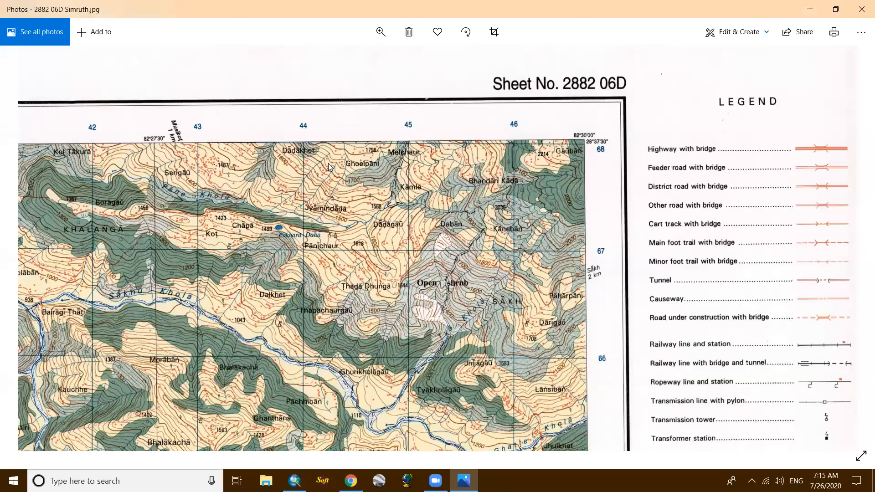
- Close the scanned map image 2882 06D Simruth and refresh the desktop
left_click(861, 9)
right_click(329, 164)
left_click(350, 217)
right_click(309, 160)
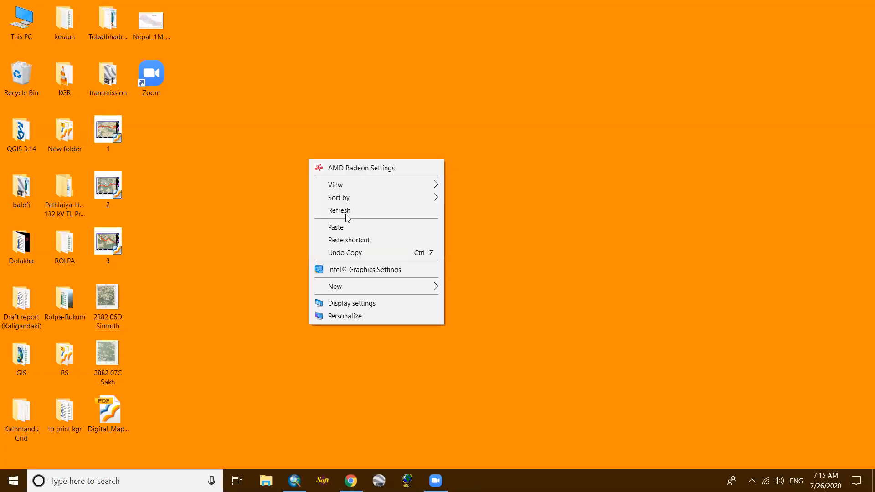
left_click(347, 211)
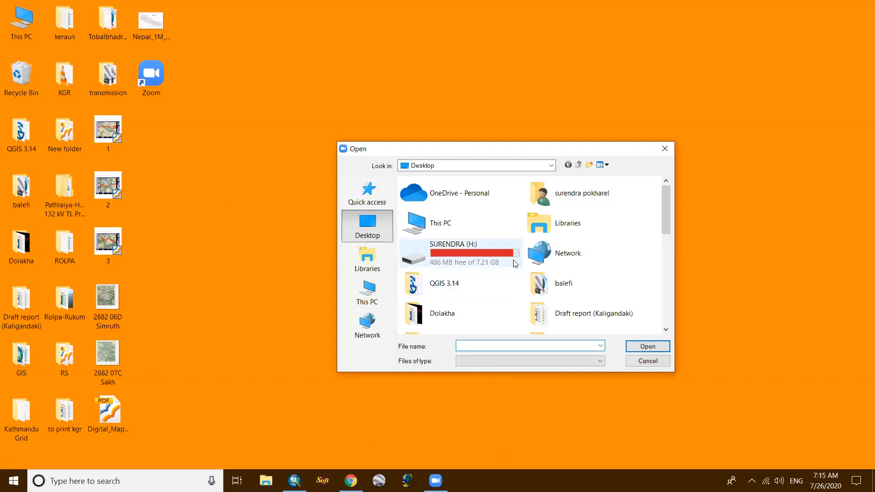
- Choose a file from the desktop's GIS folder in Zoom's file picker and confirm it for sharing
scroll(481, 300, "down", 2)
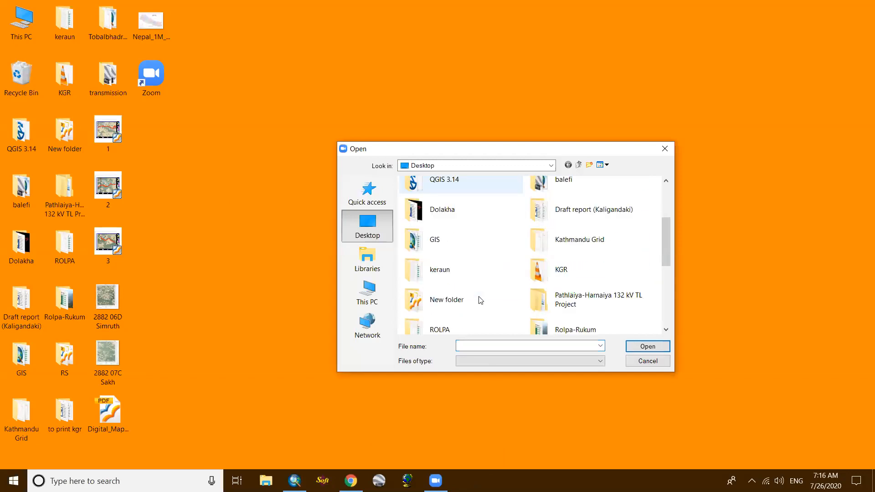
double_click(444, 237)
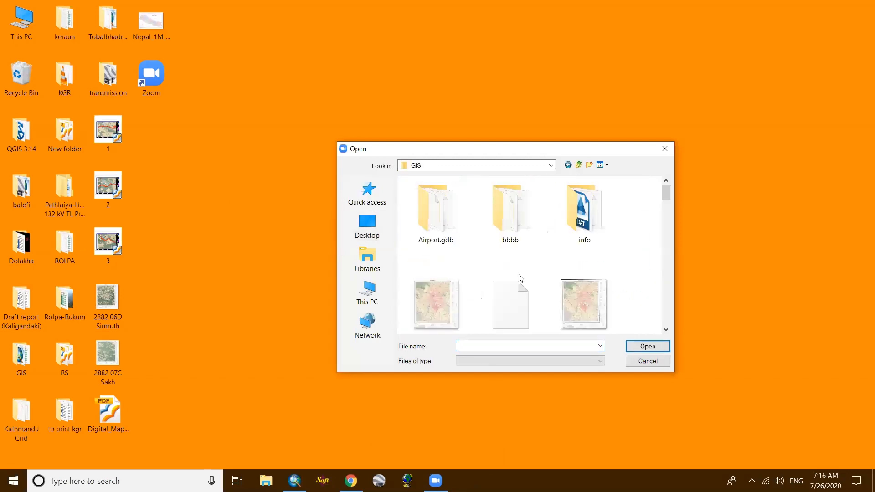
scroll(521, 278, "down", 3)
scroll(521, 278, "down", 3)
left_click(540, 292)
left_click(649, 347)
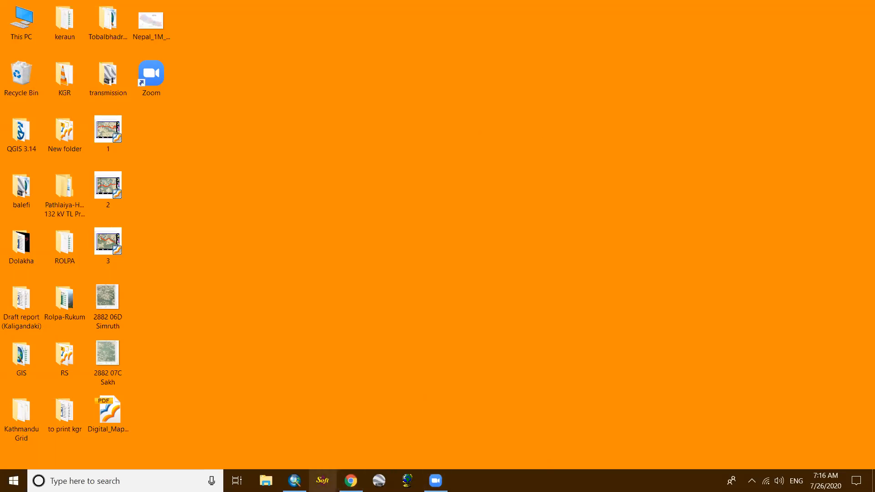
- Switch to ArcMap, set the Layers data frame's coordinate system to Nepal Nagarkot TM, and review its general properties
left_click(295, 480)
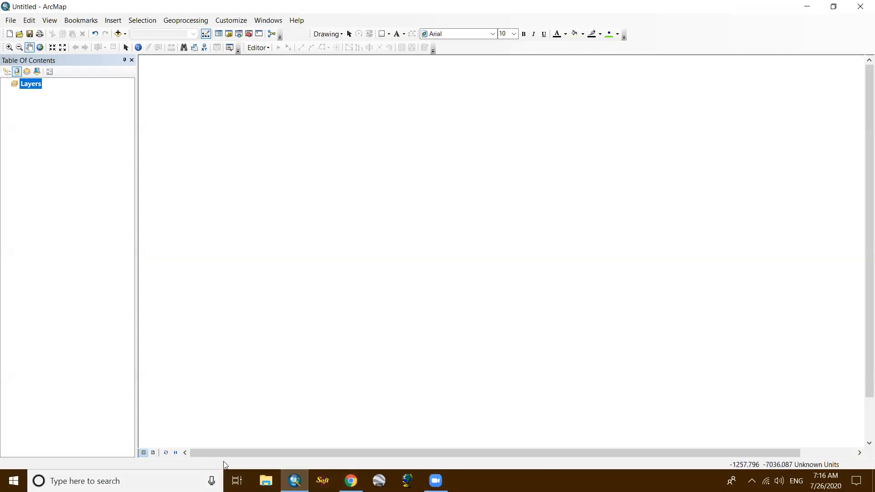
right_click(29, 85)
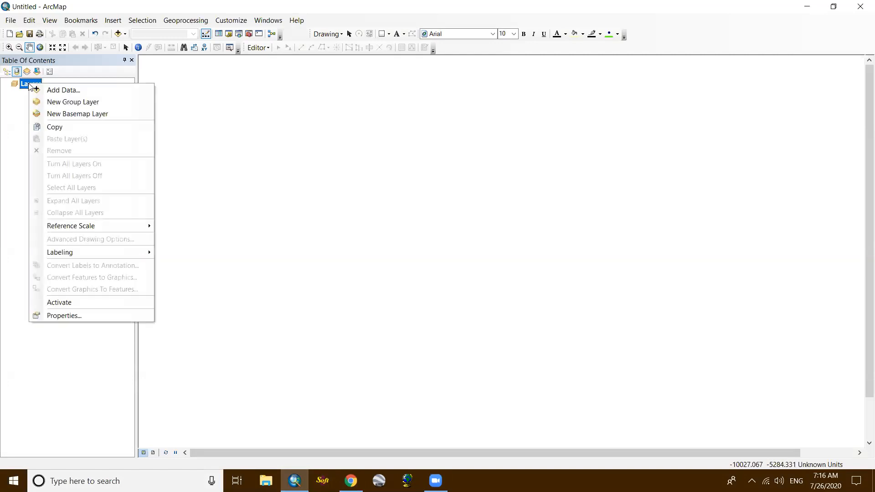
left_click(62, 315)
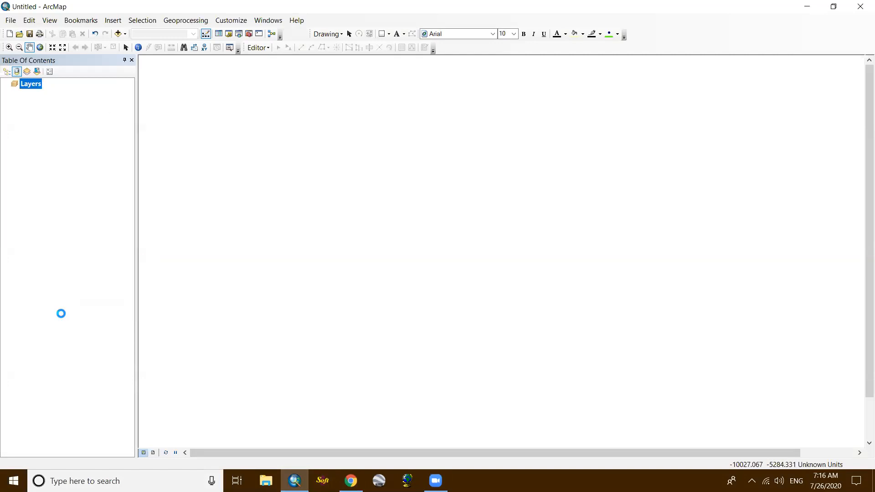
left_click(392, 151)
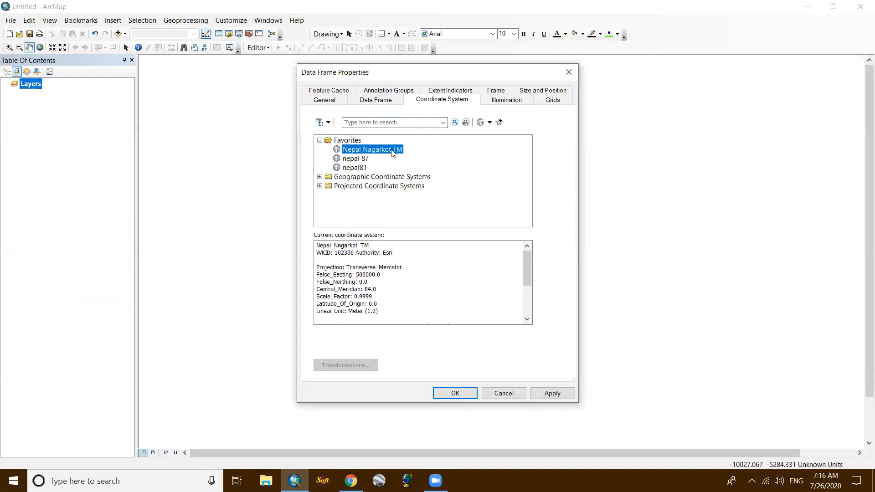
left_click(324, 99)
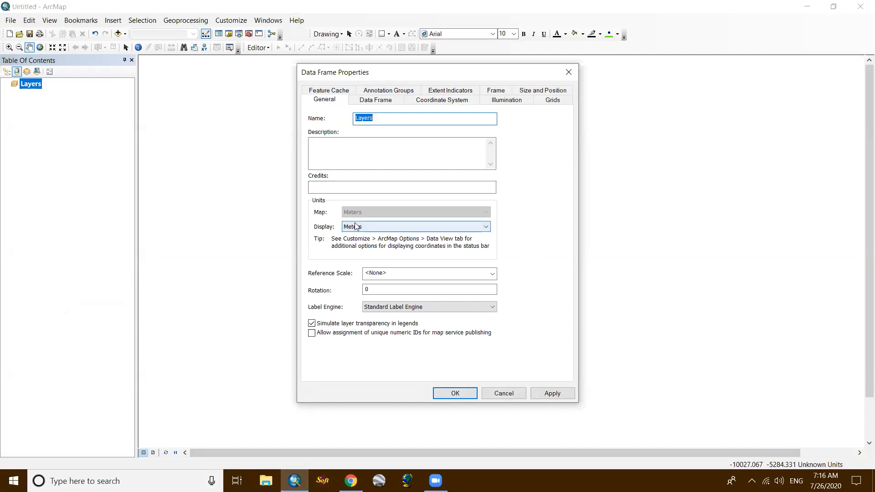
left_click(452, 397)
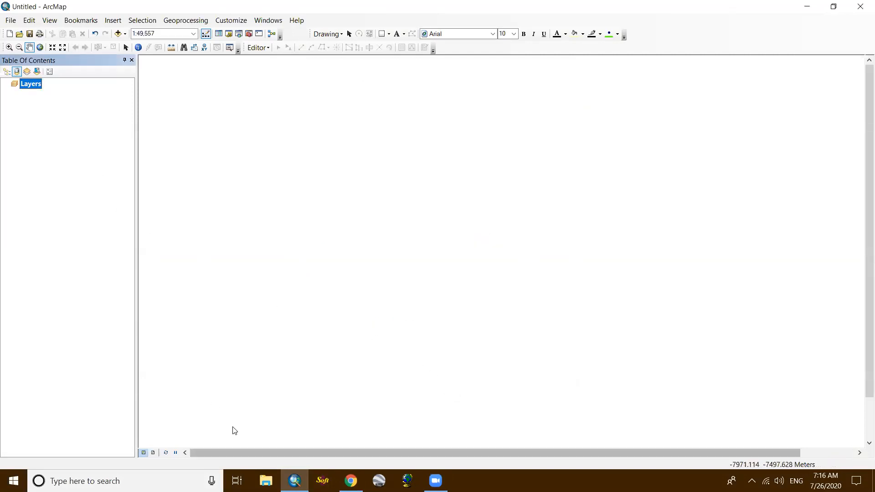
- Switch to Zoom and choose the adhikholadam Excel file from the GIS folder for sharing
left_click(435, 481)
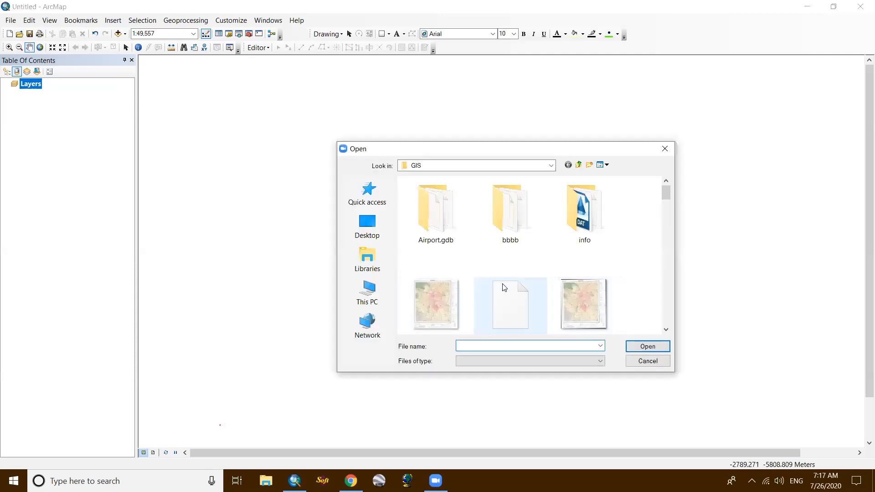
left_click(503, 287)
scroll(503, 287, "down", 2)
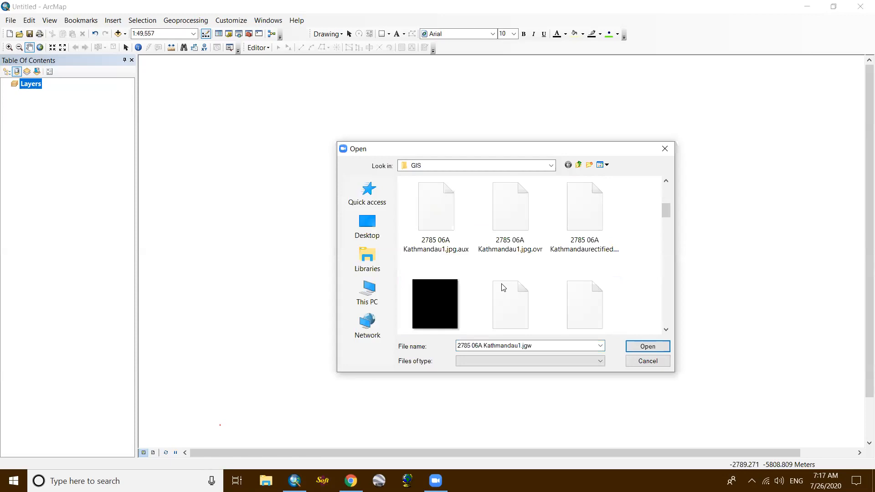
scroll(503, 287, "down", 8)
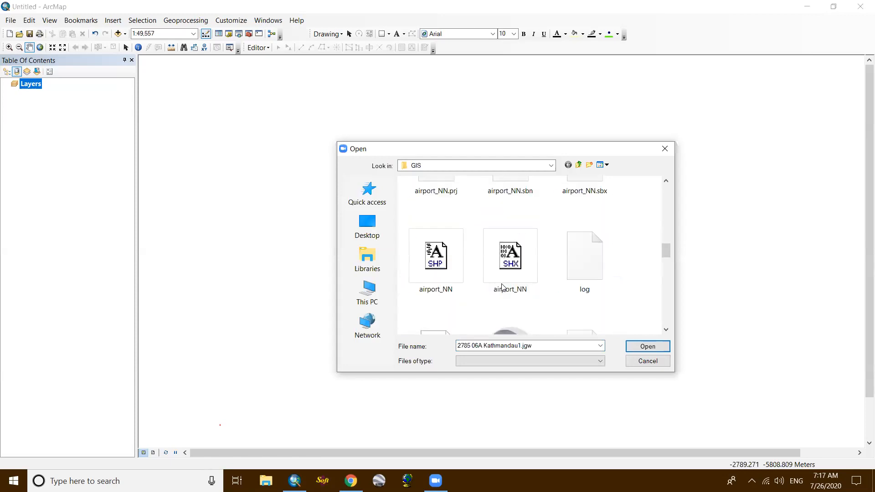
scroll(502, 287, "up", 3)
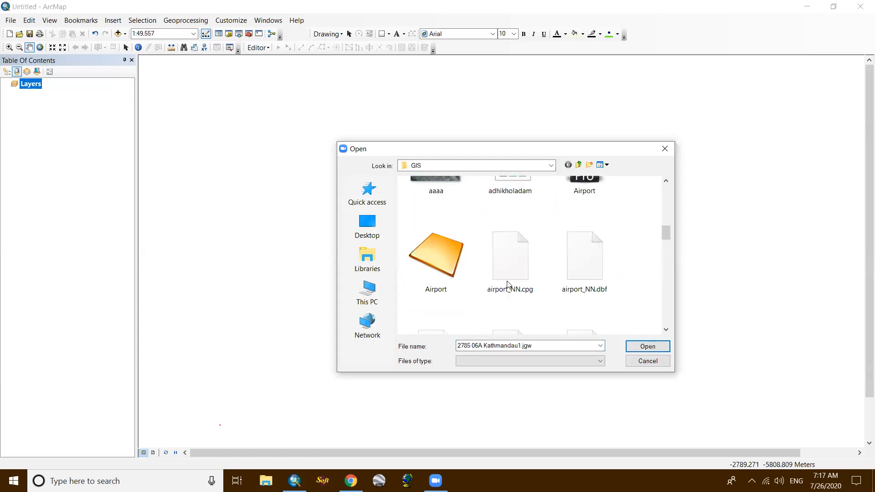
scroll(507, 284, "down", 1)
scroll(507, 285, "up", 2)
left_click(513, 231)
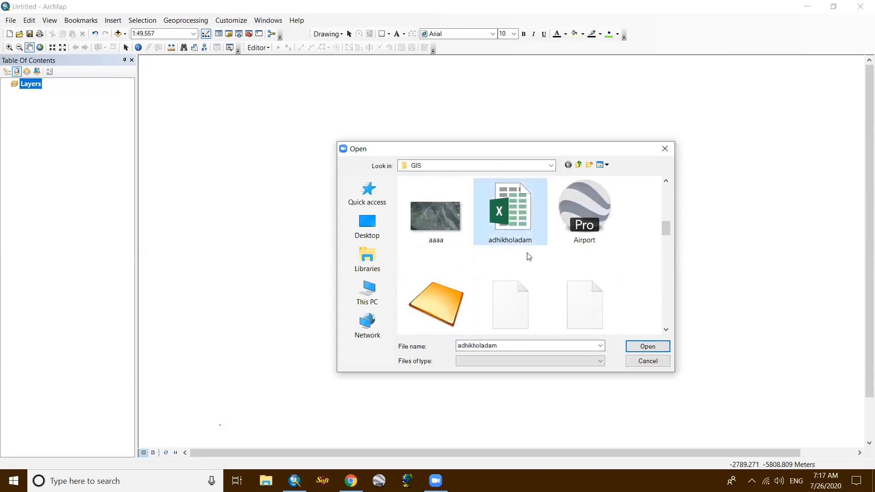
left_click(642, 346)
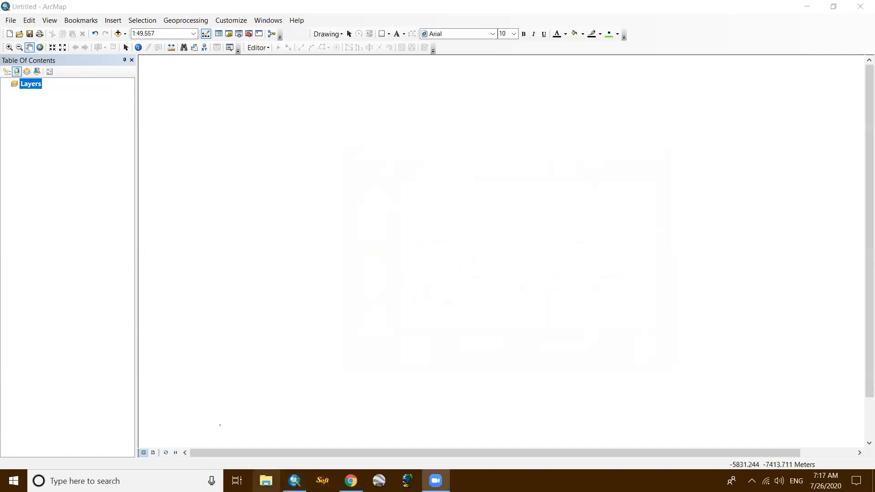
- Minimize ArcMap and refresh the desktop
left_click(806, 6)
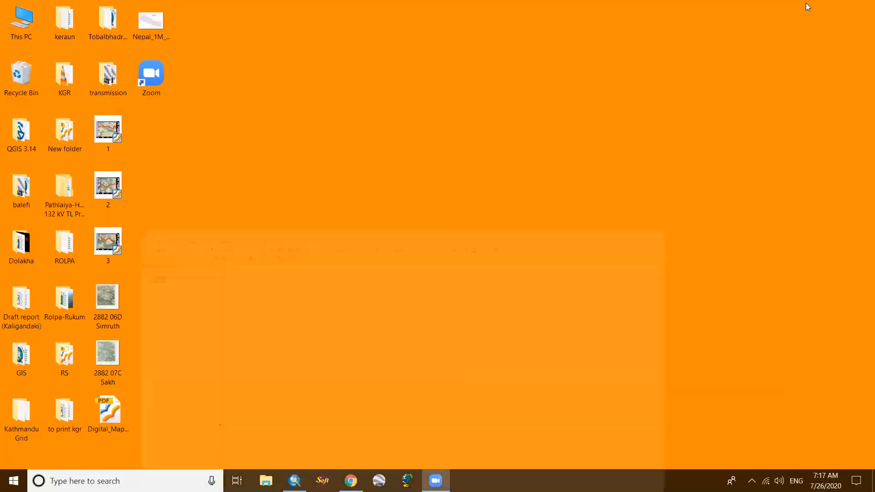
right_click(225, 113)
left_click(242, 165)
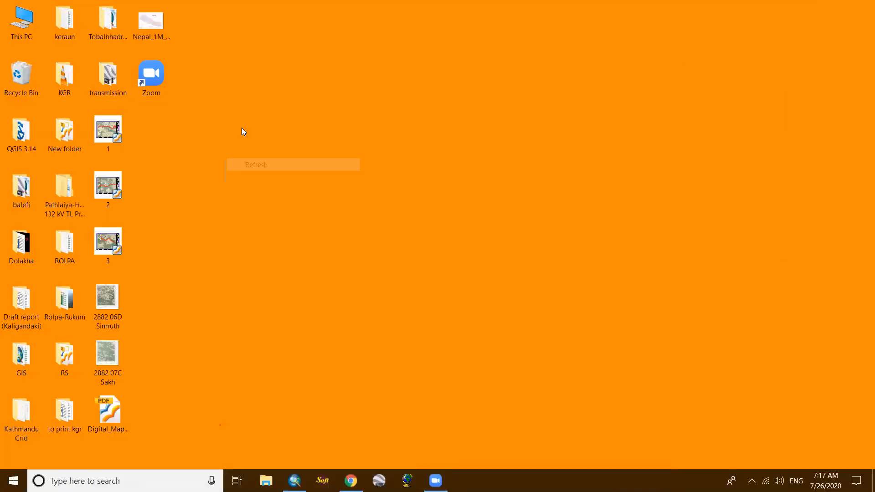
right_click(242, 129)
left_click(271, 179)
right_click(269, 127)
left_click(273, 179)
right_click(269, 130)
left_click(282, 179)
right_click(277, 113)
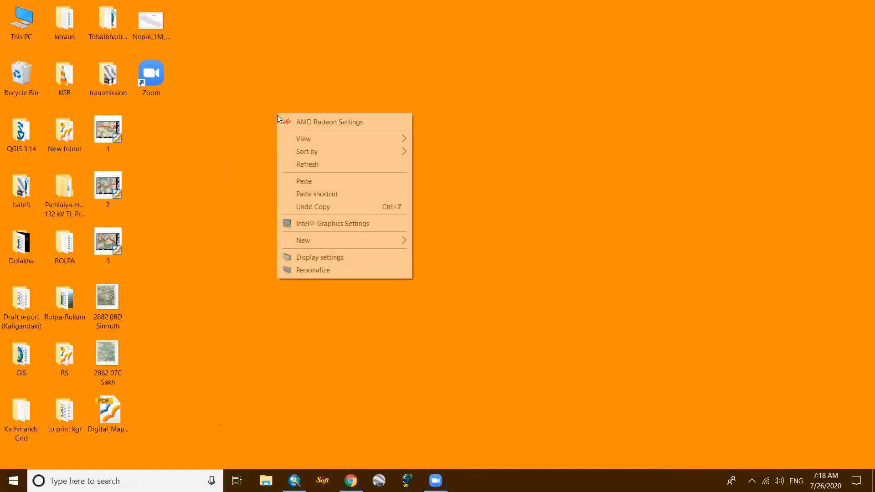
left_click(305, 167)
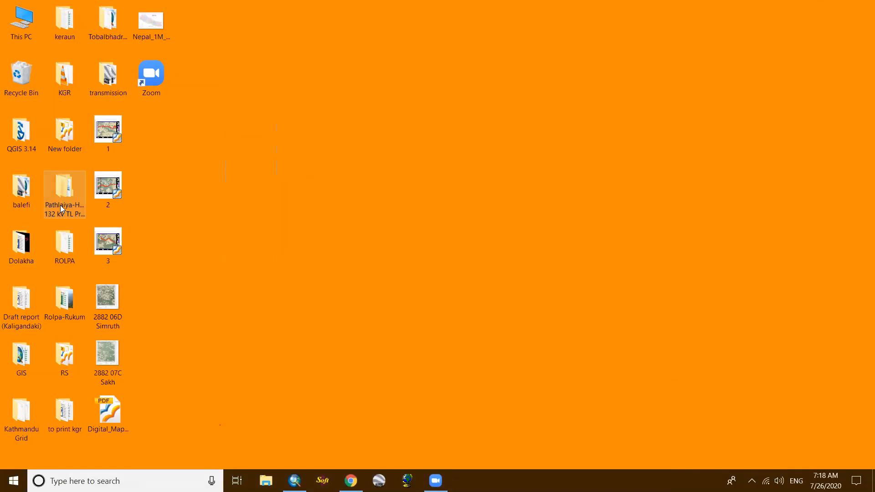
- Open the adhikholadam workbook from the GIS folder, examine its SN, E, N, H and RE columns, and close it
double_click(24, 361)
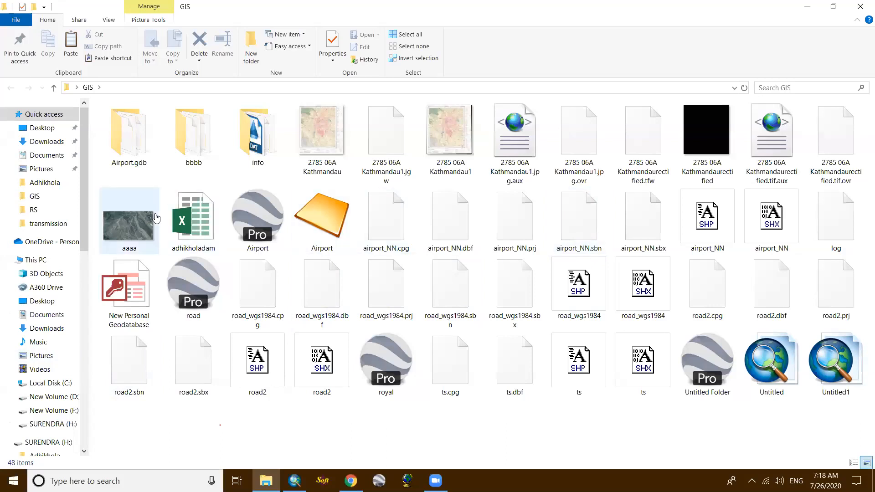
double_click(197, 229)
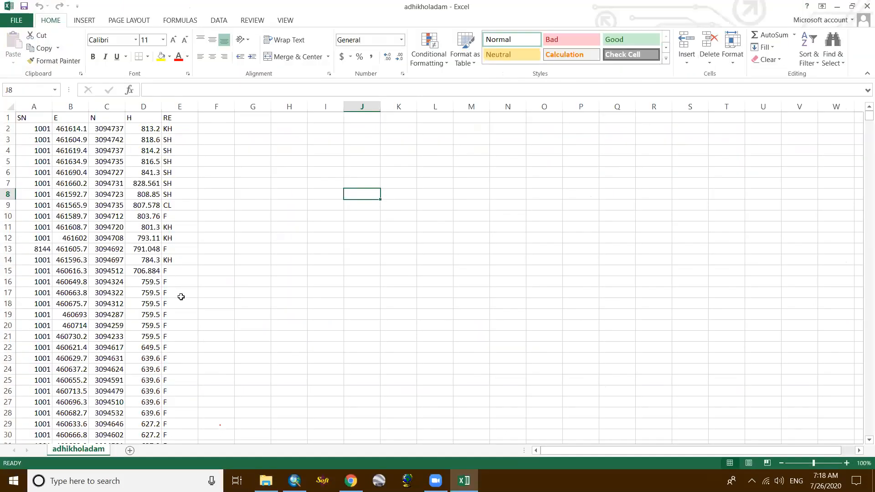
scroll(181, 297, "down", 4)
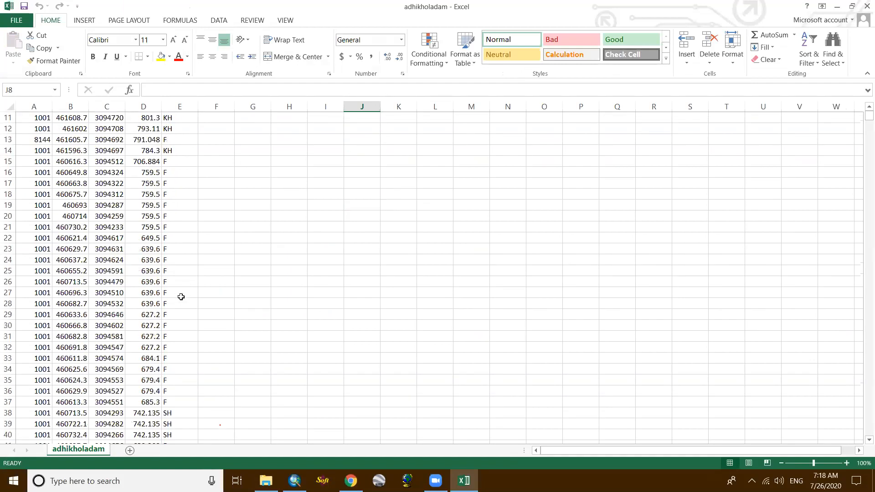
scroll(181, 296, "up", 4)
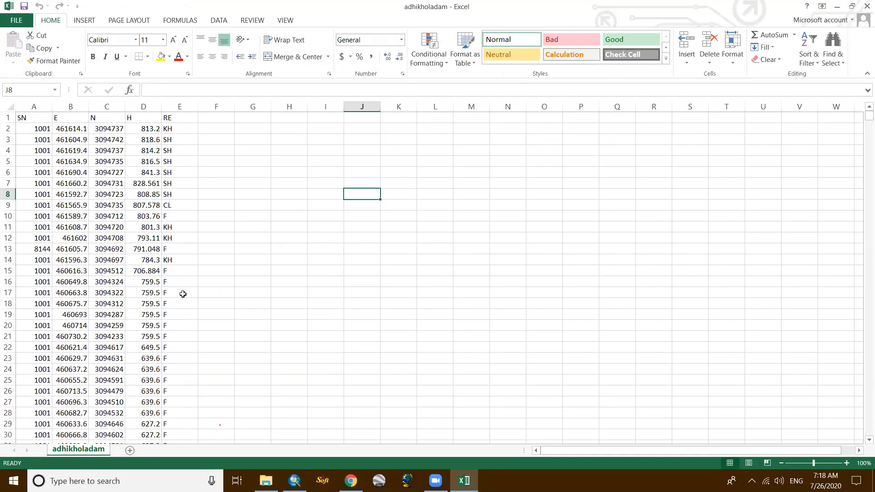
mouse_move(869, 117)
left_mouse_down()
mouse_move(861, 217)
mouse_move(861, 189)
mouse_move(518, 197)
mouse_move(193, 189)
mouse_move(203, 182)
mouse_move(822, 189)
mouse_move(862, 180)
mouse_move(861, 415)
mouse_move(862, 108)
left_mouse_up()
left_click(867, 7)
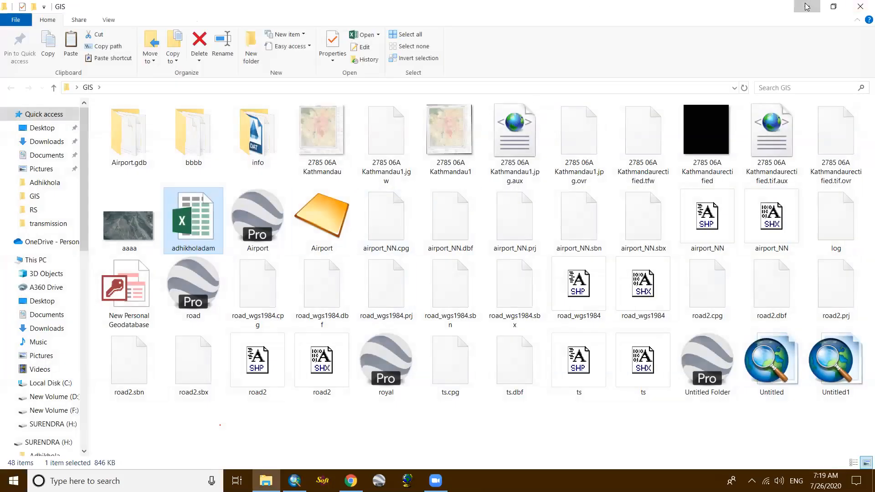
left_click(807, 6)
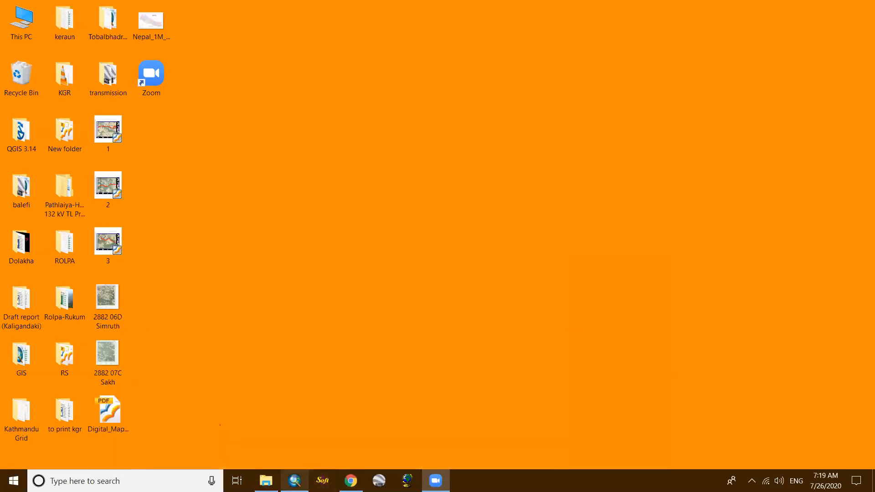
- Switch to ArcMap, start adding XY data, and choose the adhikholadam$ sheet from adhikholadam.xlsx in the GIS folder as the table
left_click(294, 480)
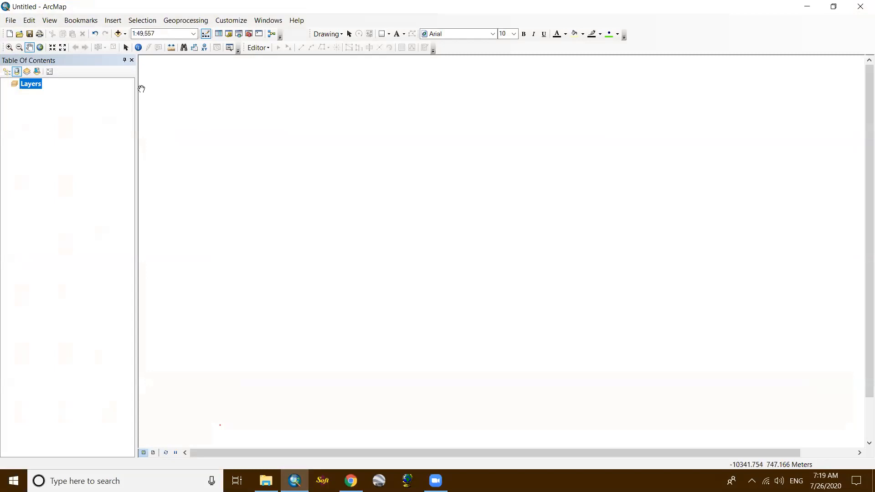
left_click(11, 21)
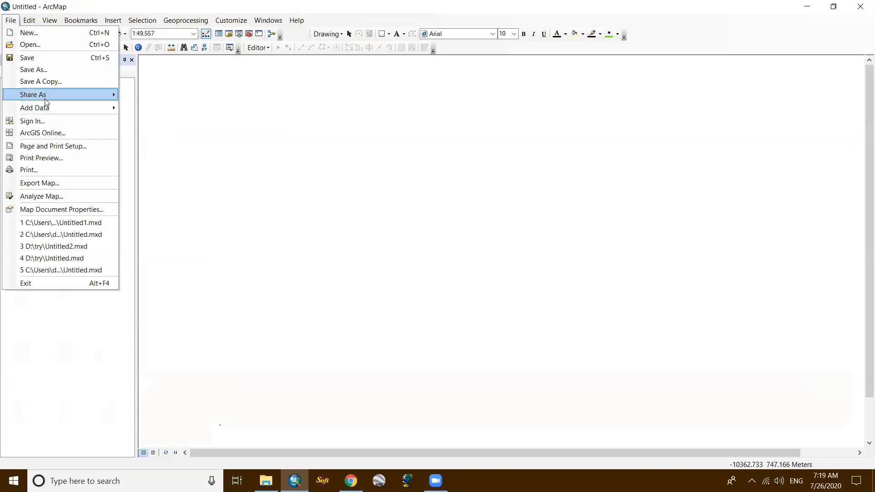
mouse_move(50, 113)
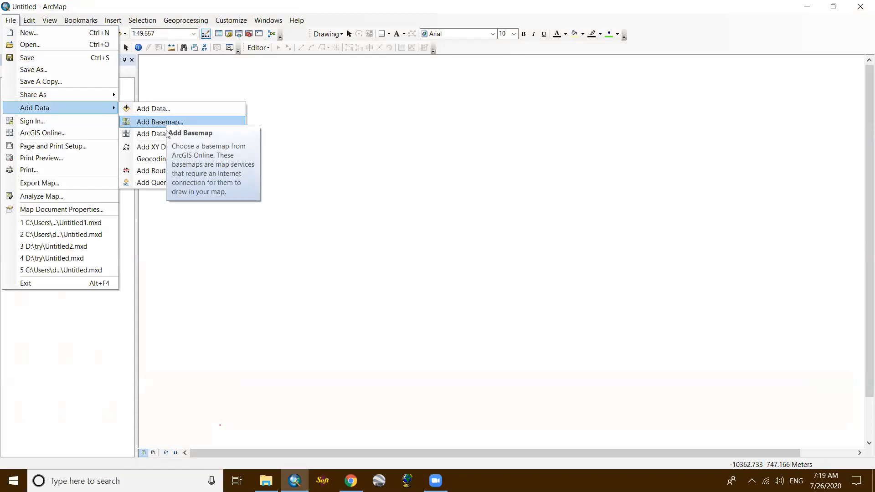
left_click(158, 147)
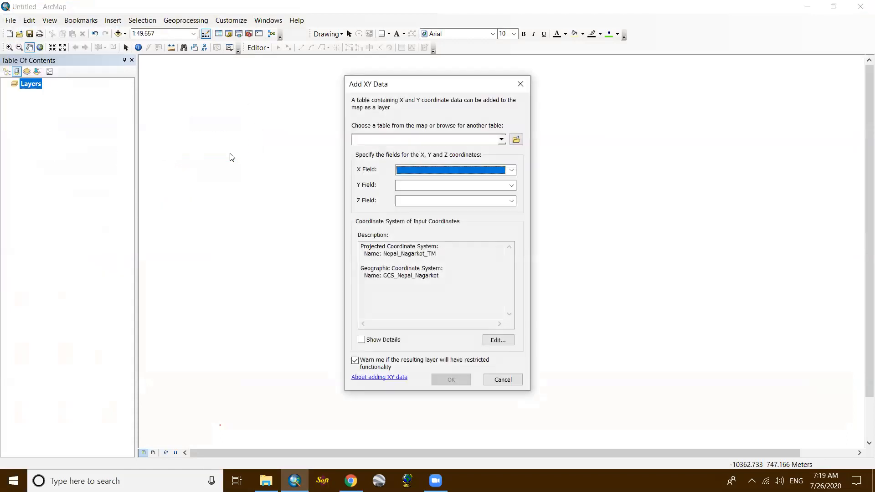
left_click(515, 140)
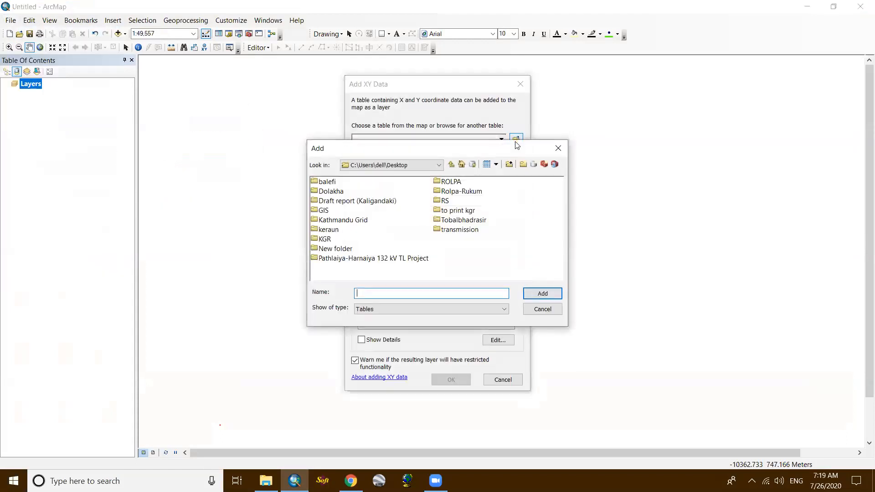
double_click(323, 211)
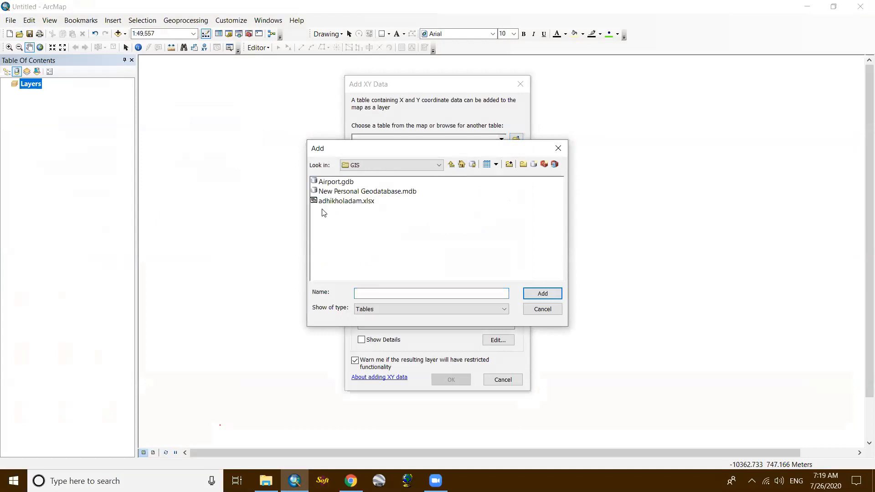
left_click(350, 203)
left_click(531, 293)
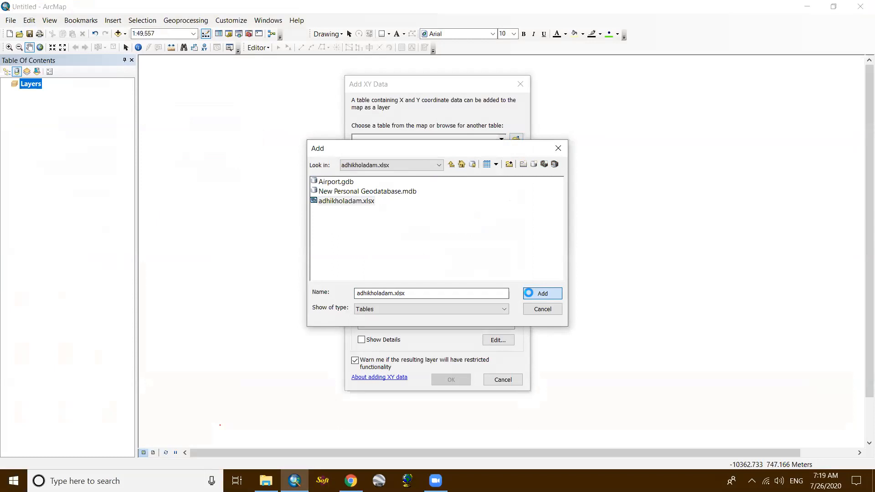
left_click(348, 183)
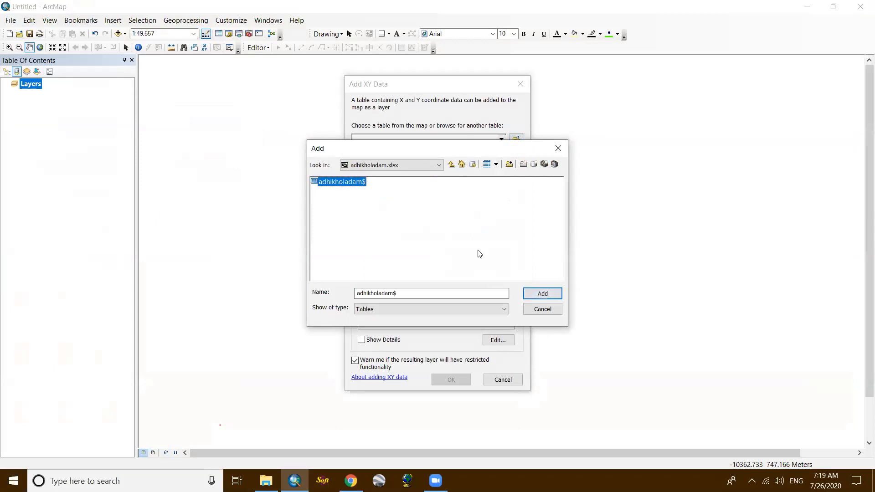
left_click(545, 293)
- Assign E as the X field, N as Y and H as Z, and add the XY points despite the missing Object-ID field
left_click(474, 172)
left_click(461, 189)
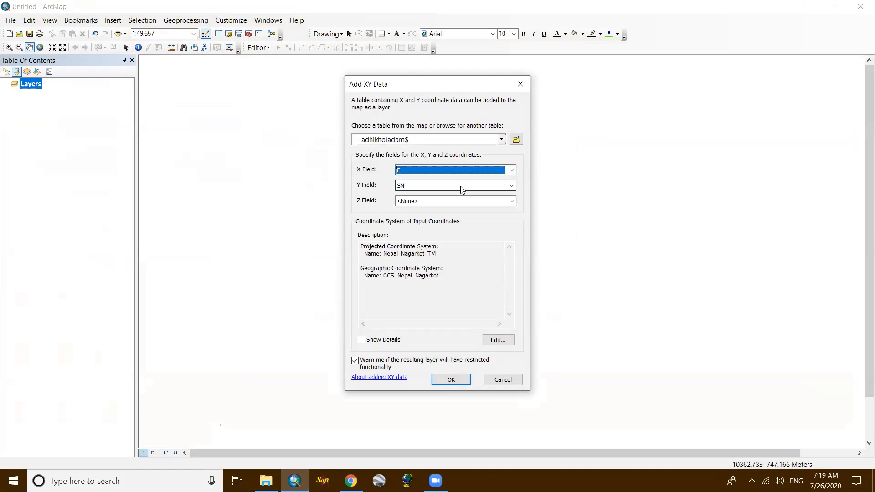
left_click(462, 190)
left_click(448, 213)
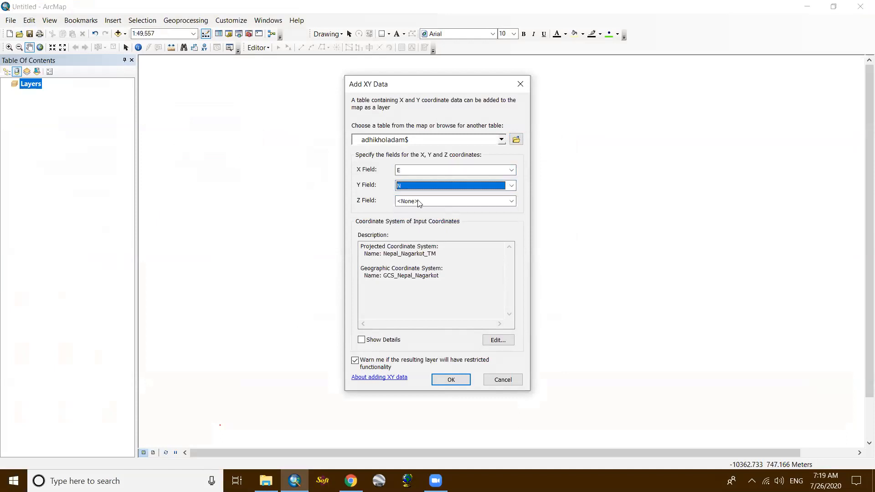
left_click(439, 205)
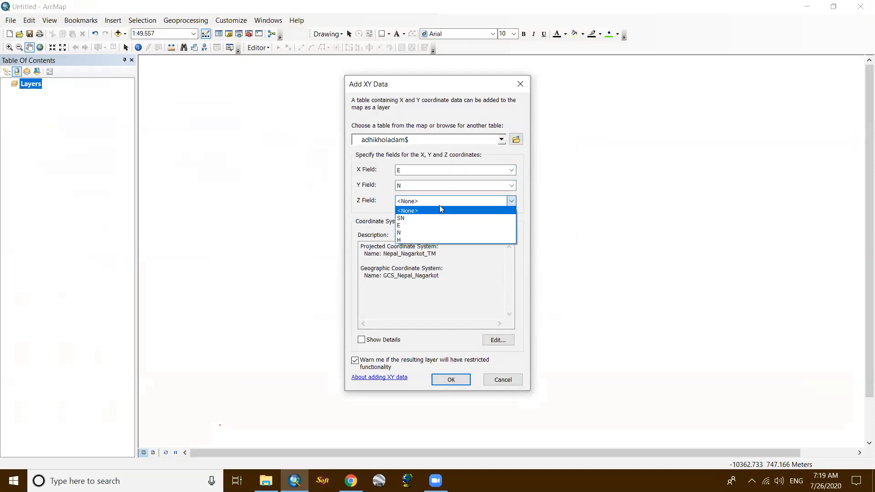
left_click(428, 241)
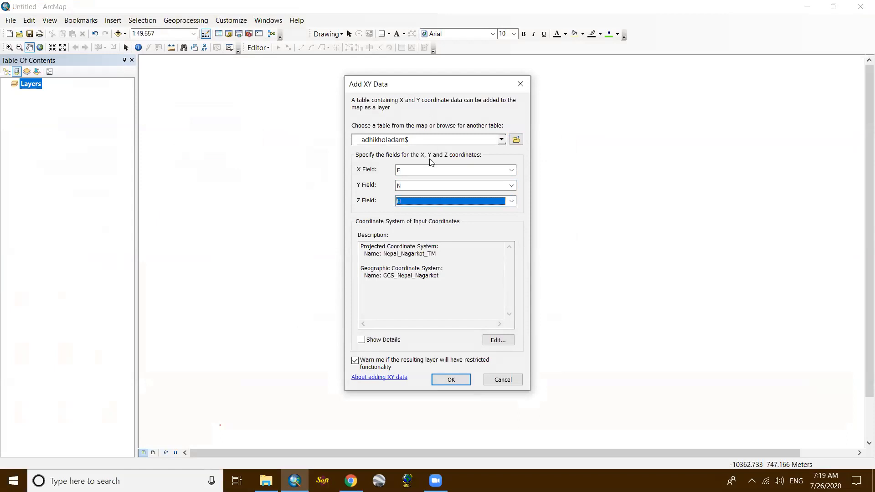
left_click(450, 380)
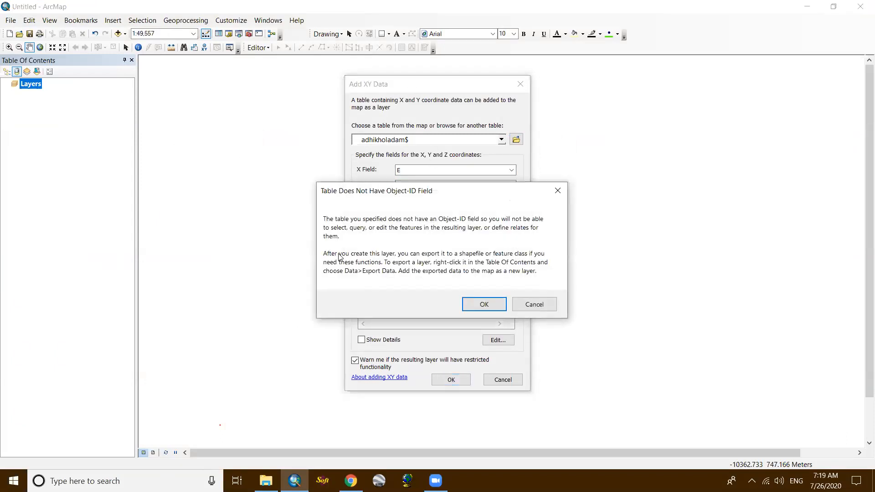
left_click(487, 304)
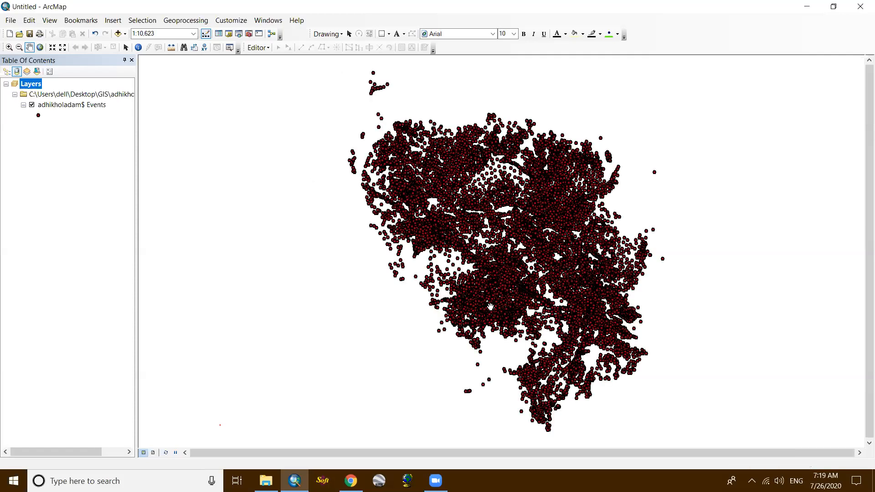
- Examine the distribution of the plotted survey points at several map scales
scroll(465, 209, "up", 2)
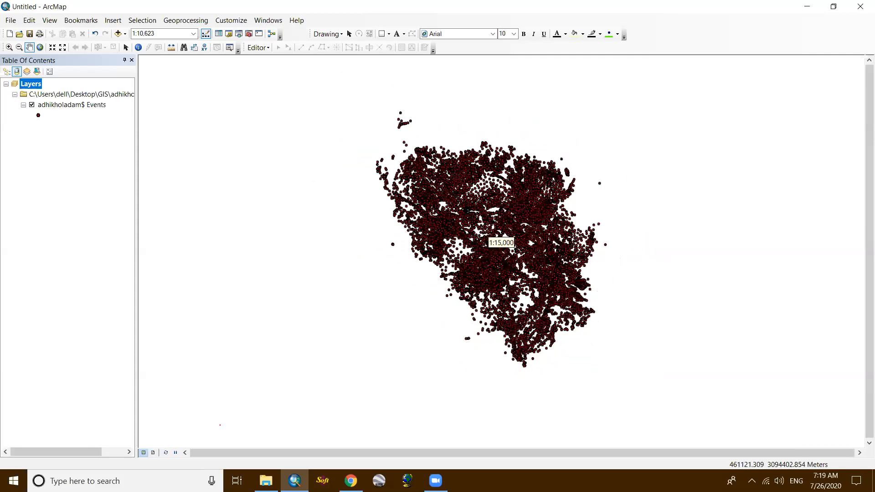
scroll(467, 210, "down", 1)
scroll(467, 210, "down", 1)
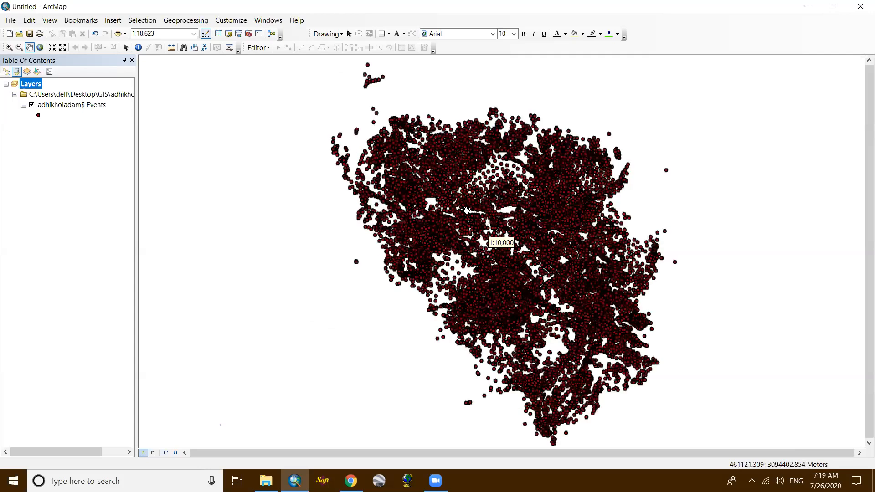
scroll(467, 211, "down", 1)
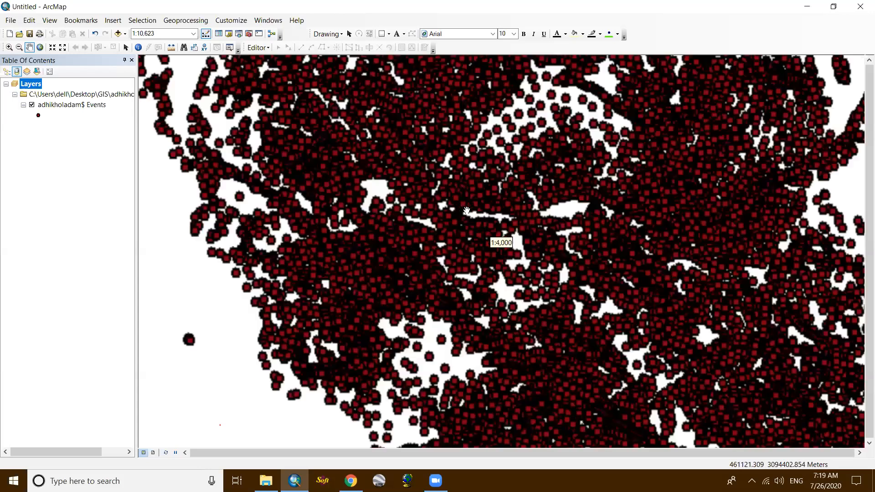
scroll(466, 211, "down", 3)
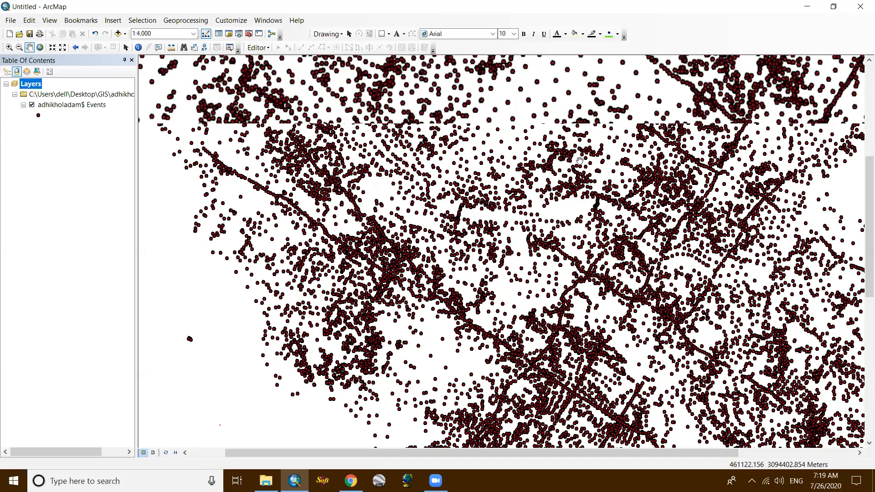
scroll(530, 203, "down", 1)
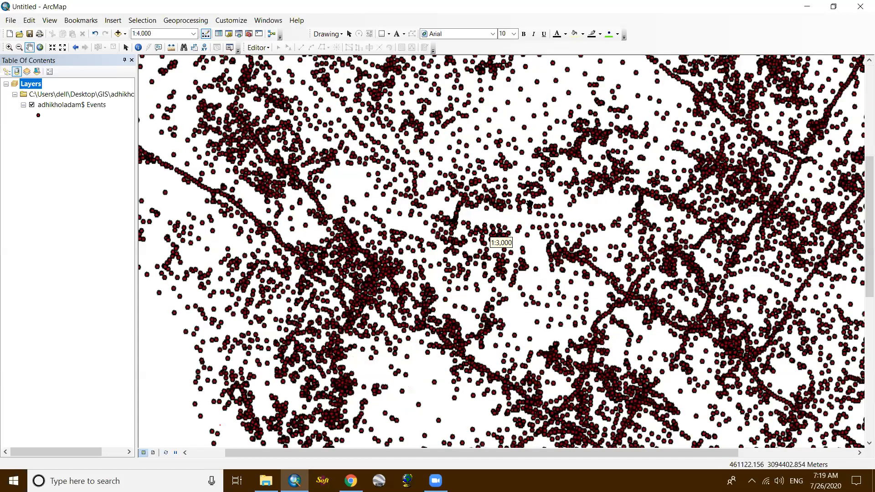
scroll(530, 204, "up", 5)
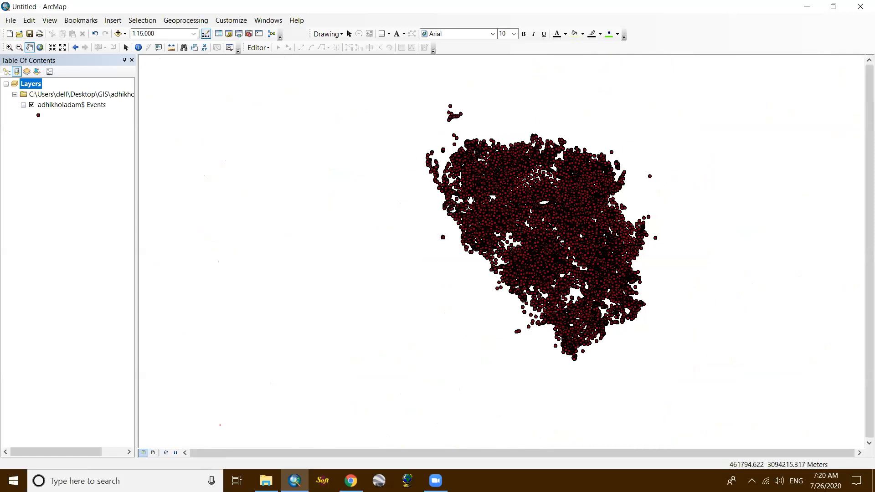
- Remove the adhikholadam.xlsx group from the map and add the adhikholadam$ sheet as a standalone table
right_click(85, 94)
left_click(107, 100)
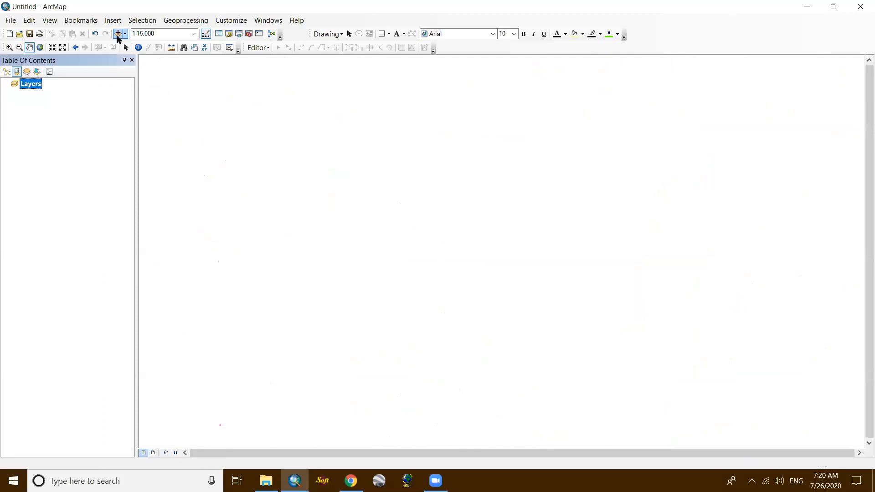
left_click(117, 35)
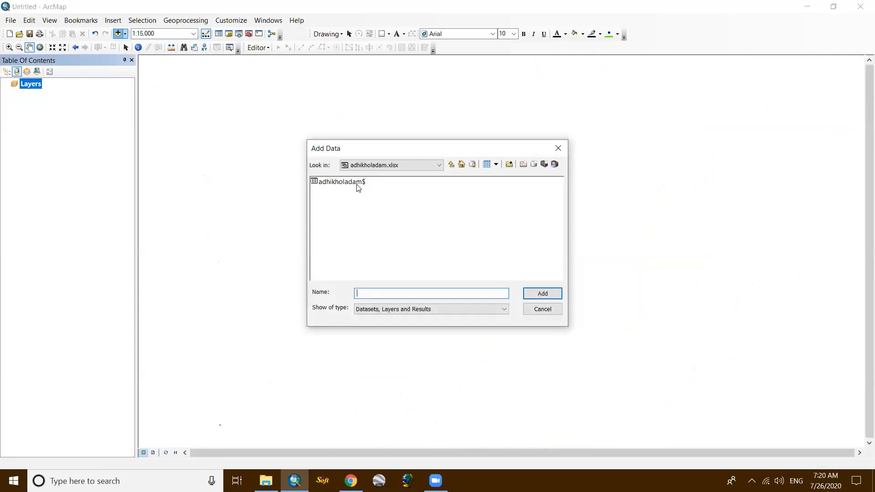
left_click(358, 182)
left_click(542, 294)
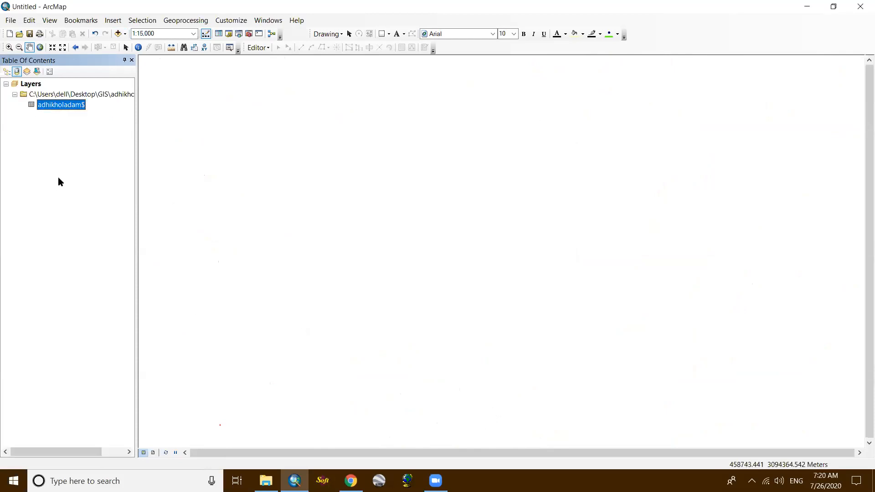
- Display the adhikholadam$ table as XY data with E as the X field, N as Y and H as Z
right_click(58, 105)
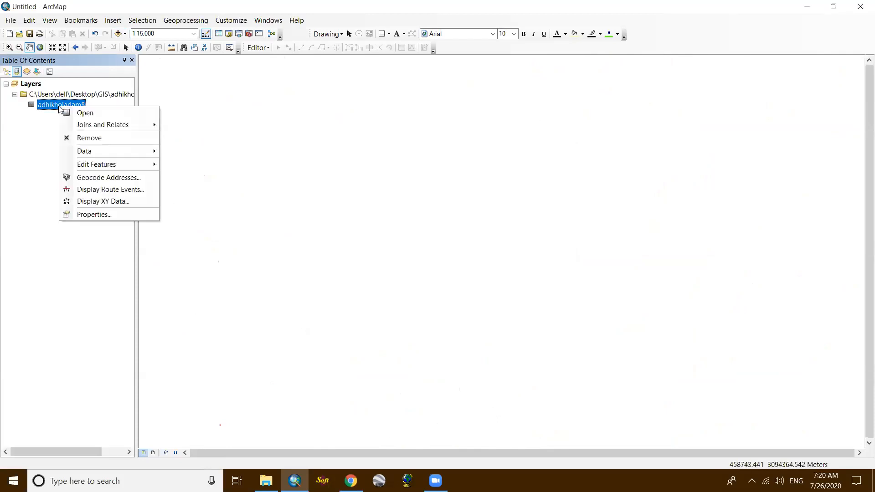
left_click(124, 203)
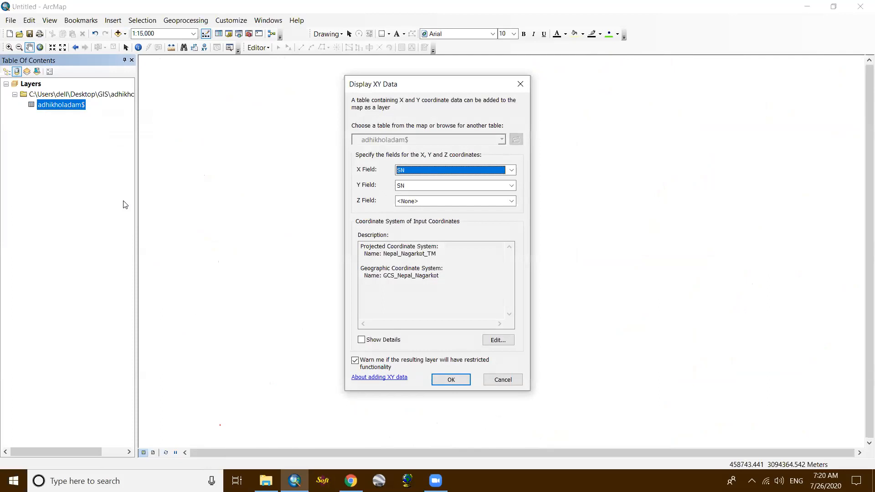
left_click(512, 171)
left_click(478, 182)
left_click(481, 187)
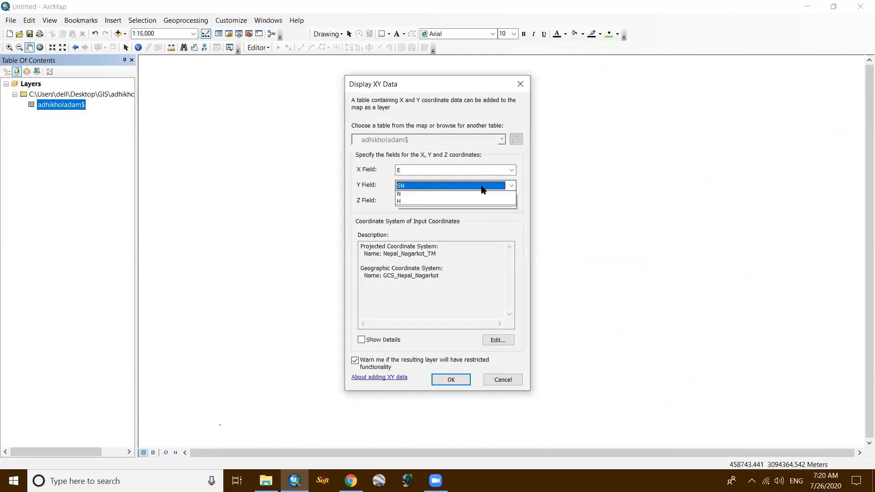
left_click(468, 211)
left_click(469, 201)
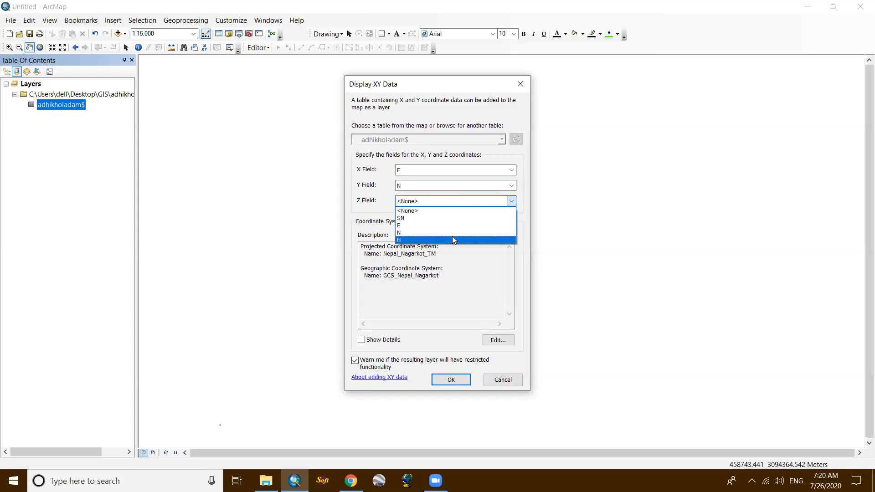
left_click(453, 240)
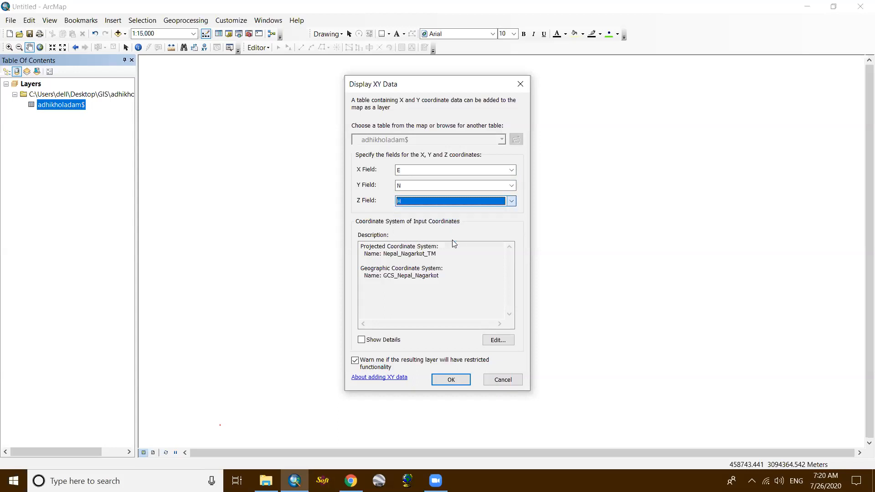
left_click(450, 380)
left_click(474, 304)
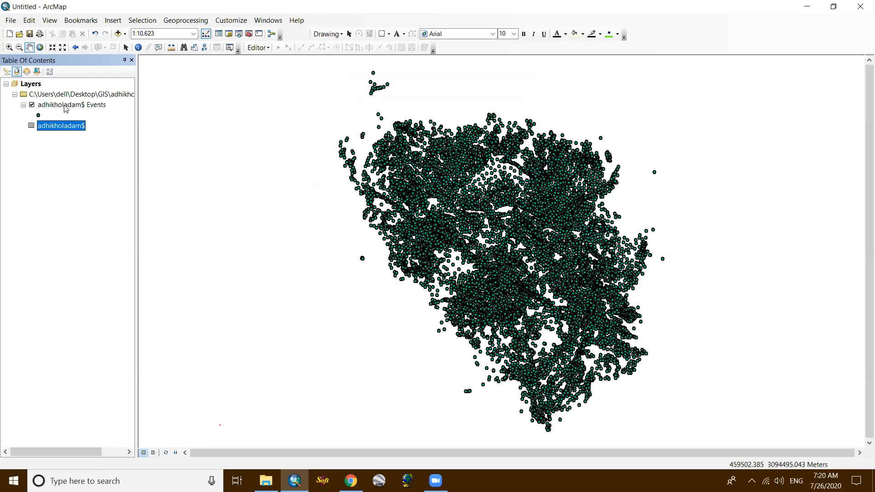
- Set up a data export of all features of the adhikholadam$ Events layer, with the desktop GIS folder as the output location
left_click(98, 108)
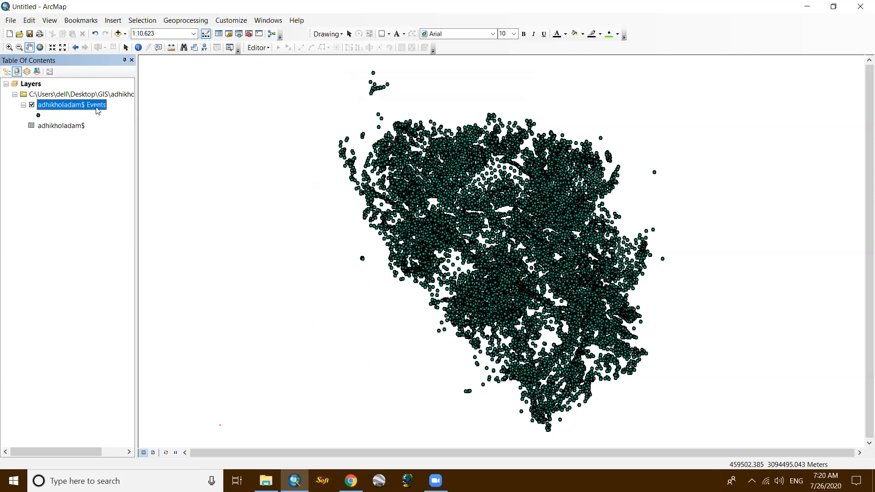
right_click(98, 107)
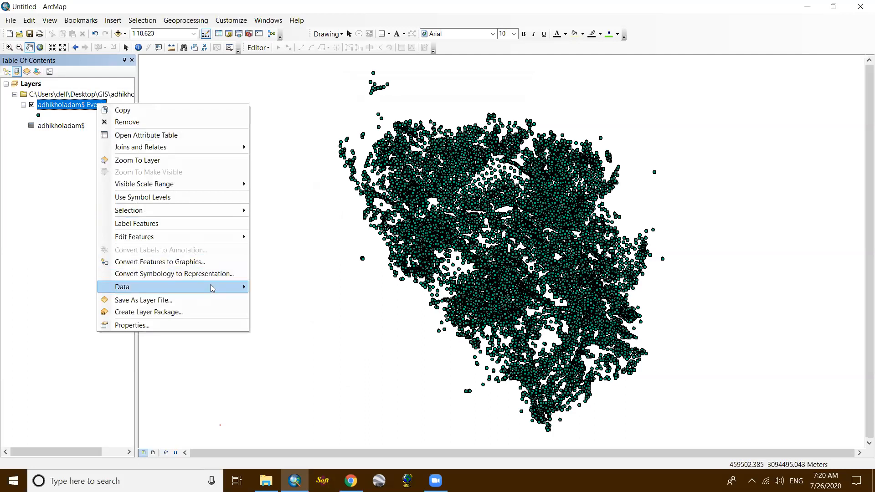
mouse_move(212, 287)
left_click(285, 300)
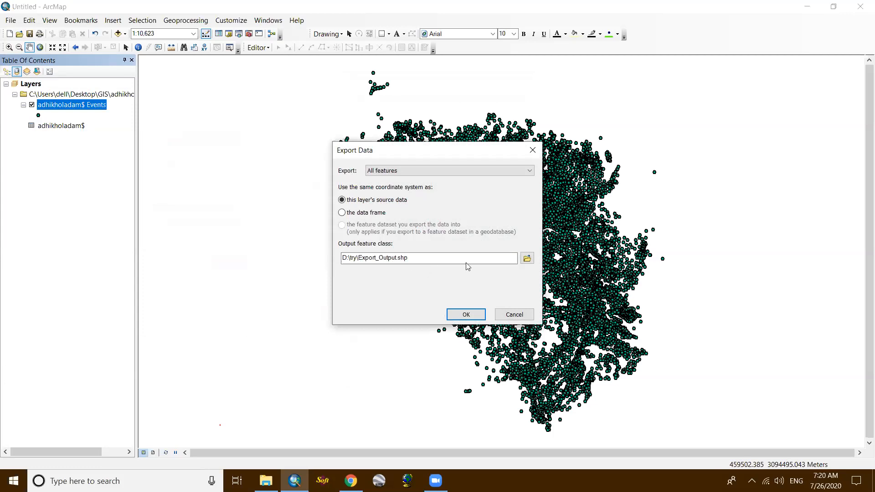
left_click(527, 259)
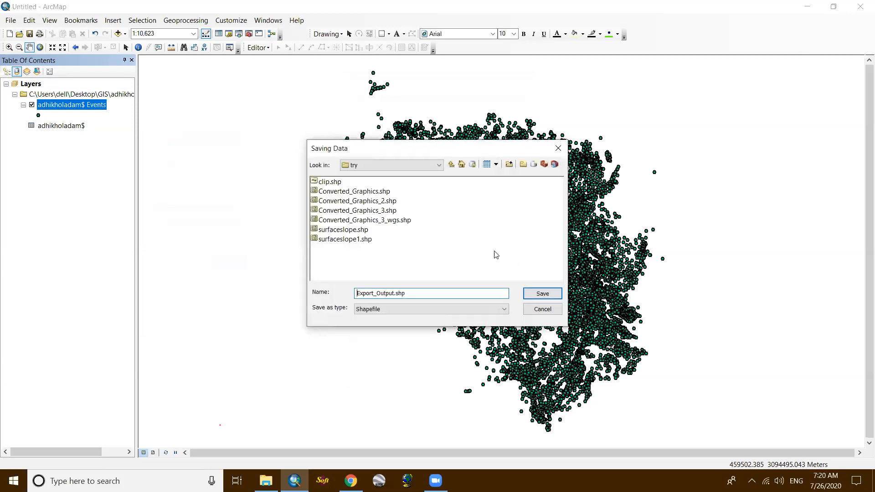
left_click(451, 166)
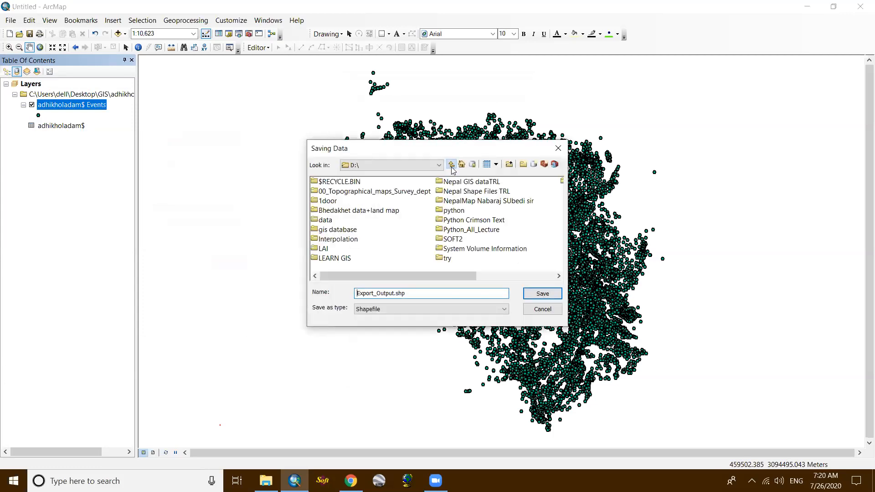
left_click(451, 165)
double_click(370, 183)
double_click(324, 210)
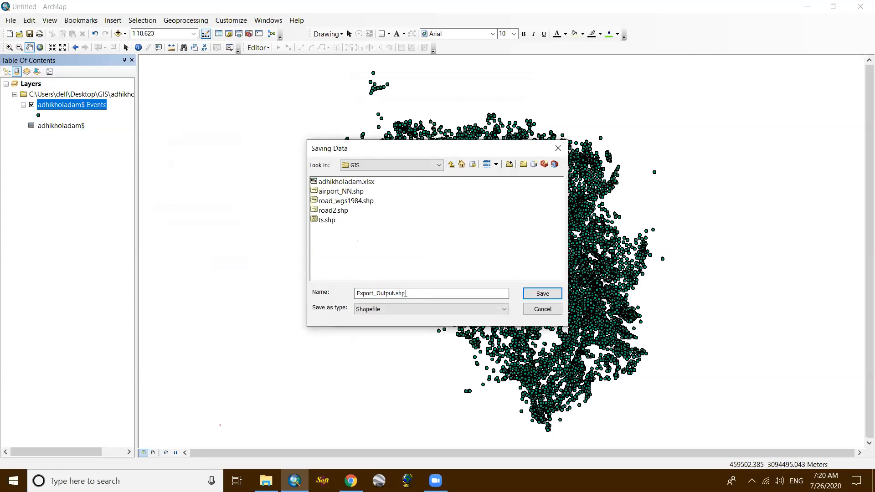
- Export the points as the shapefile dam.shp and add the exported data to the map as a layer
left_click_drag(395, 293, 345, 299)
type("dam")
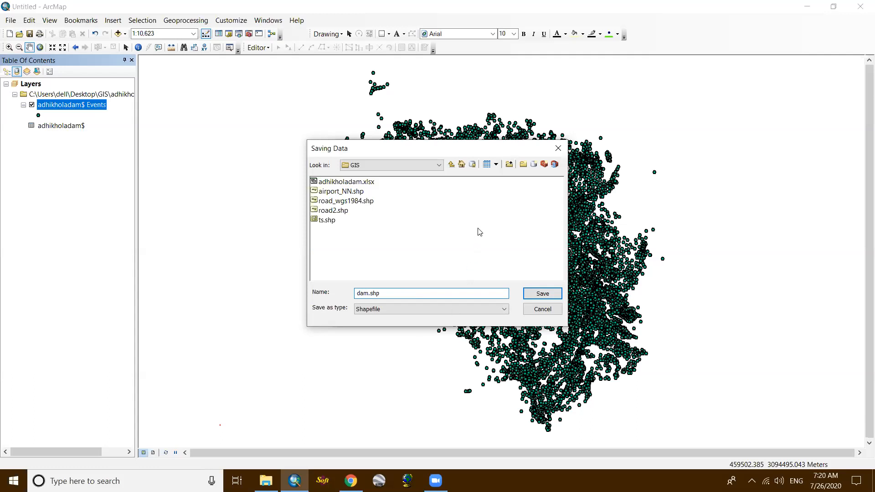
left_click(541, 295)
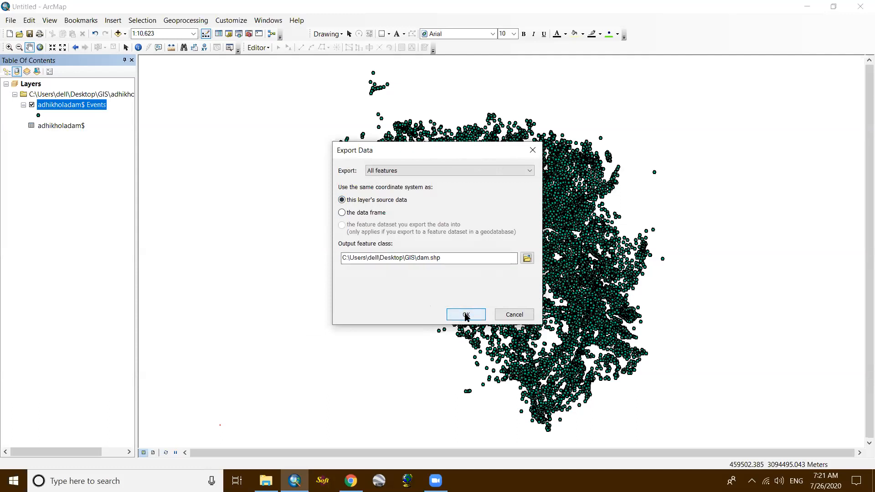
left_click(465, 315)
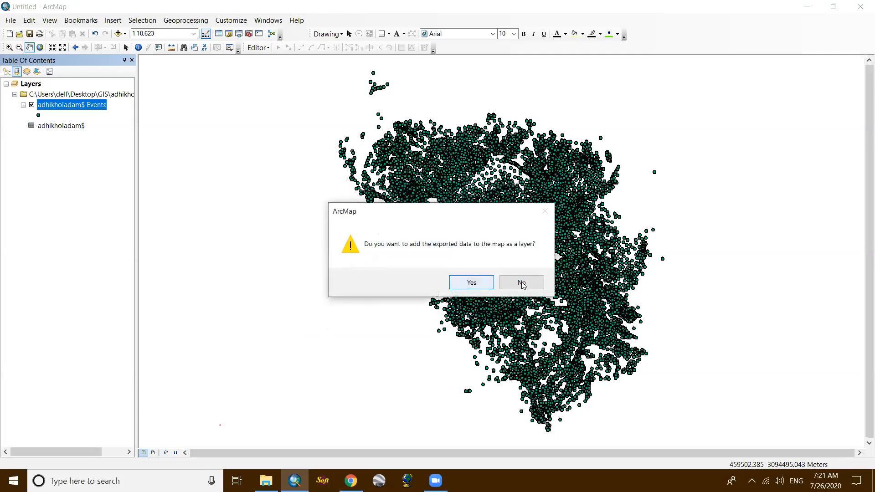
left_click(463, 281)
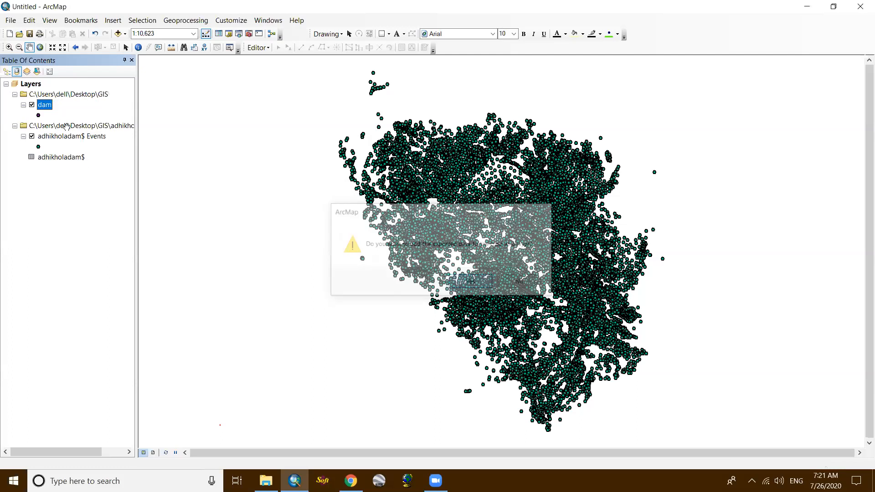
left_click(11, 23)
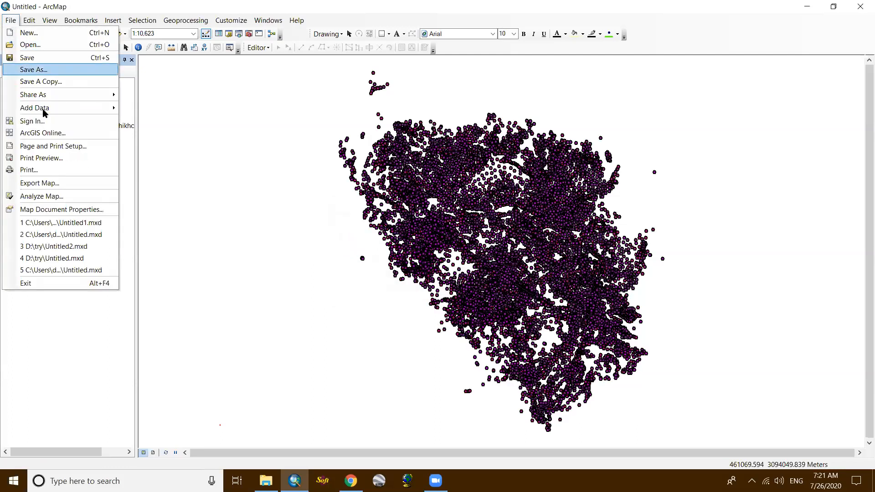
mouse_move(114, 109)
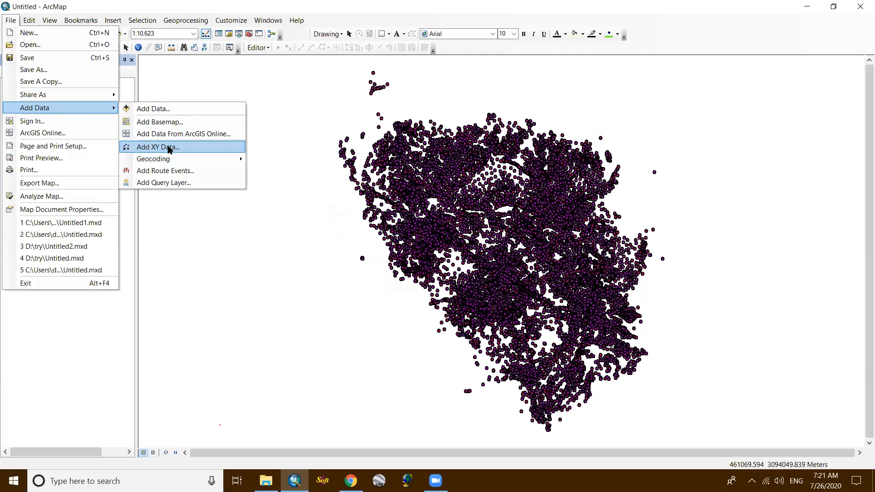
left_click(168, 147)
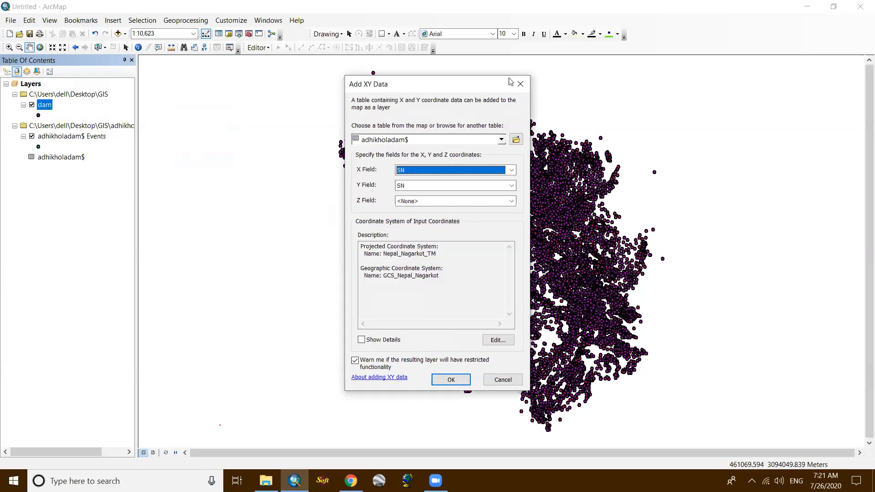
left_click(525, 89)
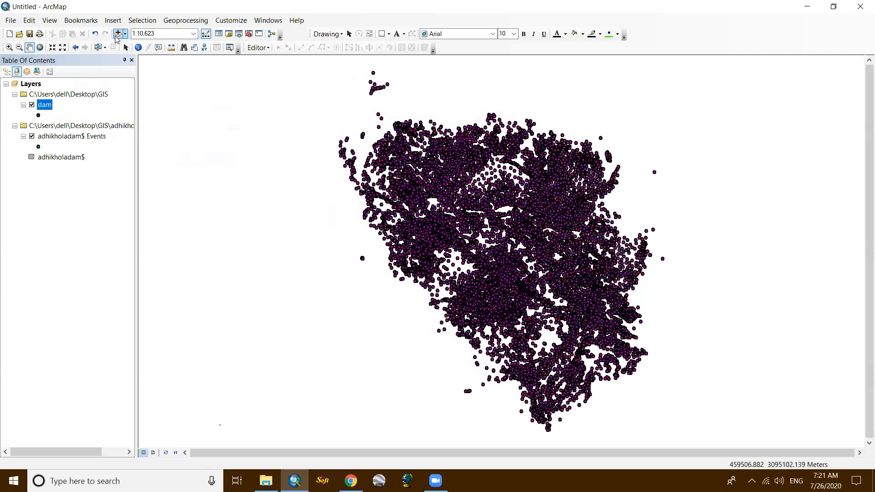
left_click(68, 157)
right_click(68, 157)
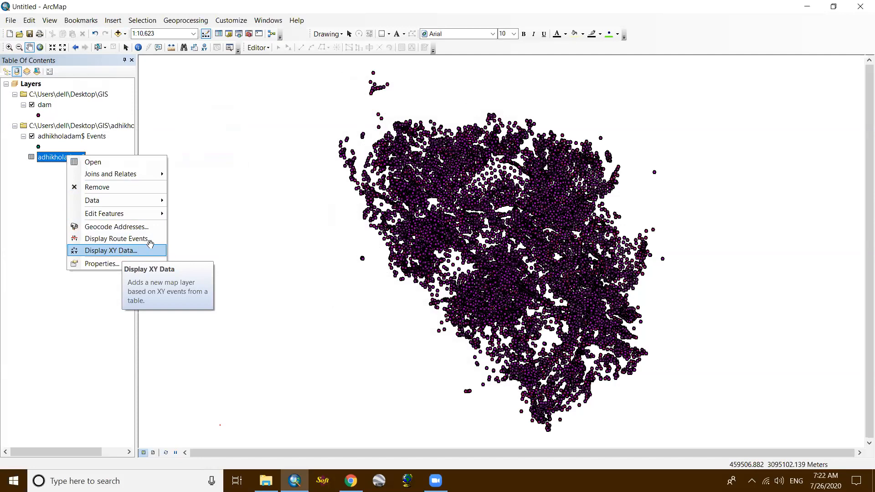
left_click(237, 217)
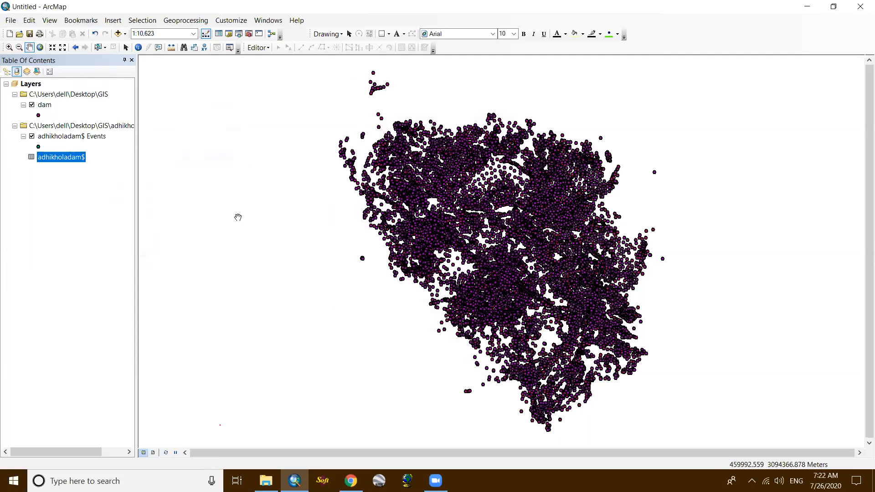
left_click(238, 217)
left_click_drag(551, 179, 182, 133)
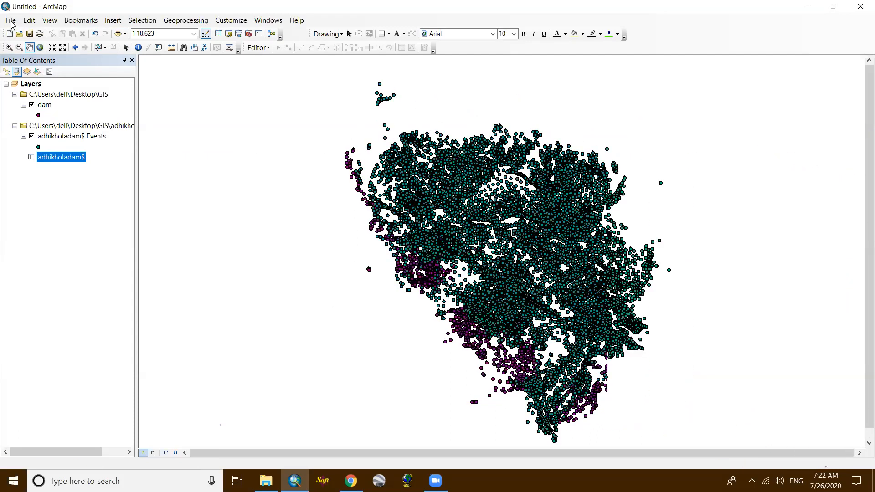
- Choose the adhikholadam$ sheet of adhikholadam.xlsx in the GIS folder as the table for adding XY data
left_click(11, 21)
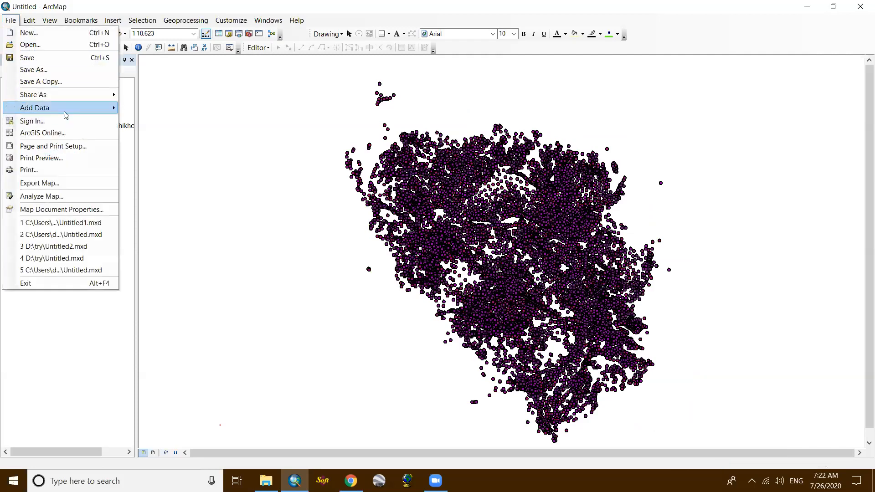
mouse_move(66, 114)
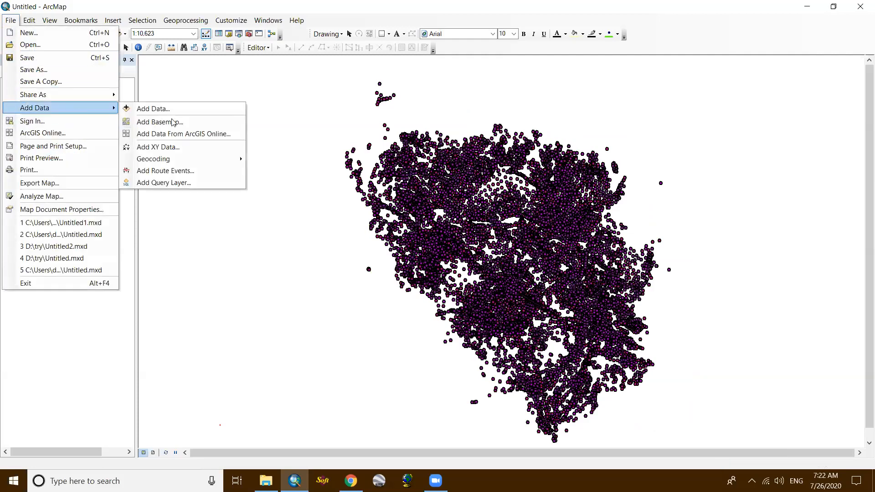
left_click(180, 152)
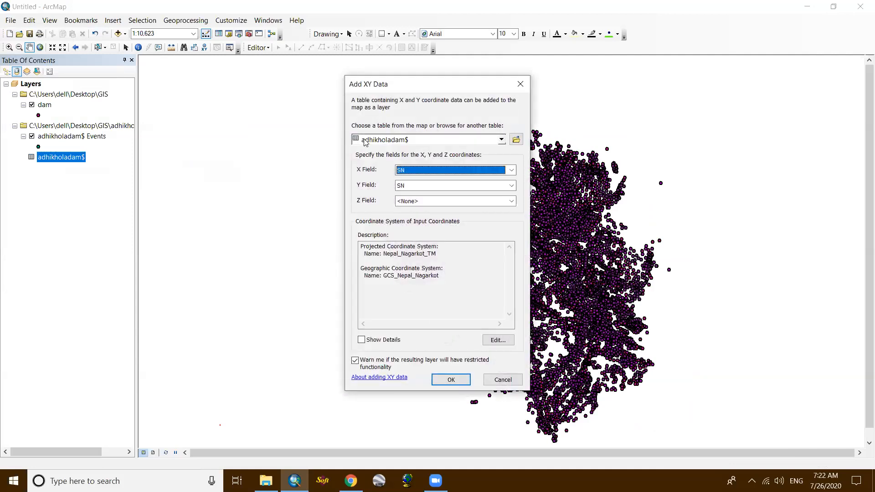
left_click(516, 139)
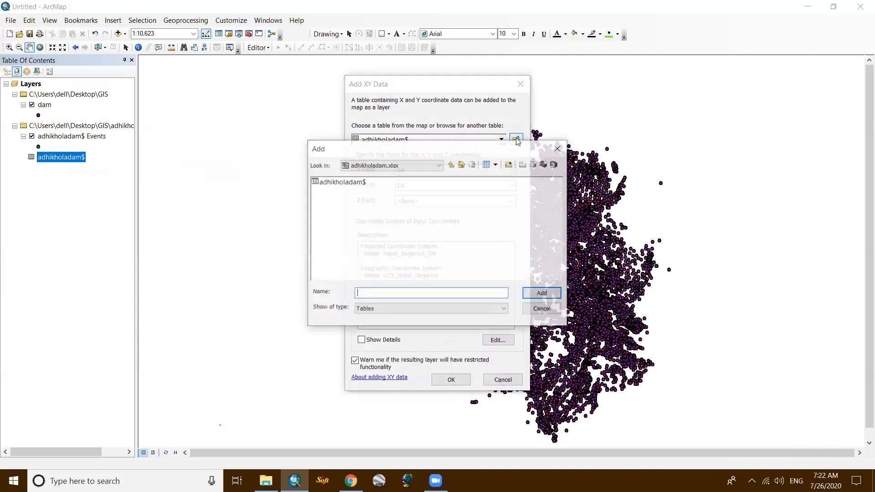
left_click(453, 165)
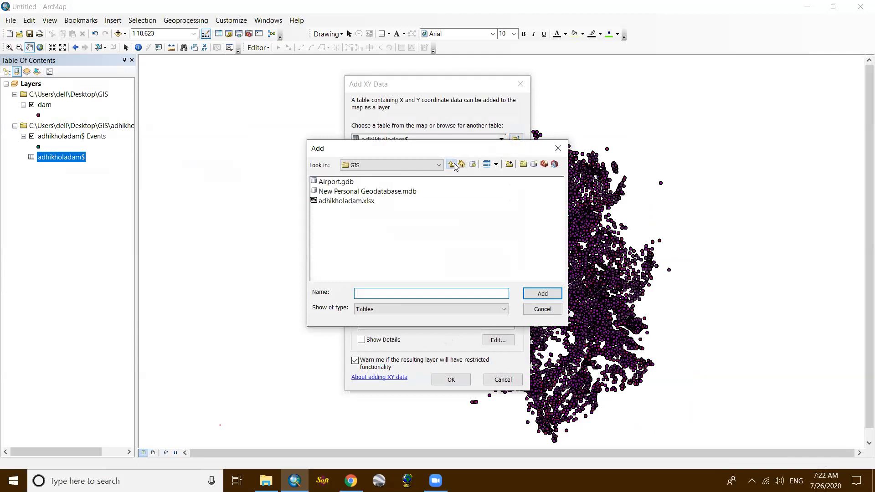
double_click(353, 202)
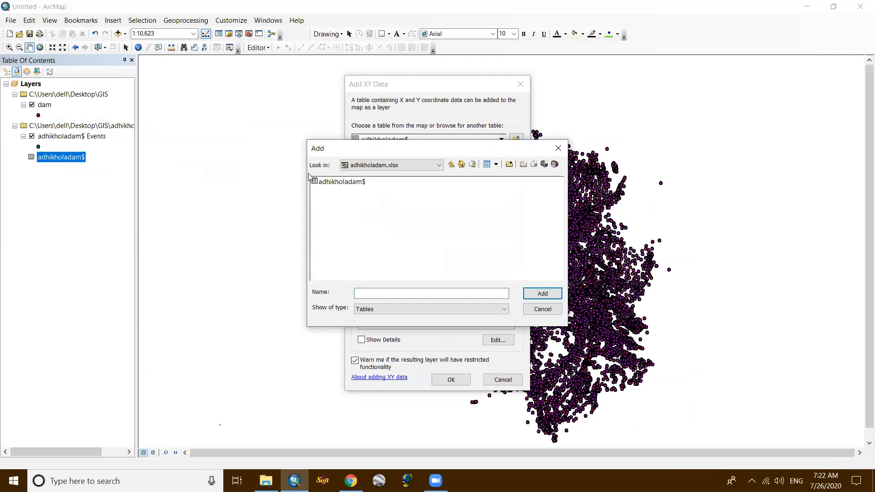
left_click(334, 182)
left_click(541, 293)
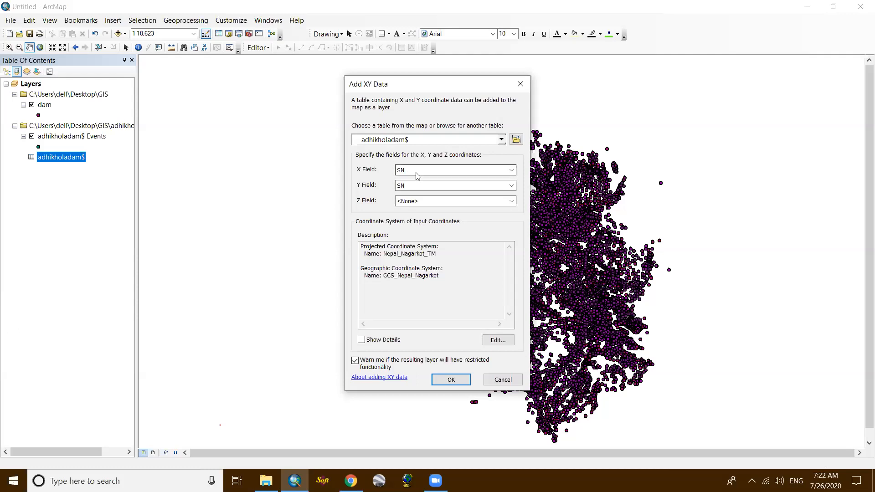
- Review the available X field options for the XY data and leave the setup without adding any points
left_click(471, 173)
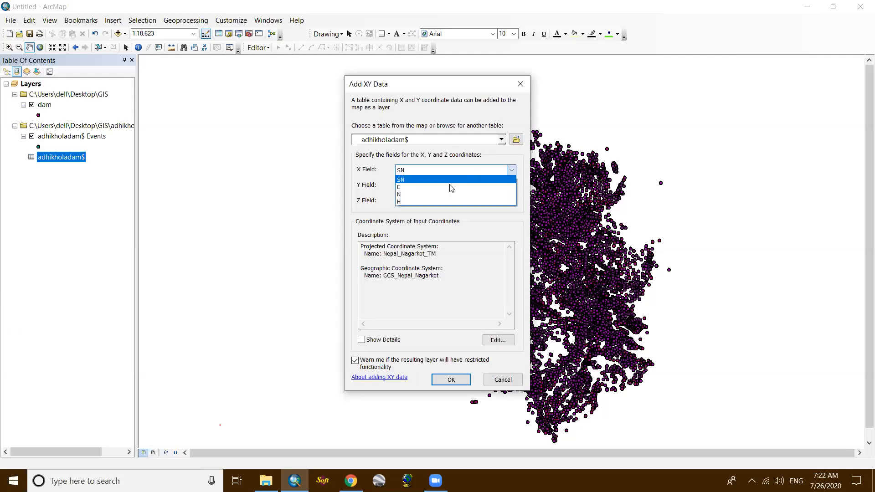
left_click(511, 170)
left_click(511, 170)
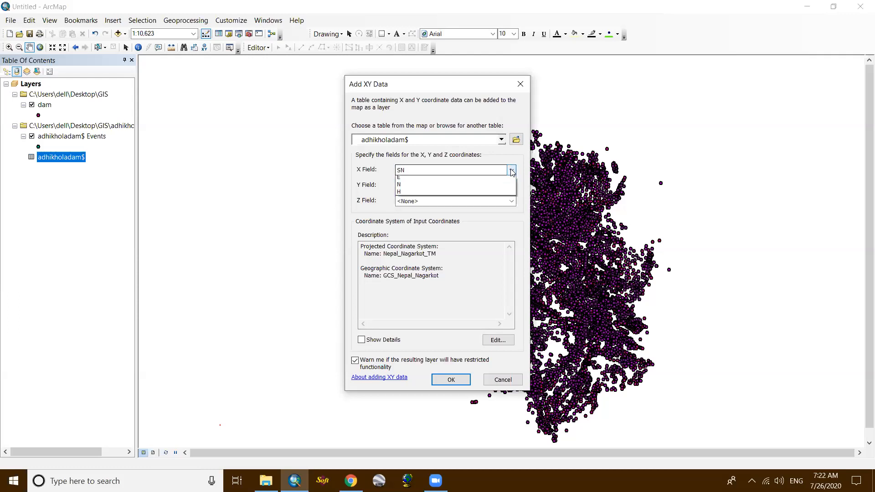
left_click(511, 170)
left_click(511, 170)
left_click(511, 170)
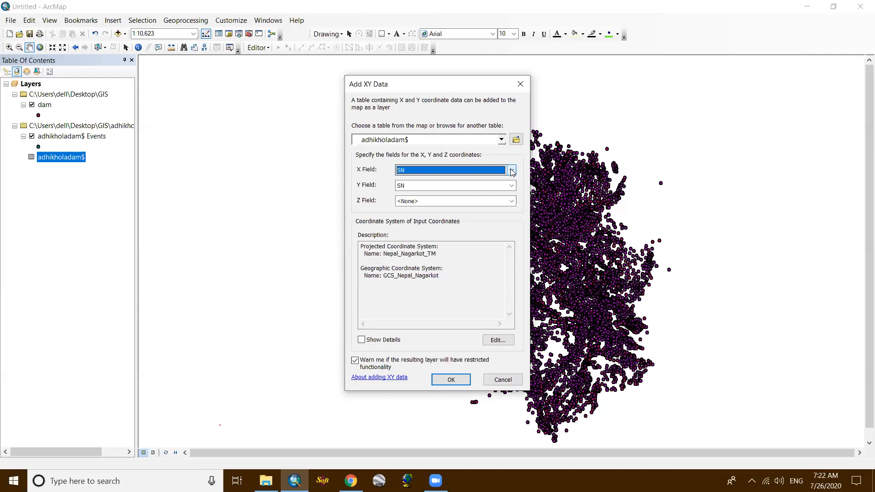
left_click(520, 84)
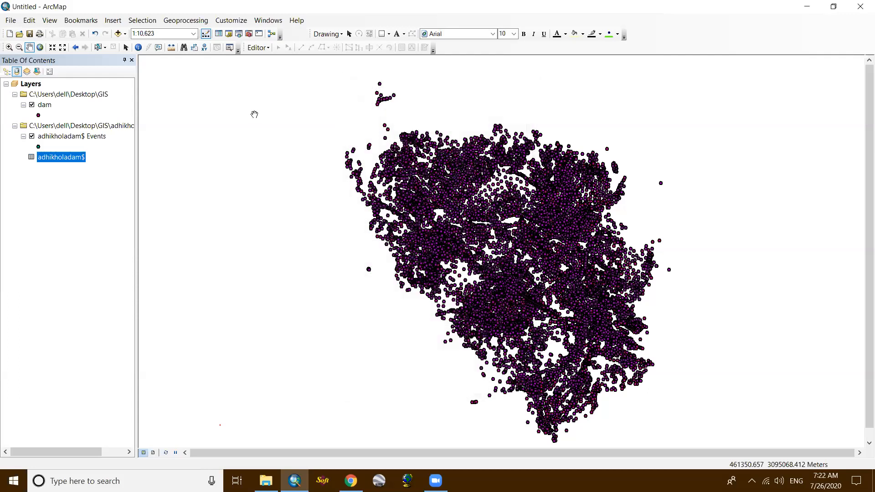
left_click(117, 35)
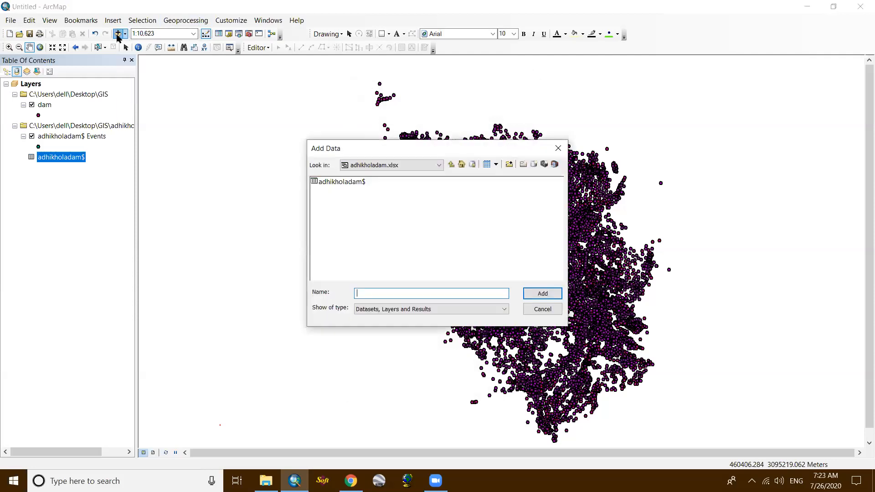
left_click(558, 148)
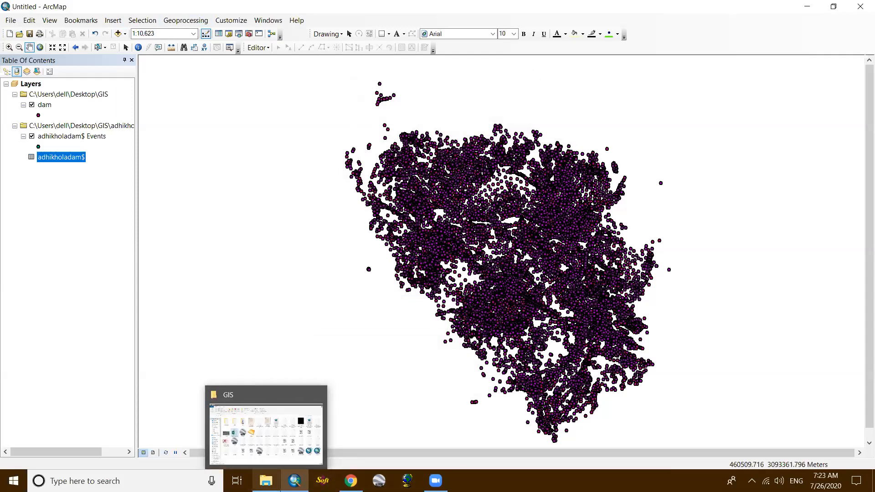
- Switch to File Explorer and examine the exported dam files in the GIS folder
left_click(266, 481)
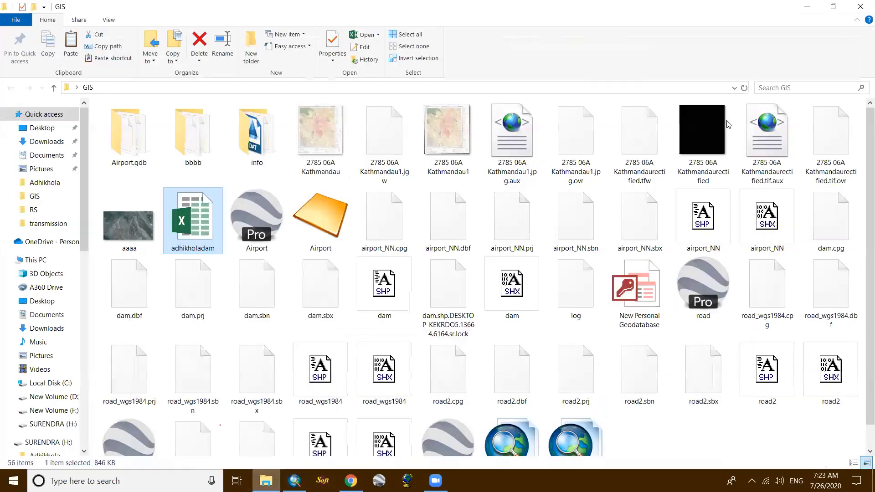
left_click(807, 7)
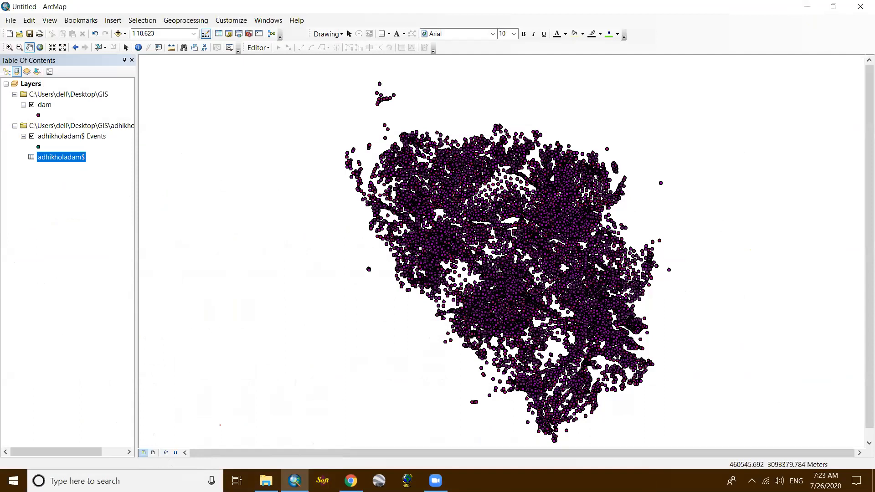
left_click(265, 480)
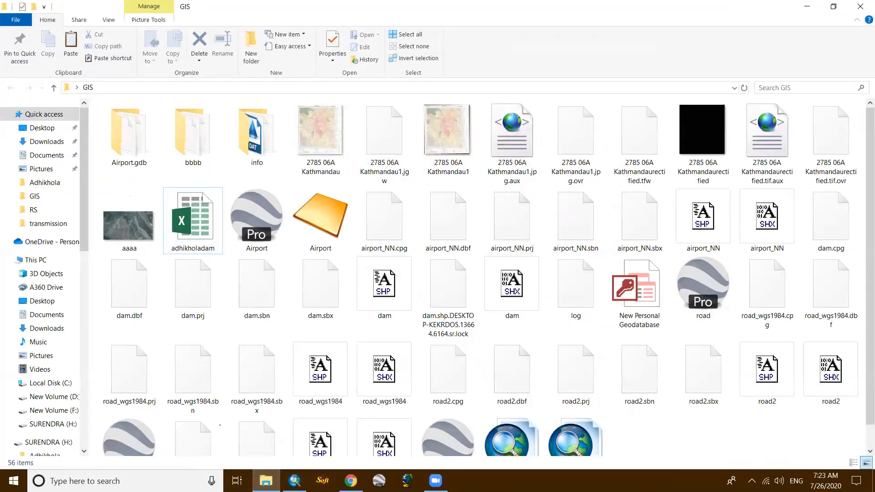
- Switch to Zoom, look through the GIS folder in its file chooser, and leave without selecting a file
left_click(436, 480)
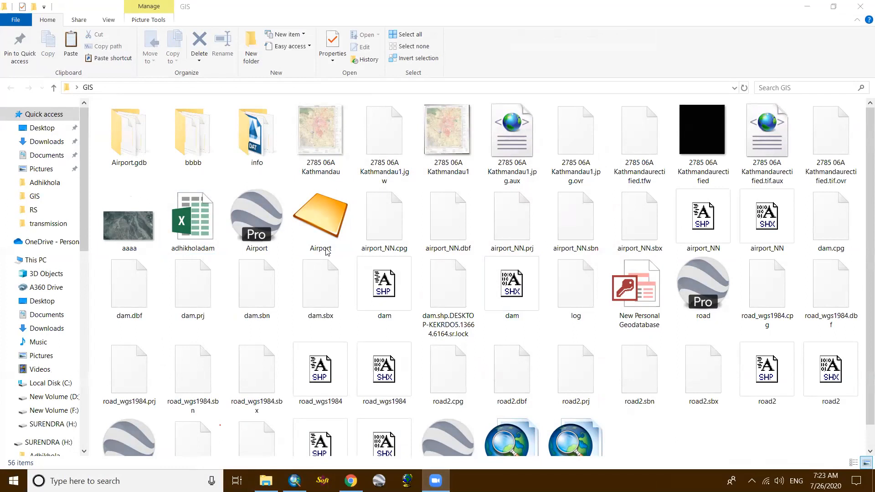
scroll(407, 274, "down", 5)
scroll(407, 273, "down", 3)
scroll(407, 273, "up", 1)
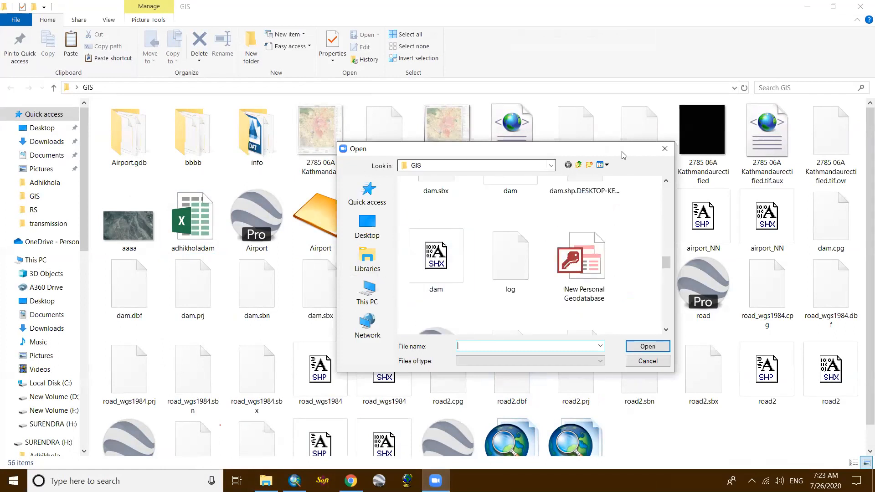
left_click(665, 149)
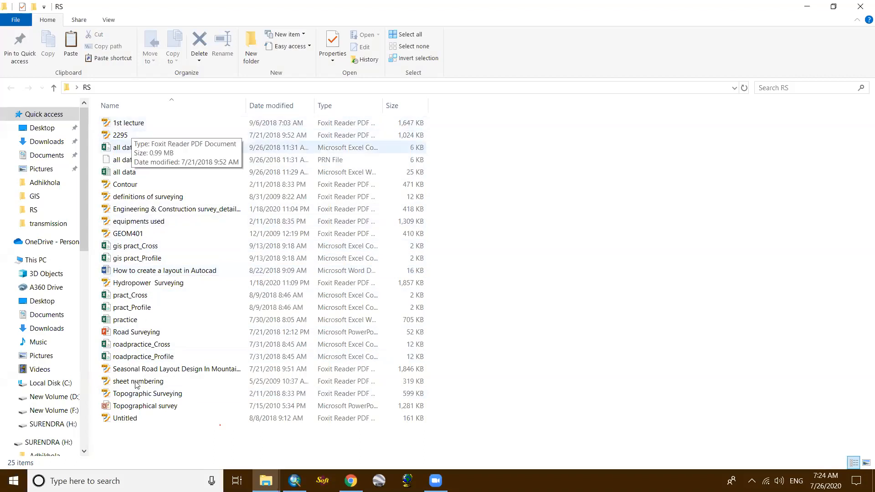
- Close the RS folder window, look through the GIS folder from the desktop, and close it
left_click(860, 7)
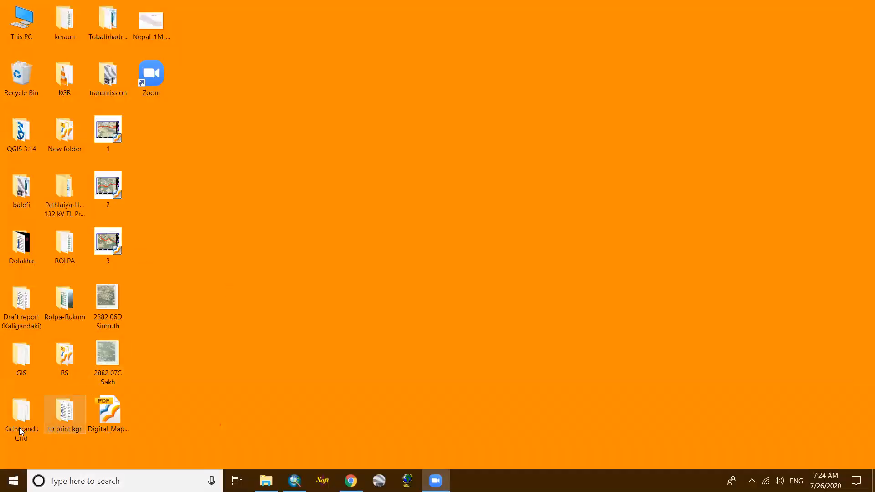
double_click(24, 361)
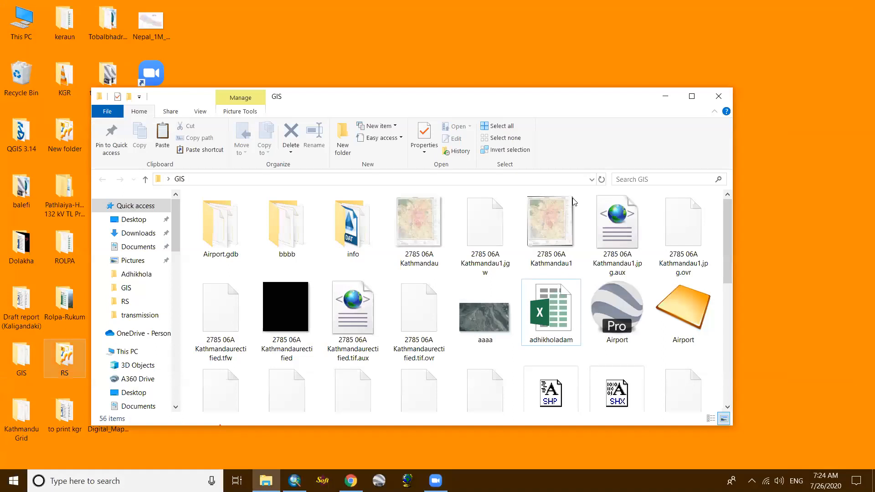
scroll(410, 296, "down", 5)
left_click(718, 97)
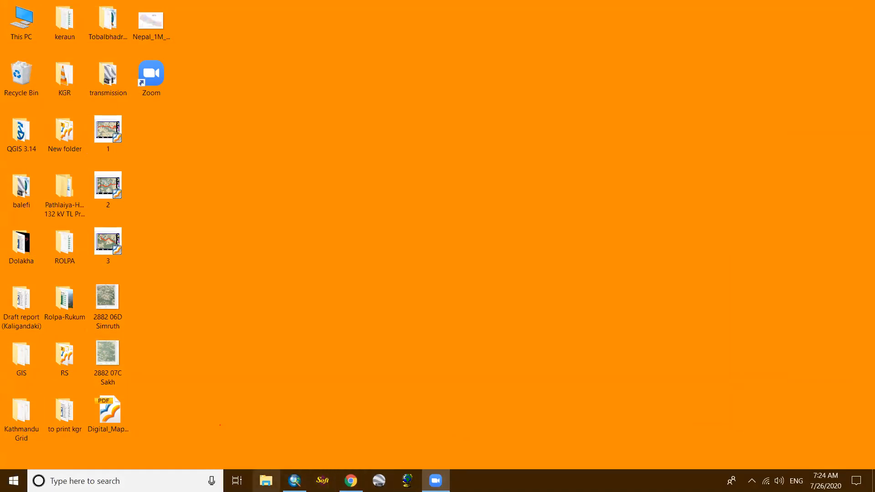
- Look through New Volume (D:), its 1door folder and New Volume (F:) in File Explorer, and return to Quick access
left_click(265, 481)
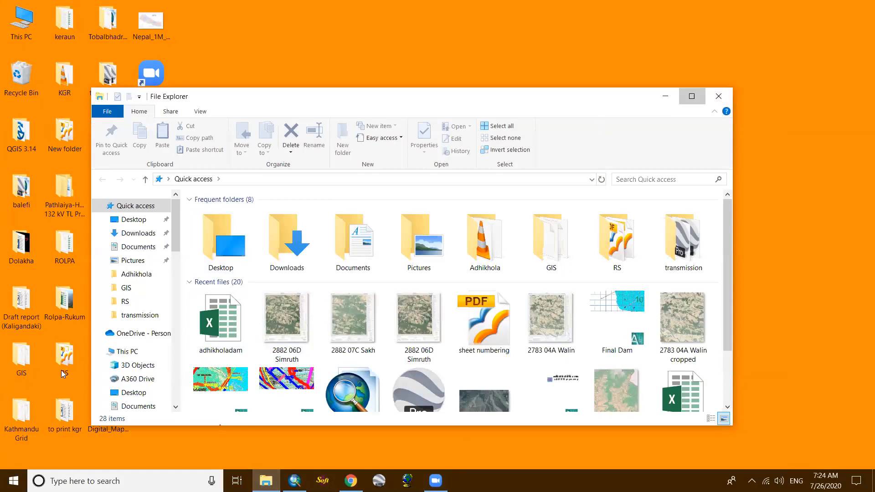
key("super+Up")
left_click(50, 397)
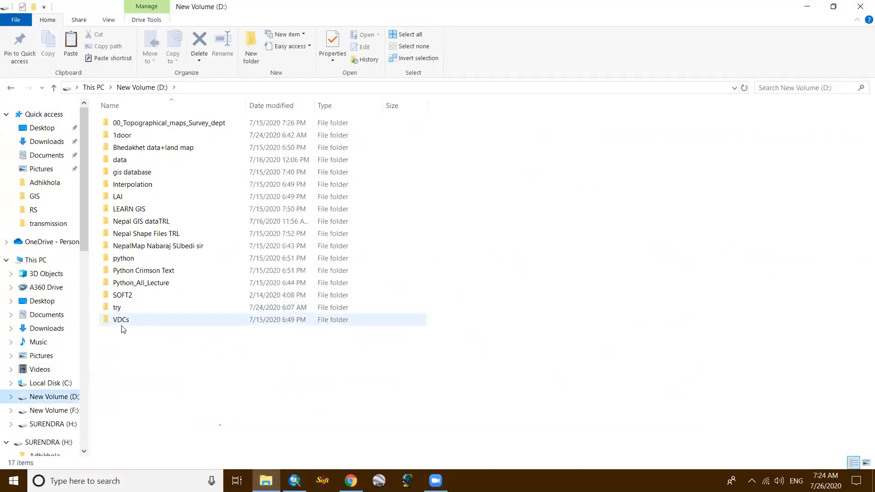
double_click(127, 137)
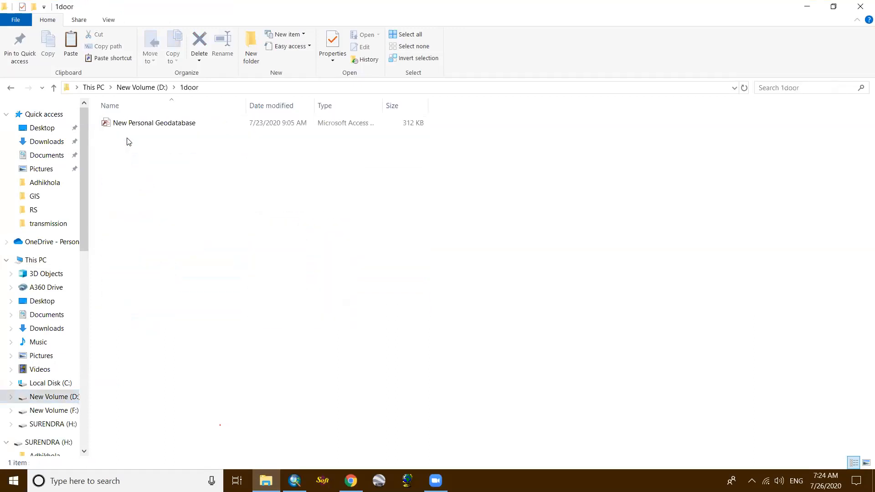
left_click(10, 88)
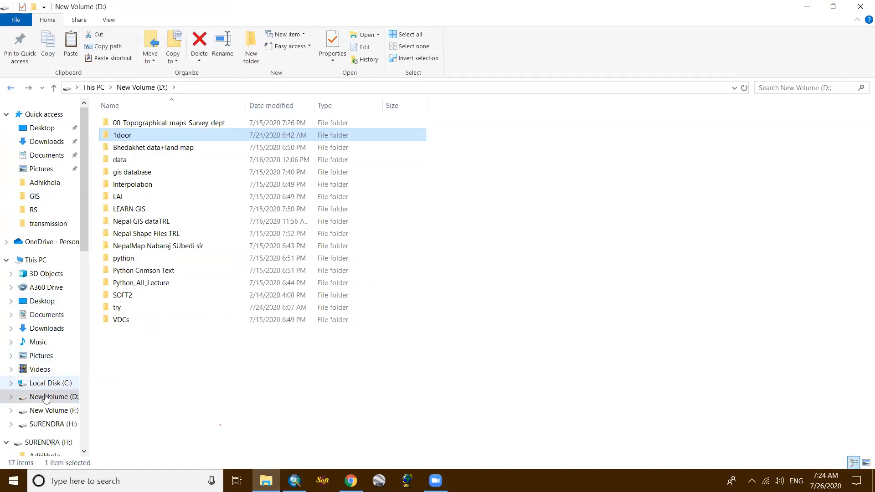
left_click(51, 410)
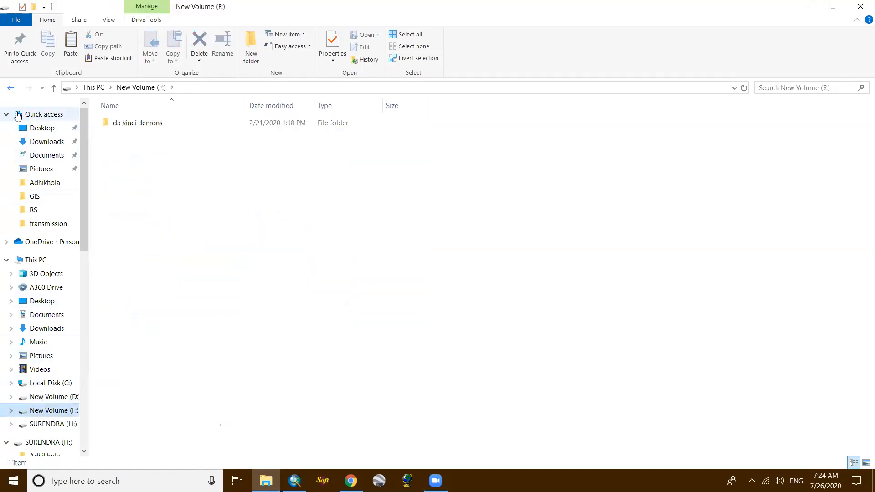
left_click(11, 88)
left_click(11, 88)
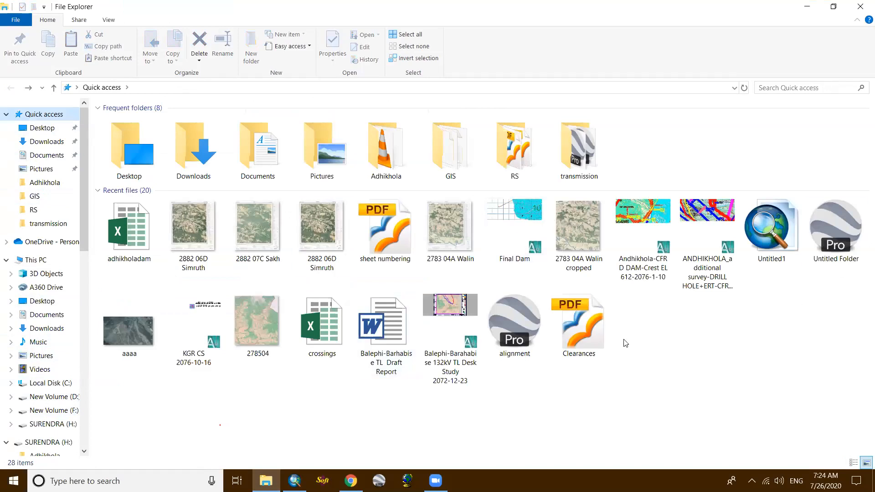
- Copy the AccessDatabaseEngine application from the H: drive to the desktop
scroll(85, 288, "down", 1)
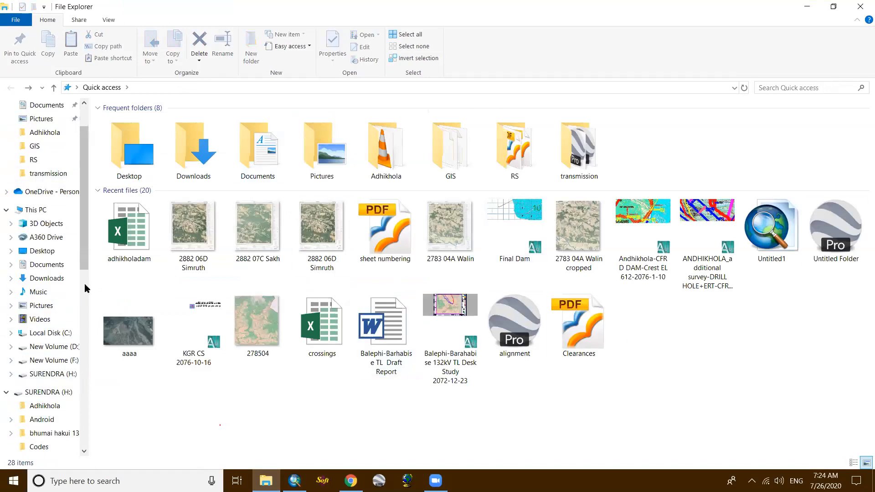
scroll(85, 288, "down", 2)
left_click(27, 274)
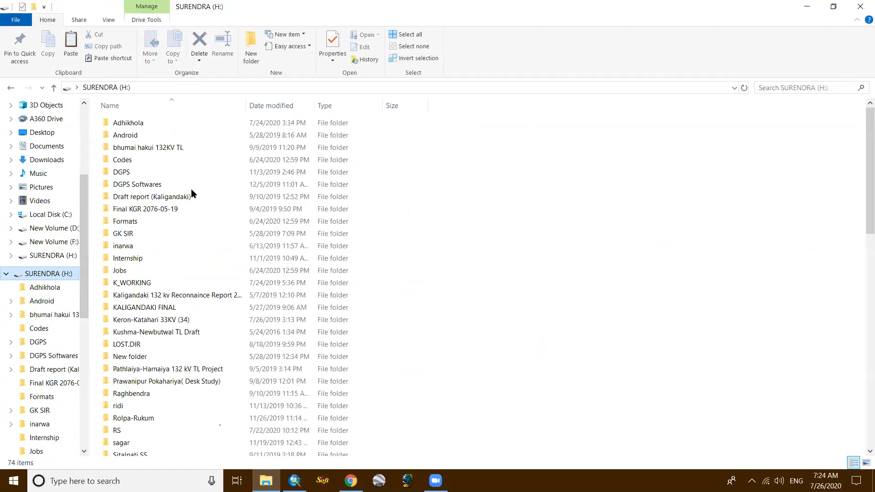
left_click(129, 149)
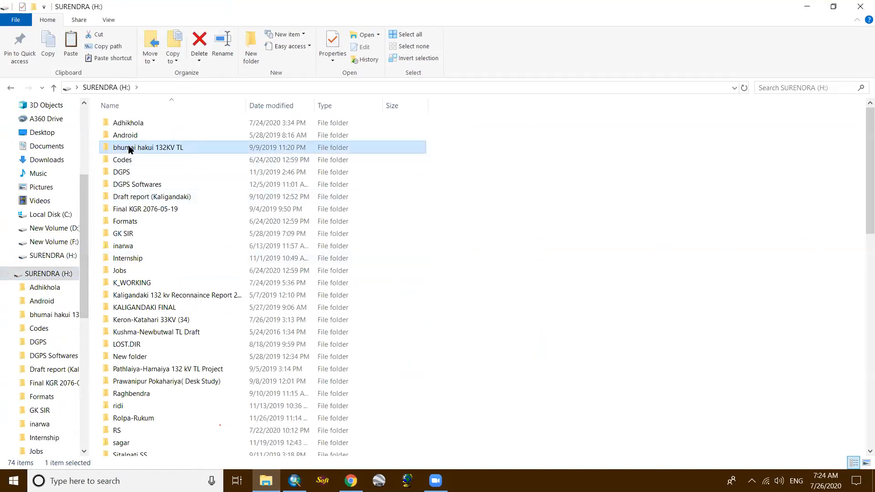
scroll(151, 268, "down", 6)
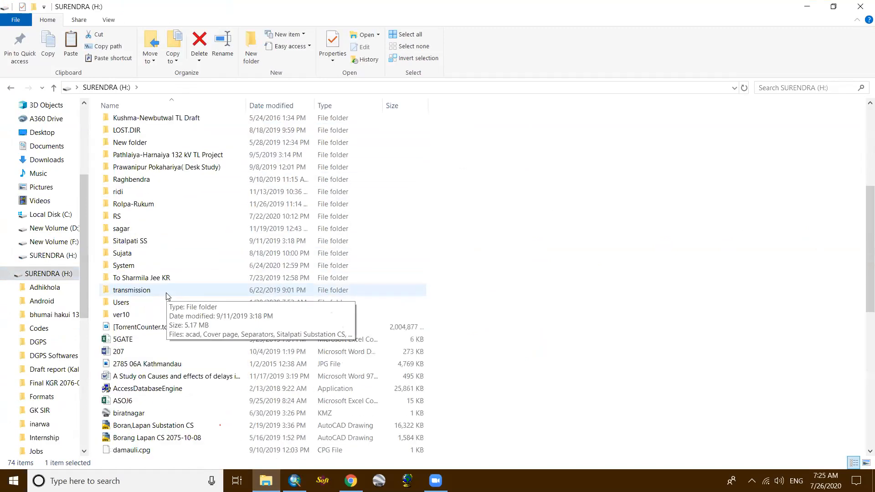
left_click(177, 392)
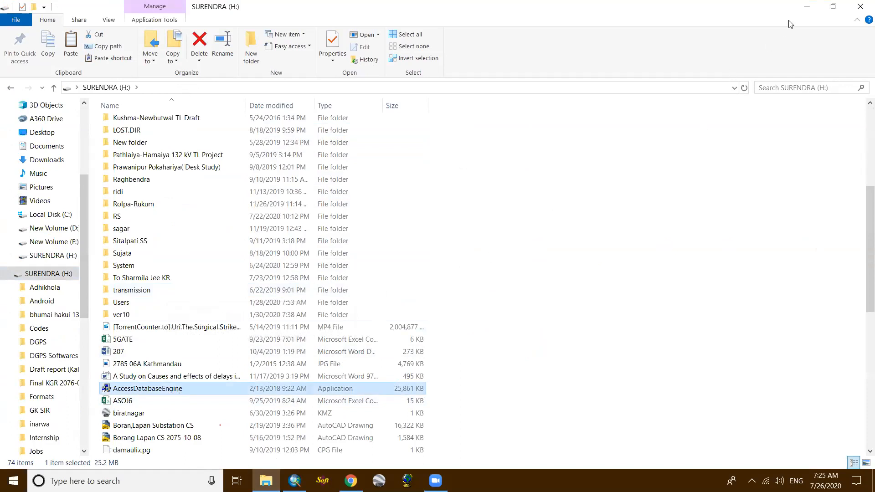
left_click(806, 6)
right_click(269, 131)
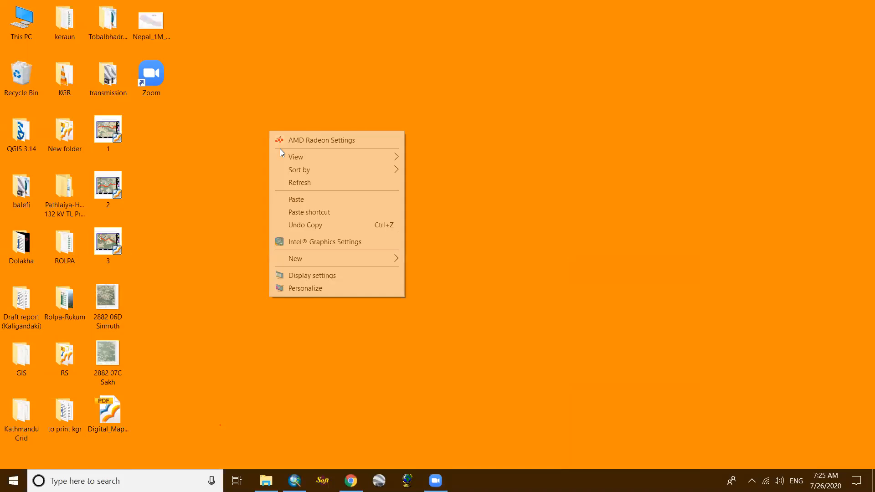
left_click(299, 199)
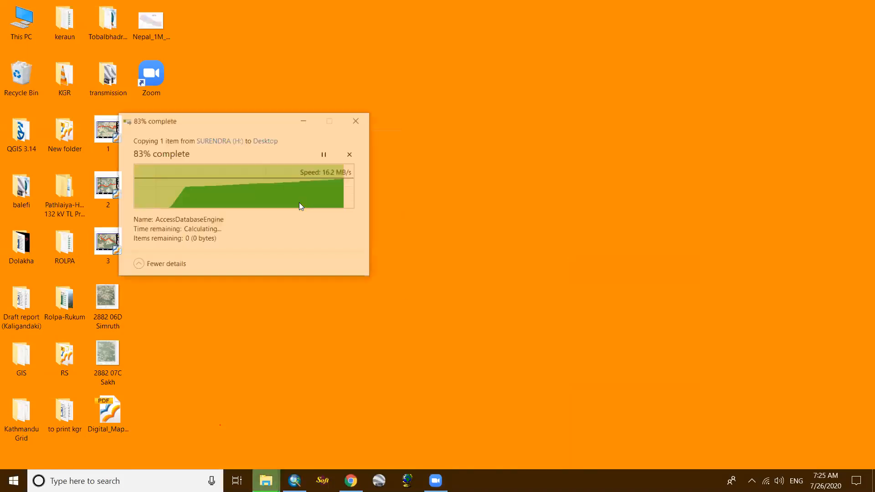
left_click(272, 176)
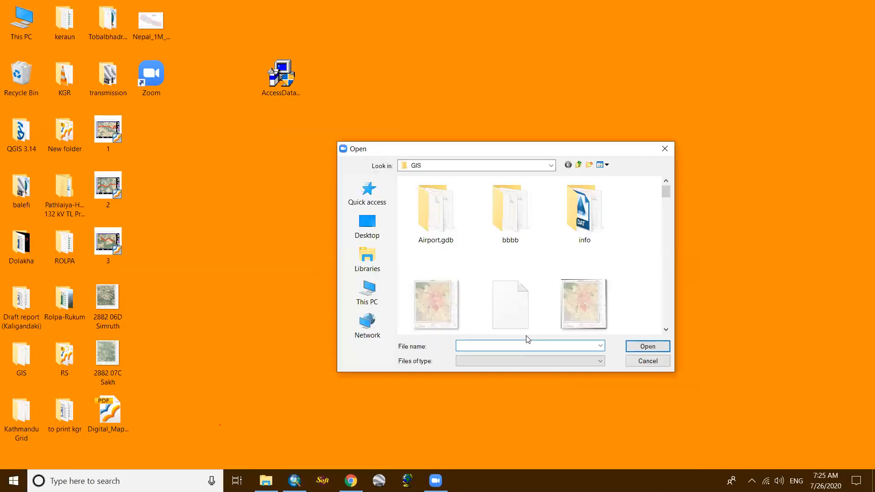
- Choose the AccessDatabaseEngine file from the Desktop in Zoom's file chooser
left_click(379, 231)
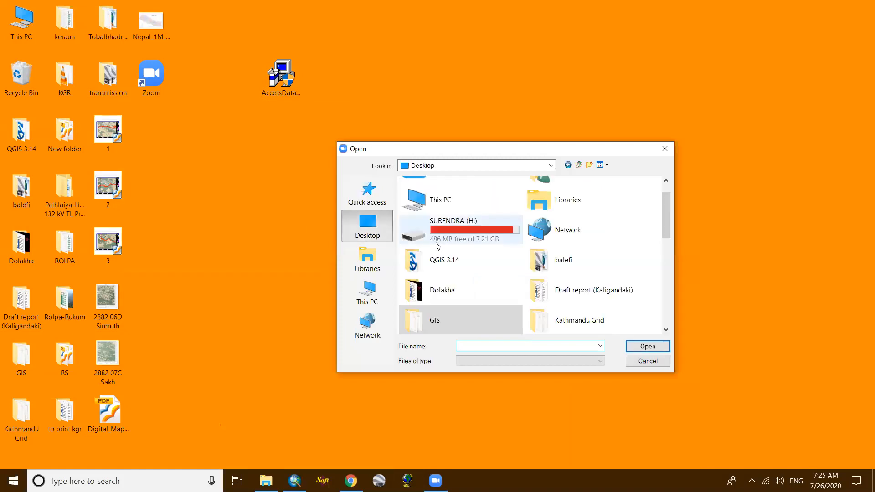
scroll(445, 264, "down", 3)
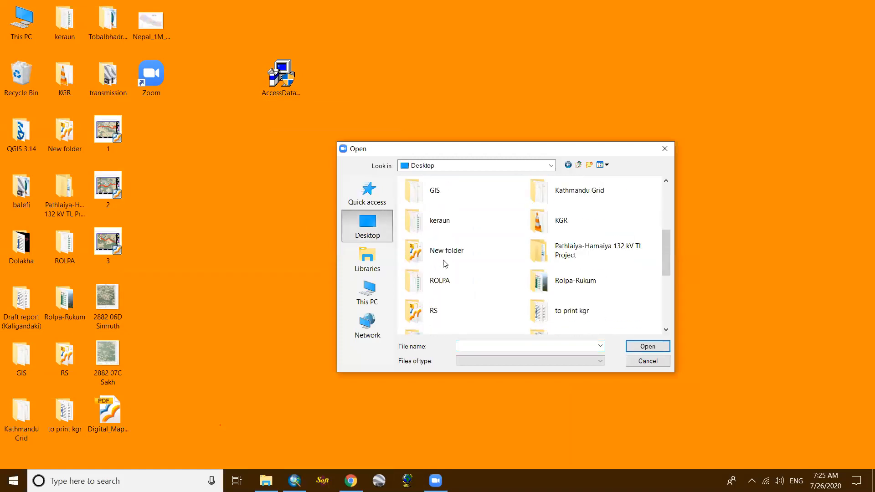
scroll(445, 264, "down", 5)
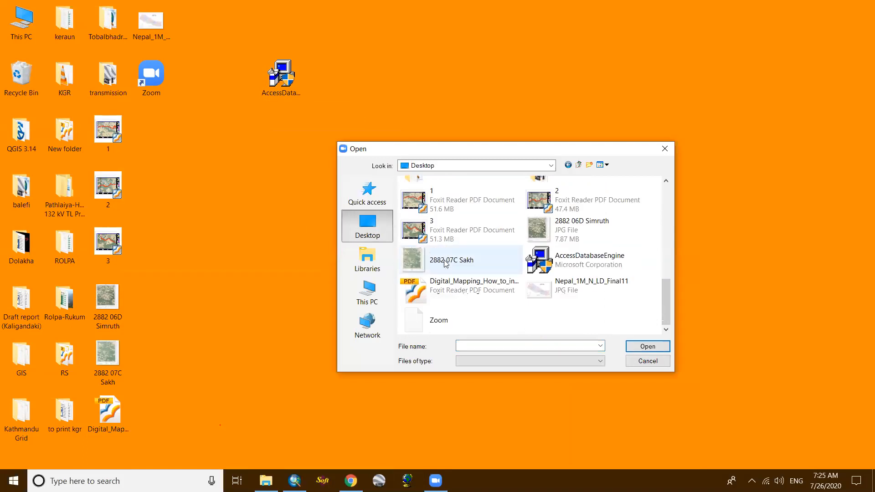
left_click(571, 263)
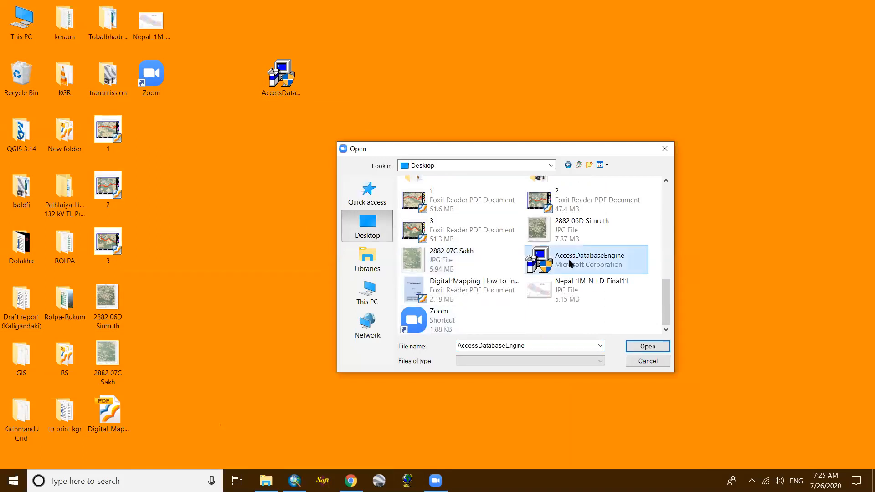
left_click(647, 347)
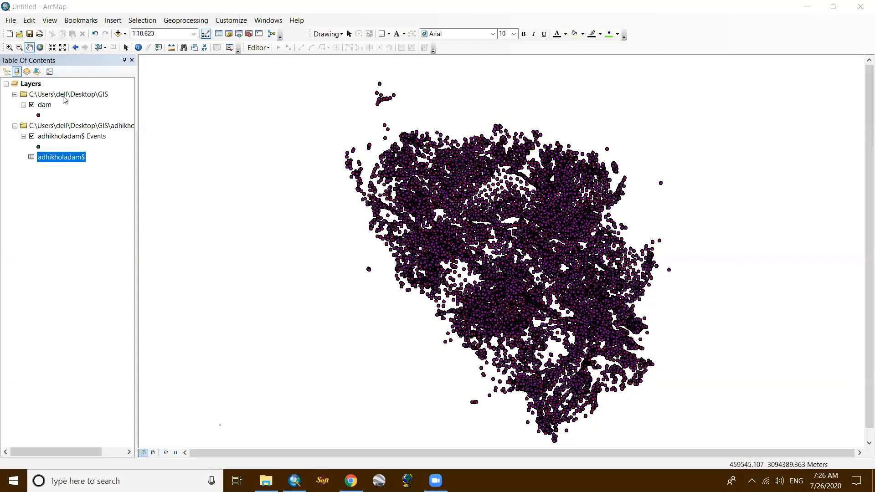
- Switch to ArcMap, start adding XY data, and check the adhikholadam.xlsx workbook as a table source without picking a sheet
left_click(17, 20)
left_click(11, 20)
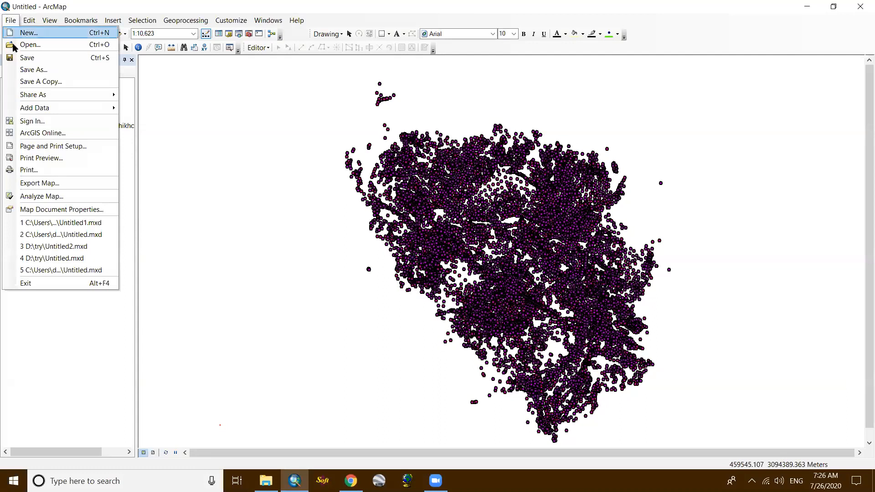
mouse_move(59, 111)
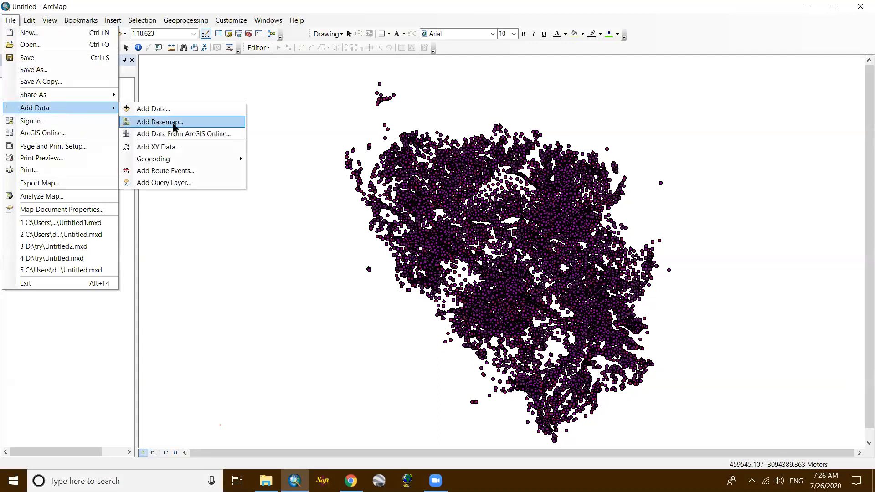
left_click(181, 145)
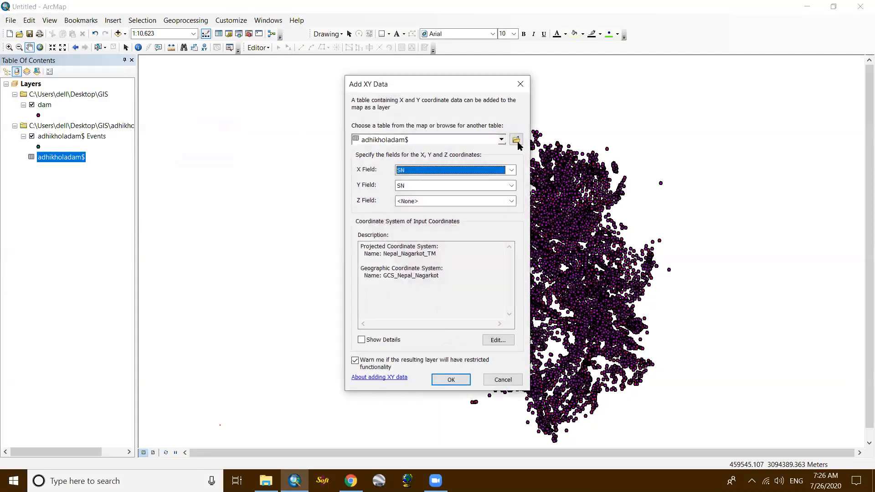
left_click(516, 143)
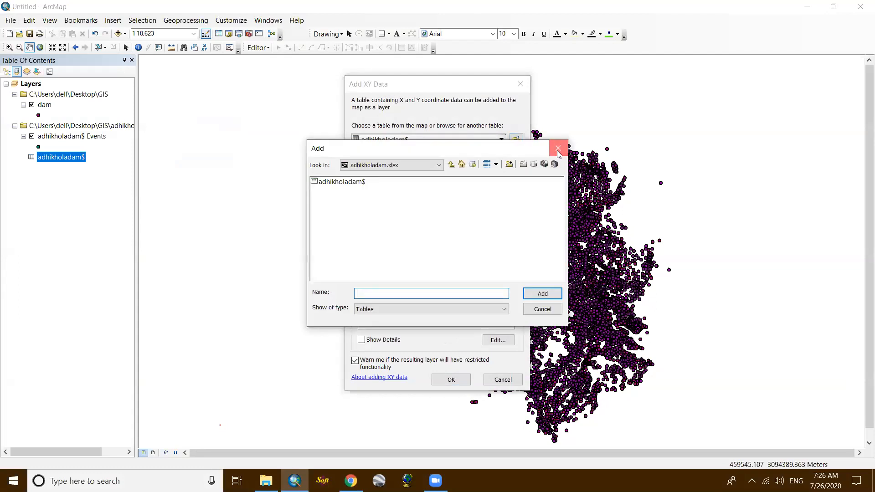
left_click(557, 148)
- Assign E, N and H as the X, Y and Z fields, and leave the XY data setup without adding points
left_click(505, 169)
left_click(445, 187)
left_click(464, 186)
left_click(441, 211)
left_click(440, 201)
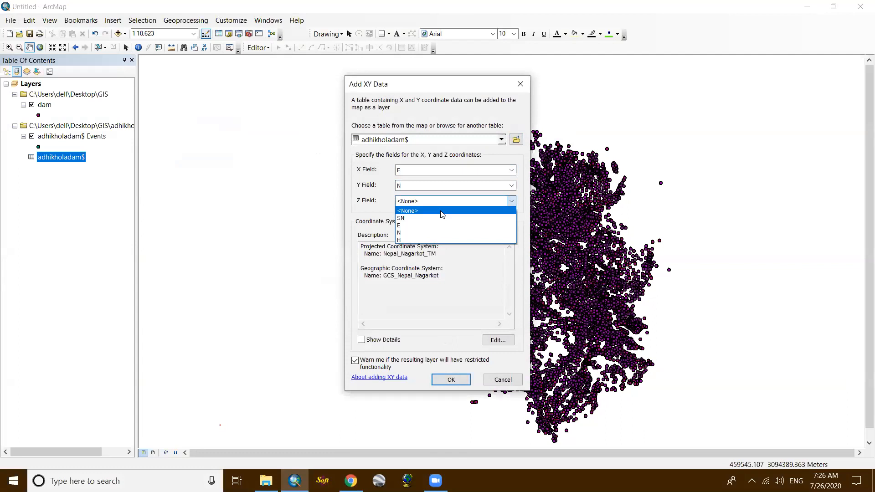
left_click(433, 238)
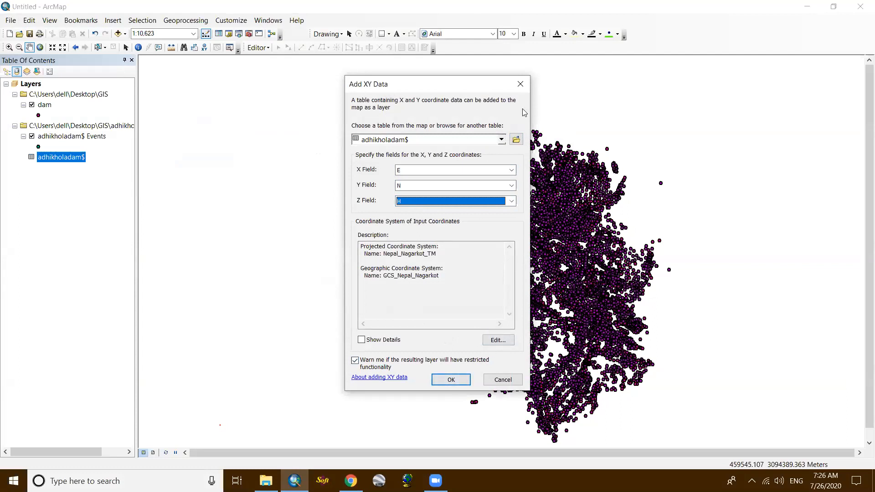
left_click(522, 90)
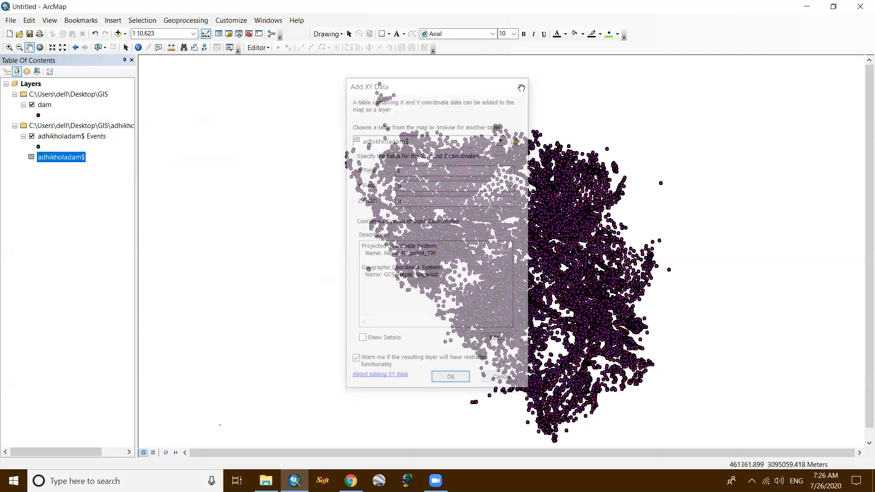
- Check the sheet inside adhikholadam.xlsx as data to add, and open the XY display setup for the adhikholadam$ table
left_click(118, 33)
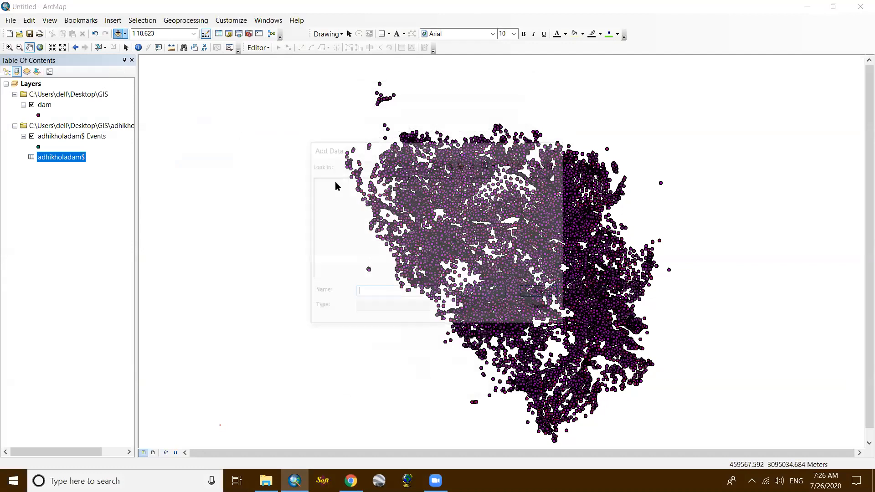
double_click(341, 181)
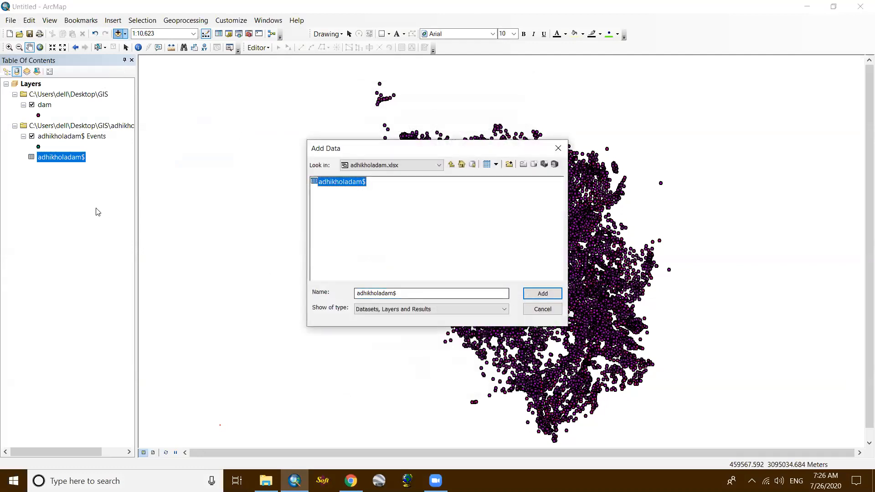
right_click(68, 157)
left_click(138, 253)
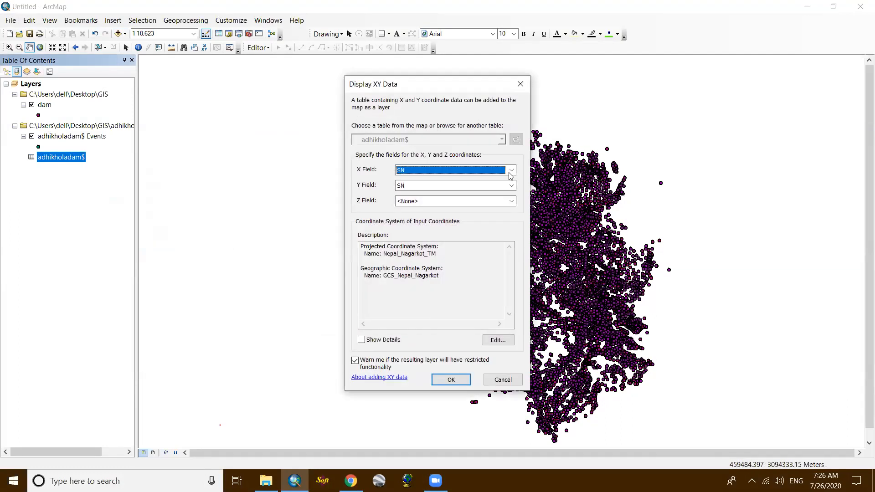
- Assign E, N and H as the table's X, Y and Z fields, and leave the XY display setup without creating a layer
left_click(508, 170)
left_click(496, 187)
left_click(495, 186)
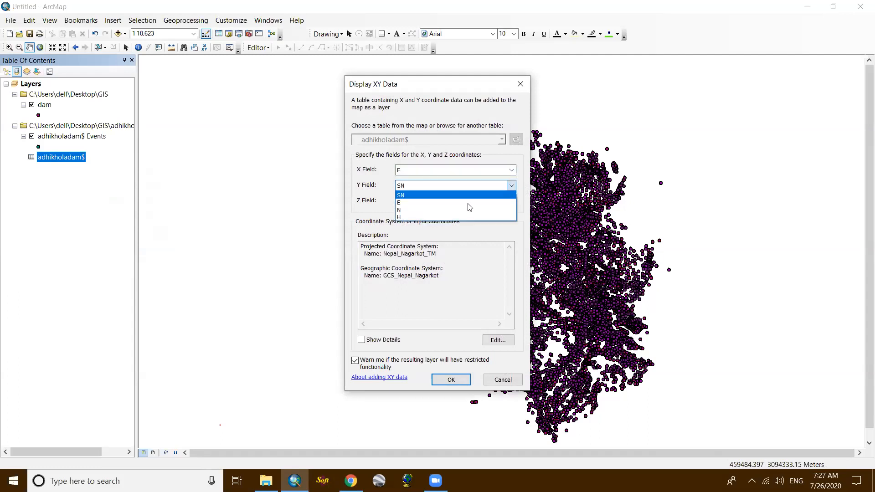
left_click(477, 209)
left_click(476, 204)
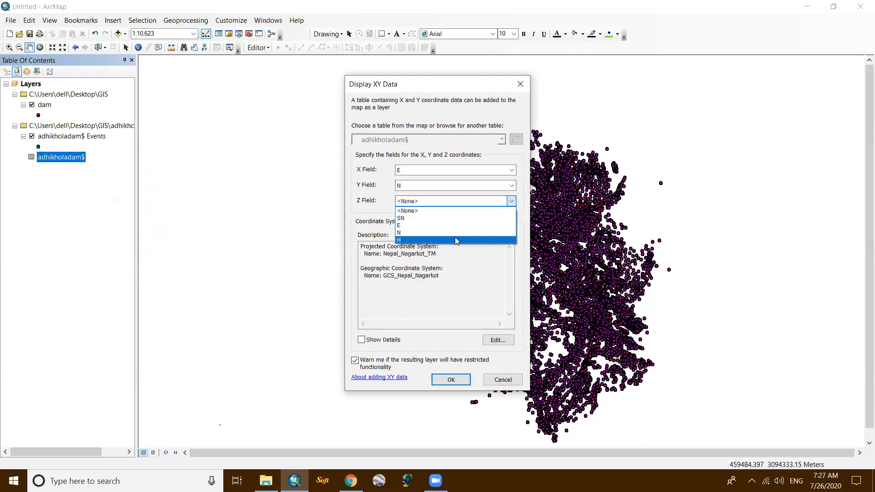
left_click(451, 237)
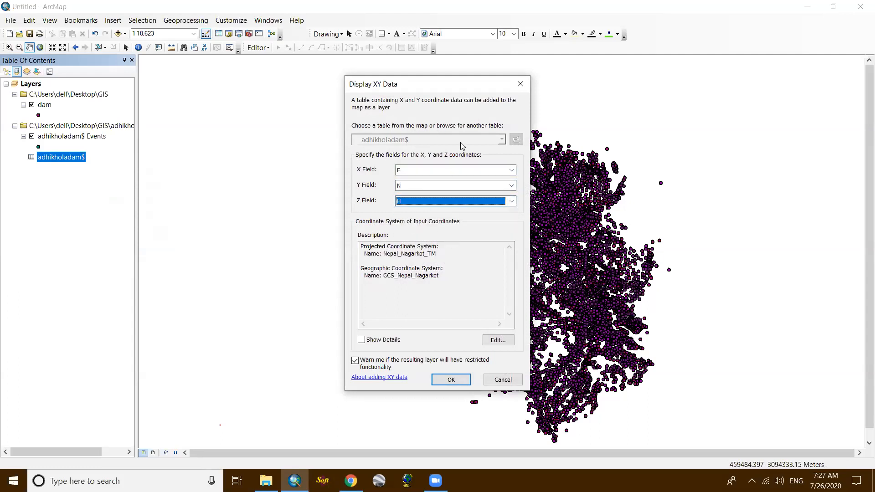
left_click(521, 84)
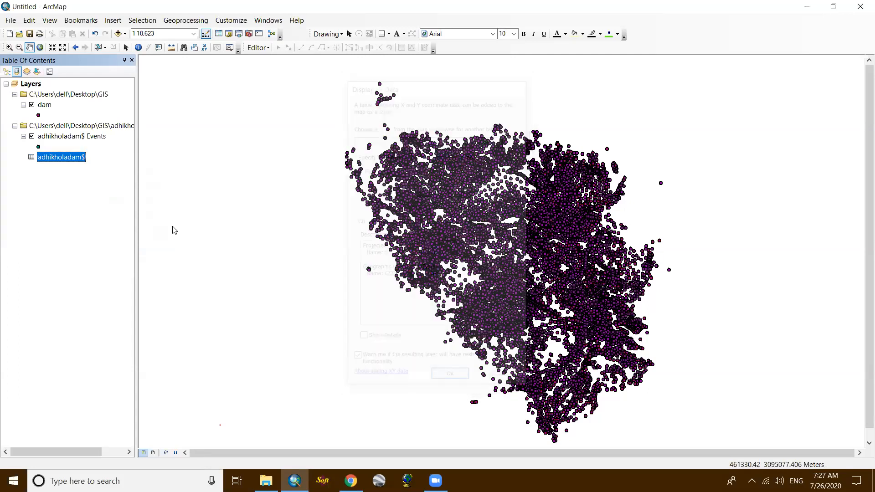
- Open the data export for the adhikholadam$ Events layer, check where the output shapefile would be saved, and leave without exporting
left_click(86, 137)
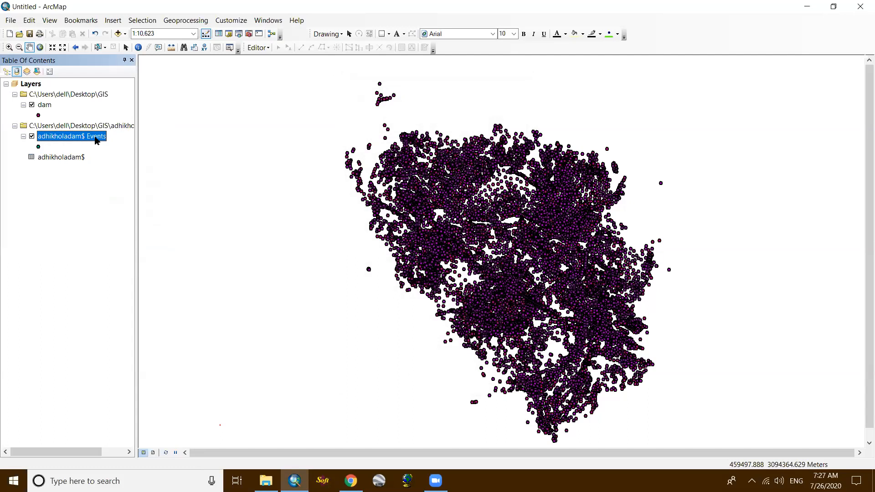
right_click(95, 138)
mouse_move(219, 323)
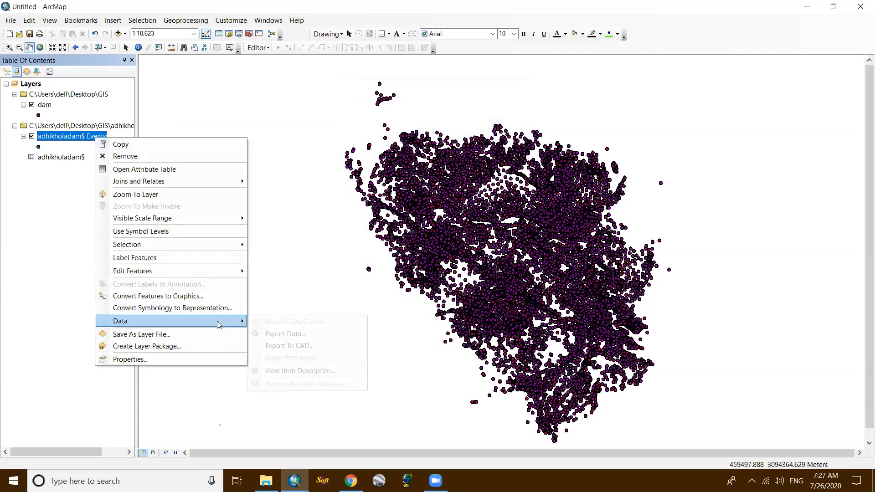
left_click(271, 334)
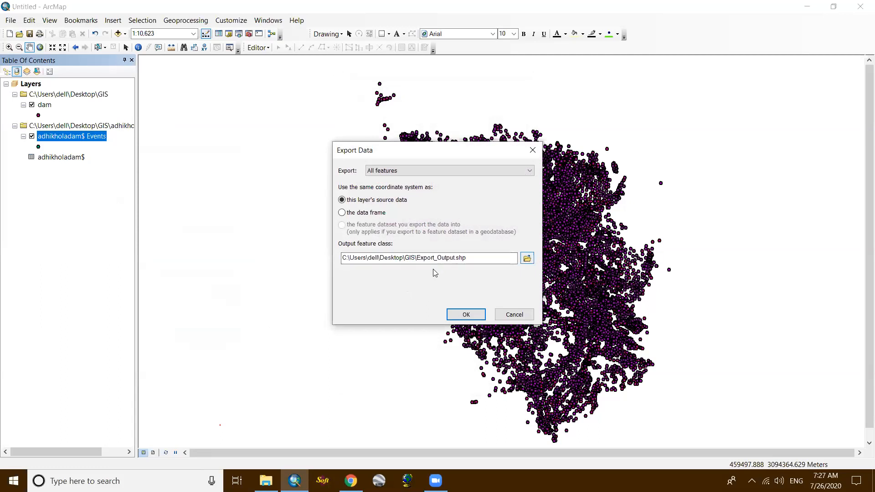
left_click(527, 258)
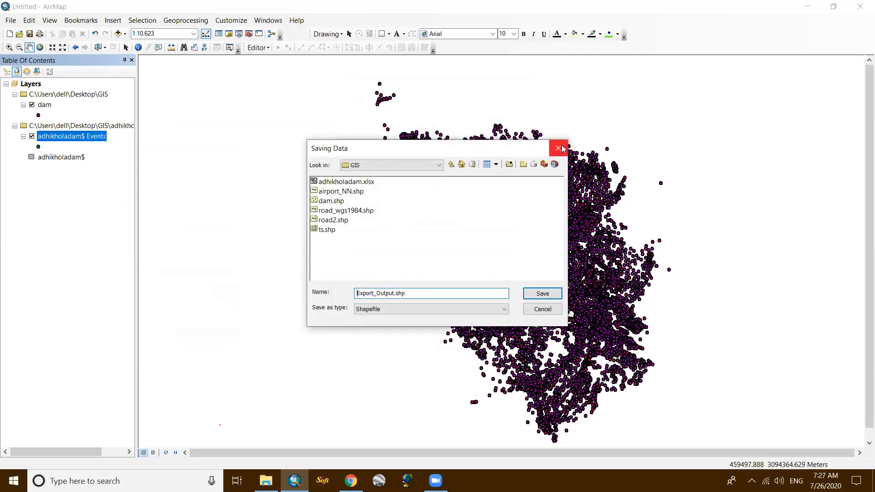
left_click(559, 147)
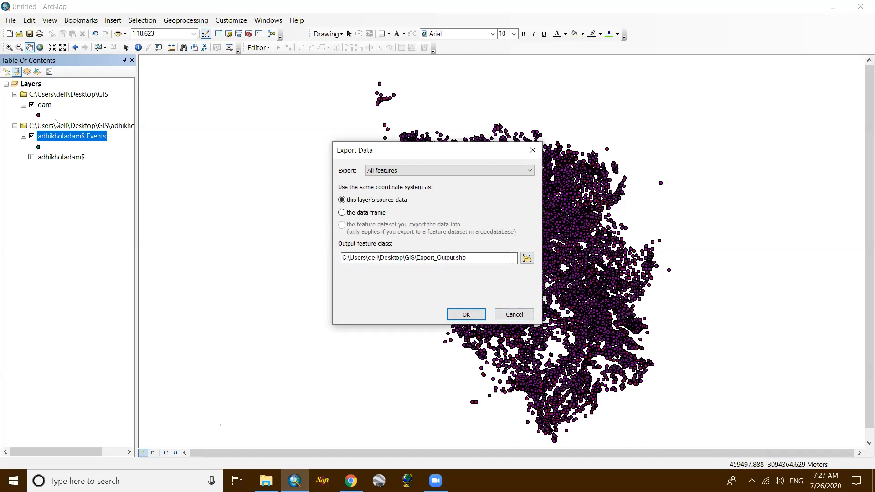
left_click(532, 150)
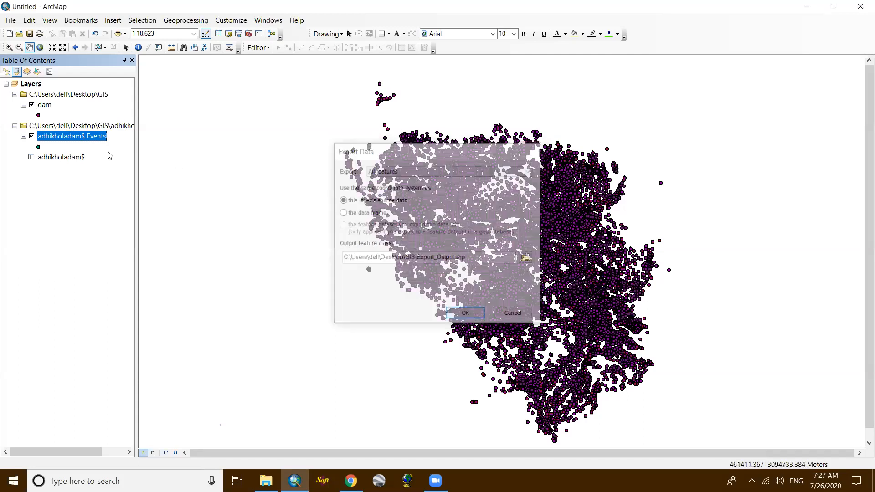
- Remove the adhikholadam workbook source with its events layer and table from the data frame, keeping the dam layer
right_click(105, 127)
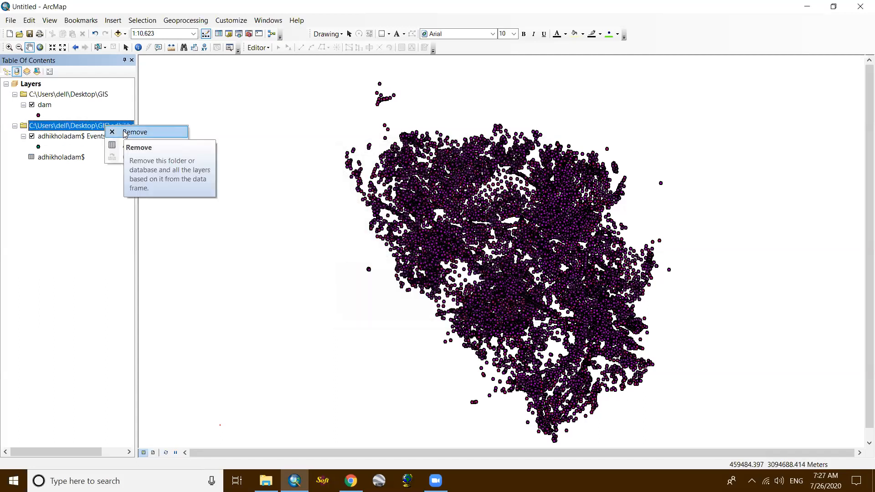
left_click(124, 132)
left_click(45, 105)
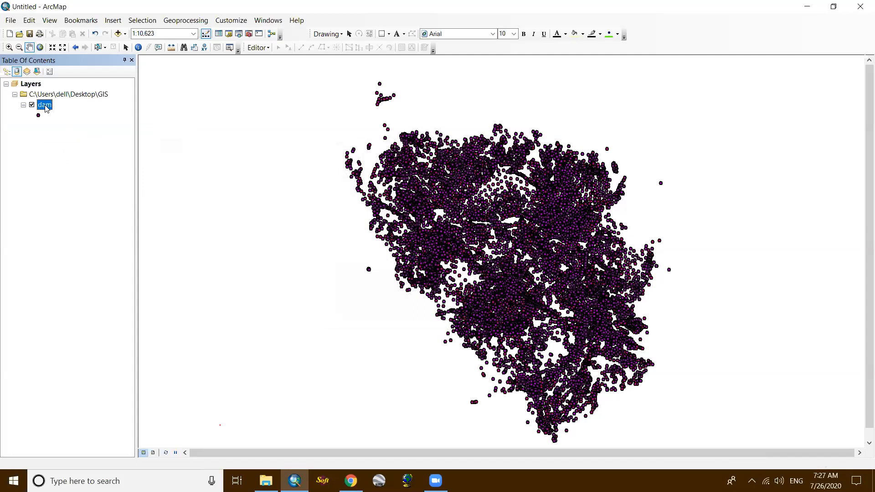
left_click(66, 116)
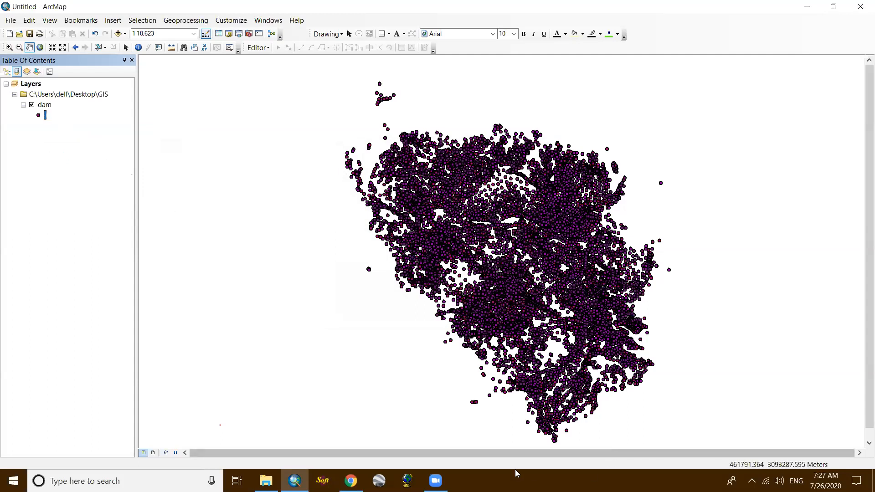
- Open the dam layer's attribute table, look through the coordinate, height and RE columns of its records, and close it
mouse_move(435, 481)
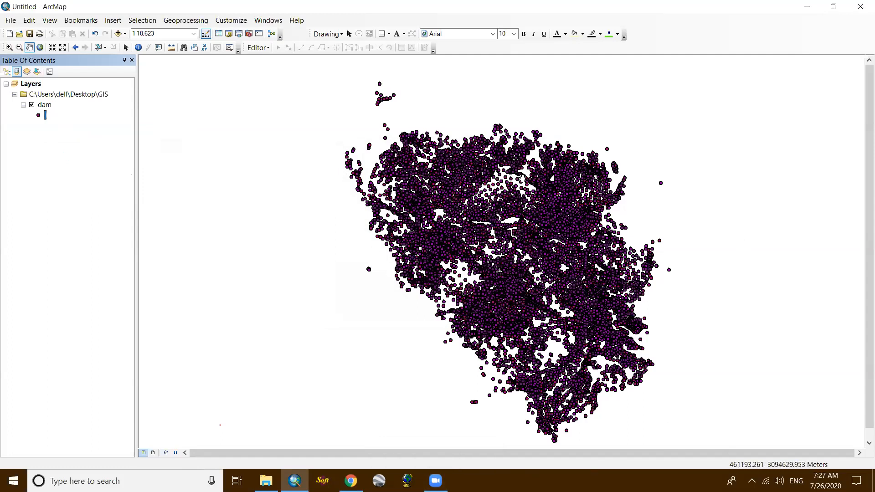
scroll(410, 224, "up", 3)
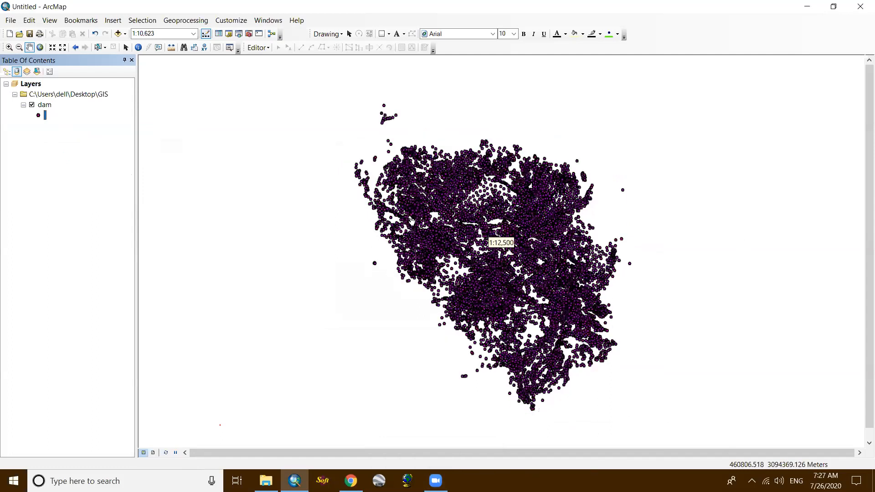
scroll(413, 219, "down", 3)
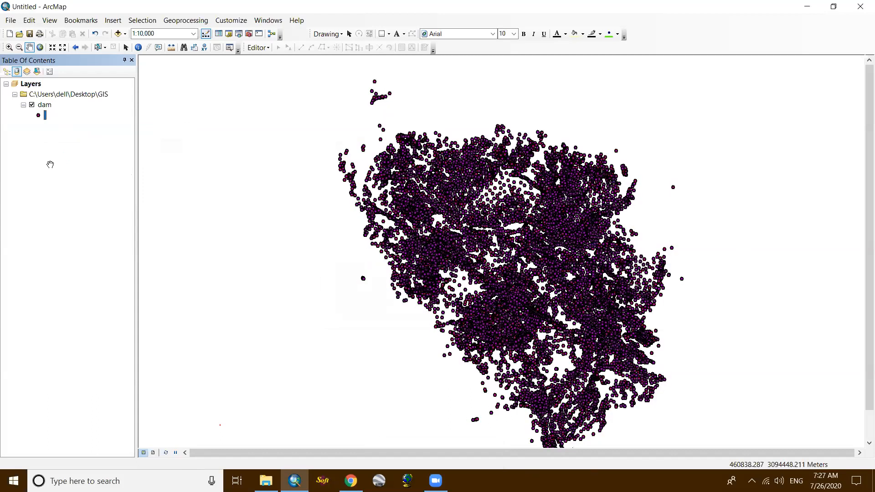
scroll(43, 104, "up", 1)
right_click(44, 105)
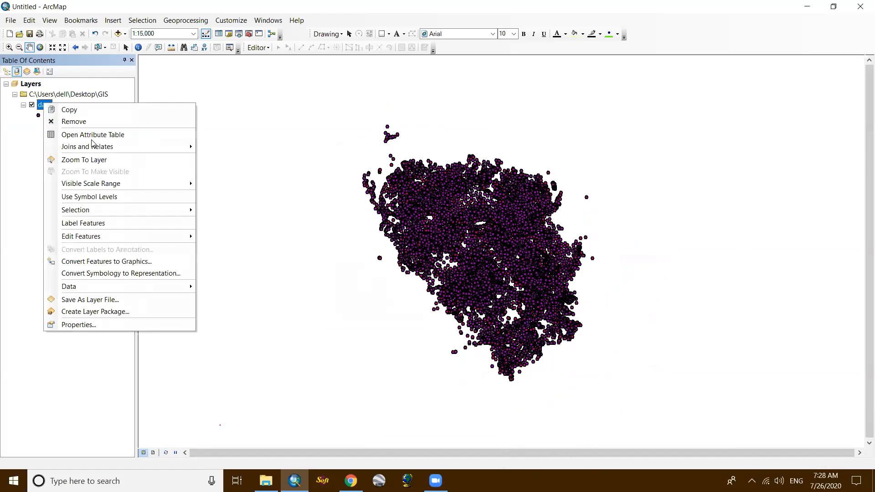
left_click(93, 134)
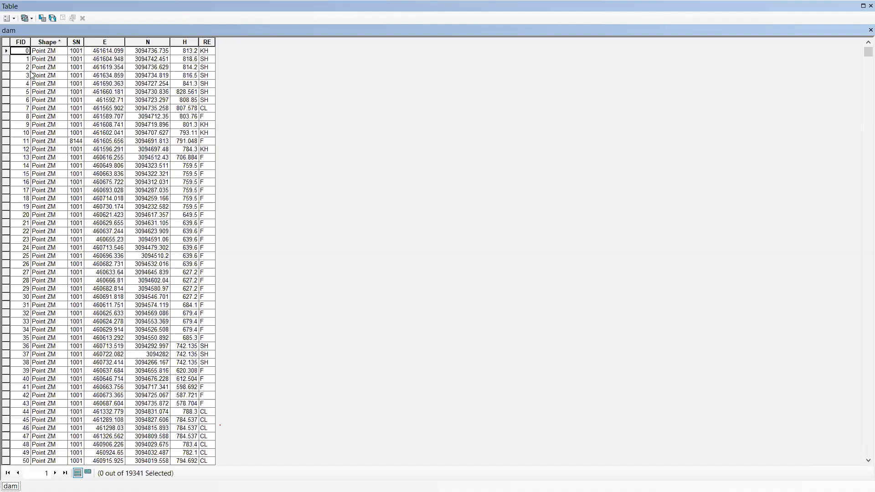
scroll(128, 246, "down", 6)
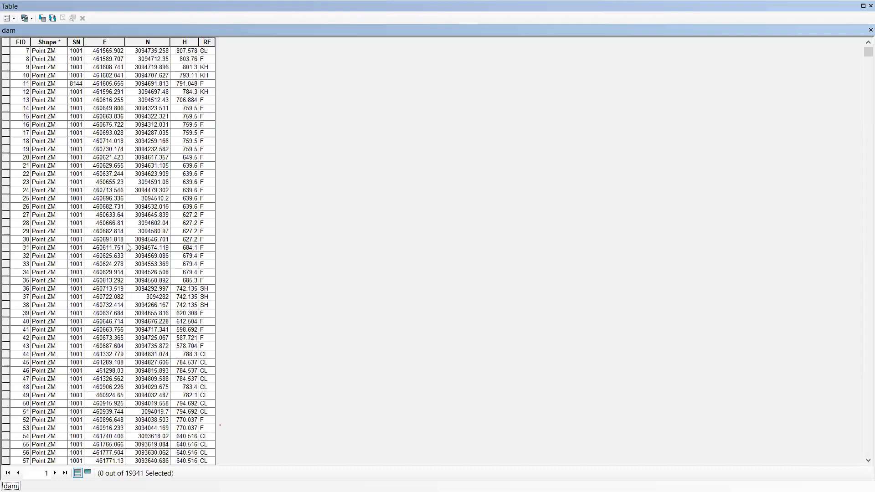
scroll(128, 246, "down", 9)
scroll(131, 242, "up", 6)
scroll(132, 241, "up", 9)
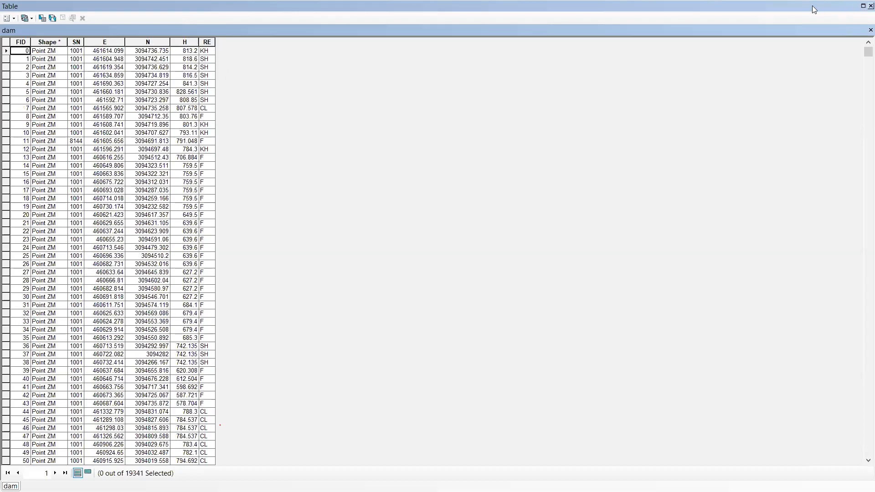
left_click(870, 7)
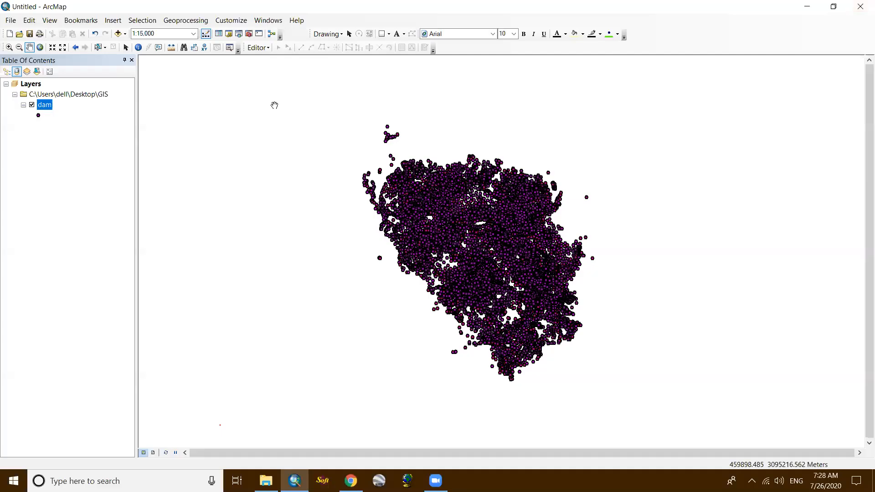
- Open Select By Attributes for the dam layer and restore the ArcMap window to a smaller size
left_click(136, 21)
left_click(150, 33)
left_click(432, 479)
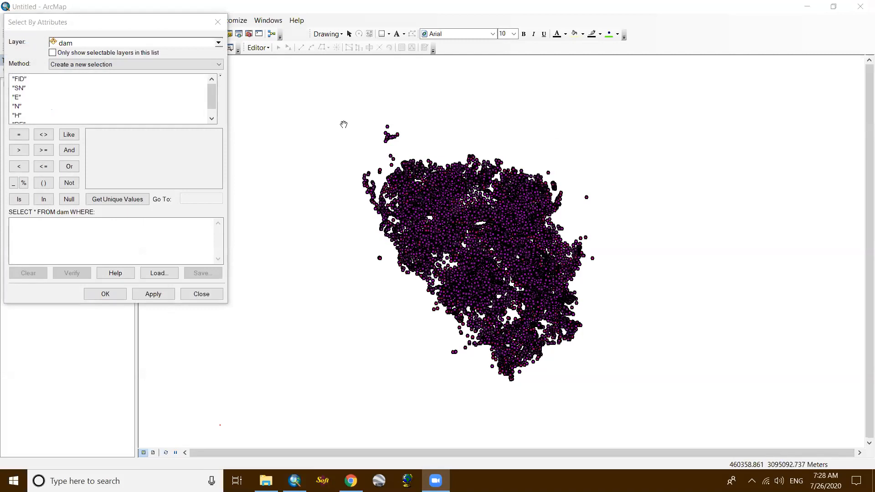
left_click(72, 4)
left_click_drag(82, 21, 122, 25)
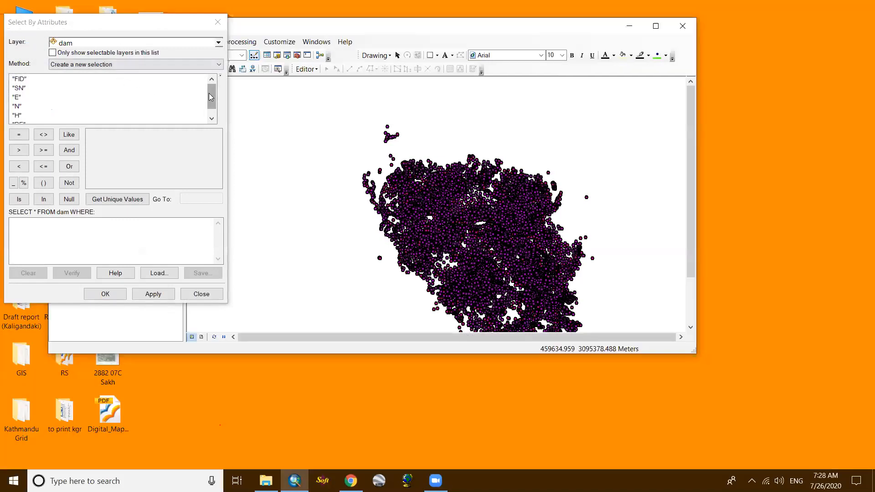
- Start the selection expression with "RE" = and list the unique values of the RE field
left_click_drag(211, 97, 213, 103)
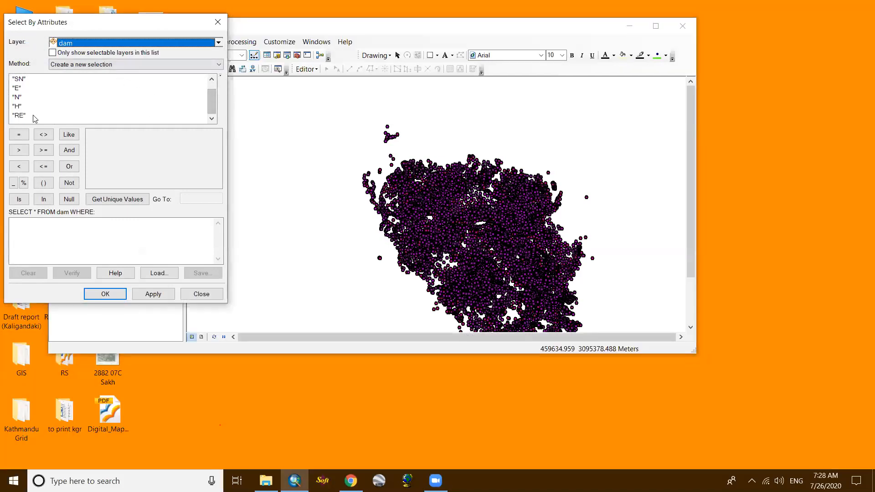
double_click(17, 117)
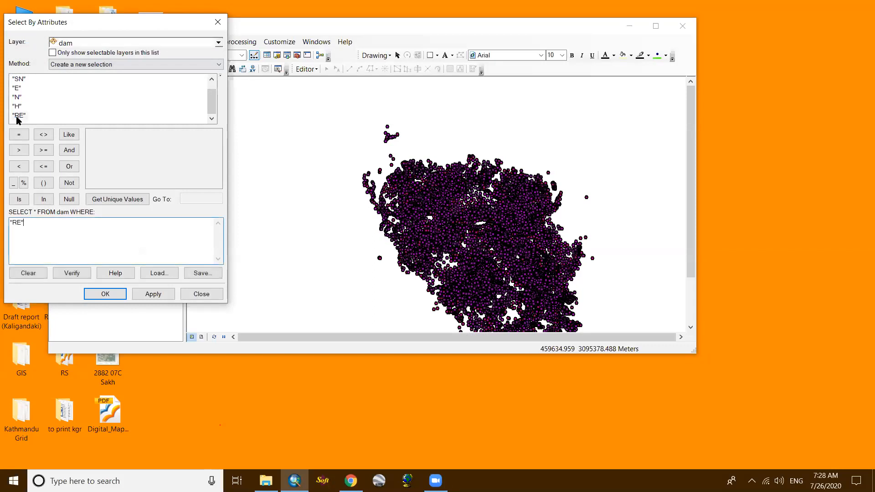
left_click(18, 137)
left_click(123, 199)
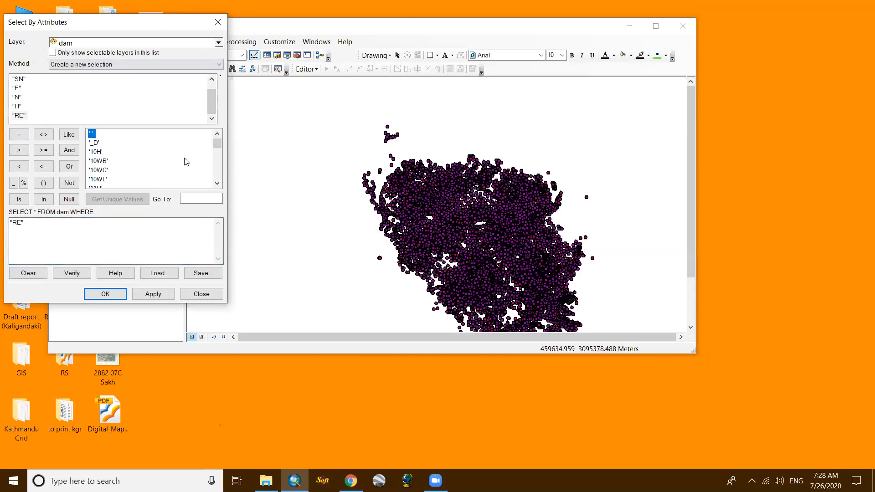
- Look through the unique RE values from the end of the list back to its beginning
left_click_drag(217, 144, 223, 176)
left_click(217, 183)
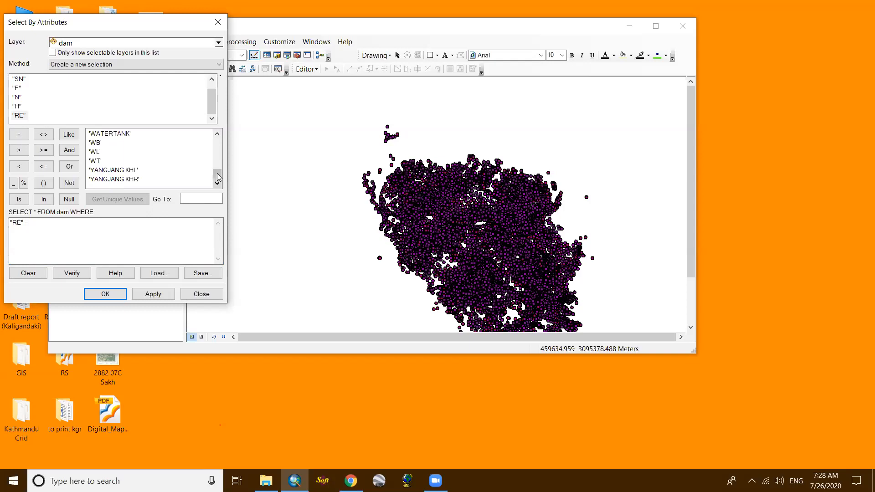
left_click(217, 135)
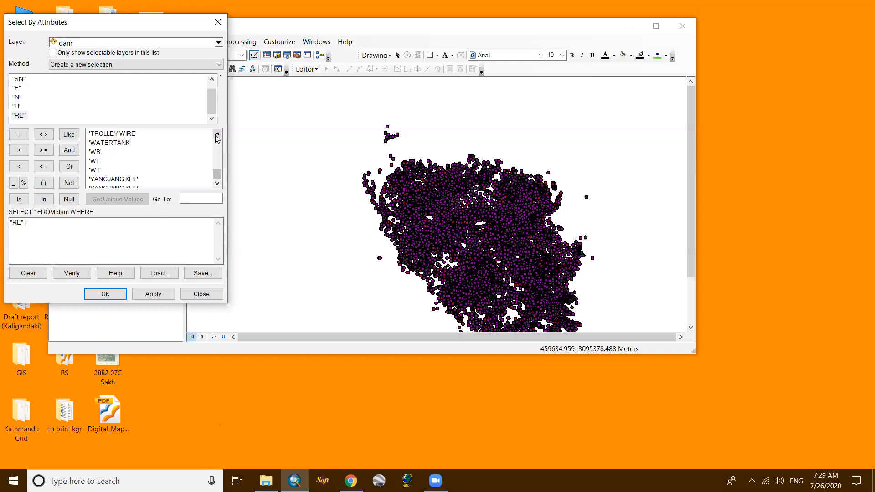
left_click(217, 135)
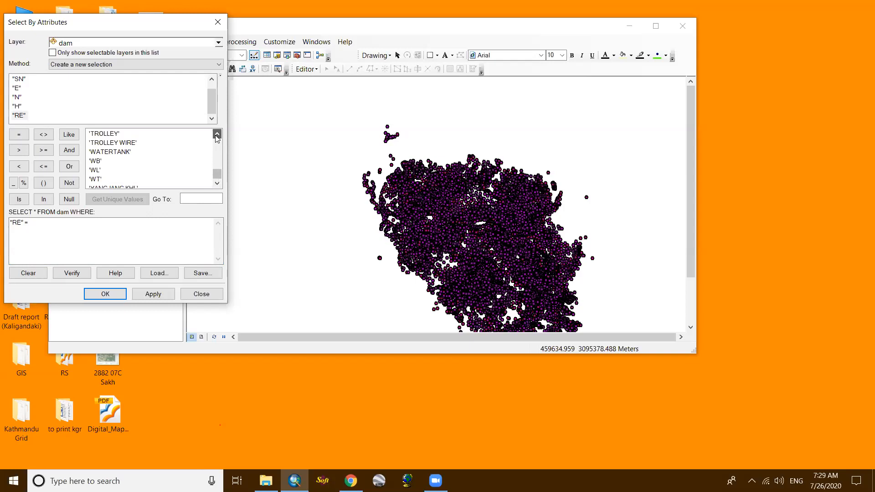
left_click(217, 135)
left_click(217, 135)
left_click(217, 135)
left_click(218, 135)
left_click(218, 135)
left_click(218, 135)
left_click(218, 135)
left_click(218, 135)
left_click(218, 134)
left_click(217, 135)
left_click(217, 135)
left_click(217, 135)
left_click(217, 135)
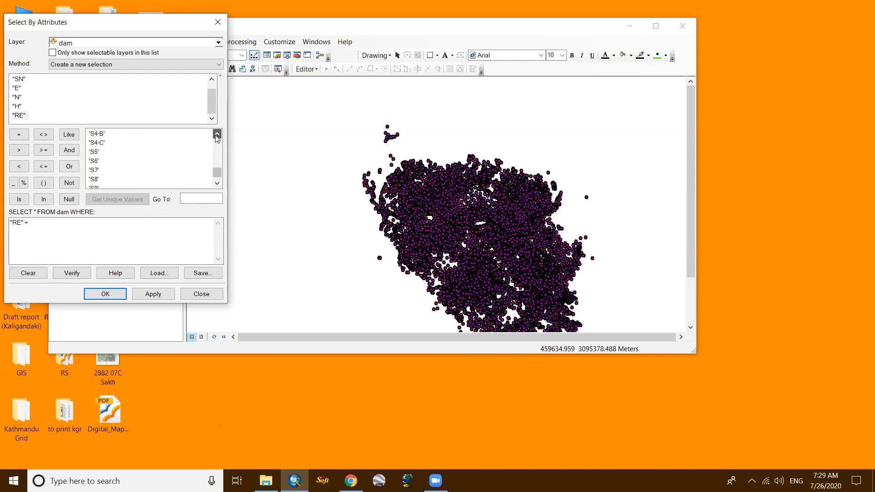
left_click(217, 135)
left_click(217, 135)
left_click(217, 135)
left_click(217, 135)
left_click(217, 135)
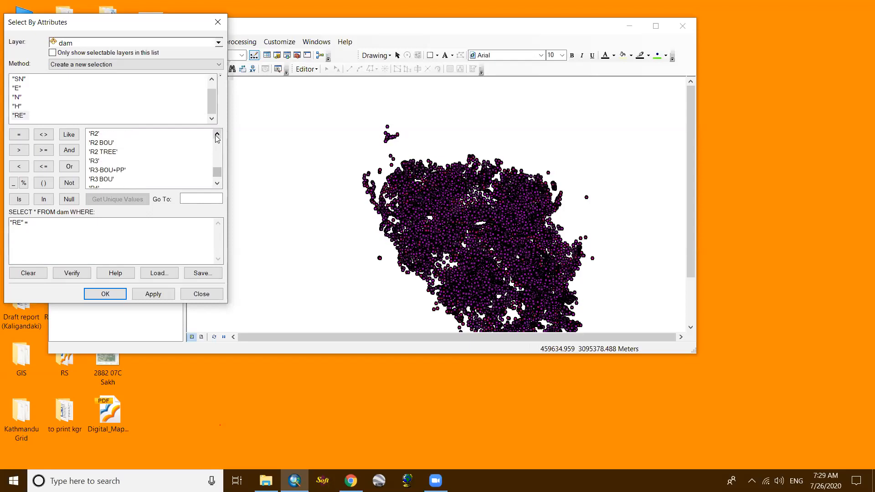
left_click(217, 134)
left_click(217, 135)
left_click(217, 135)
left_click(217, 135)
left_click(217, 135)
left_click(218, 135)
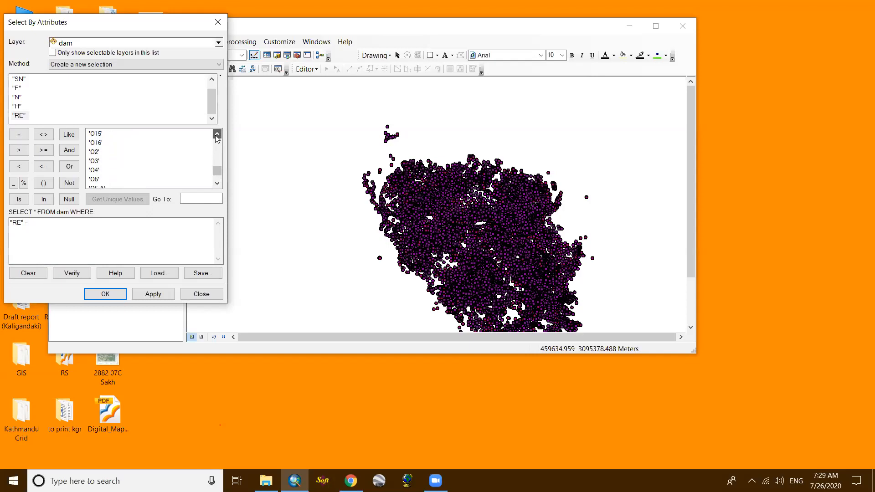
left_click(217, 135)
left_click(217, 134)
left_click(218, 135)
left_click(218, 135)
left_click(217, 135)
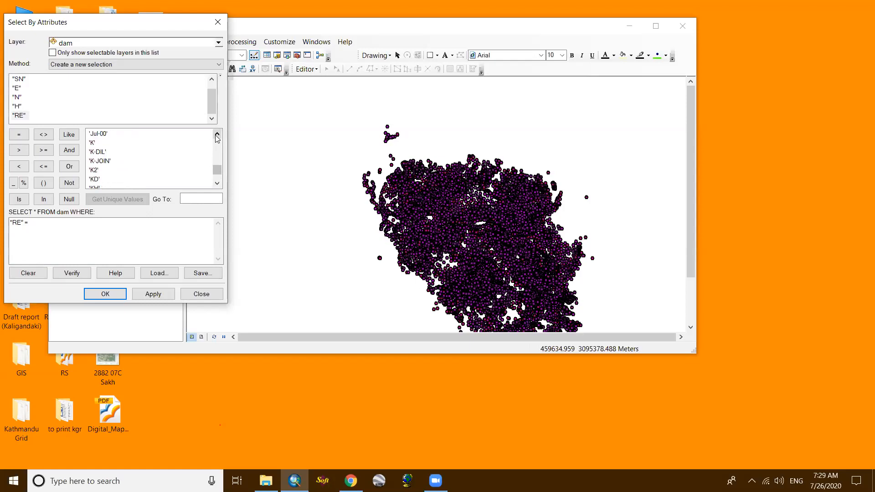
left_click(218, 135)
left_click(217, 135)
left_click(217, 135)
left_click(218, 135)
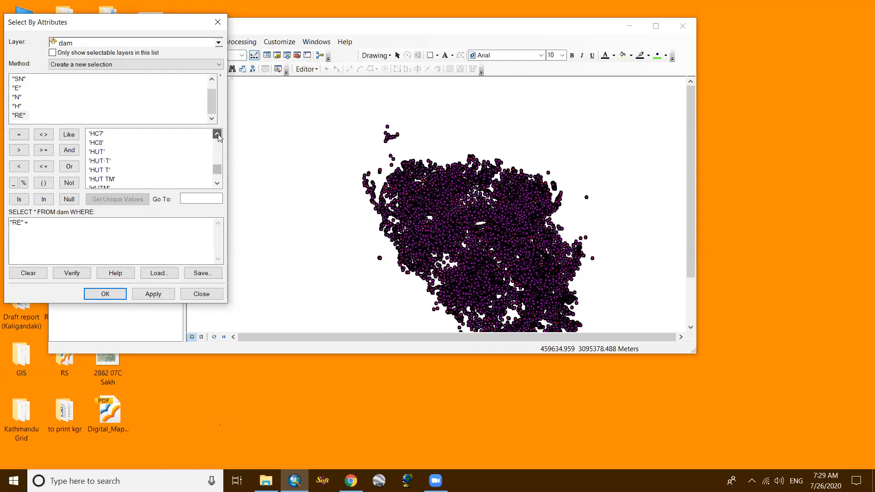
left_click(217, 135)
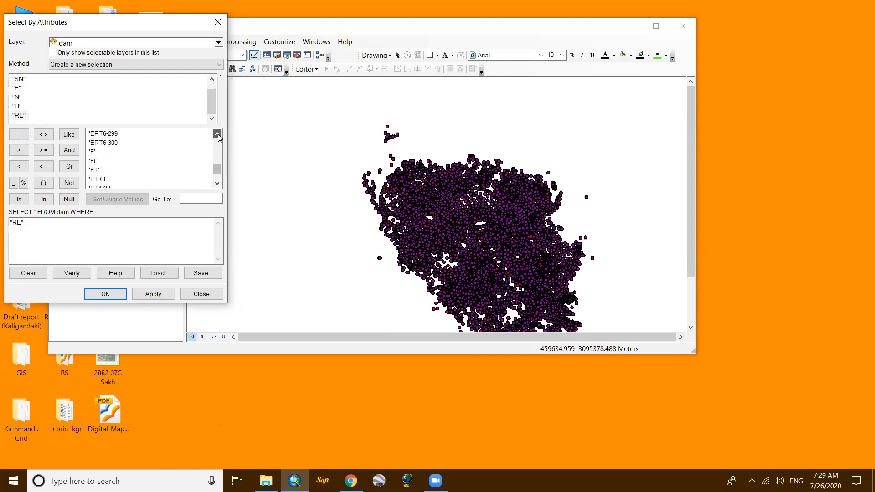
left_click(217, 135)
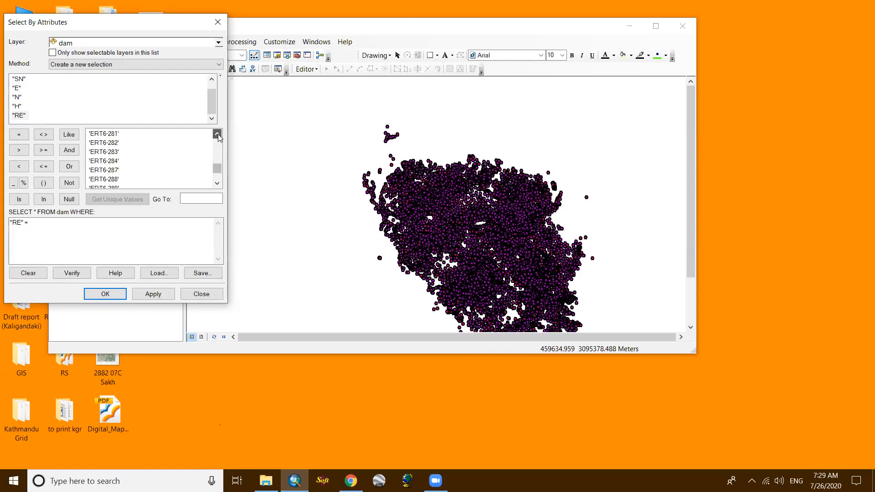
left_click(217, 135)
left_click(217, 135)
left_click_drag(217, 170, 222, 146)
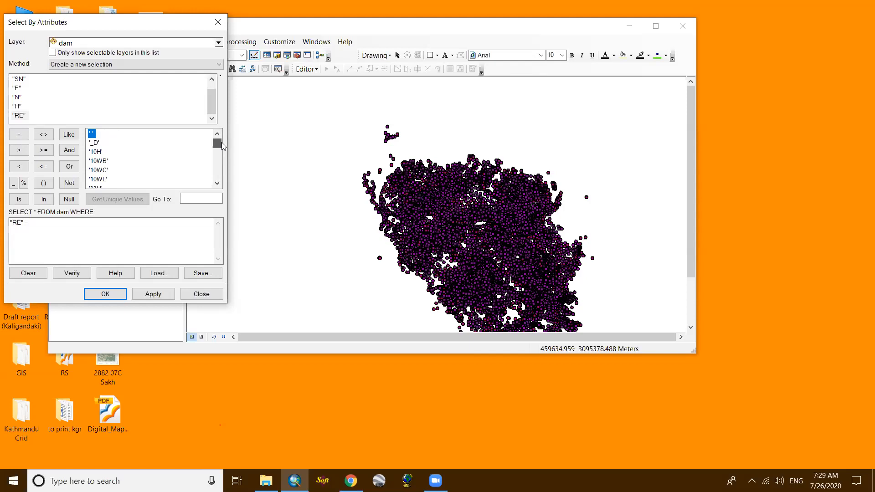
- Read the RE values from the start of the list down into the E-numbered point codes
left_click(217, 183)
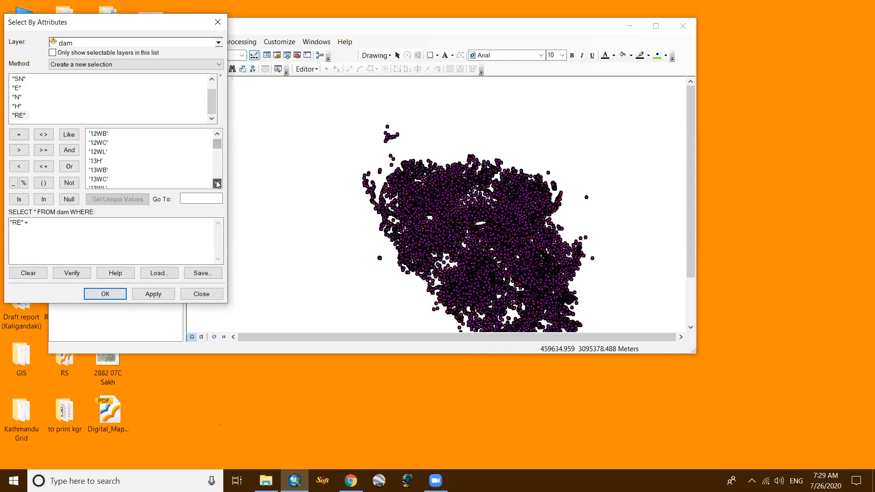
left_click_drag(217, 183, 217, 184)
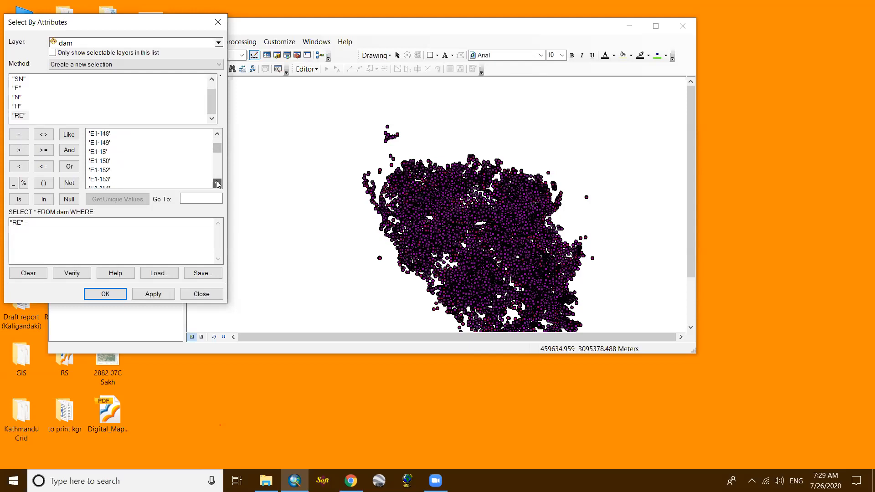
left_click_drag(218, 183, 218, 183)
left_click_drag(217, 184, 217, 184)
left_click_drag(217, 184, 218, 183)
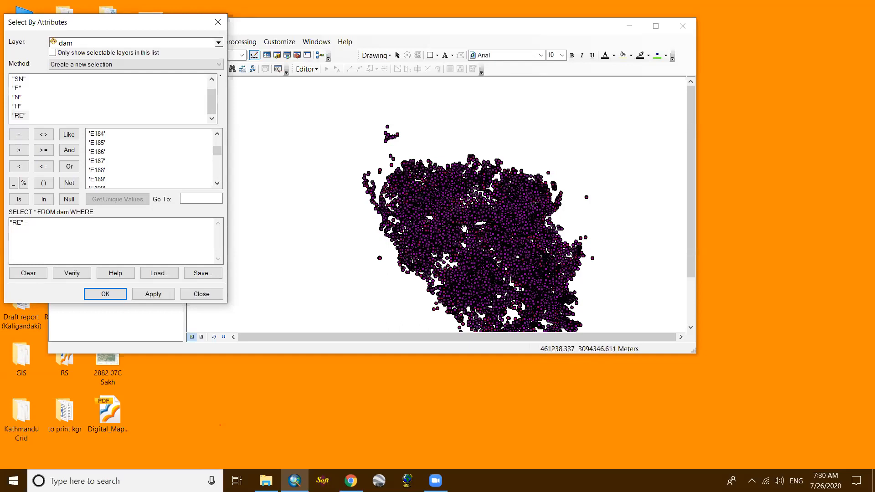
scroll(454, 213, "up", 1)
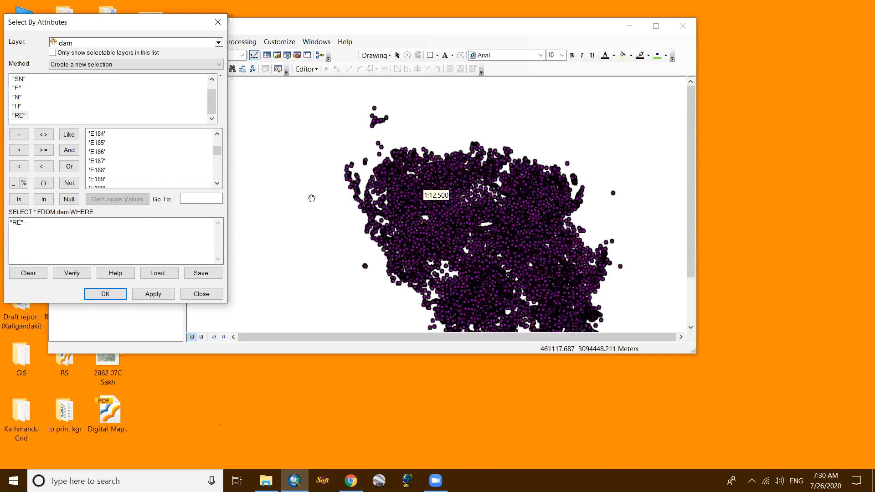
- Review the RE feature codes again from the last value back up to the ERT6 entries
left_click_drag(218, 155, 215, 174)
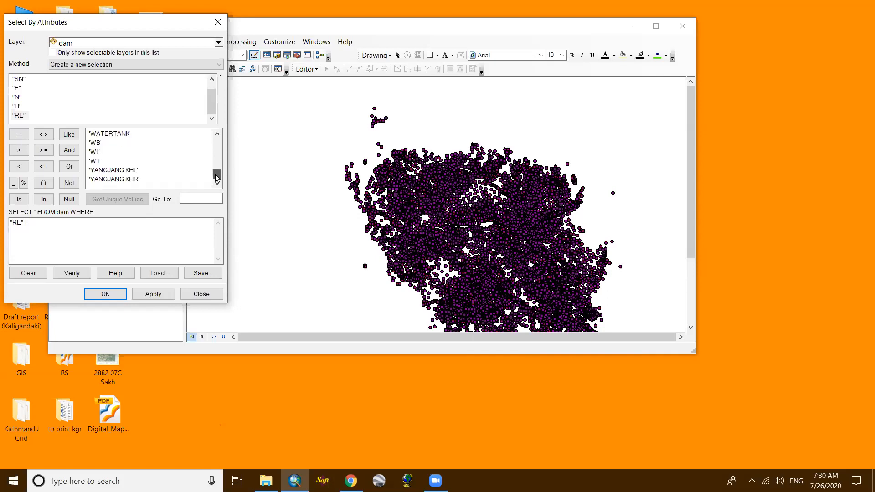
scroll(146, 176, "up", 5)
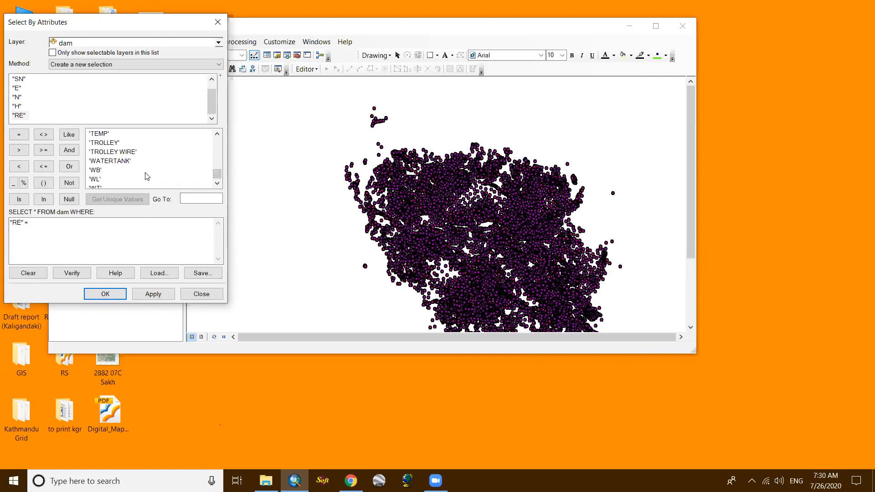
scroll(149, 175, "up", 8)
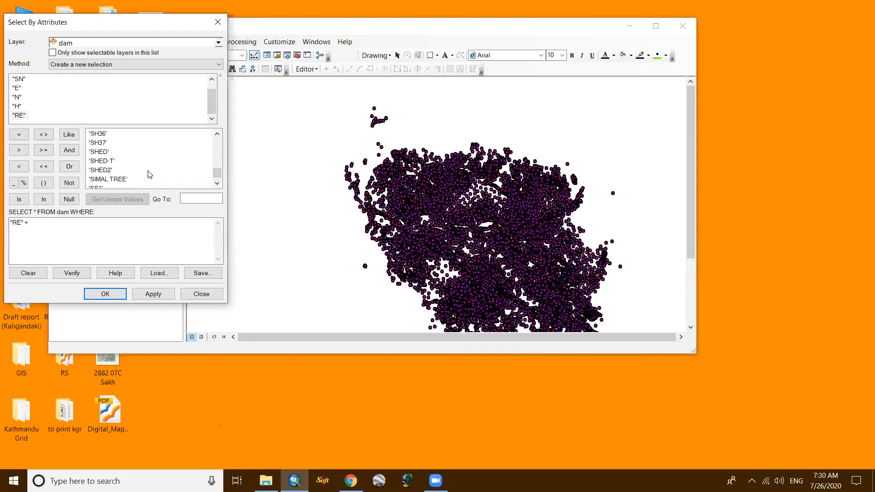
scroll(150, 174, "up", 4)
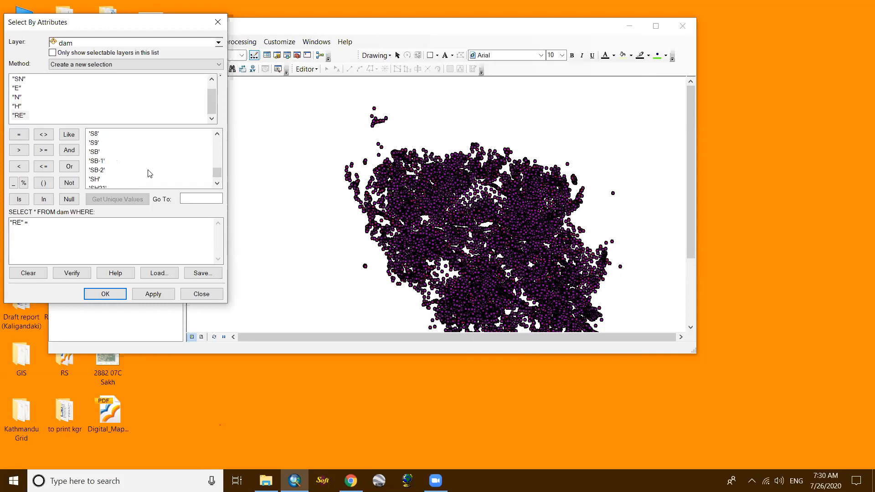
scroll(149, 174, "up", 4)
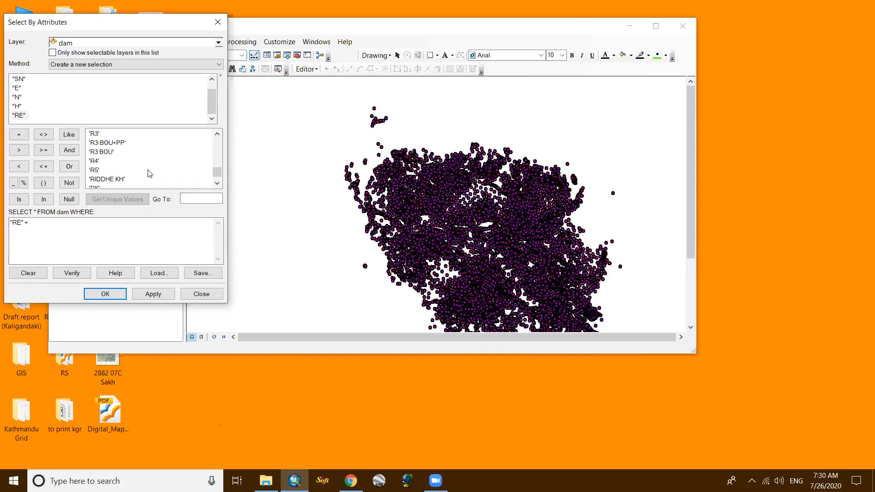
scroll(150, 173, "up", 3)
scroll(150, 174, "up", 5)
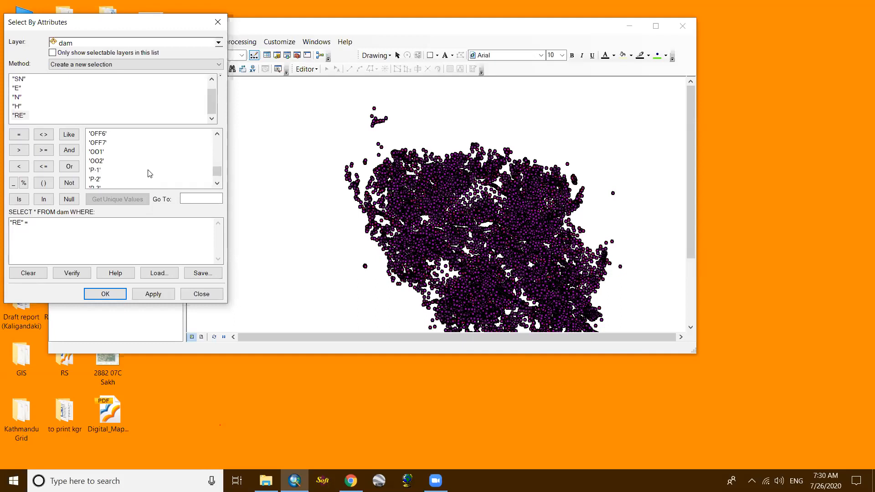
scroll(150, 173, "up", 6)
scroll(150, 174, "down", 2)
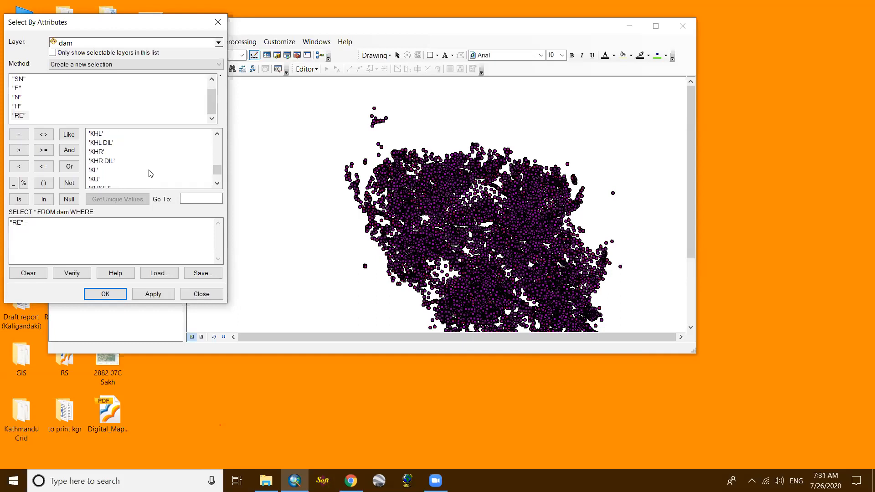
scroll(151, 173, "down", 2)
scroll(93, 174, "up", 8)
scroll(114, 171, "up", 5)
scroll(114, 171, "up", 5)
scroll(113, 169, "up", 2)
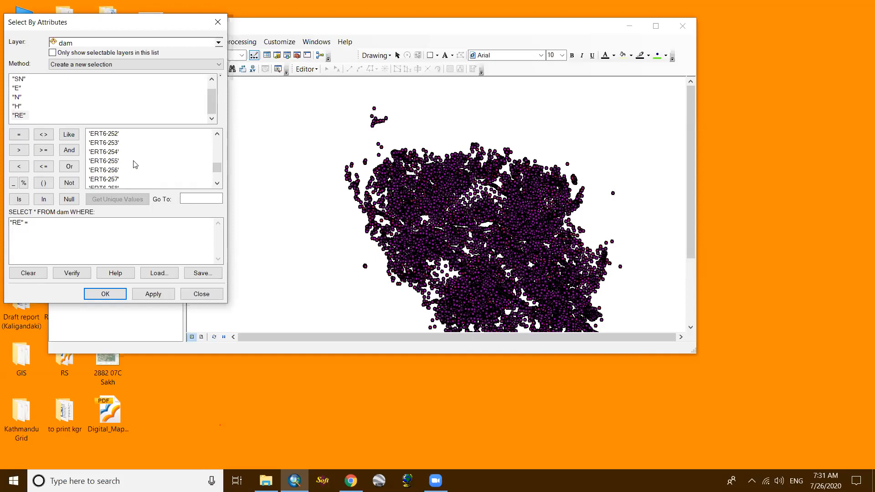
- Complete the expression as "RE" = 'KH' and run the selection on the dam layer
left_click_drag(218, 170, 218, 172)
left_click_drag(218, 138, 217, 138)
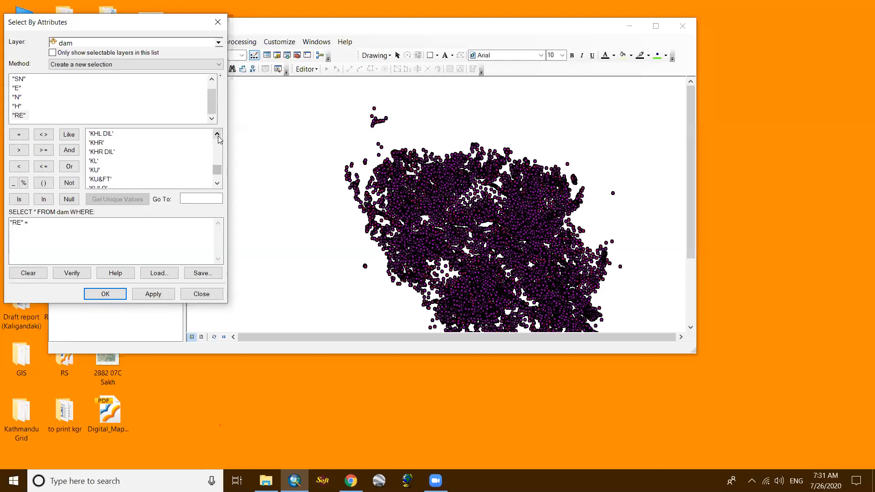
left_click(218, 184)
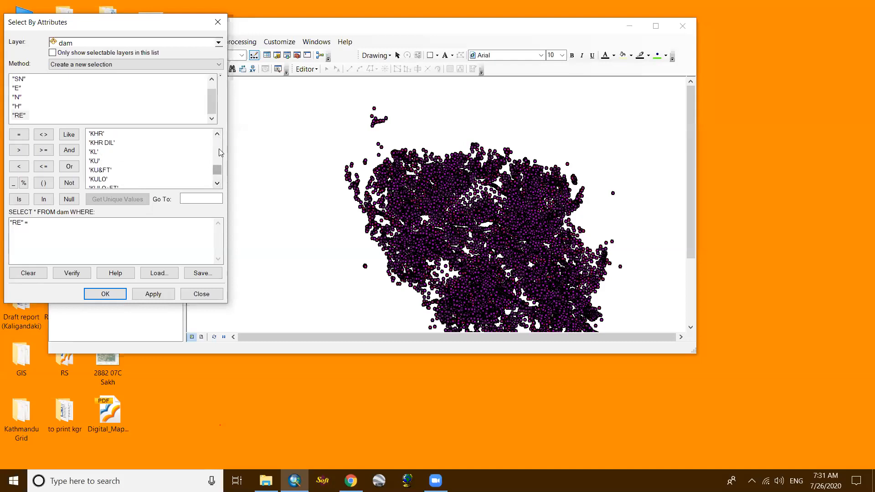
left_click(218, 135)
left_click(219, 134)
left_click(219, 135)
left_click(219, 134)
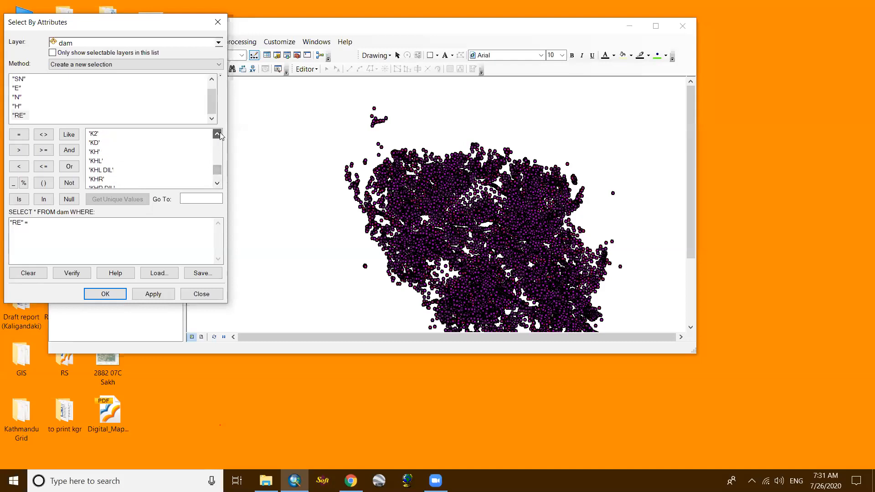
left_click(96, 153)
double_click(96, 154)
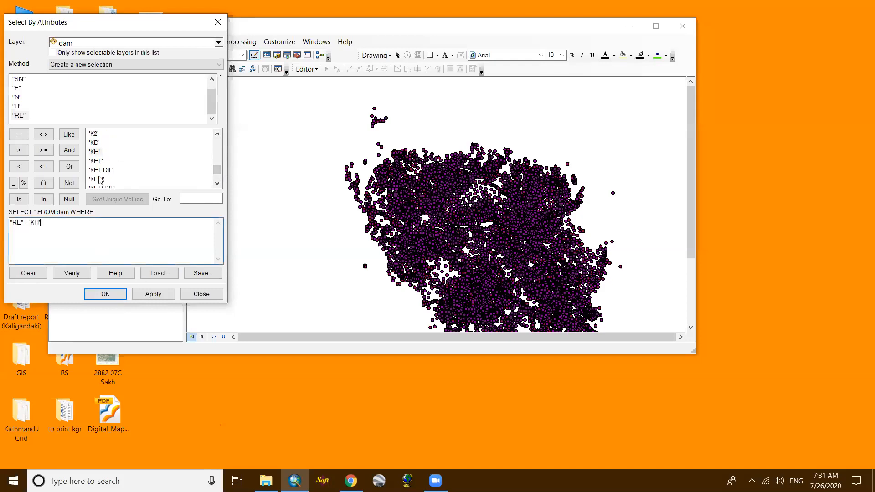
left_click(106, 296)
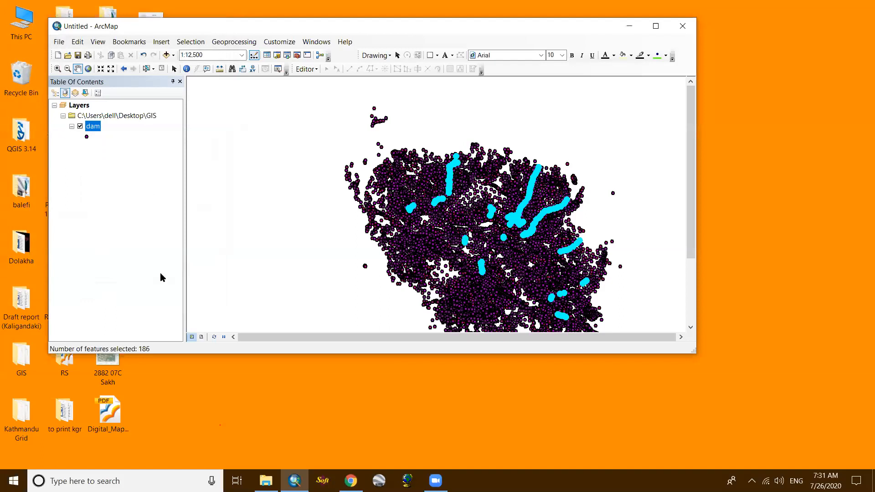
- Examine how the selected KH points are distributed across the dam survey area, both close up and as a whole
scroll(421, 133, "up", 1)
scroll(441, 170, "down", 4)
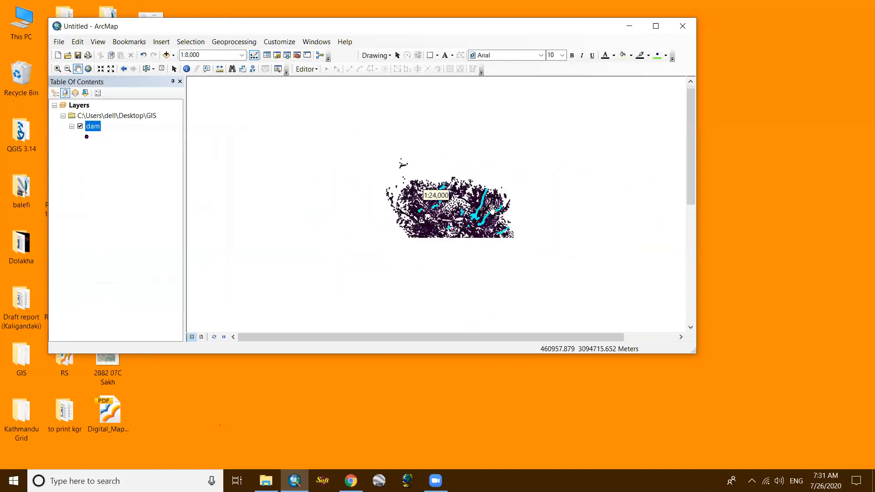
scroll(490, 207, "up", 5)
scroll(402, 207, "up", 2)
scroll(403, 208, "up", 1)
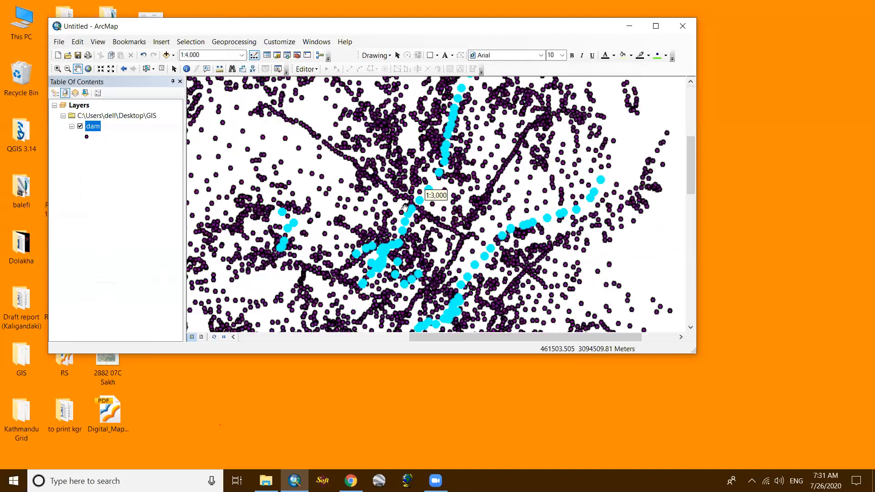
scroll(405, 209, "up", 3)
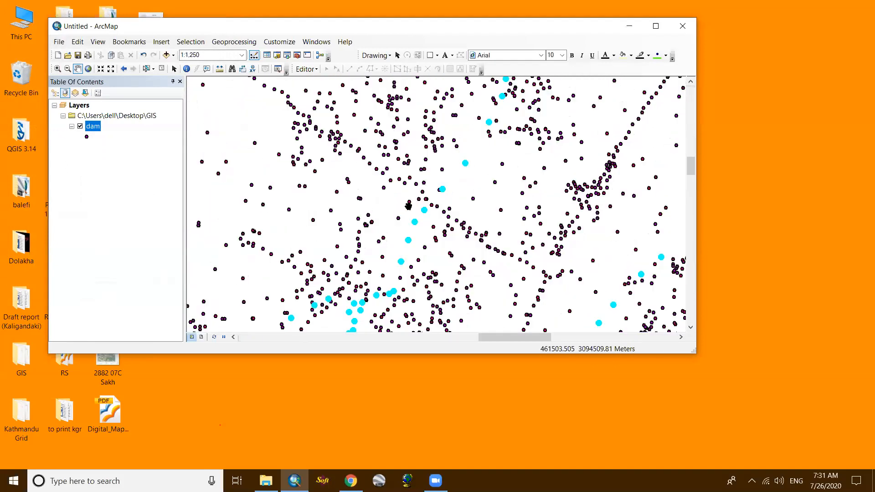
scroll(408, 206, "down", 5)
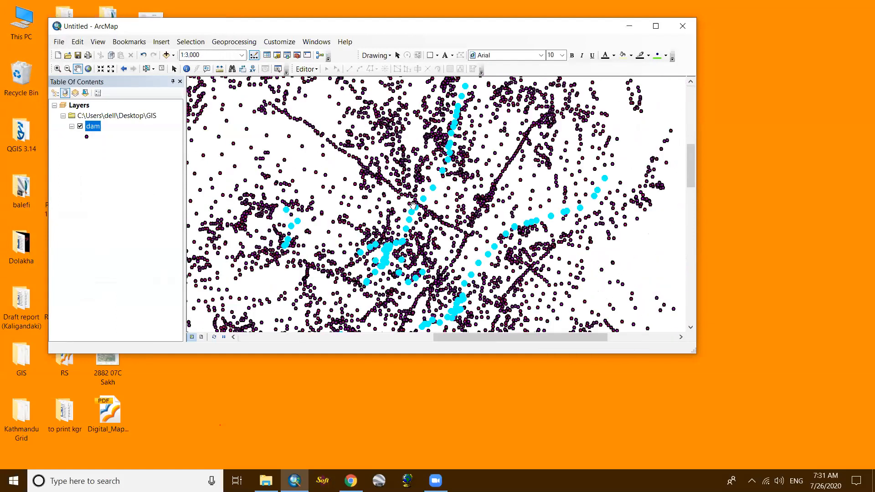
scroll(447, 220, "down", 1)
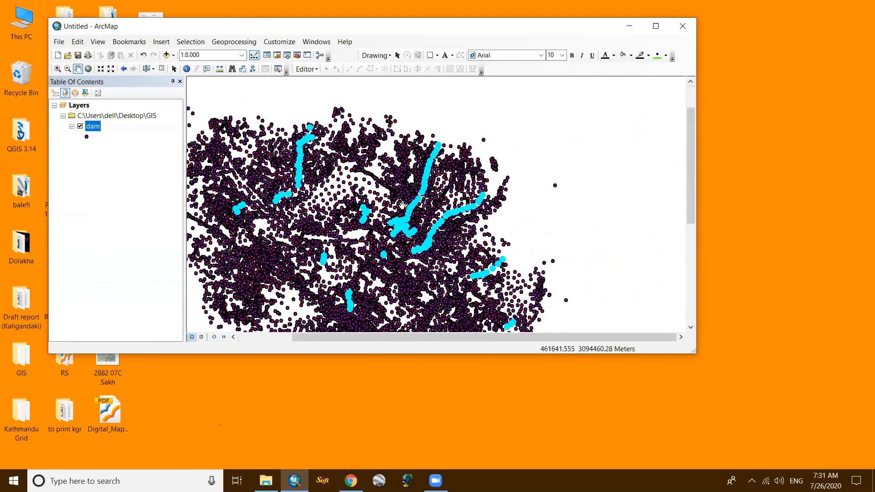
scroll(404, 205, "down", 2)
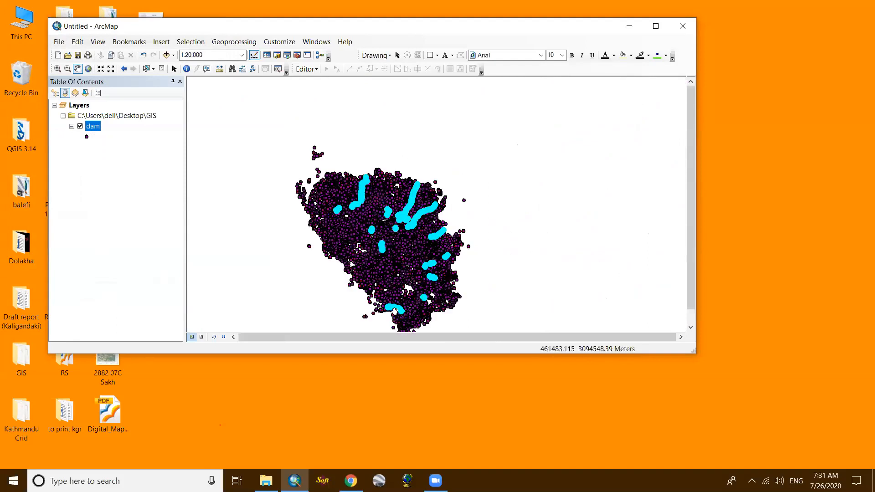
scroll(395, 310, "up", 5)
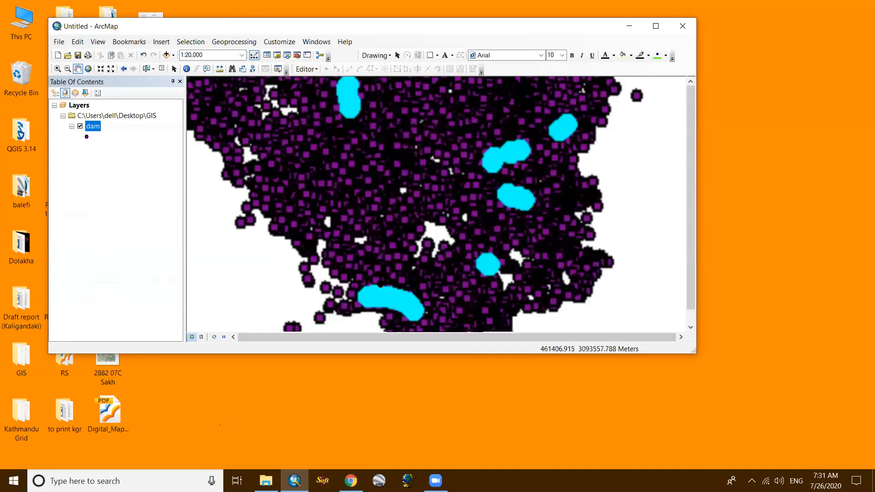
- Clear the selected features on the dam layer, and maximize the map window with the survey points recentred
scroll(378, 278, "up", 1)
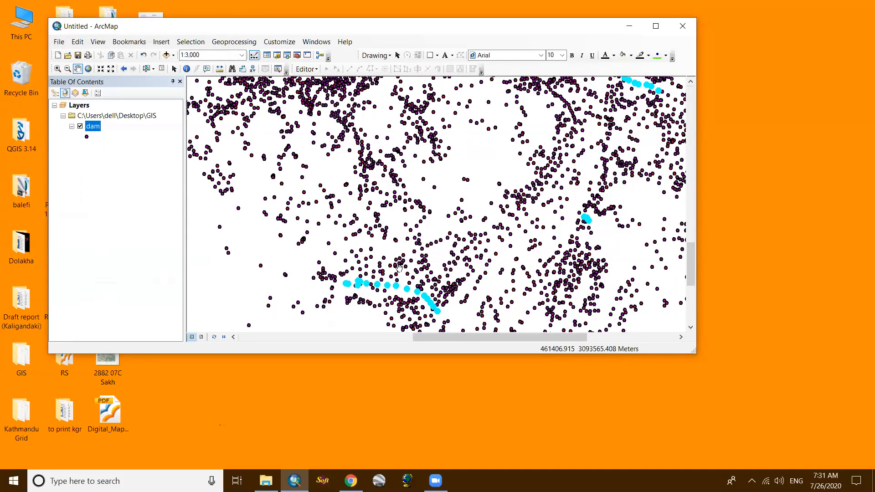
scroll(419, 187, "down", 5)
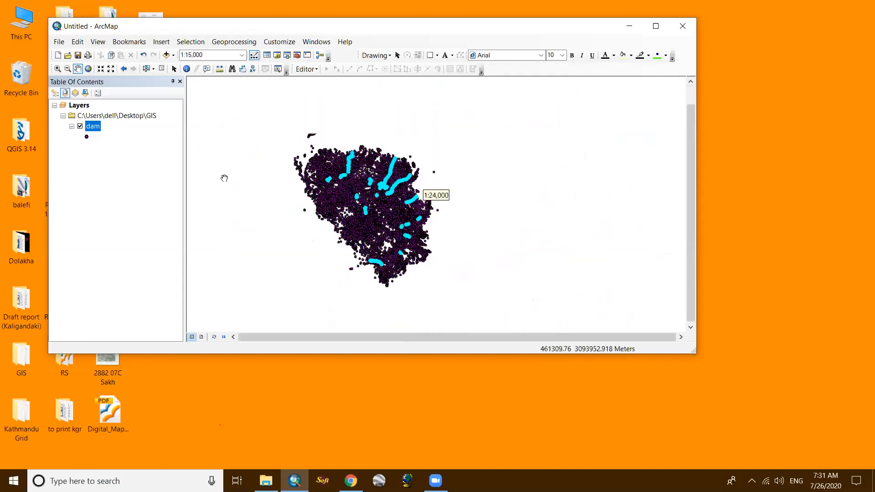
right_click(93, 130)
mouse_move(180, 234)
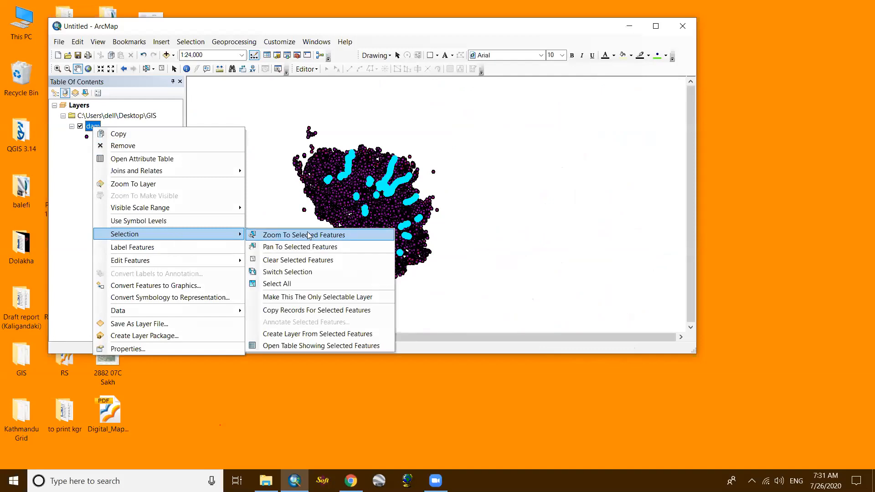
left_click(321, 260)
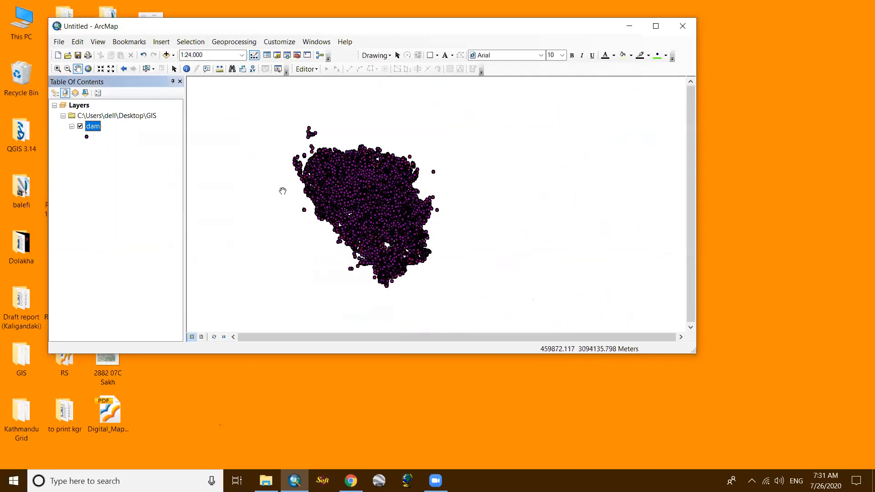
scroll(374, 270, "down", 1)
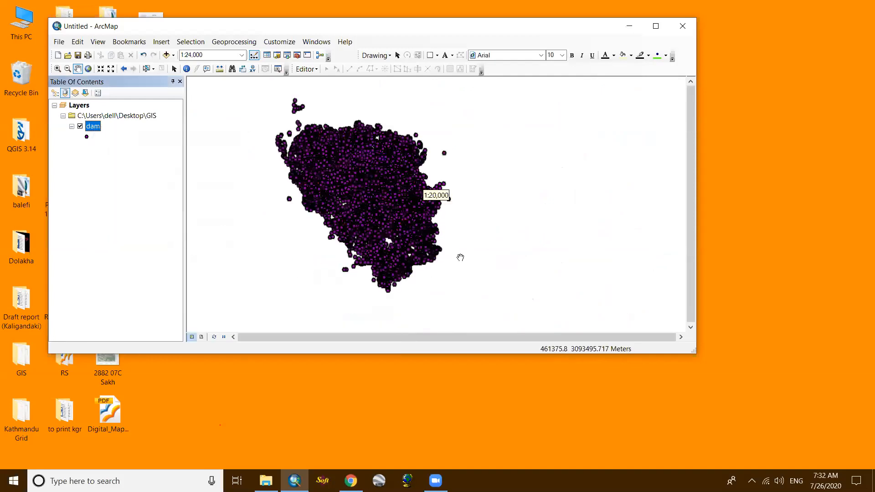
left_click(656, 26)
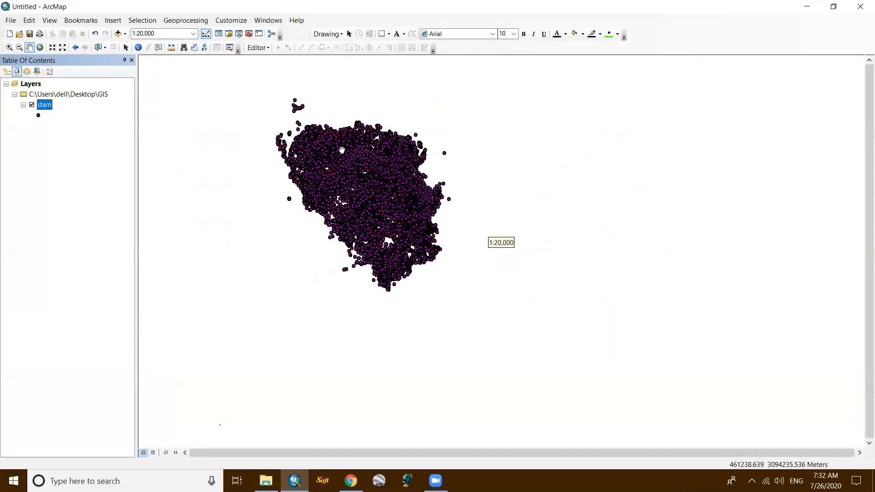
left_click_drag(268, 162, 303, 192)
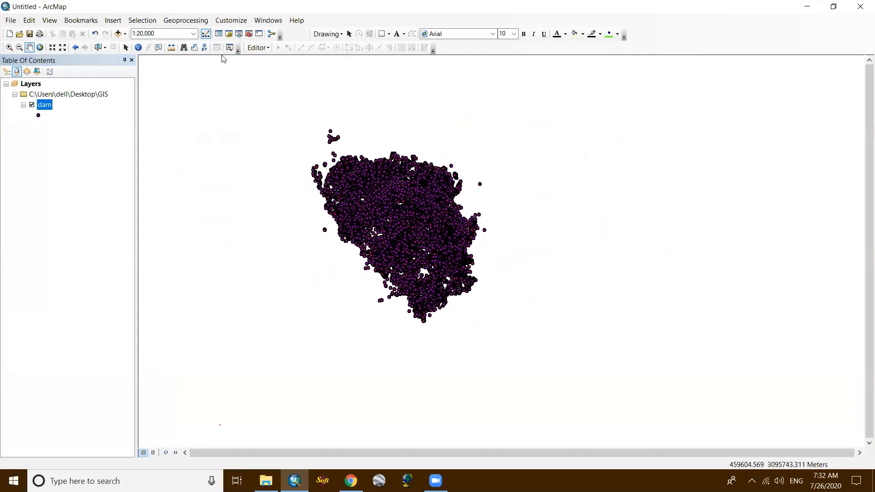
- Open the Search window and shrink it to a narrow floating panel beside the dam points
left_click(239, 33)
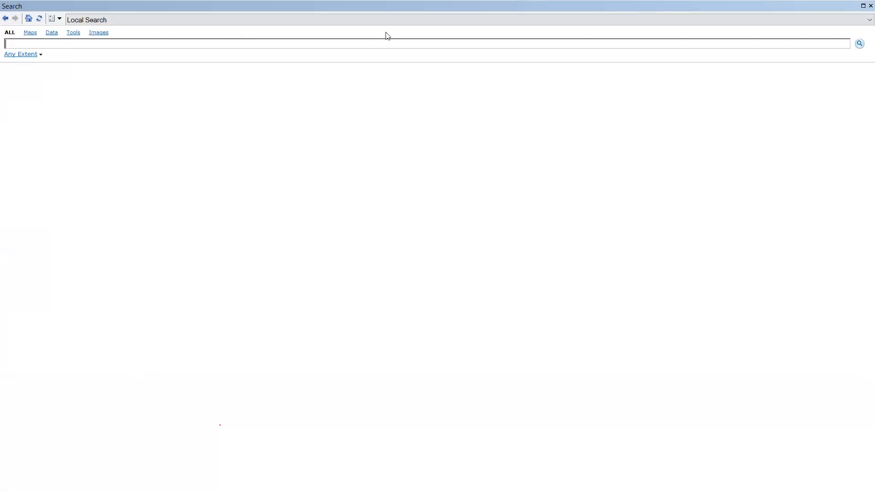
double_click(37, 6)
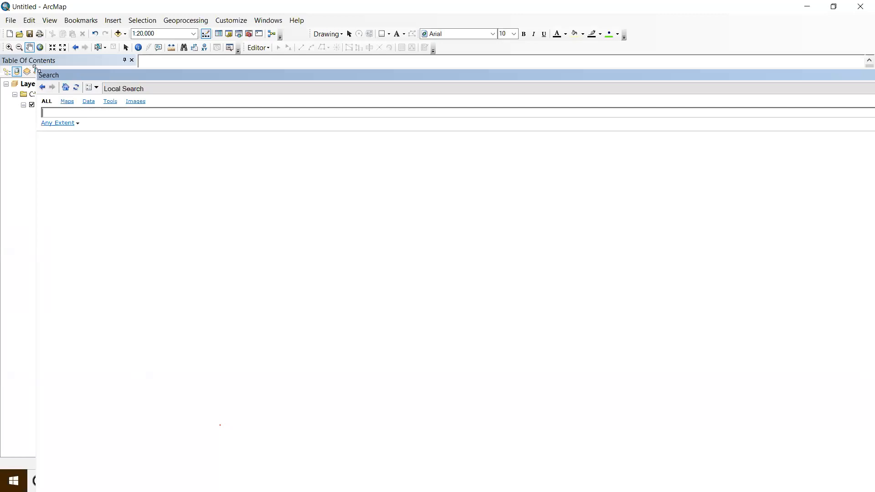
left_click_drag(37, 70, 752, 63)
left_click_drag(822, 68, 732, 53)
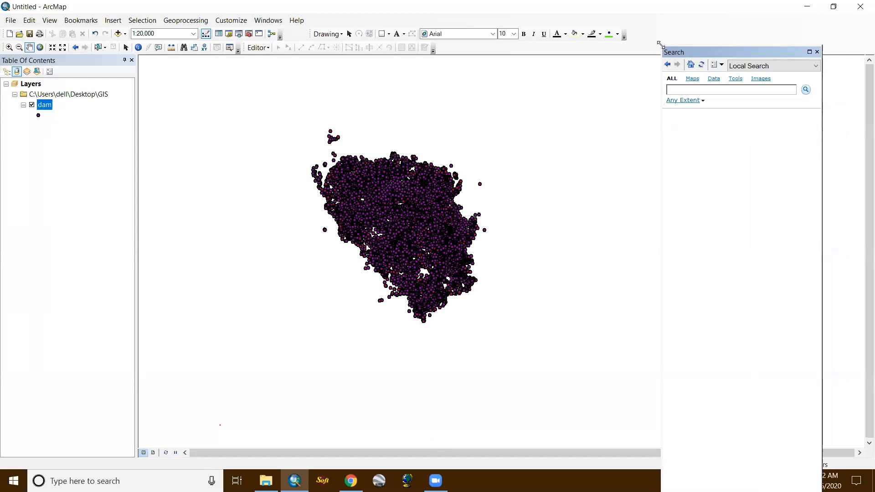
left_click_drag(660, 43, 679, 50)
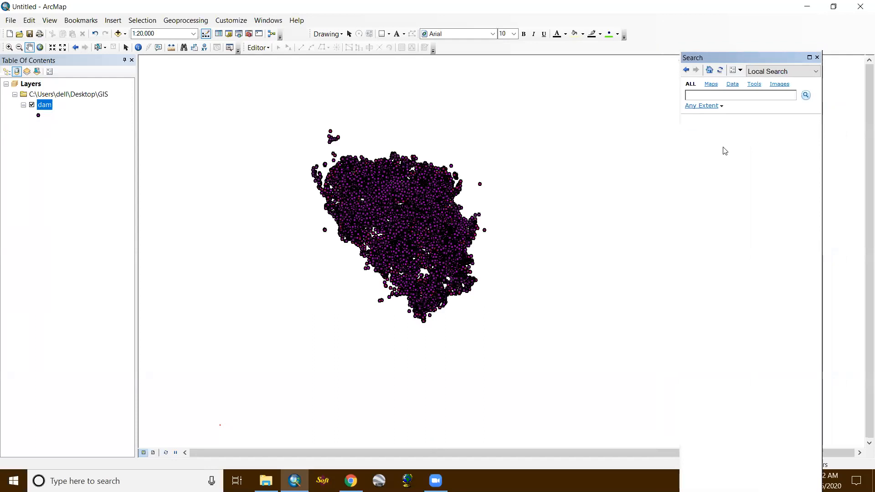
left_click_drag(770, 60, 812, 61)
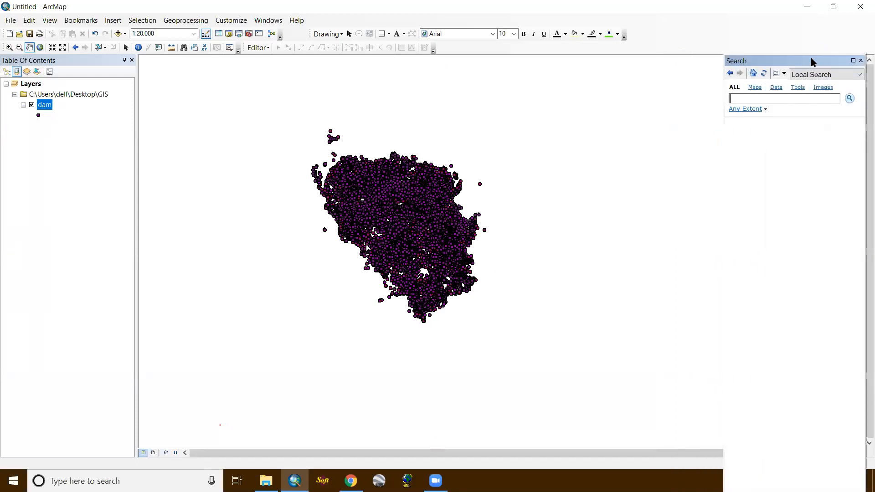
left_click(763, 99)
- Label the dam layer's features and examine the point codes around the survey area
right_click(47, 106)
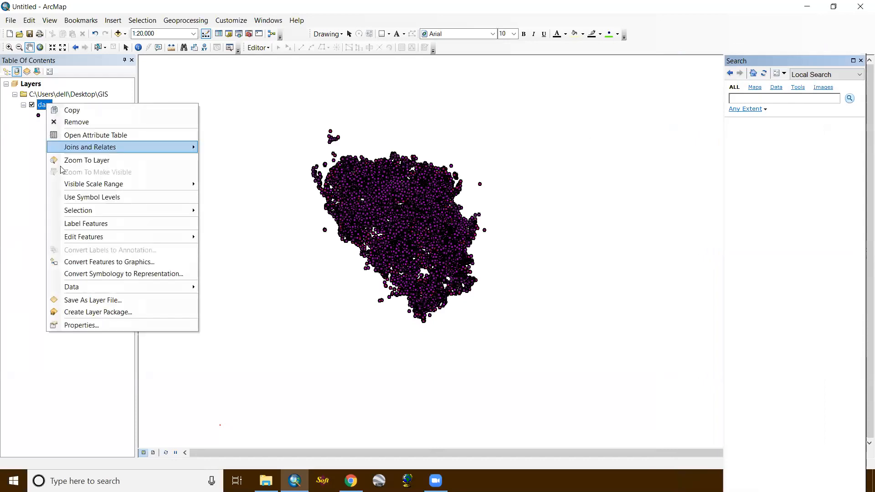
left_click(81, 223)
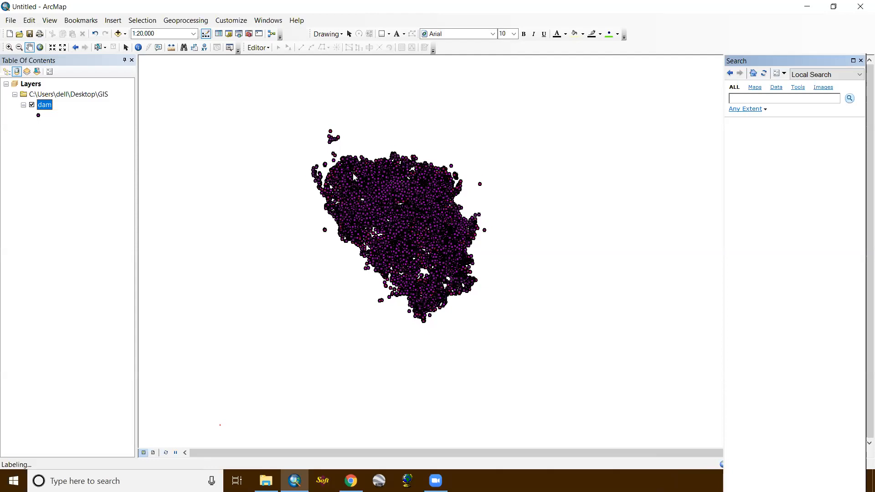
scroll(353, 173, "up", 2)
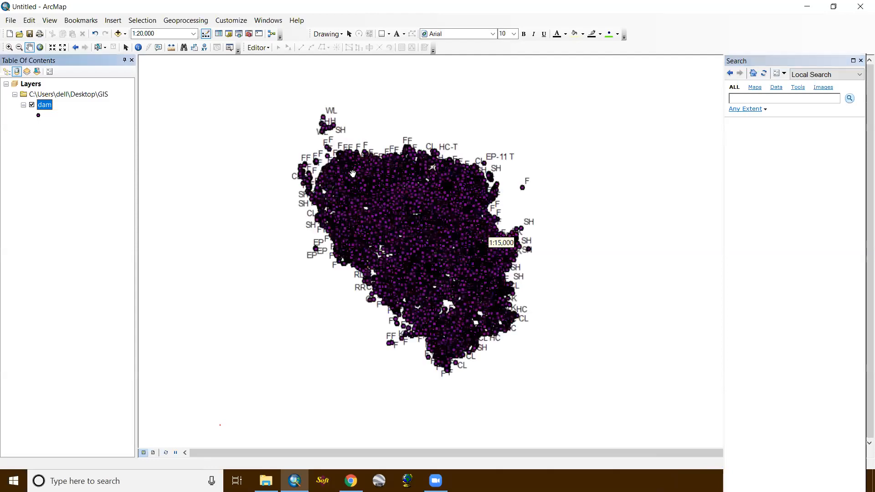
scroll(297, 219, "up", 1)
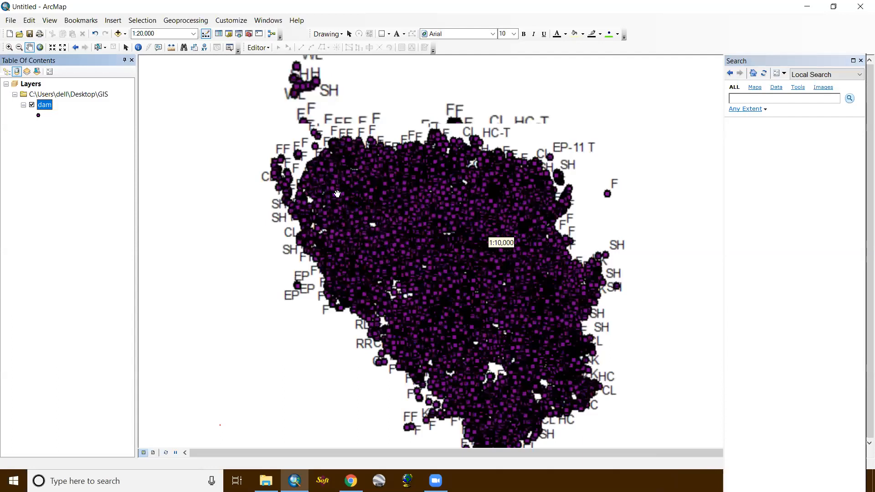
scroll(337, 193, "up", 1)
scroll(337, 193, "up", 1)
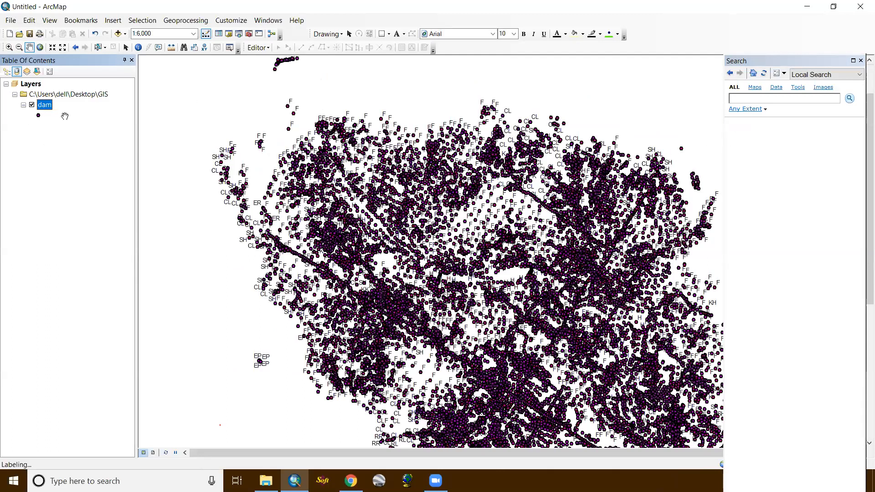
- Turn off the feature labels on the dam layer
scroll(333, 208, "down", 2)
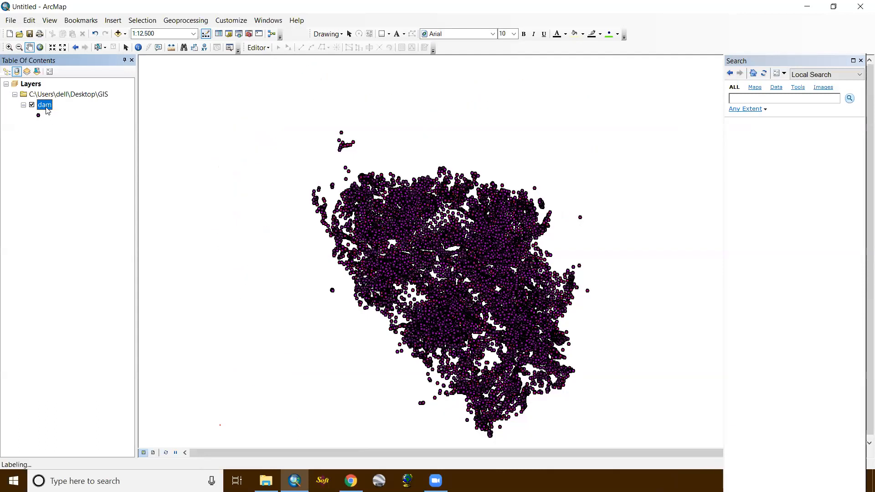
right_click(50, 106)
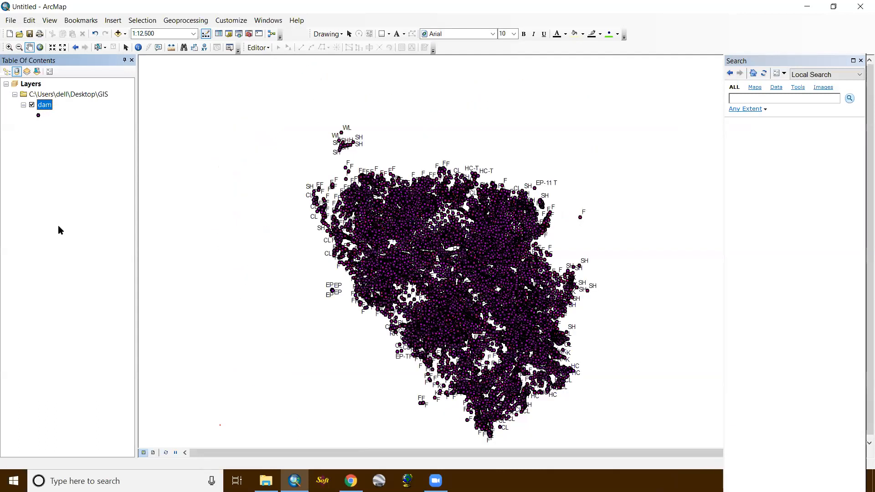
left_click(89, 225)
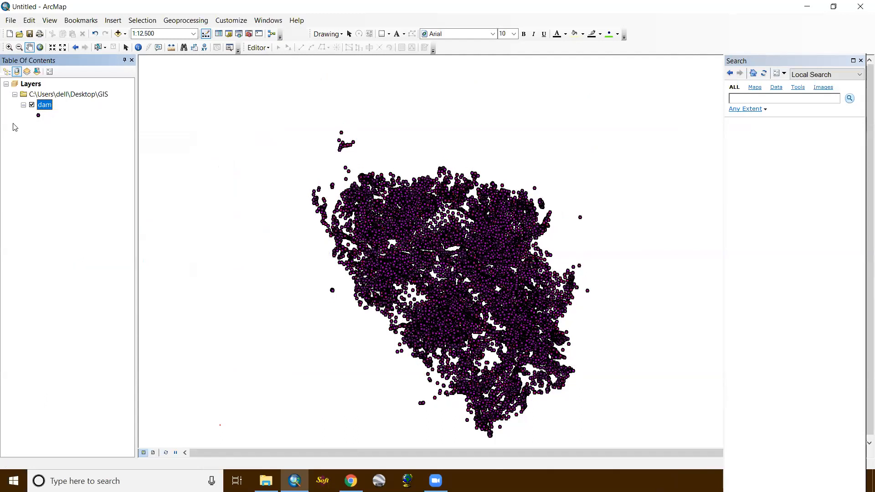
- Set the dam layer's point symbol size to 2 and inspect the finer points across the survey area
left_click(38, 116)
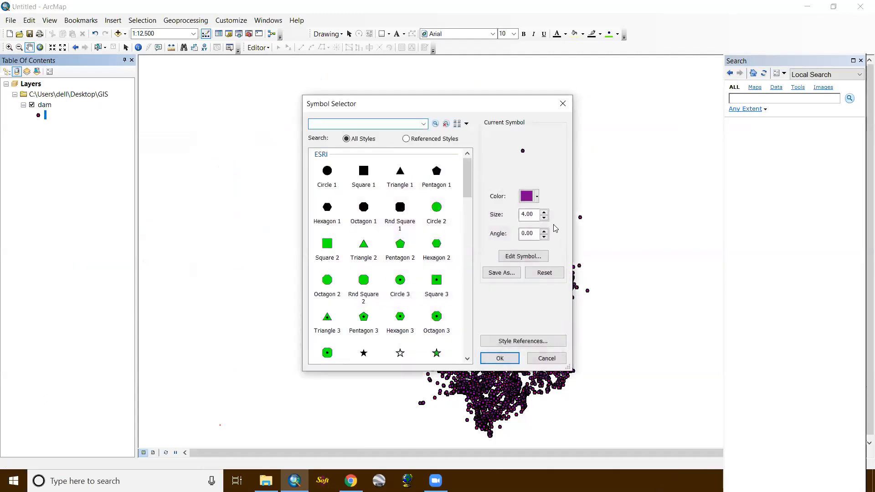
left_click(544, 219)
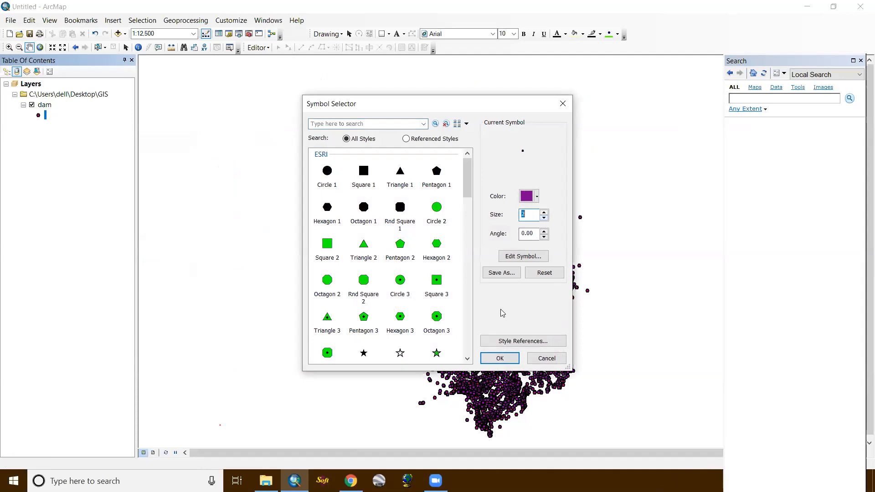
left_click(497, 357)
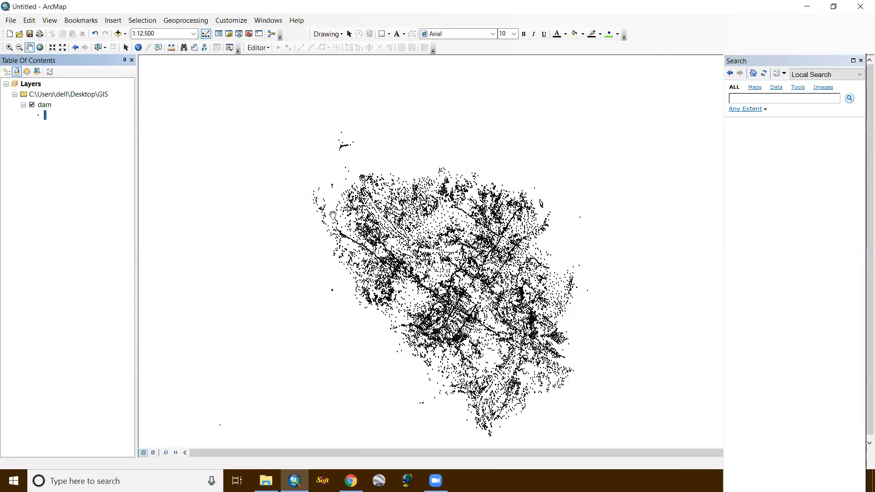
scroll(332, 215, "down", 2)
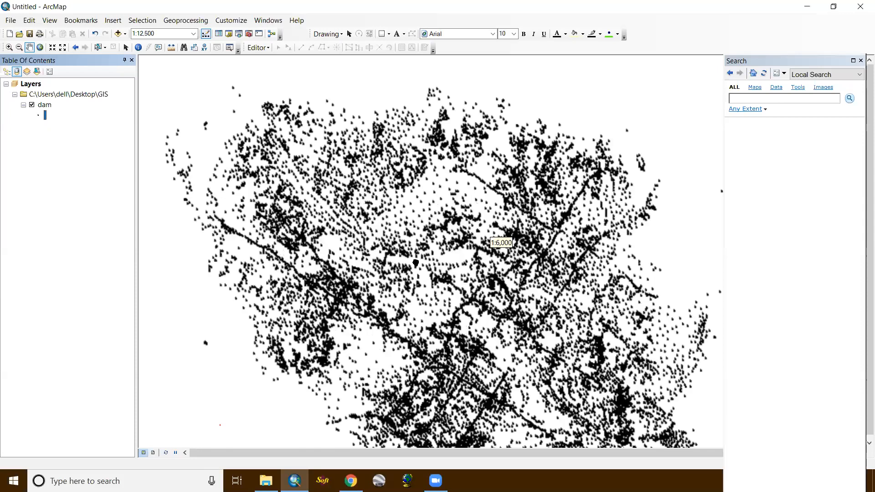
scroll(412, 253, "down", 1)
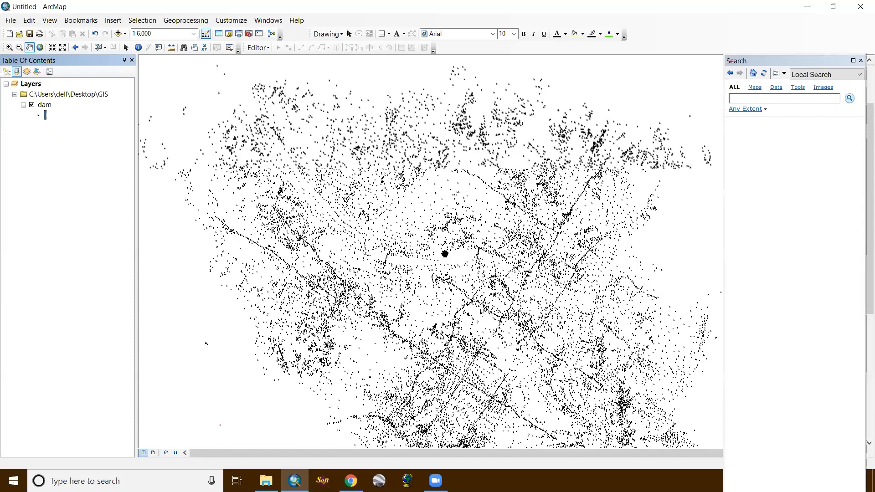
scroll(445, 251, "down", 1)
scroll(408, 219, "down", 1)
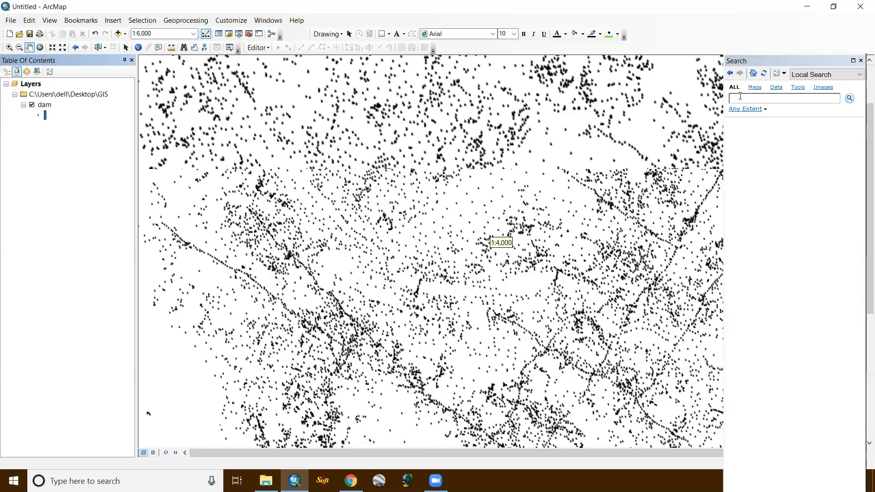
scroll(501, 208, "up", 4)
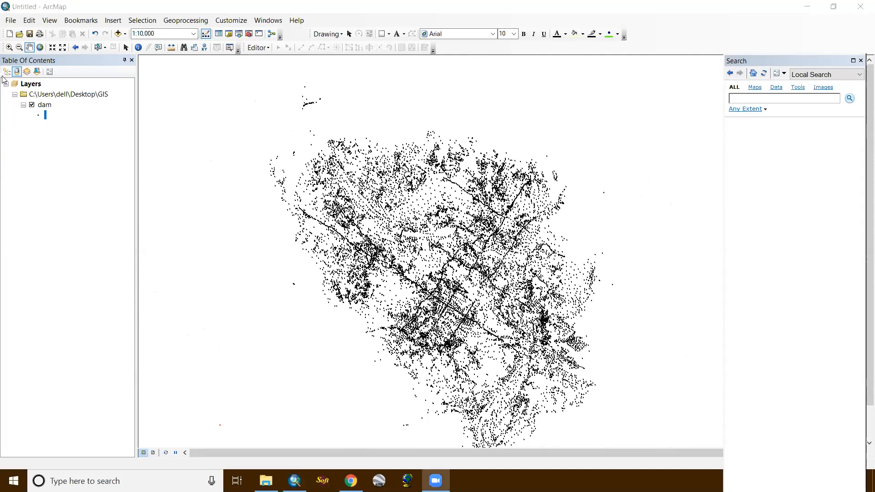
- Remove the dam layer and its GIS folder group from the map
left_click(88, 97)
right_click(88, 96)
left_click(103, 100)
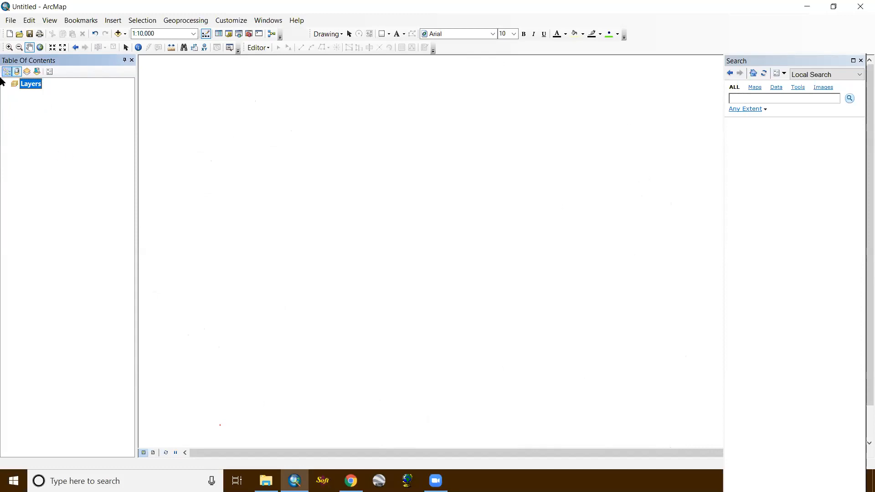
- Add the adhikholadam$ sheet of adhikholadam.xlsx from the GIS folder to the map
left_click(117, 34)
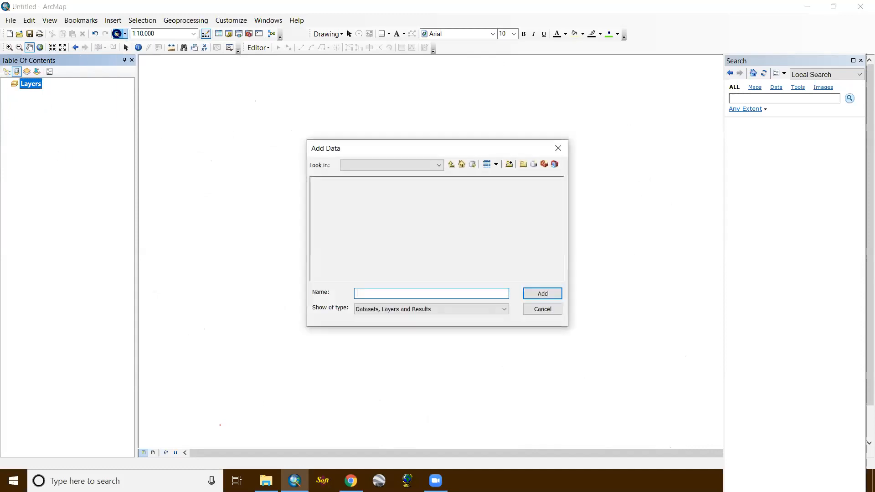
left_click(451, 164)
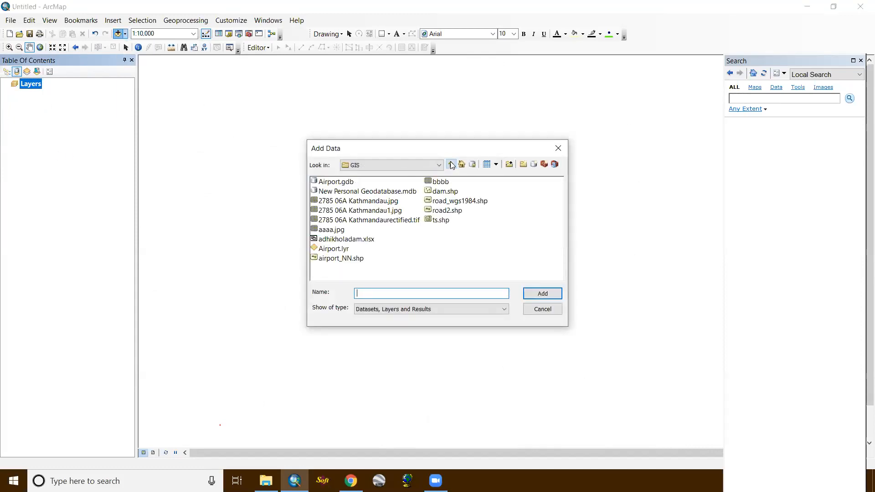
double_click(360, 242)
left_click(341, 182)
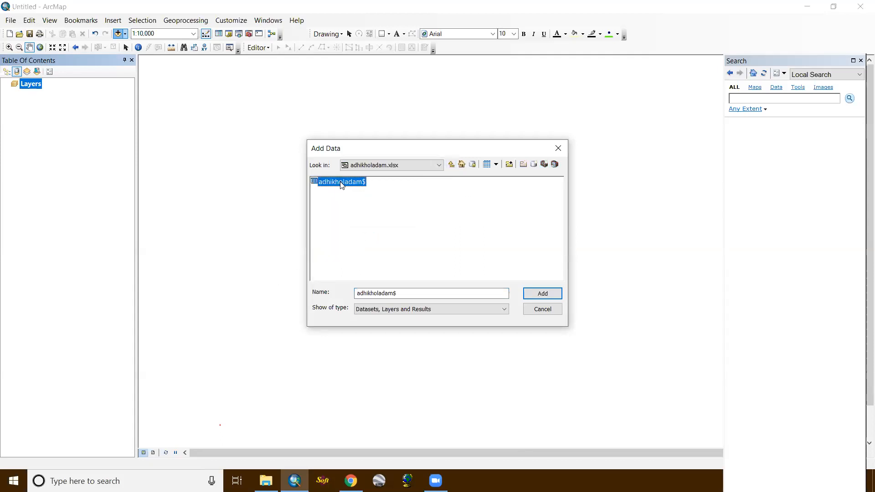
left_click(537, 292)
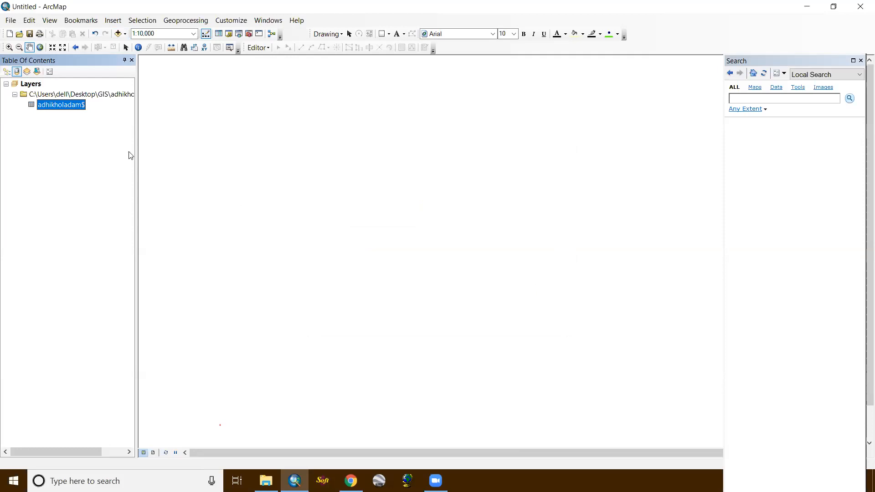
- Set up Display XY Data for the adhikholadam$ table with X field E, Y field N and Z field H
right_click(72, 108)
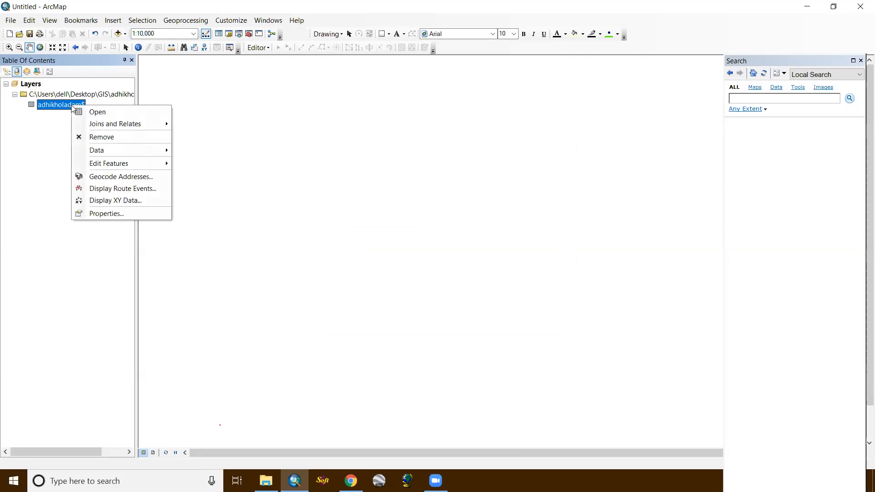
left_click(125, 202)
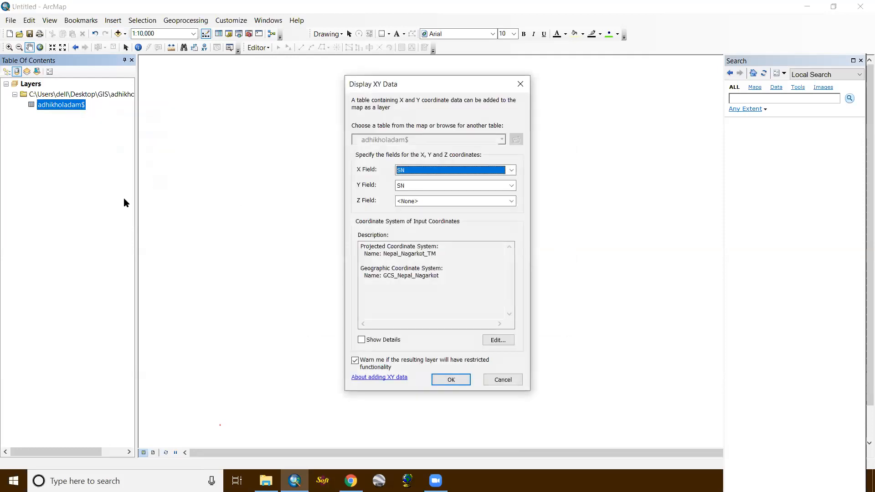
left_click(512, 171)
left_click(469, 187)
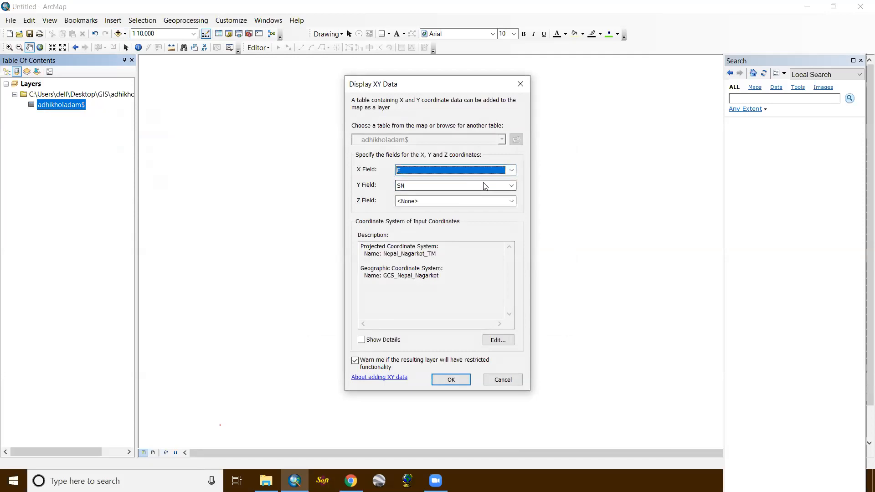
left_click(484, 185)
left_click(446, 210)
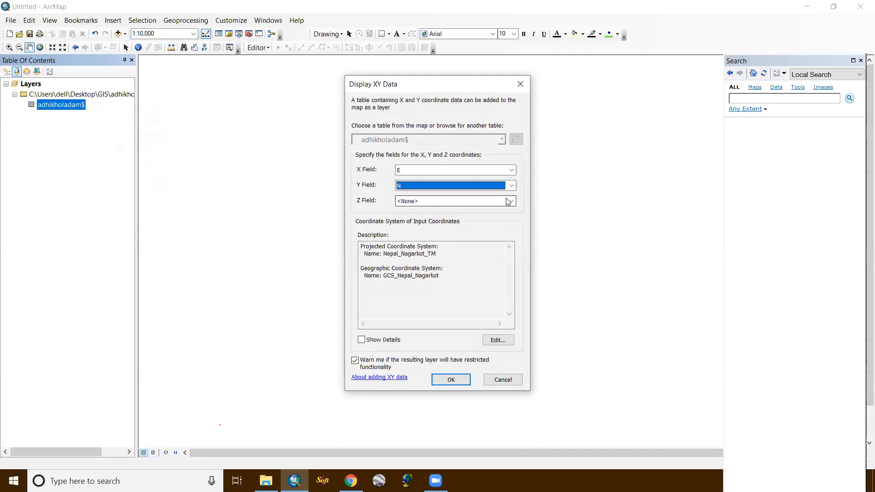
left_click(511, 201)
left_click(447, 237)
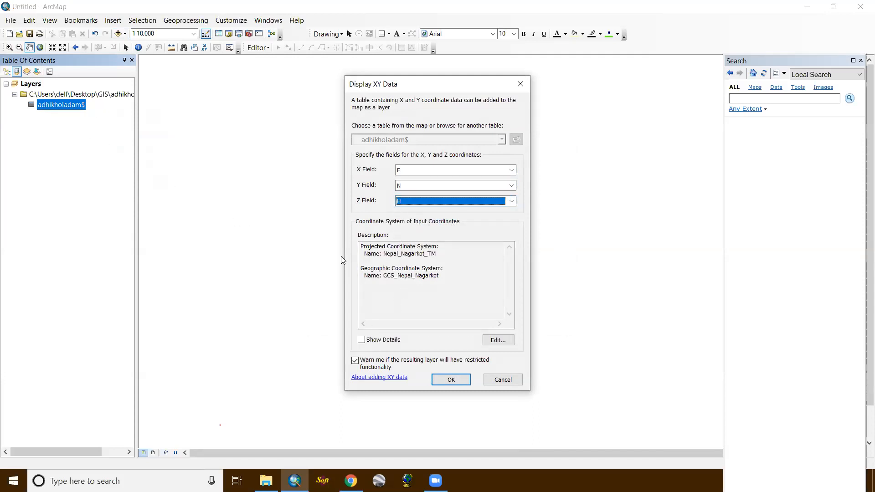
- Check the input coordinate system settings, keep Nepal_Nagarkot_TM, and plot the table's points despite the missing Object-ID field
left_click(496, 341)
left_click(572, 84)
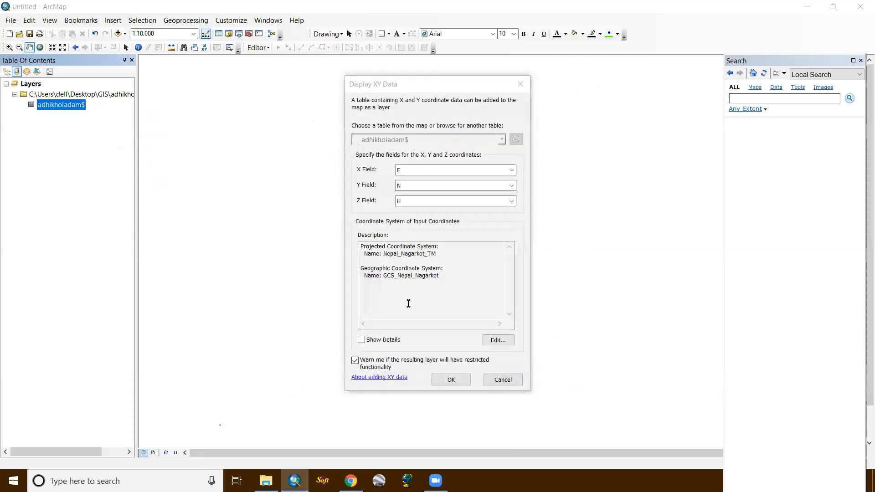
left_click(451, 380)
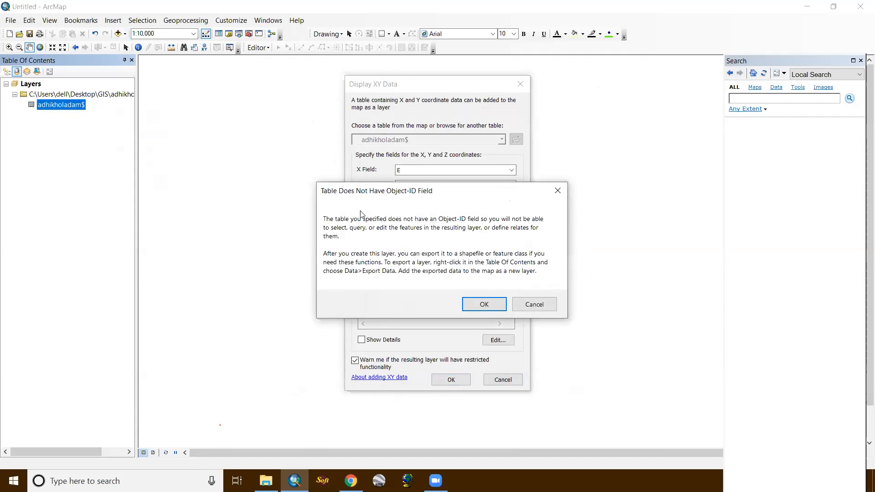
left_click(471, 305)
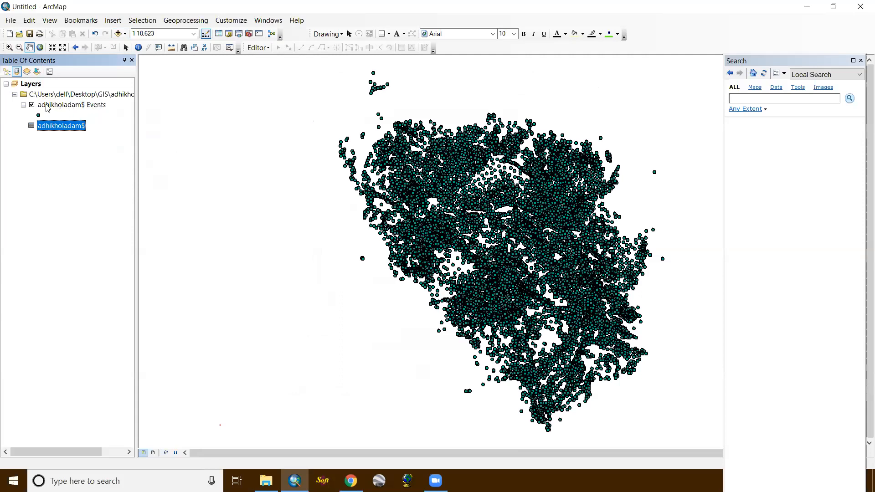
left_click(91, 109)
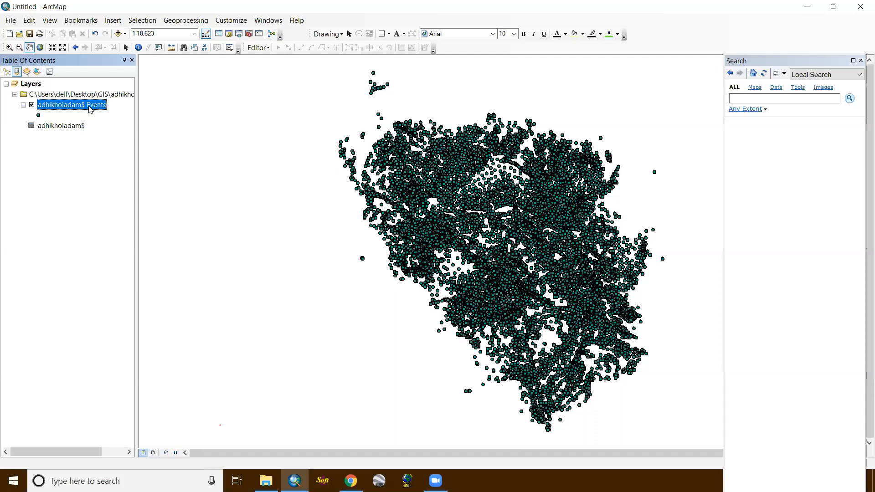
right_click(90, 108)
left_click(69, 185)
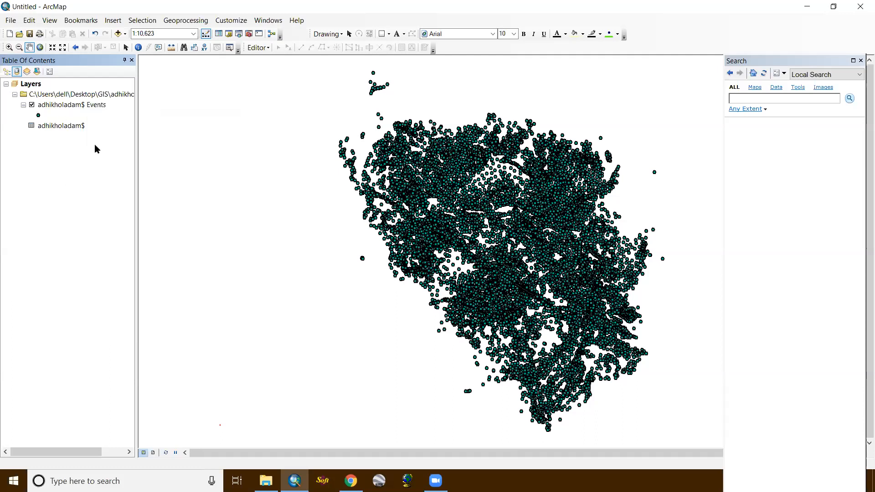
right_click(81, 106)
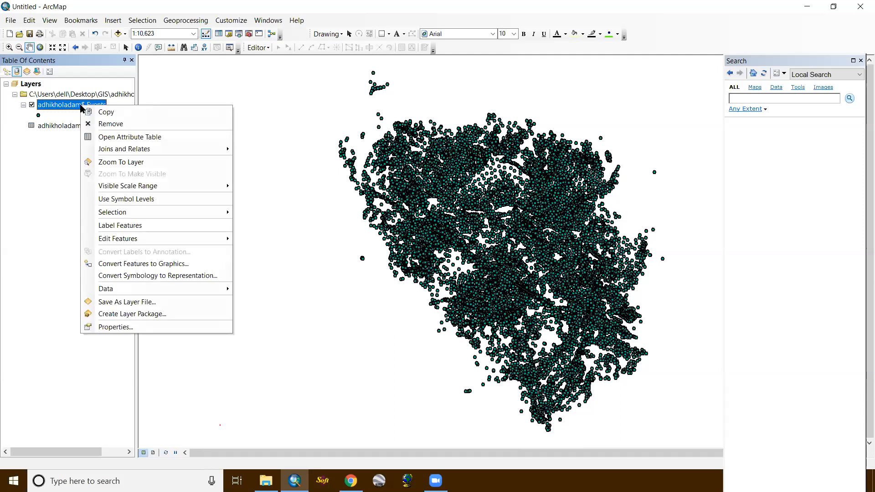
left_click(39, 148)
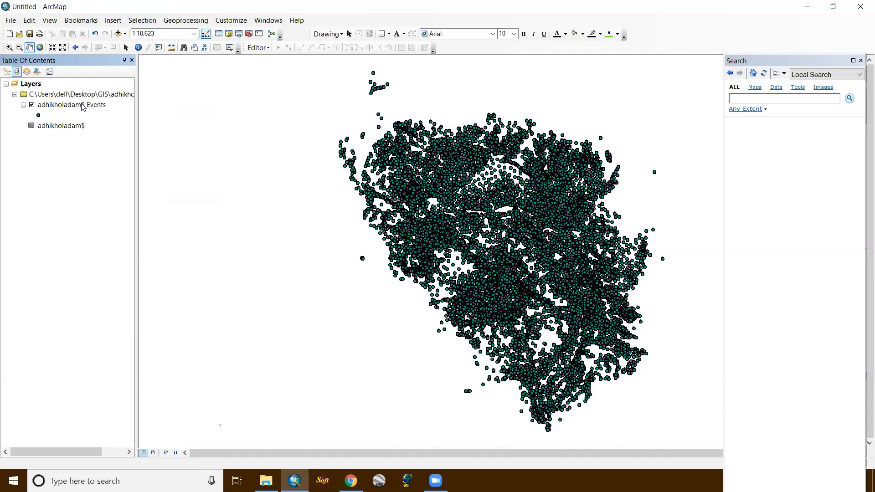
- Export all features of the adhikholadam$ Events layer to the GIS folder as dam1.shp and add the result to the map
right_click(83, 106)
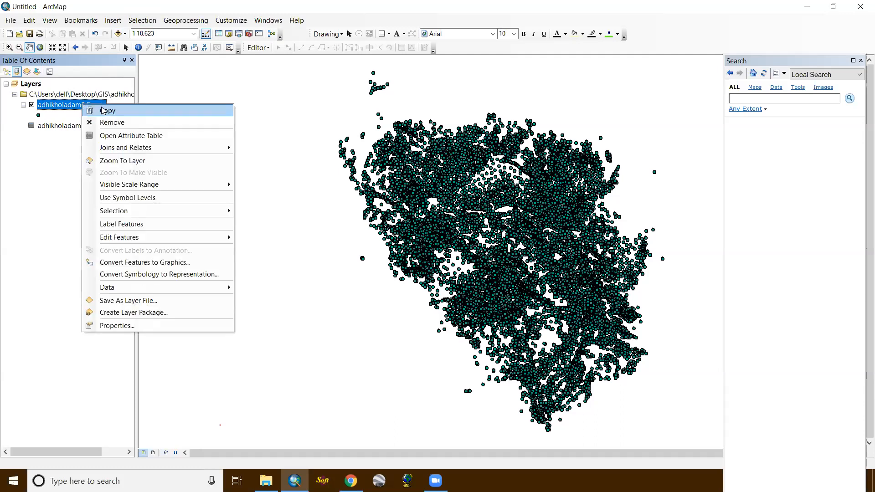
mouse_move(203, 288)
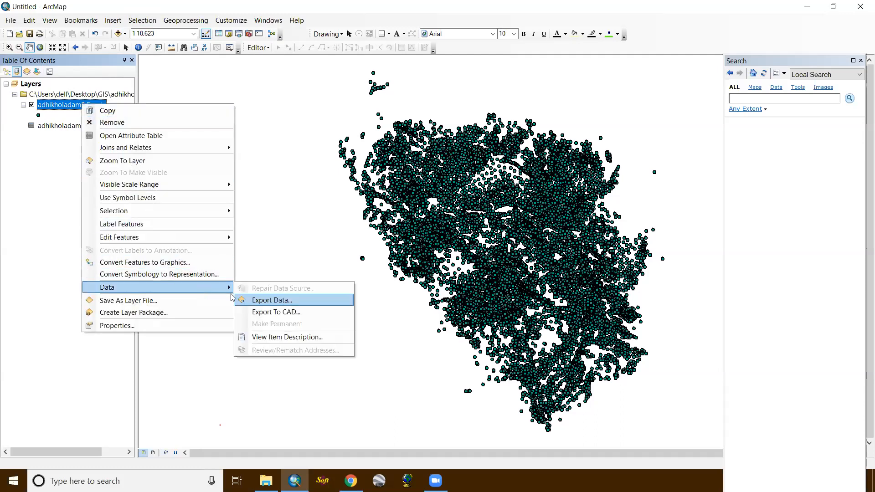
left_click(276, 301)
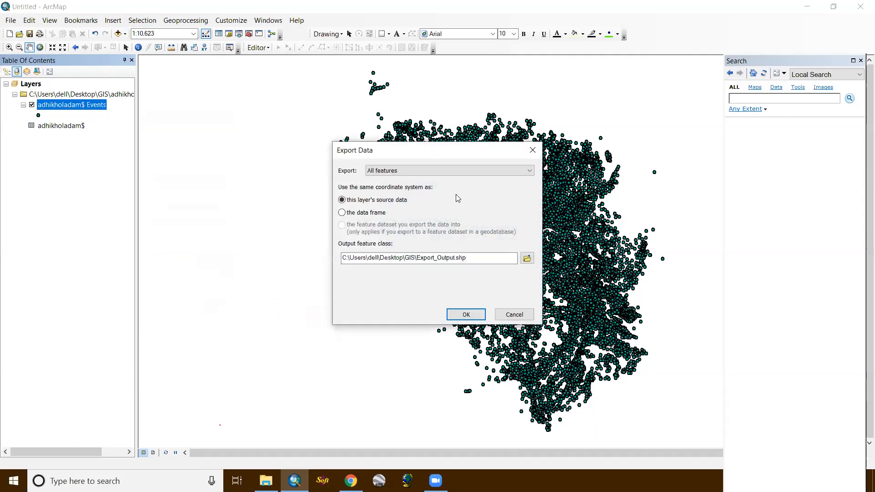
left_click(527, 259)
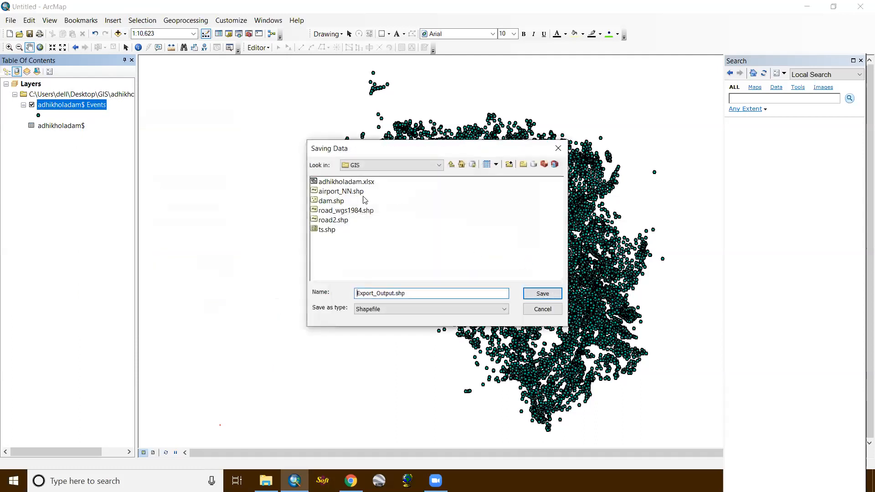
double_click(394, 292)
key("BackSpace")
key("BackSpace")
key("BackSpace")
key("BackSpace")
key("BackSpace")
key("BackSpace")
key("BackSpace")
key("BackSpace")
key("BackSpace")
key("BackSpace")
key("BackSpace")
key("BackSpace")
key("BackSpace")
left_click(357, 293)
type("dam1")
left_click(542, 293)
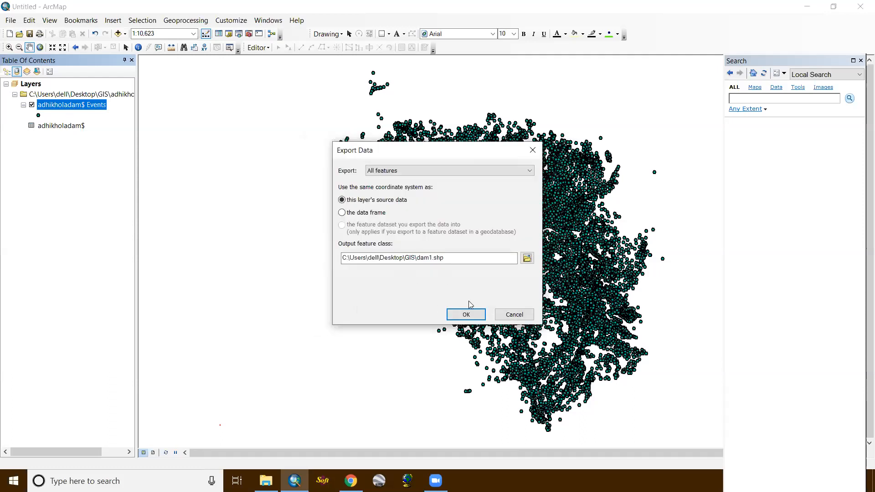
left_click(468, 315)
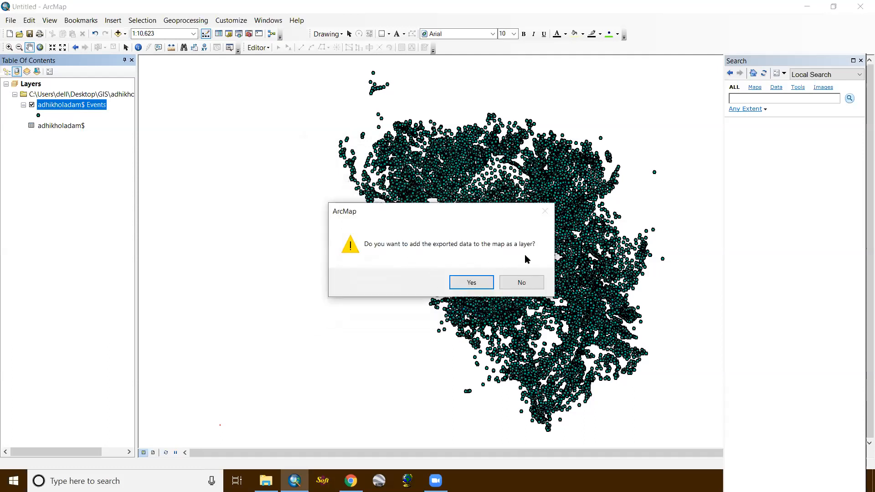
left_click(473, 281)
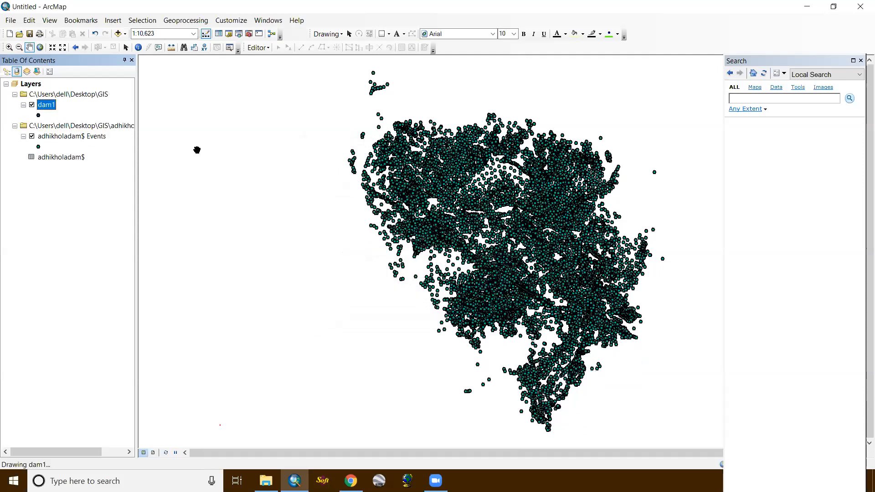
- Remove the adhikholadam.xlsx group, including its events layer and table, from the map
right_click(98, 130)
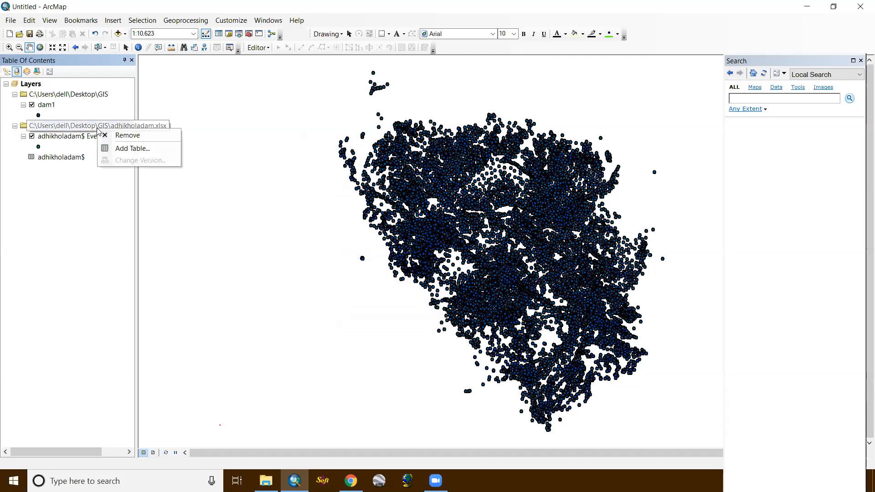
left_click(127, 136)
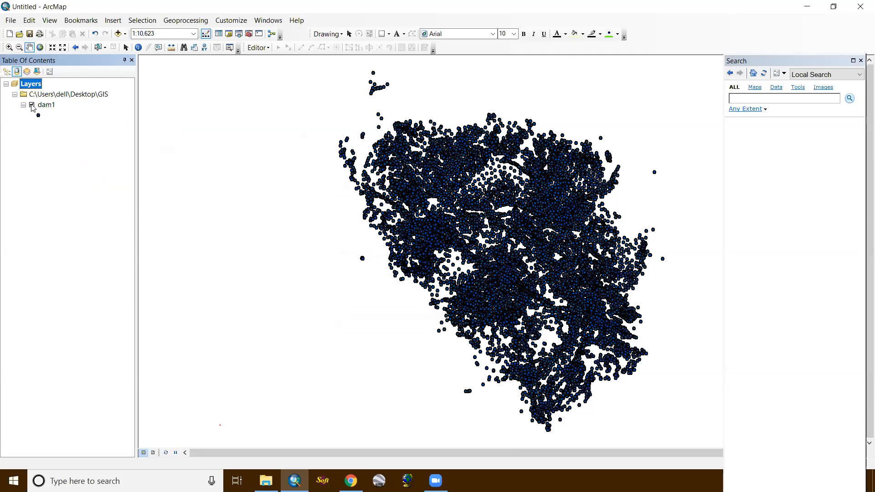
scroll(447, 229, "up", 1)
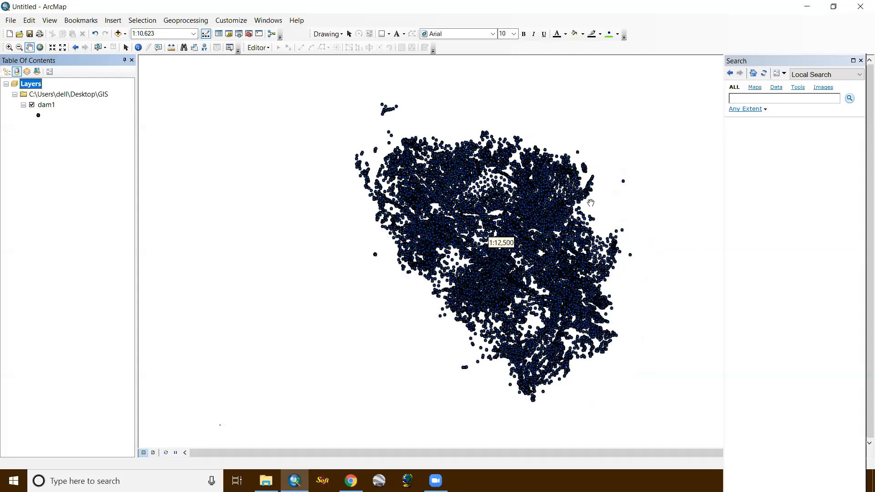
scroll(567, 250, "up", 1)
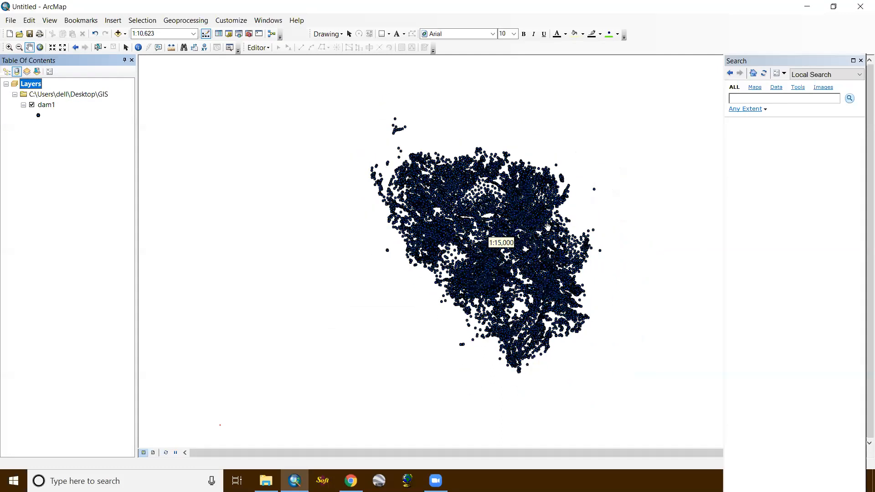
scroll(448, 232, "down", 1)
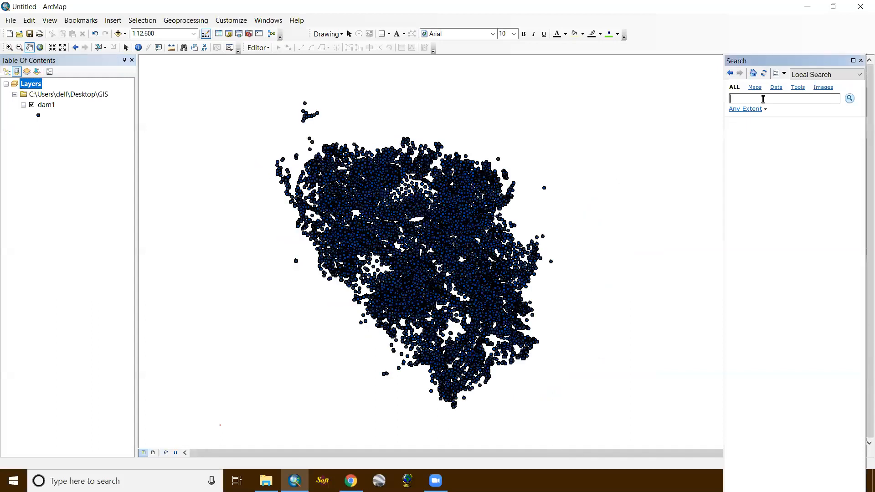
- Search the tools for "create tin" and open the Create TIN (3D Analyst) tool
type("create tin")
key("Return")
left_click(771, 131)
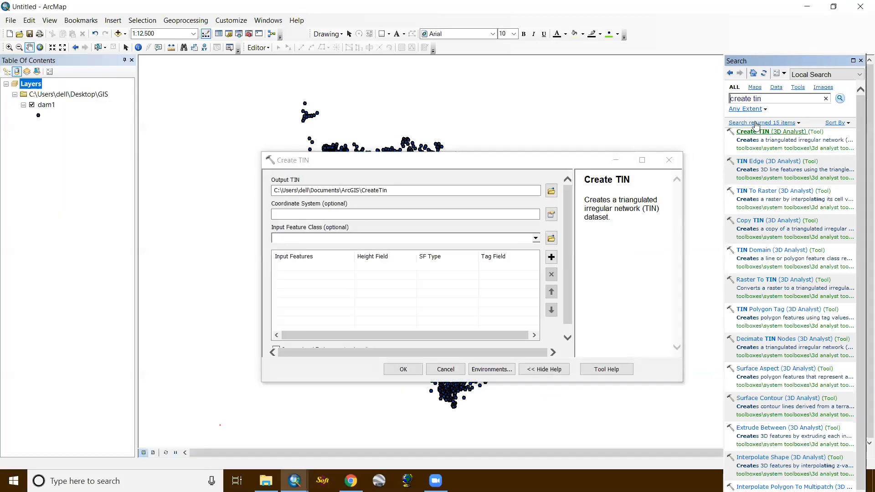
- Name the output TIN tin in the GIS folder and set its coordinate system to Nepal Nagarkot TM
left_click(551, 191)
left_click(551, 192)
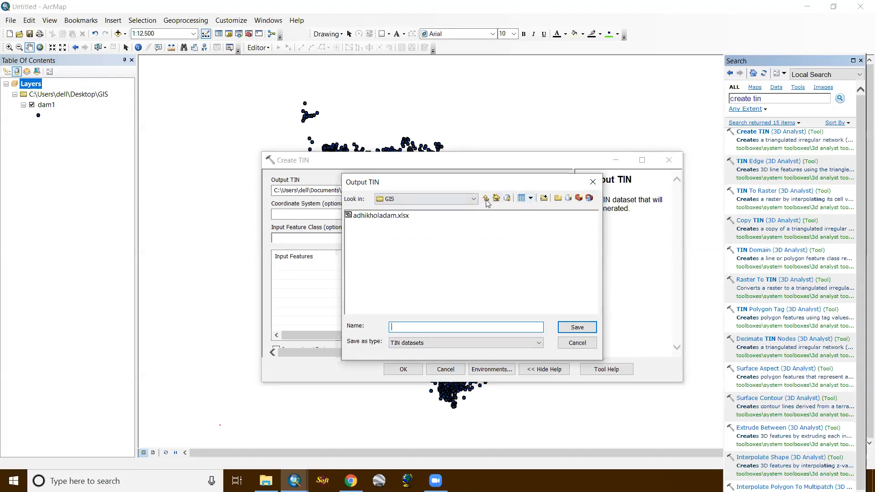
left_click(420, 328)
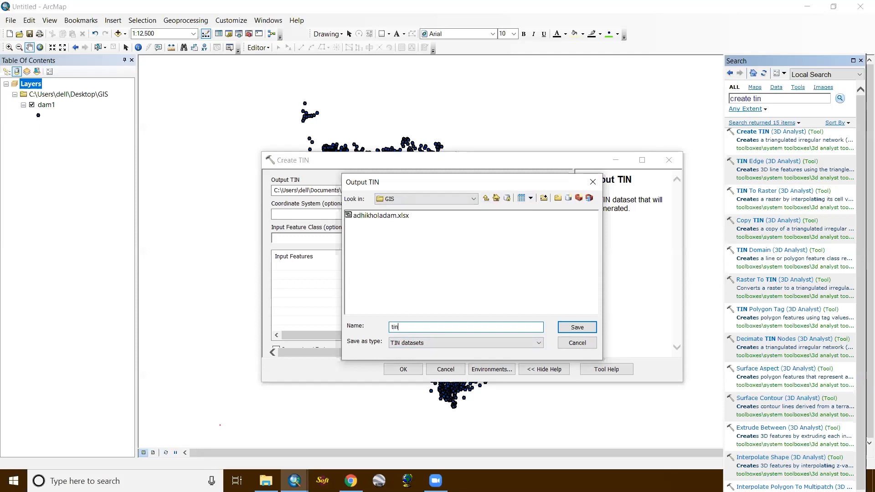
left_click(576, 327)
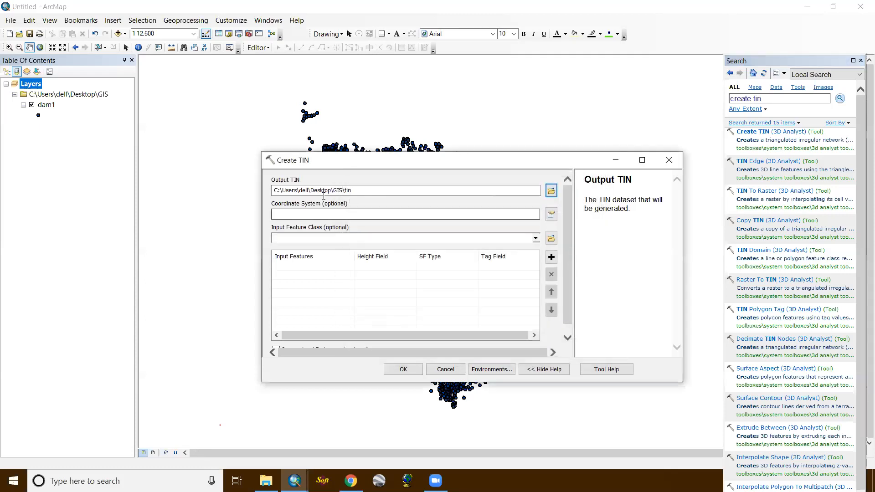
left_click(551, 215)
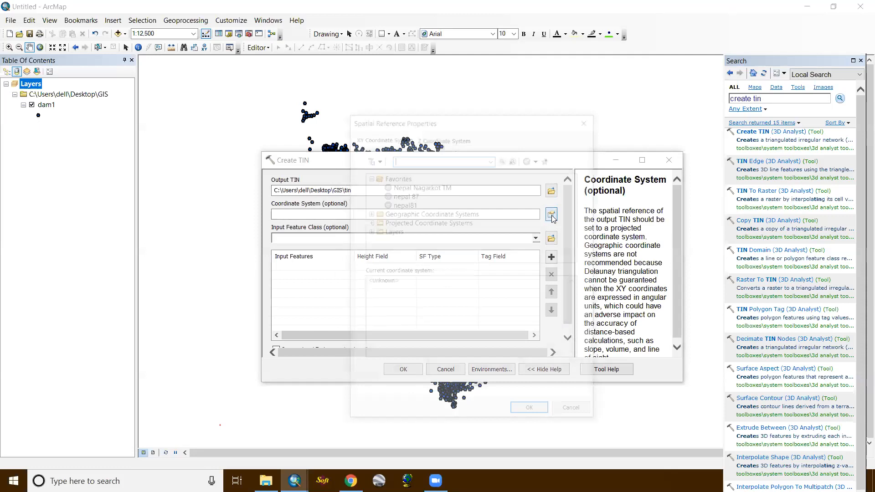
left_click(412, 186)
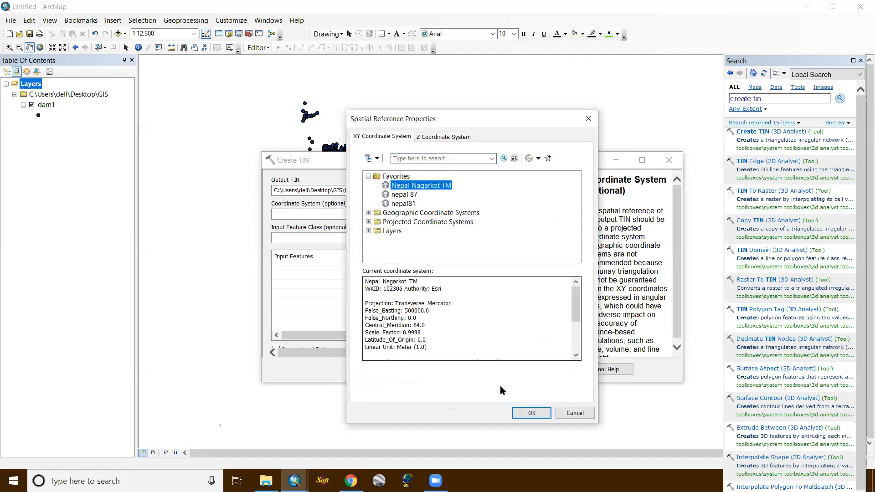
left_click(530, 412)
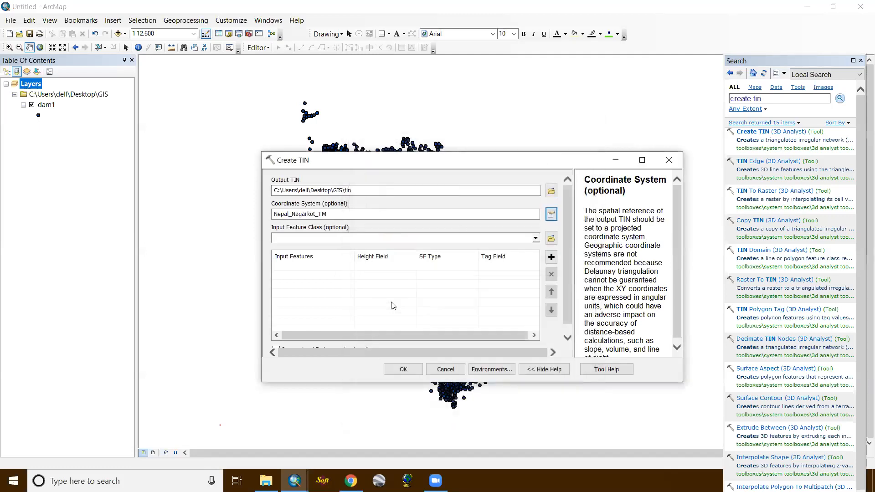
- Add dam1 as the input feature class with H as its height field, and create the TIN
left_click(535, 238)
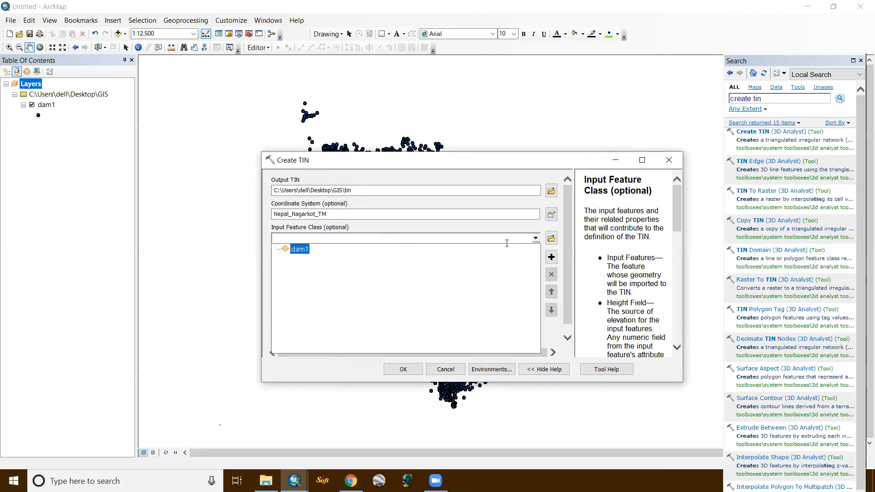
left_click(295, 249)
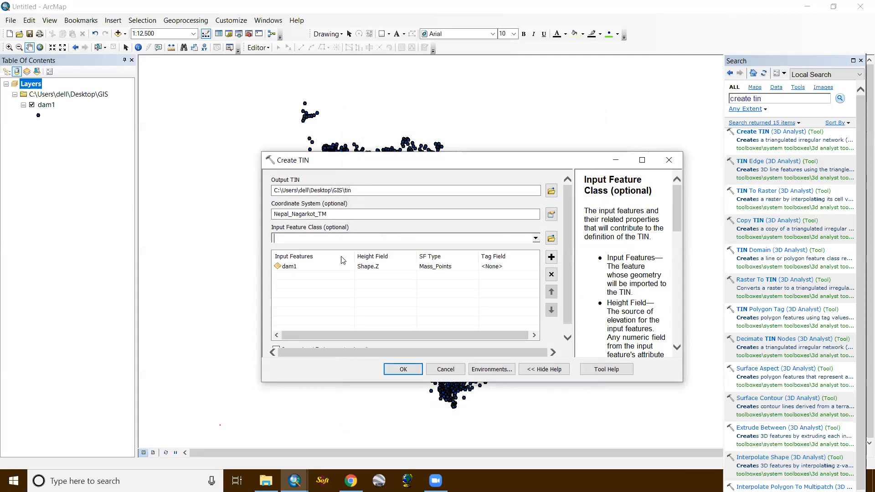
left_click(370, 268)
left_click(409, 267)
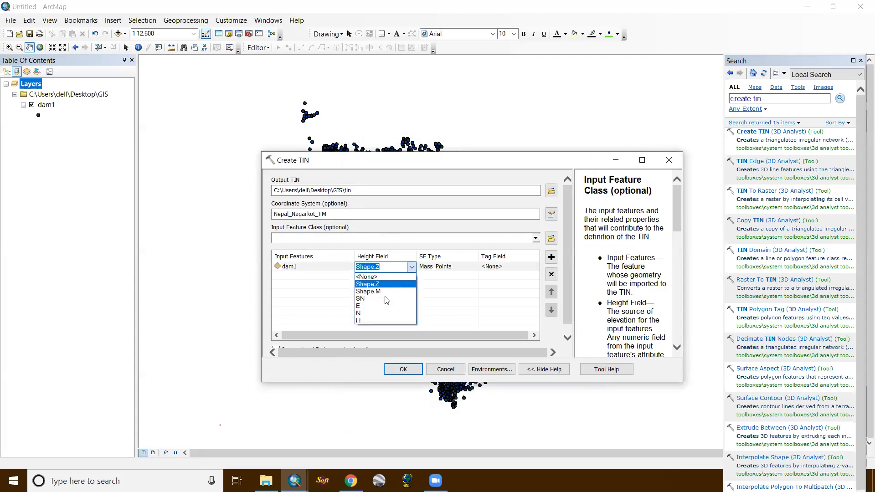
left_click(381, 320)
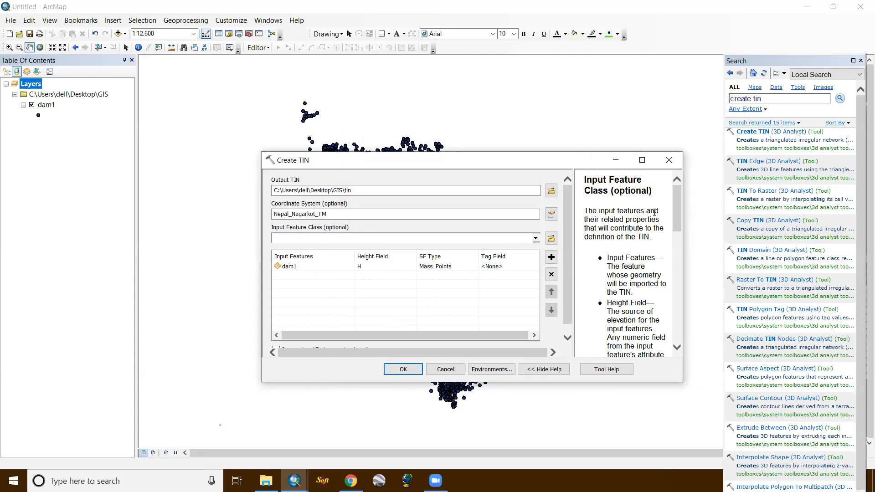
left_click(402, 368)
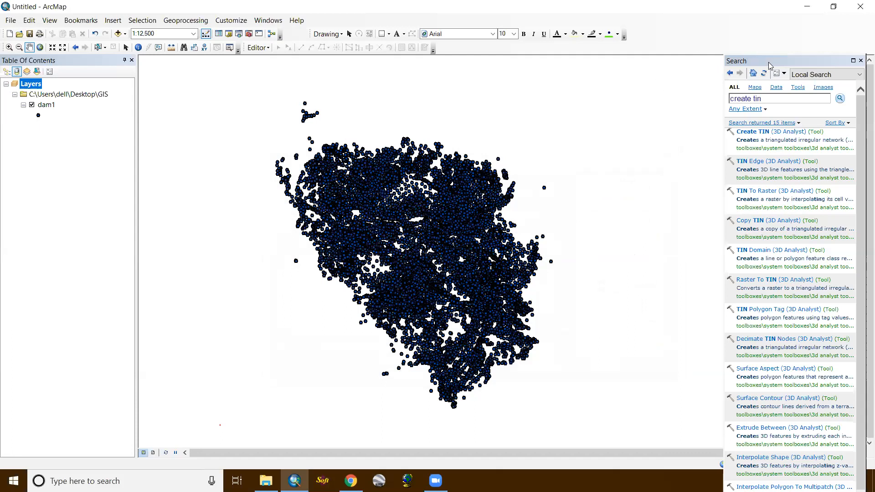
- Move the Search window out of its docked position slightly upward and hide the dam1 point layer on the map
left_click_drag(775, 59, 775, 38)
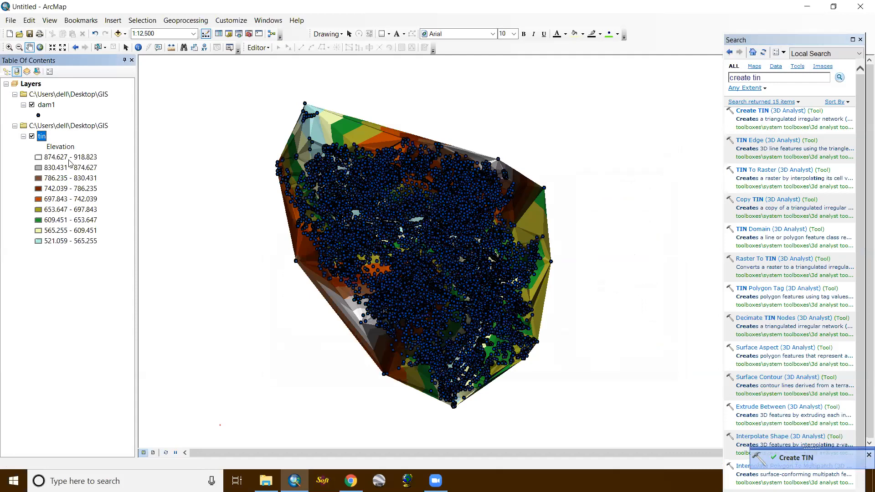
left_click(32, 105)
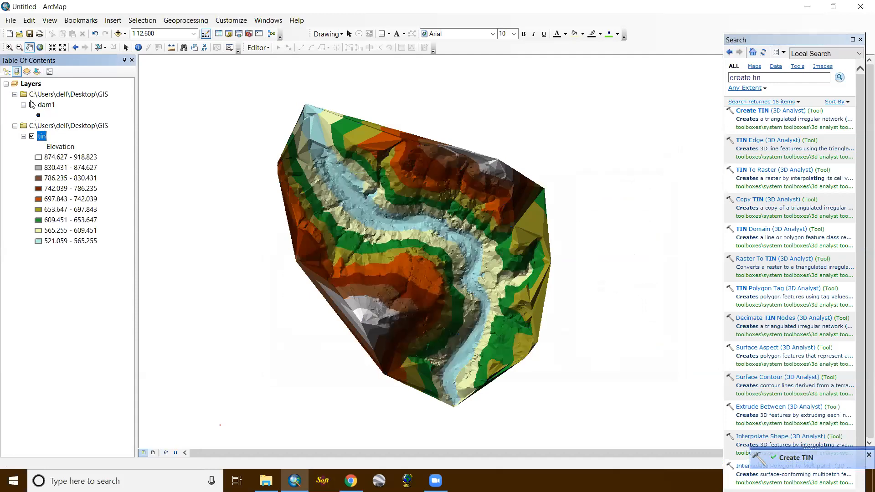
- Examine the tin layer's triangulated surface and elevation bands at close and overall map scales
scroll(368, 236, "down", 3)
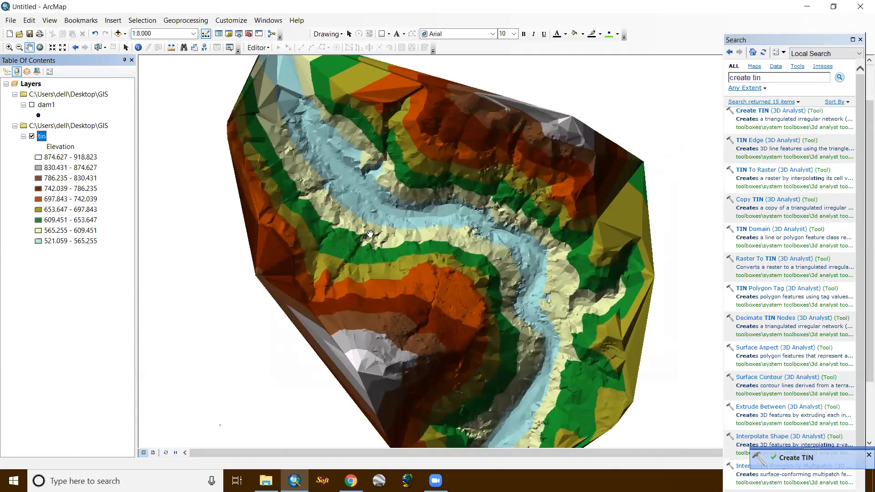
scroll(369, 234, "down", 2)
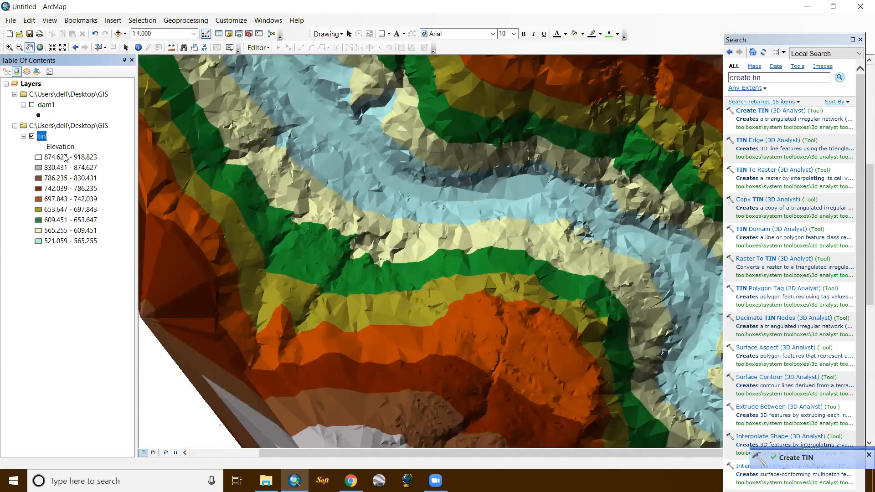
scroll(370, 232, "up", 2)
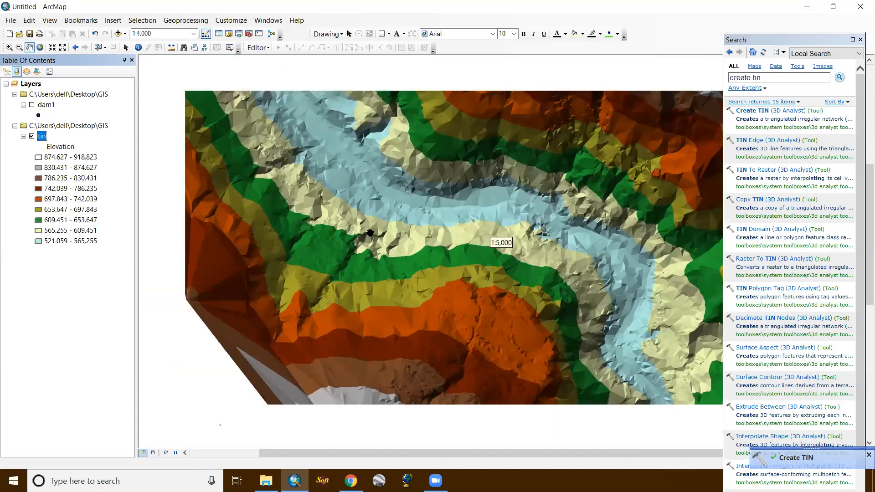
scroll(370, 232, "down", 2)
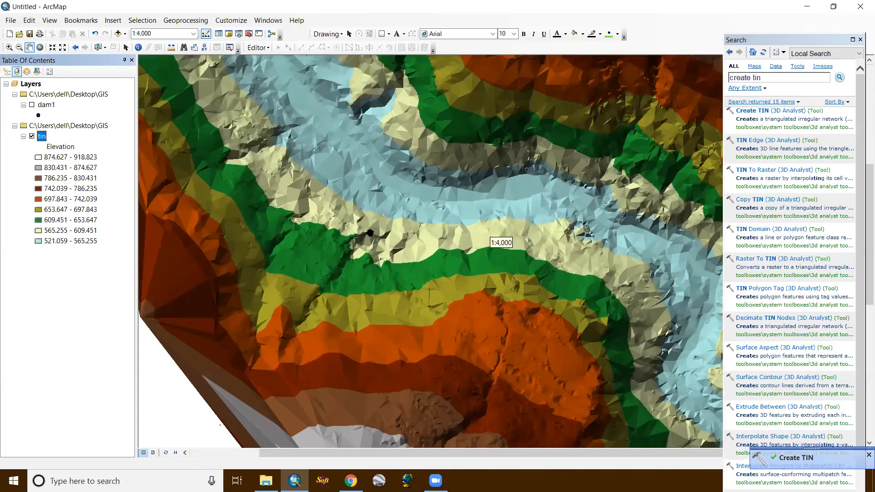
scroll(370, 232, "down", 1)
scroll(370, 233, "down", 1)
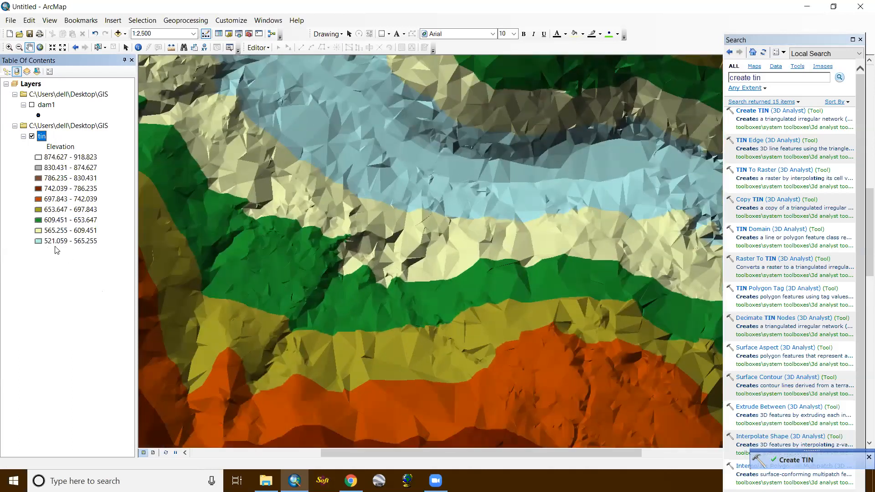
scroll(322, 207, "up", 1)
scroll(322, 207, "up", 1)
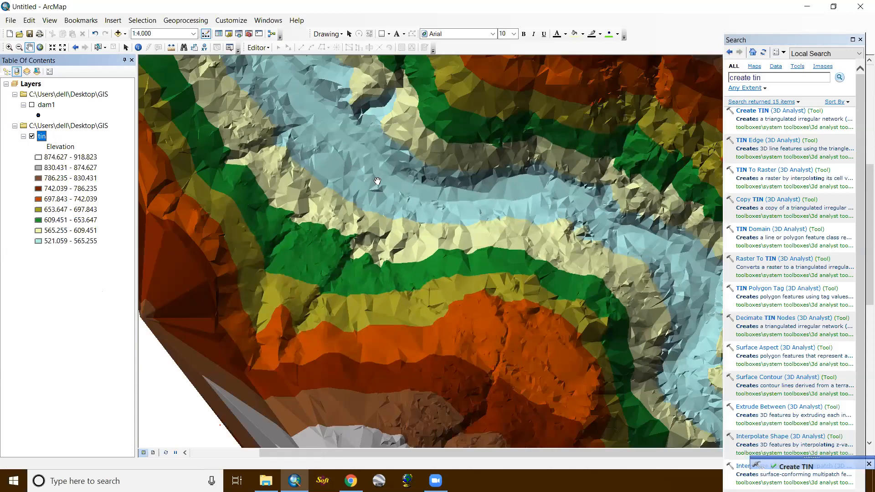
scroll(377, 181, "up", 1)
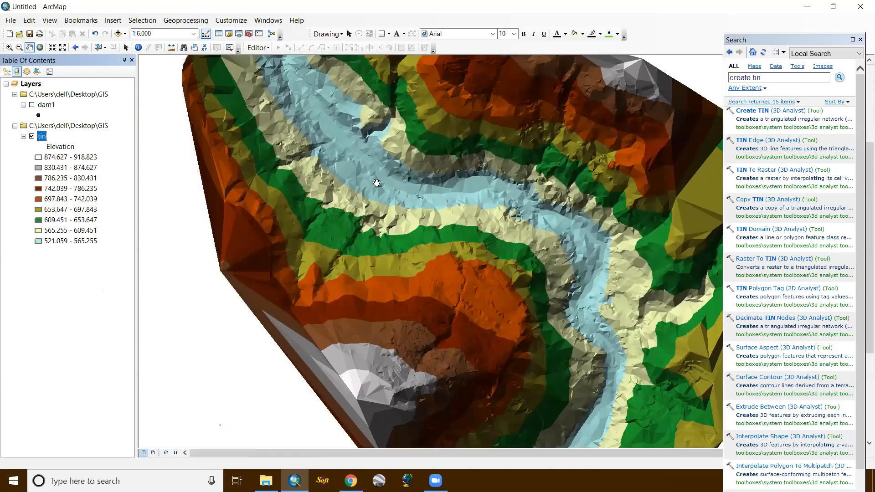
scroll(376, 183, "up", 1)
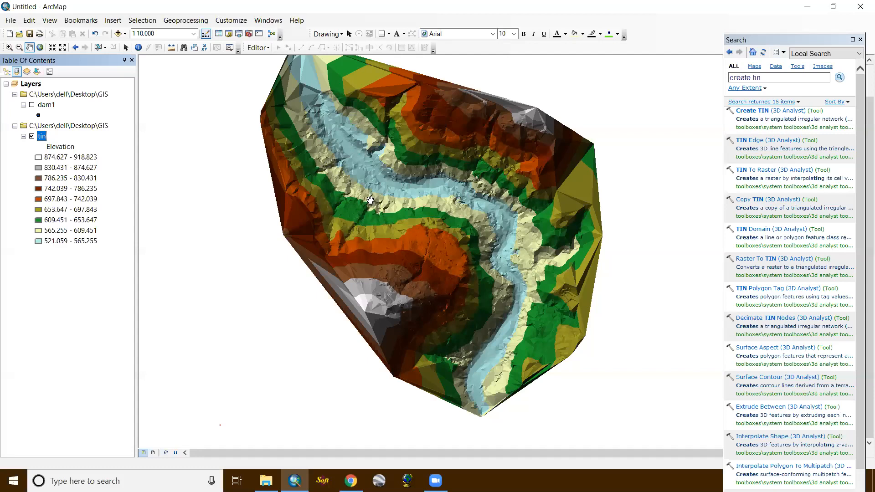
scroll(369, 199, "down", 1)
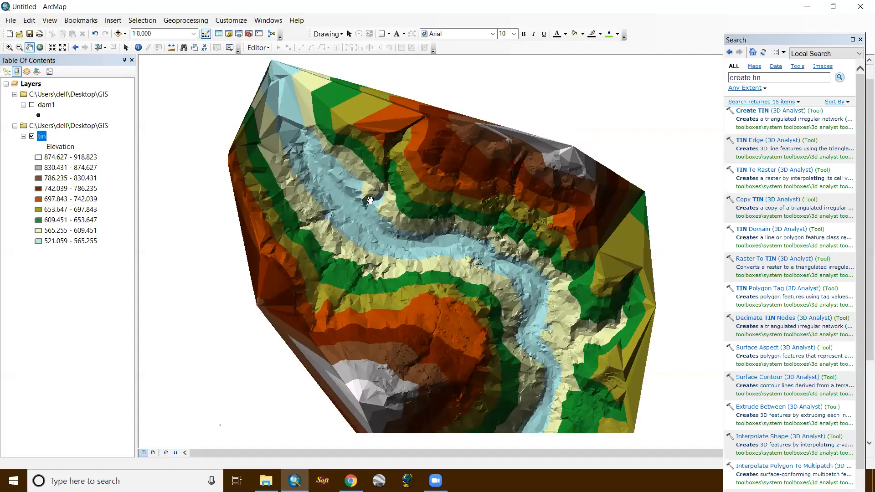
scroll(370, 200, "up", 3)
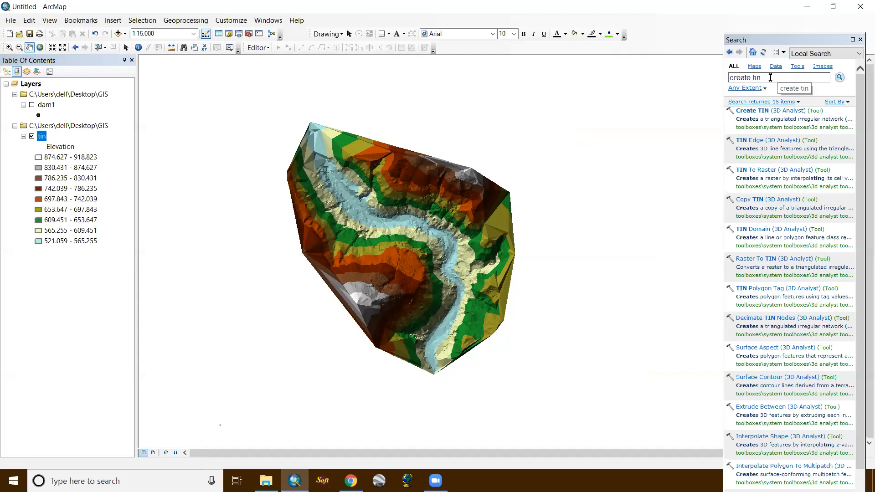
left_click(765, 114)
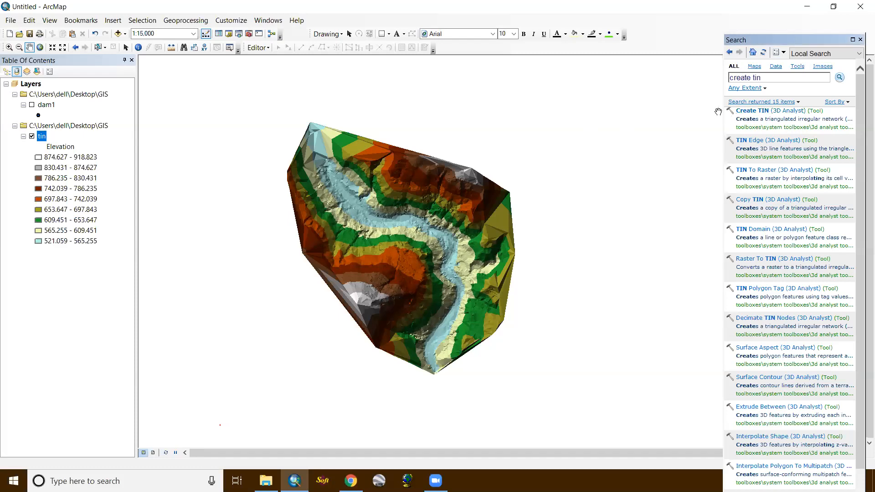
left_click(751, 113)
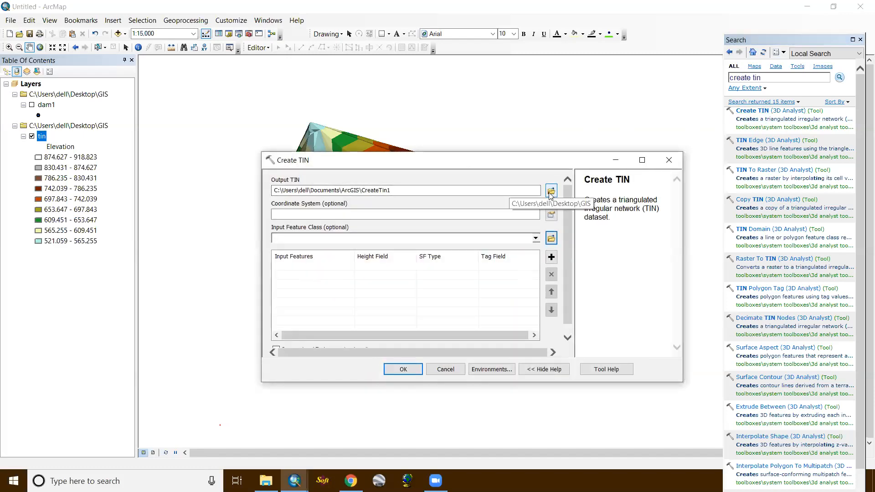
left_click(551, 191)
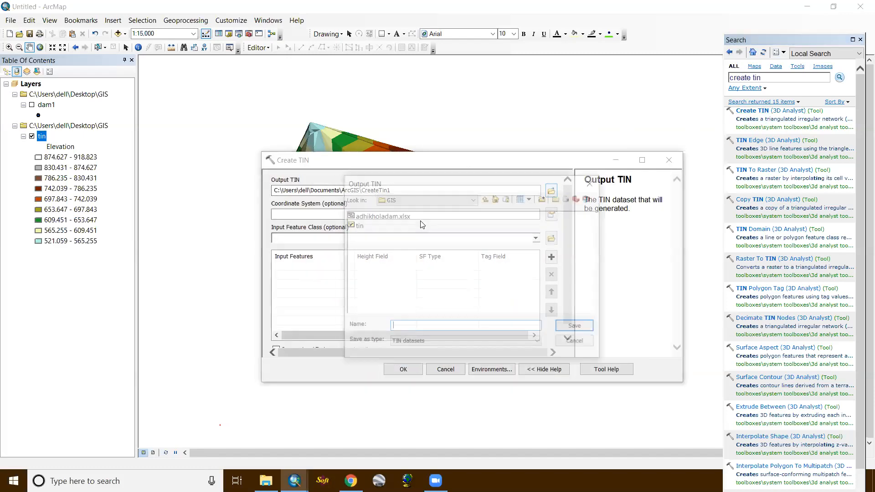
left_click(592, 182)
left_click(551, 214)
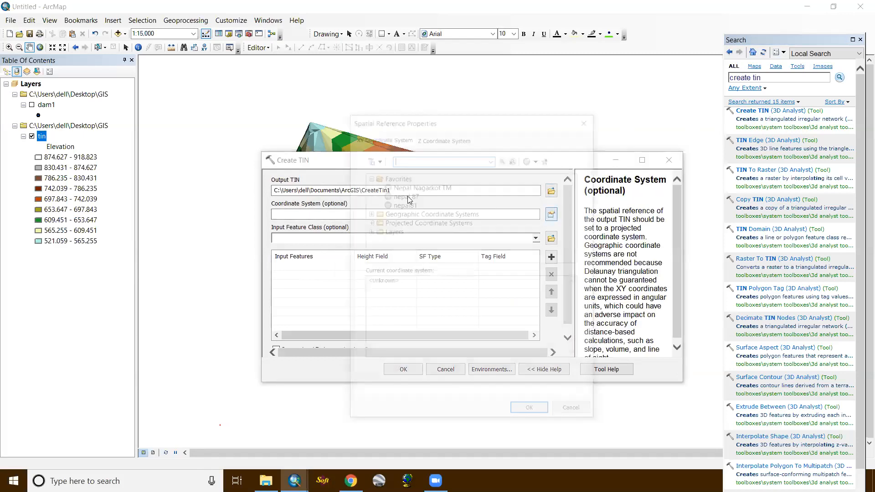
left_click(587, 122)
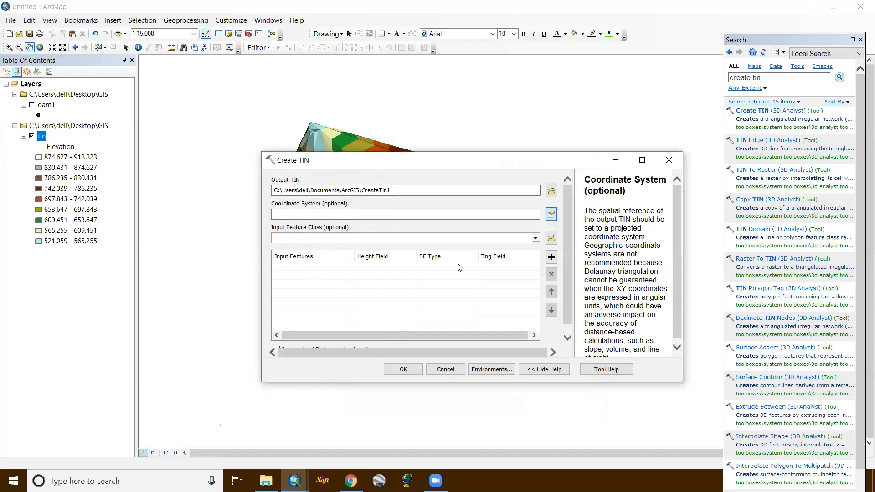
left_click(536, 237)
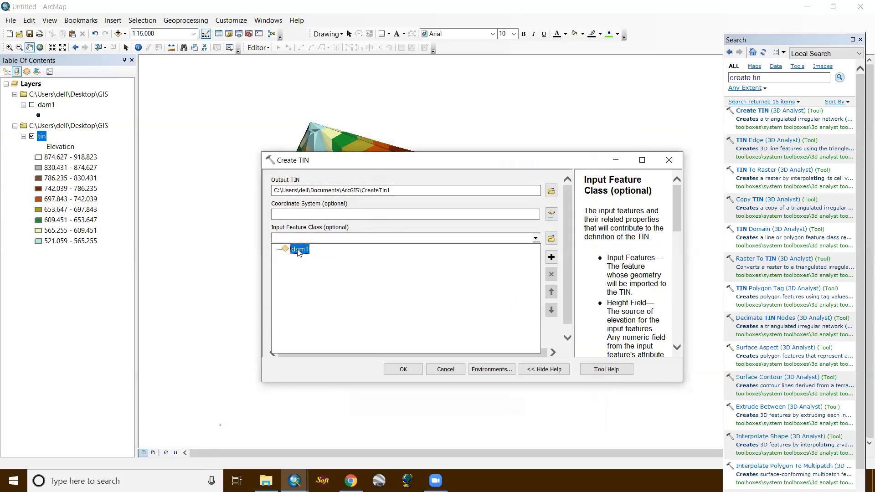
left_click(299, 250)
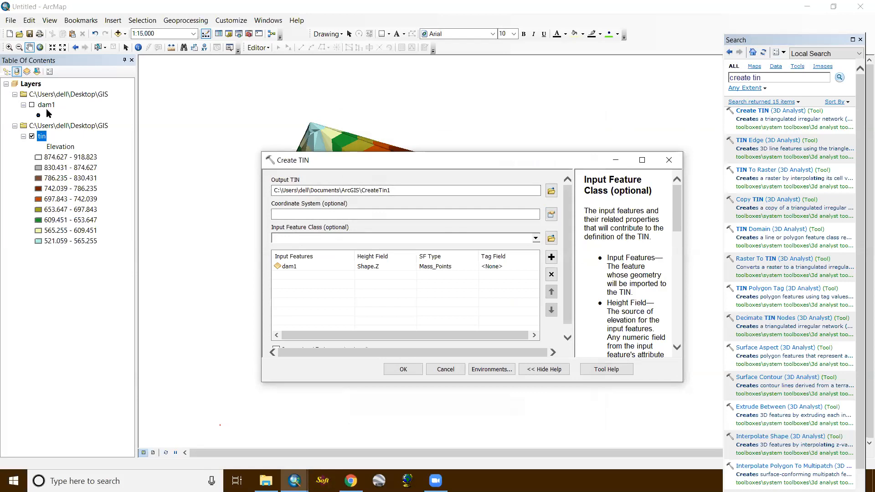
left_click(369, 268)
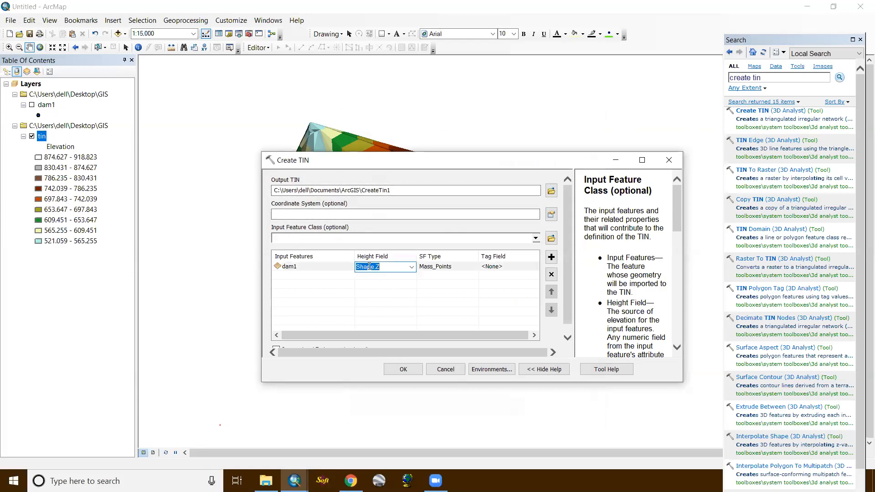
left_click(410, 268)
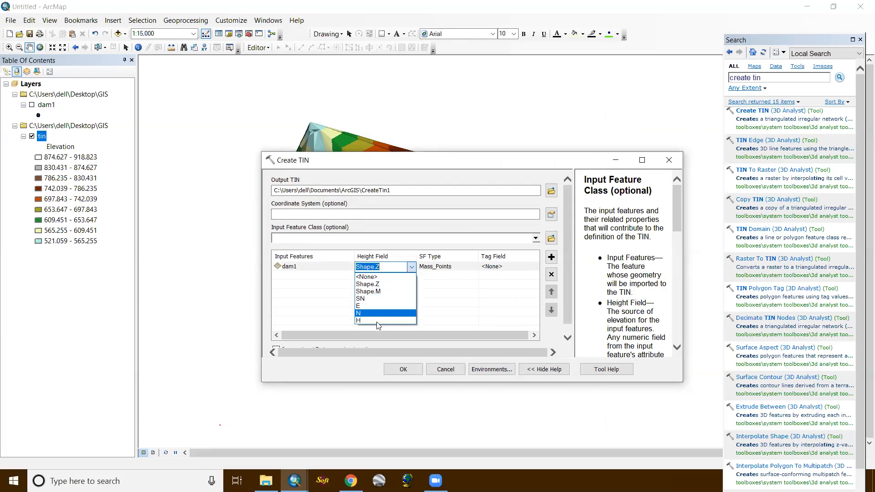
left_click(379, 322)
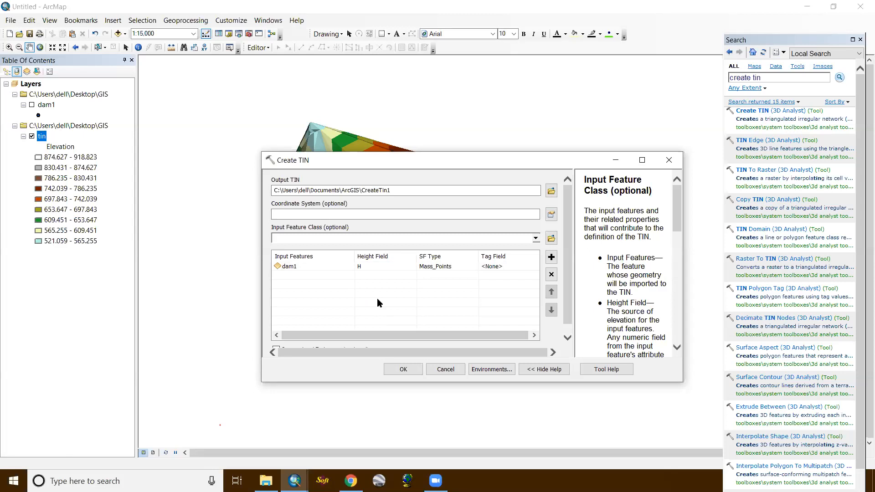
left_click(669, 163)
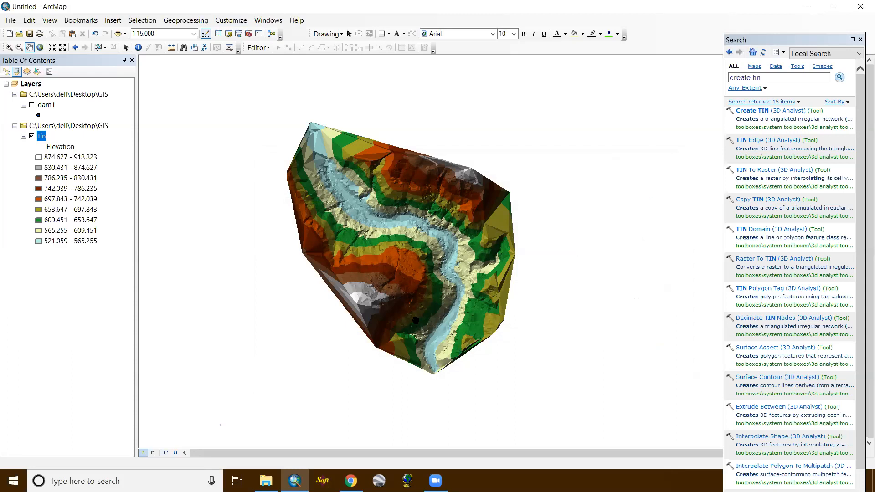
left_click(436, 481)
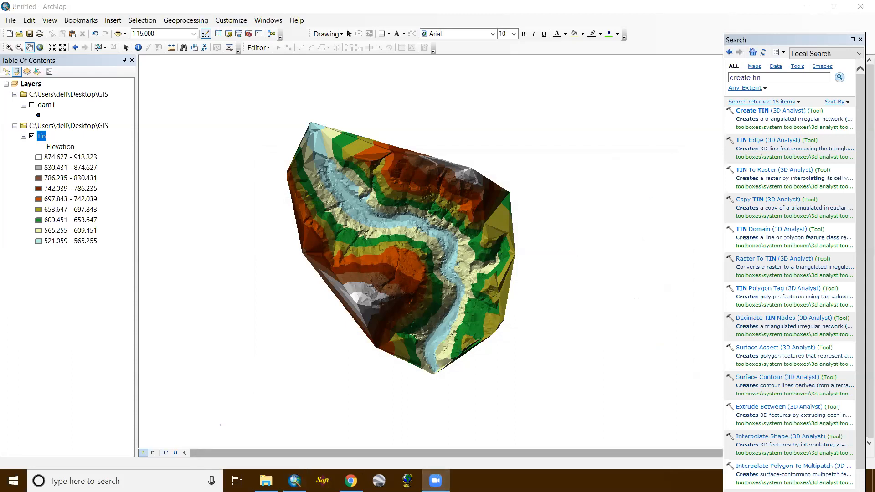
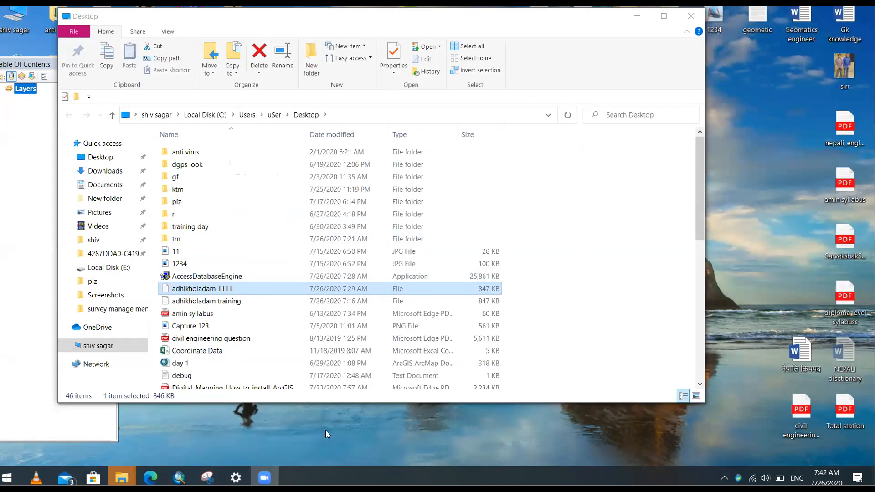
mouse_move(264, 478)
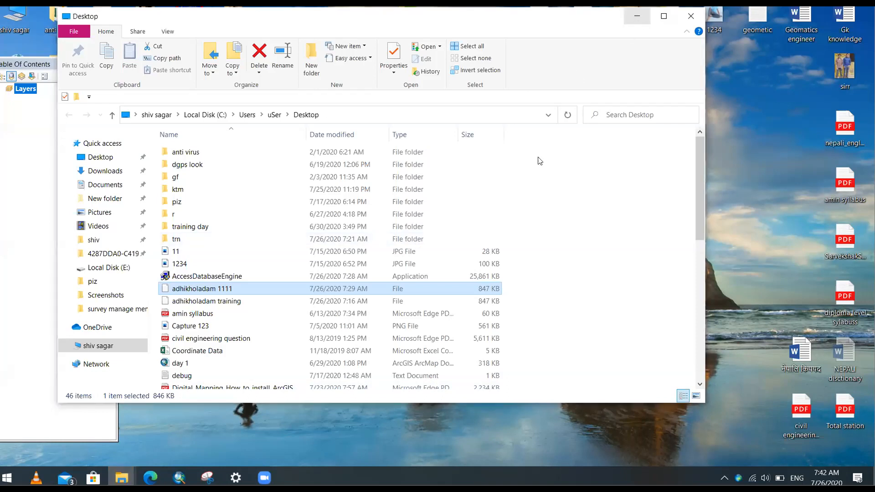
left_click(637, 16)
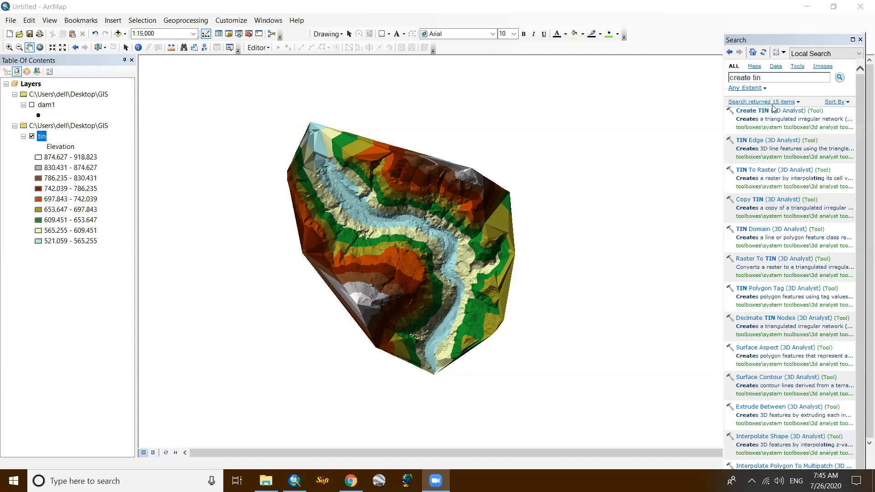
- Open and dismiss the Create TIN tool, and view the toolsets under 3D Analyst Tools in ArcToolbox
left_click(756, 110)
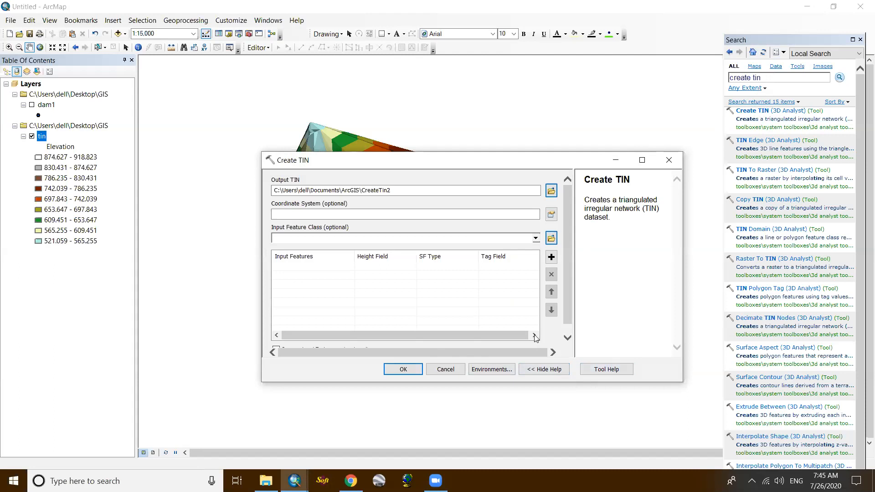
left_click(669, 160)
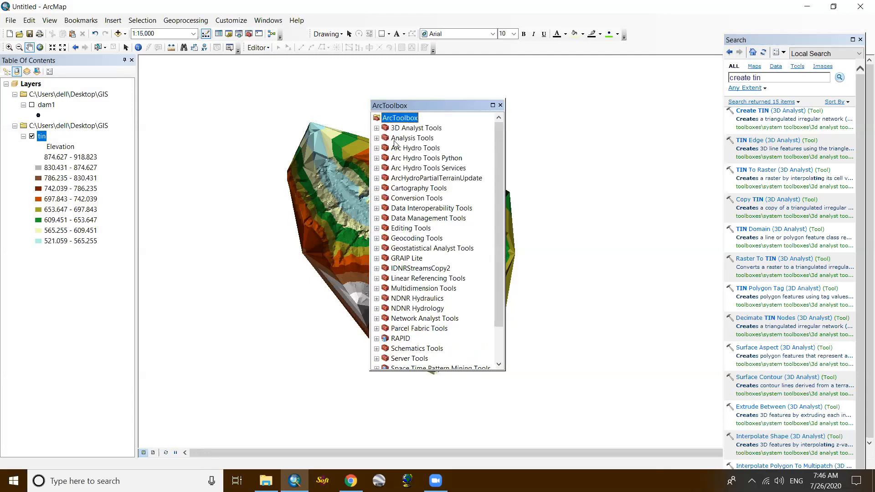
left_click(377, 128)
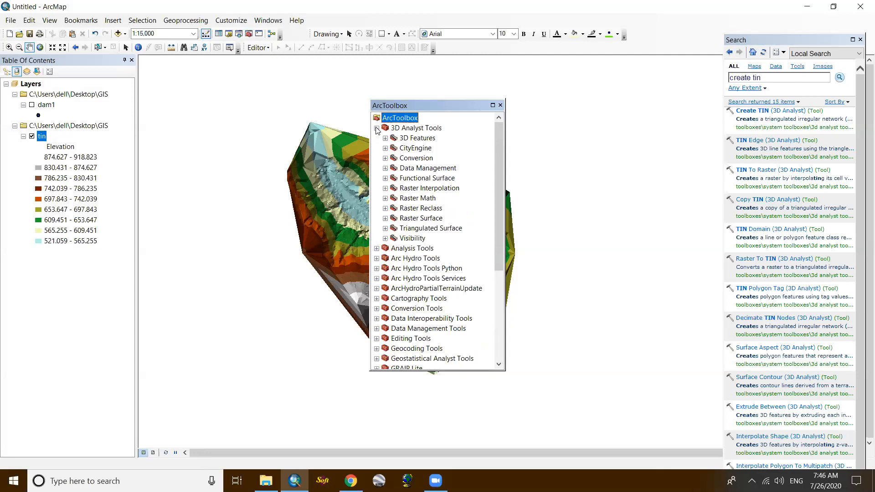
left_click(499, 106)
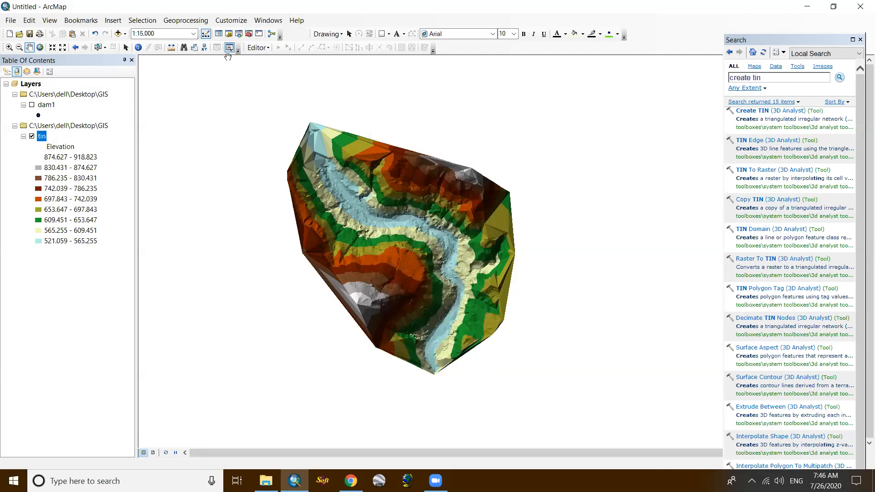
- Review which ArcMap extensions are enabled, from 3D Analyst through Tracking Analyst
left_click(232, 21)
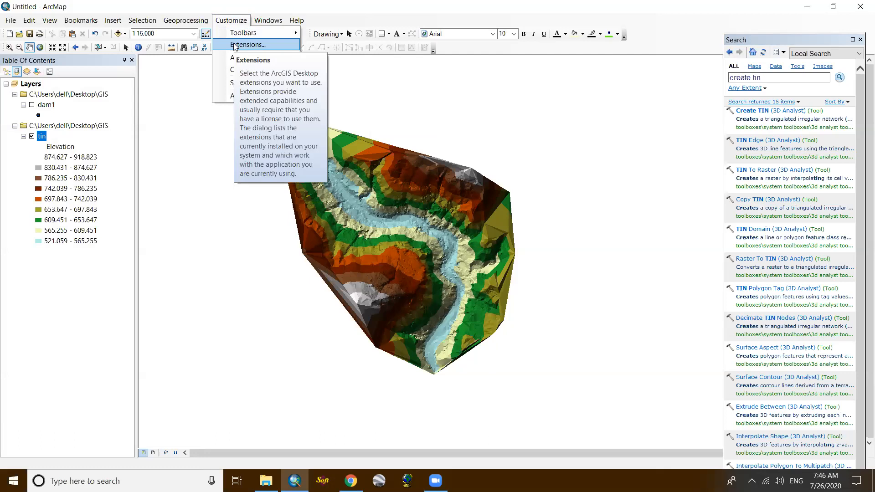
left_click(257, 46)
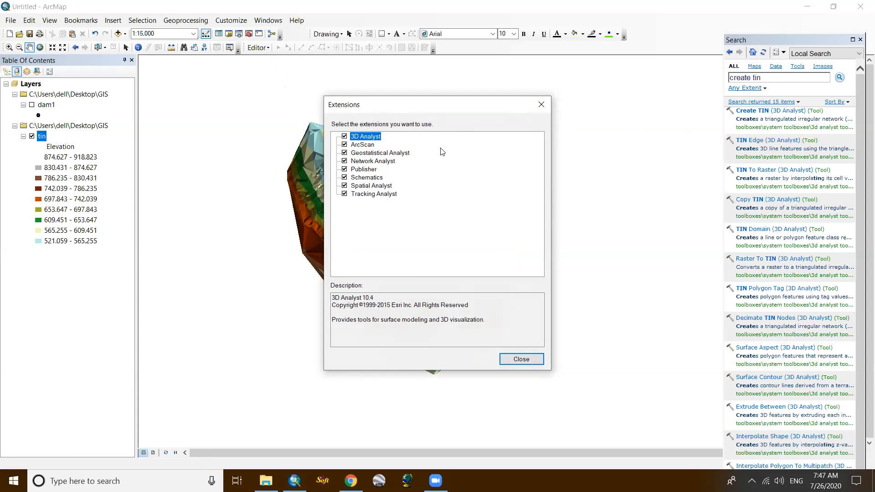
left_click(540, 106)
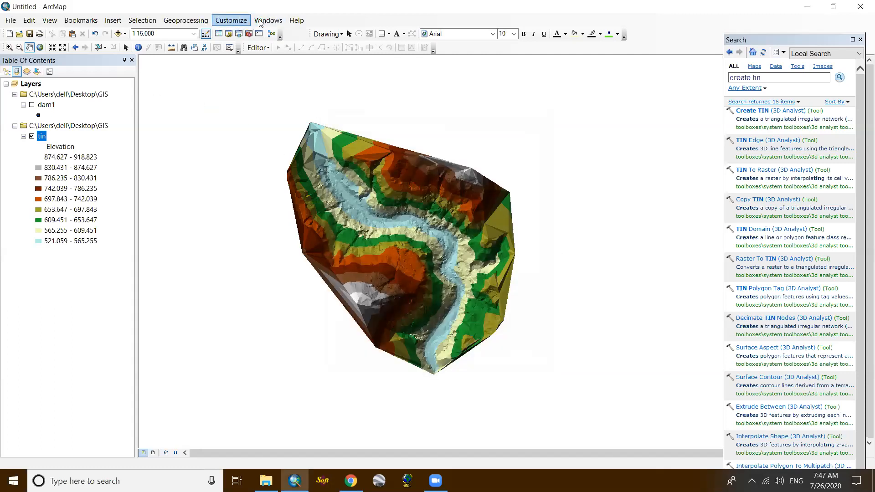
left_click(232, 21)
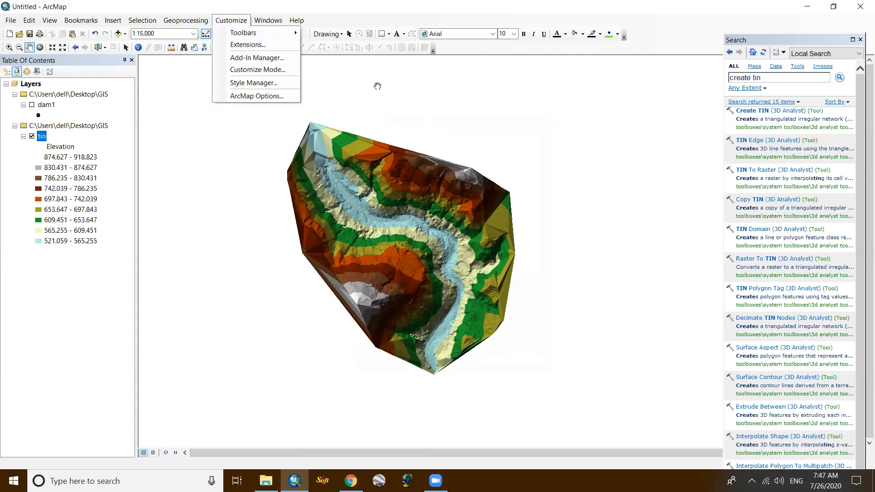
left_click(256, 46)
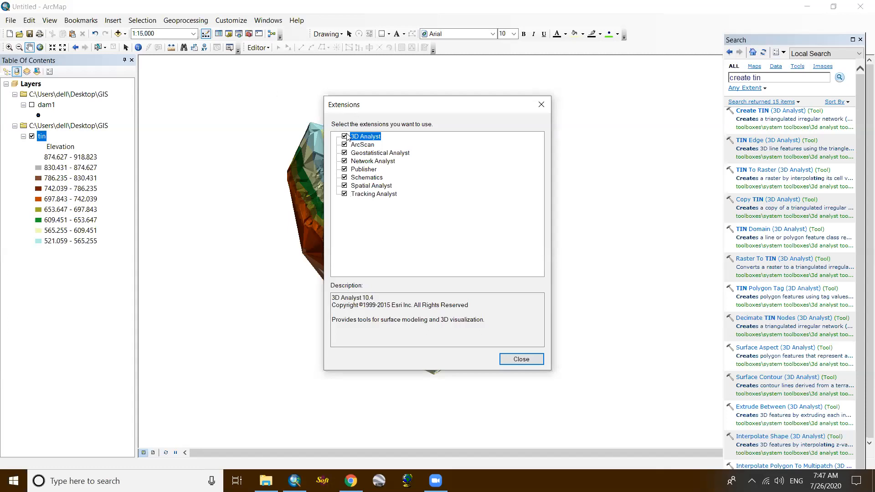
left_click(344, 193)
left_click(541, 105)
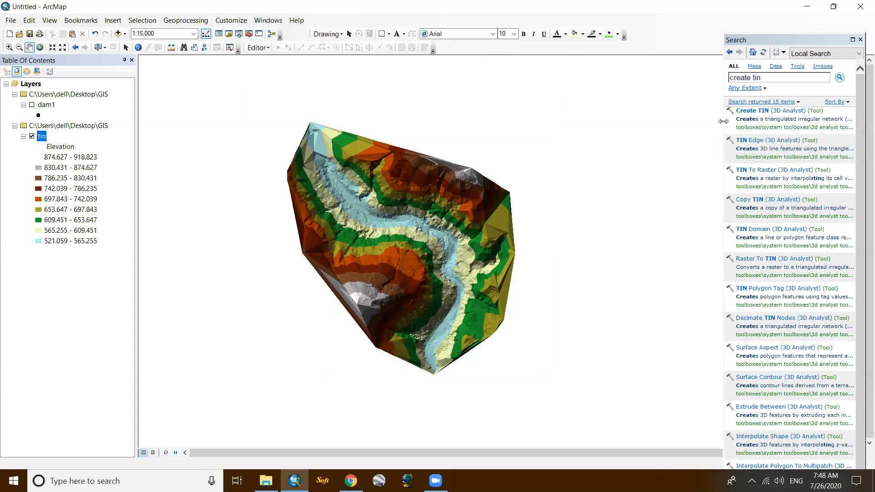
- Widen the search results temporarily to read the tool paths, and locate Create TIN in ArcToolbox under 3D Analyst Tools, Data Management, TIN
left_click_drag(723, 121, 609, 120)
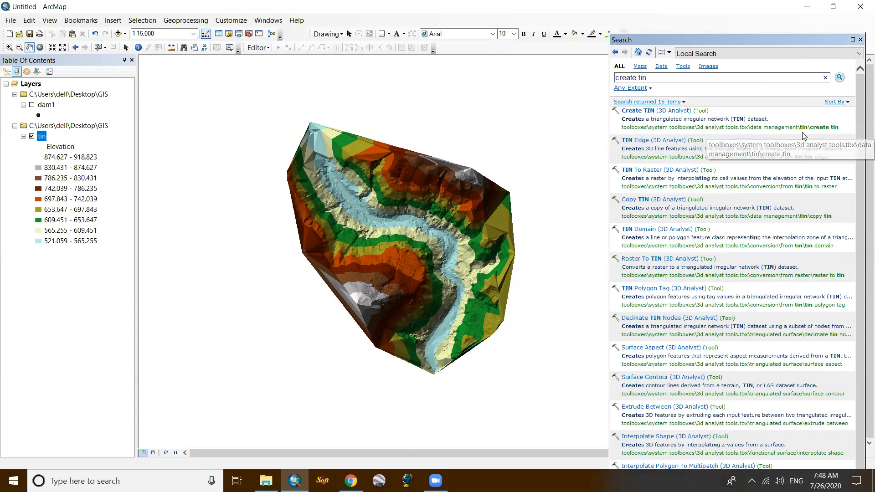
left_click(249, 34)
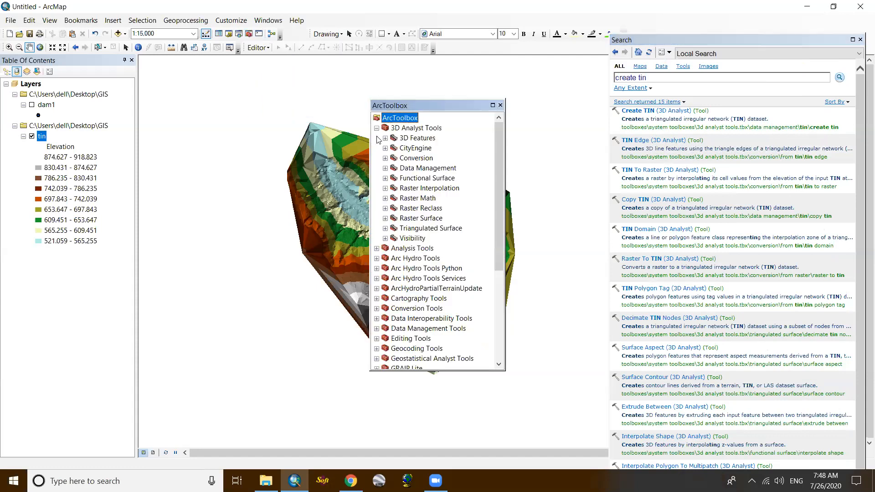
left_click(385, 168)
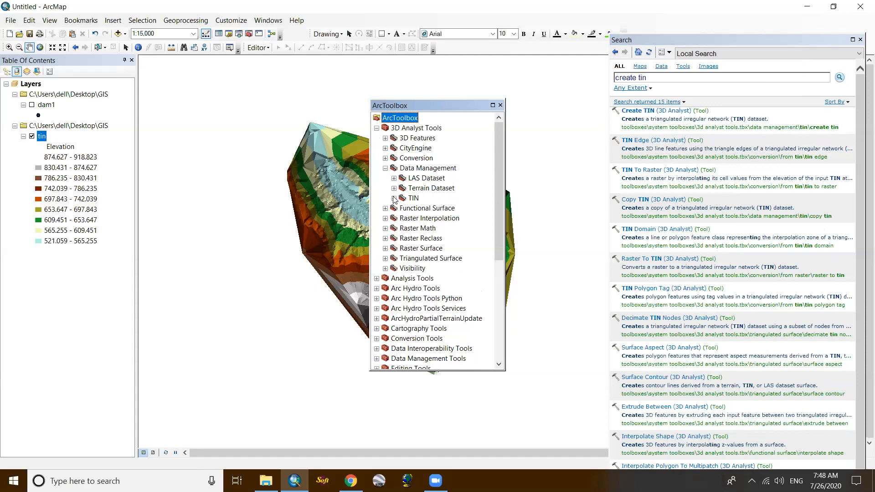
left_click(395, 198)
left_click(441, 219)
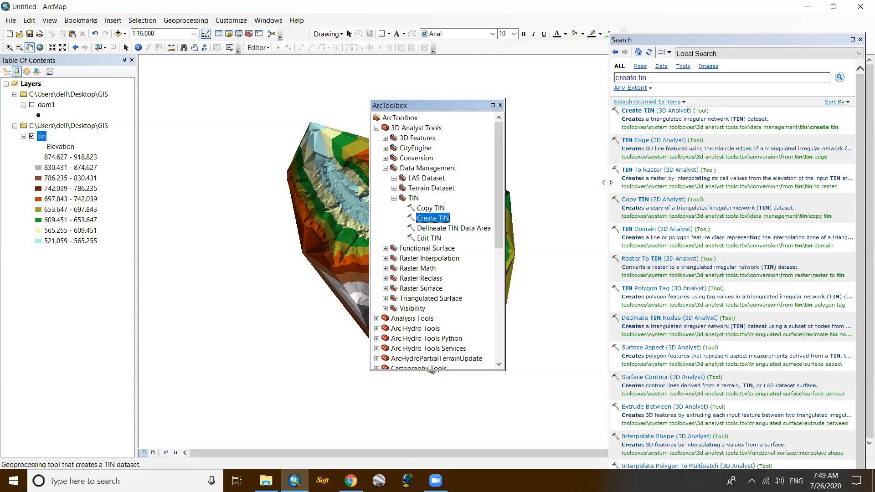
left_click(500, 106)
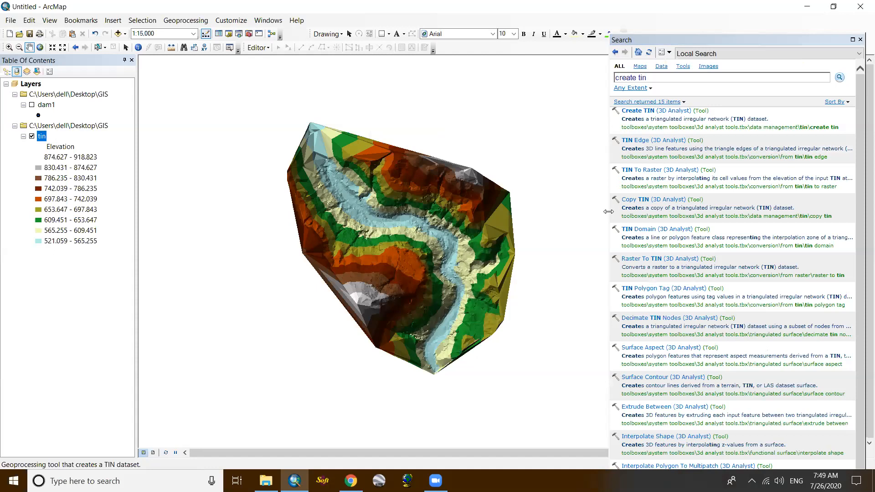
left_click_drag(609, 212, 725, 213)
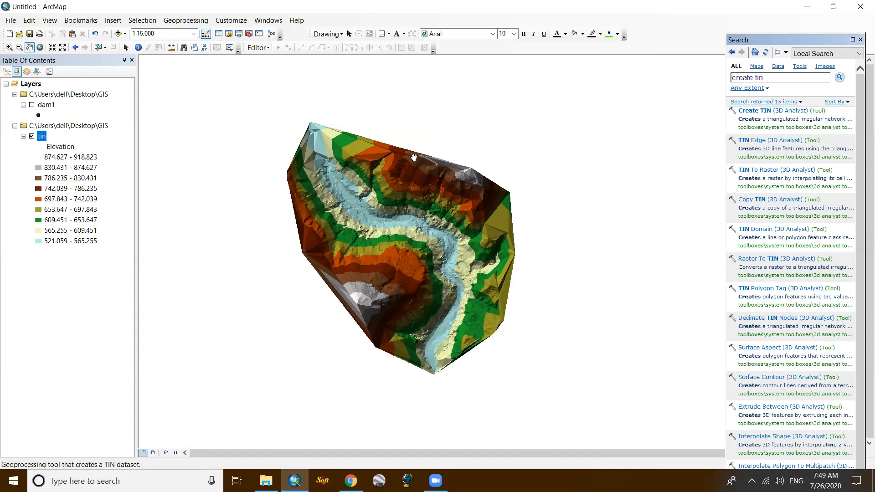
- Examine the tin layer's elevation bands and river valley at several map scales
scroll(304, 196, "up", 1)
scroll(303, 196, "down", 2)
scroll(303, 196, "down", 1)
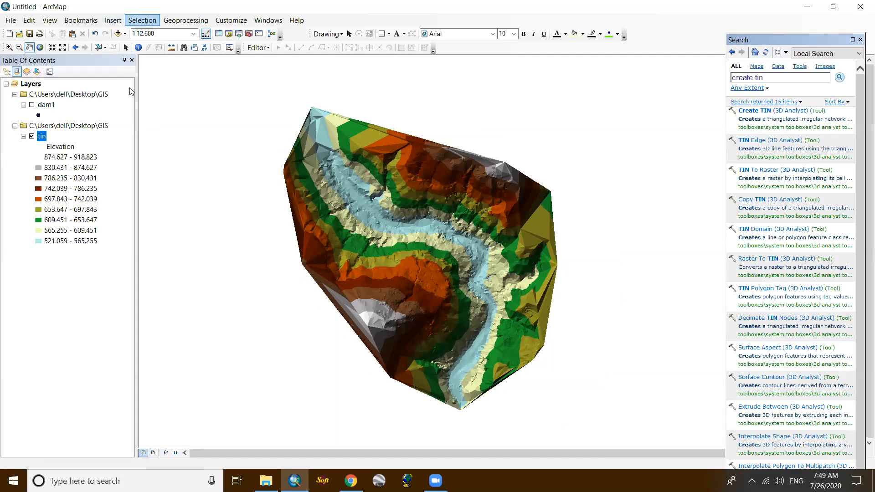
scroll(371, 195, "up", 2)
scroll(372, 195, "down", 2)
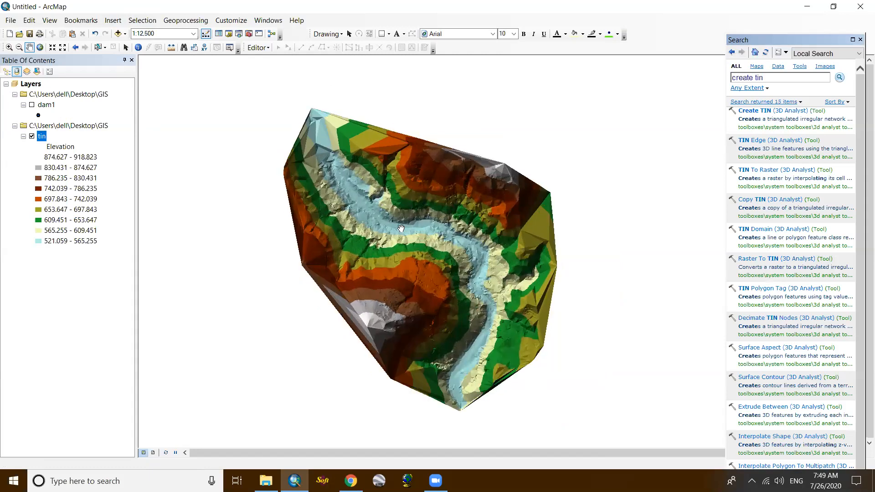
scroll(401, 236, "down", 1)
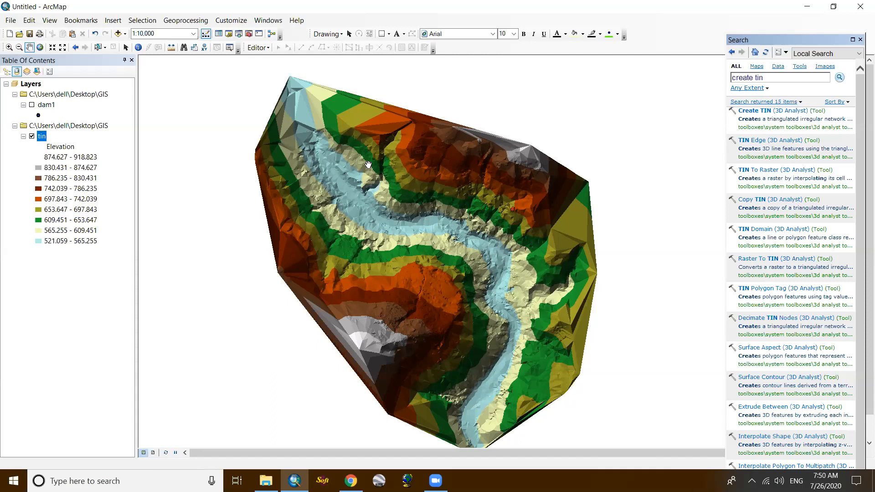
scroll(347, 182, "up", 2)
scroll(347, 181, "down", 5)
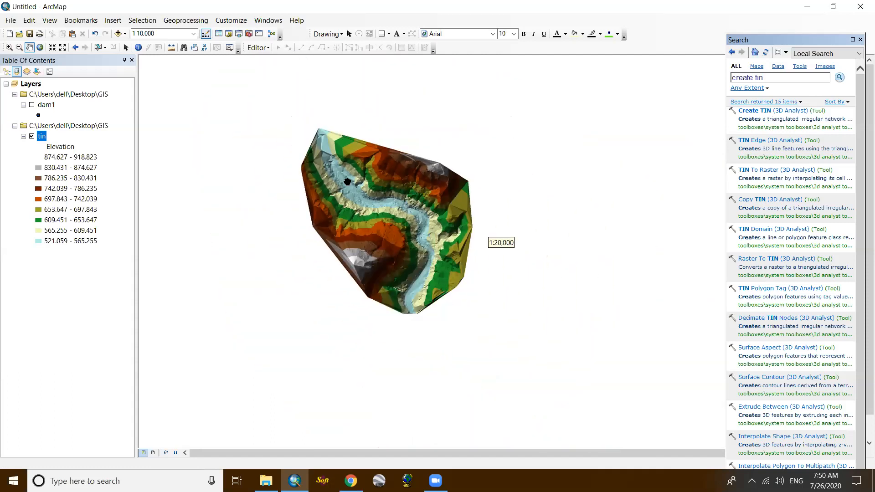
scroll(348, 182, "up", 2)
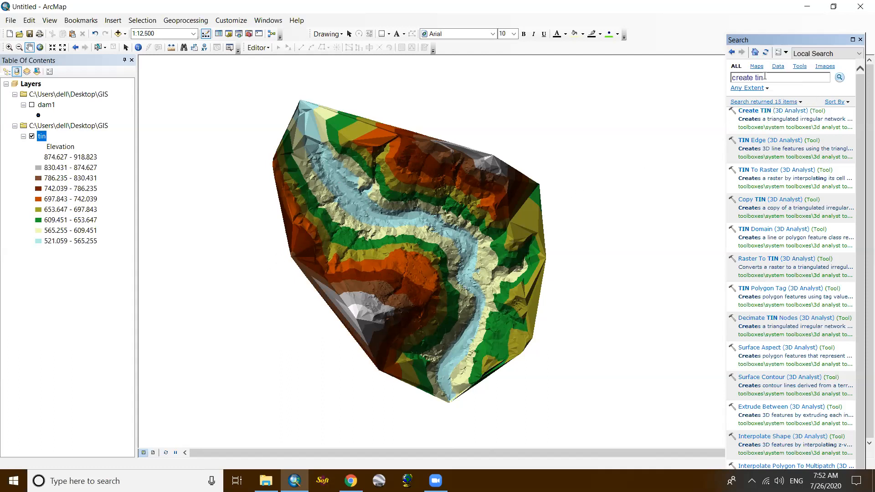
- Search for "tin to raster" and open the TIN To Raster (3D Analyst) tool
left_click_drag(766, 78, 703, 75)
type("tin to raster")
key("Return")
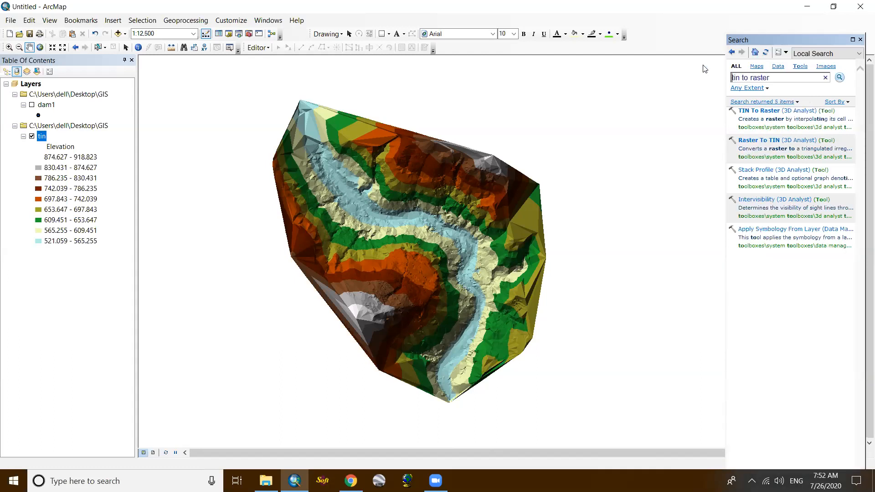
left_click(767, 112)
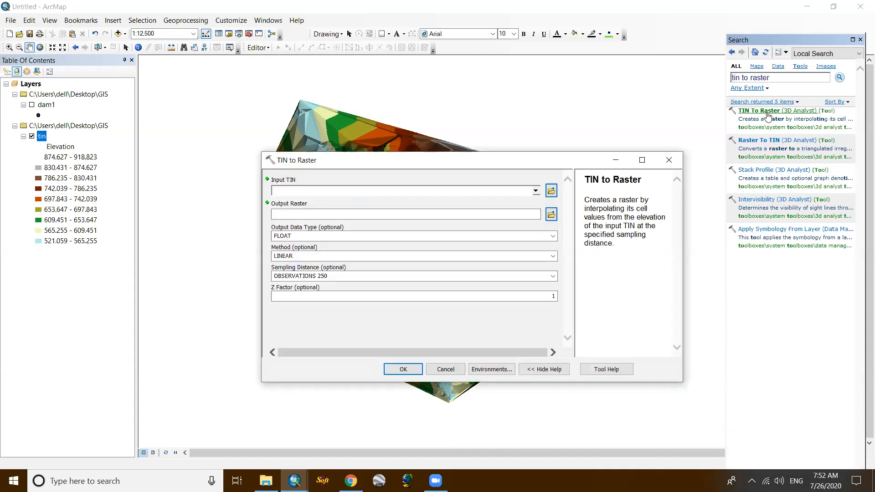
- Convert the tin surface to a raster named dem in the GIS folder
left_click(536, 191)
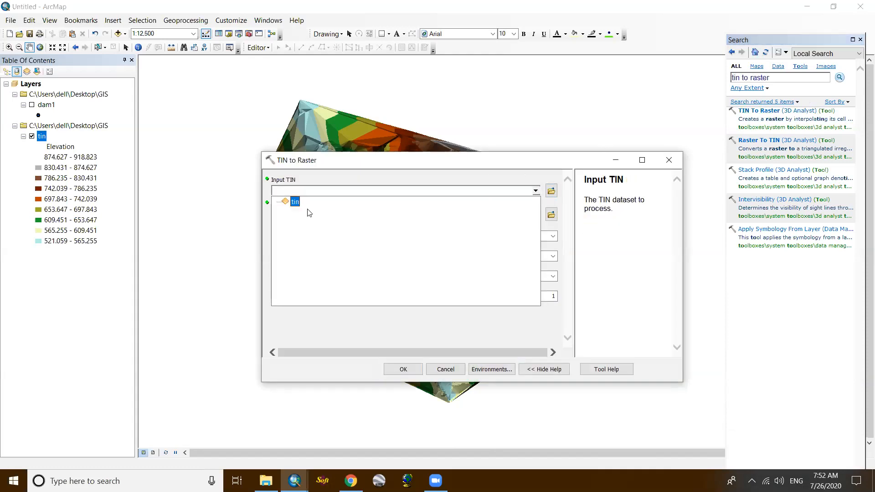
left_click(295, 201)
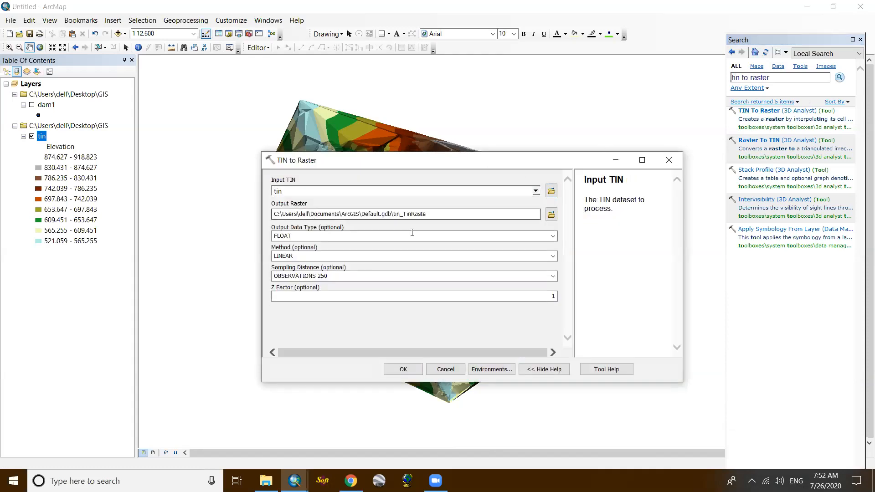
left_click(551, 214)
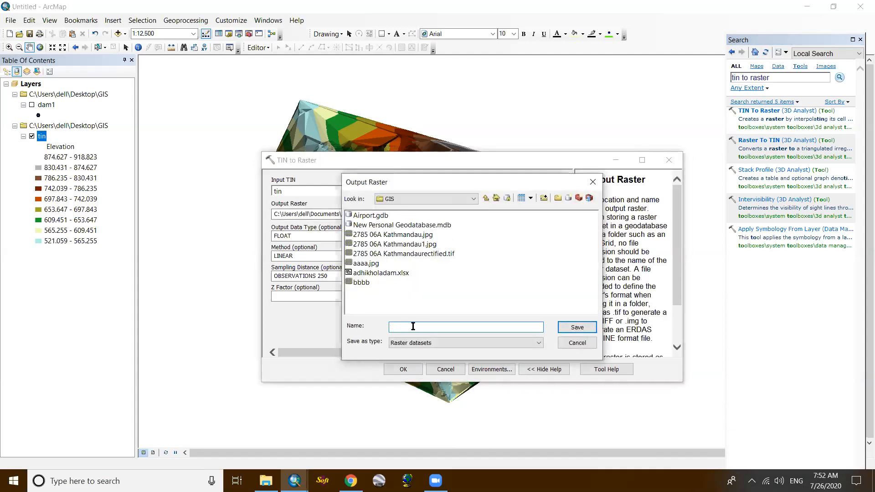
type("dem")
left_click(577, 327)
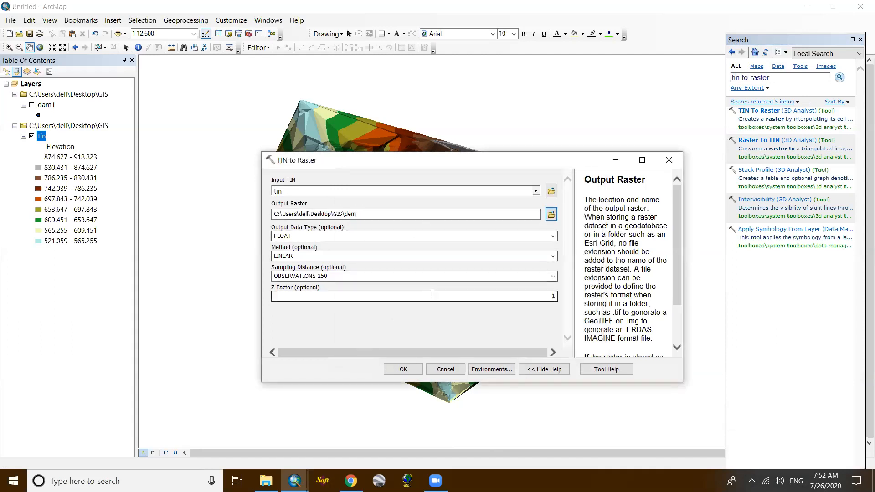
left_click(396, 367)
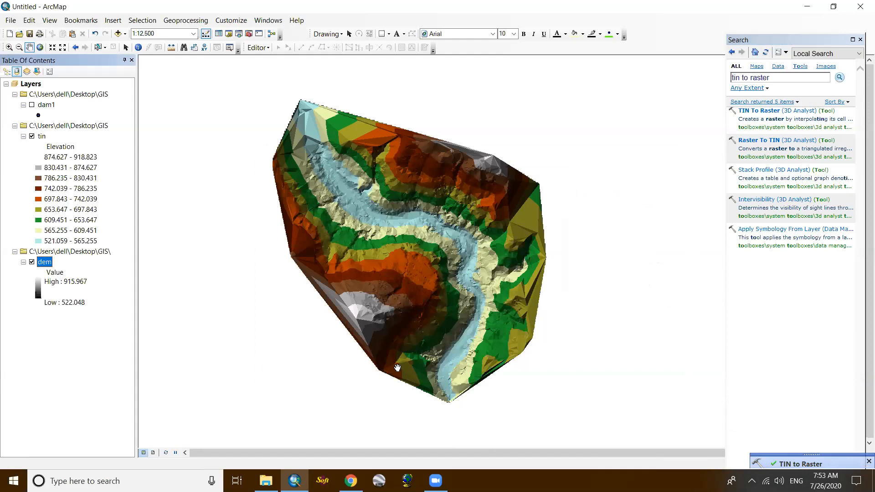
- Hide the tin layer to inspect the dem raster and display the dam1 points over it
left_click(31, 136)
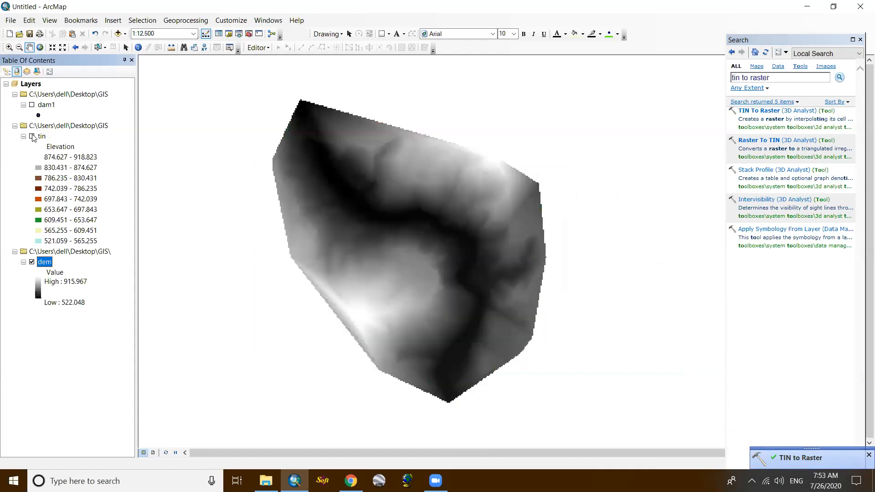
scroll(437, 210, "up", 2)
scroll(456, 201, "down", 3)
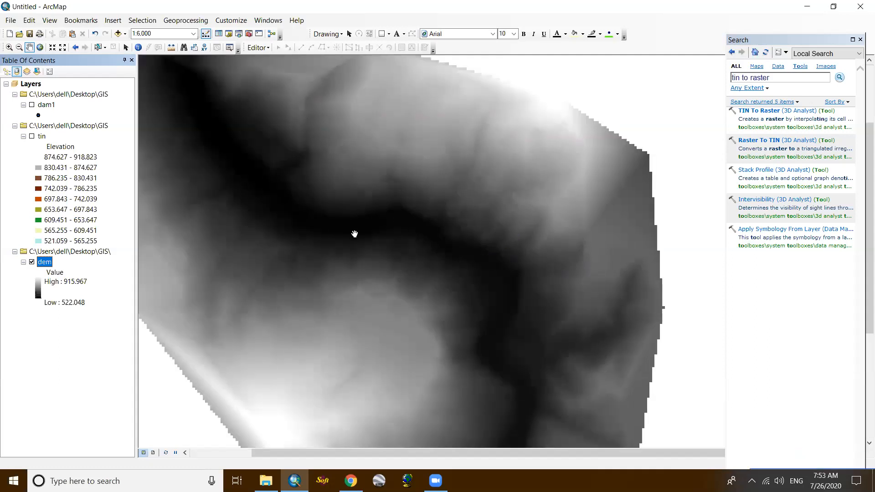
scroll(401, 201, "up", 2)
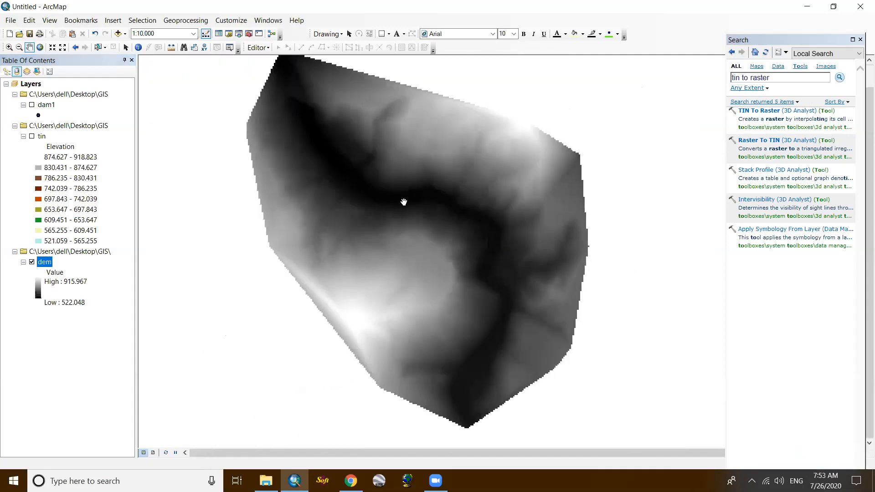
scroll(403, 202, "up", 1)
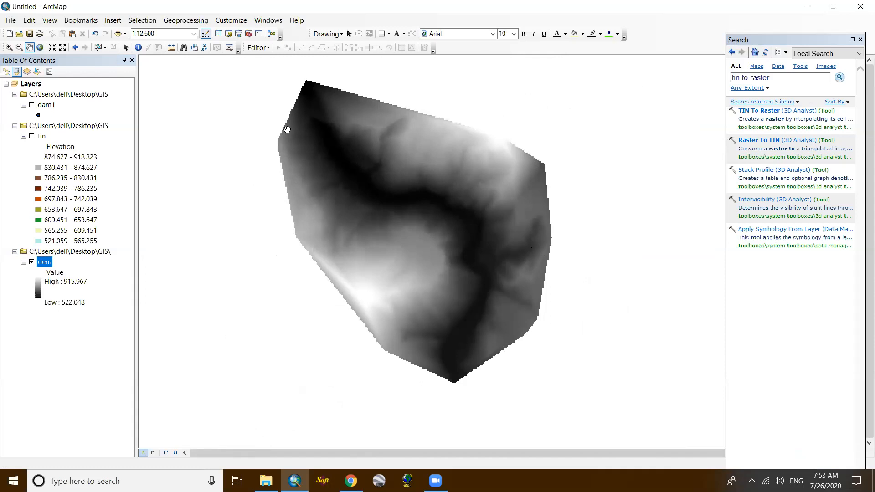
left_click(32, 106)
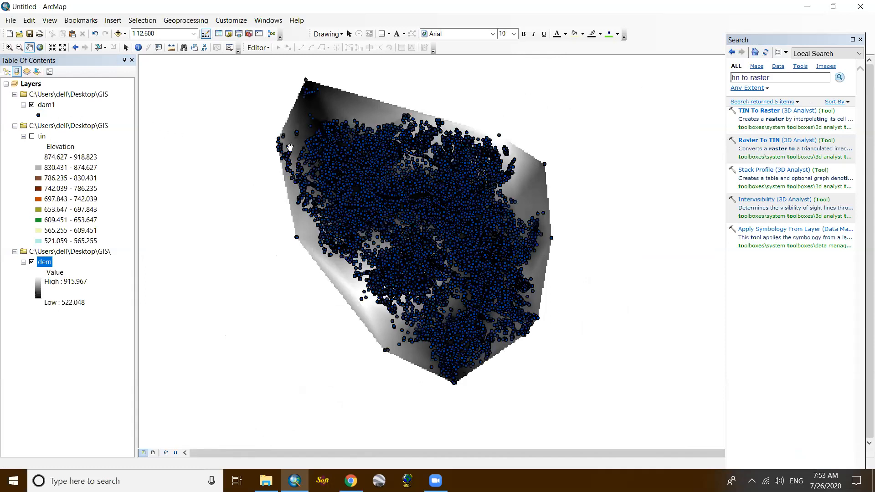
- Hide the dam1 points and inspect the dem raster's shading and river valley at several map scales
scroll(388, 165, "up", 3)
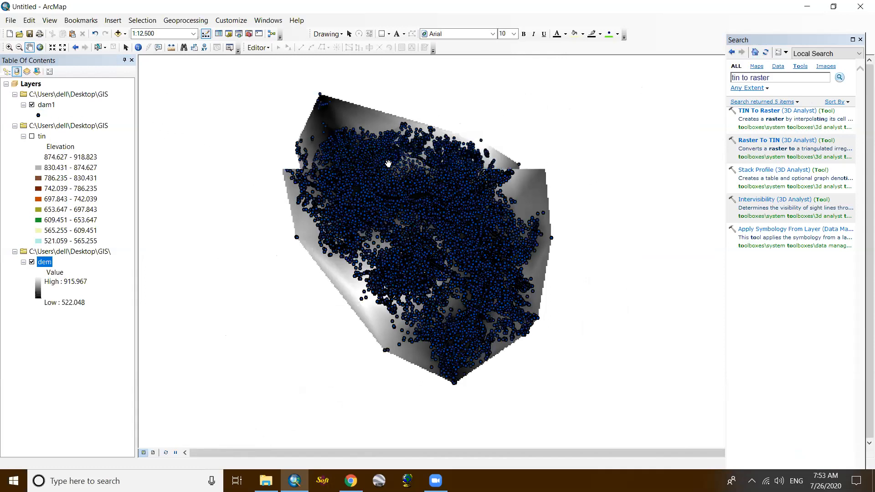
scroll(389, 164, "down", 3)
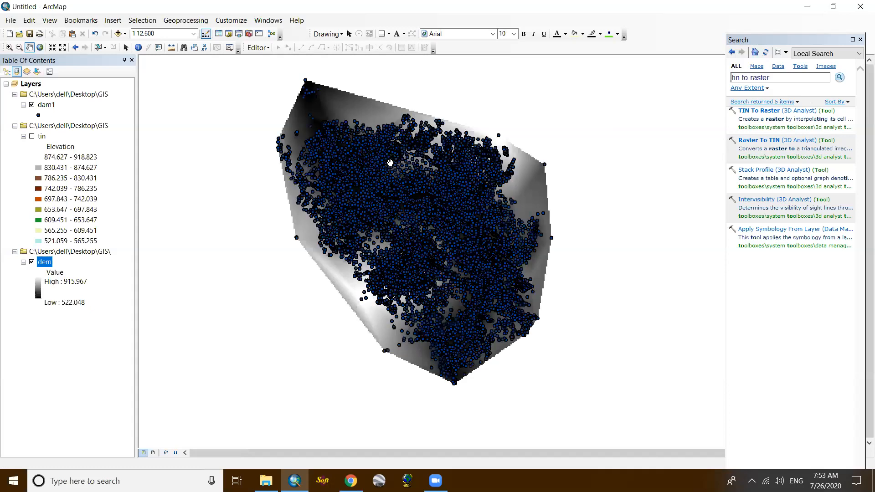
scroll(388, 164, "up", 2)
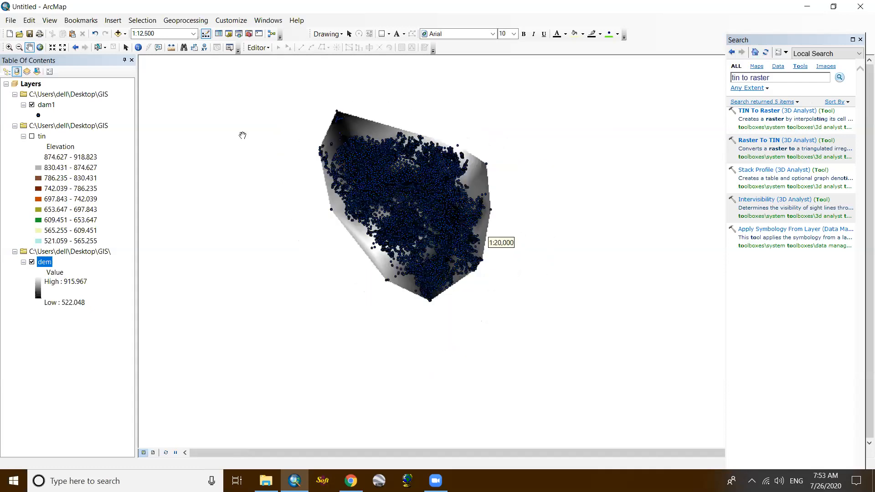
left_click(32, 105)
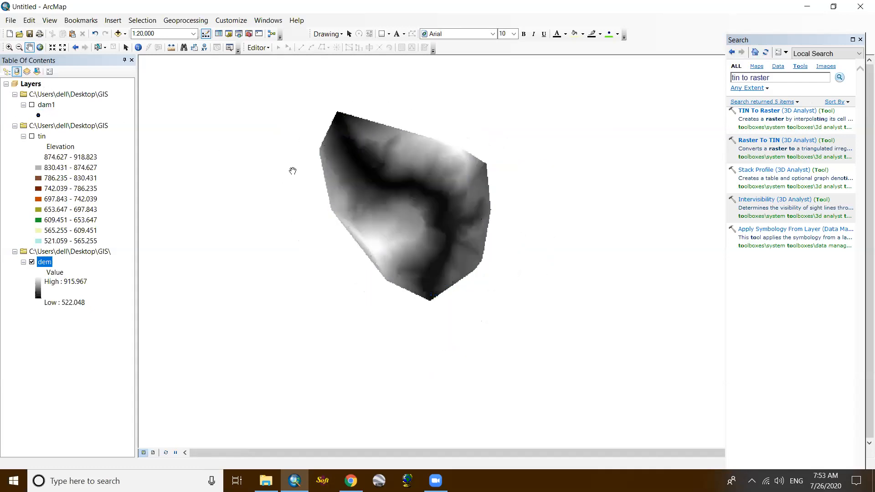
scroll(389, 203, "down", 2)
scroll(390, 202, "down", 1)
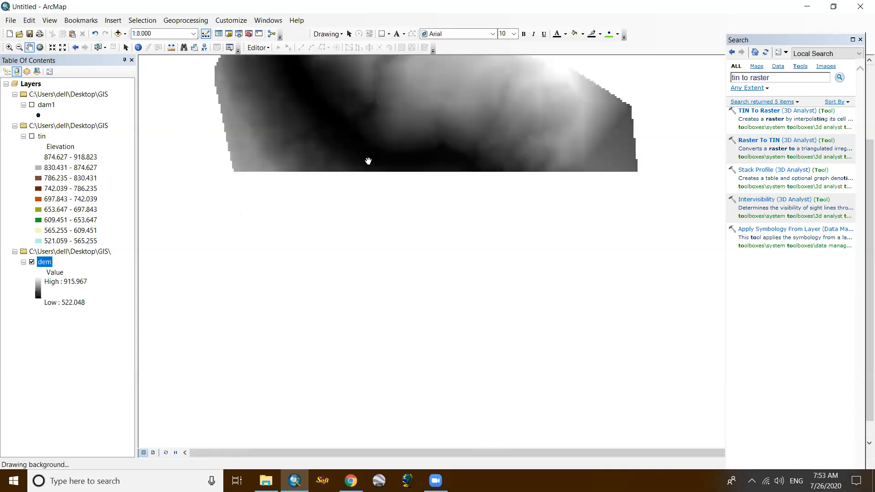
scroll(390, 202, "up", 2)
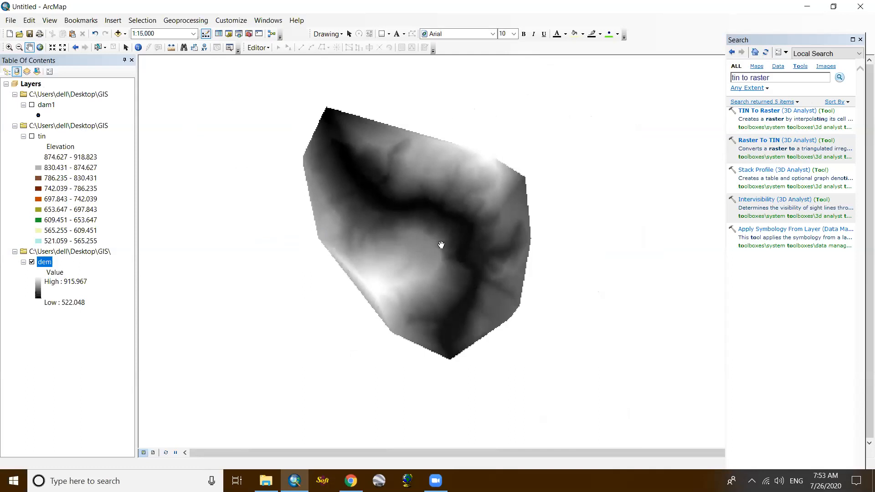
scroll(456, 217, "up", 1)
scroll(456, 216, "down", 2)
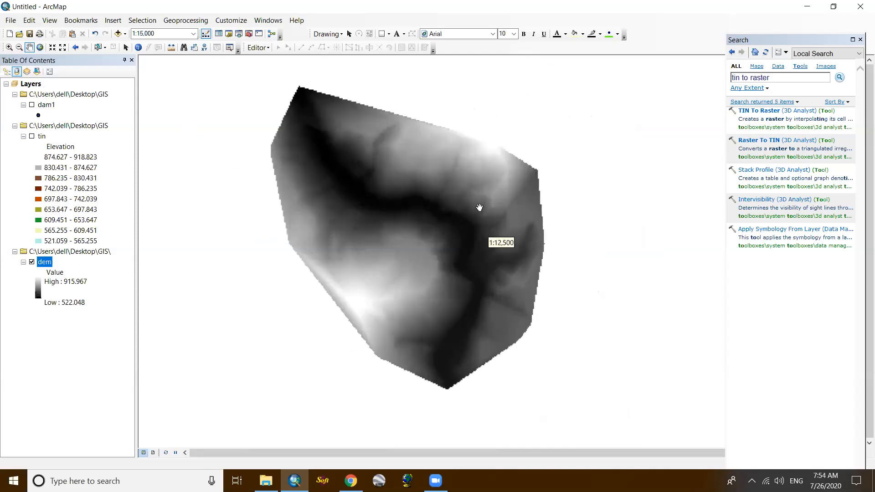
- Search for "contour" and open the Contour (3D Analyst) tool
left_click(773, 78)
type("contour")
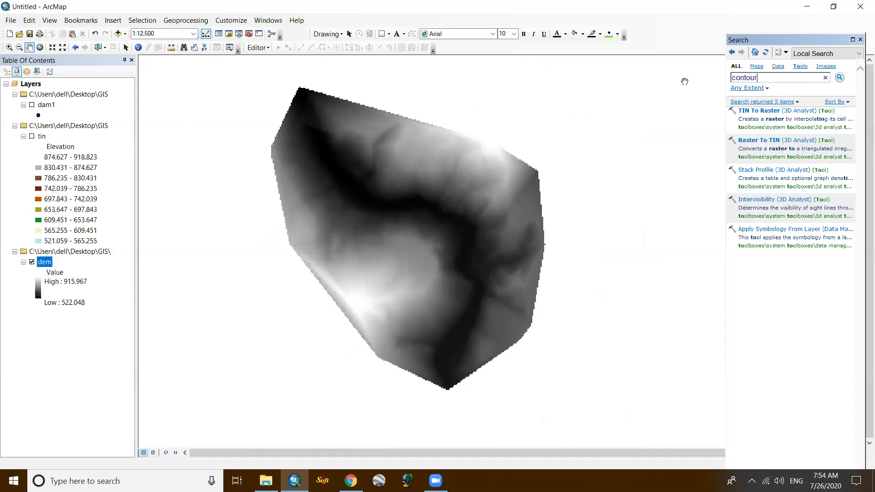
key("Return")
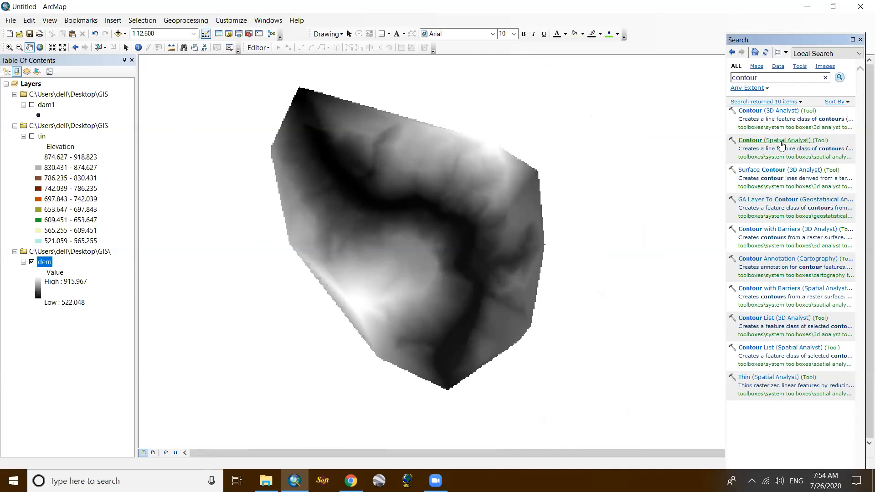
left_click(775, 112)
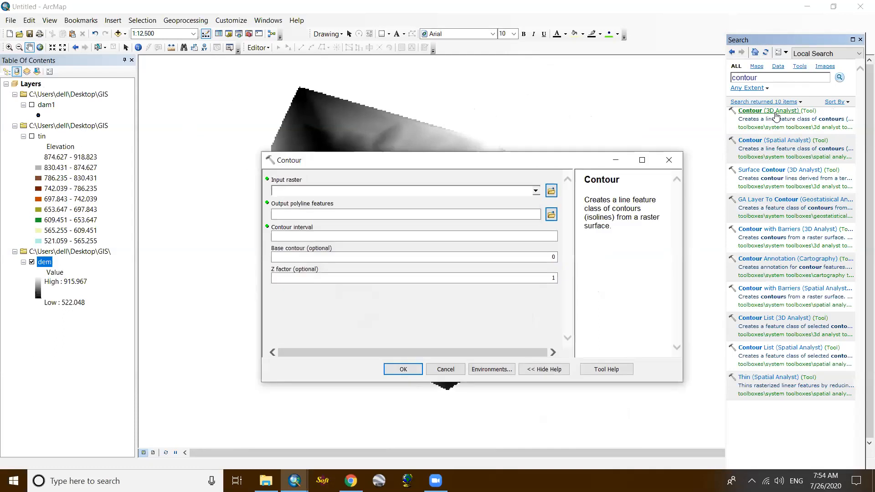
- Generate contours from the dem raster at an interval of 1, saving them as contour.shp in the GIS folder
left_click(536, 190)
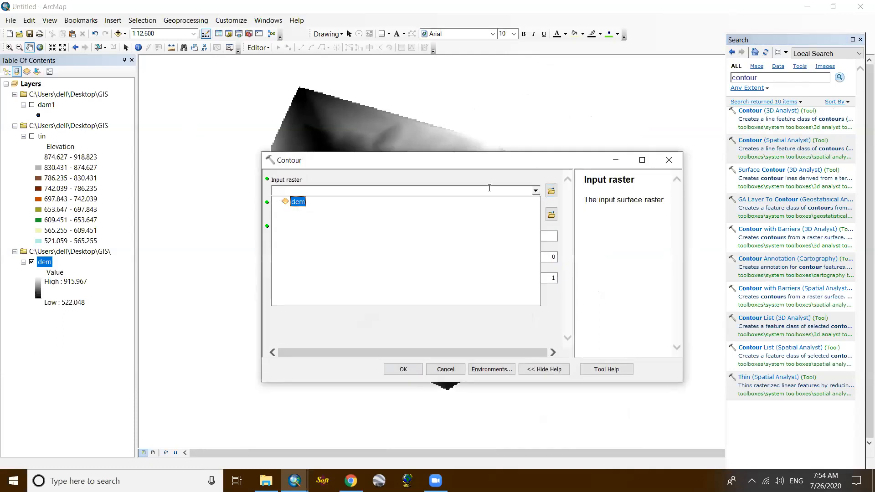
left_click(296, 206)
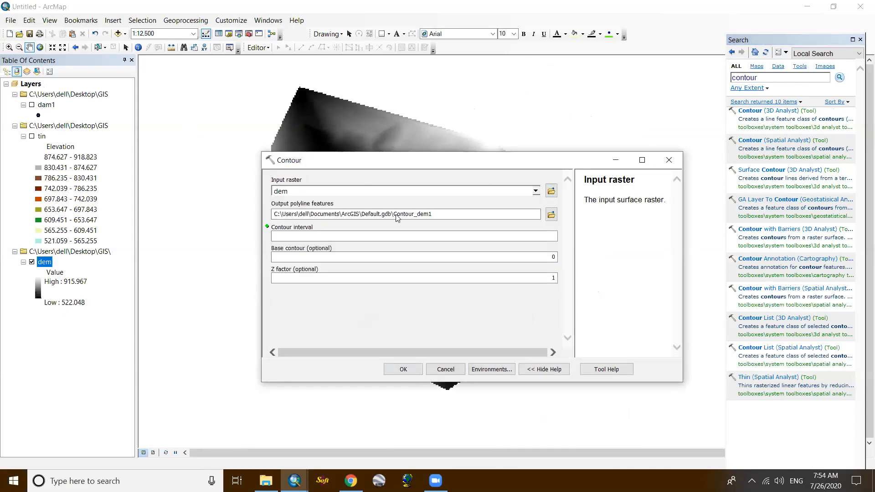
left_click(550, 218)
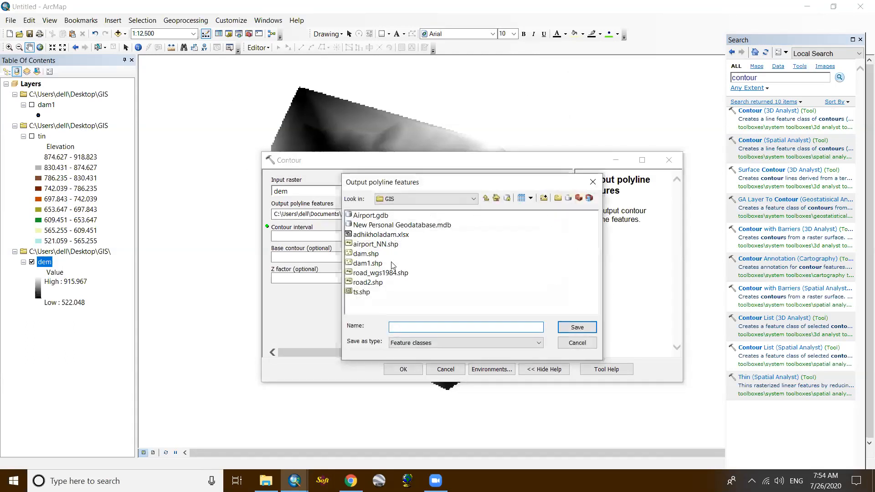
type("contour")
left_click(586, 329)
left_click(509, 238)
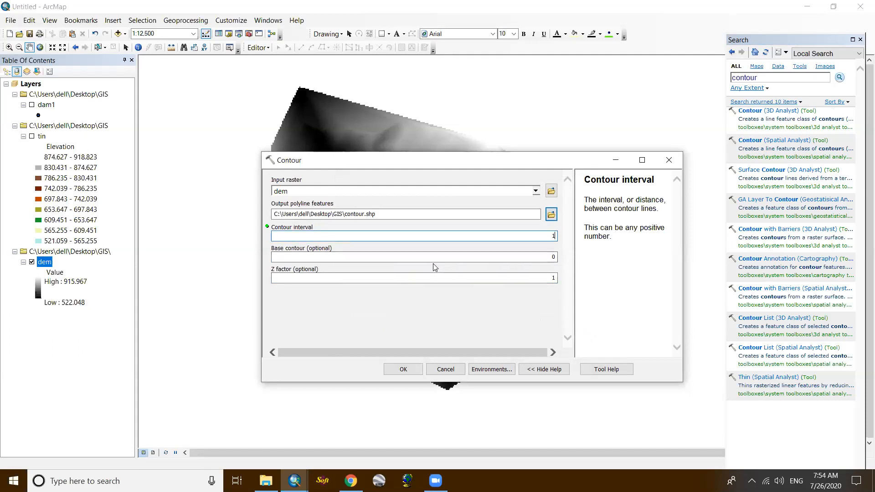
left_click(403, 371)
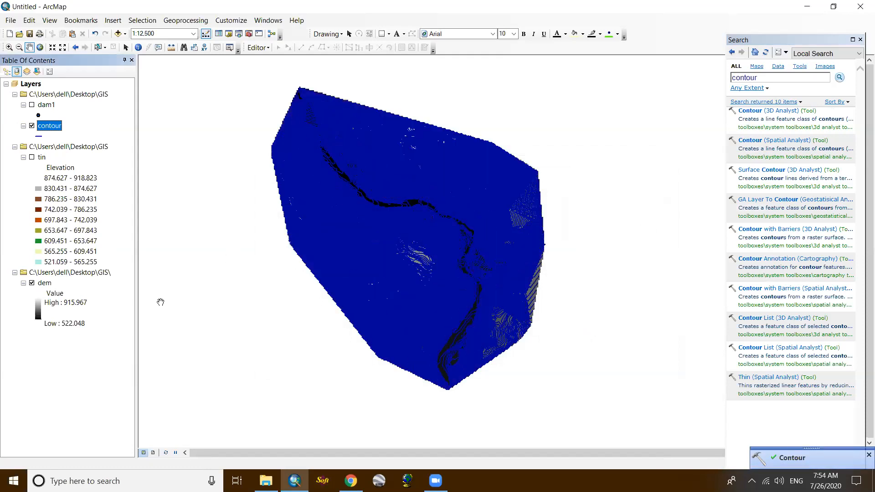
- Hide the dem raster and examine the contour lines along the river valley and the survey area's western edge
left_click(33, 283)
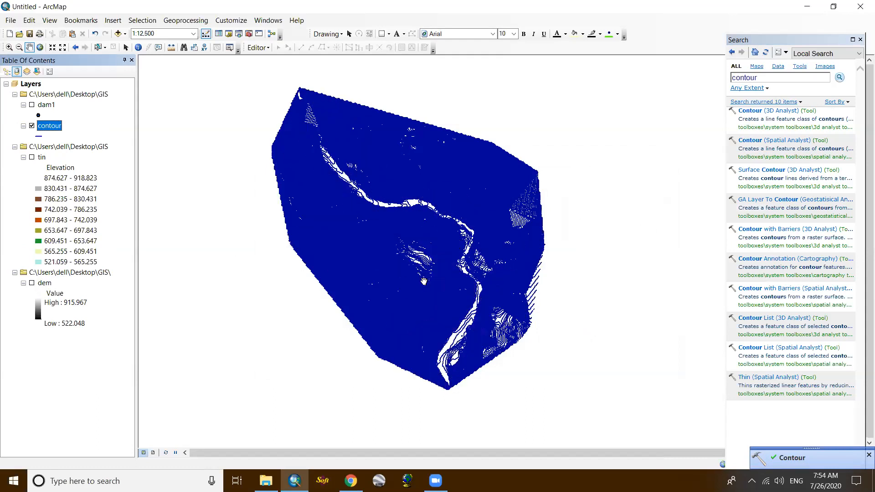
scroll(347, 188, "up", 3)
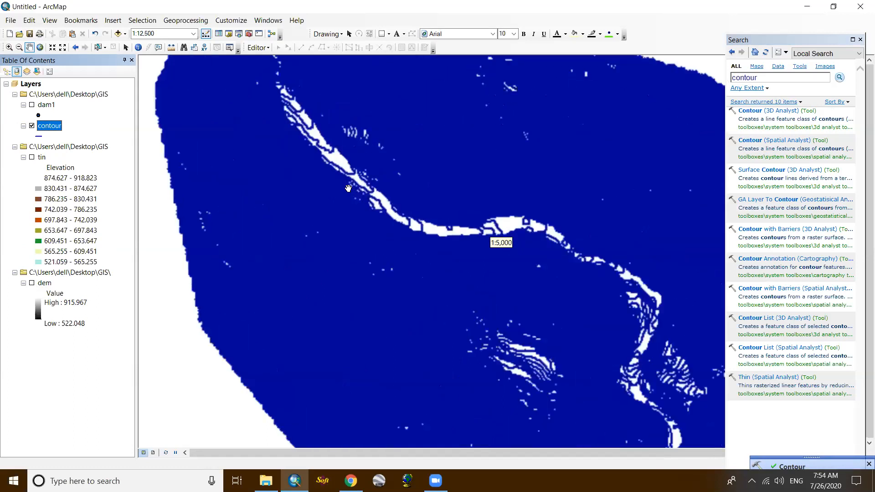
scroll(349, 188, "up", 3)
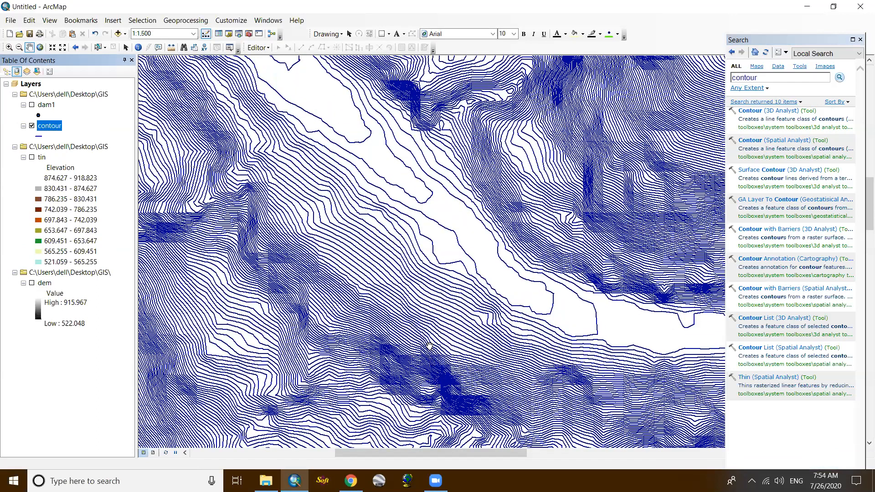
left_click_drag(461, 139, 474, 294)
left_click_drag(316, 302, 315, 371)
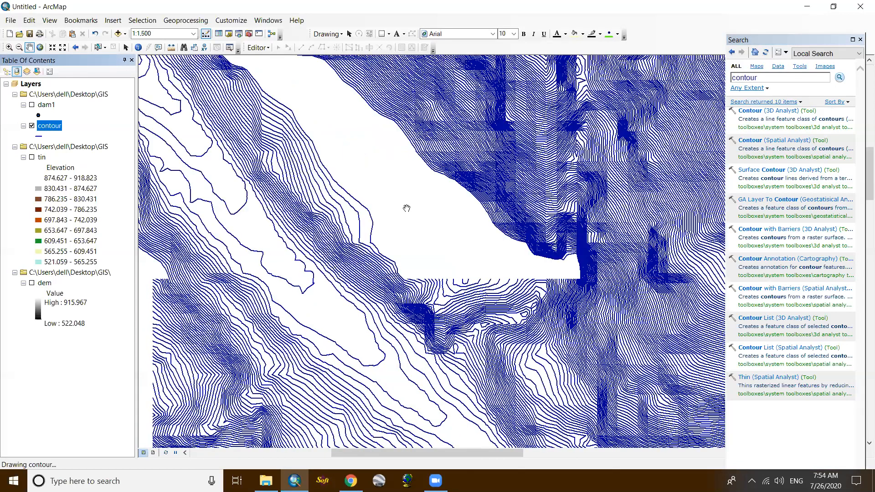
left_click_drag(421, 111, 455, 370)
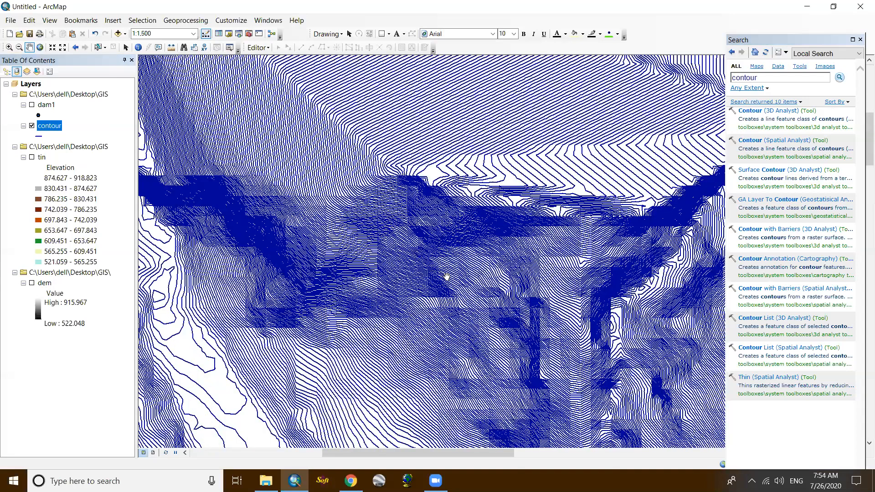
left_click_drag(179, 290, 447, 276)
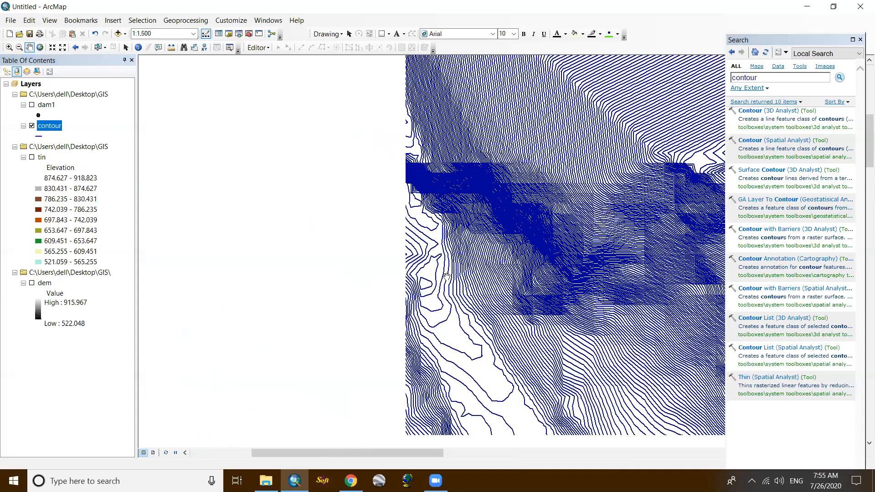
scroll(346, 249, "up", 2)
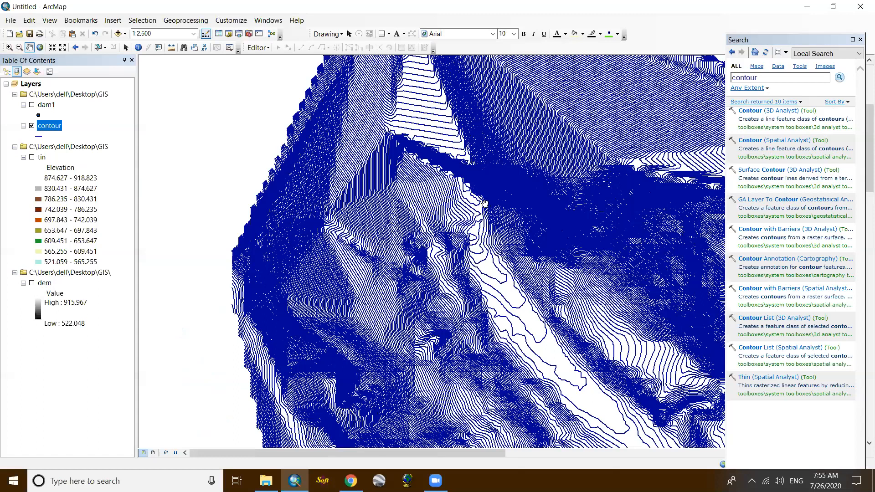
scroll(506, 198, "up", 2)
left_click_drag(368, 232, 243, 217)
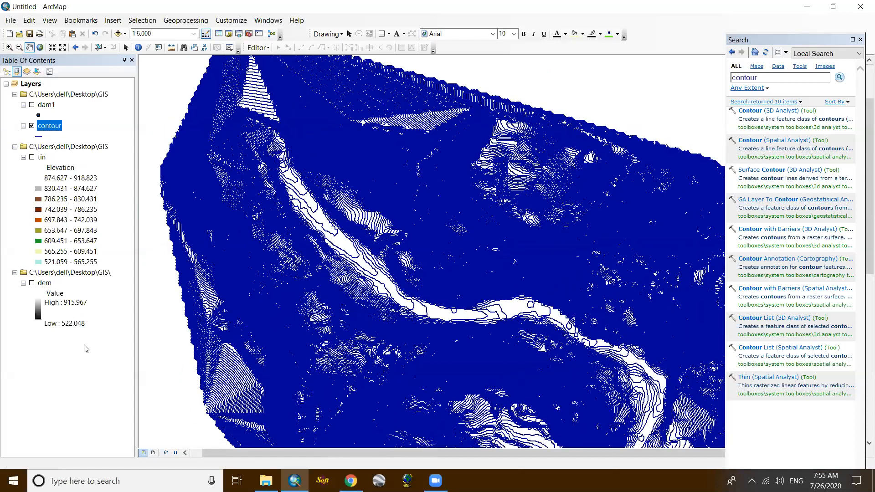
- Review the elevations in the CONTOUR field of the contour layer's attribute table
left_click(111, 350)
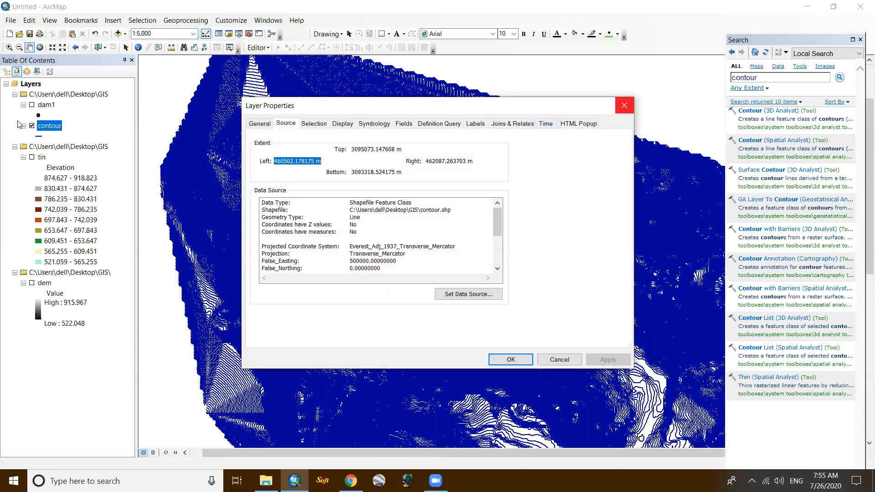
key("Escape")
right_click(55, 128)
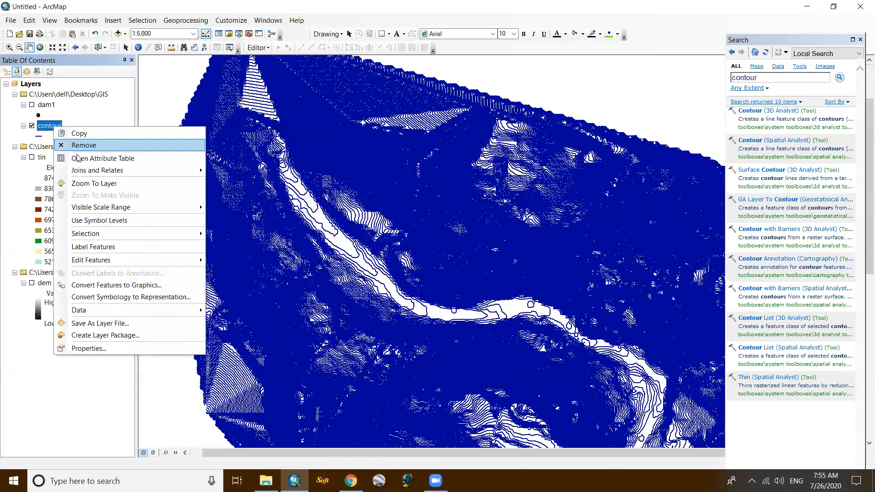
left_click(79, 158)
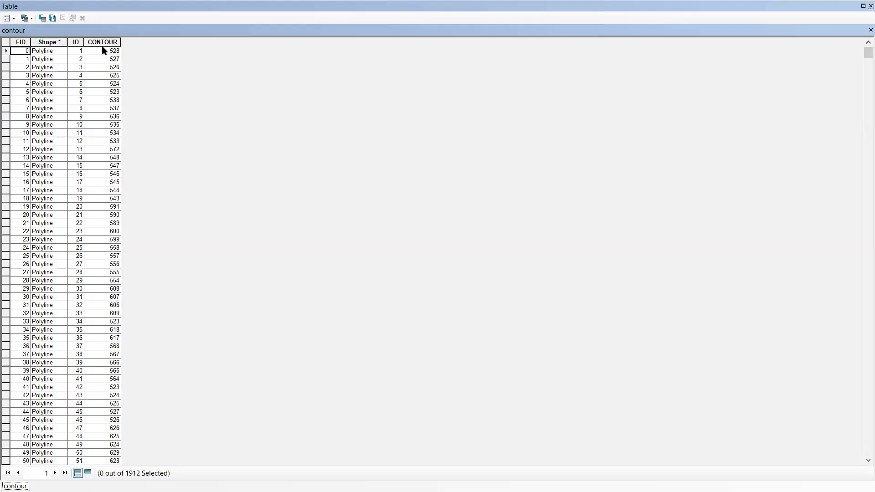
scroll(103, 133, "down", 2)
scroll(106, 135, "down", 11)
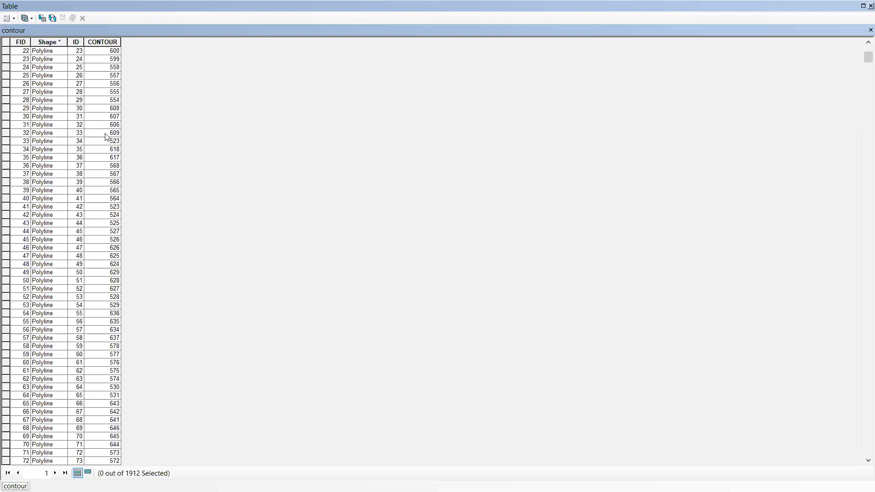
scroll(114, 157, "up", 13)
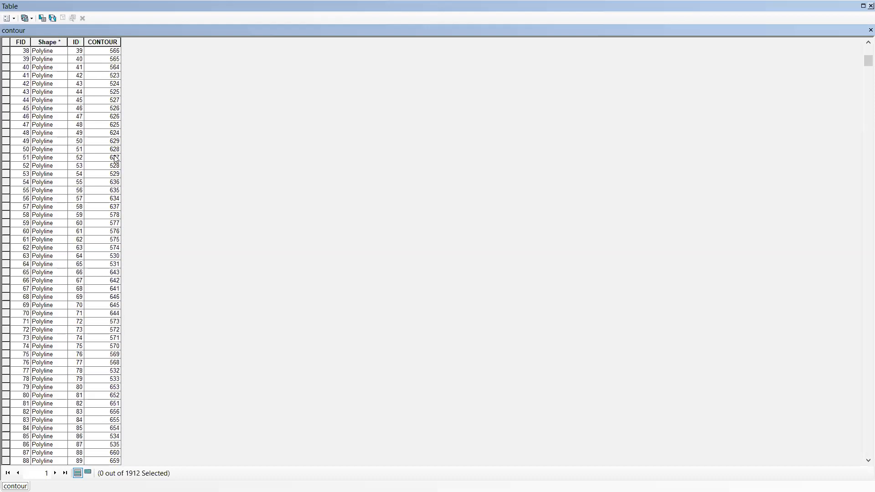
scroll(125, 153, "up", 2)
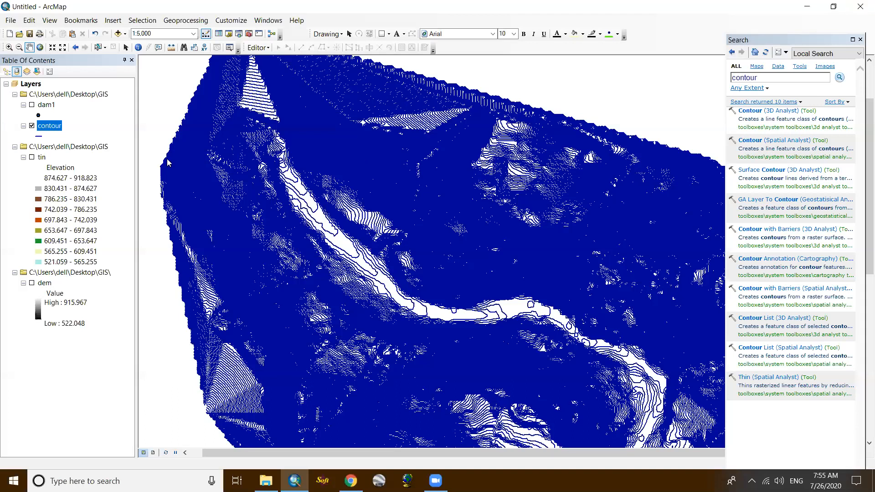
- Turn on feature labelling in the contour layer's properties, using CONTOUR as the label field
scroll(357, 233, "up", 1)
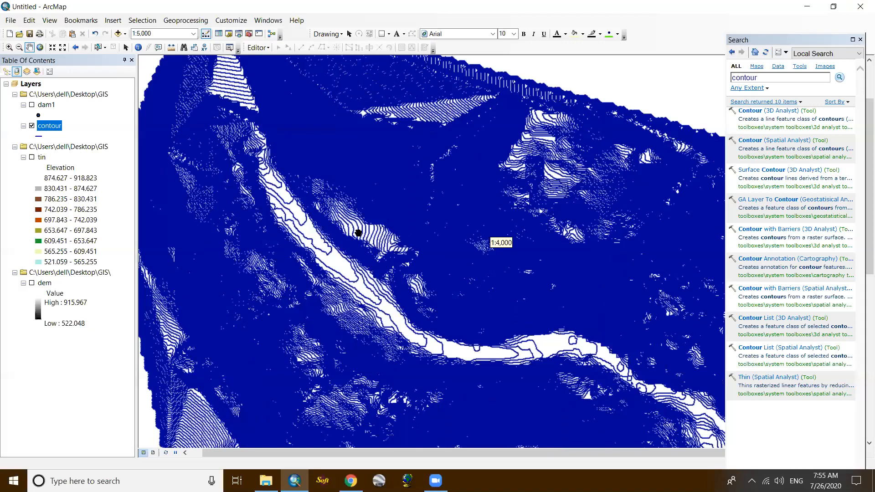
scroll(375, 225, "up", 1)
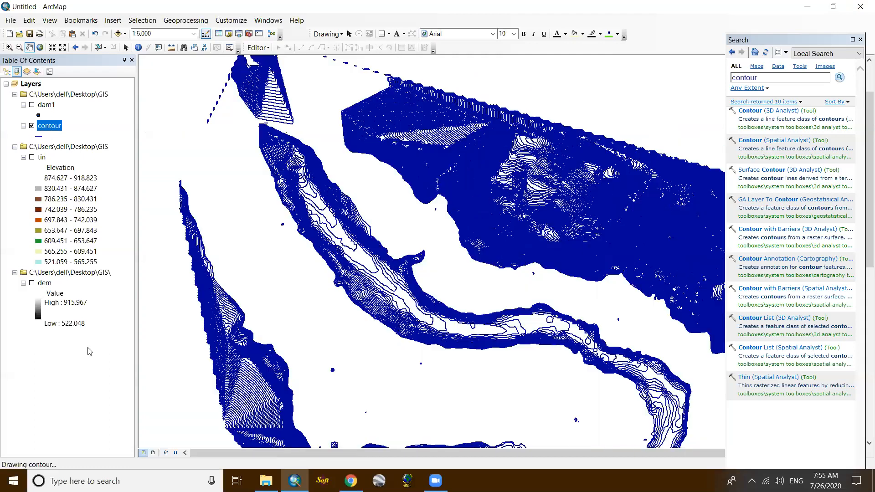
right_click(49, 126)
key("Down")
key("Return")
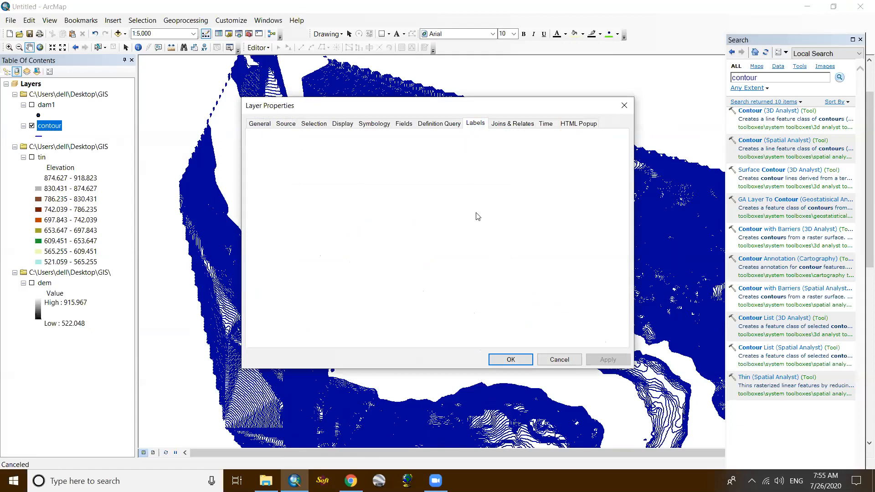
left_click(357, 212)
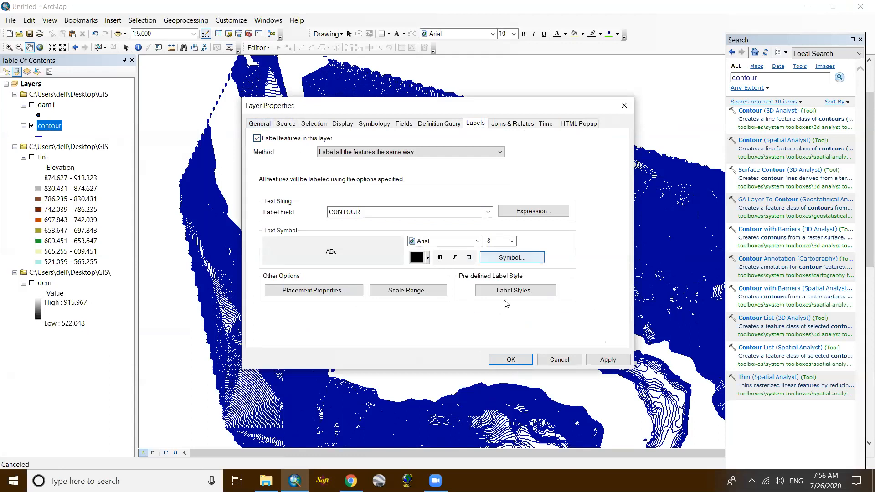
- Set the contour labels' placement position to On the line only, without Above, and apply the label settings to the layer
left_click(516, 292)
left_click(539, 124)
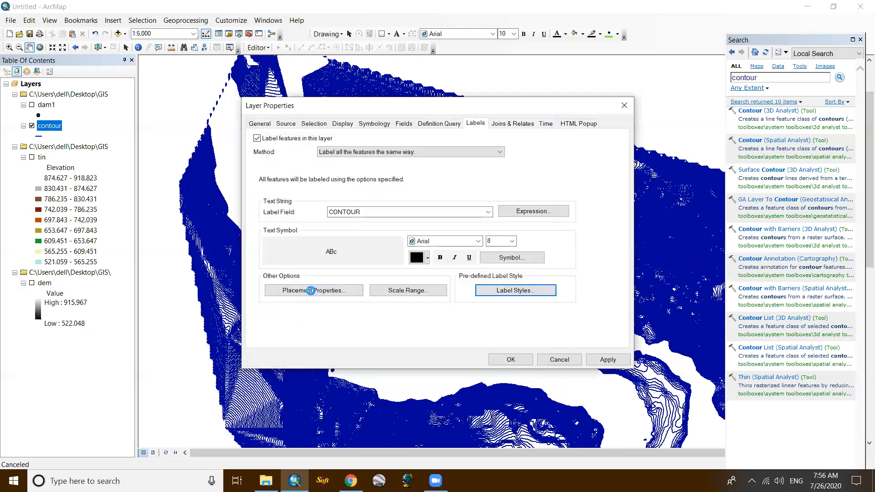
left_click(311, 290)
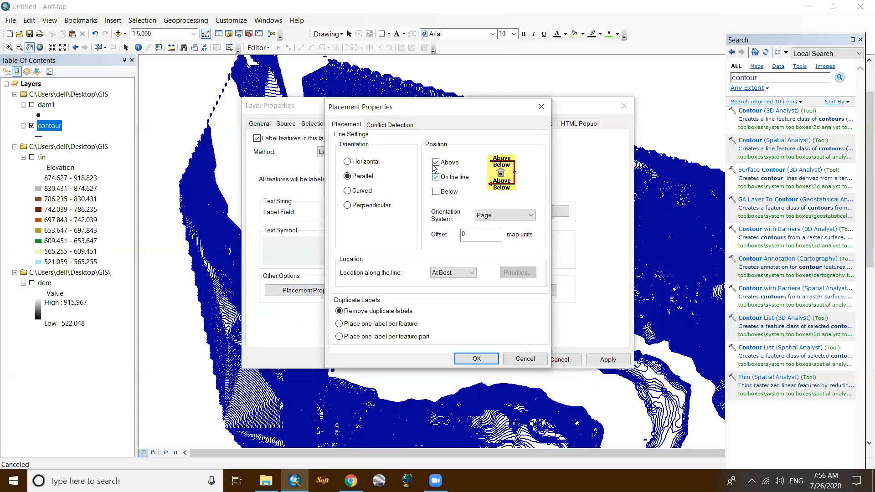
left_click(436, 163)
left_click(435, 177)
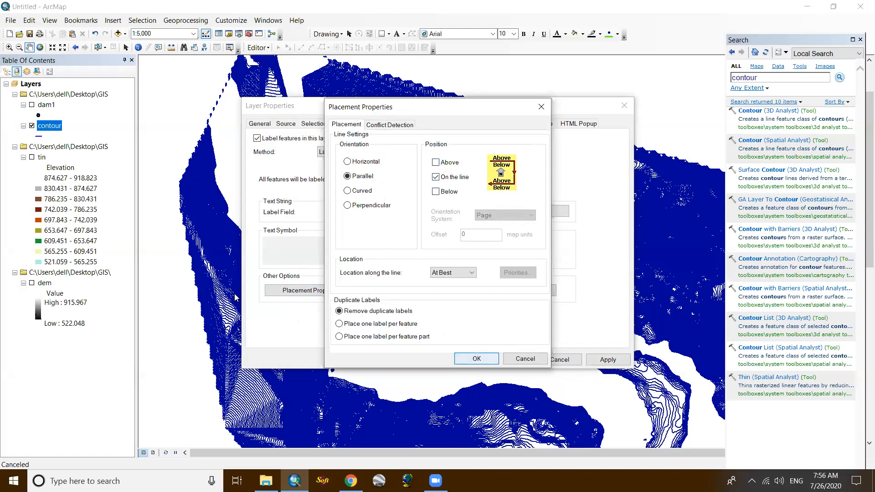
left_click(476, 358)
left_click(506, 359)
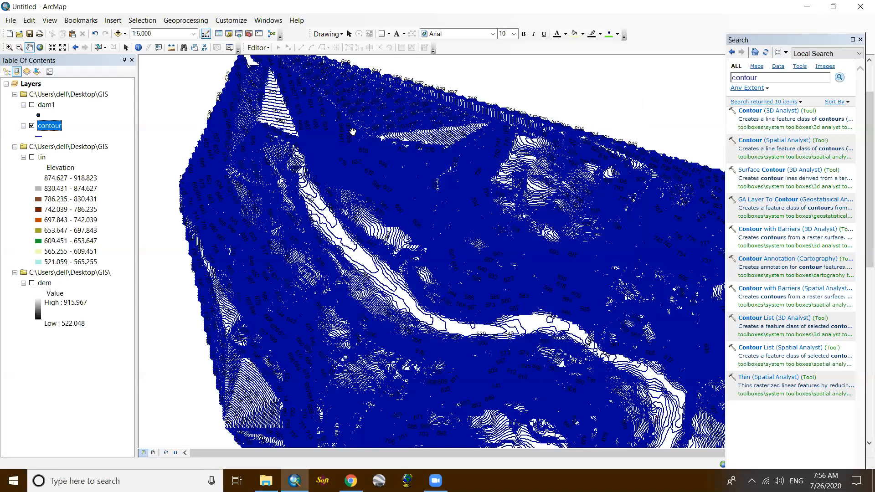
- Examine the elevation labels on the contour lines at several scales, from the whole river valley to individual lines
scroll(337, 126, "down", 1)
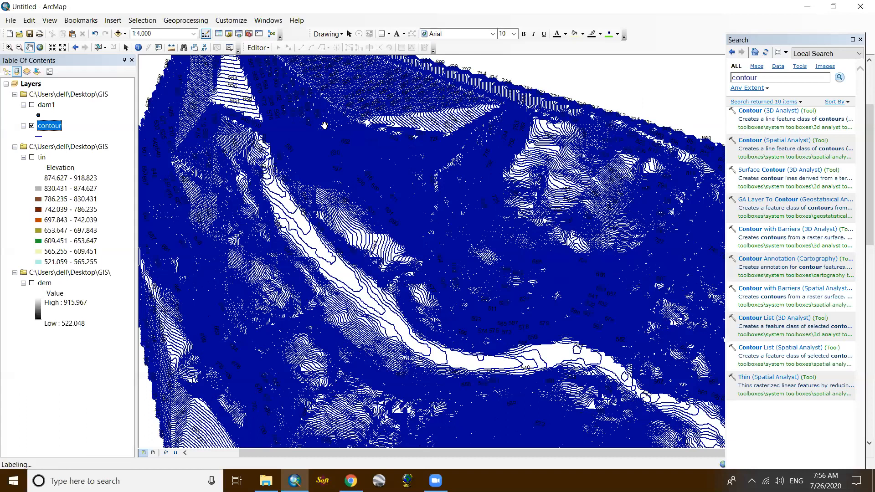
scroll(427, 218, "down", 1)
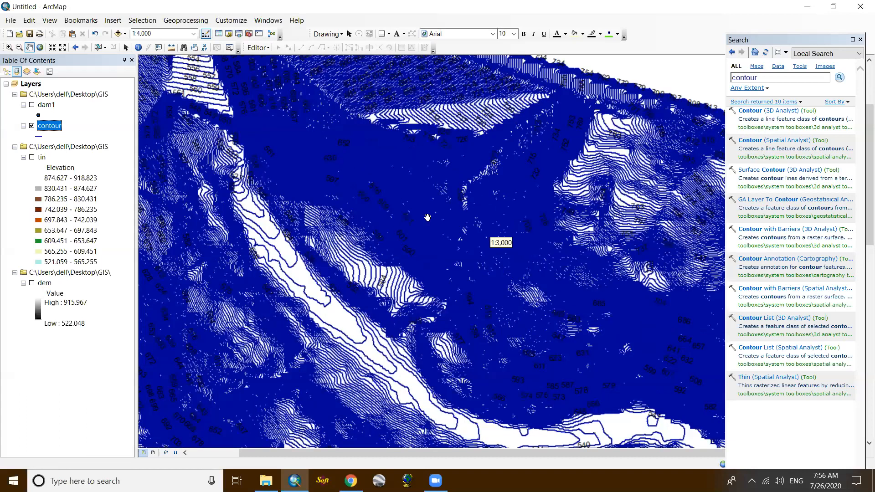
scroll(427, 215, "down", 4)
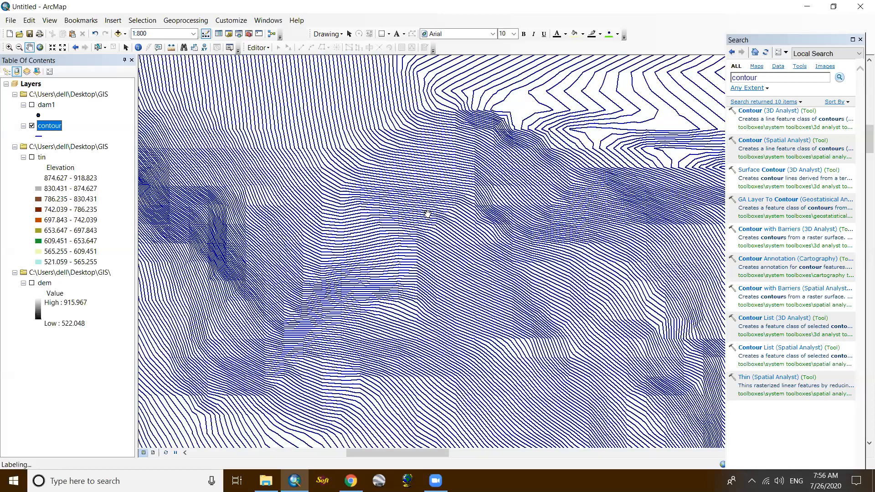
scroll(367, 234, "down", 4)
scroll(368, 234, "down", 2)
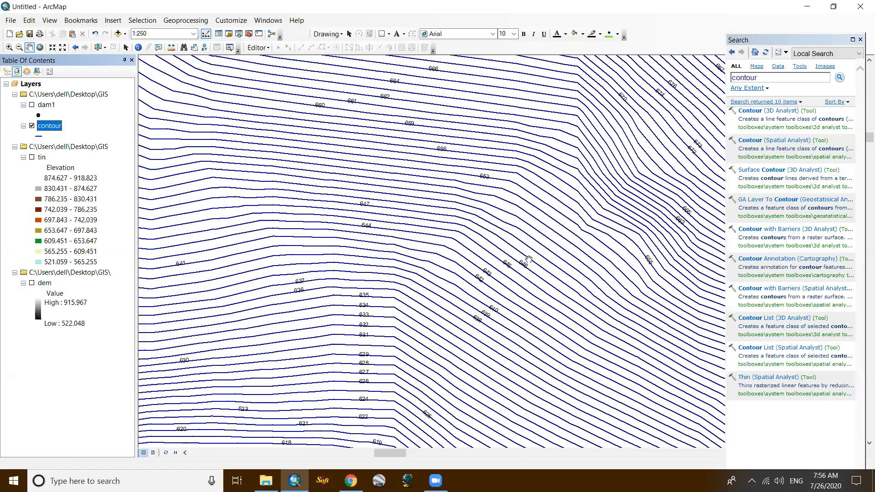
scroll(412, 212, "down", 2)
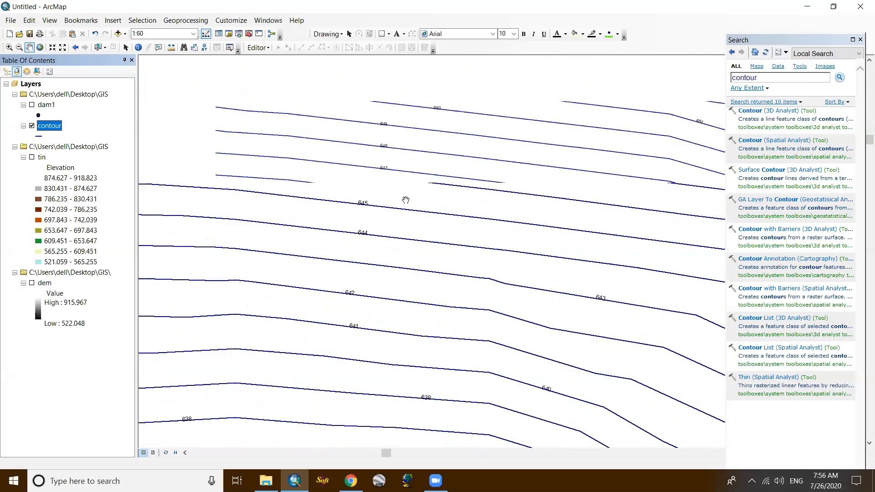
scroll(403, 181, "up", 2)
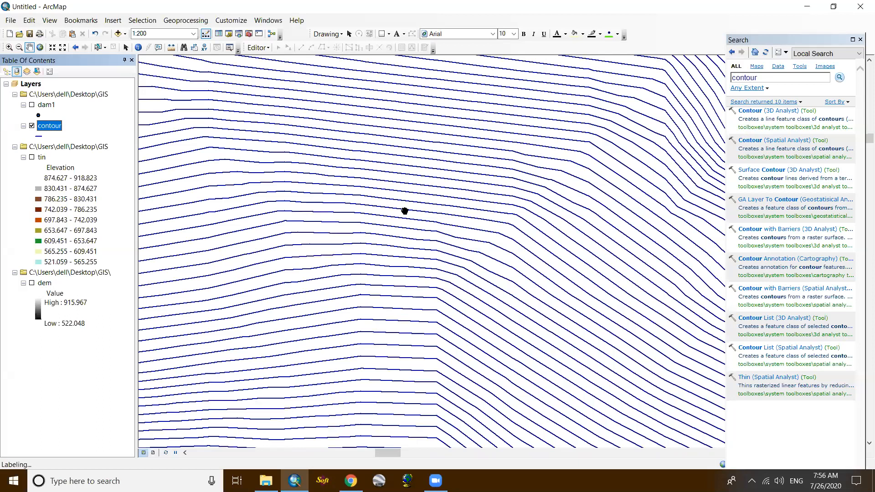
scroll(404, 211, "up", 4)
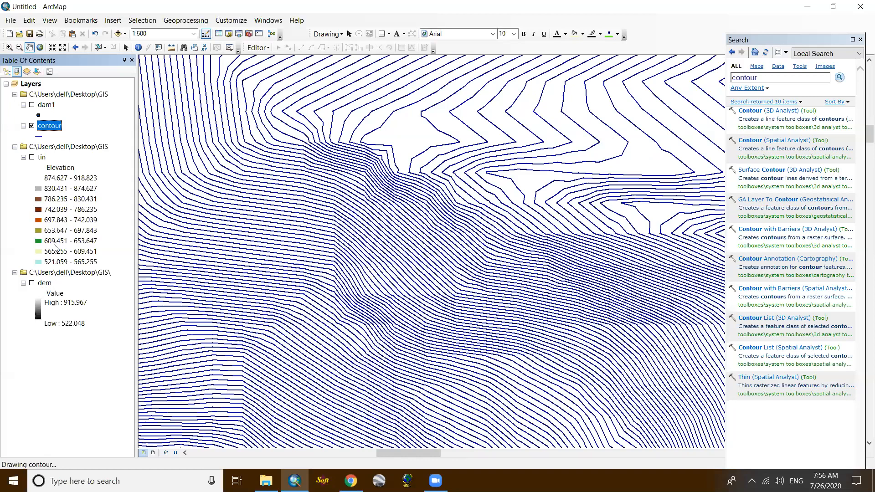
- Turn off feature labelling for the contour layer
right_click(45, 126)
left_click(60, 248)
- Search the tools for smooth and open the Smooth Line cartography tool
left_click(773, 81)
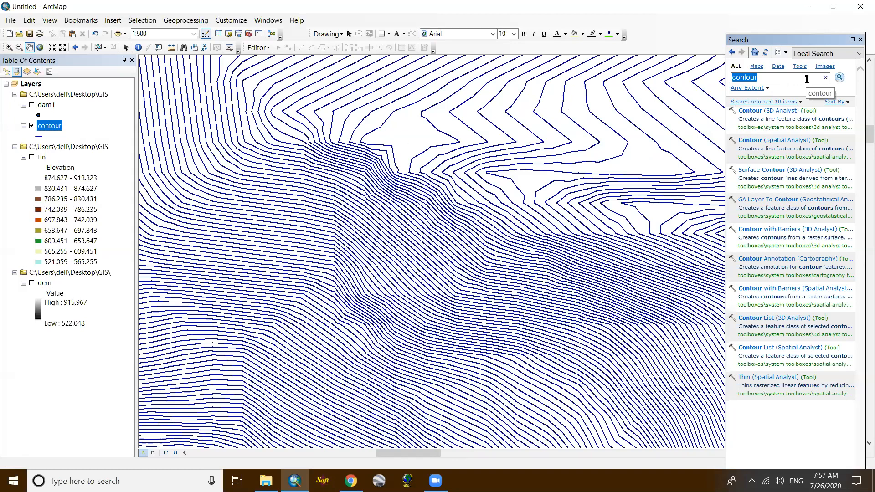
type("smooth")
key("Return")
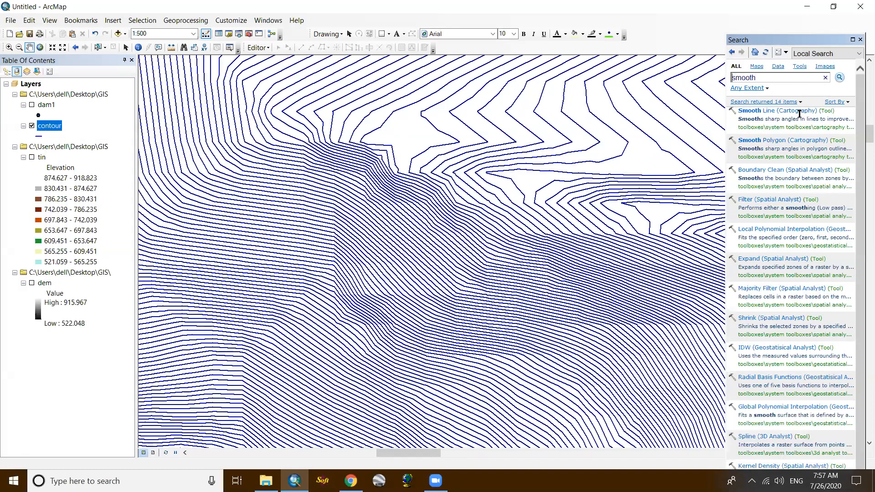
left_click(793, 113)
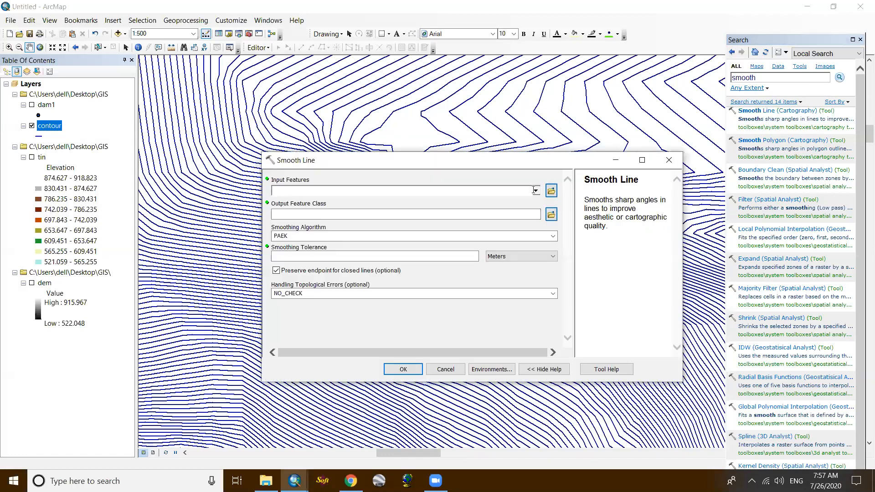
- Smooth the contour layer with the PAEK algorithm and a 0.1 meter tolerance, saving it as contour_smooth.shp in the GIS folder
left_click(535, 190)
left_click(302, 203)
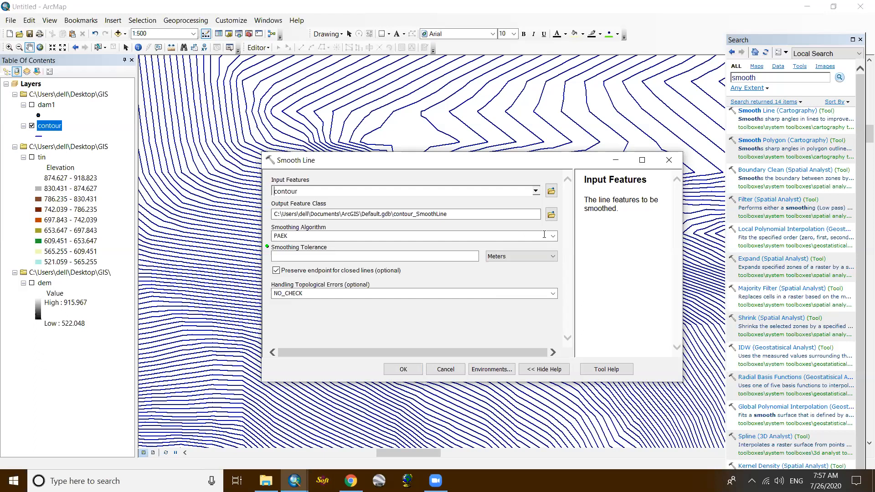
left_click(552, 216)
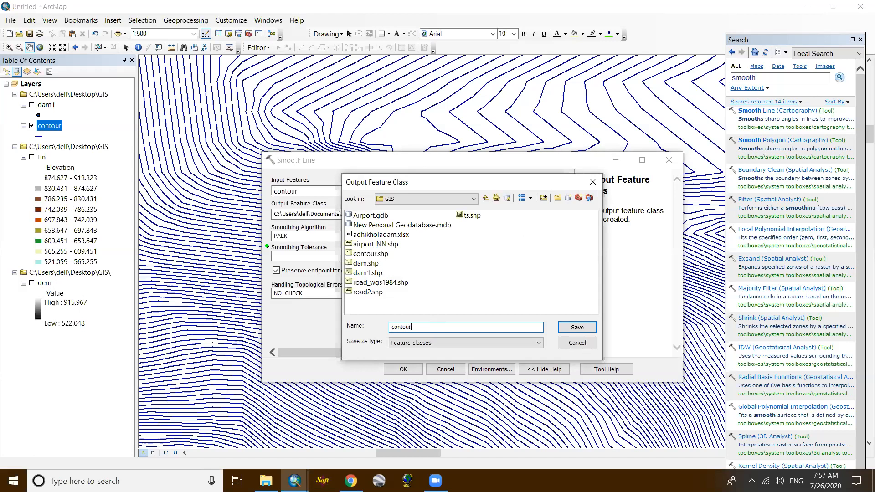
type("contour_smooth")
left_click(574, 327)
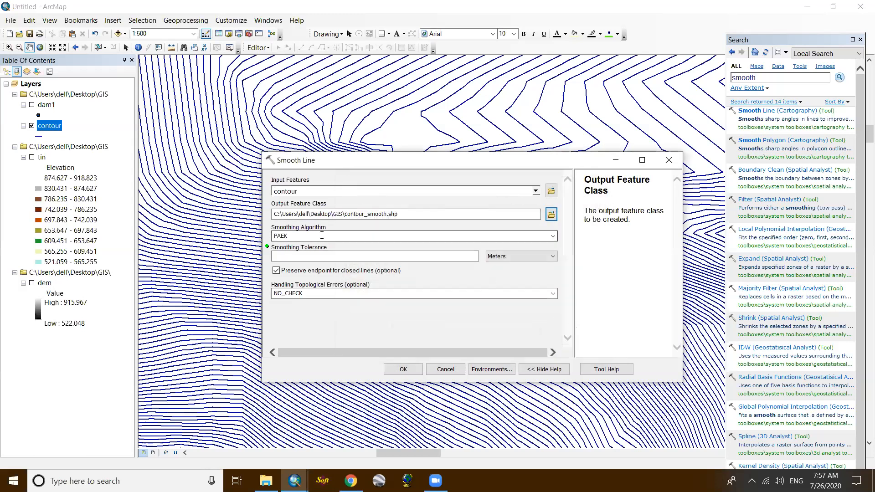
left_click(392, 257)
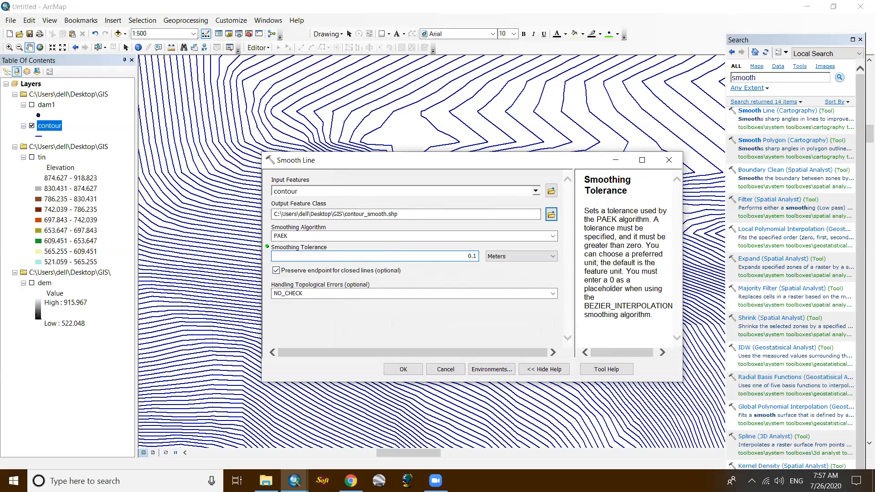
left_click(402, 368)
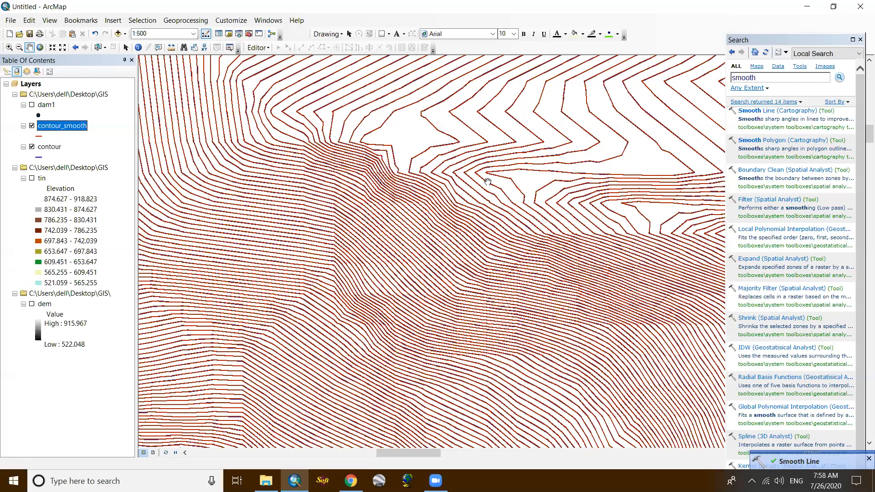
- Compare the smoothed contours with the original contour lines at sharp bends, from close up out to the wider terrain
scroll(488, 182, "down", 5)
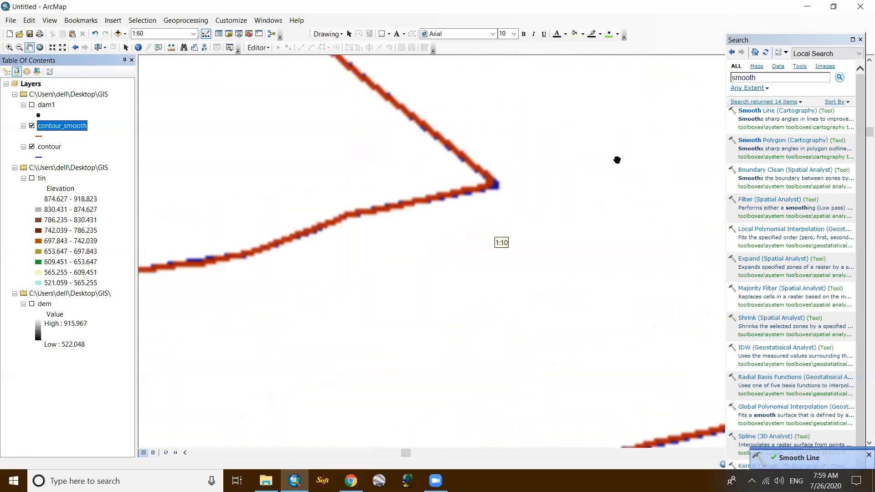
scroll(505, 191, "down", 2)
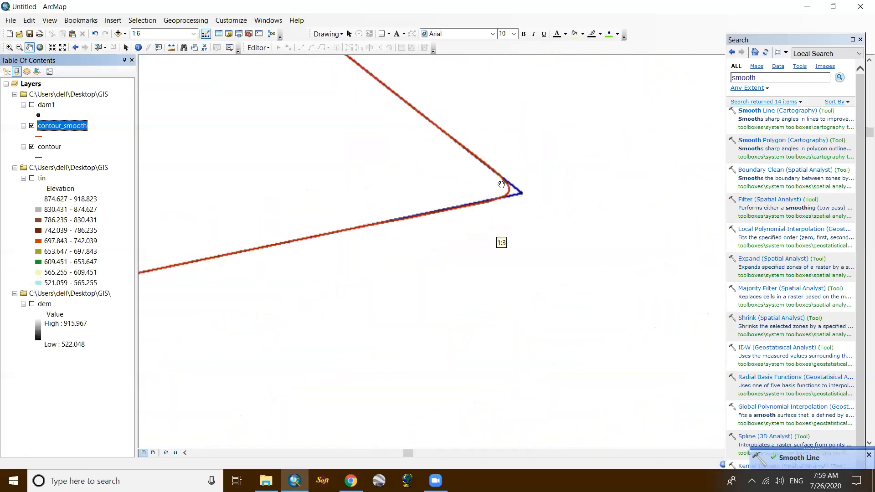
scroll(526, 193, "up", 1)
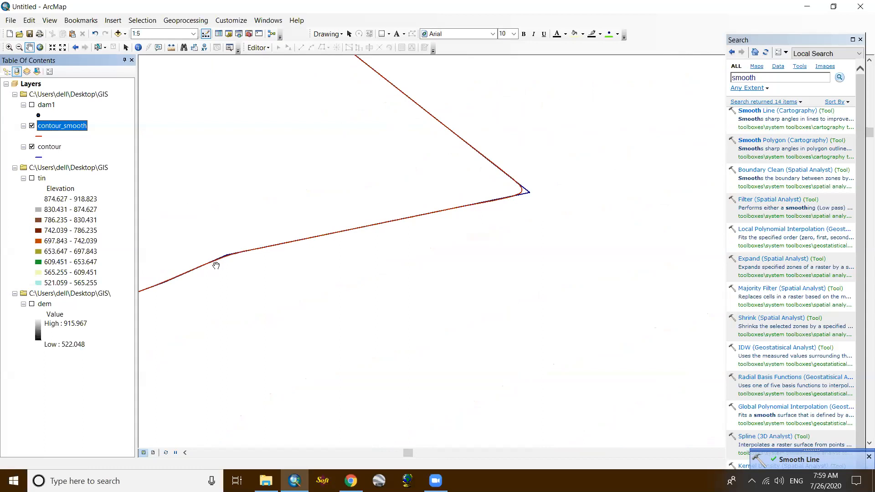
scroll(406, 253, "down", 2)
left_click_drag(310, 260, 567, 247)
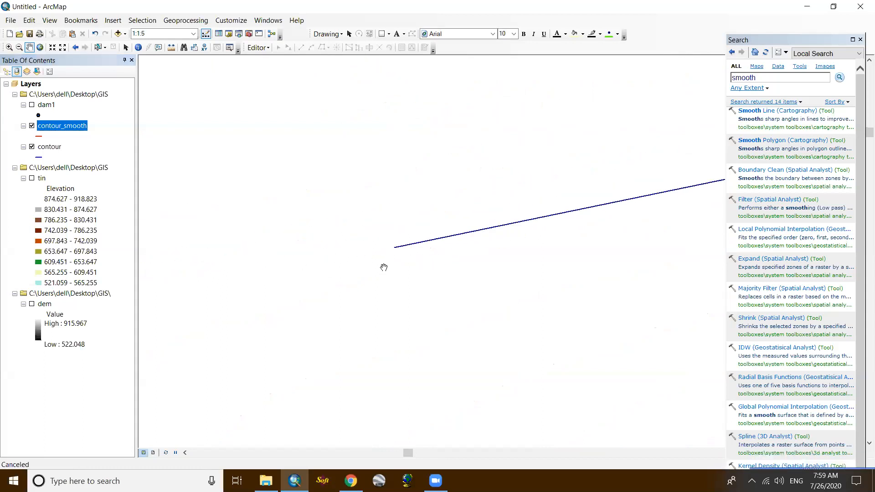
left_click_drag(191, 299, 361, 256)
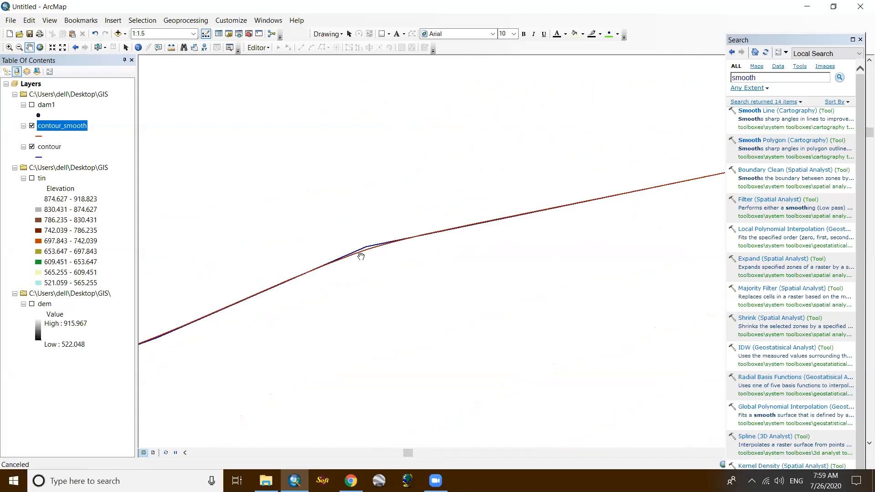
scroll(361, 256, "up", 5)
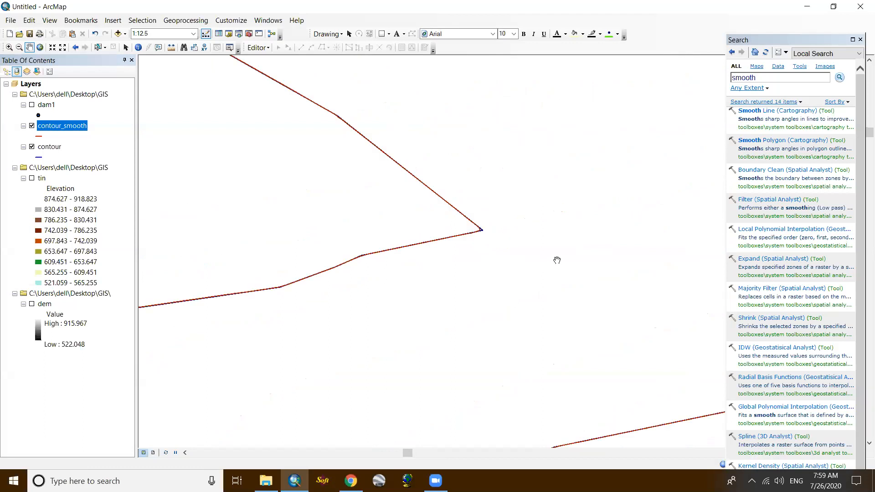
scroll(557, 259, "up", 3)
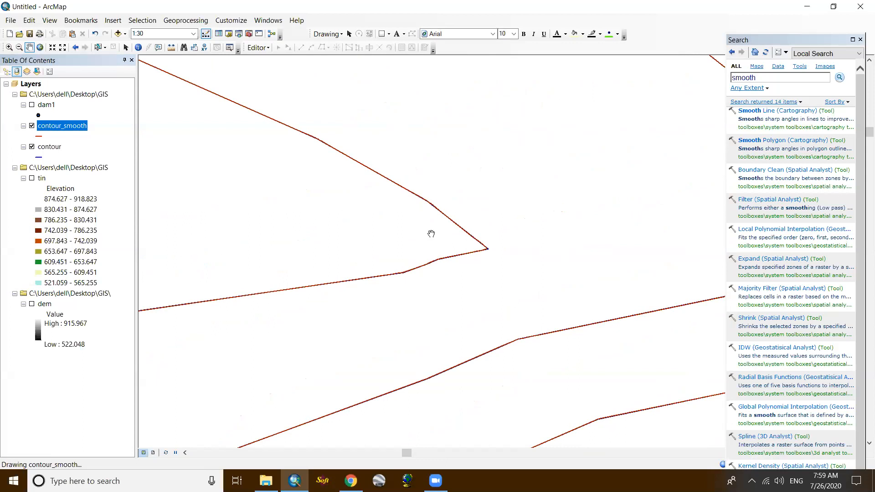
scroll(431, 234, "up", 8)
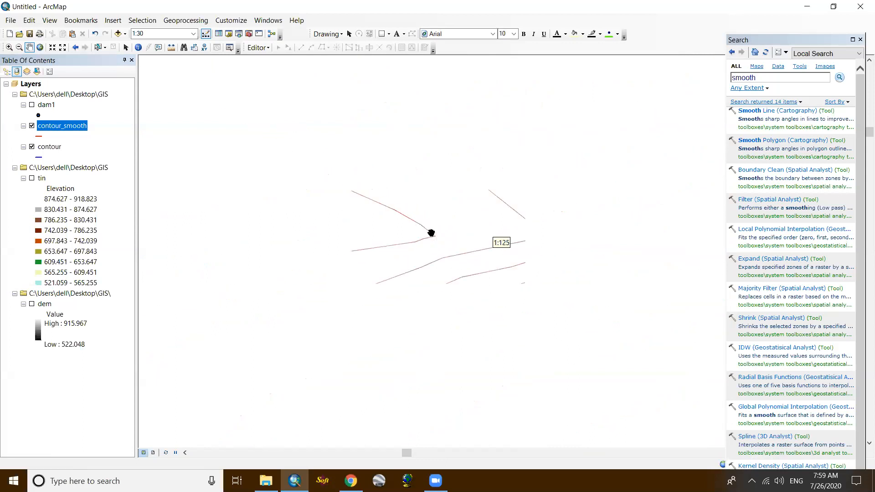
scroll(431, 234, "up", 3)
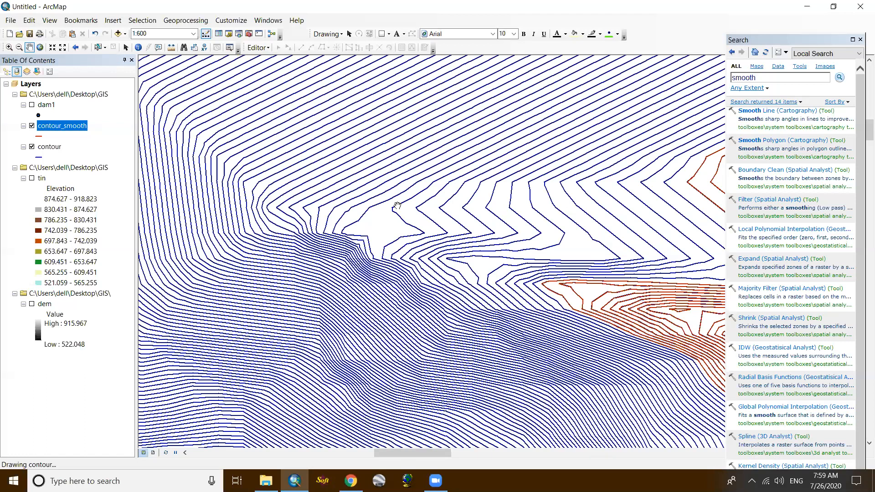
scroll(397, 205, "up", 5)
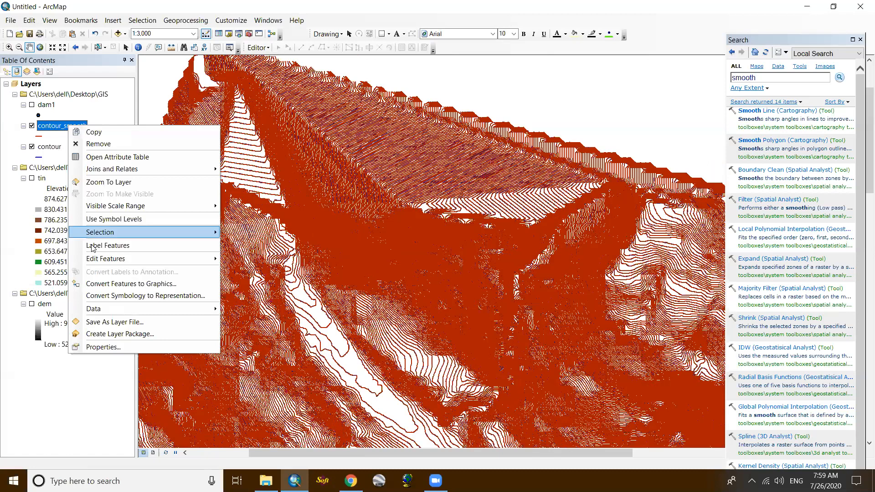
- Turn on feature labels for the contour_smooth layer and remove the original contour layer from the map
key("Up")
key("Return")
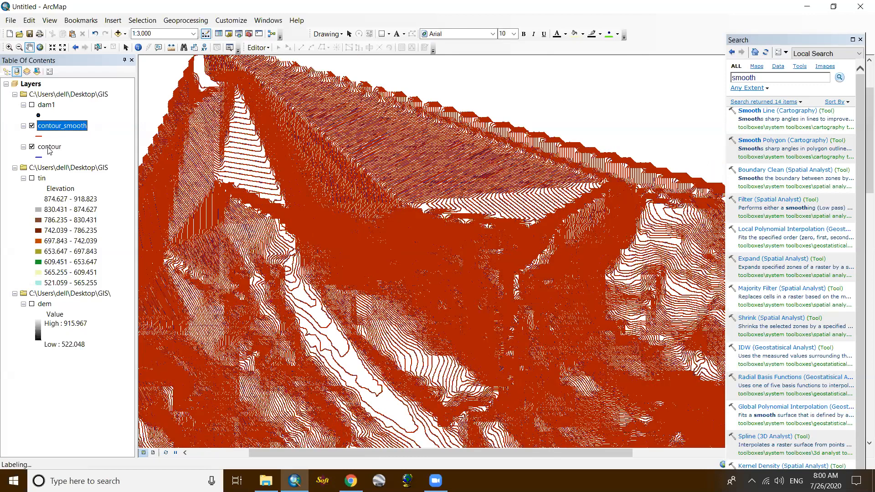
left_click(32, 147)
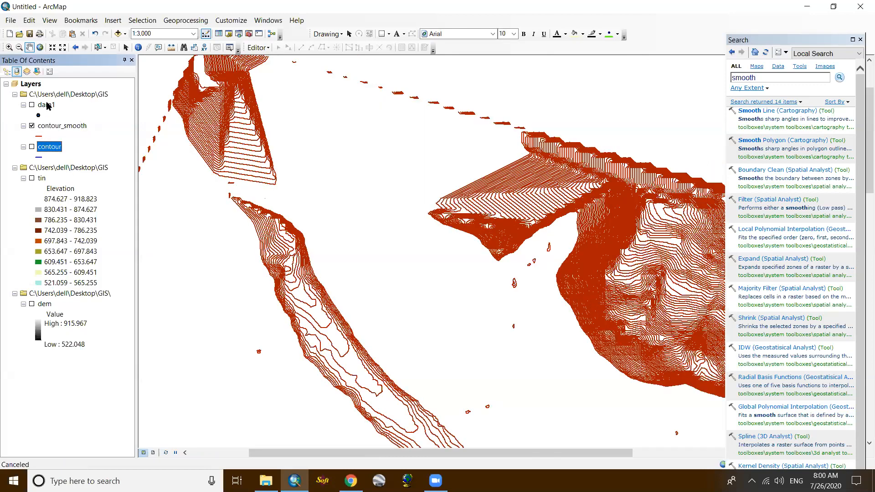
key("Delete")
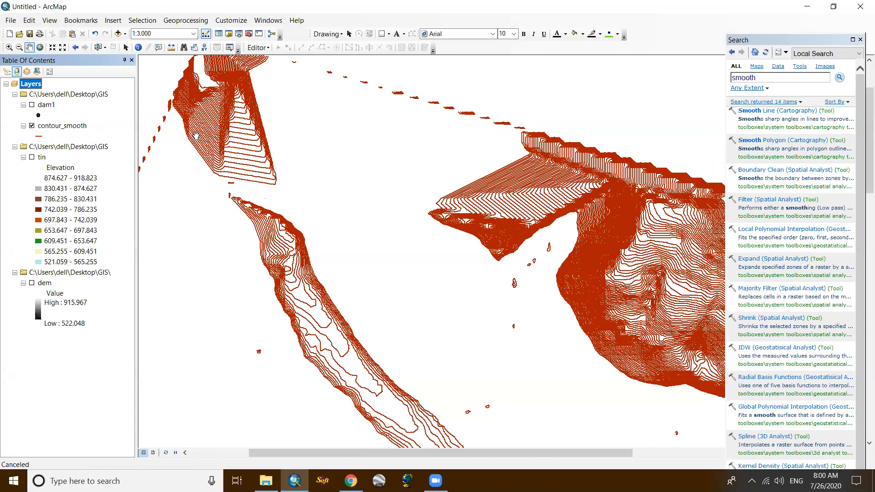
- Examine the labels on the smoothed contours across the terrain, close up and at the full extent
scroll(216, 82, "up", 3)
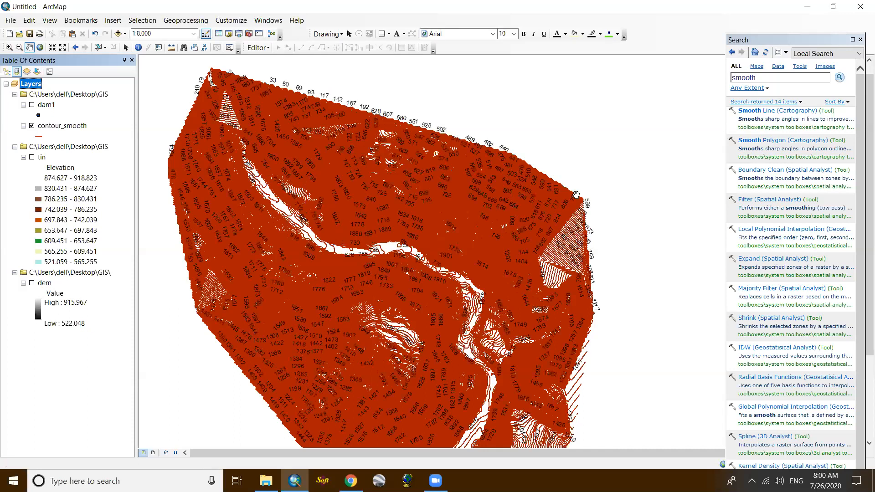
scroll(578, 191, "down", 1)
scroll(588, 216, "down", 2)
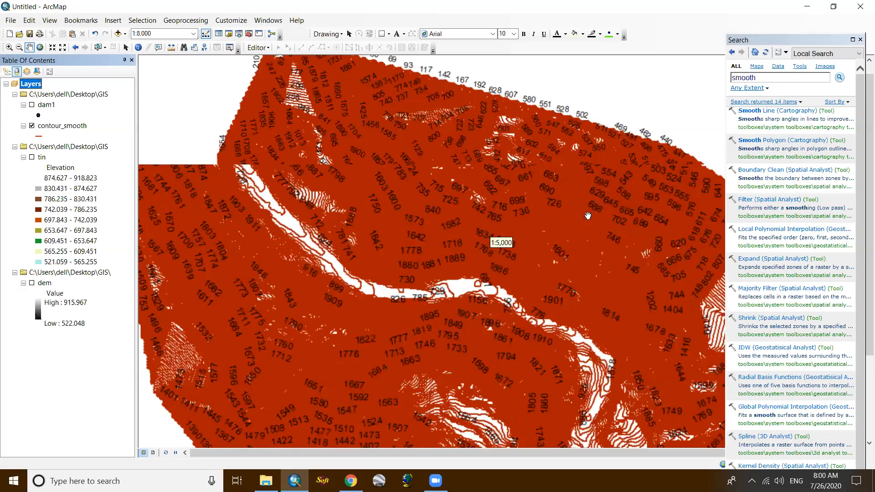
scroll(588, 215, "up", 4)
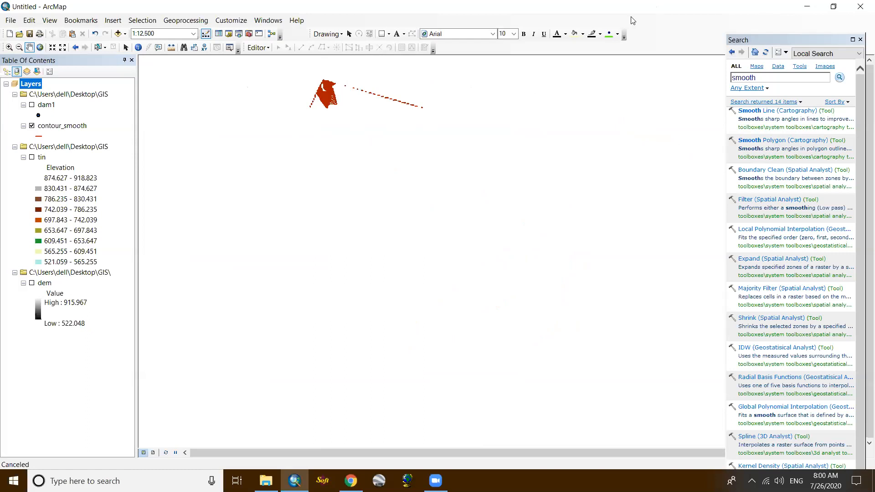
- Open a new ModelBuilder model and add the dam1 point layer to it
left_click(271, 36)
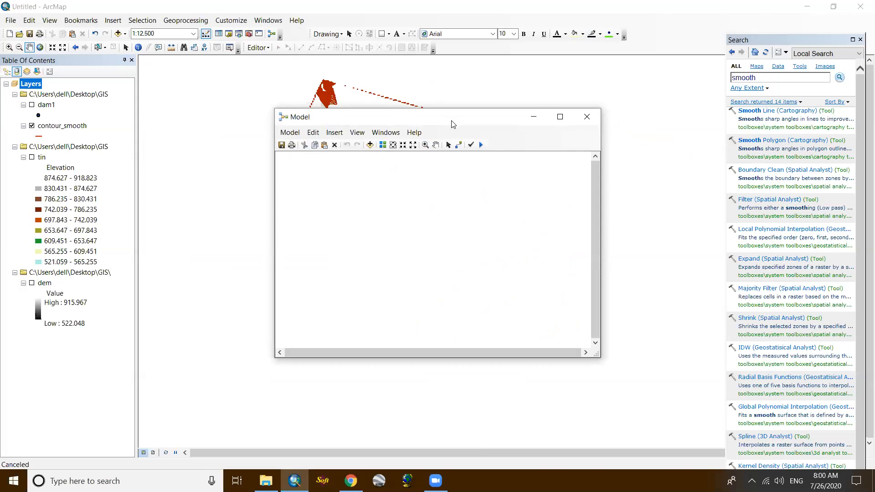
left_click_drag(452, 123, 491, 177)
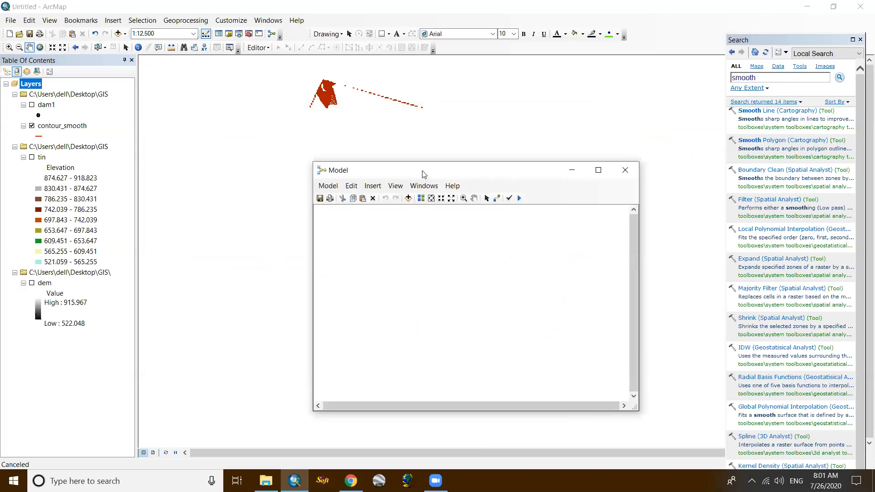
left_click_drag(425, 171, 429, 151)
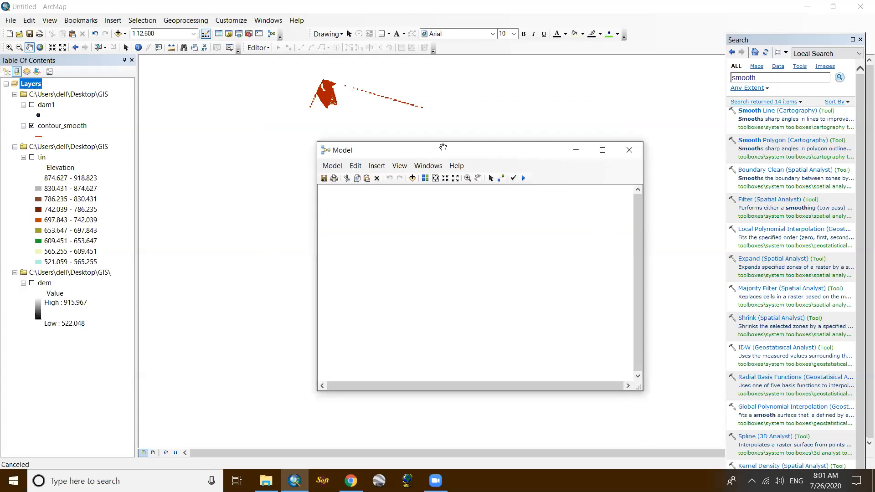
left_click(759, 77)
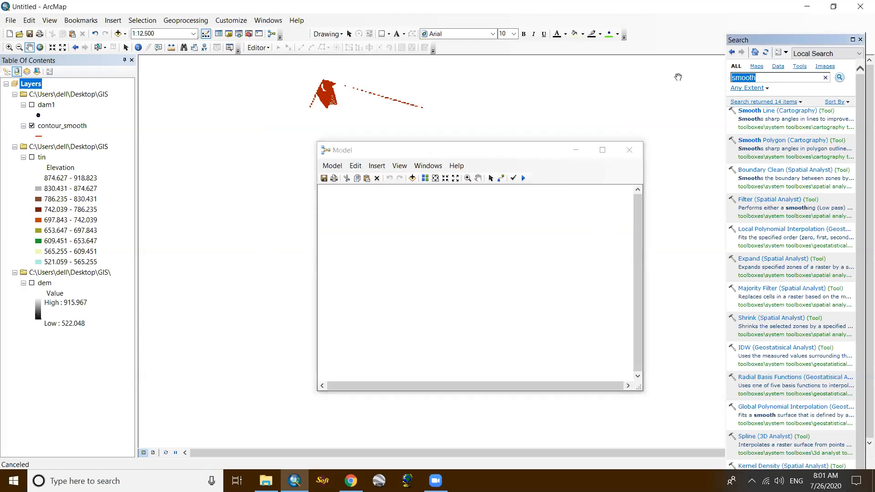
type("create ti")
left_click_drag(46, 106, 379, 233)
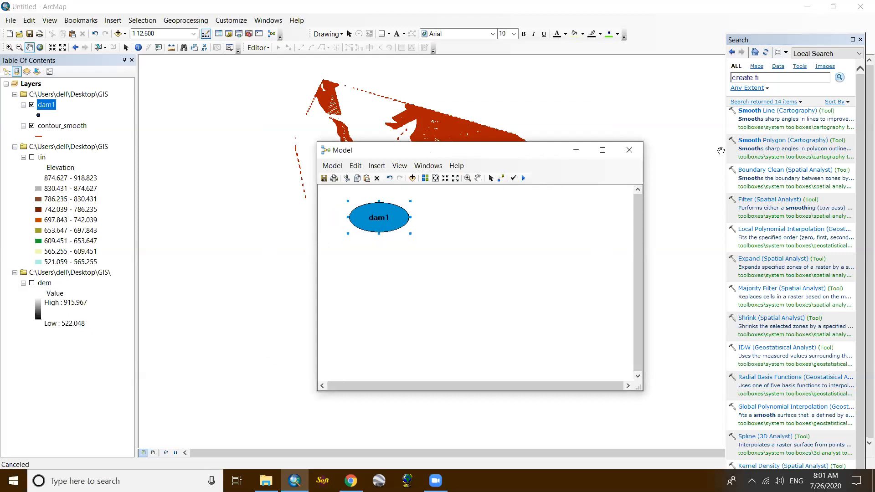
- Find the Create TIN tool, add it to the model and connect dam1 as its input feature class
left_click(774, 78)
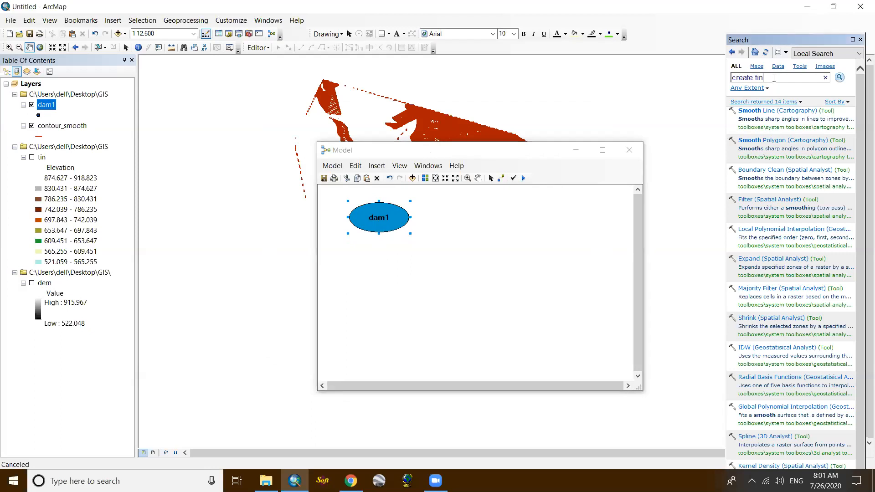
key("Return")
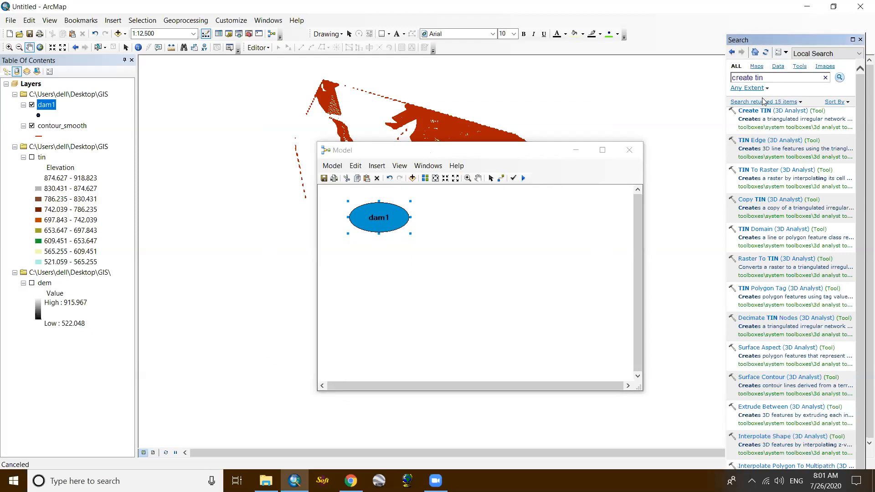
left_click_drag(770, 114, 463, 212)
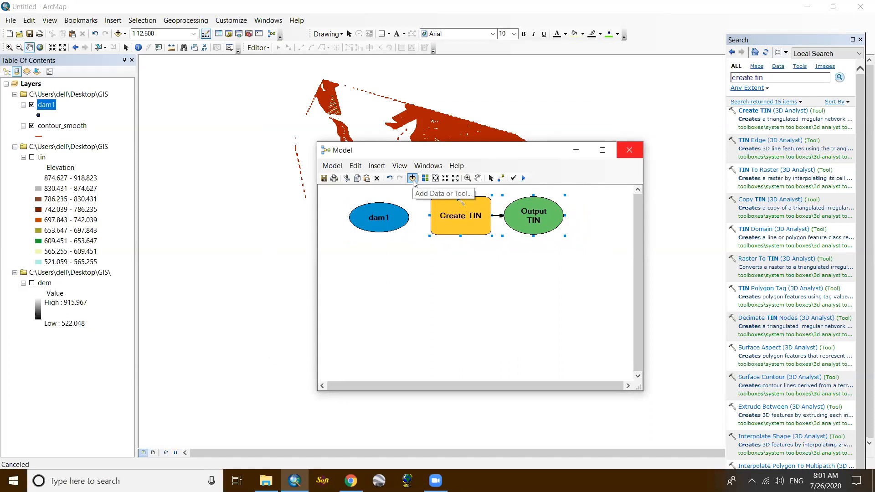
left_click(500, 178)
left_click_drag(393, 217, 443, 225)
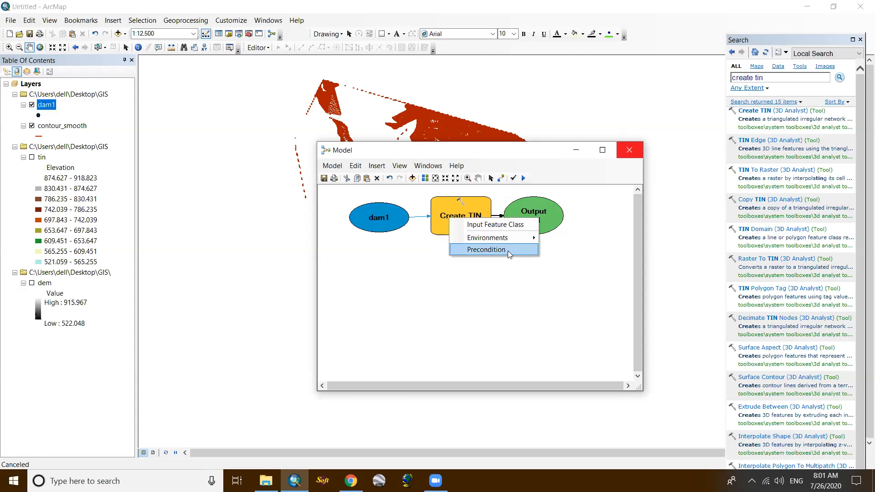
left_click(495, 225)
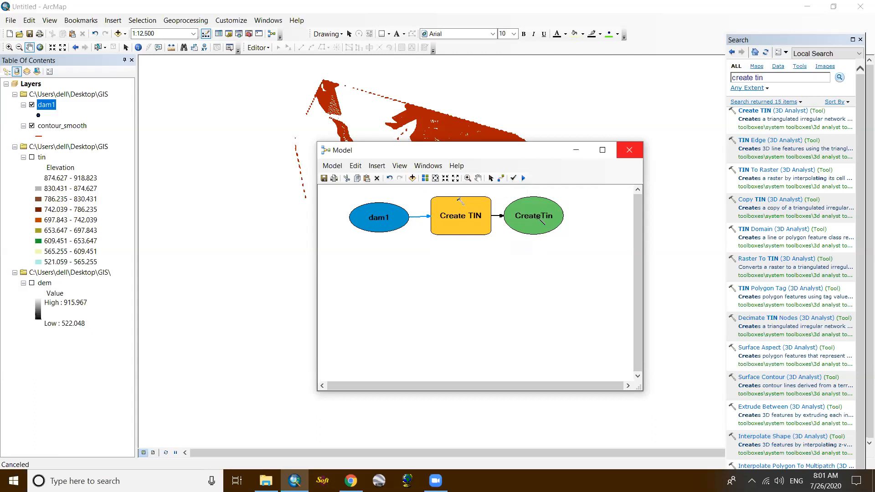
- Set the Create TIN output to tin1 in the GIS folder and its coordinate system to Nepal_Nagarkot_TM
left_click(491, 178)
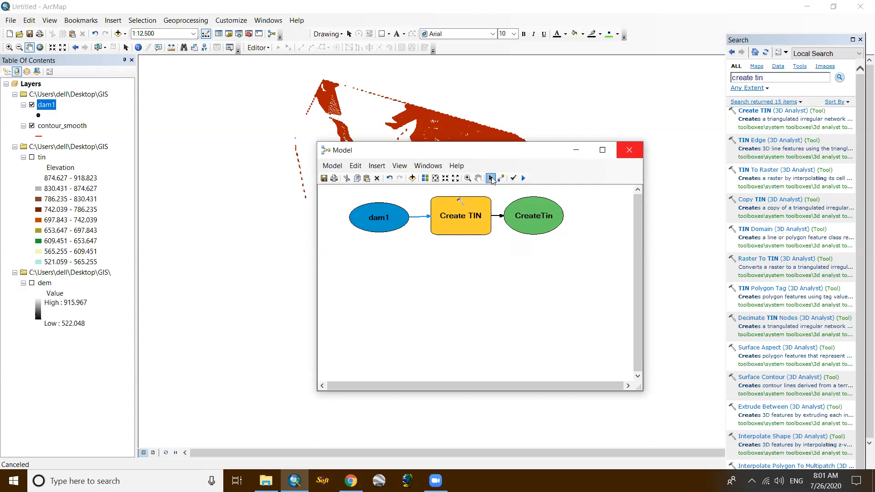
double_click(457, 220)
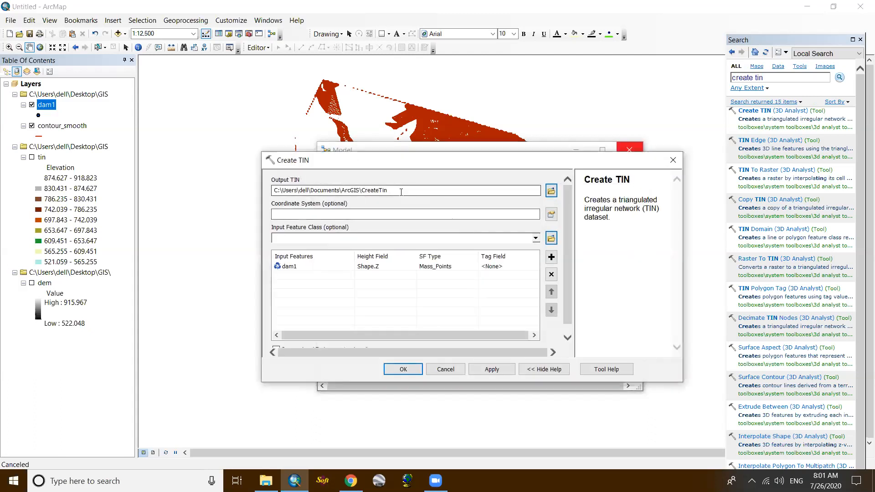
left_click(551, 190)
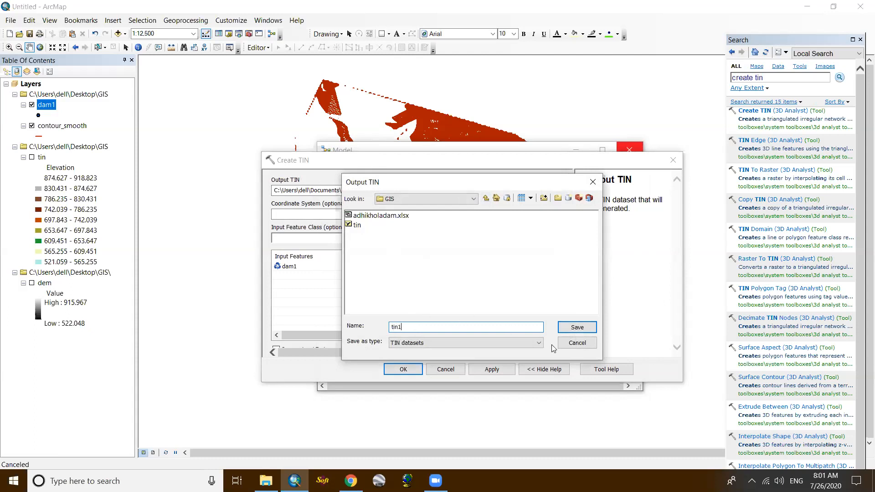
left_click(577, 327)
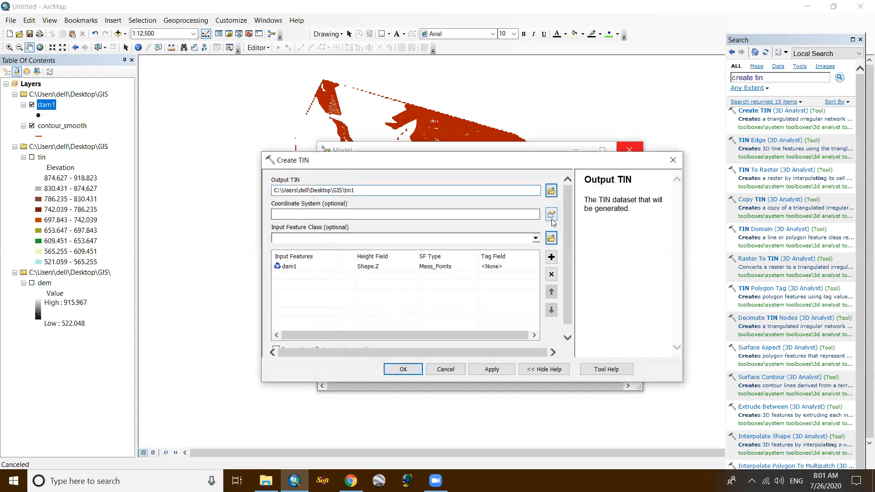
left_click(551, 214)
left_click(428, 185)
left_click(531, 411)
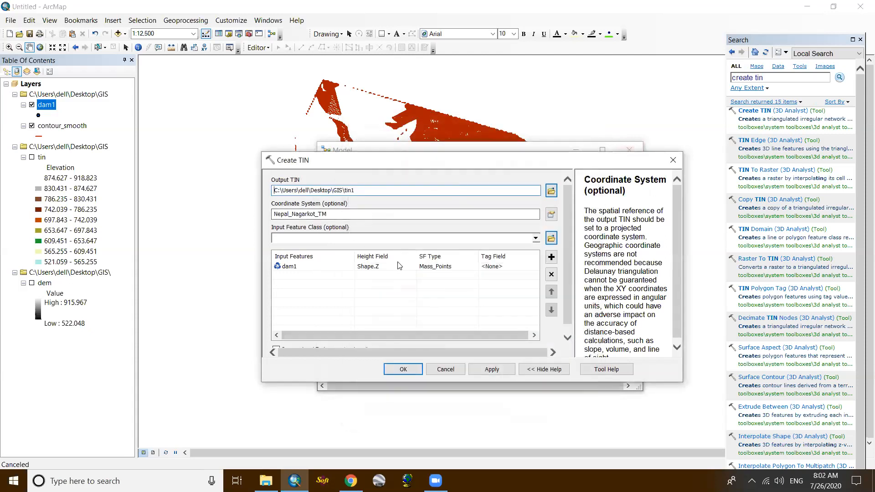
- Set the dam1 height field to H in Create TIN, accept the settings and check the tin1 output path
left_click(375, 270)
left_click(396, 267)
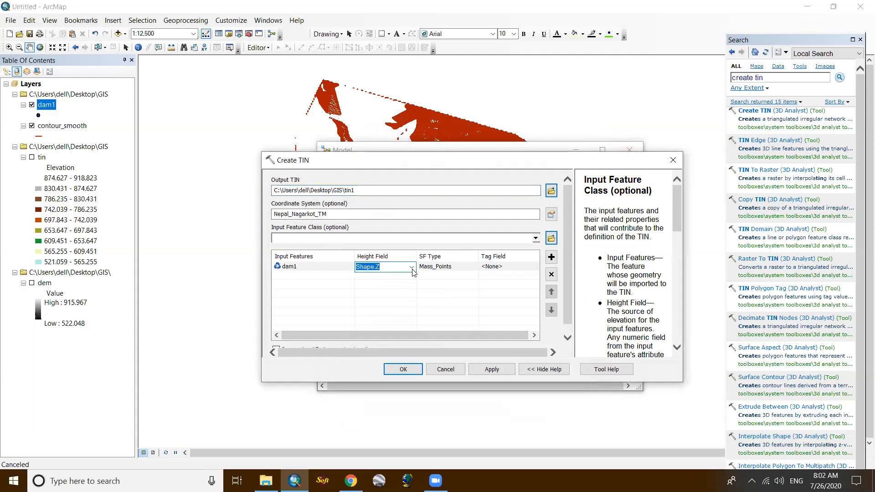
left_click(412, 268)
left_click(371, 320)
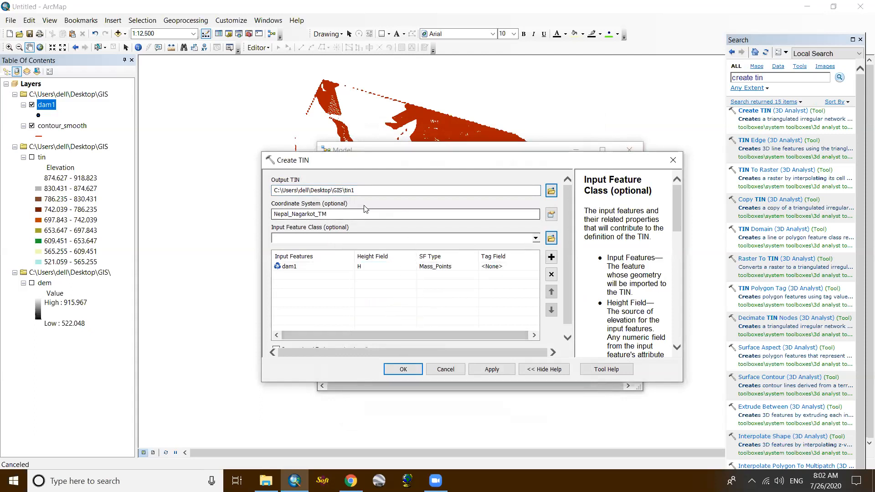
left_click(401, 369)
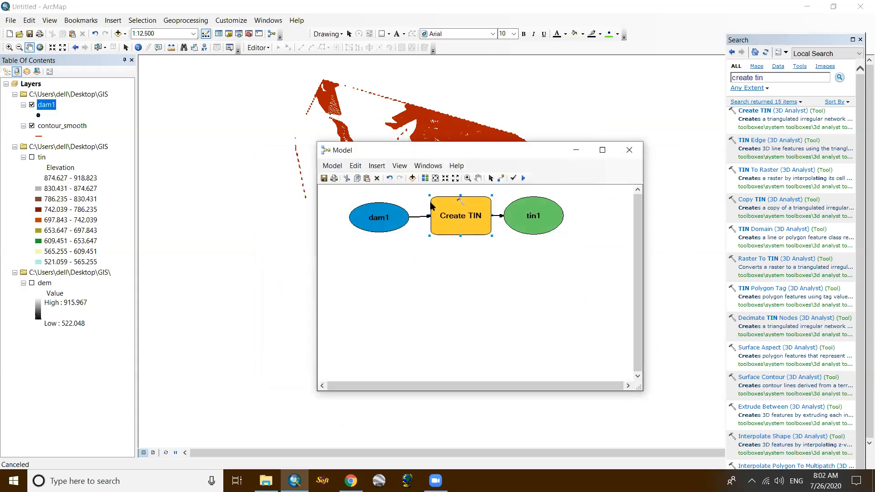
double_click(537, 216)
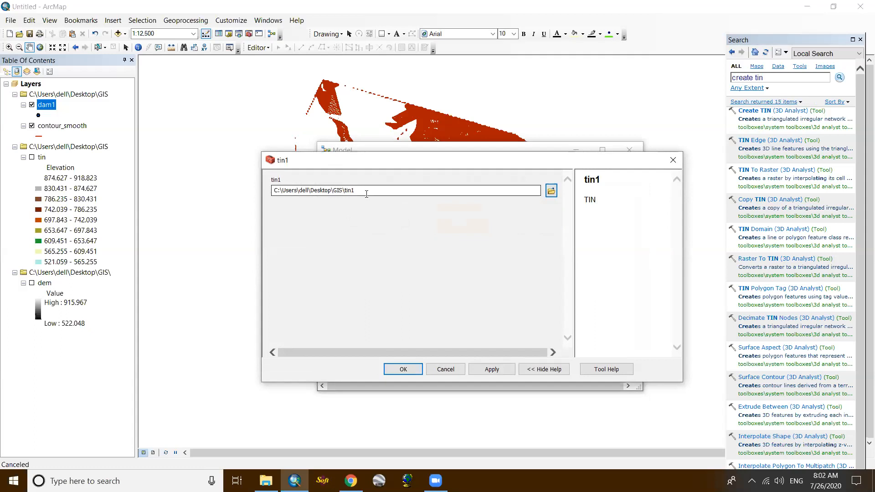
left_click(673, 160)
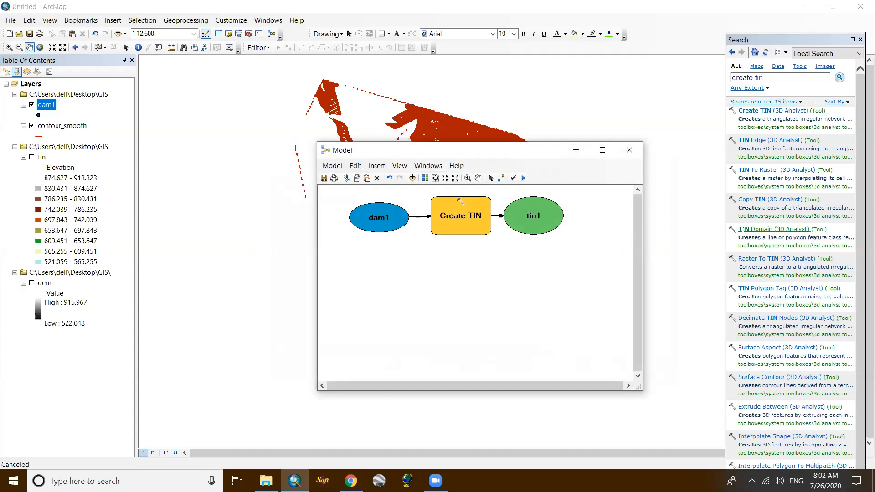
- Search for tin to raster and add the TIN To Raster tool to the model below tin1, widening the model window
left_click(769, 79)
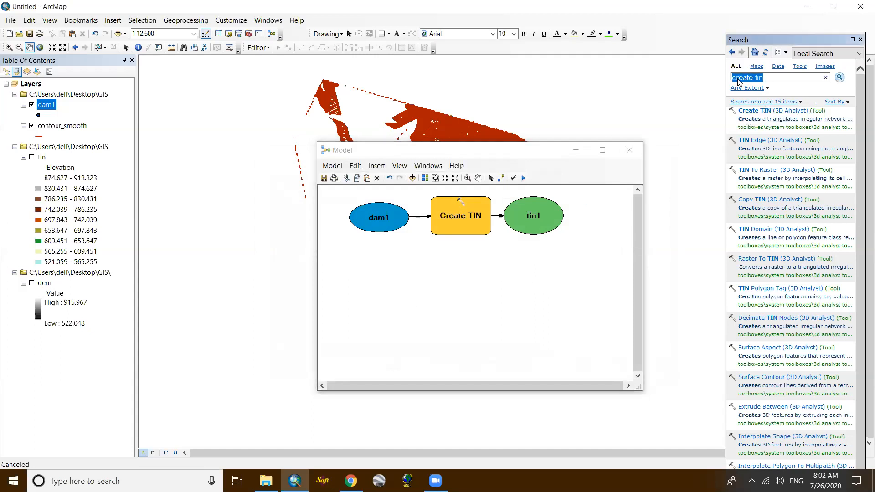
type("tin to raster")
key("Return")
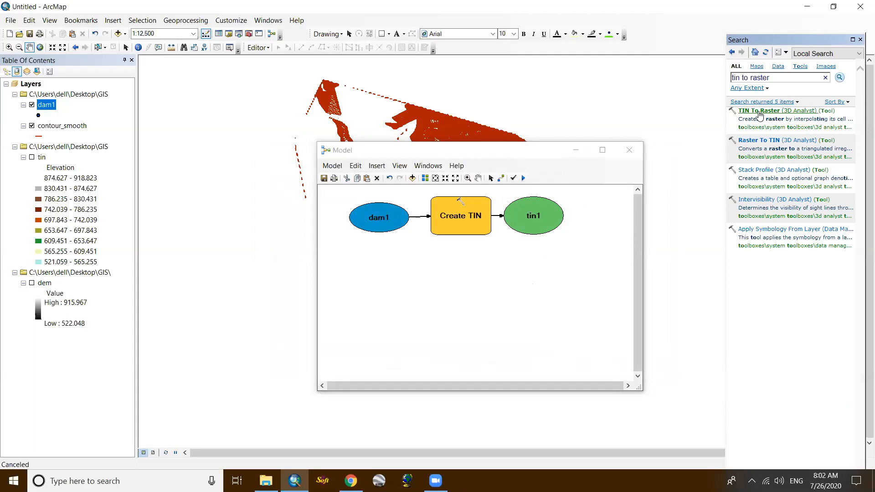
left_click_drag(759, 115, 529, 265)
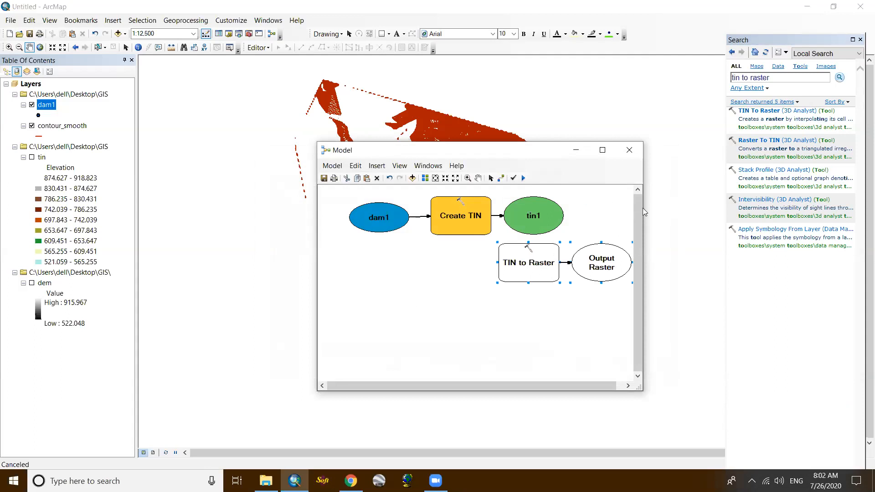
left_click_drag(645, 208, 696, 208)
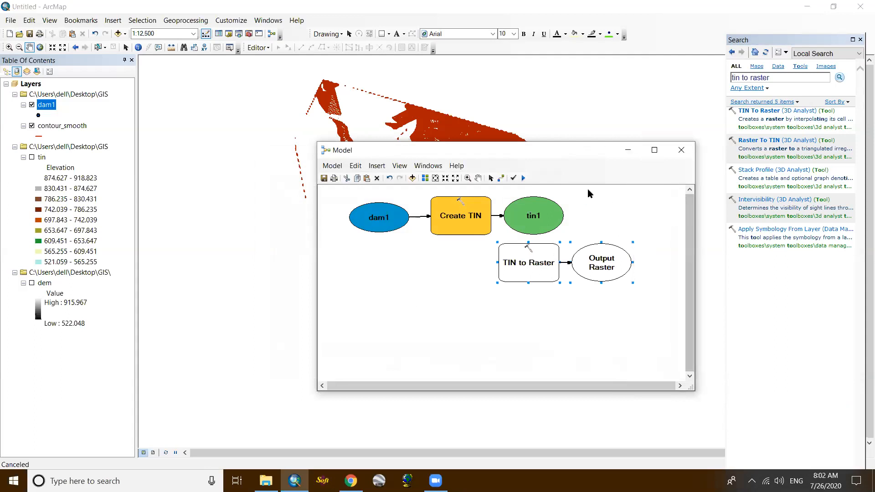
left_click_drag(541, 158, 398, 159)
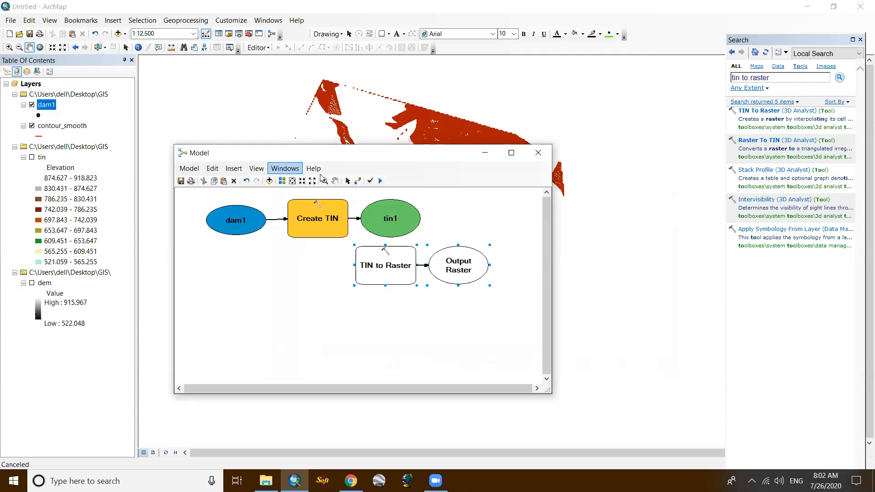
- Configure TIN to Raster with tin1 as the input TIN and dem1 in the GIS folder as the output raster
left_click(358, 181)
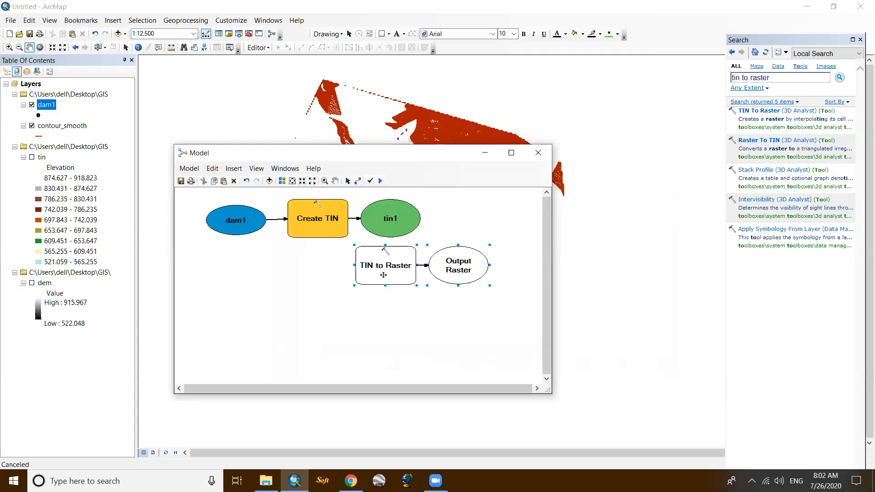
double_click(385, 267)
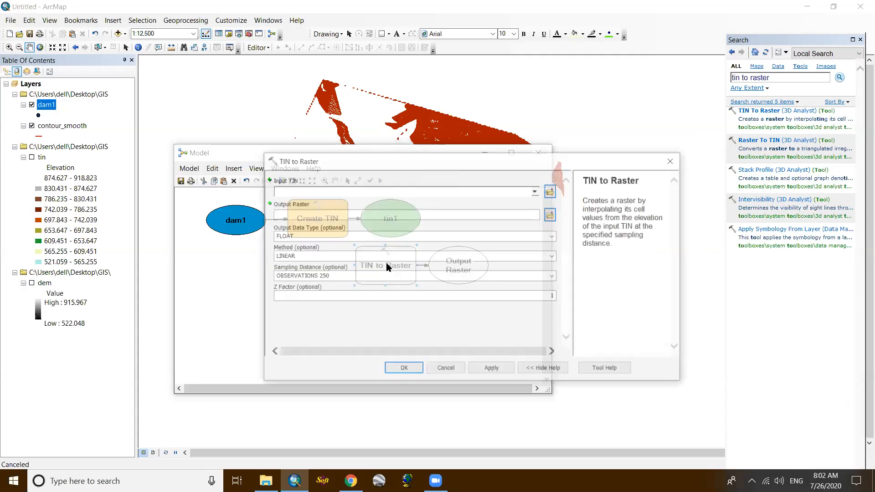
left_click(537, 191)
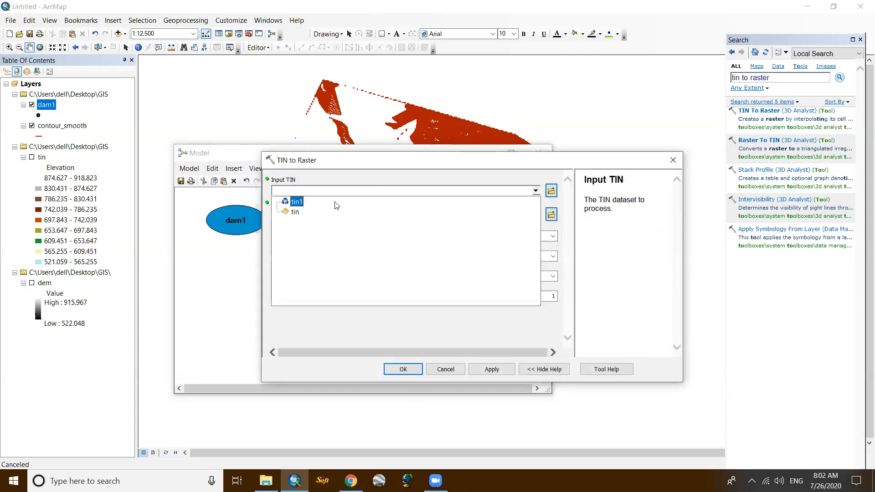
left_click(295, 202)
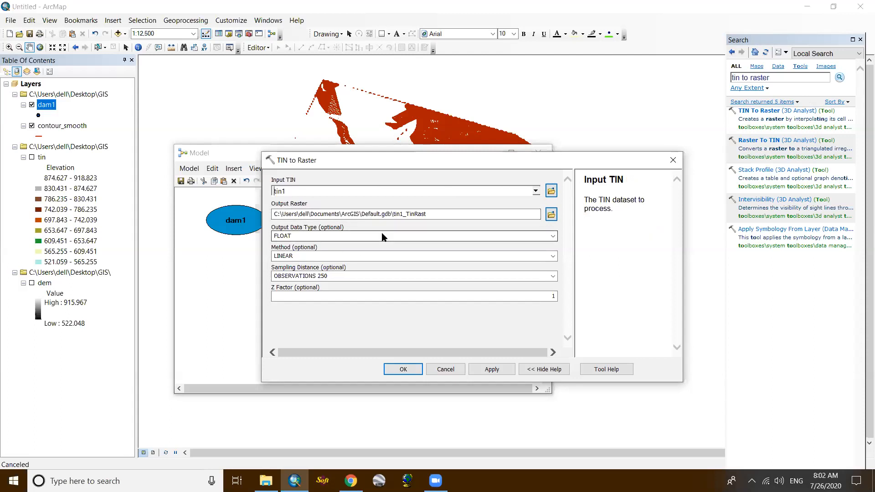
left_click(551, 215)
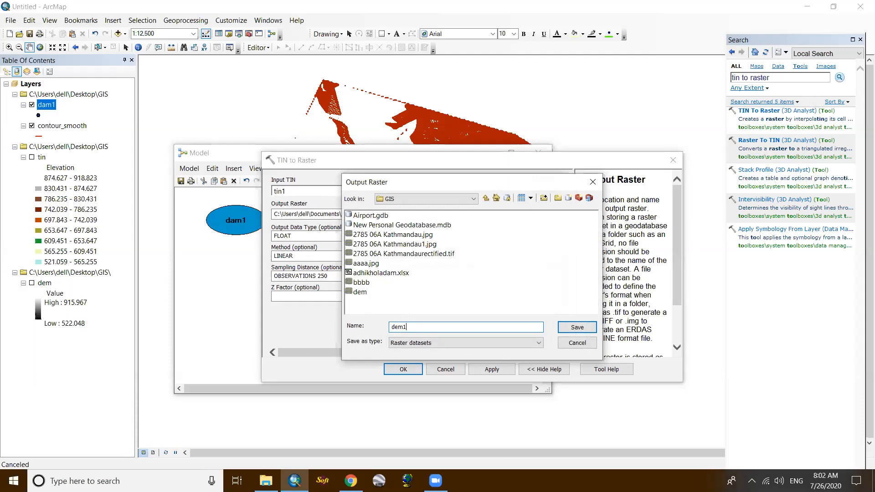
left_click(576, 327)
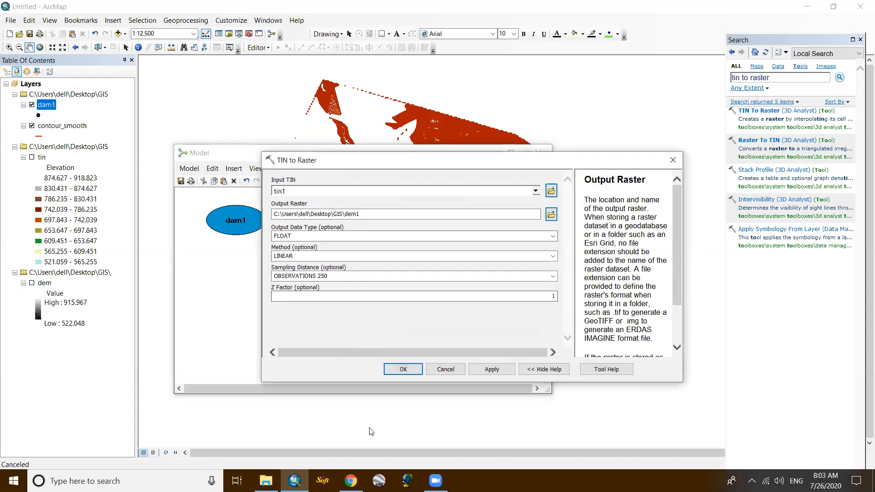
left_click(401, 371)
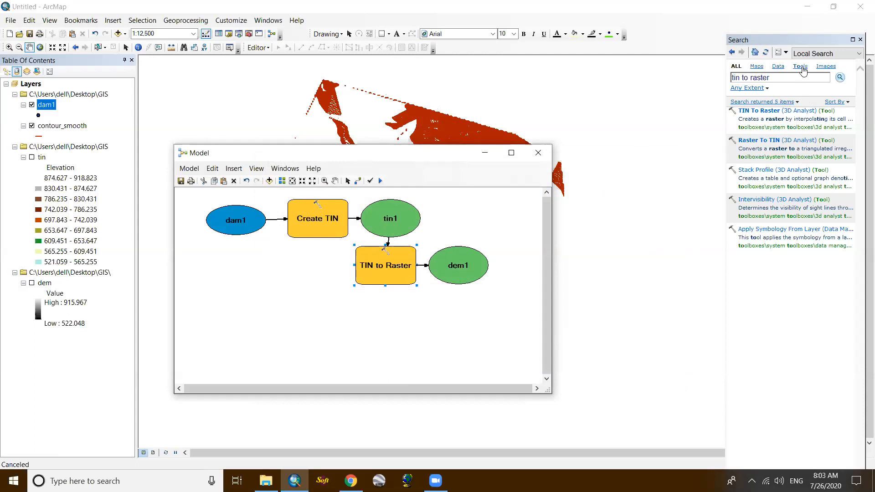
- Search for contour and add the Contour (3D Analyst) tool to the model below TIN to Raster
left_click(774, 78)
type("c")
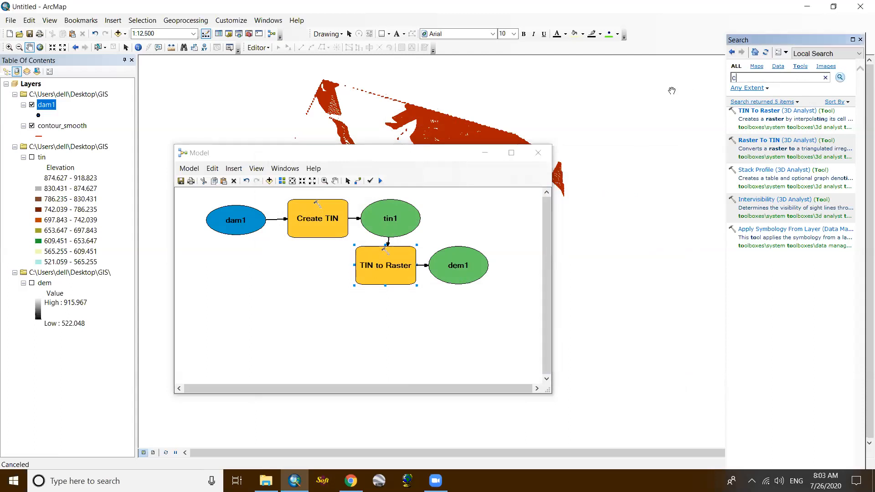
type("ontour")
left_click(841, 79)
left_click_drag(773, 112, 380, 336)
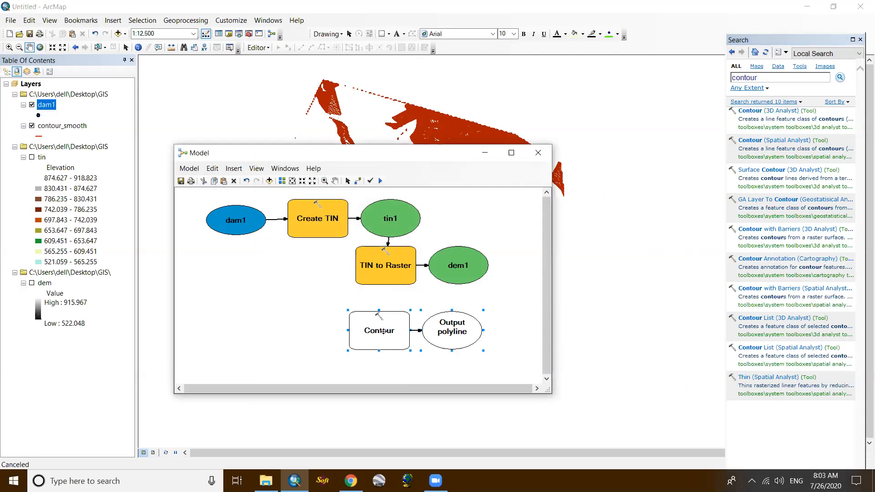
- Configure Contour with dem1 as the input raster, cont1 in the GIS folder as the output and a contour interval of 1
double_click(382, 331)
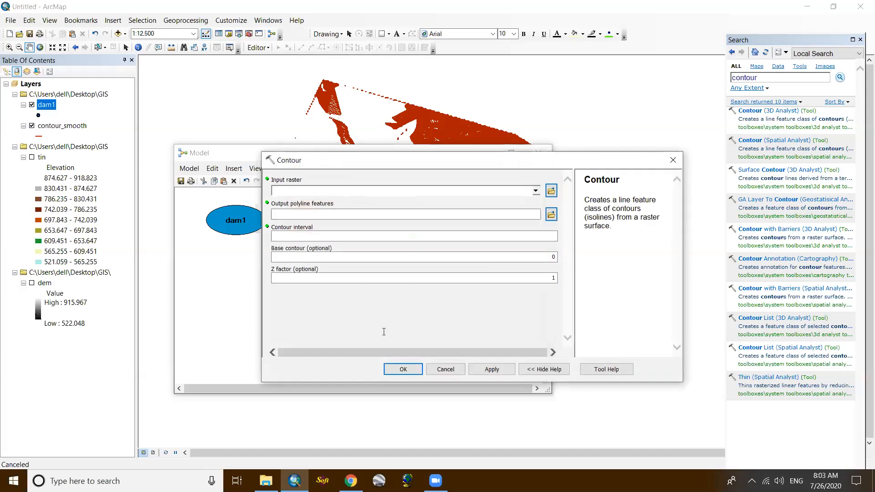
left_click(536, 191)
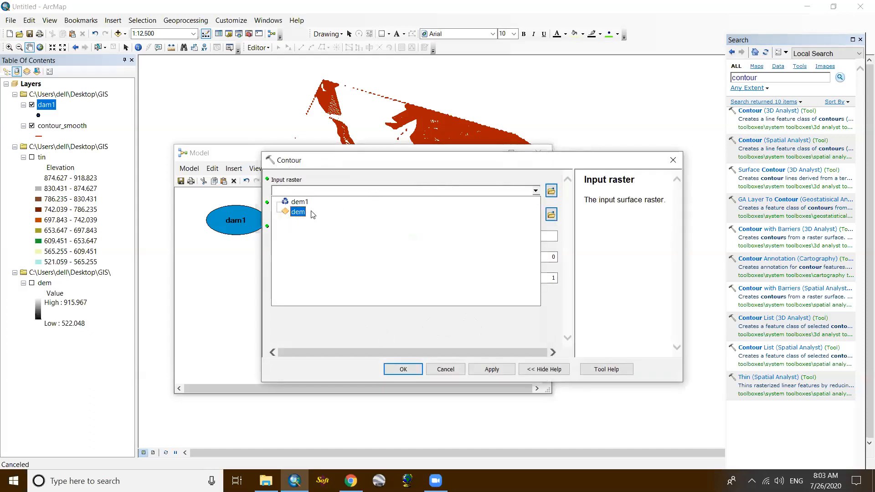
left_click(300, 202)
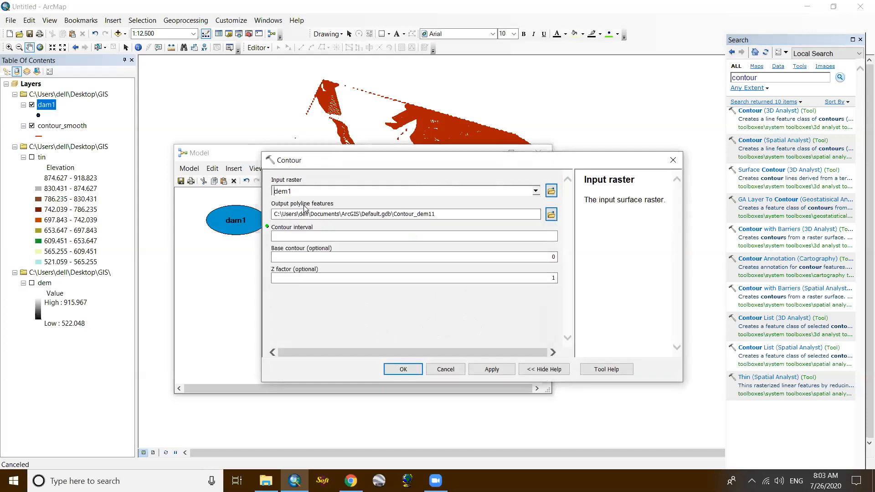
left_click(551, 215)
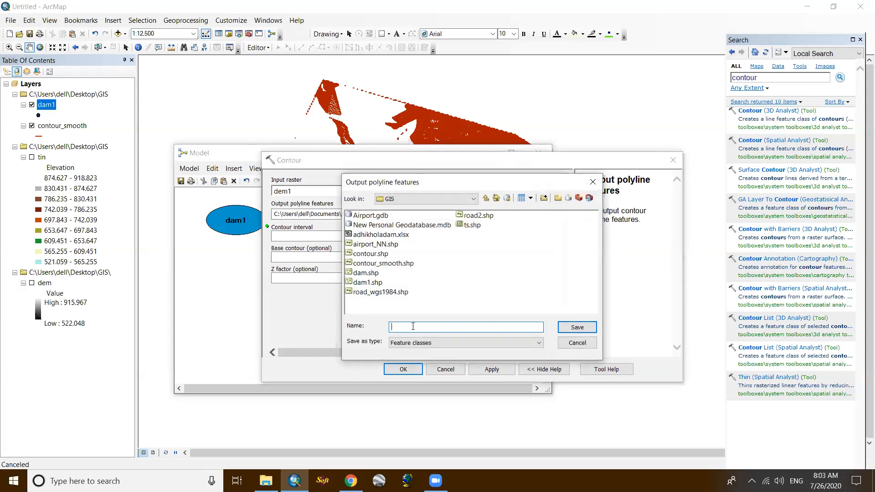
type("cont1")
left_click(578, 327)
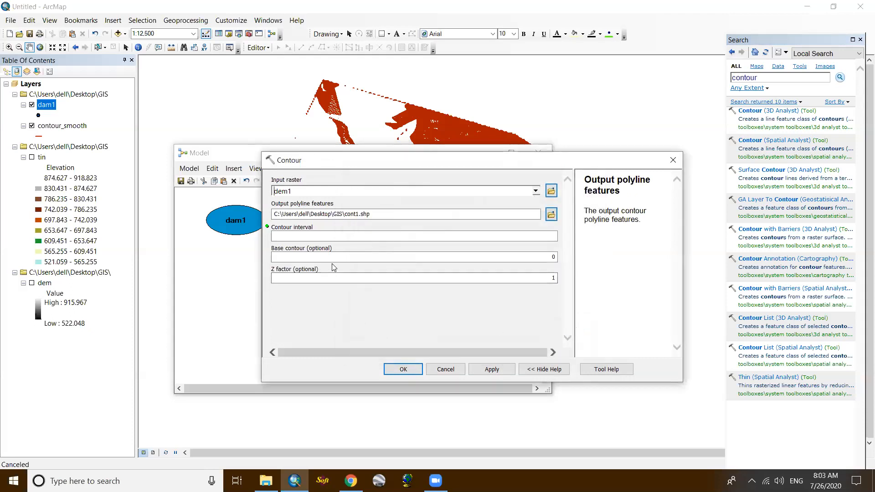
left_click(392, 237)
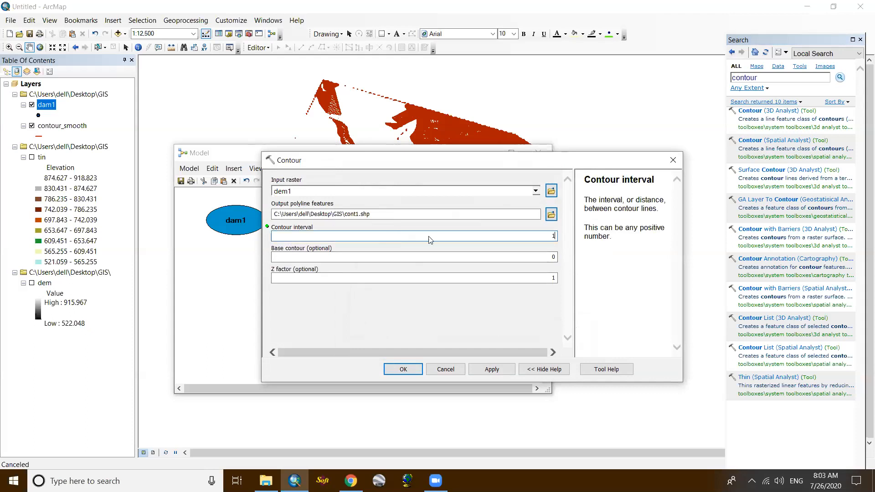
left_click(565, 250)
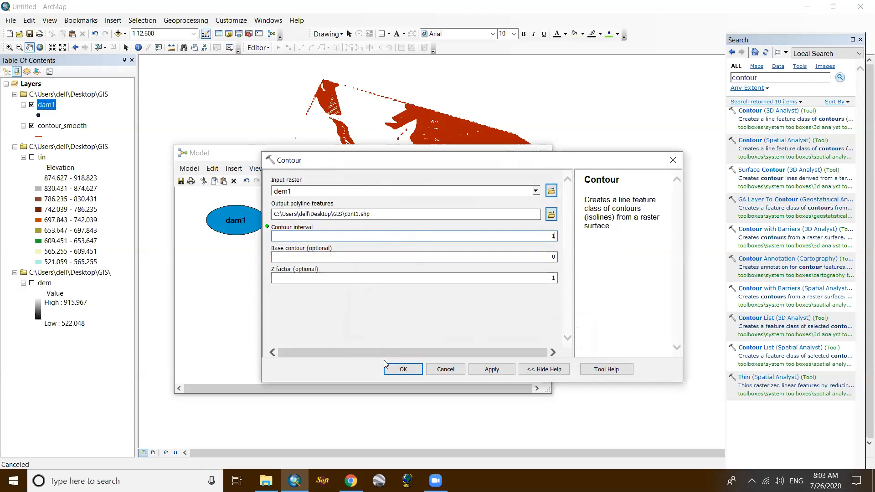
left_click(401, 369)
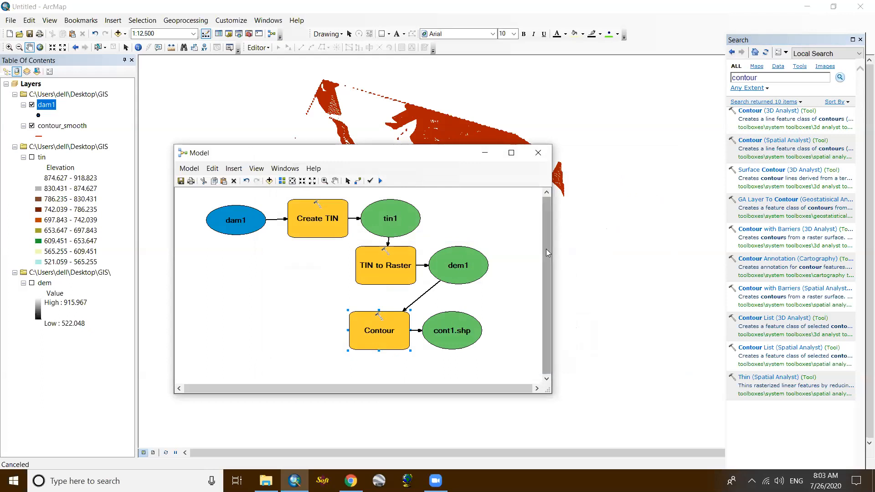
- Search for smooth and add the Smooth Line tool to the model below Contour, making the model window taller
left_click(761, 78)
type("smooth")
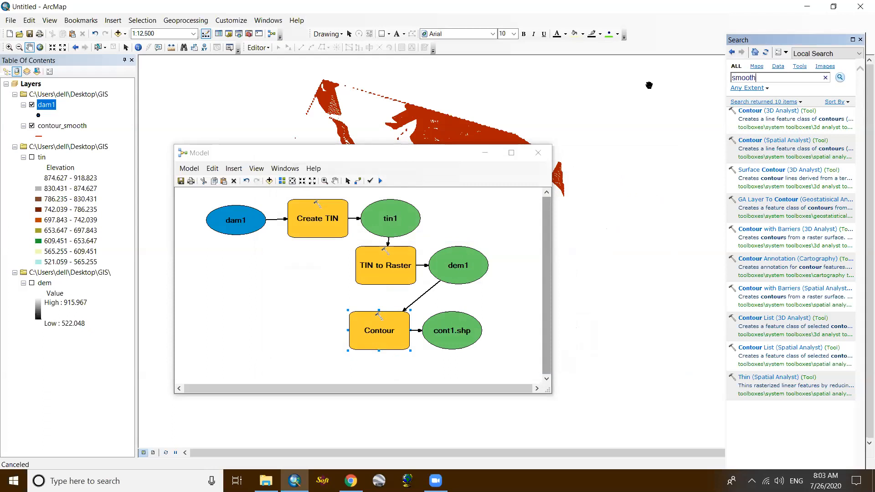
key("Return")
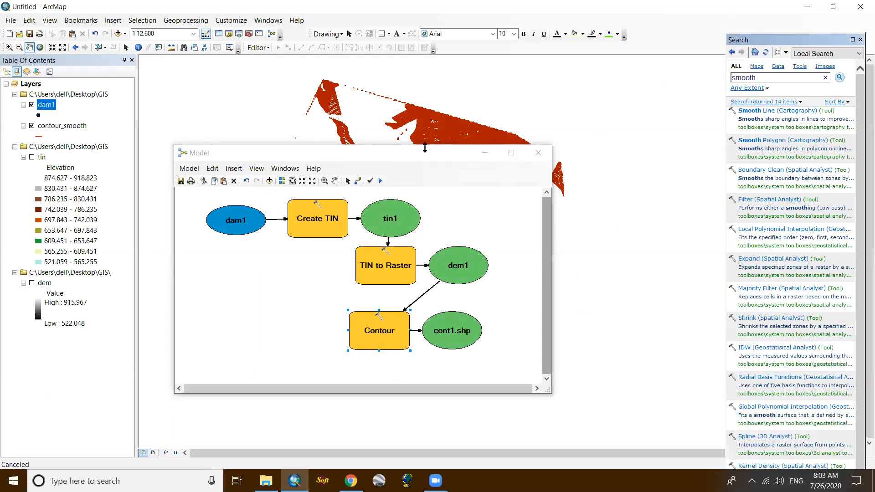
left_click_drag(424, 147, 434, 80)
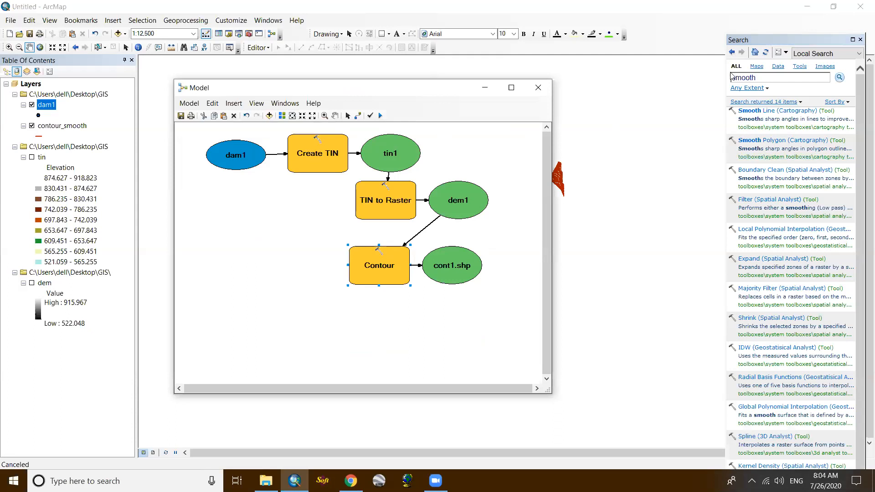
left_click_drag(760, 116, 369, 326)
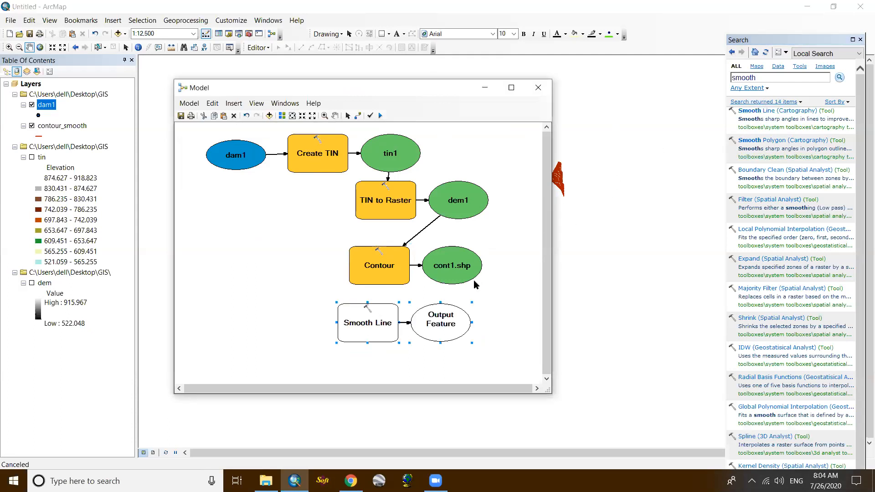
- Configure Smooth Line with cont1.shp as input, cont1_smooth in the GIS folder as output and a smoothing tolerance of 0.1 meters
double_click(366, 323)
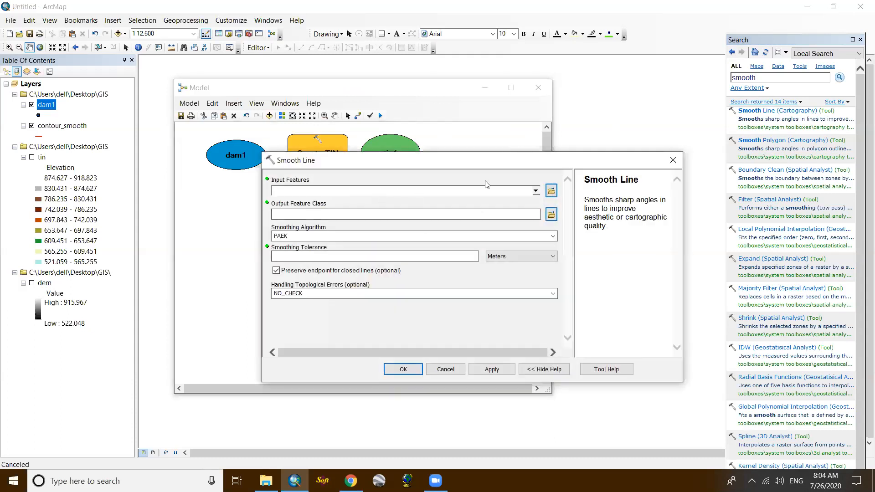
left_click(536, 191)
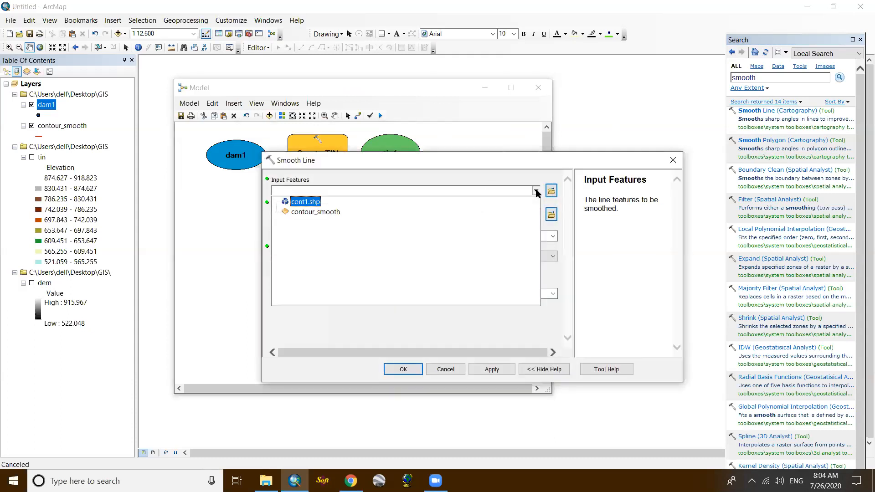
left_click(304, 206)
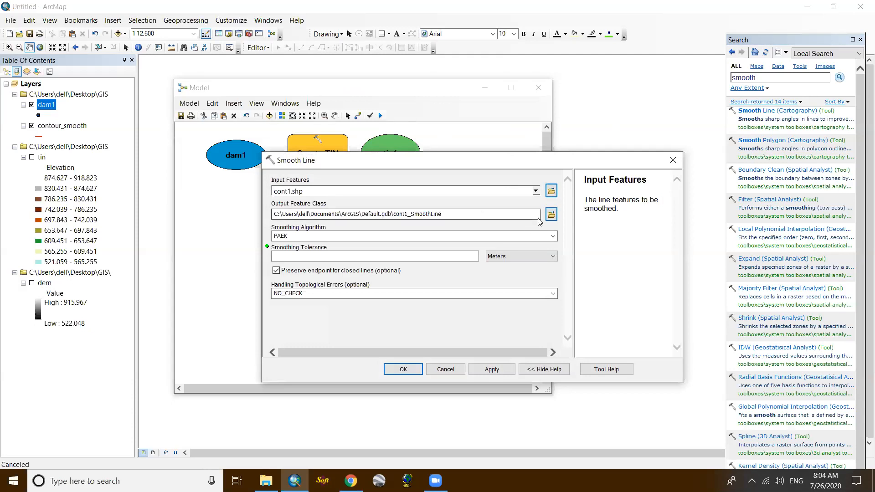
left_click(550, 214)
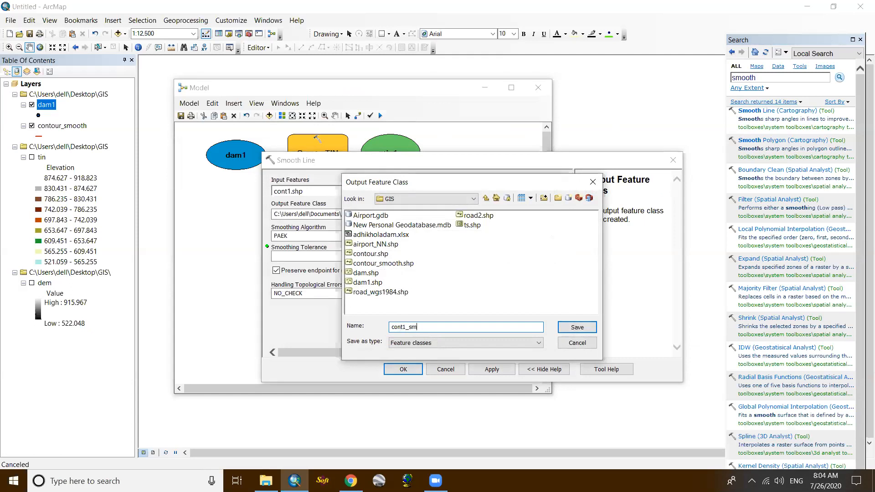
type("cont1_smooth")
left_click(577, 327)
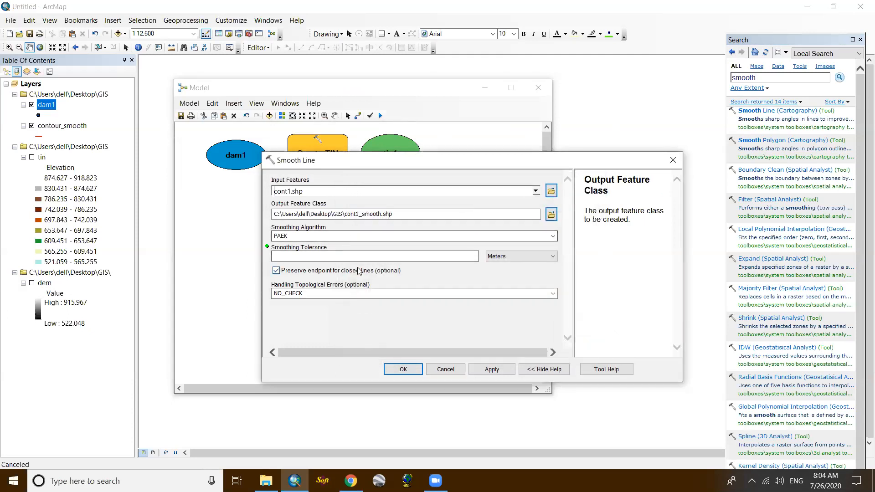
left_click(447, 259)
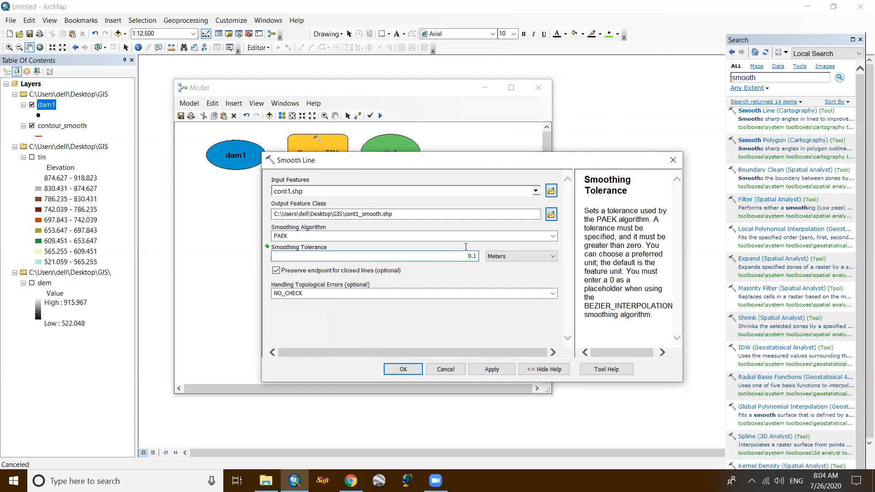
left_click(400, 370)
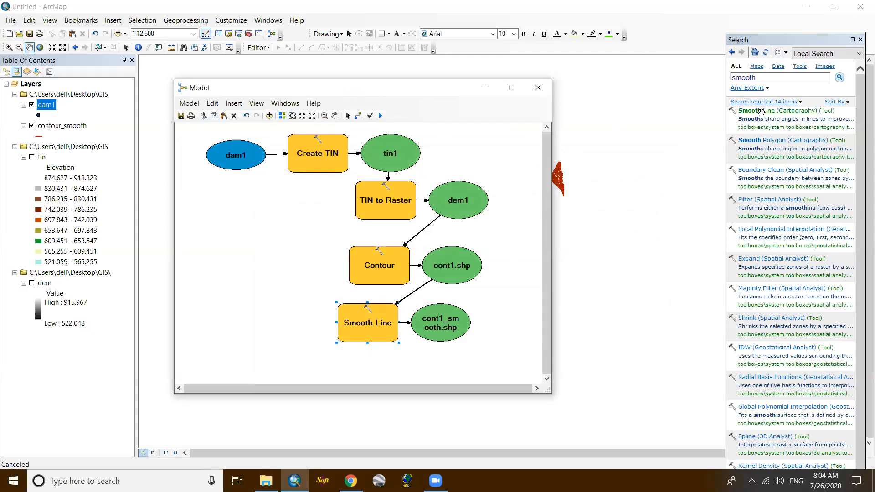
- Run the complete model, from the dam1 points through Create TIN, TIN to Raster, Contour and Smooth Line
left_click(229, 151)
left_click(245, 198)
left_click(181, 116)
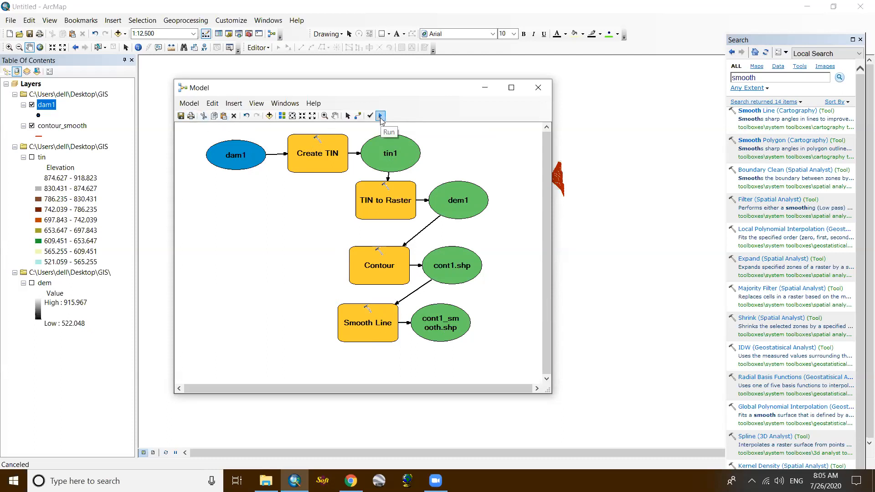
left_click(381, 117)
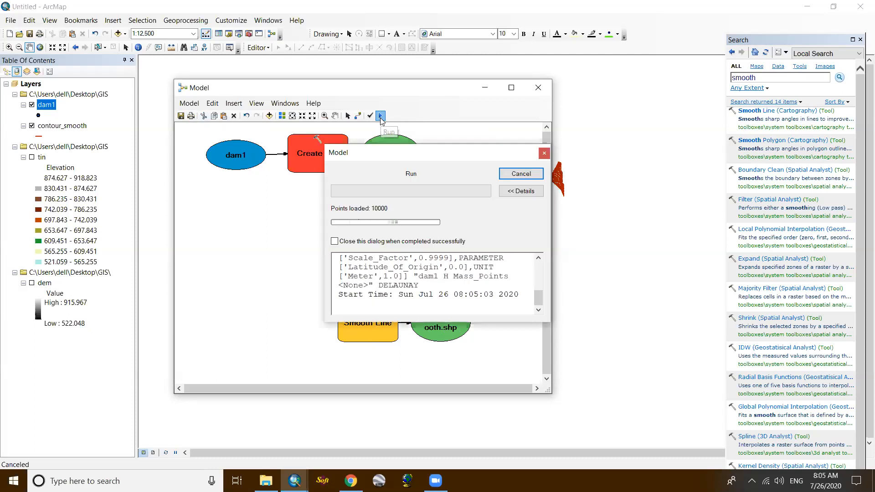
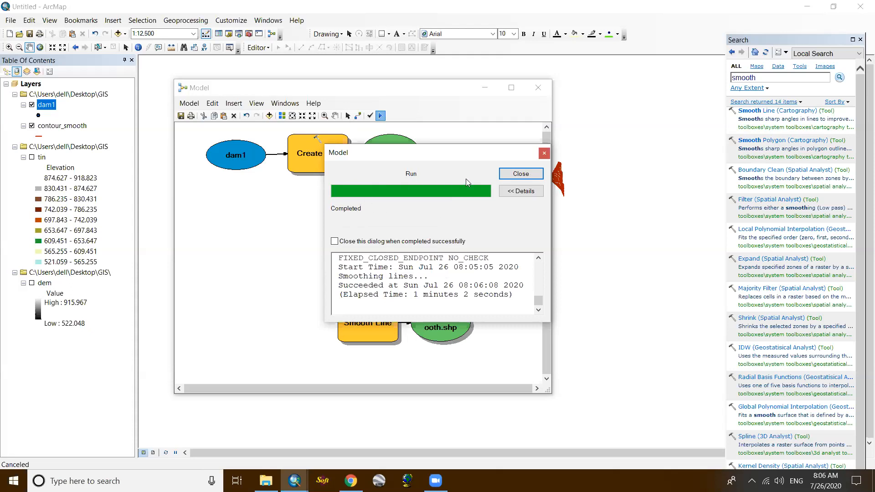
- Close the completed run report and save the model as Creating Contour in Toolbox.tbx
left_click(516, 174)
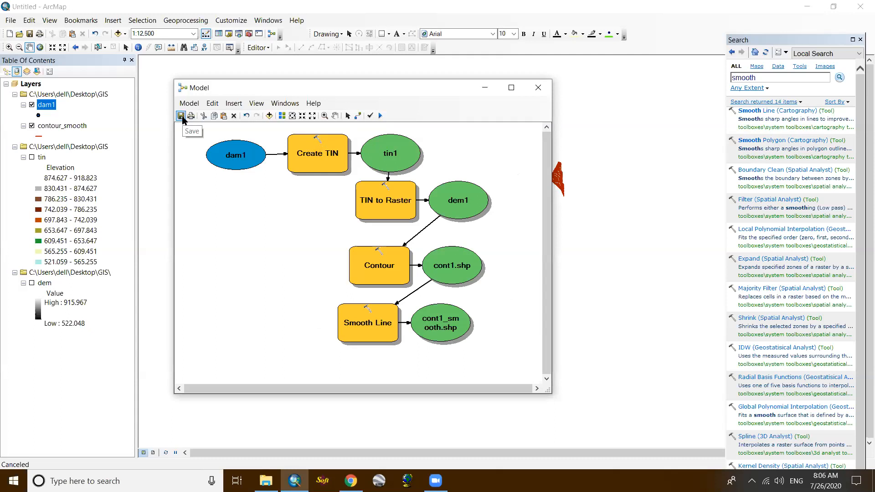
left_click(181, 117)
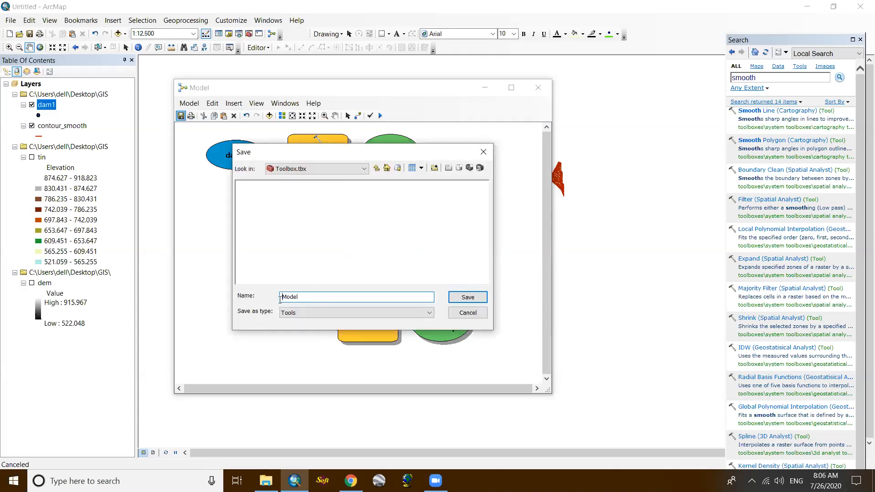
left_click_drag(299, 297, 268, 299)
type("c")
left_click(328, 314)
left_click(328, 315)
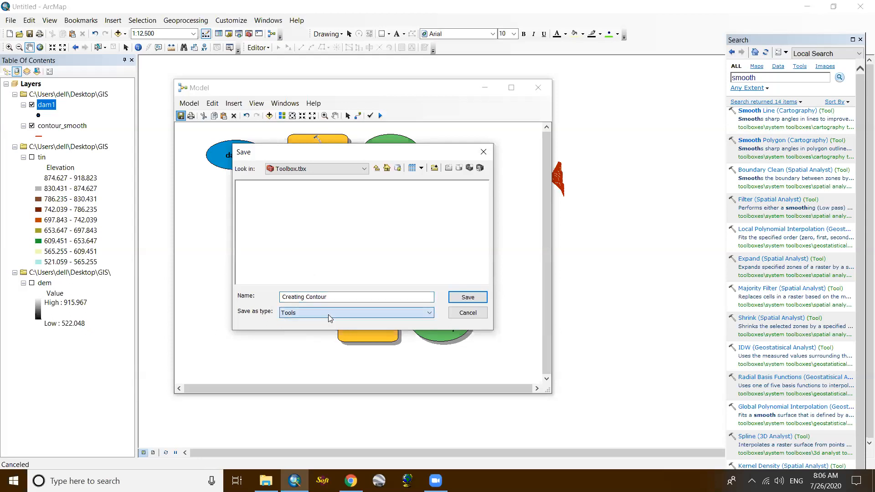
left_click(468, 298)
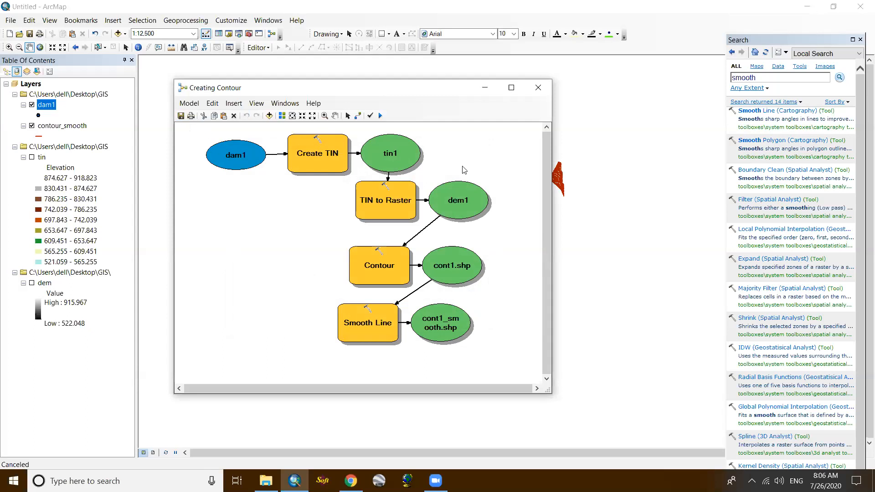
- Check the GIS folder for the model outputs tin1, dem1, cont1.shp and cont1_smooth.shp without adding them, and close the model window
left_click(117, 34)
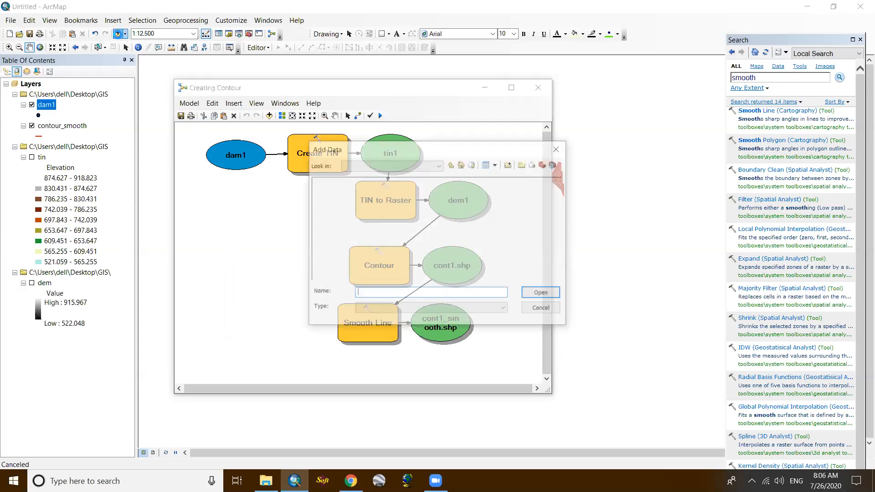
left_click(451, 165)
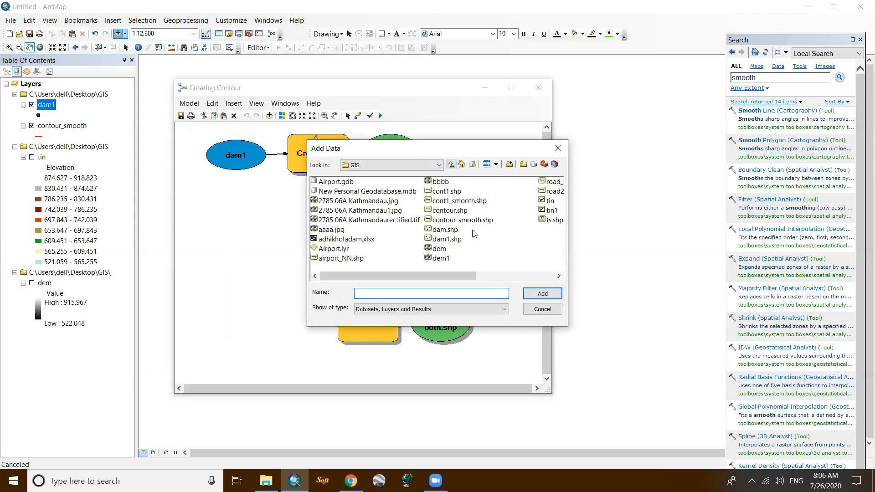
scroll(478, 241, "right", 1)
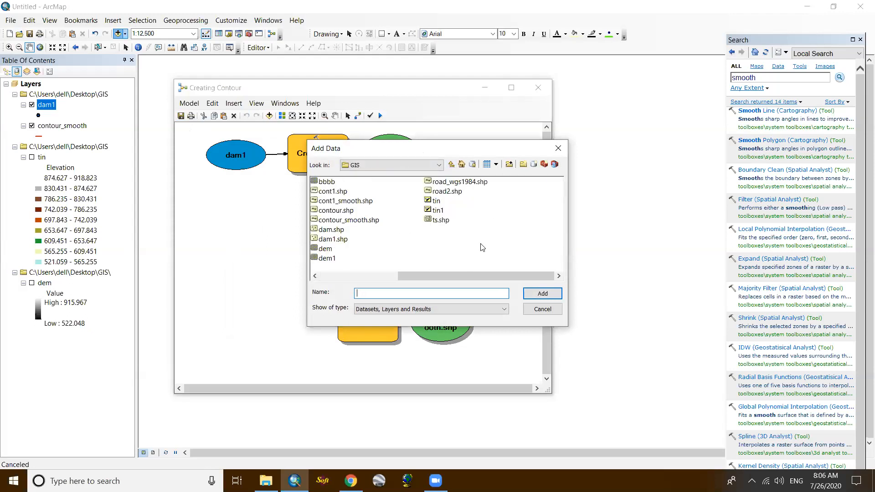
left_click(440, 211)
scroll(478, 254, "left", 1)
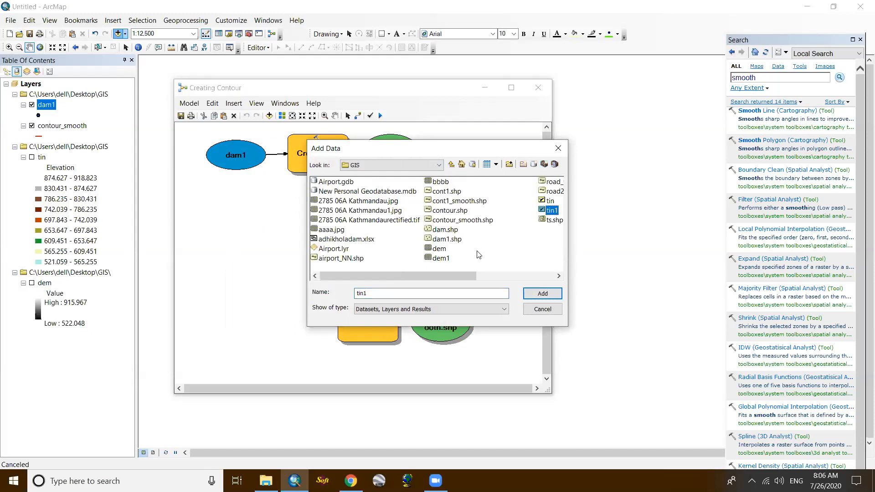
left_click(439, 259)
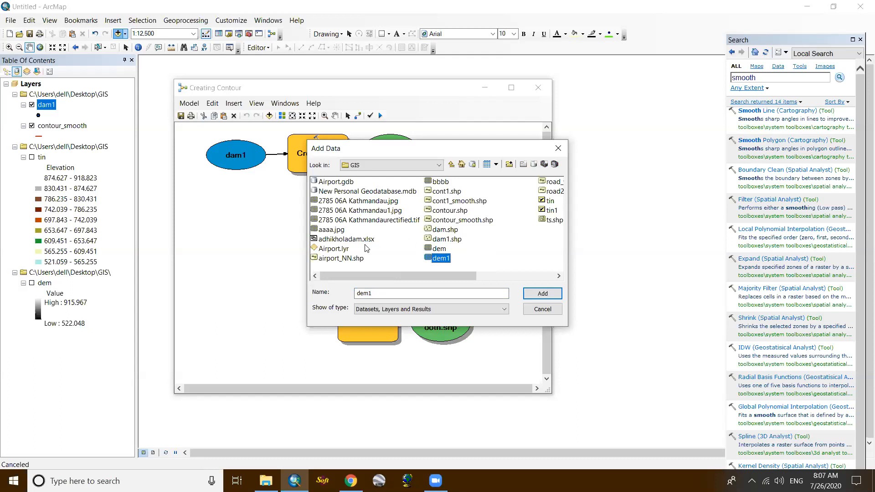
left_click(450, 192)
left_click(456, 203)
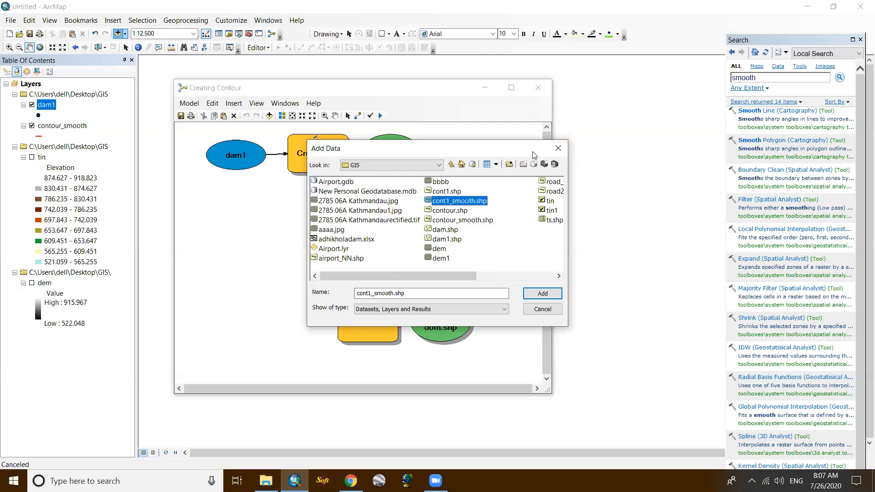
left_click(558, 148)
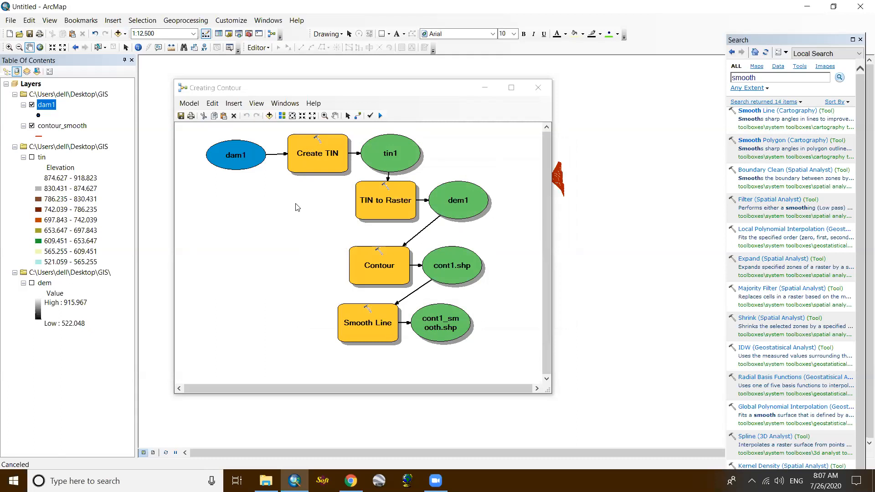
left_click(538, 88)
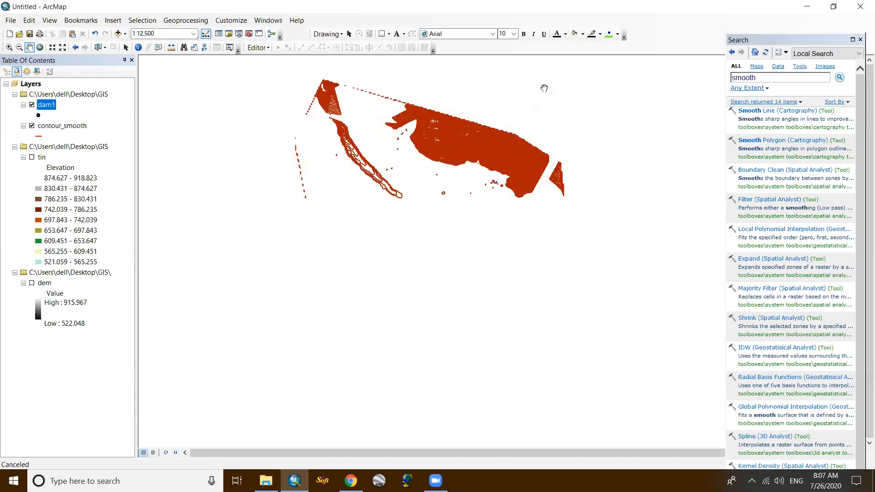
- Open ArcToolbox, collapse the 3D Analyst Tools and look through the list of available toolboxes before closing it
left_click(248, 34)
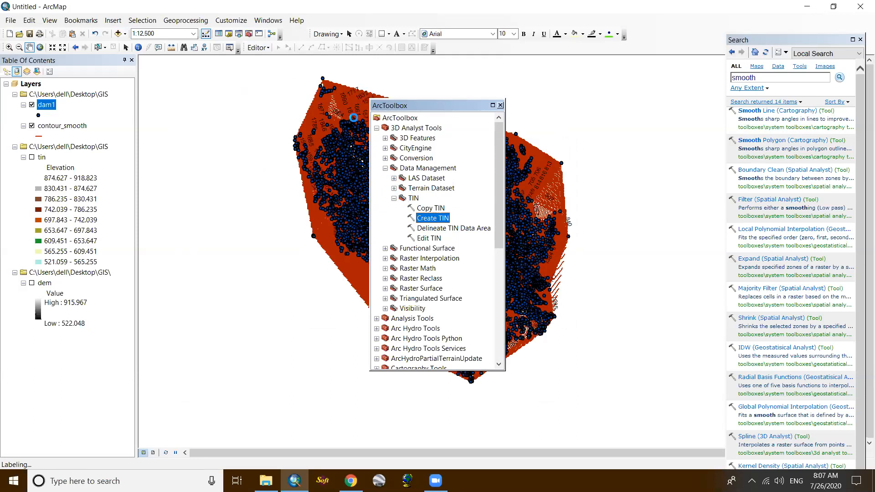
left_click(376, 129)
scroll(422, 245, "down", 2)
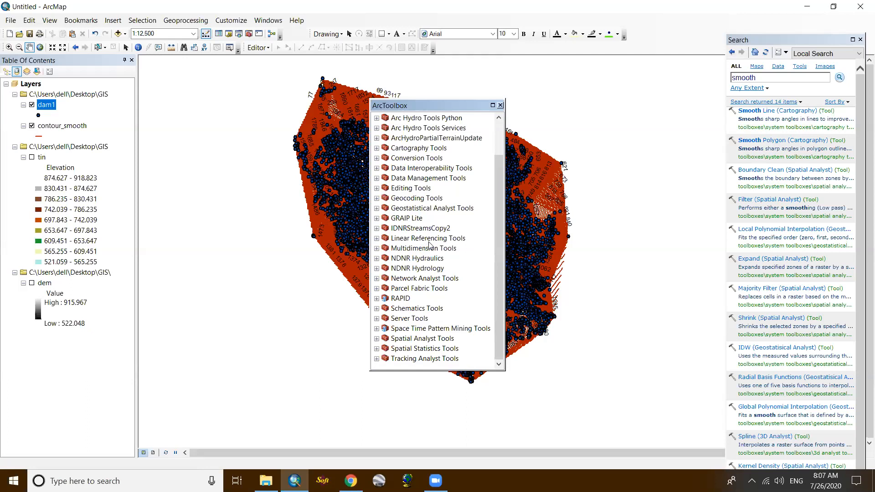
scroll(430, 244, "up", 2)
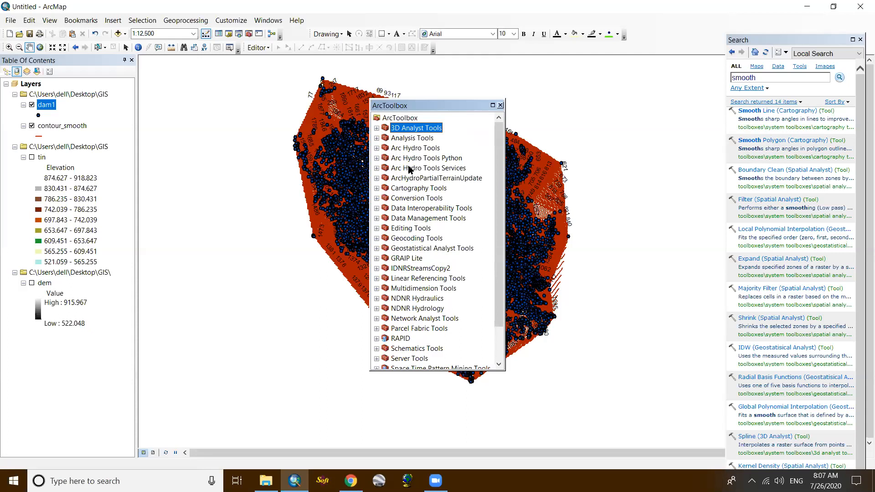
scroll(409, 170, "down", 1)
scroll(410, 172, "up", 1)
left_click(501, 105)
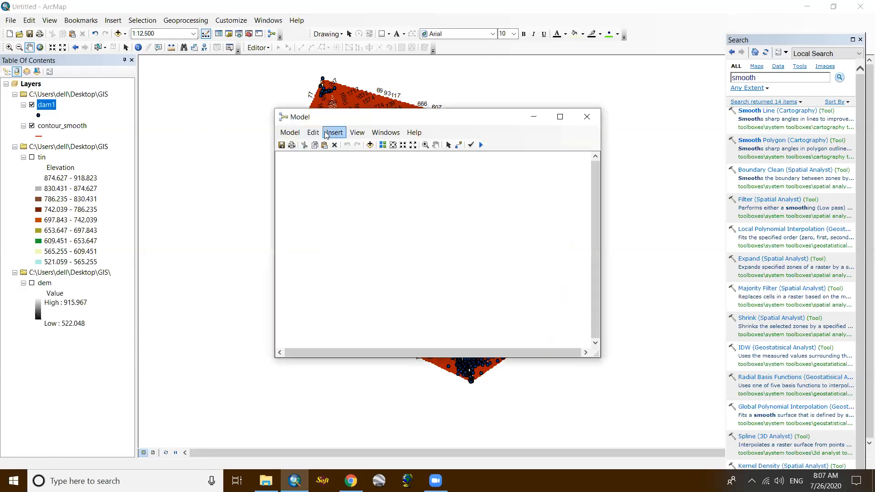
left_click(334, 134)
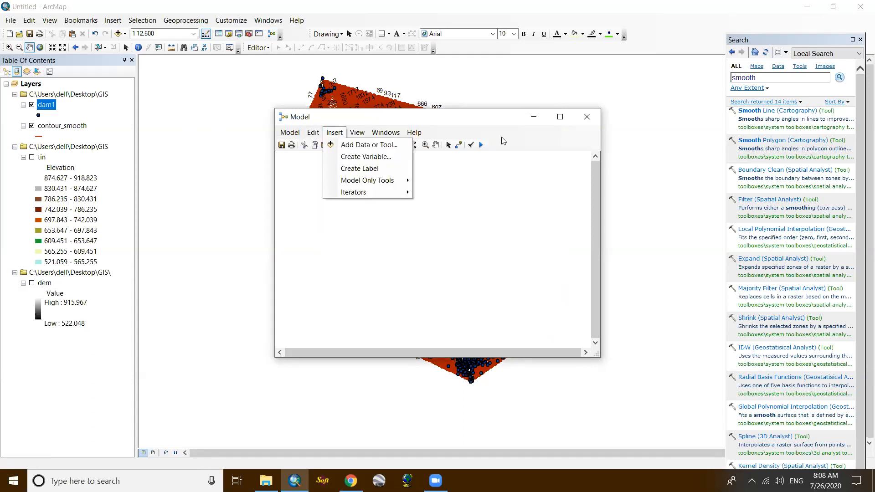
left_click(334, 132)
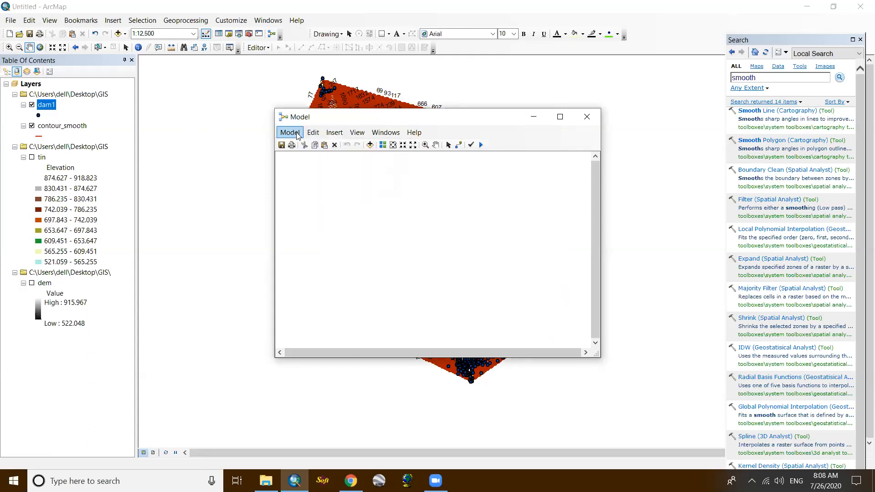
left_click(297, 133)
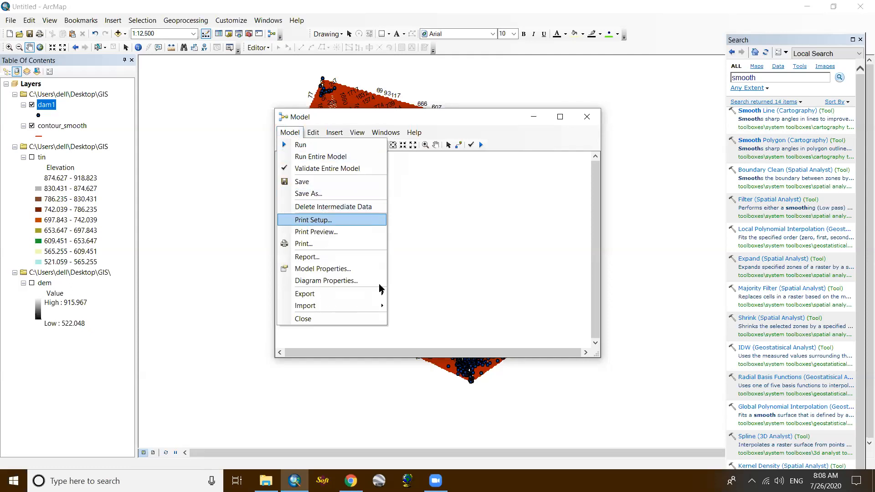
left_click(593, 113)
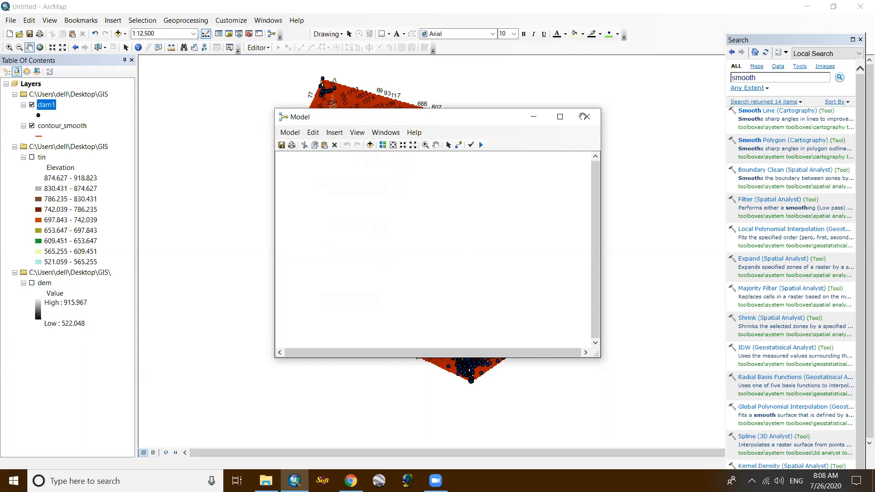
left_click(584, 117)
- Hide the dam1 points and add cont1_smooth.shp from the GIS folder to the map, dismissing the coordinate system warning
left_click(31, 105)
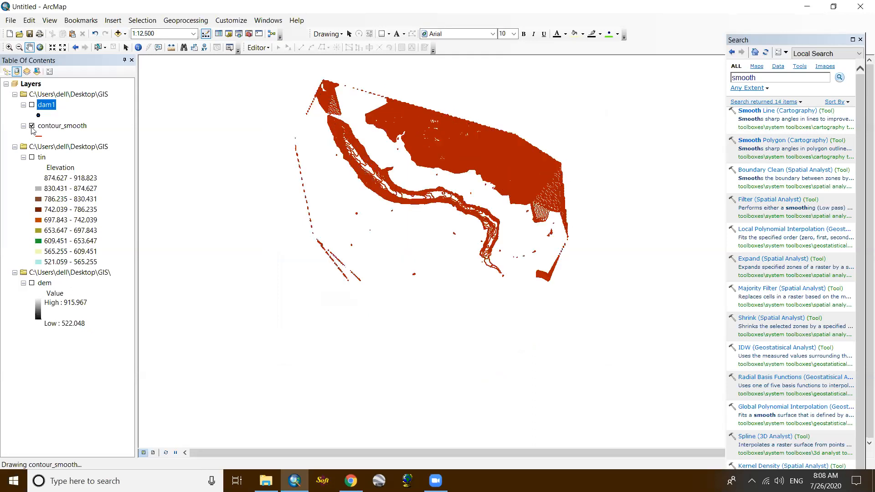
left_click(117, 33)
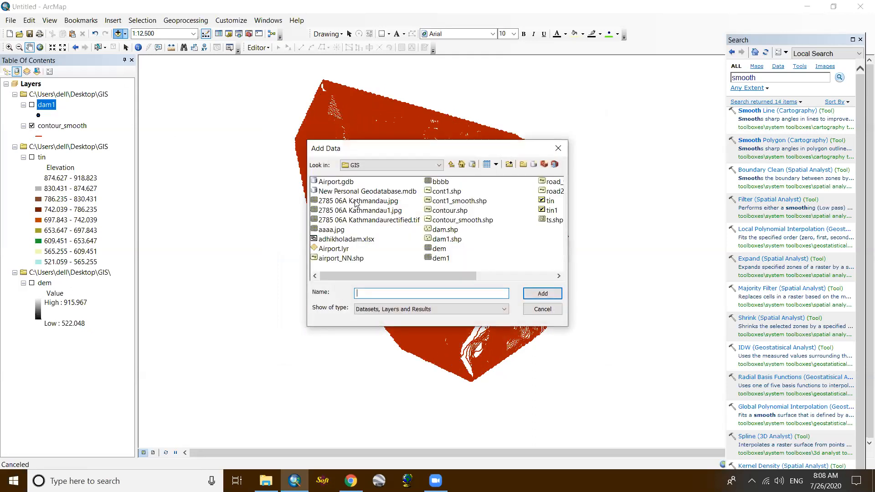
left_click(541, 293)
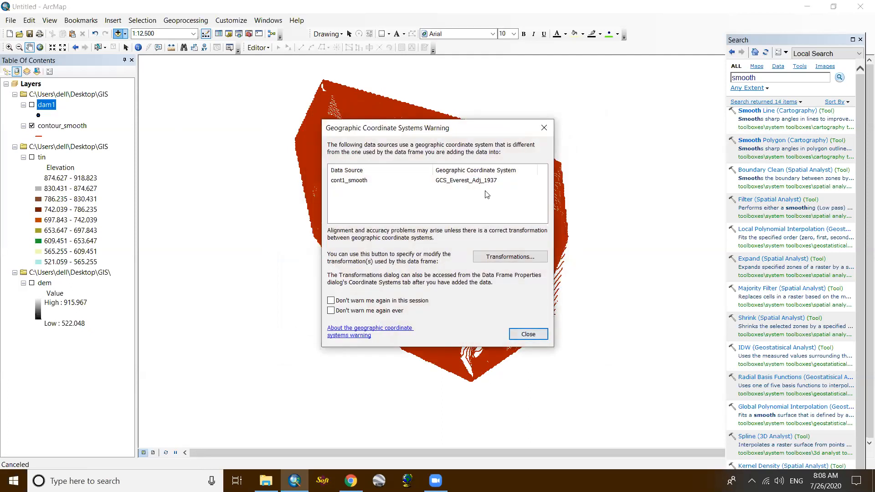
left_click(528, 334)
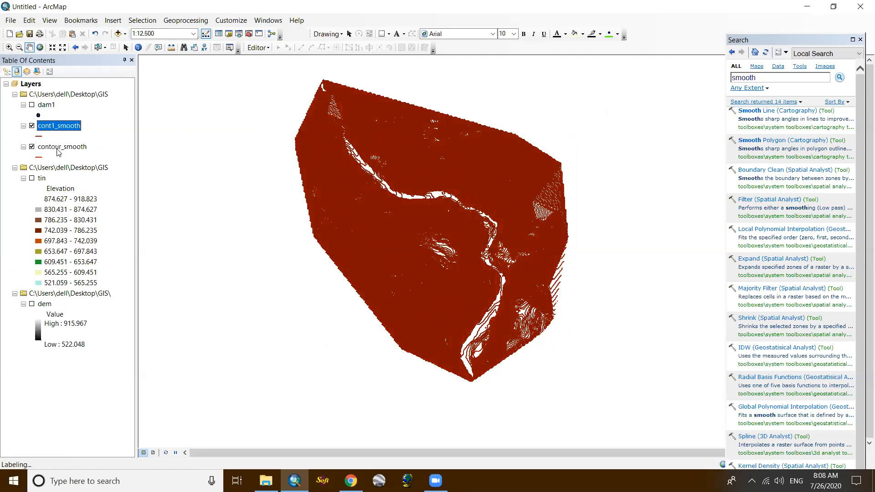
- Remove the contour_smooth layer and review the attribute table of cont1_smooth
right_click(58, 152)
left_click(81, 170)
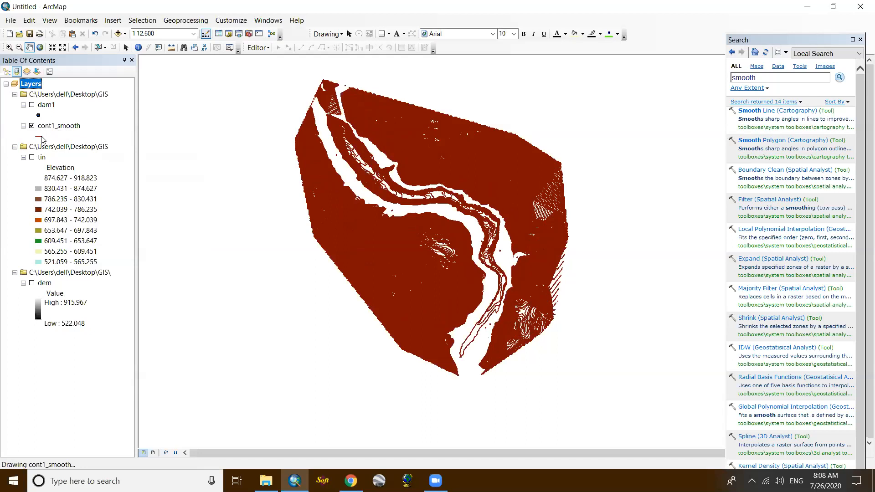
right_click(56, 126)
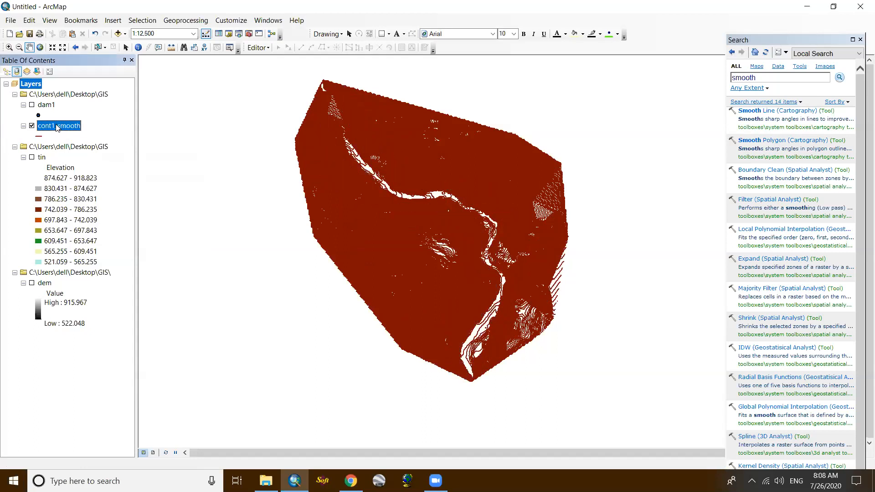
left_click(89, 156)
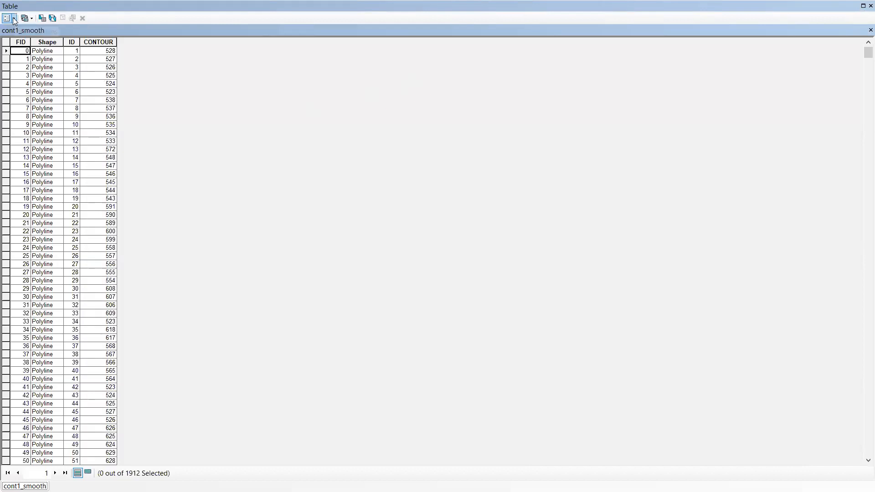
left_click(871, 6)
- Turn on feature labels for the cont1_smooth layer
scroll(421, 180, "down", 2)
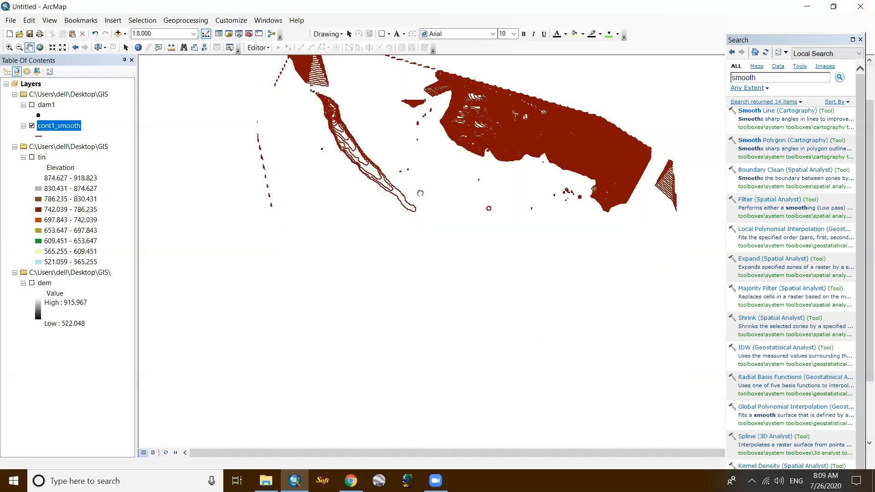
left_click_drag(421, 150, 420, 193)
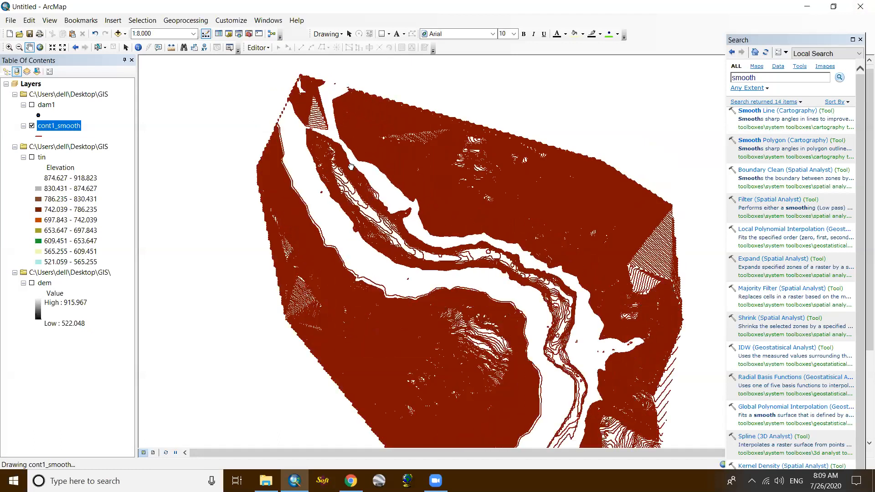
scroll(494, 234, "up", 2)
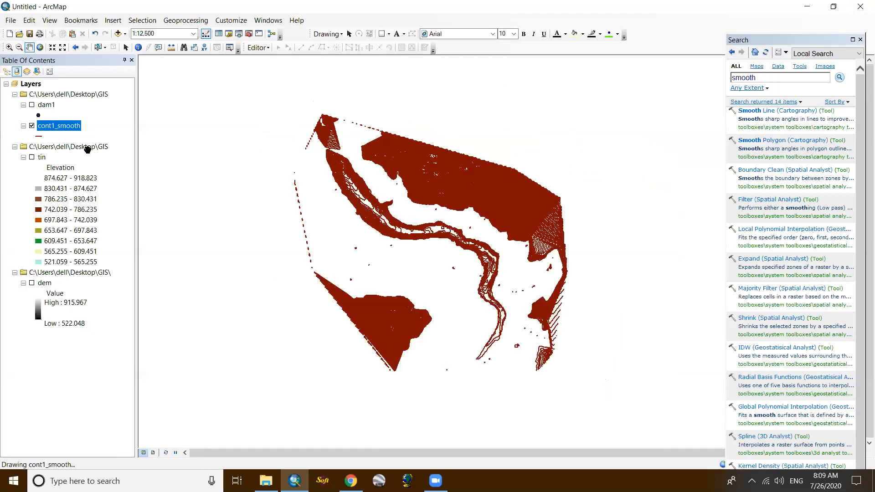
right_click(65, 130)
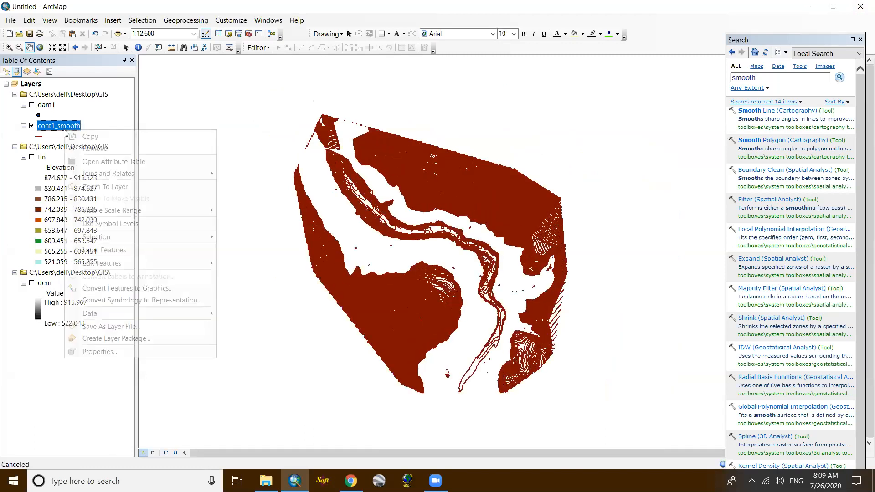
left_click(79, 252)
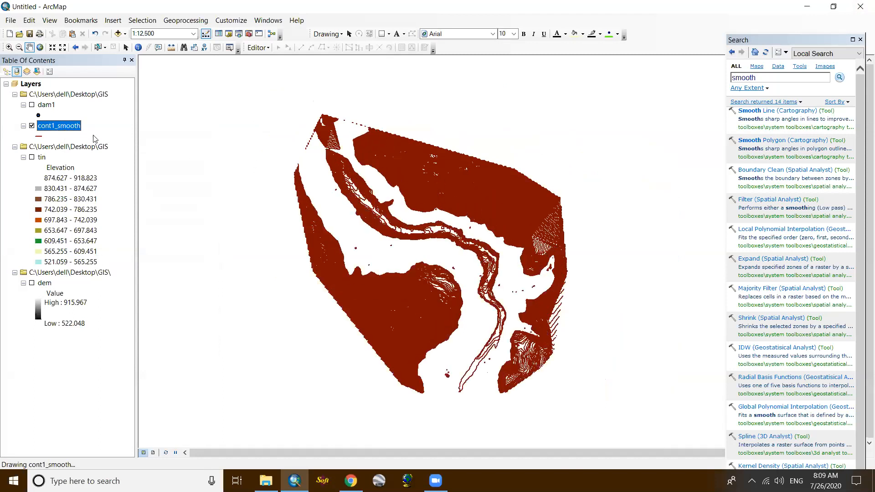
- Set the label field of the cont1_smooth layer to CONTOUR, keeping feature labelling enabled
right_click(58, 131)
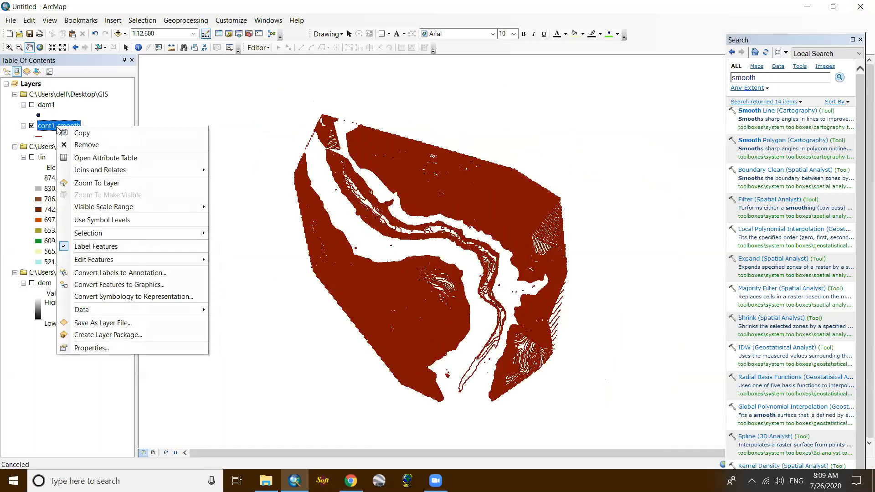
left_click(100, 347)
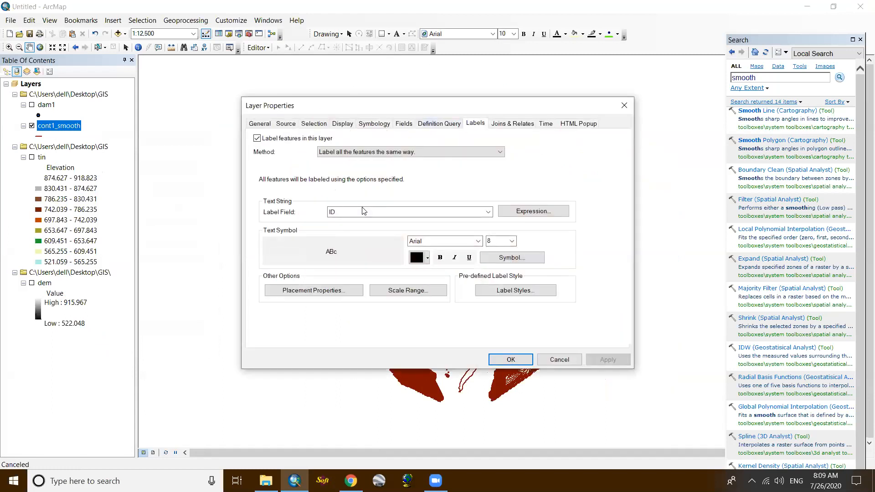
left_click(362, 213)
left_click(363, 215)
left_click(364, 215)
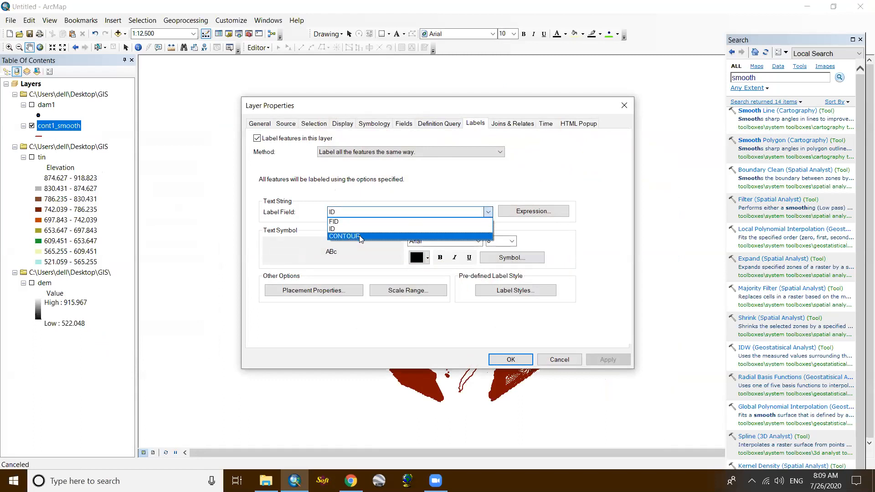
left_click(364, 236)
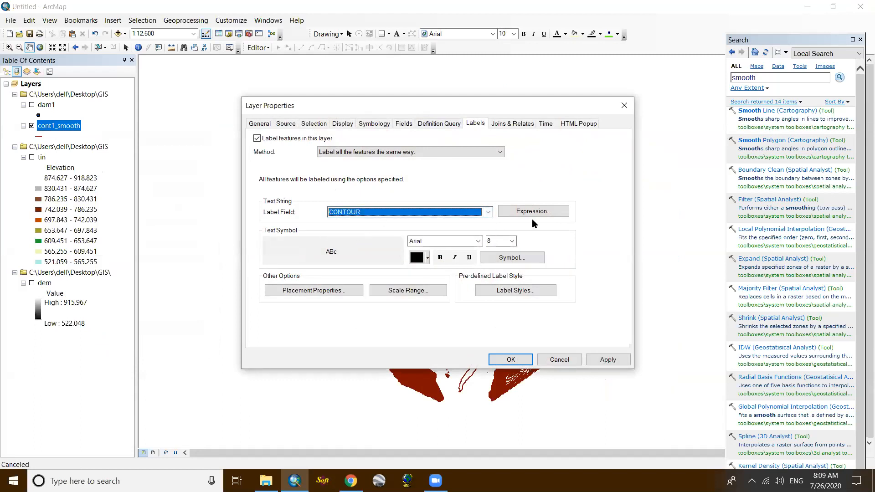
left_click(258, 140)
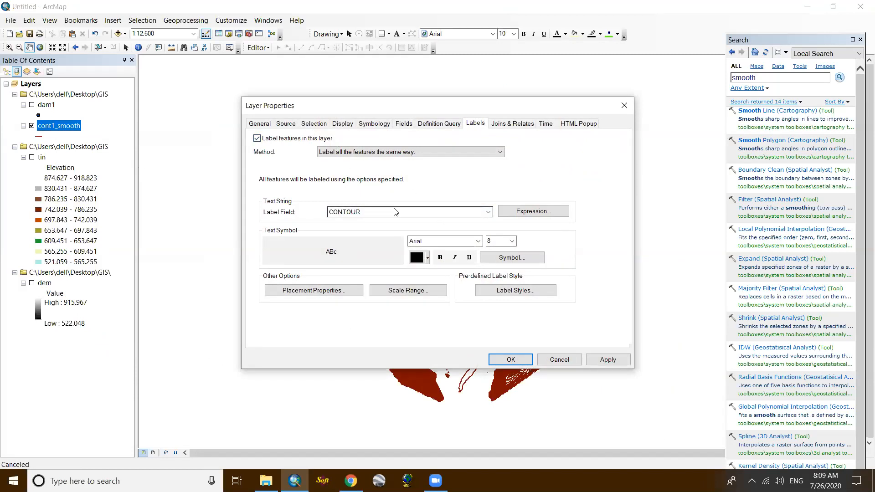
- Set the cont1_smooth label text size to 10 and position the labels on the line, applying the label settings
left_click(510, 242)
left_click(491, 265)
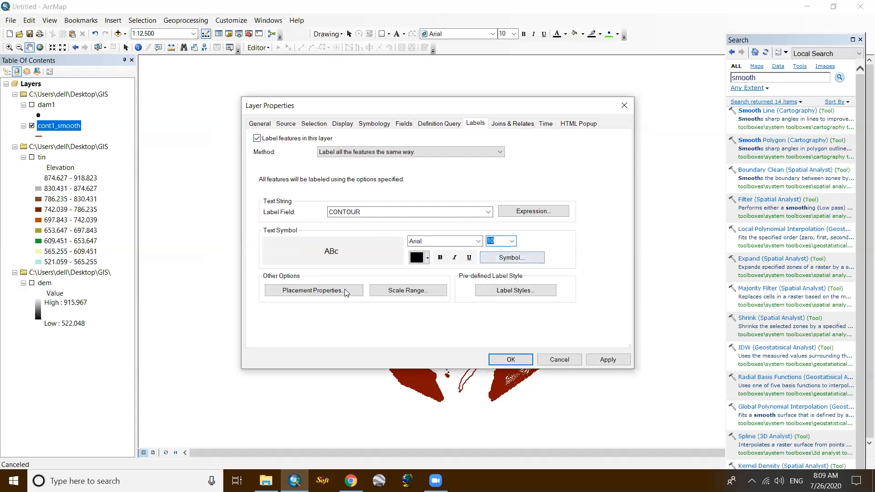
left_click(320, 294)
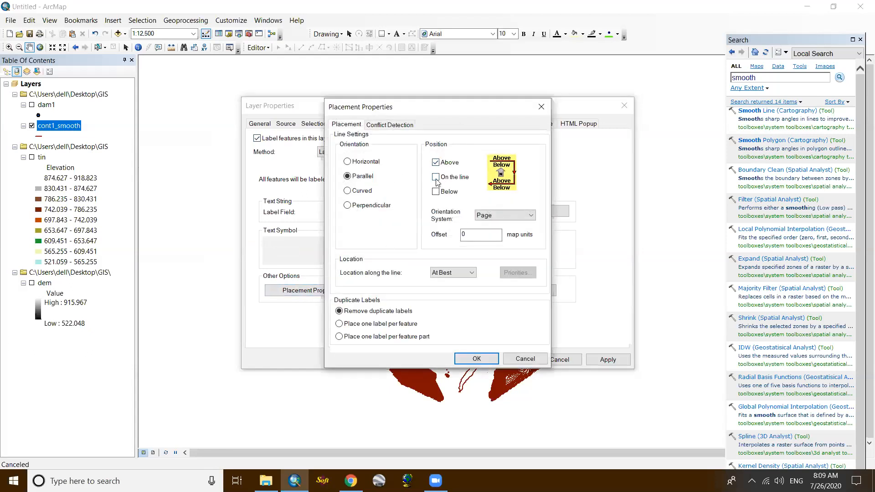
left_click(436, 177)
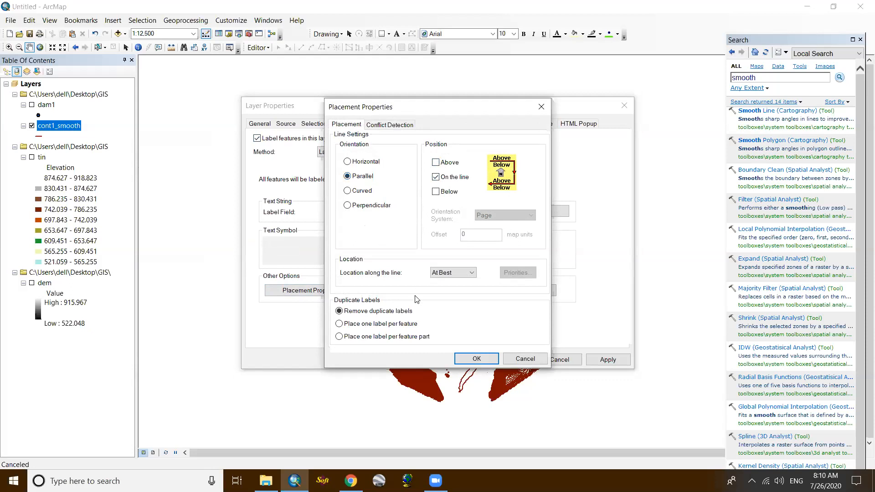
left_click(470, 358)
left_click(510, 360)
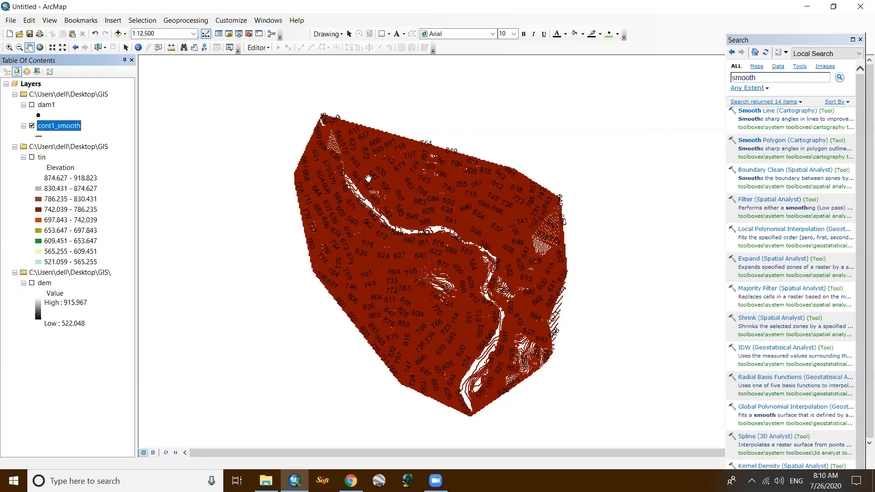
- Inspect the labelled contours close up along the river valley, and view the TIN surface over its full extent
scroll(368, 179, "down", 5)
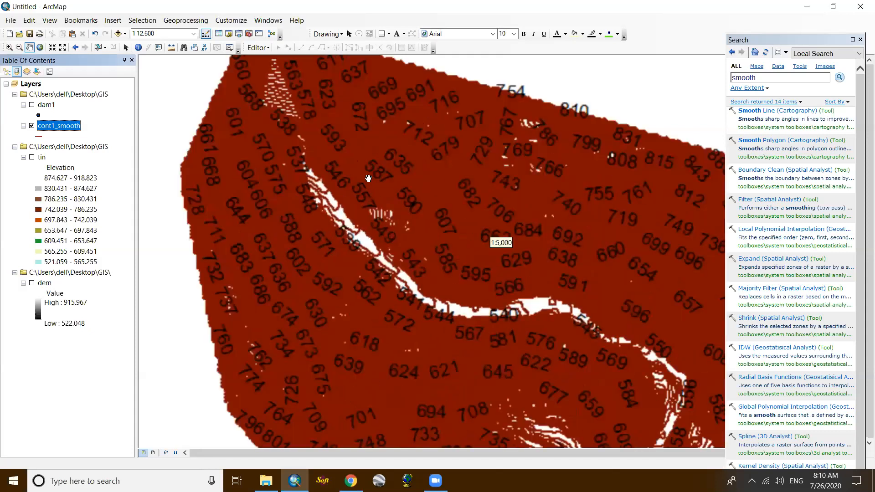
scroll(370, 180, "down", 1)
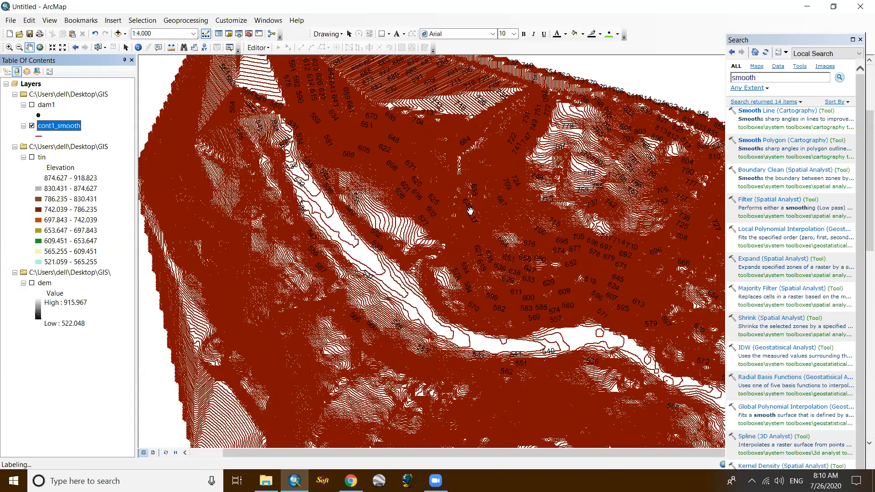
scroll(470, 211, "up", 5)
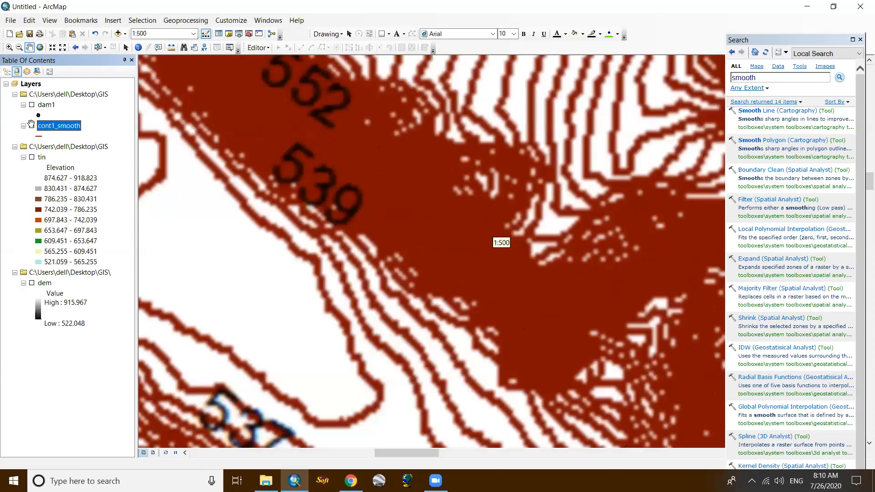
left_click(31, 126)
left_click_drag(369, 138, 576, 99)
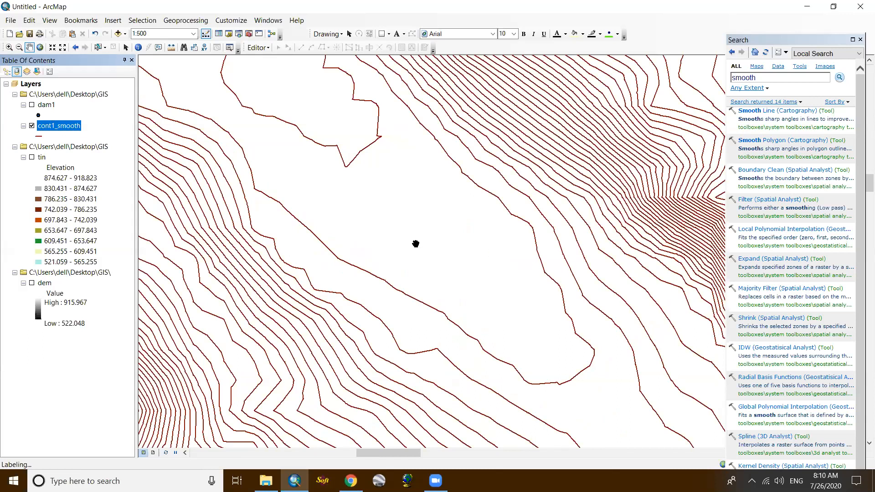
scroll(430, 216, "up", 5)
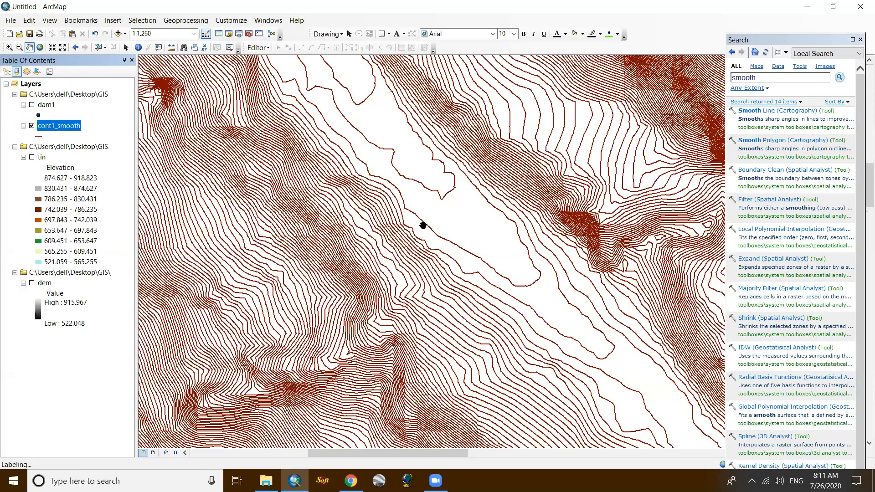
scroll(511, 264, "up", 2)
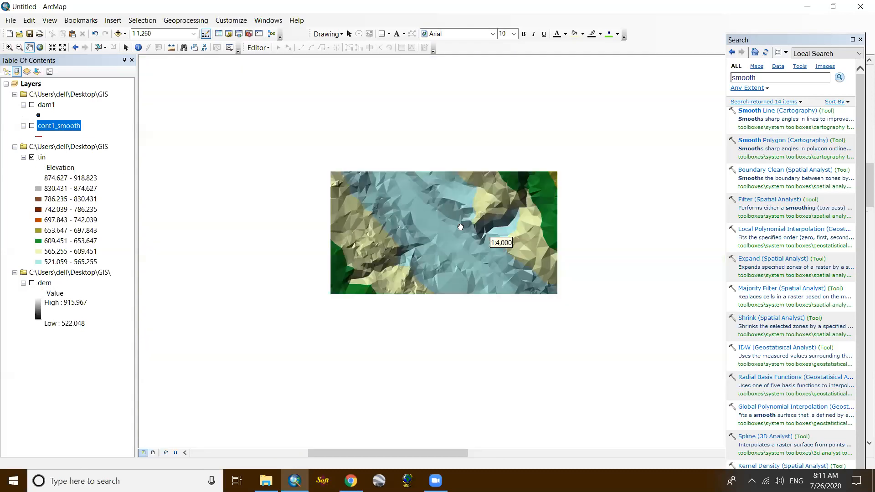
scroll(456, 225, "up", 1)
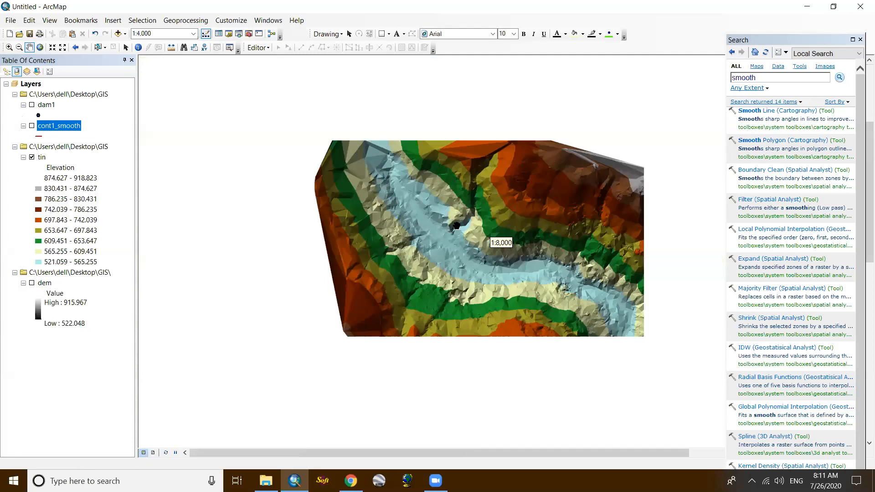
scroll(456, 223, "up", 1)
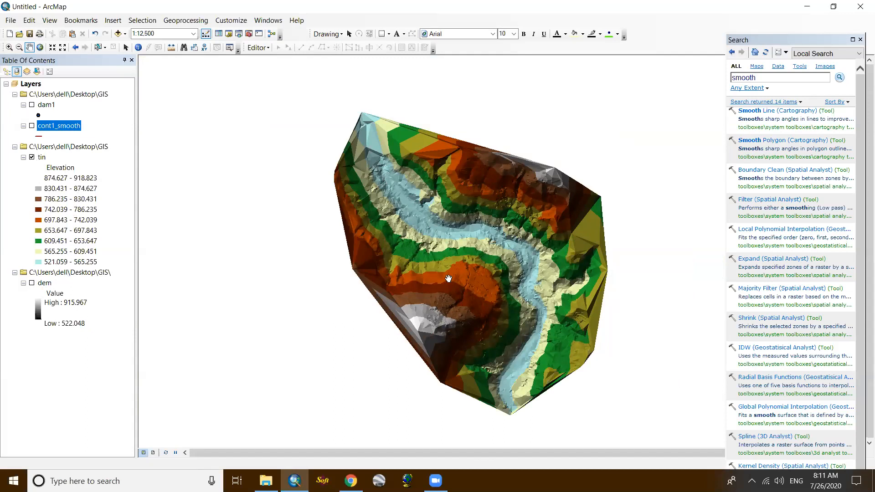
- Hide the TIN, display the dem raster and examine it both close up and over its full extent
left_click(32, 158)
left_click(32, 283)
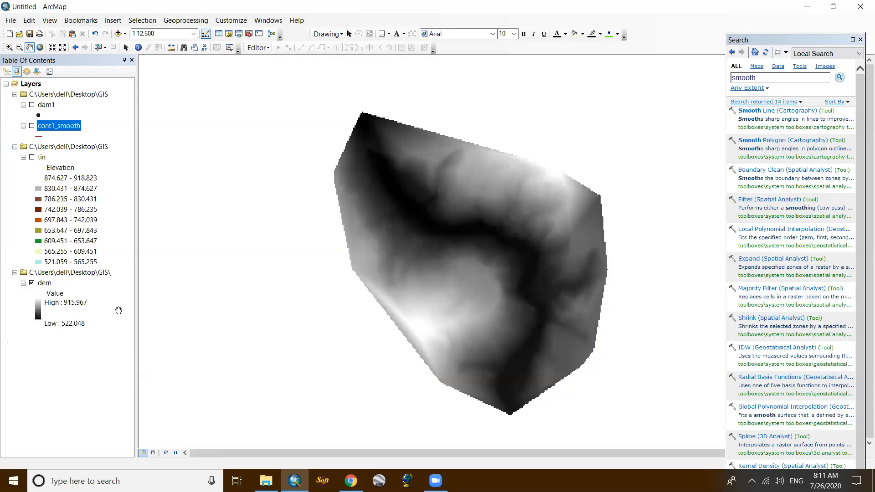
scroll(509, 323, "down", 3)
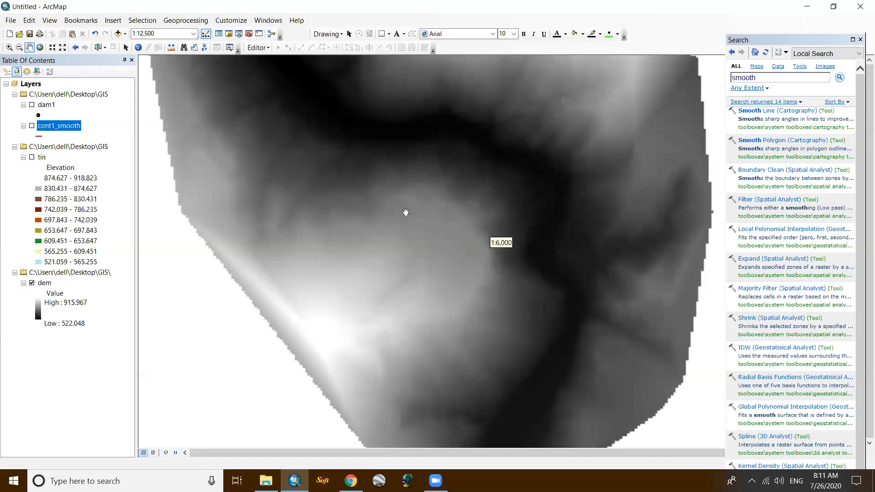
scroll(447, 314, "up", 2)
scroll(449, 307, "up", 1)
left_click_drag(501, 328, 453, 262)
scroll(420, 253, "up", 1)
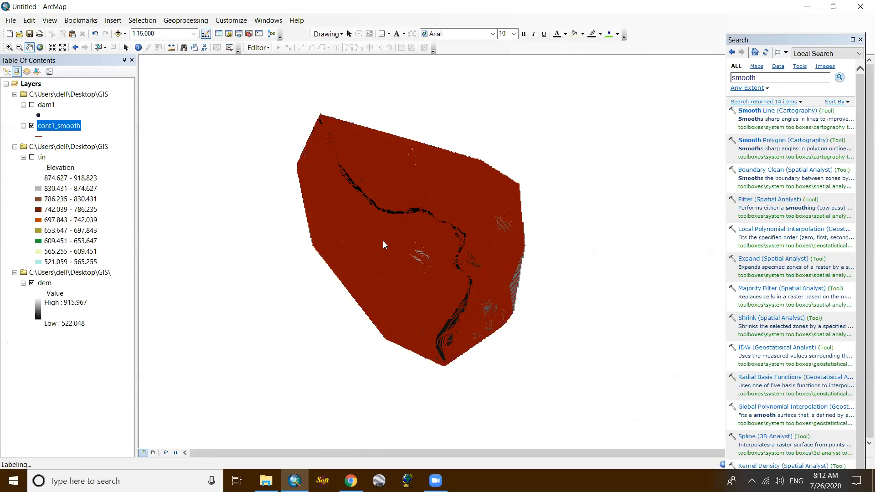
- Toggle the cont1_smooth contours over the DEM for comparison, leaving them displayed, and hide the dem layer
left_click(31, 127)
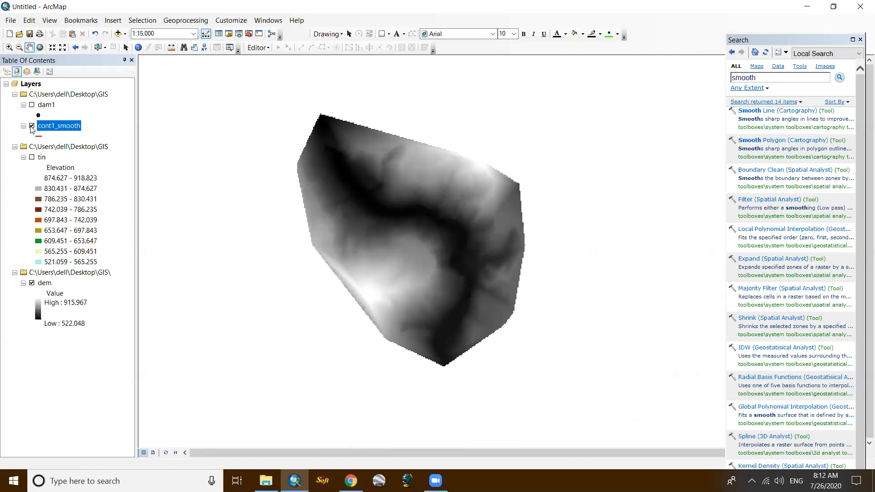
left_click(31, 128)
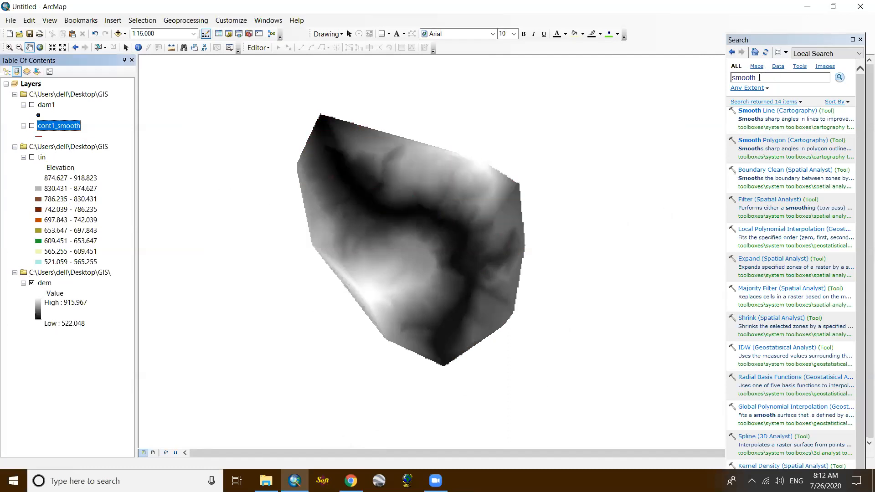
left_click(32, 126)
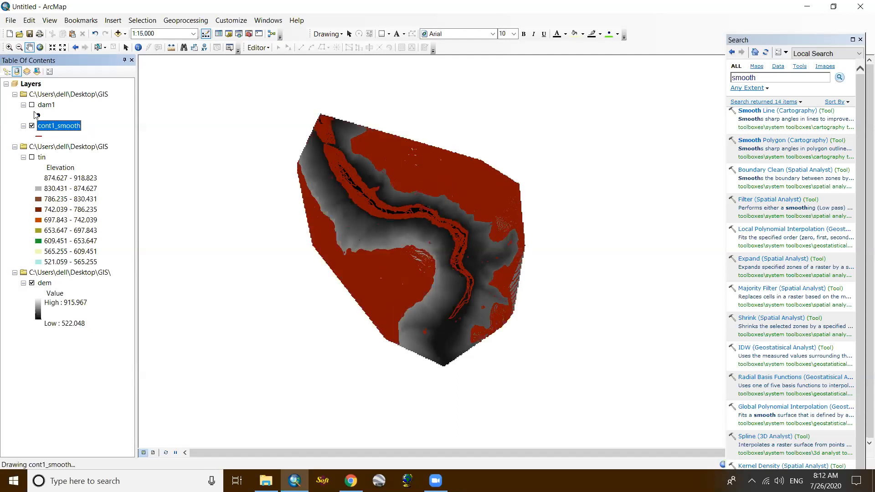
left_click(32, 284)
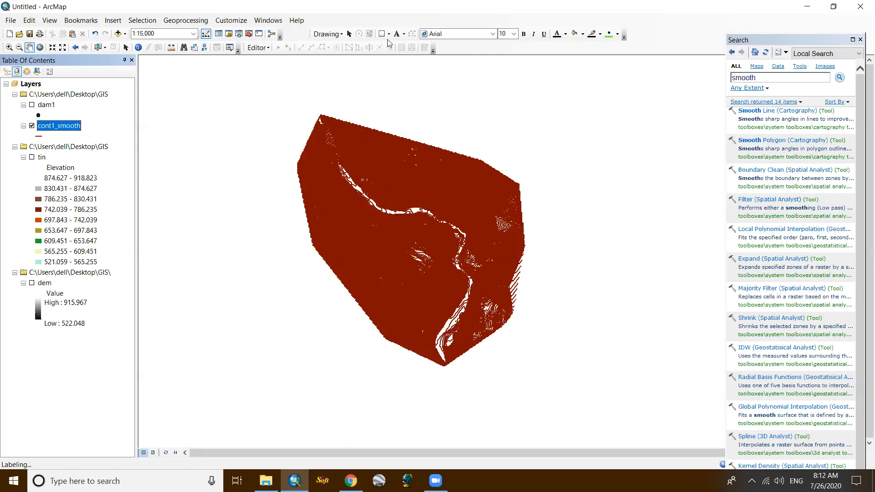
- Draw a graphic rectangle over the middle of the contour area, covering part of the river valley
right_click(665, 29)
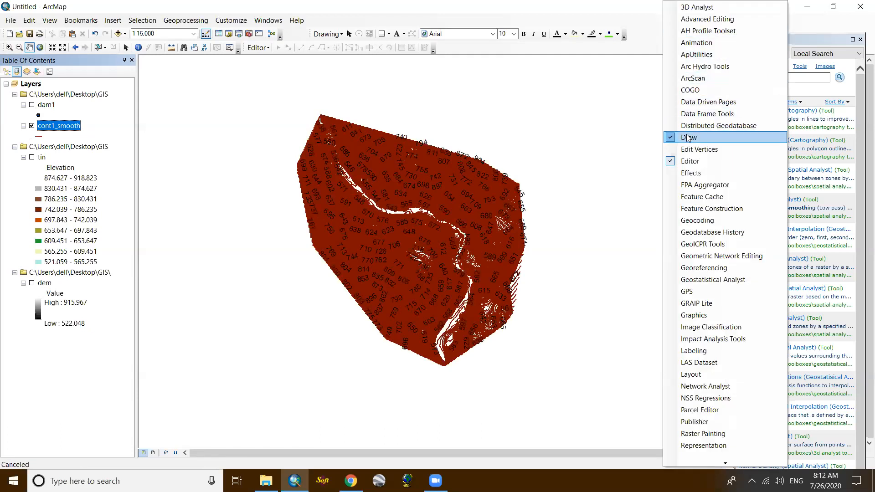
left_click(652, 42)
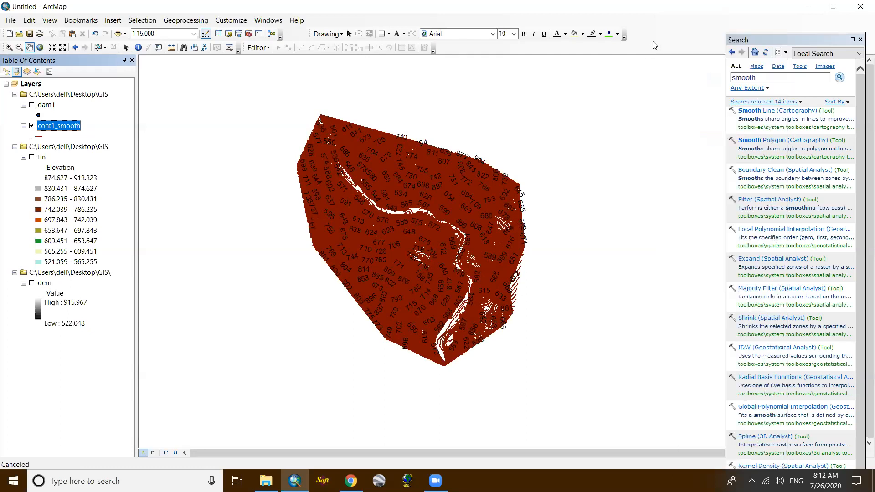
left_click(389, 35)
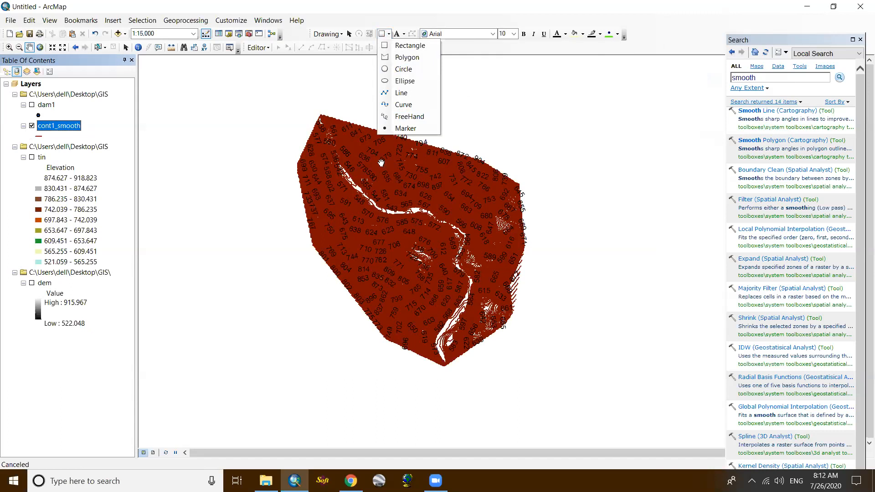
left_click(388, 46)
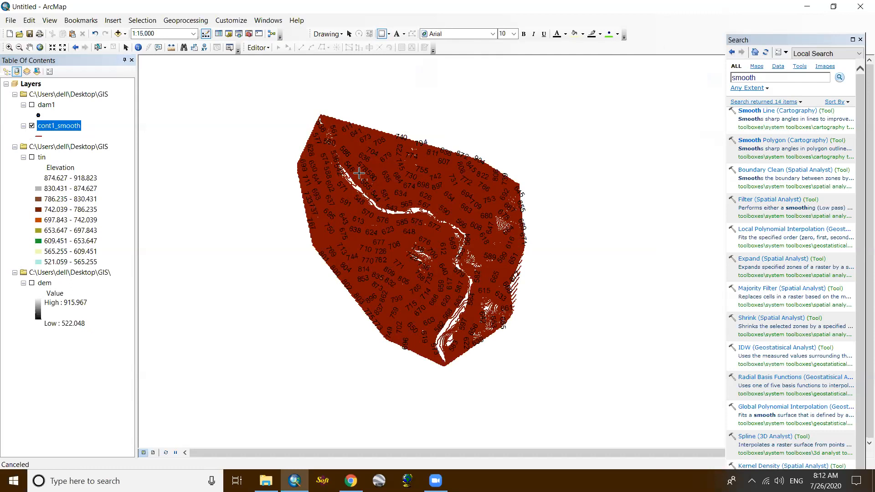
left_click_drag(362, 177, 452, 246)
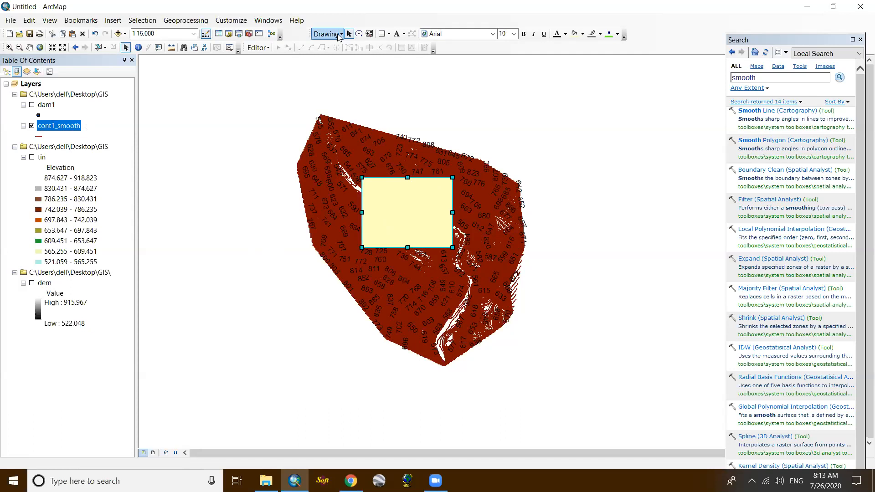
- Start a new shapefile named clip_polygon in the Desktop GIS folder, with Polygon as its feature type
left_click(220, 35)
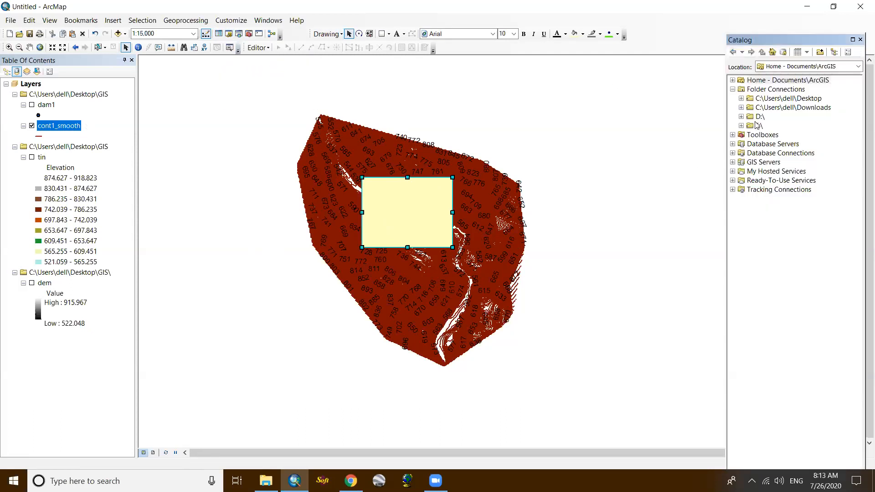
left_click(741, 98)
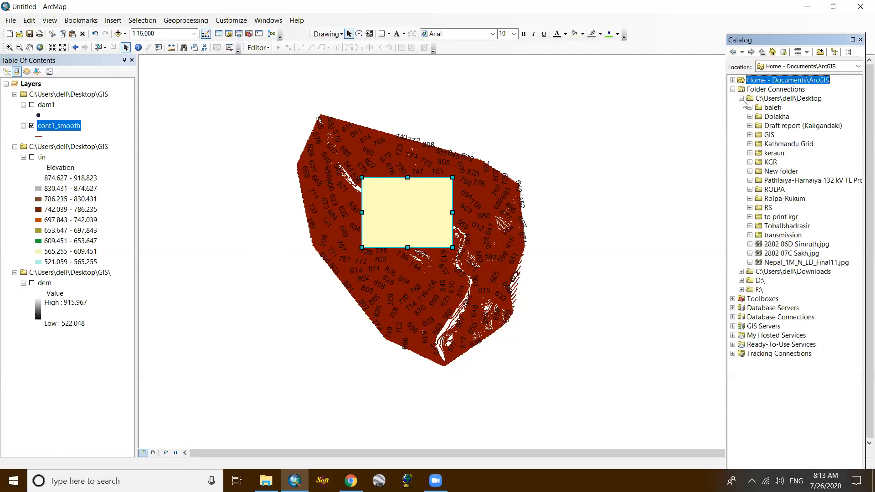
right_click(769, 136)
mouse_move(792, 205)
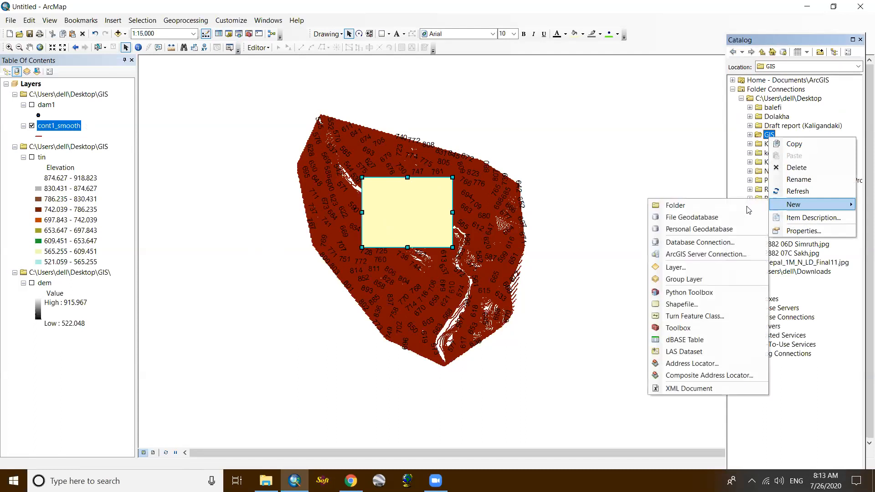
left_click(681, 304)
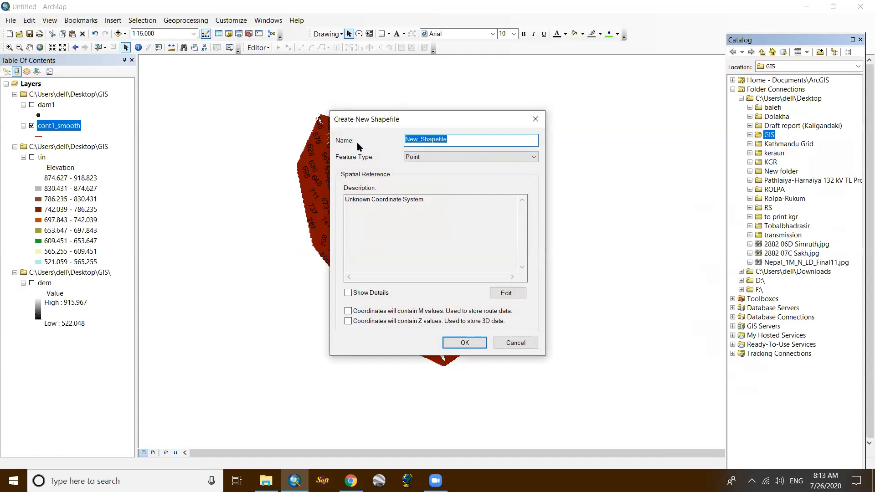
type("clip_polygon")
left_click(421, 157)
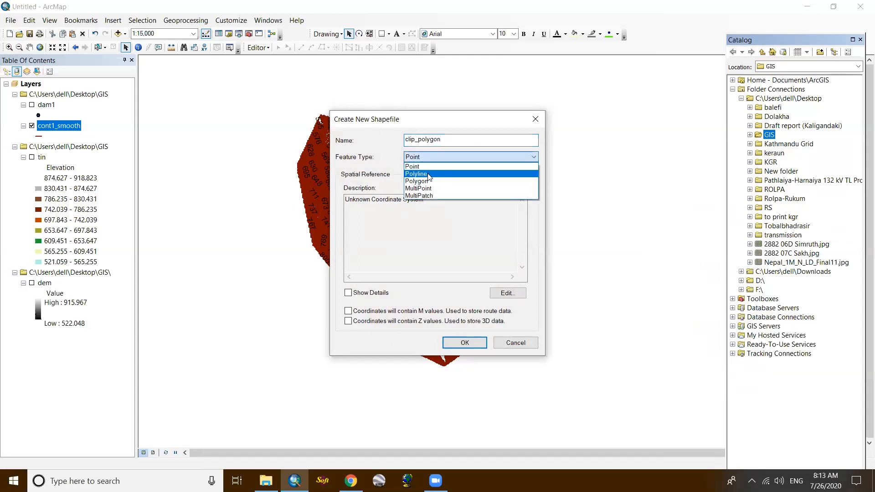
left_click(430, 182)
- Assign the Nepal Nagarkot TM coordinate system from the favorites to the new shapefile
left_click(508, 293)
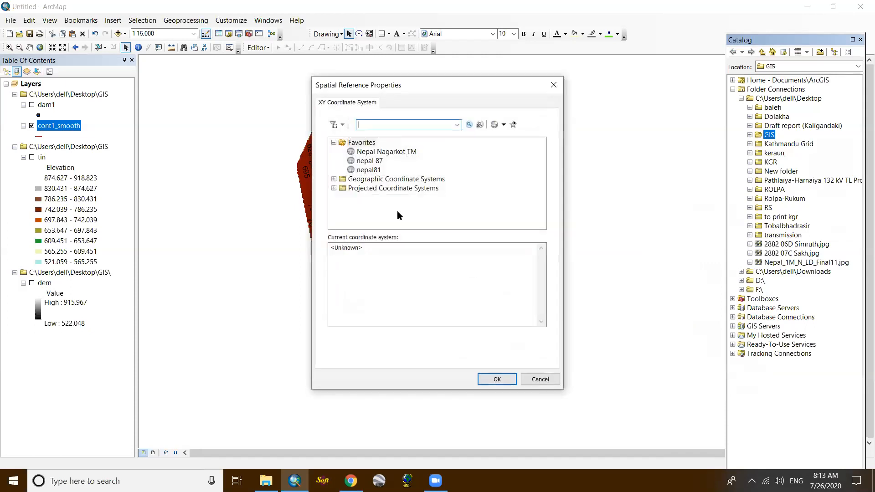
left_click(387, 151)
left_click(497, 380)
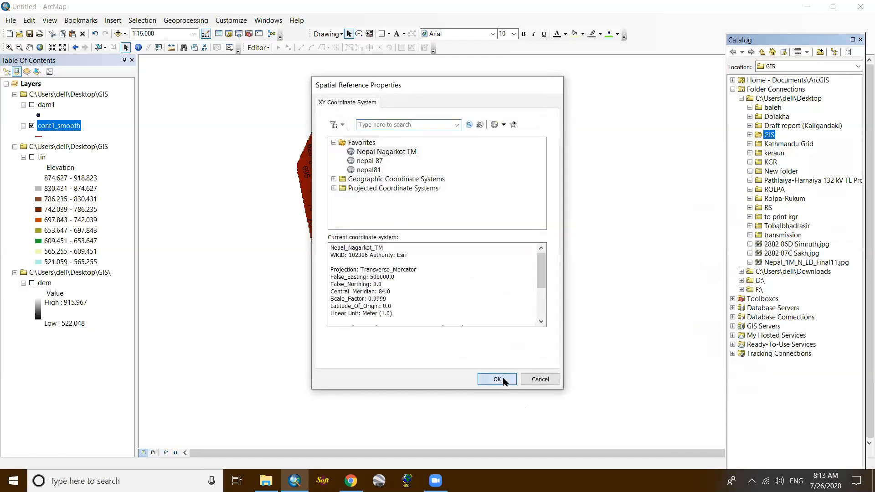
- Finish creating the clip_polygon shapefile and delete the graphic rectangle drawn over the contours
left_click(472, 346)
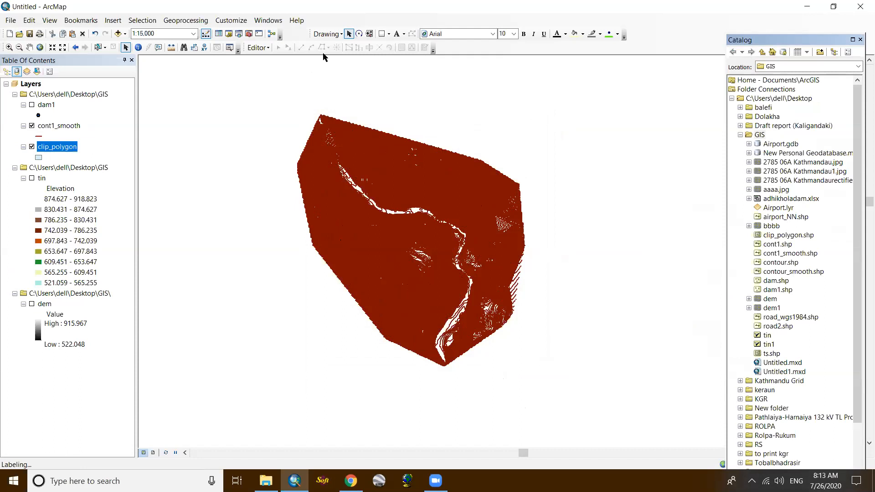
left_click(422, 193)
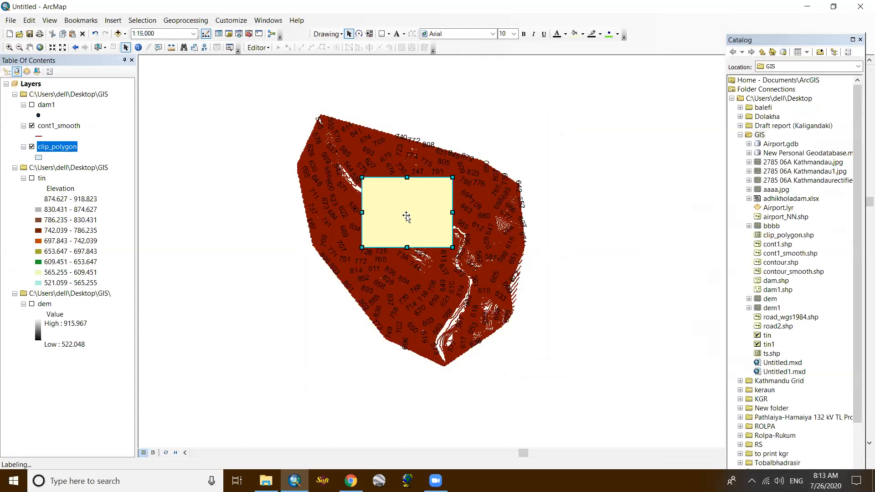
key("Delete")
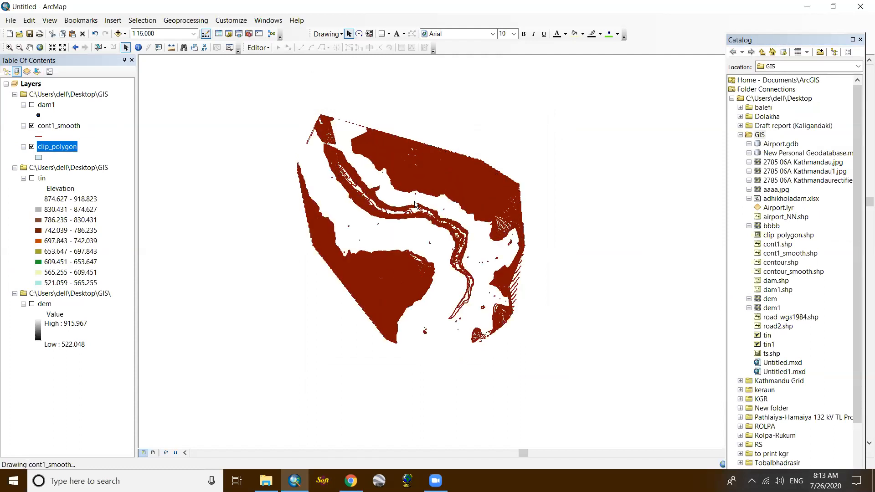
- Toggle the cont1_smooth contours to check the map beneath them, leaving them displayed
left_click(32, 126)
left_click(32, 126)
left_click(32, 127)
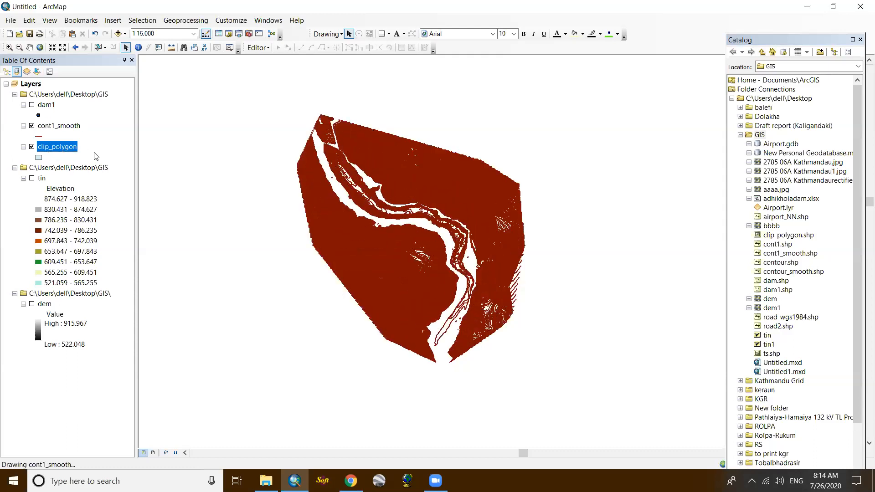
- Start an edit session for the map layers, continuing past the layer warnings
left_click(257, 48)
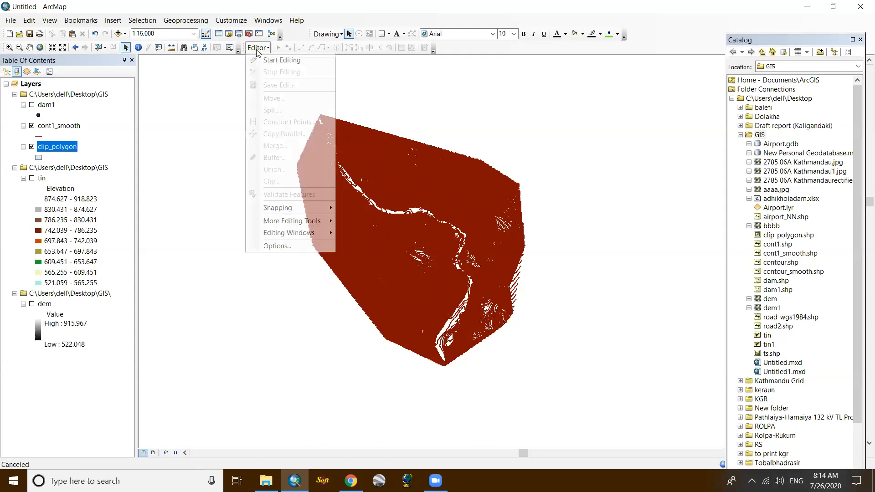
left_click(262, 59)
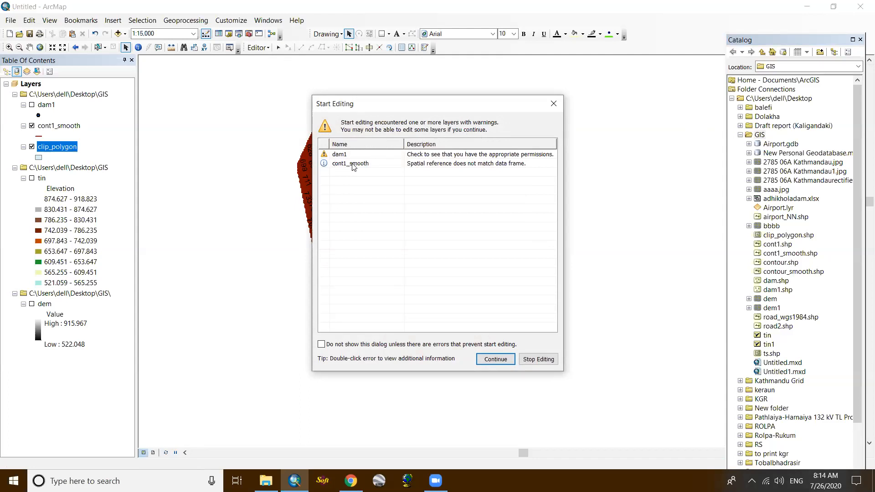
left_click(494, 360)
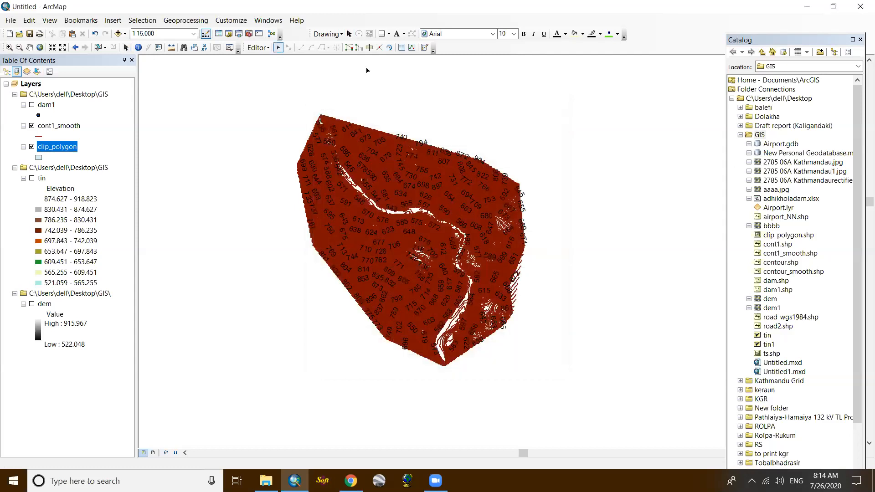
- Using the clip_polygon template and the Rectangle construction tool, draw a slightly tilted rectangle over the river valley in the middle of the contours
left_click(423, 48)
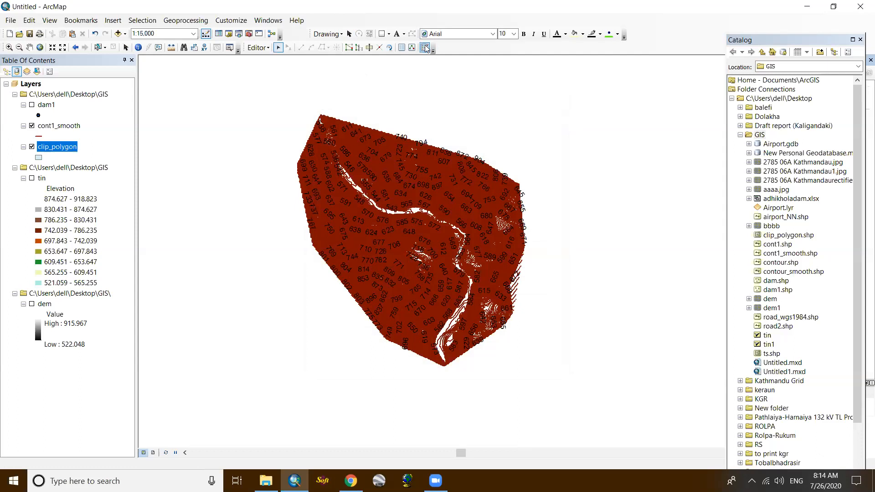
left_click(861, 41)
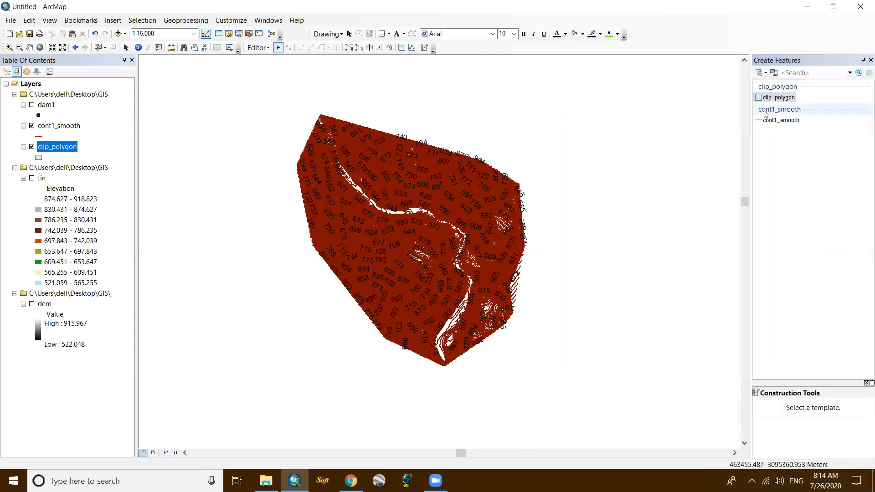
left_click(778, 98)
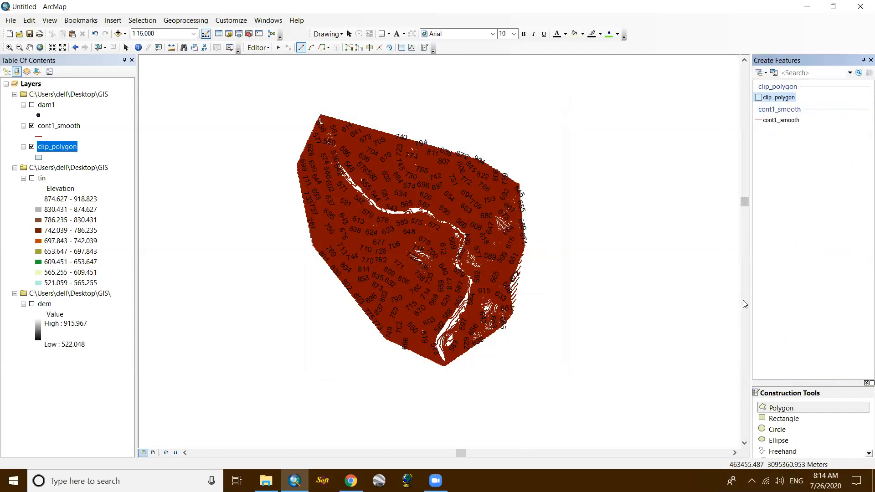
left_click(790, 419)
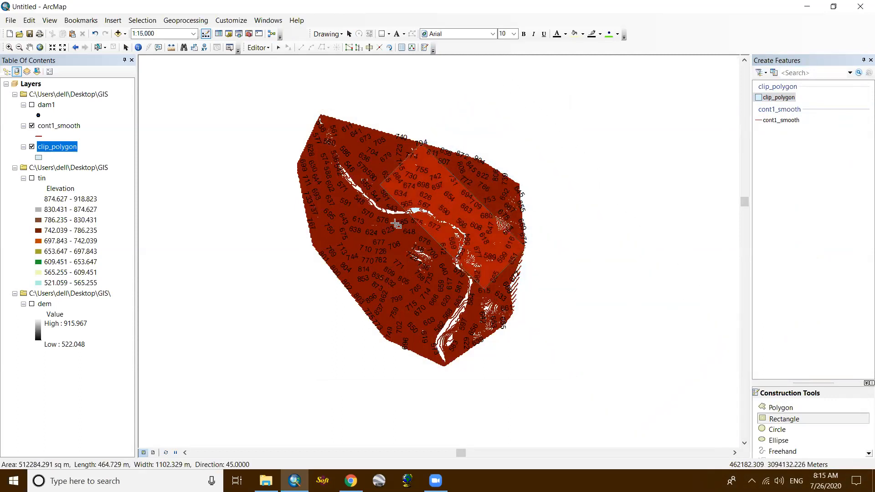
left_click(429, 199)
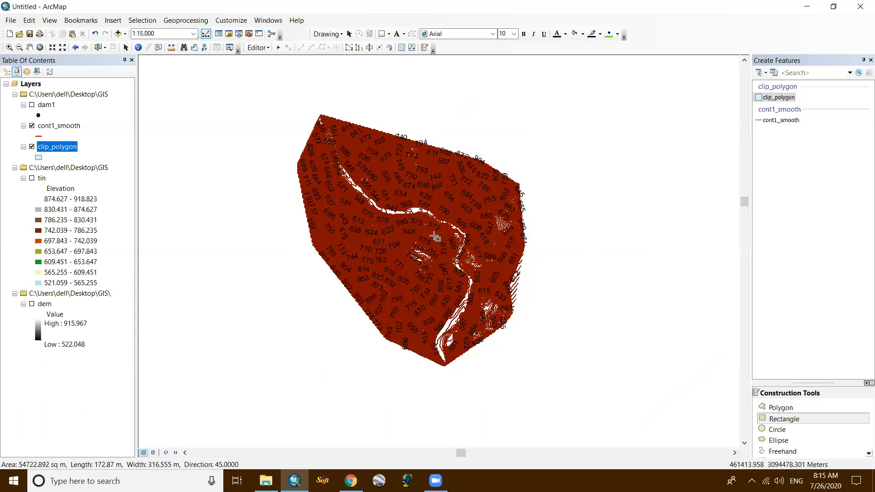
left_click(379, 184)
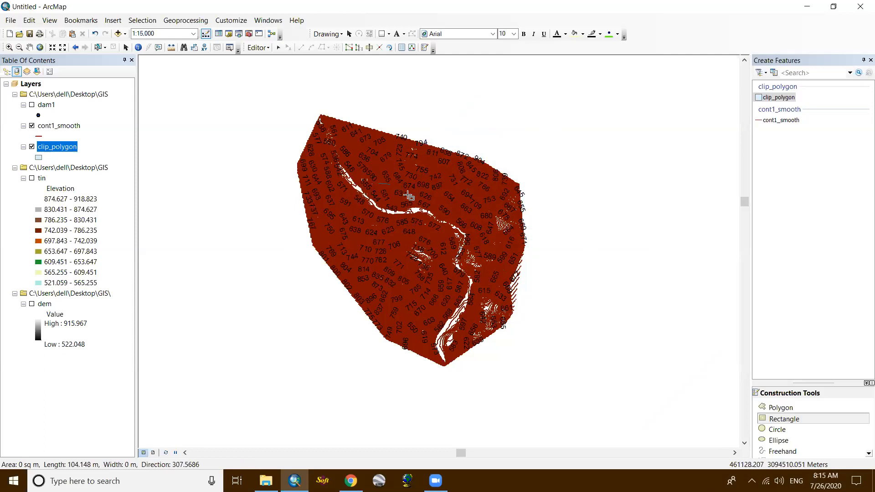
left_click(424, 192)
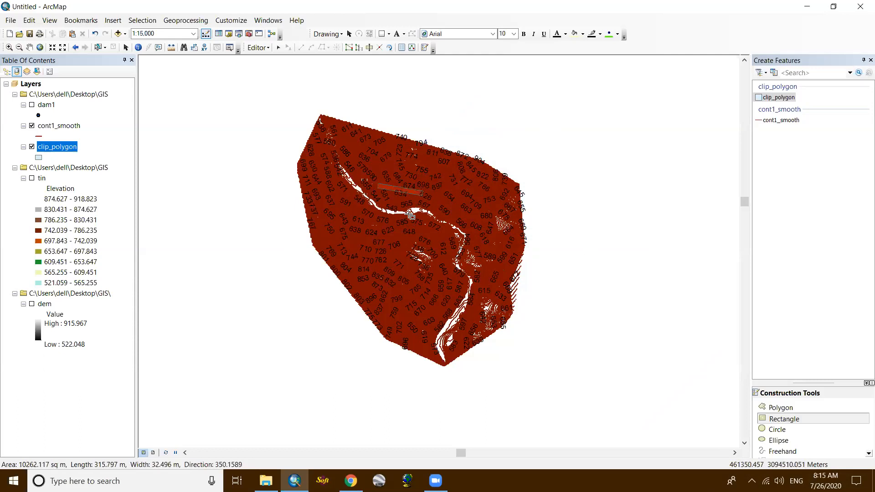
left_click(409, 238)
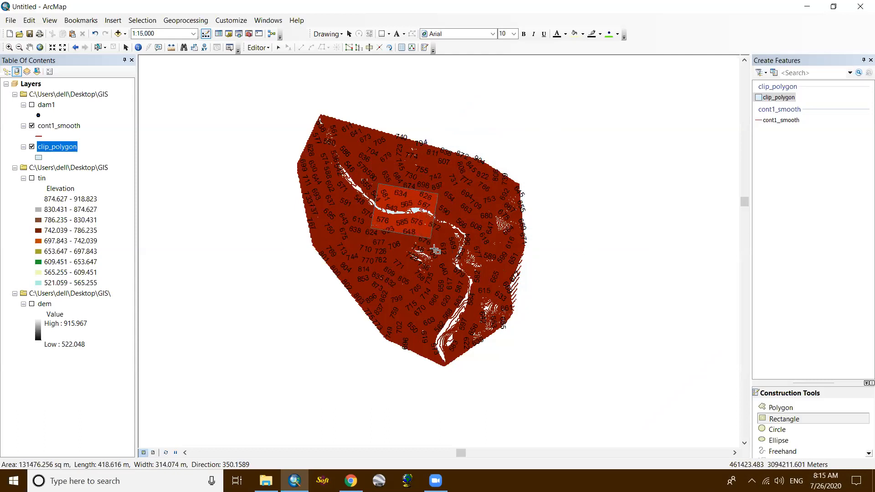
left_click(434, 250)
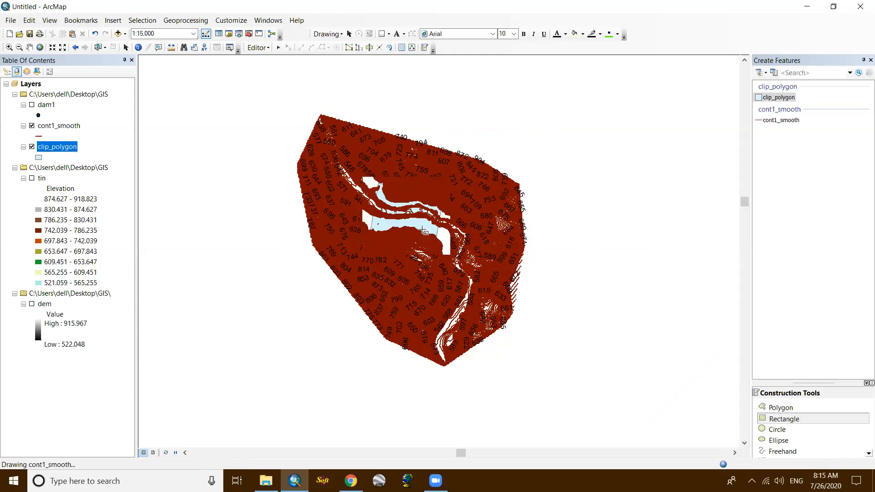
- Hide the cont1_smooth contours, then save the edits to clip_polygon and end the edit session
left_click(32, 125)
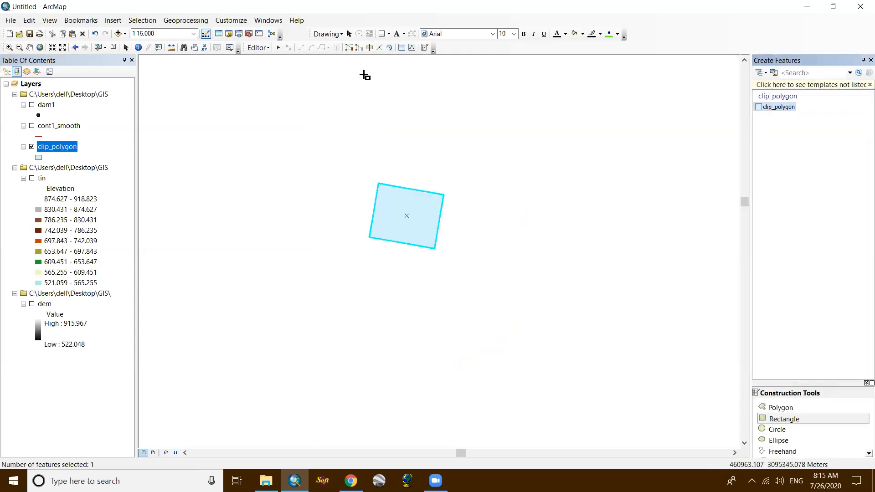
left_click(259, 47)
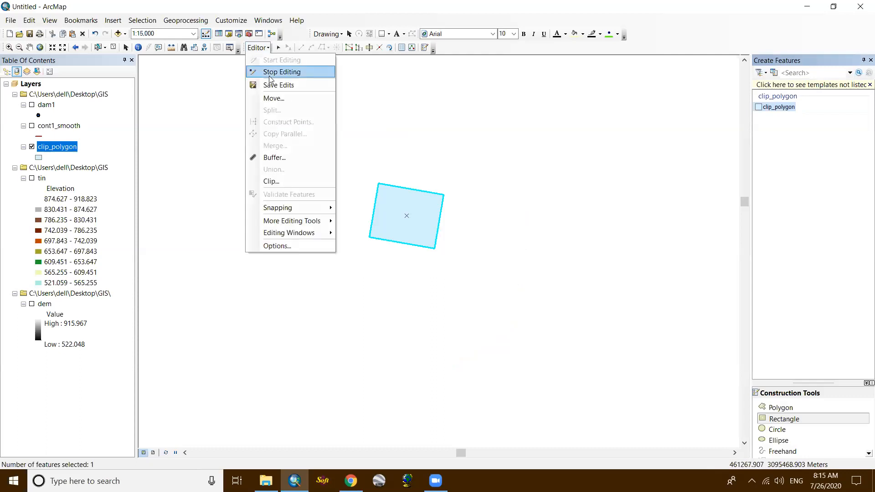
left_click(270, 82)
left_click(258, 47)
left_click(268, 71)
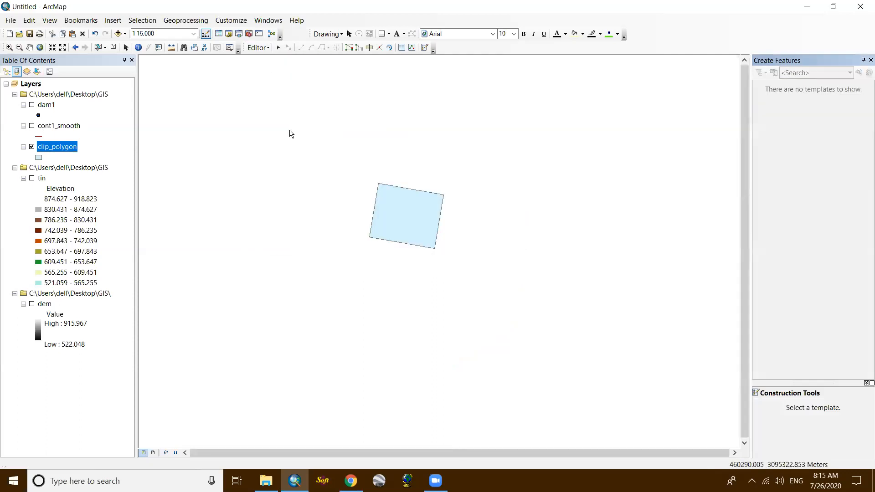
- Change the clip_polygon symbol to no fill with a black outline and display the cont1_smooth contours again
left_click(38, 157)
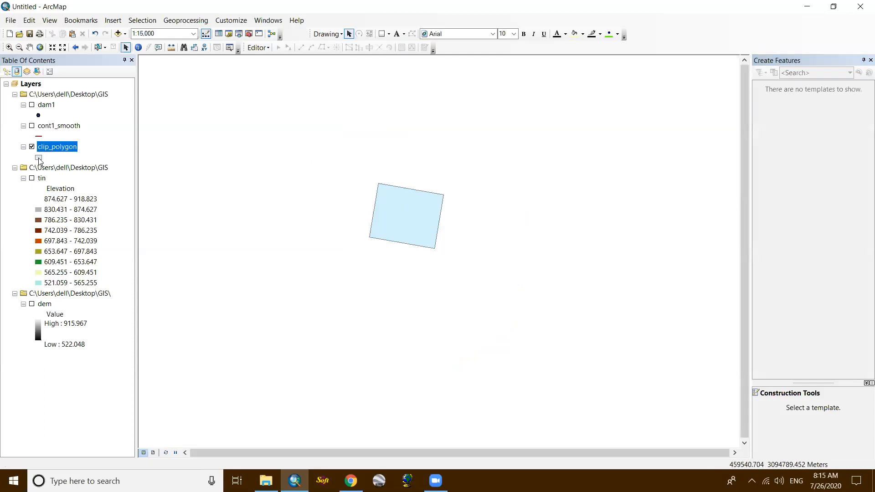
left_click(434, 177)
left_click(499, 341)
left_click(517, 125)
left_click(500, 358)
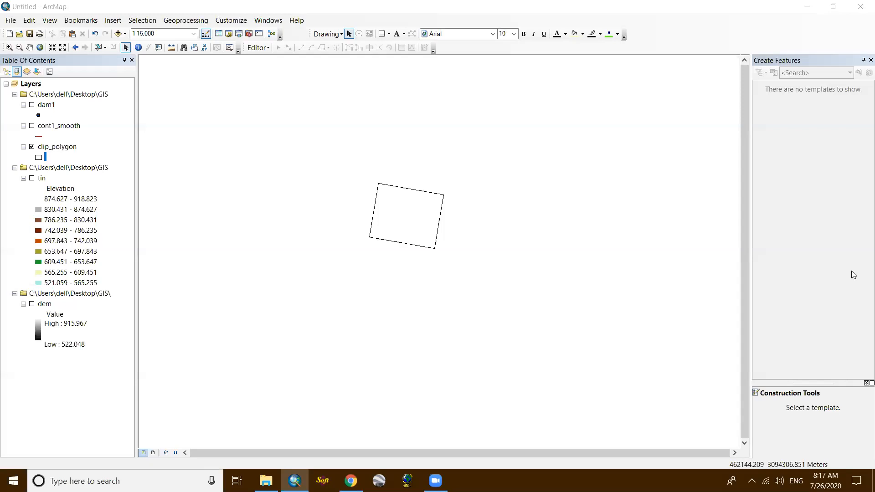
left_click(32, 126)
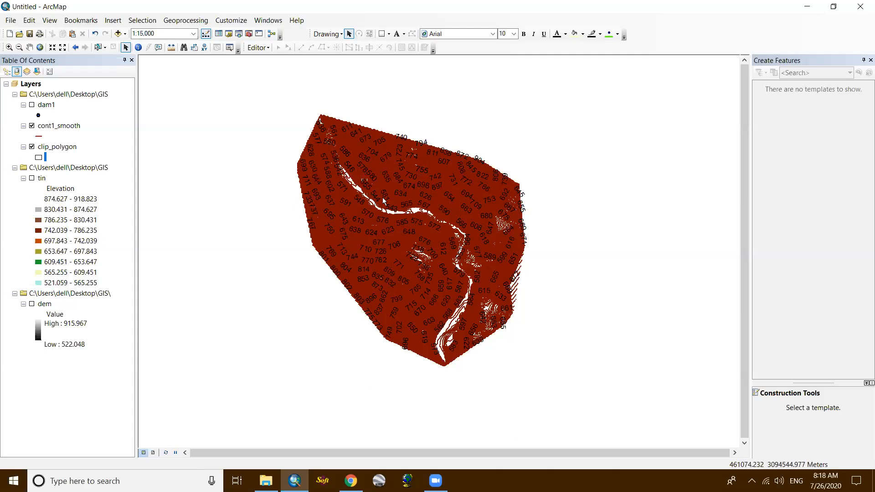
- Examine the cont1_smooth contours along the river valley and around the clip_polygon outline at several map scales
scroll(406, 217, "down", 4)
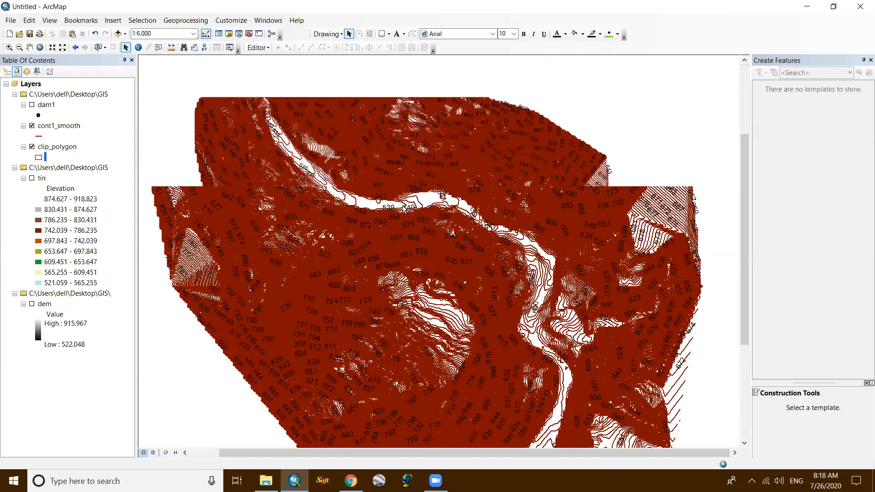
scroll(403, 207, "up", 4)
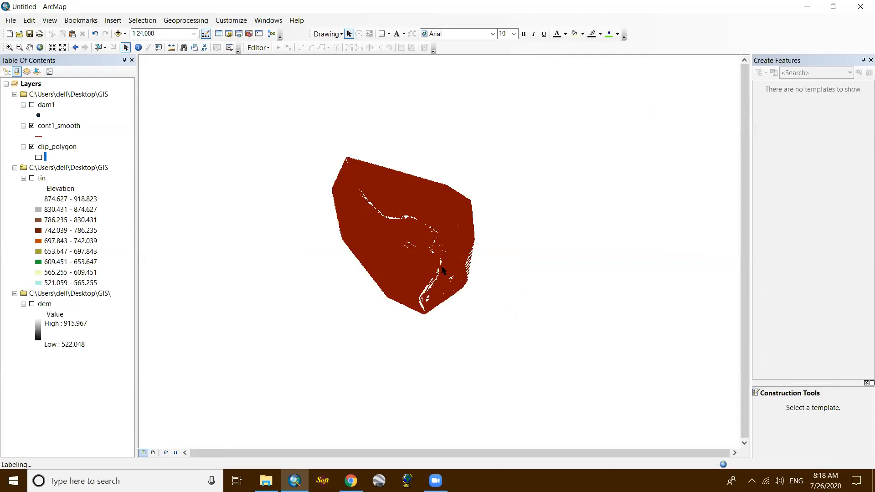
scroll(442, 270, "up", 3)
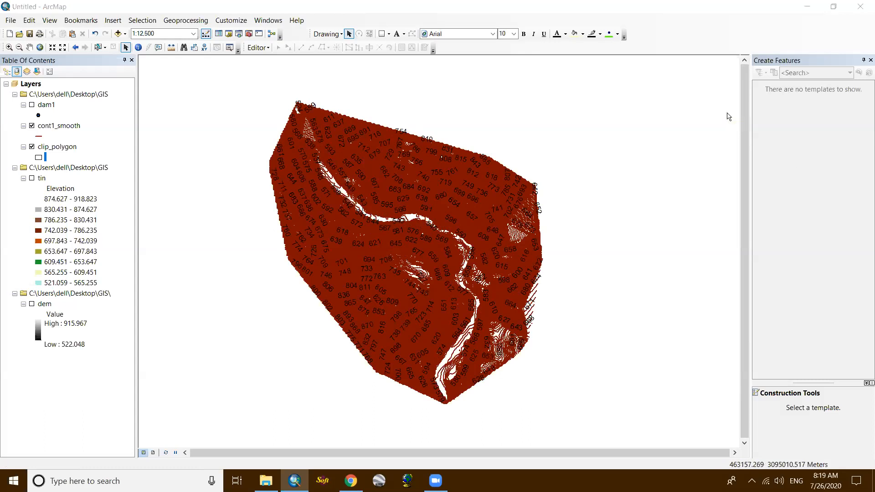
scroll(363, 237, "up", 1)
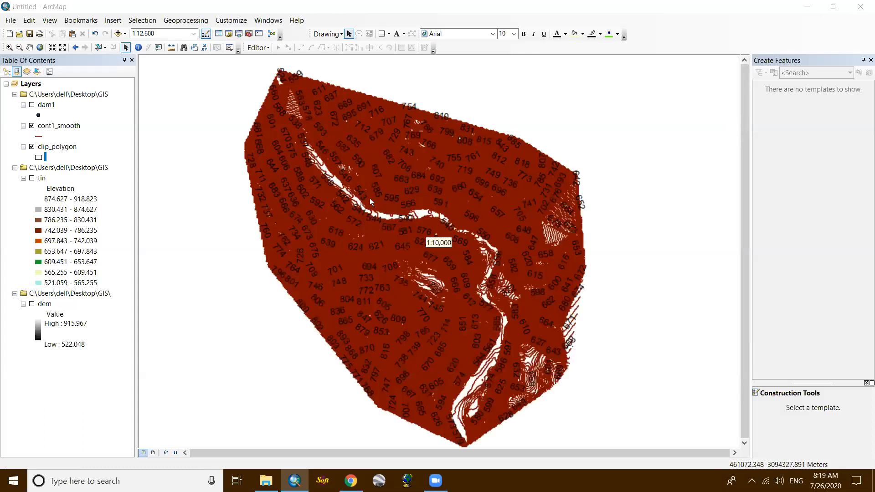
left_click_drag(371, 201, 371, 220)
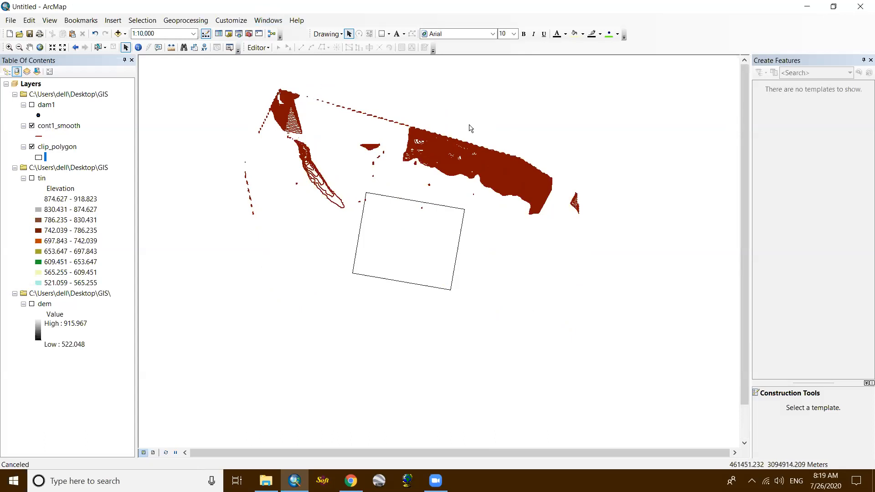
scroll(297, 209, "up", 1)
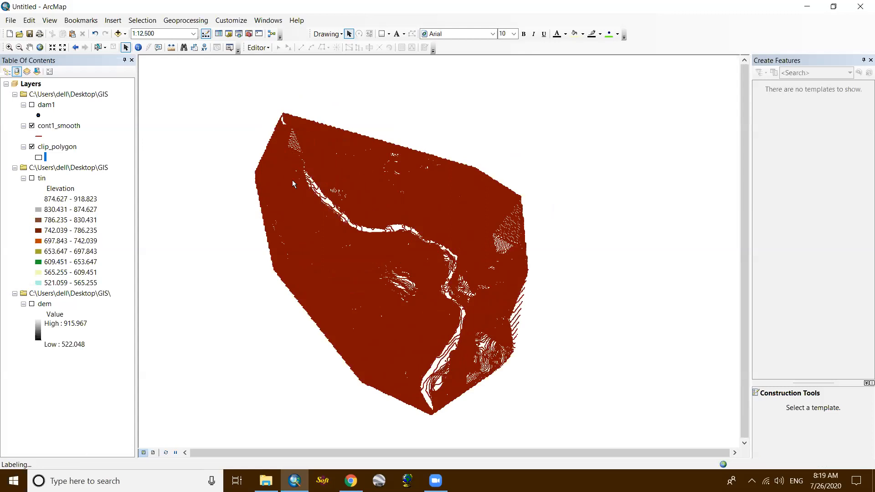
scroll(292, 183, "up", 1)
scroll(293, 184, "down", 1)
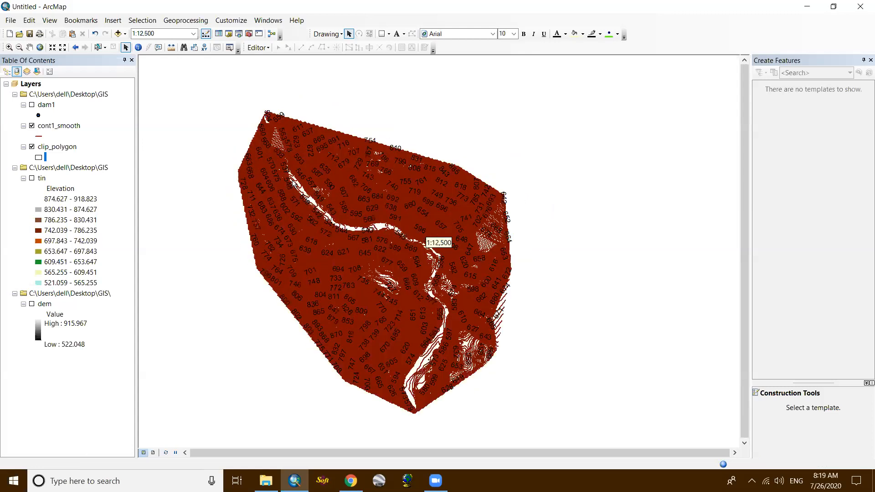
scroll(292, 184, "down", 1)
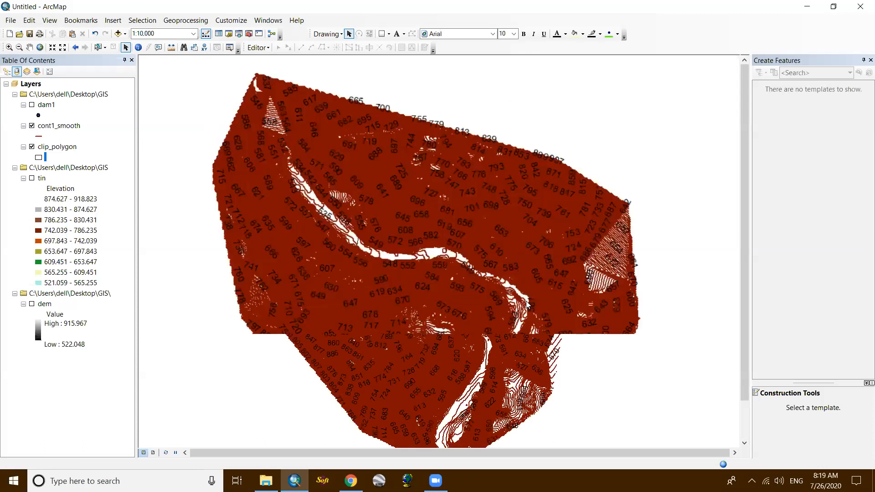
scroll(526, 302, "down", 1)
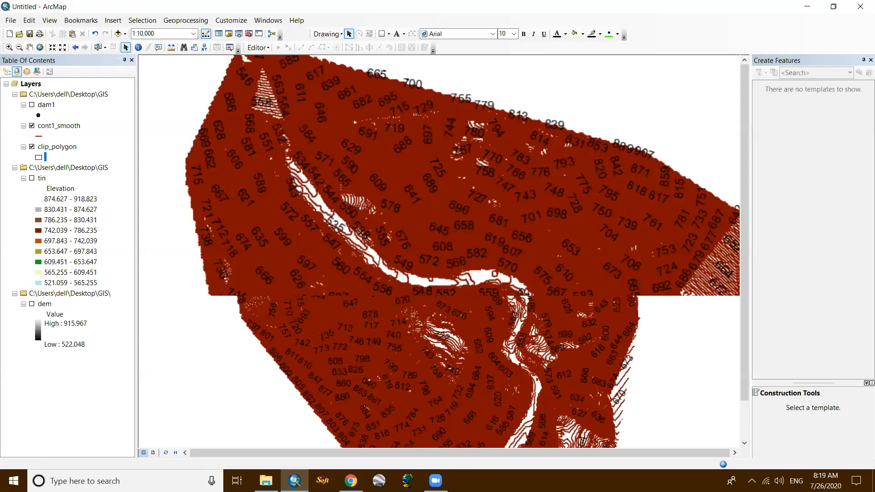
scroll(449, 240, "down", 1)
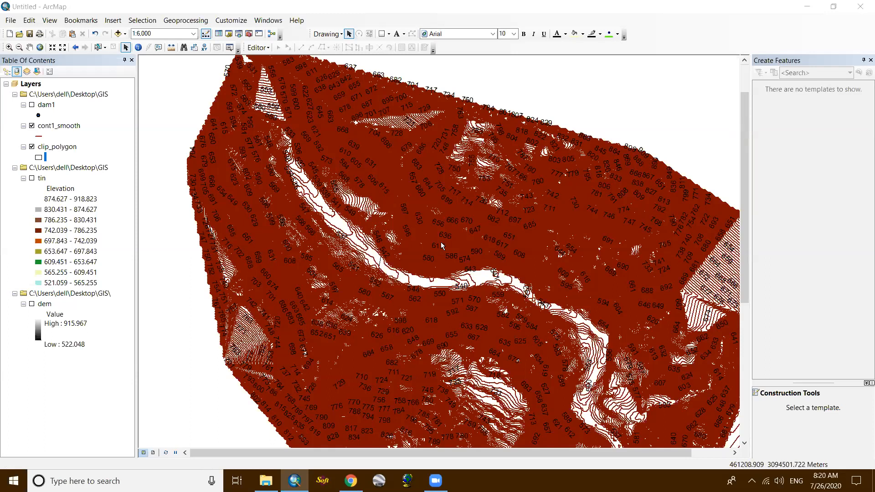
scroll(441, 242, "down", 2)
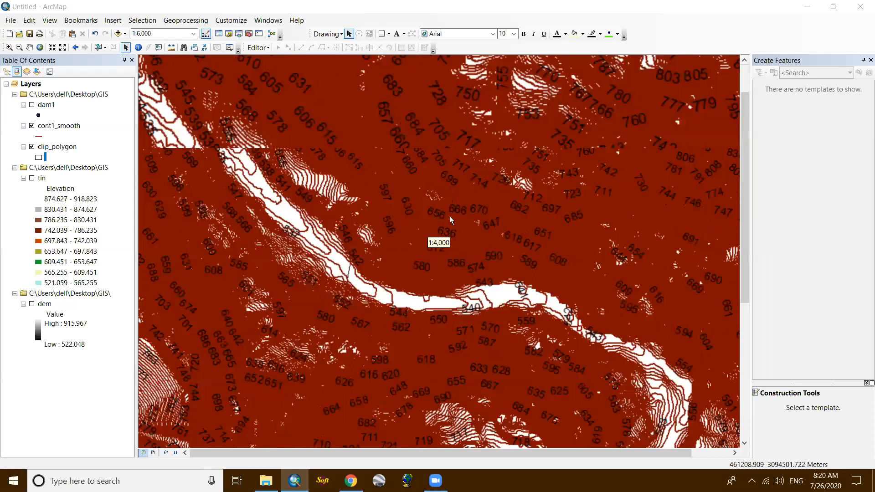
scroll(453, 233, "down", 1)
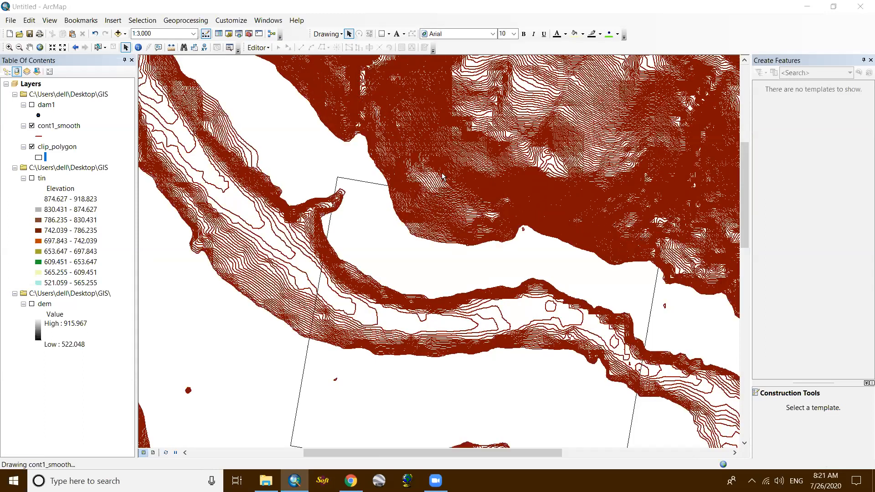
scroll(440, 223, "up", 2)
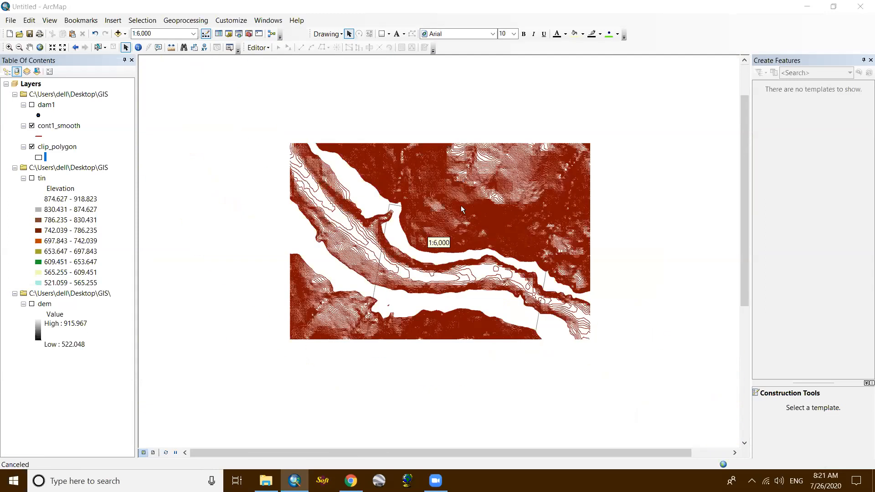
scroll(461, 206, "down", 1)
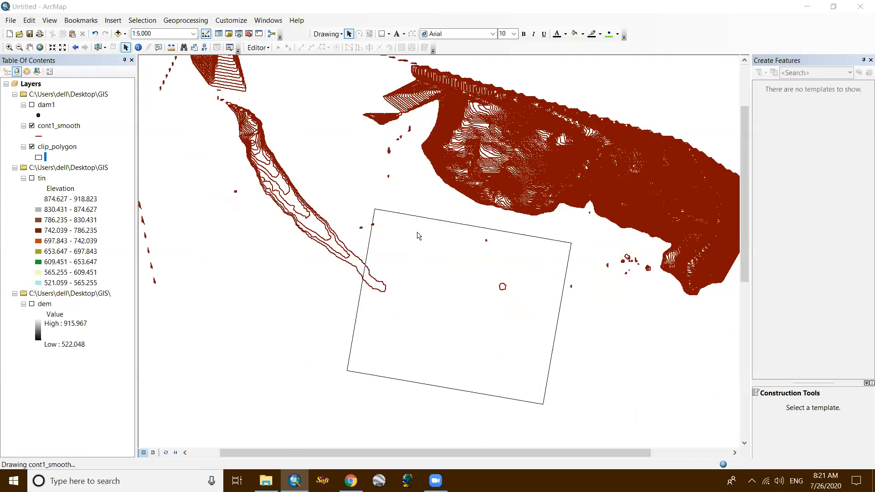
left_click_drag(440, 248, 431, 169)
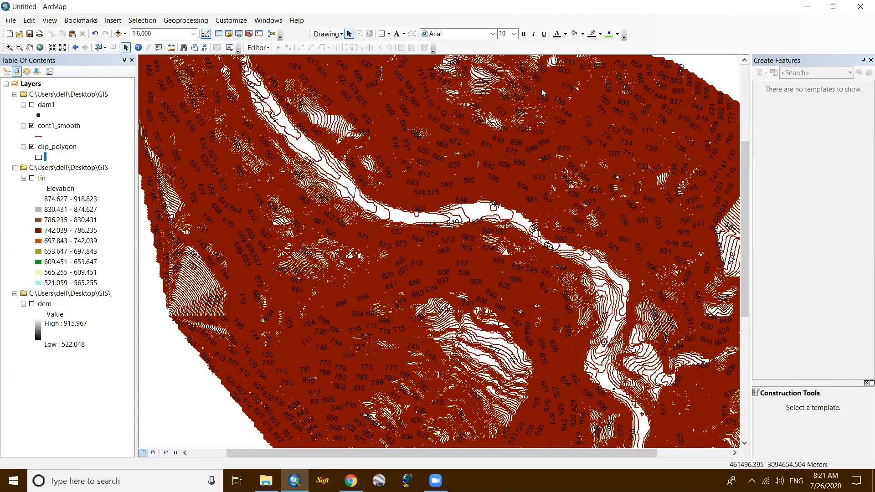
scroll(438, 234, "up", 1)
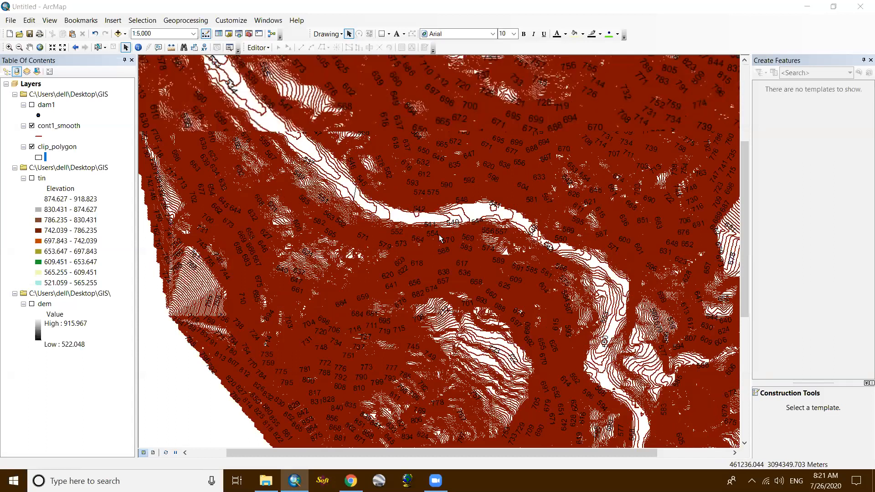
scroll(438, 234, "up", 1)
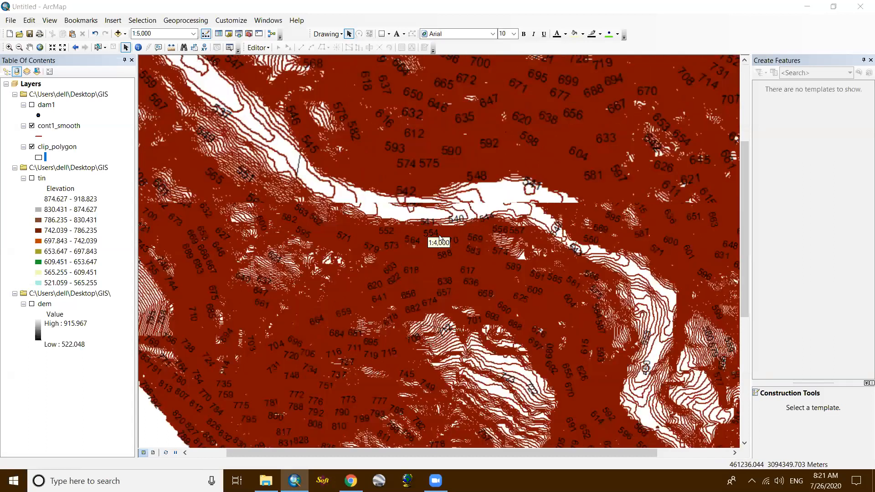
scroll(439, 237, "up", 1)
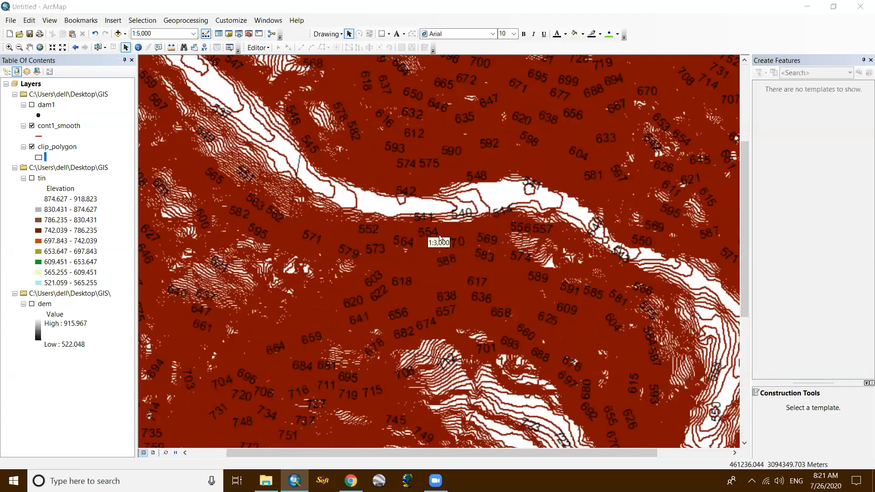
scroll(440, 237, "down", 5)
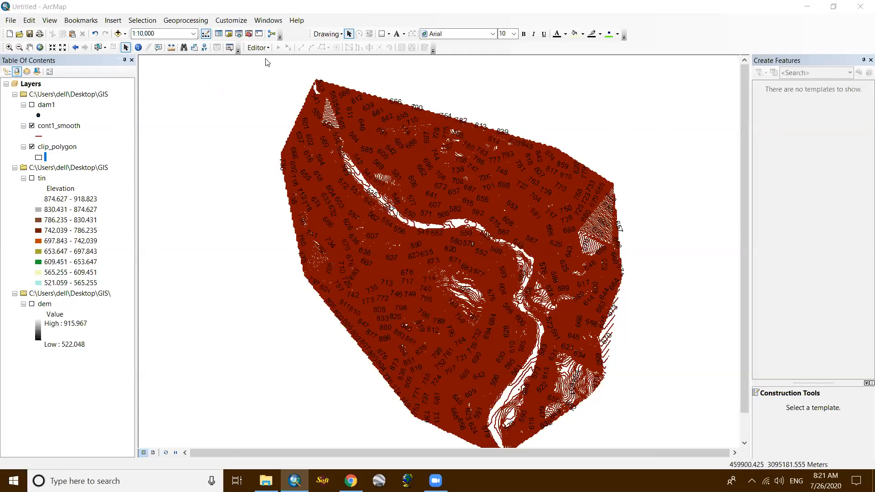
left_click(258, 47)
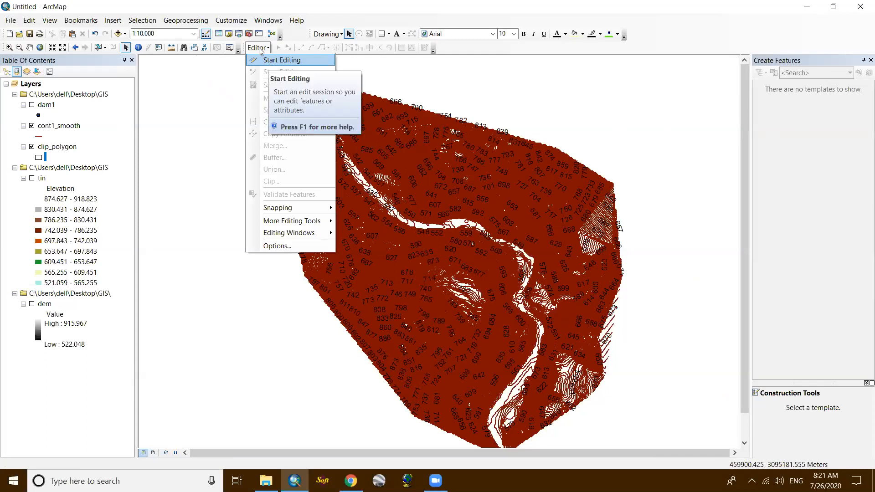
left_click(259, 49)
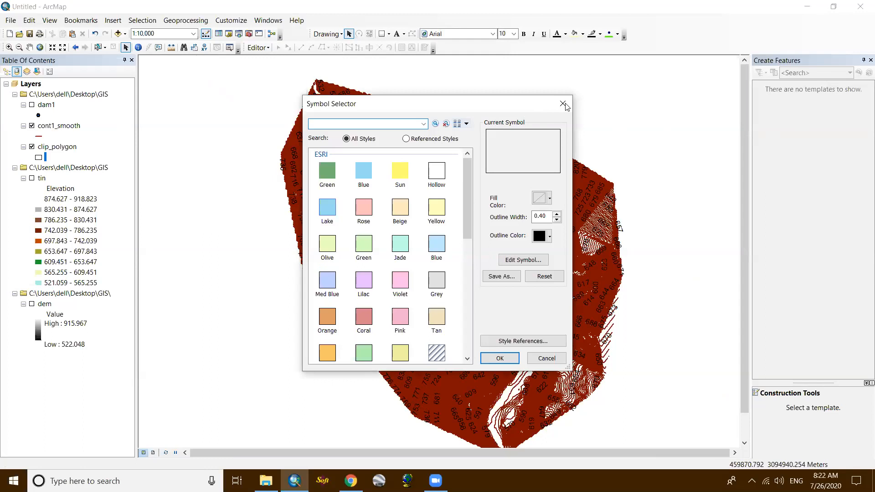
left_click(563, 104)
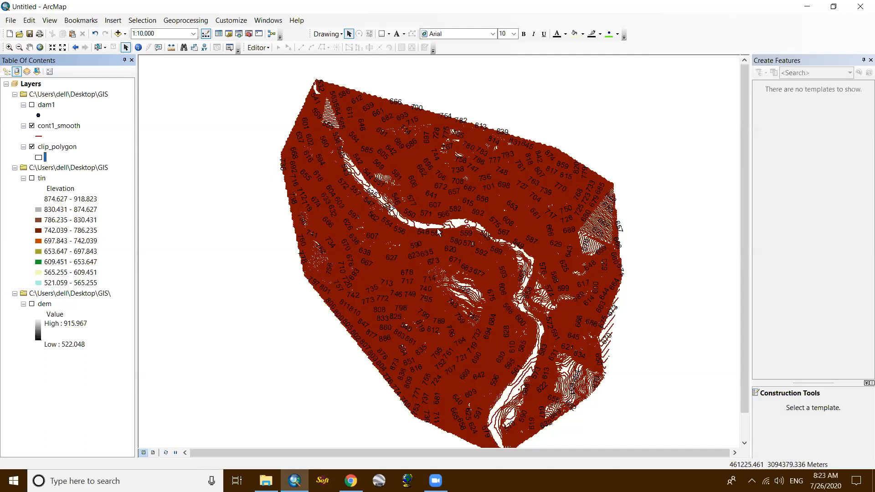
scroll(320, 149, "down", 1)
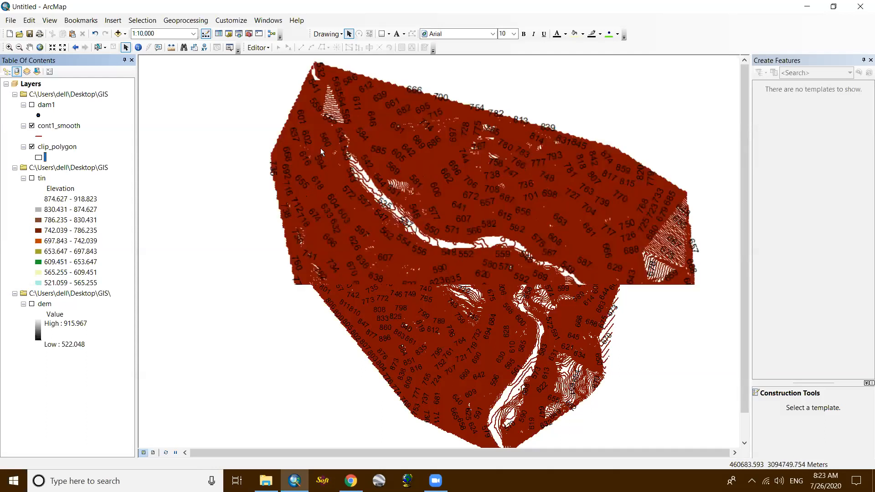
scroll(429, 219, "up", 1)
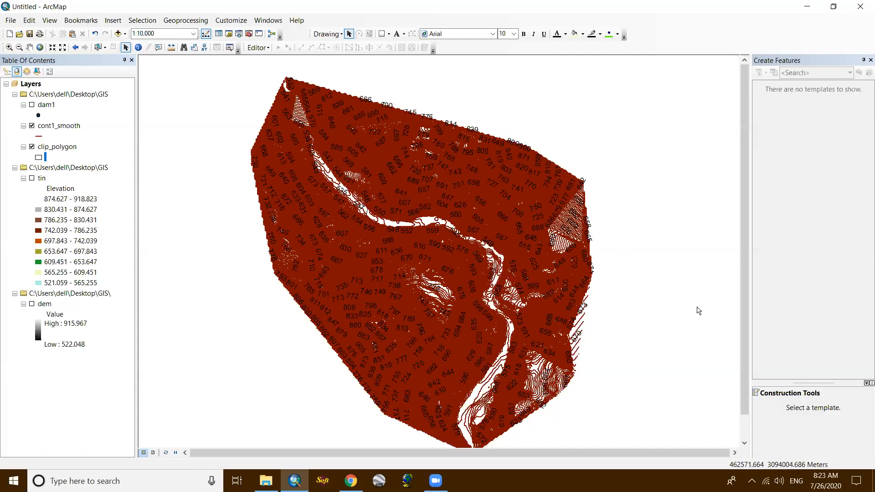
scroll(373, 207, "down", 3)
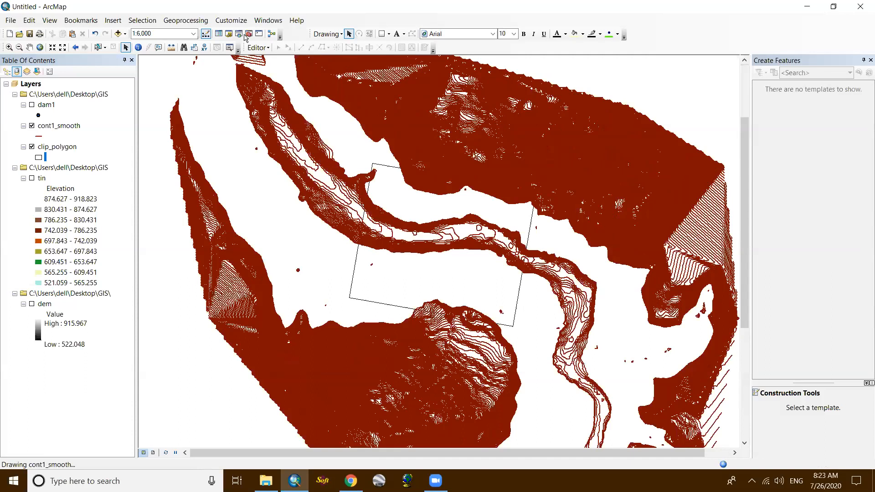
- Search the tools for clip and open the Clip (Analysis) tool
left_click(238, 34)
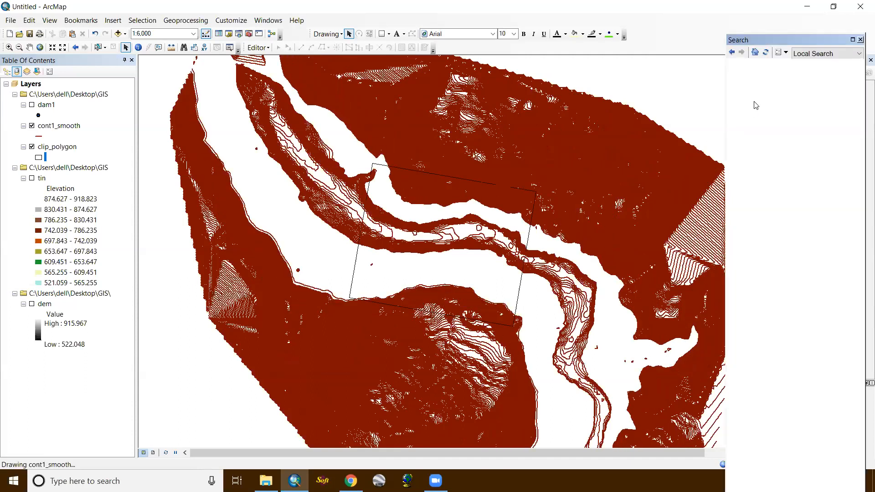
left_click(763, 77)
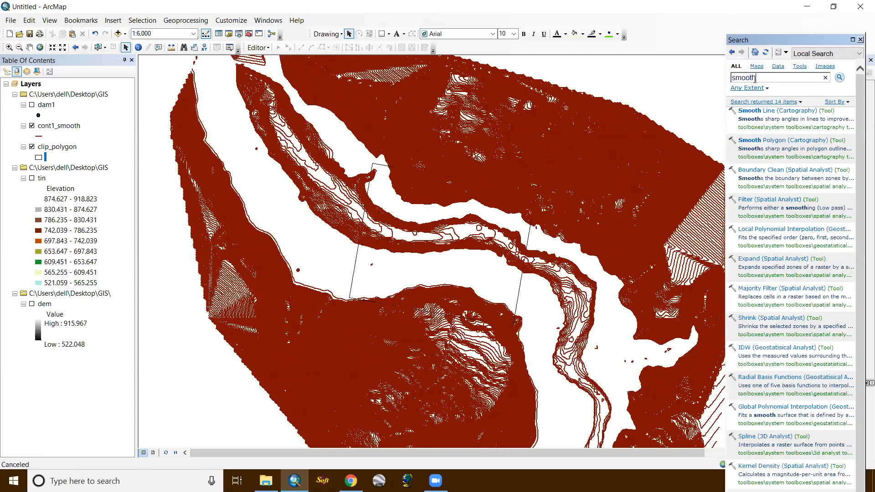
type("clip")
key("Return")
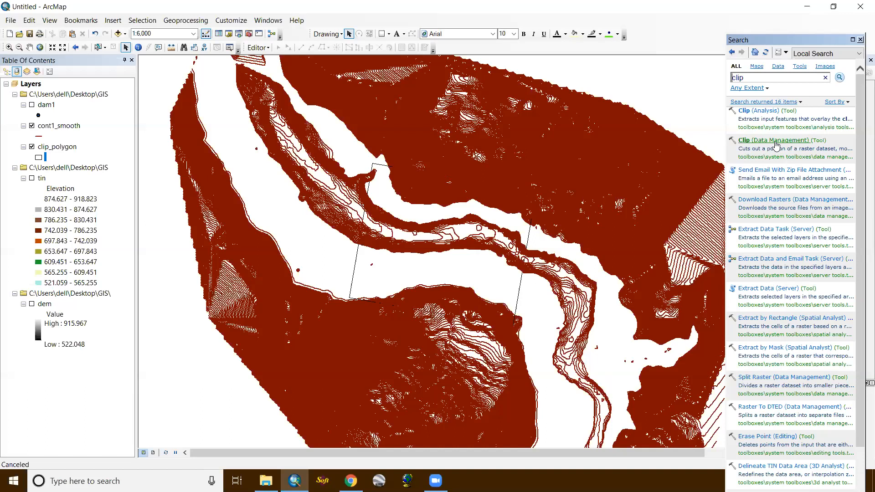
left_click(774, 112)
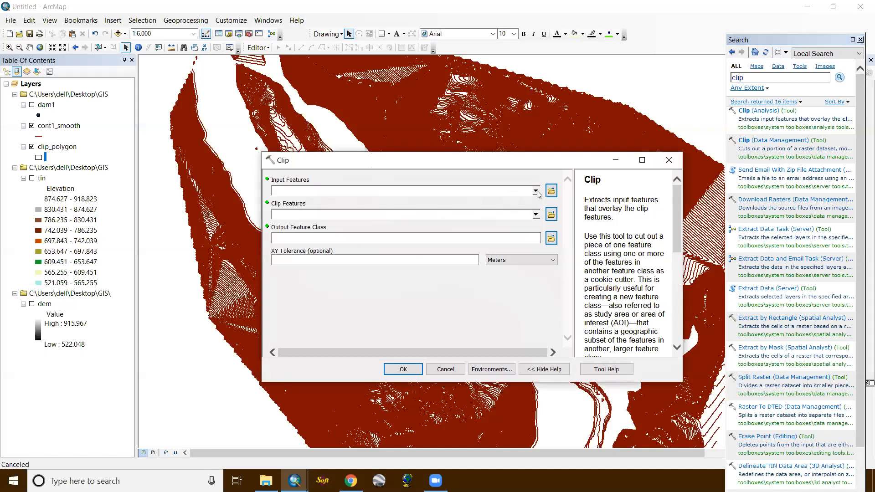
- Set cont1_smooth as the input features and clip_polygon as the clip features of the Clip tool
left_click(536, 191)
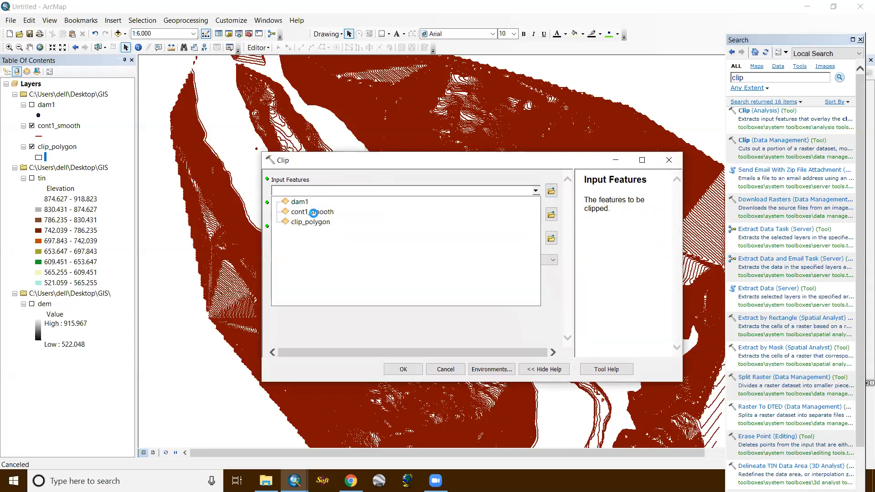
left_click(314, 212)
left_click(536, 214)
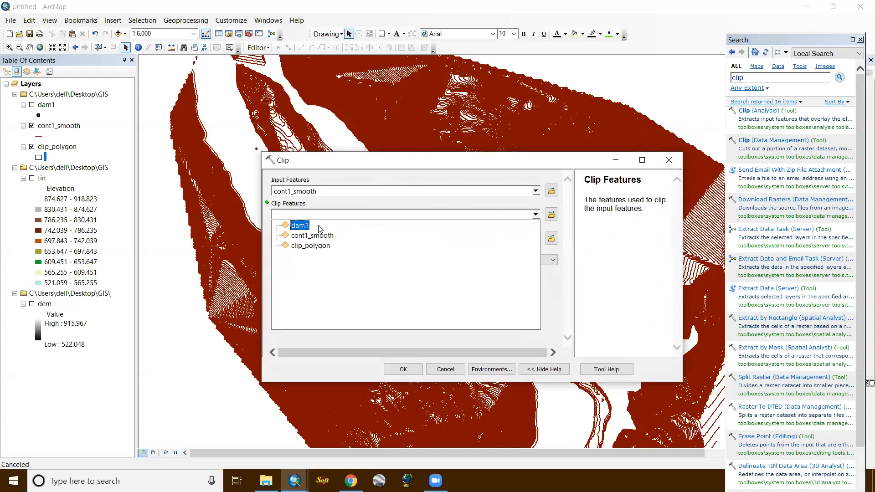
left_click(304, 246)
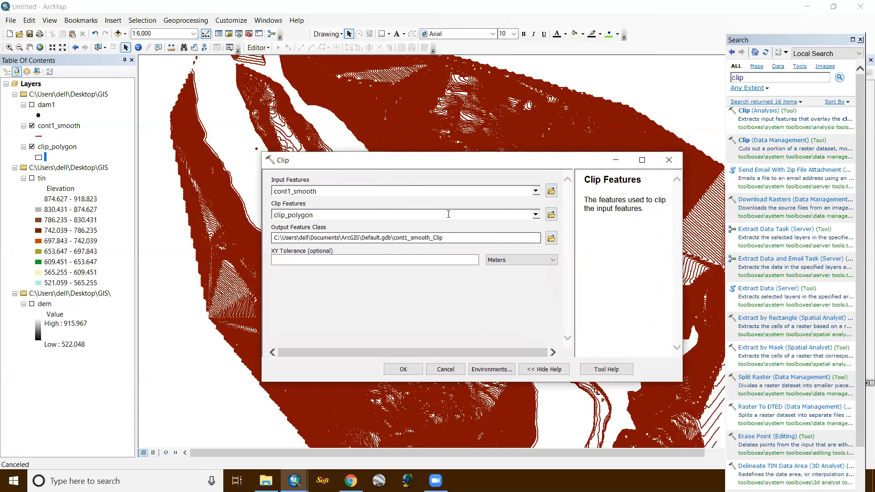
left_click(457, 192)
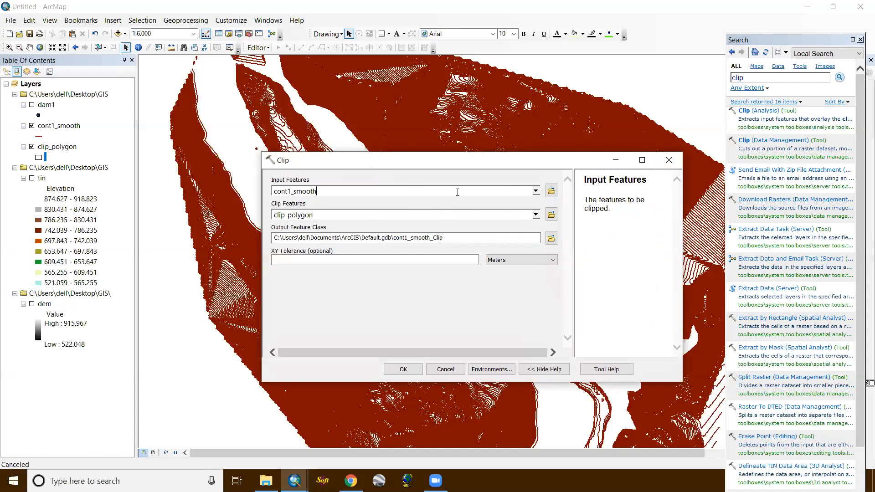
left_click(422, 213)
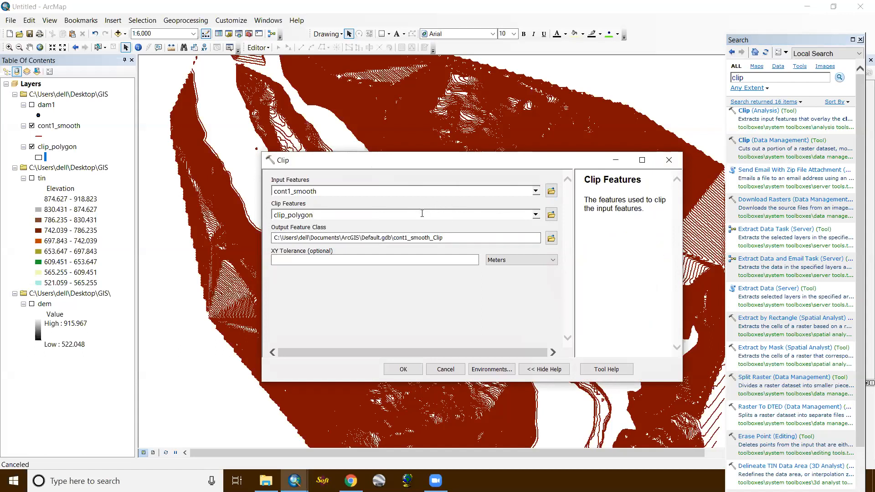
- Name the clip output cont_smooth_clipped in the GIS folder and run the Clip tool
left_click(551, 238)
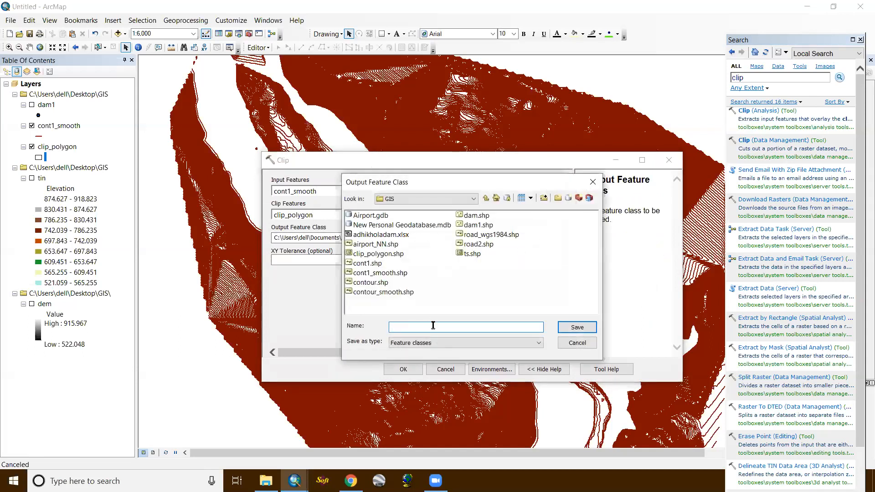
type("cont_smooth_clipped")
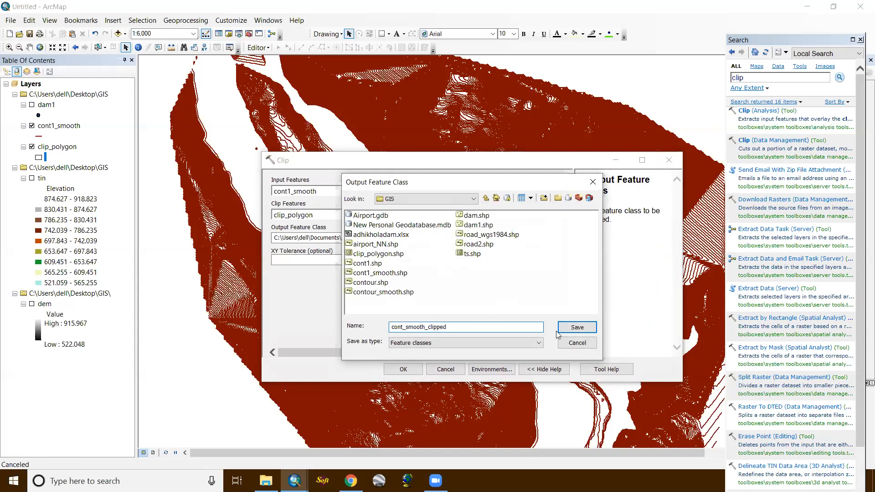
left_click(572, 330)
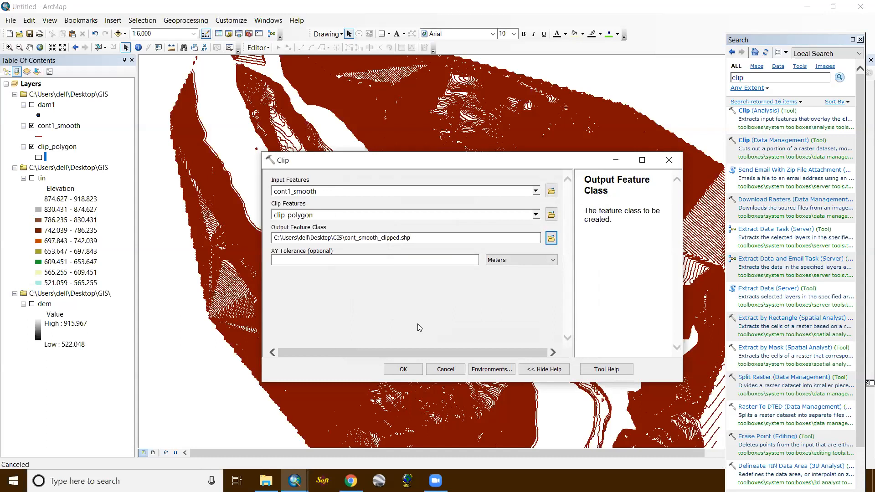
left_click(403, 369)
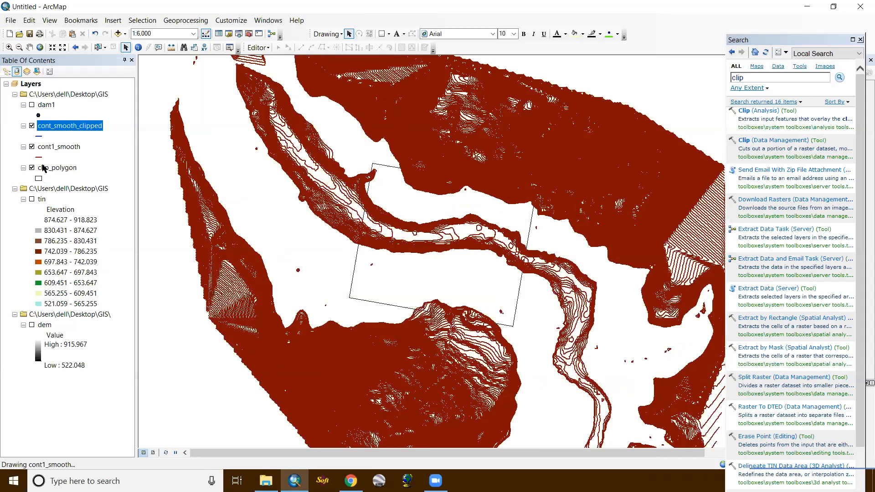
- Hide and remove the cont1_smooth layer, then inspect the clipped contours within the clip_polygon outline
left_click(32, 147)
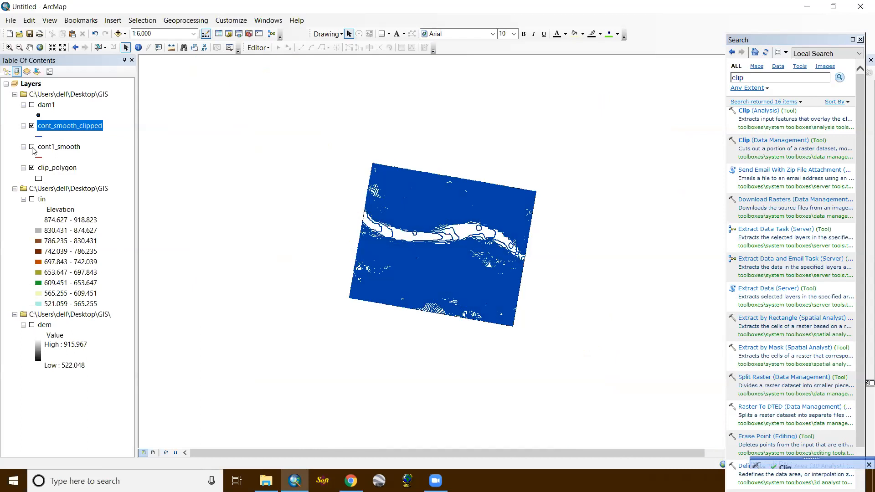
right_click(59, 150)
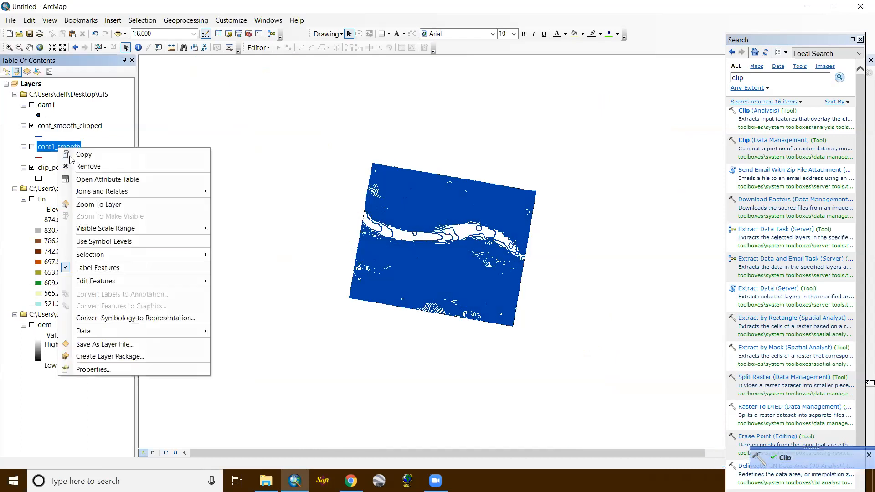
left_click(79, 165)
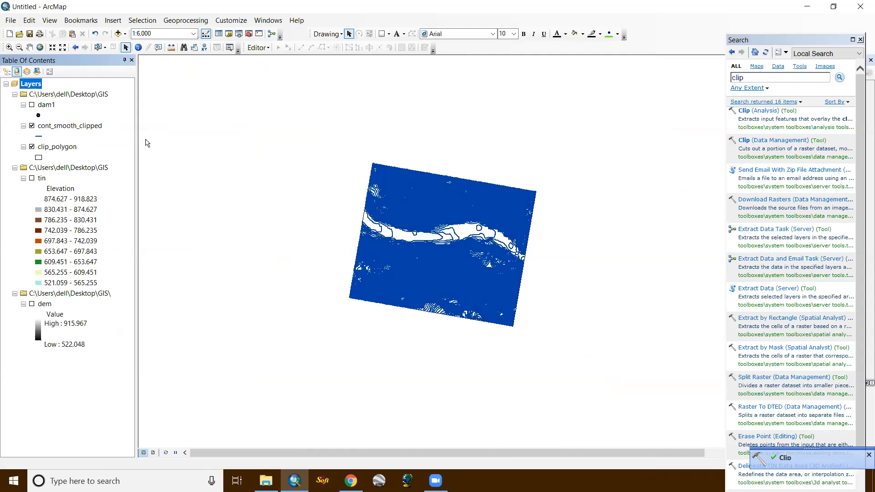
scroll(430, 241, "up", 1)
scroll(430, 241, "up", 3)
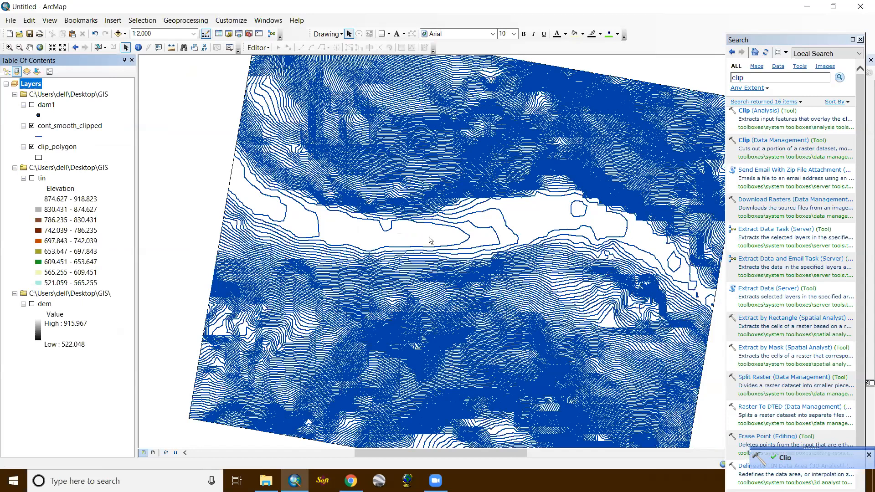
scroll(429, 241, "down", 3)
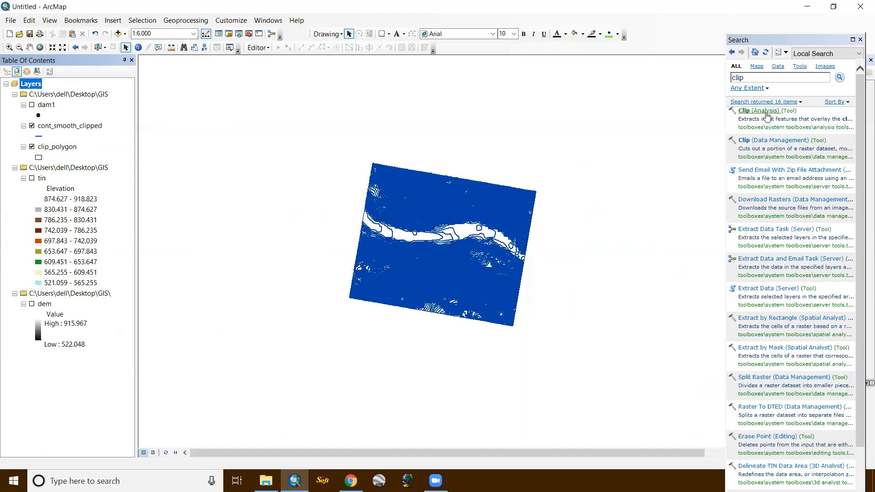
- Open the Clip (Data Management) tool and set dem as the input raster and clip_polygon as the output extent
left_click(777, 142)
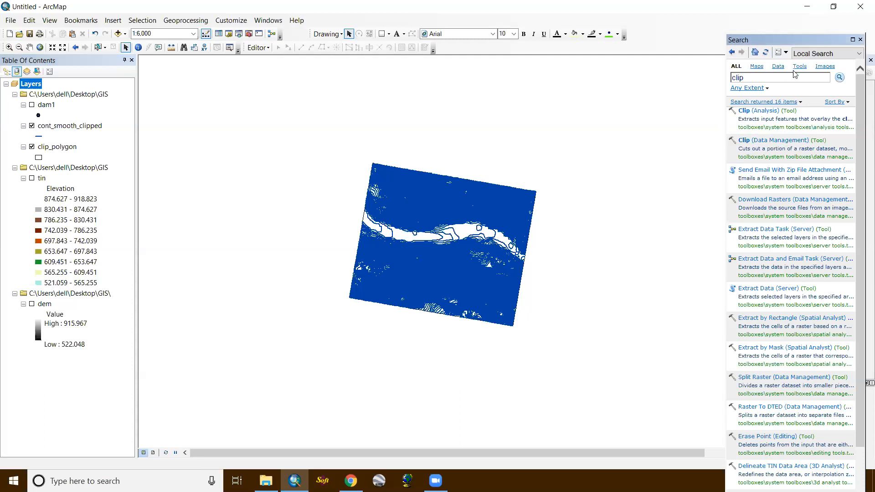
left_click(781, 142)
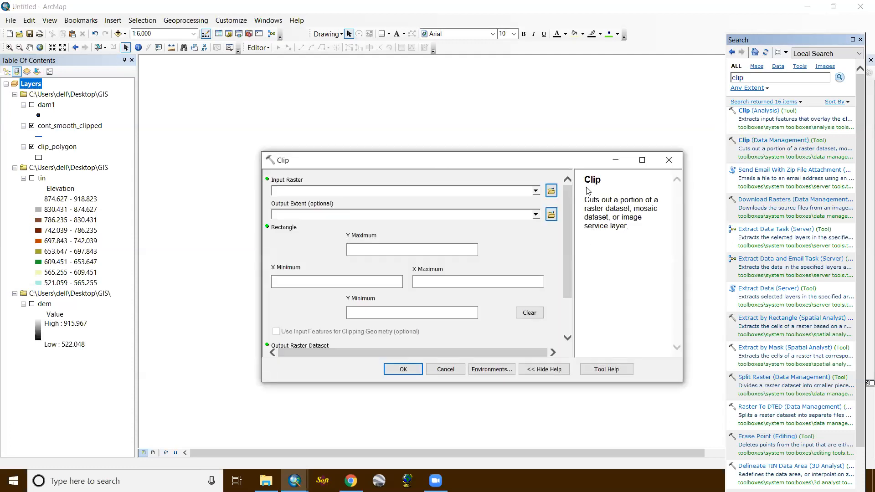
left_click(536, 194)
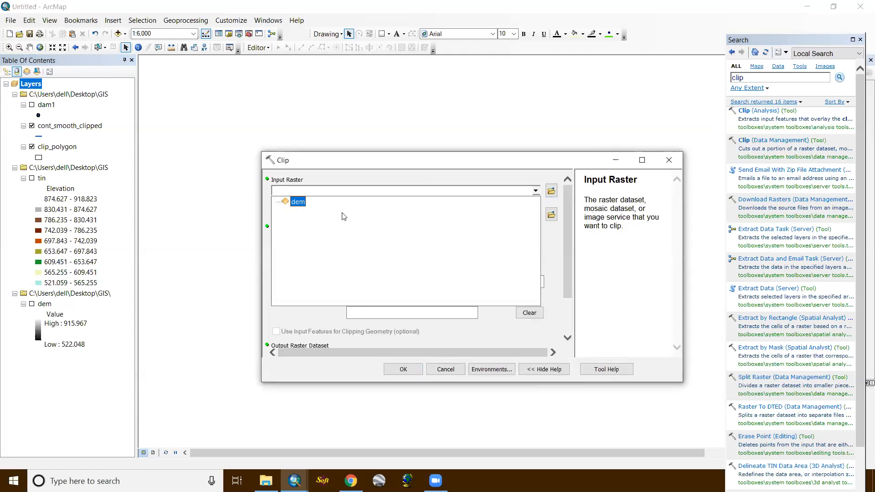
left_click(303, 202)
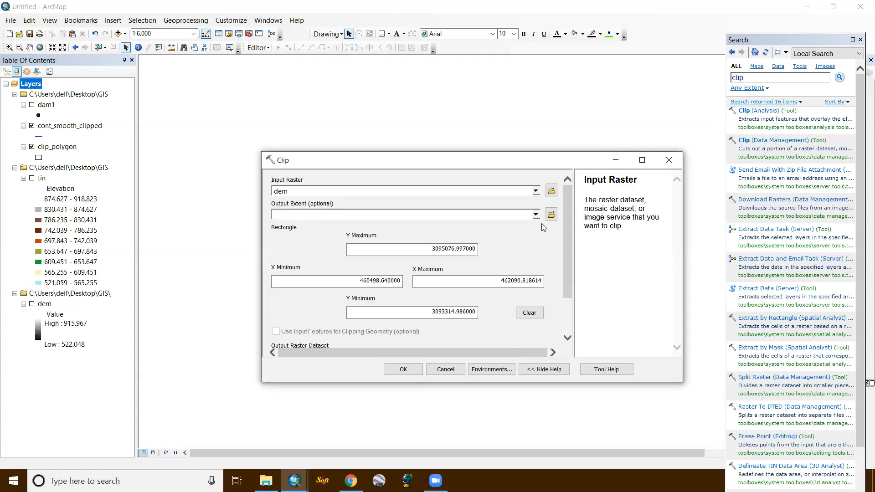
left_click(536, 216)
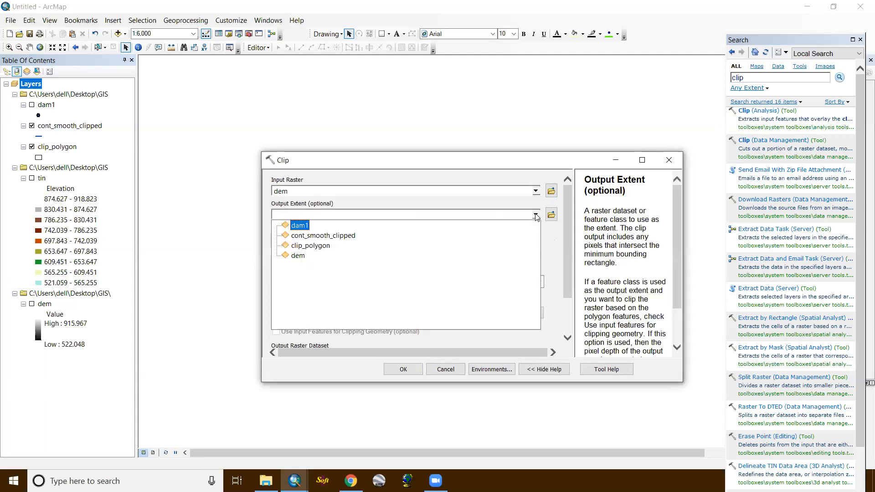
left_click(335, 246)
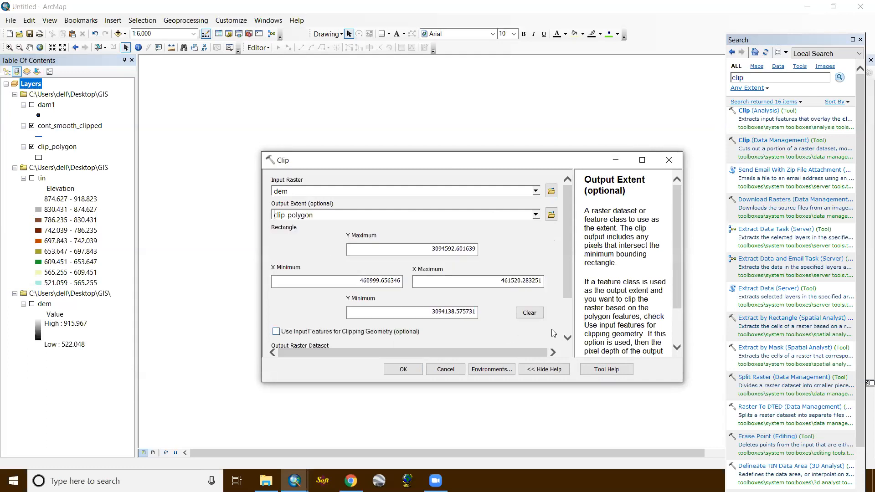
- Name the output raster dem_clipped in the GIS folder and run the Clip tool
left_click(568, 337)
left_click(567, 337)
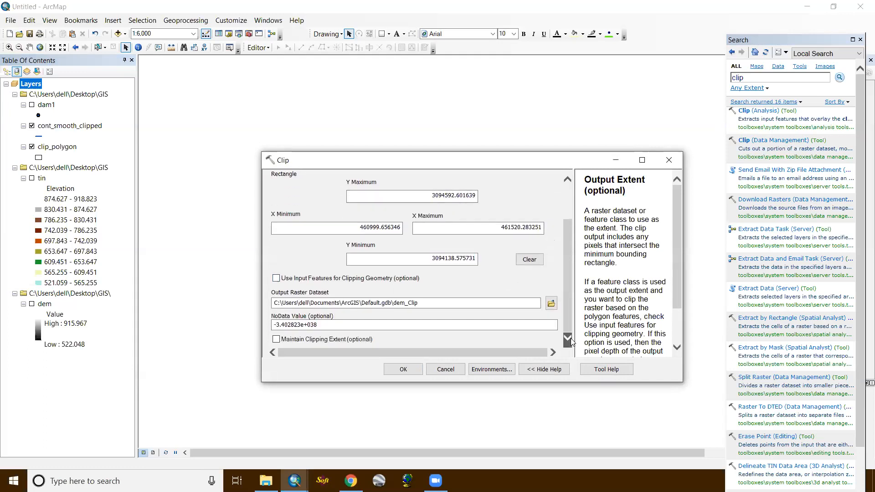
left_click(552, 303)
type("dem_clipped")
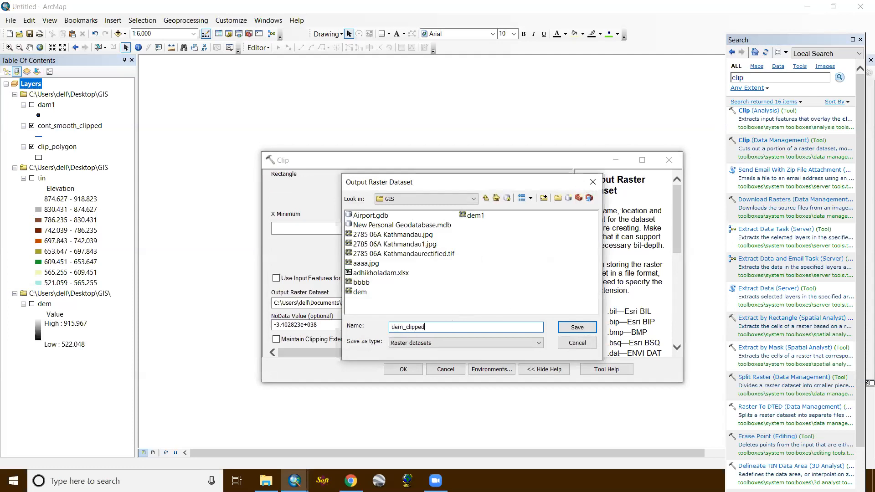
left_click(577, 327)
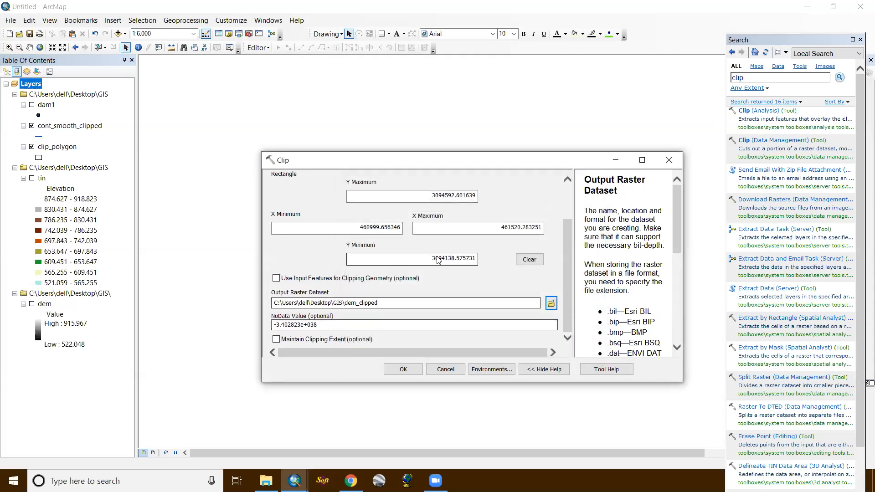
left_click(403, 369)
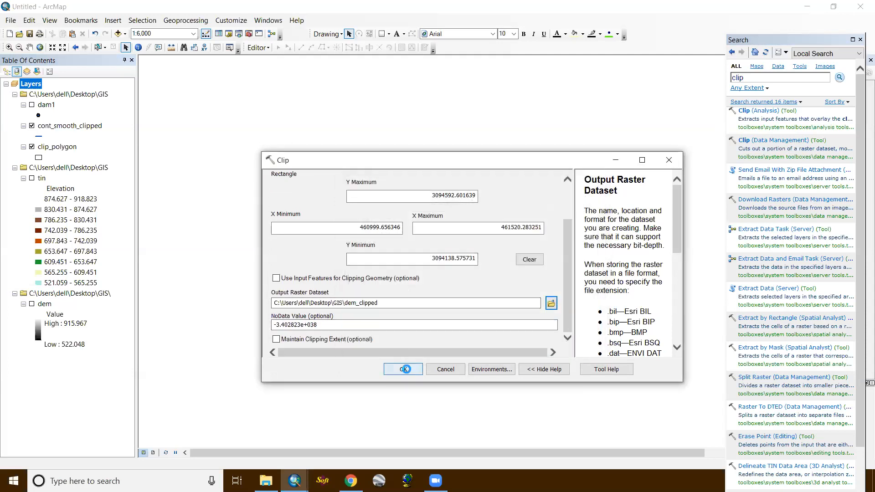
left_click(669, 161)
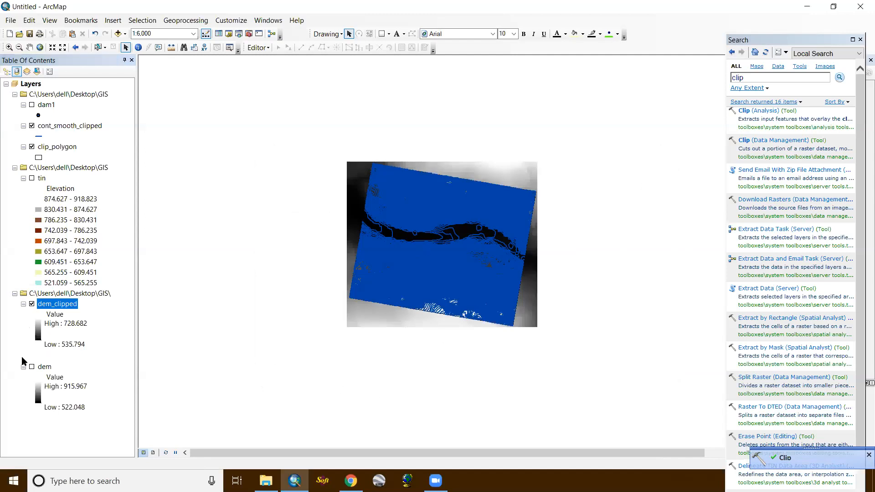
- Compare the dem_clipped and dem rasters by toggling their visibility, leaving both layers hidden
left_click(31, 366)
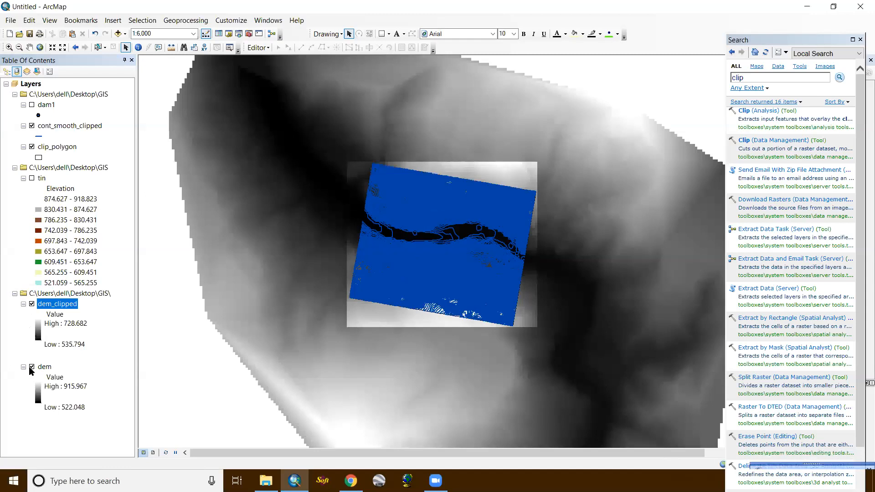
left_click(32, 304)
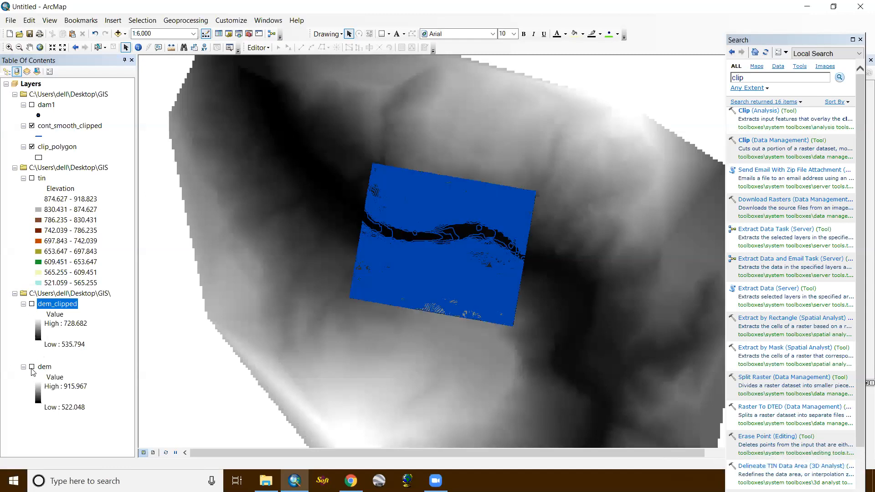
left_click(31, 368)
left_click(31, 304)
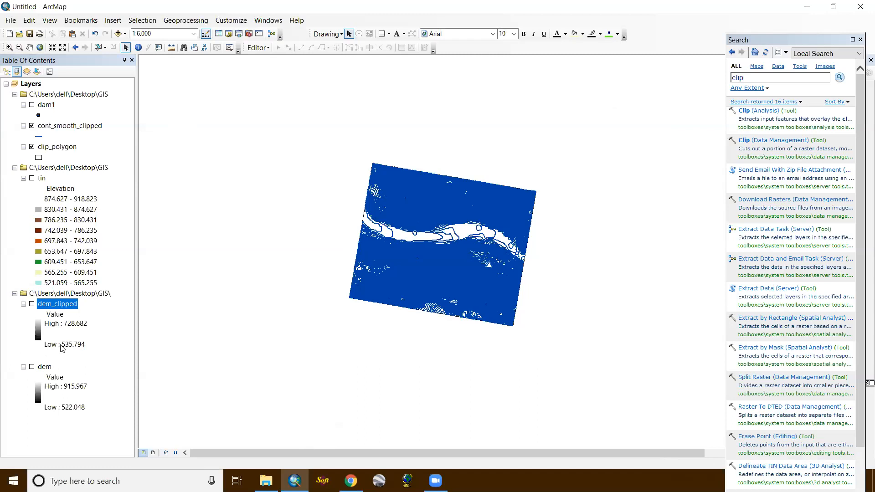
- Remove the dem_clipped, cont_smooth_clipped and clip_polygon layers from the map
right_click(59, 306)
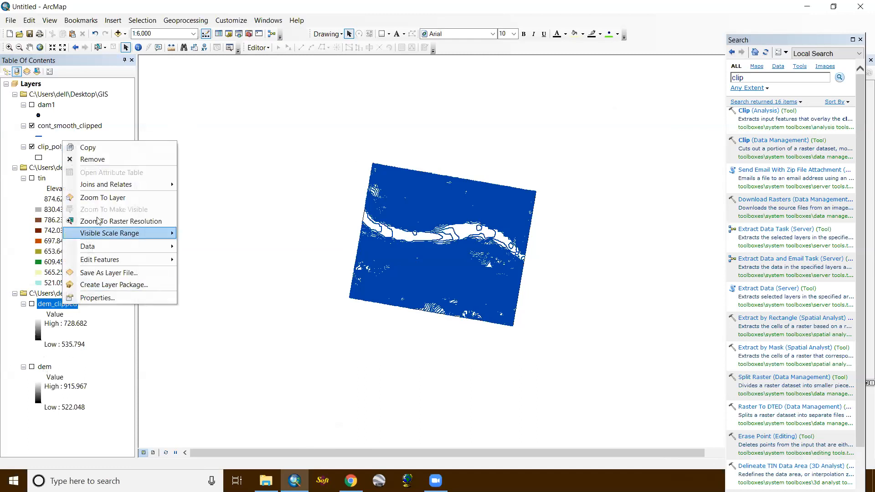
left_click(92, 159)
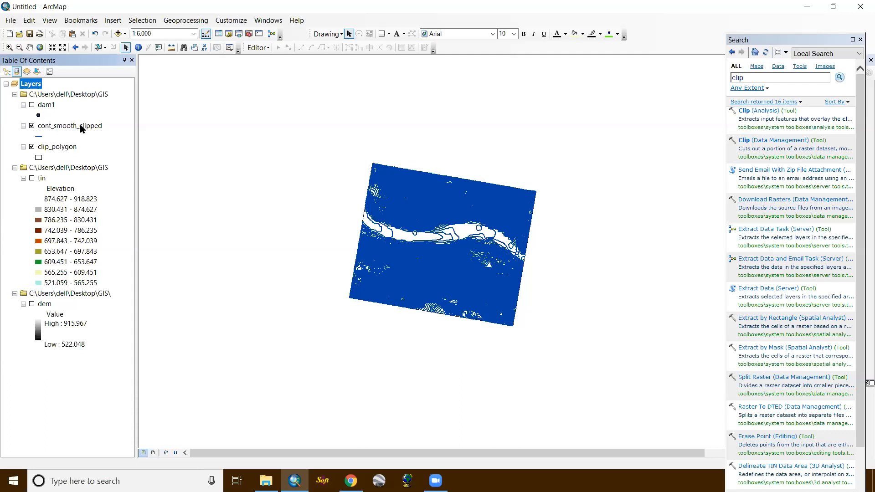
right_click(70, 128)
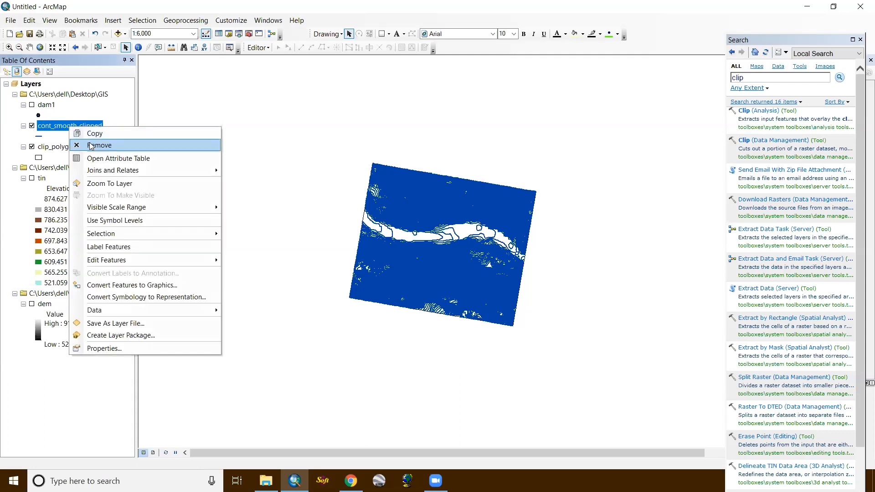
left_click(93, 146)
right_click(45, 128)
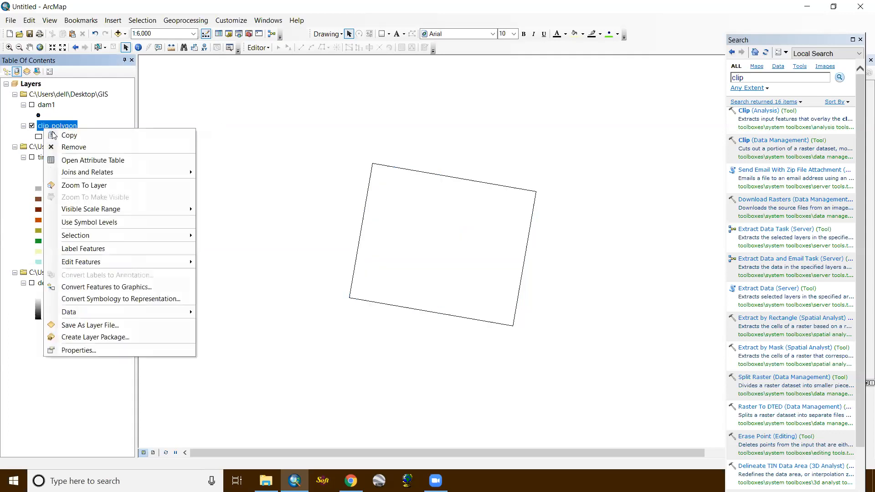
left_click(67, 146)
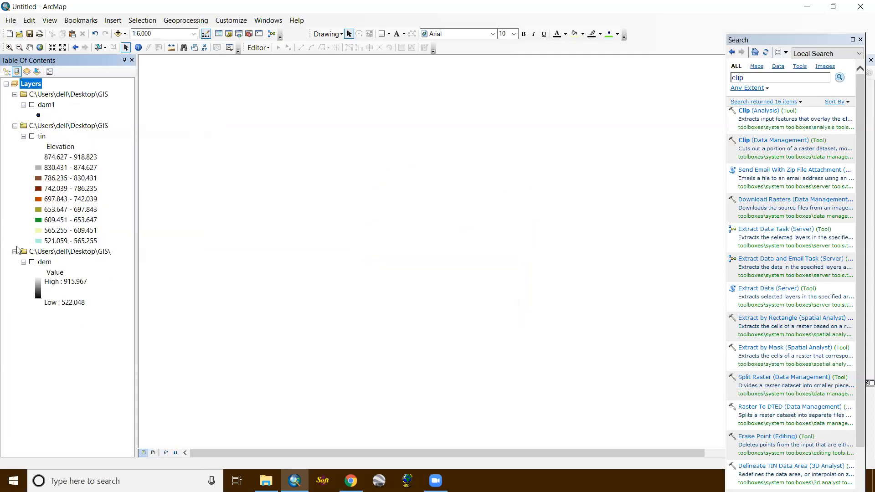
- Show the dem, tin and dam1 layers together on the map
left_click(31, 262)
left_click(32, 136)
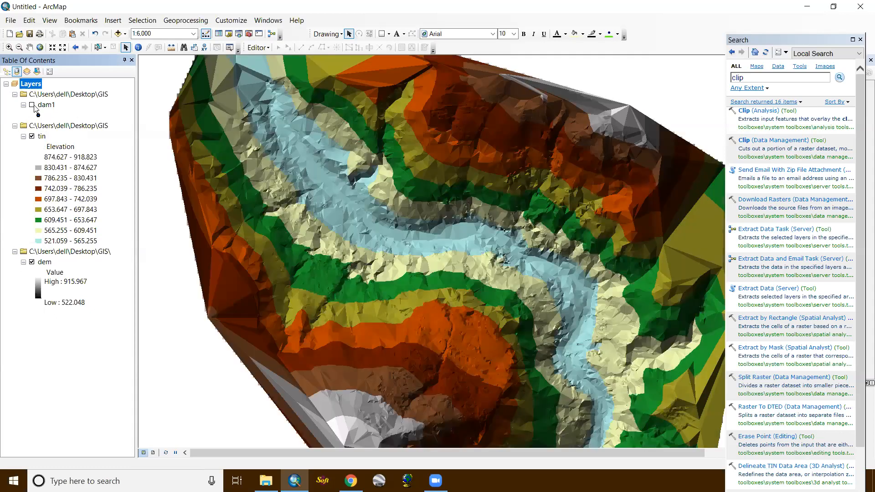
left_click(32, 106)
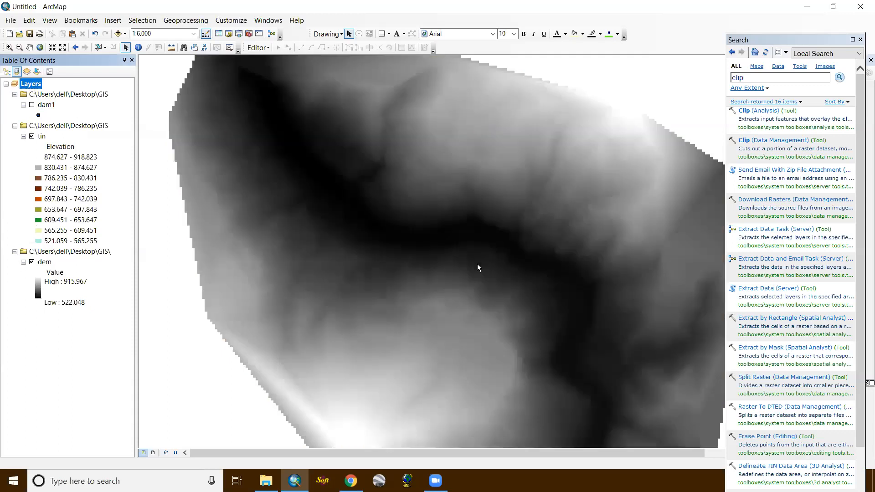
scroll(478, 264, "up", 3)
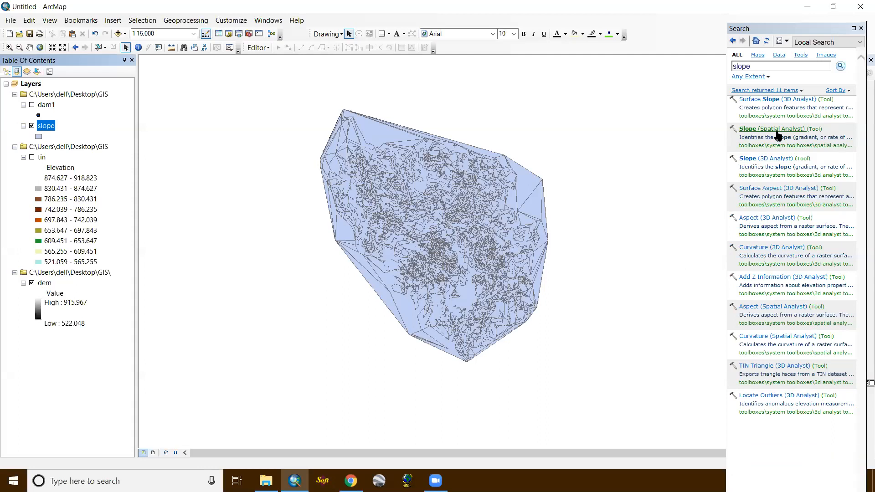
- Open the Slope (3D Analyst) tool with dem as the input raster and slope_raster in the GIS folder as the output
left_click(772, 161)
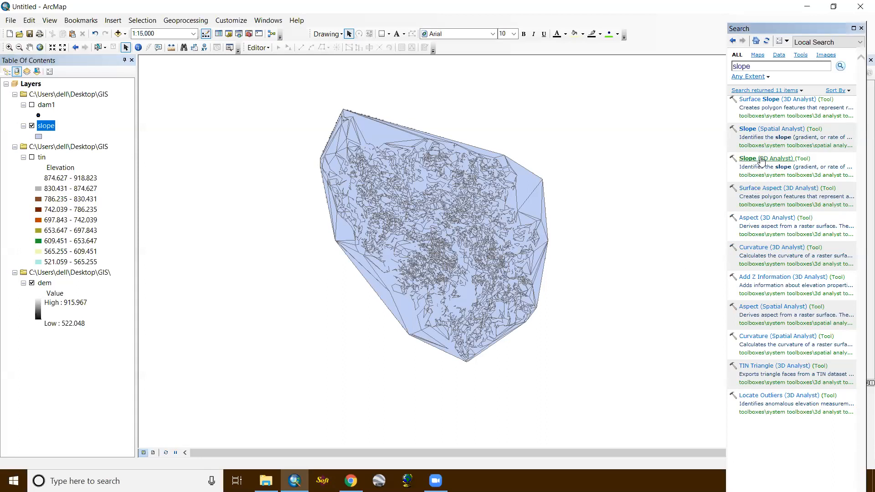
left_click(760, 160)
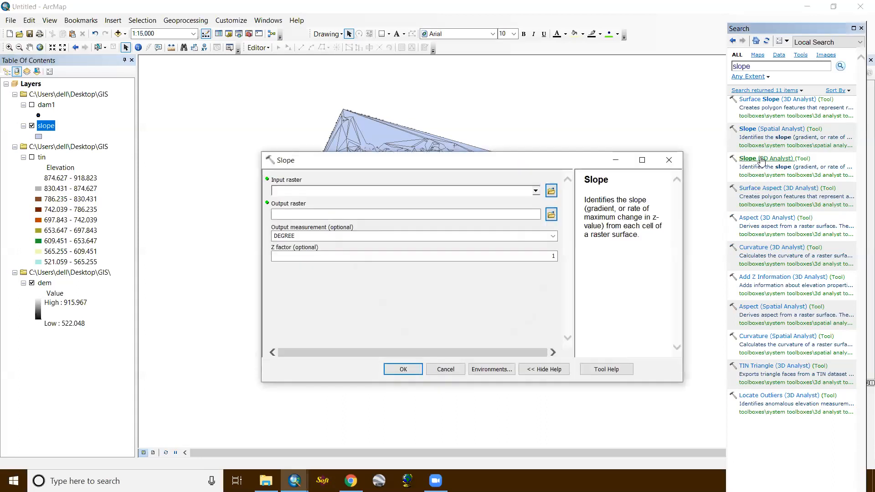
left_click(536, 191)
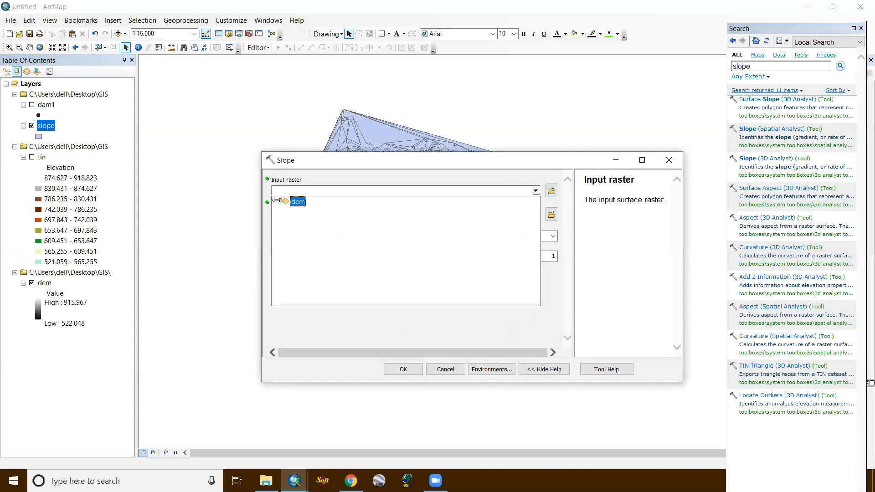
left_click(297, 201)
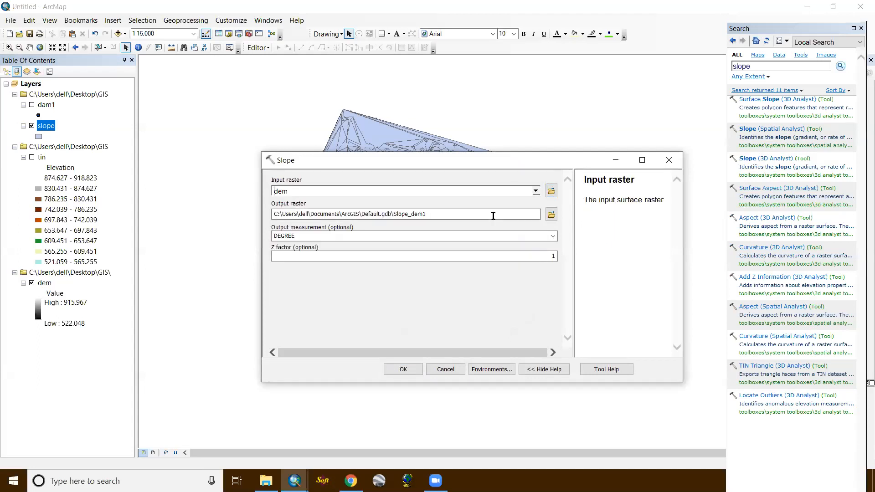
left_click(551, 216)
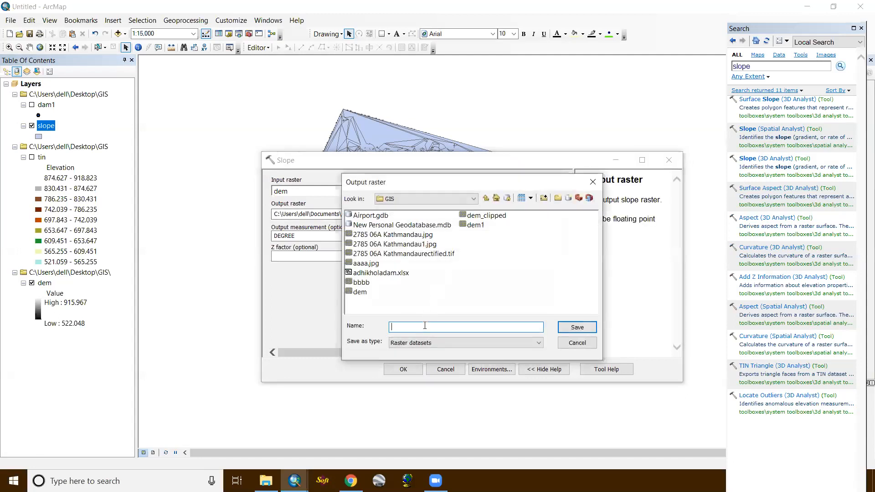
type("slope_raster")
key("Return")
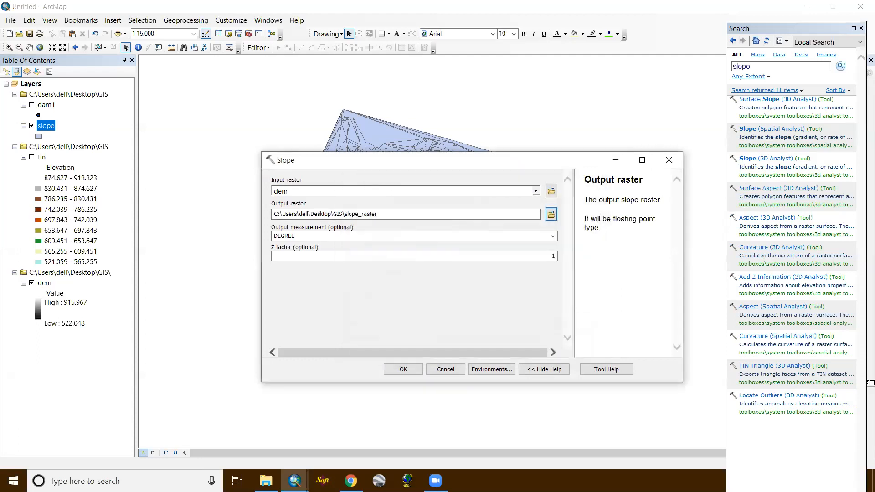
- Set the slope output measurement to PERCENT_RISE and run the Slope tool
left_click(454, 231)
left_click(552, 235)
left_click(385, 253)
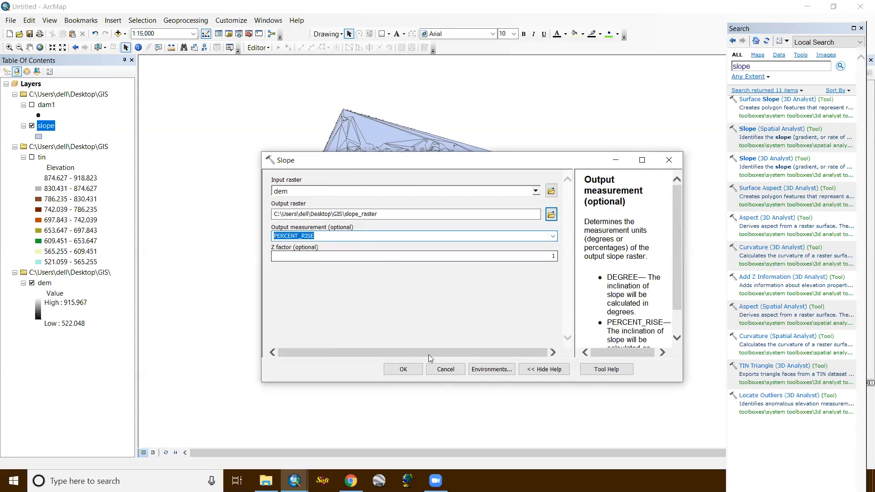
left_click(403, 369)
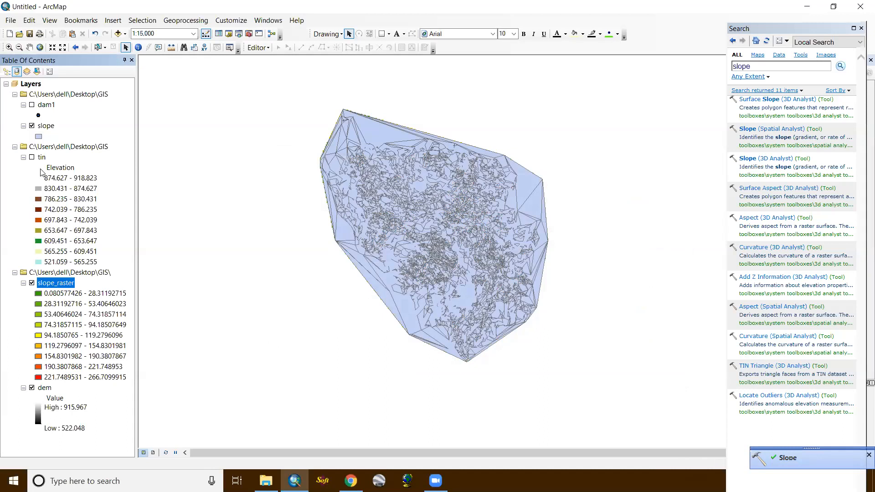
- Hide the slope polygon layer and examine the slope_raster classes along the river valley and hillsides
left_click(32, 126)
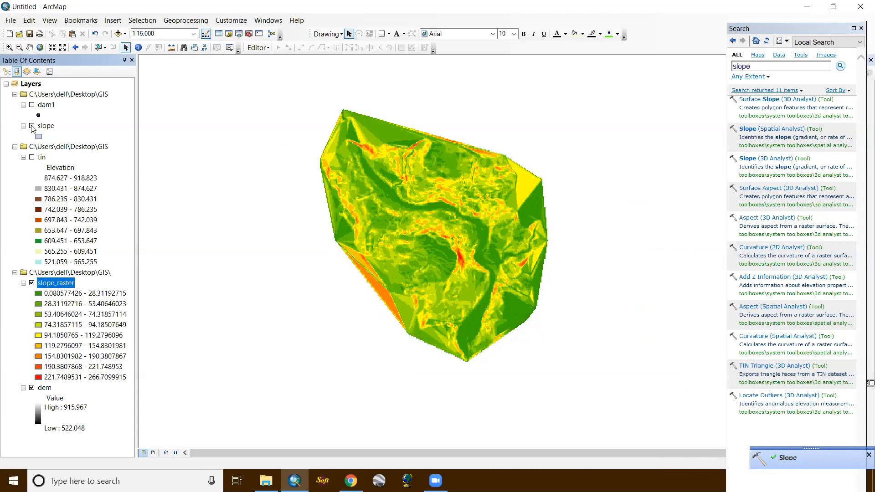
scroll(405, 182, "up", 2)
scroll(407, 184, "down", 2)
scroll(407, 186, "down", 2)
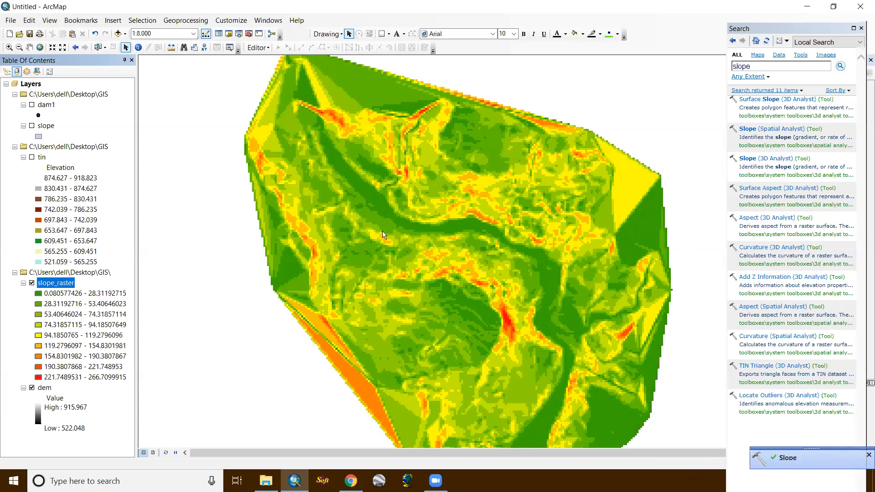
scroll(385, 234, "up", 1)
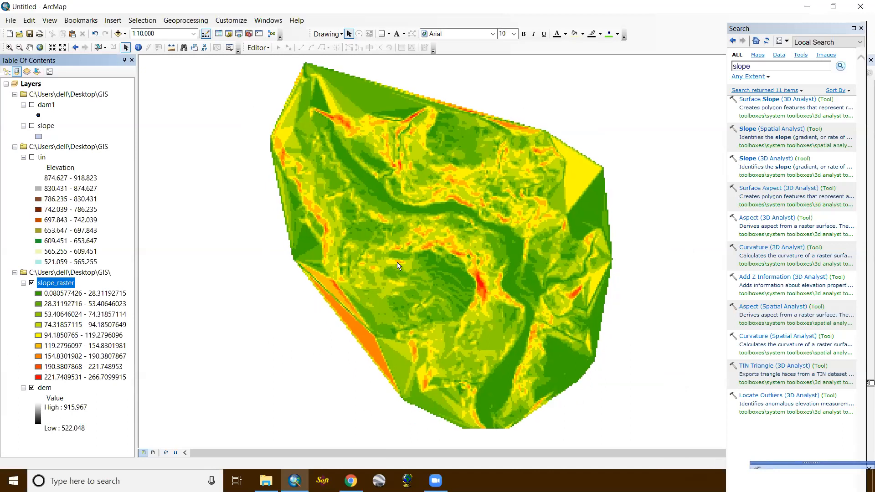
scroll(397, 262, "up", 1)
scroll(487, 204, "down", 3)
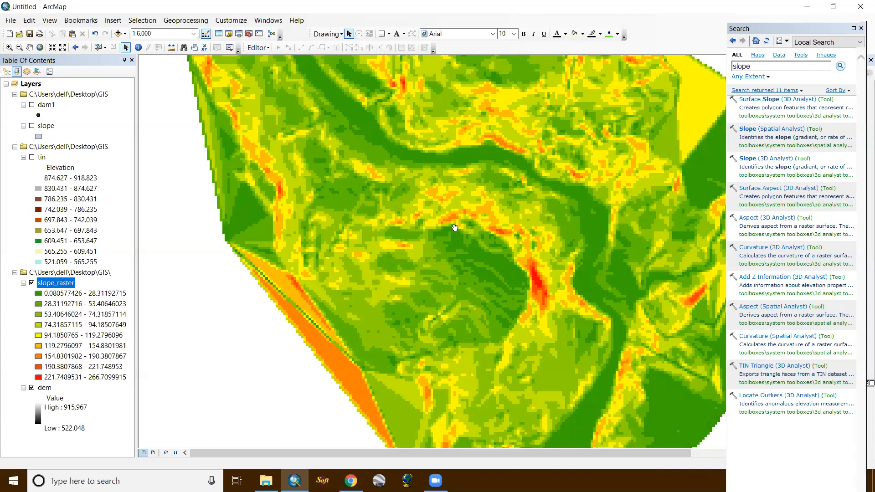
scroll(433, 259, "up", 2)
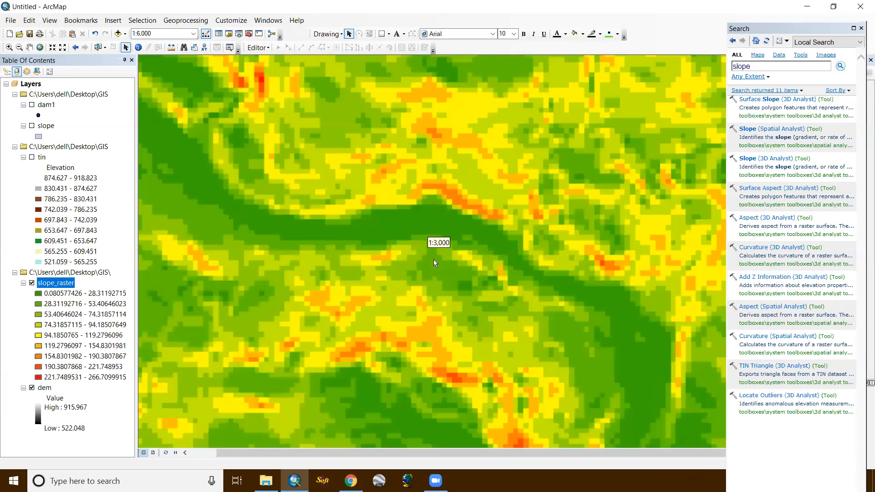
- Search for the reclassify tools and open Reclassify (3D Analyst)
scroll(433, 259, "down", 3)
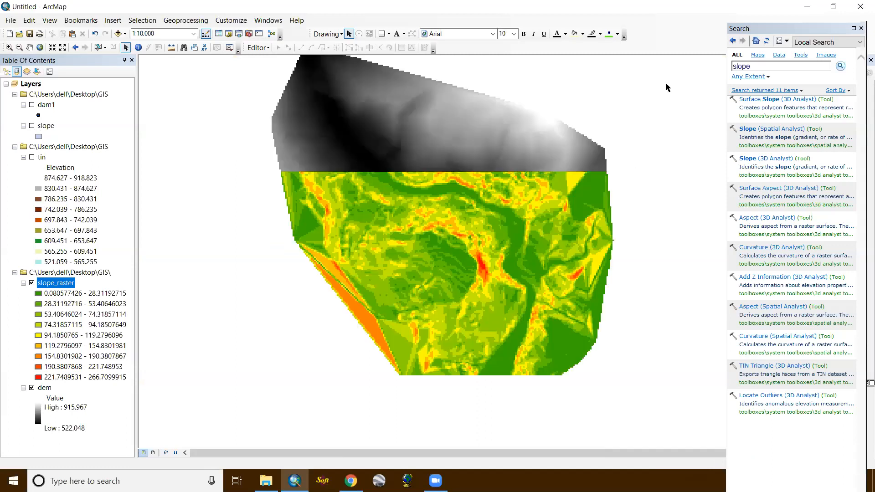
key("ctrl+f")
type("reclassi")
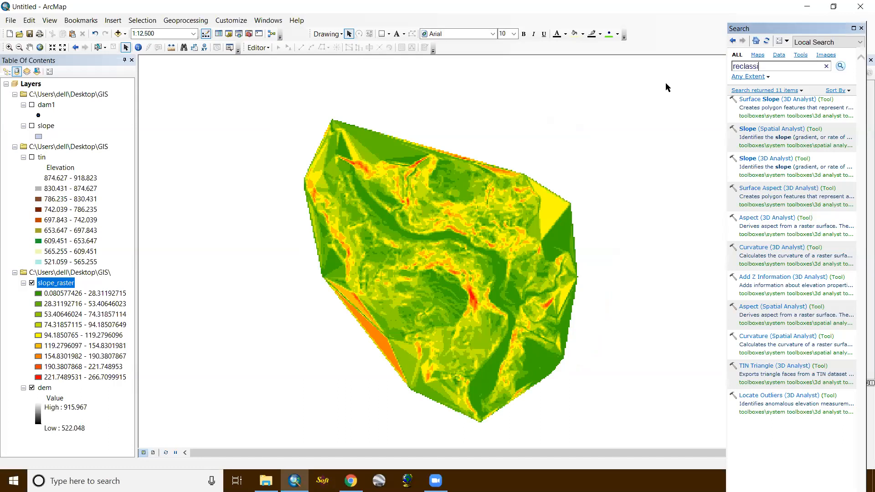
type("fy")
key("Return")
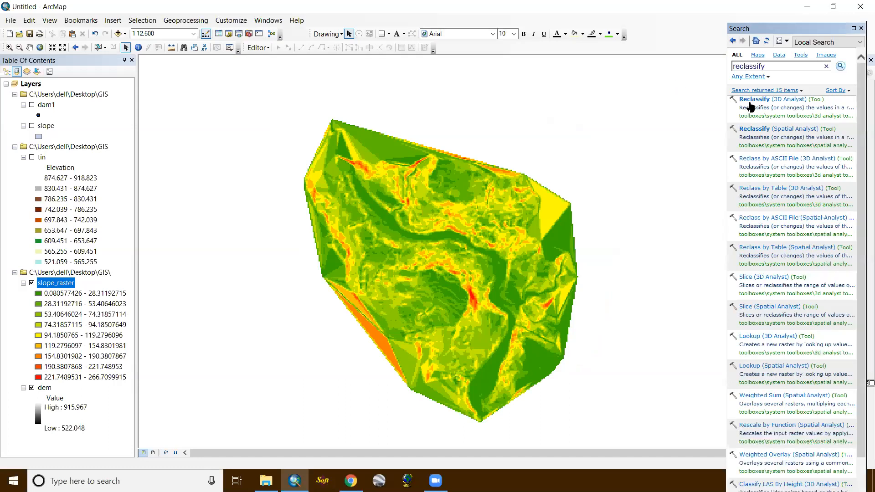
left_click(752, 100)
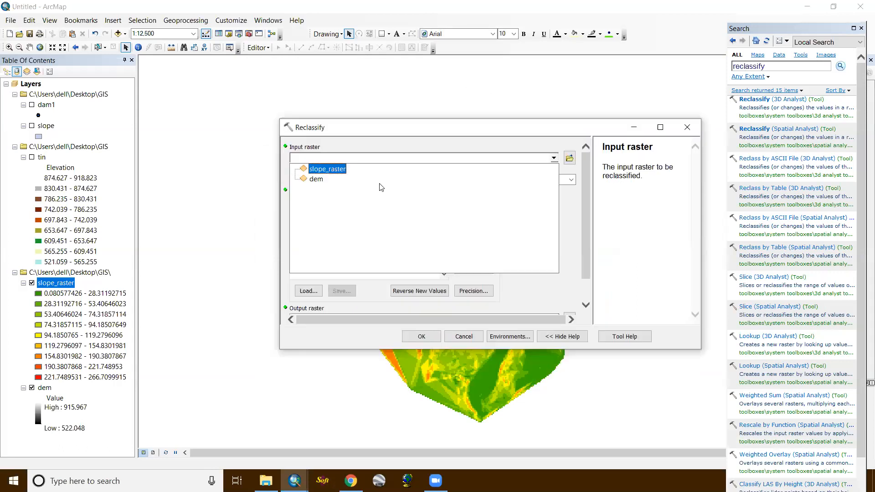
- Reclassify slope_raster on the VALUE field, keeping the default class breaks, new values and output raster in Default.gdb
left_click(379, 170)
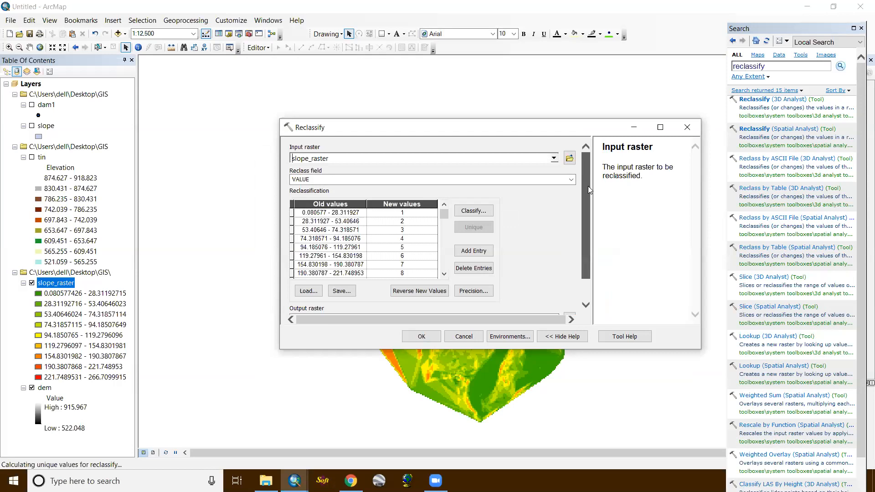
scroll(588, 186, "down", 1)
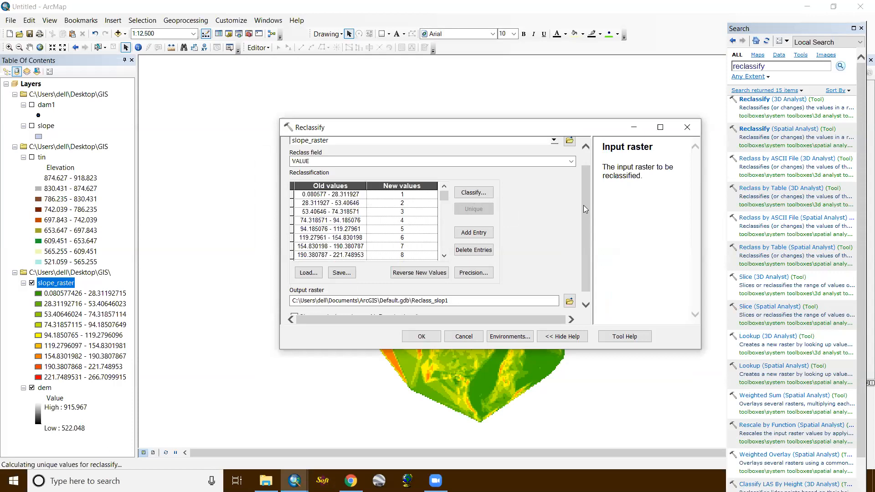
scroll(585, 209, "up", 1)
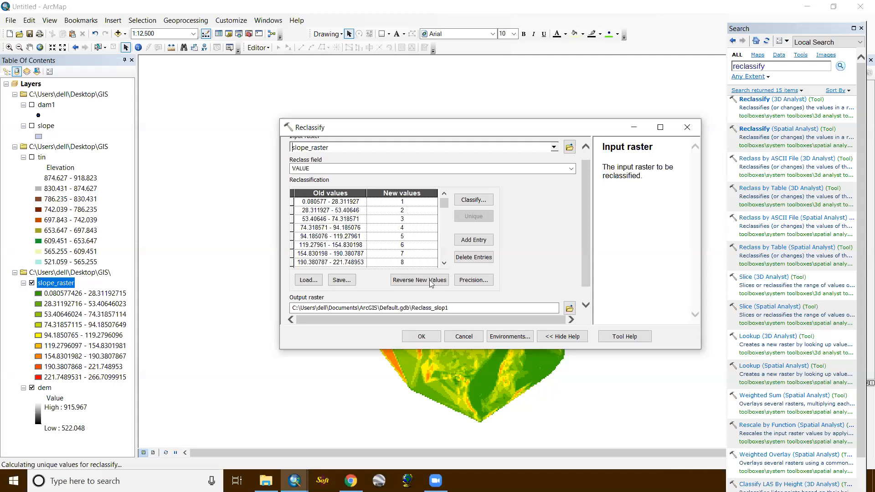
left_click(414, 336)
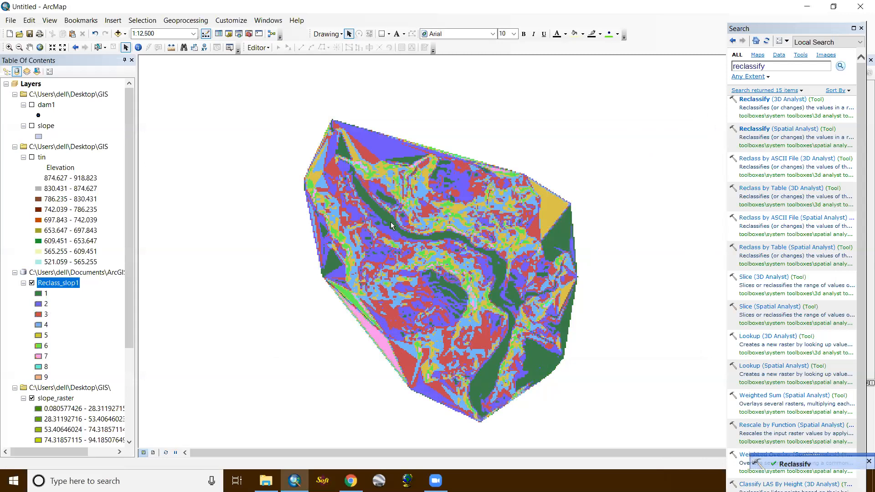
- Examine the reclassified slope raster's classes along the river valley, the surrounding hillsides and the full survey extent
scroll(391, 224, "down", 1)
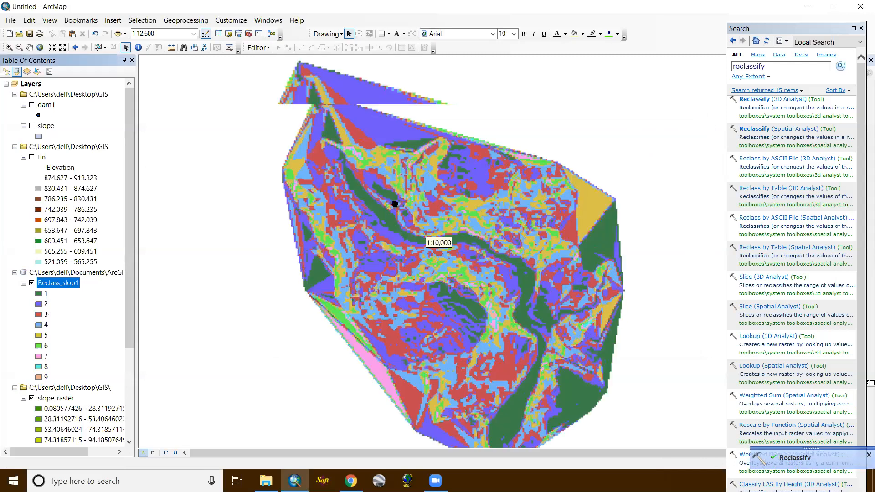
scroll(392, 206, "down", 1)
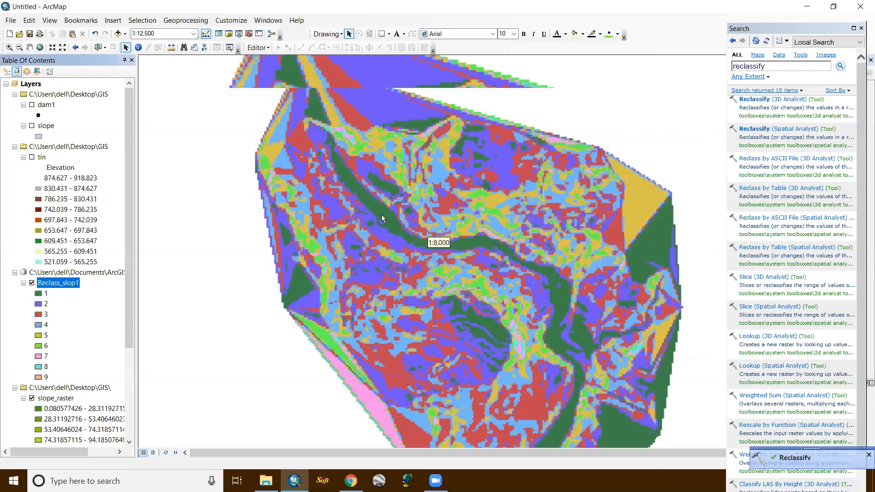
scroll(397, 186, "down", 1)
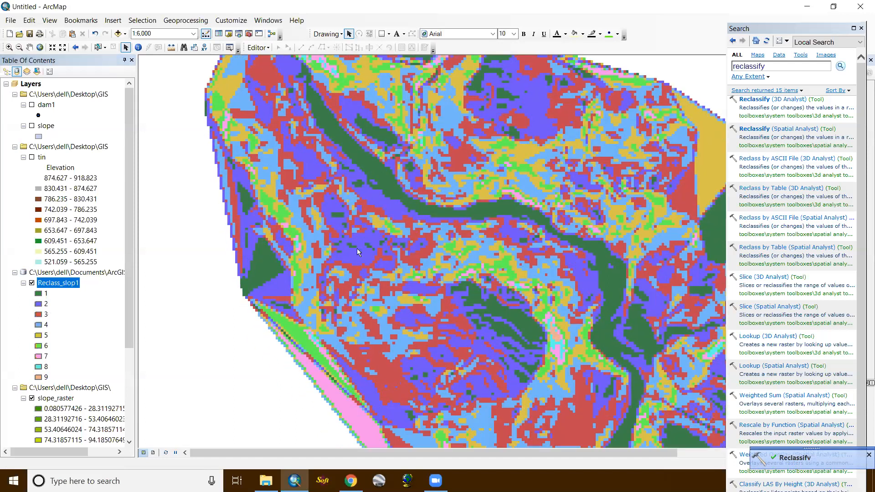
scroll(406, 215, "up", 2)
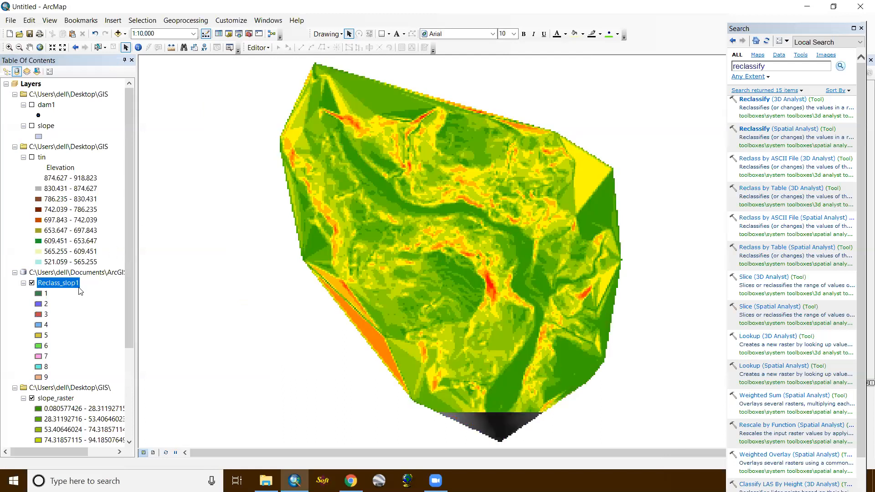
scroll(78, 287, "down", 2)
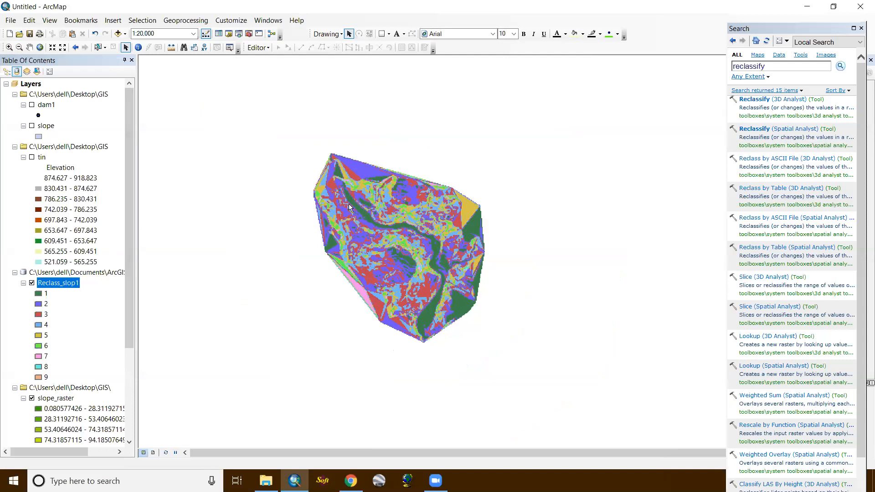
scroll(348, 204, "down", 3)
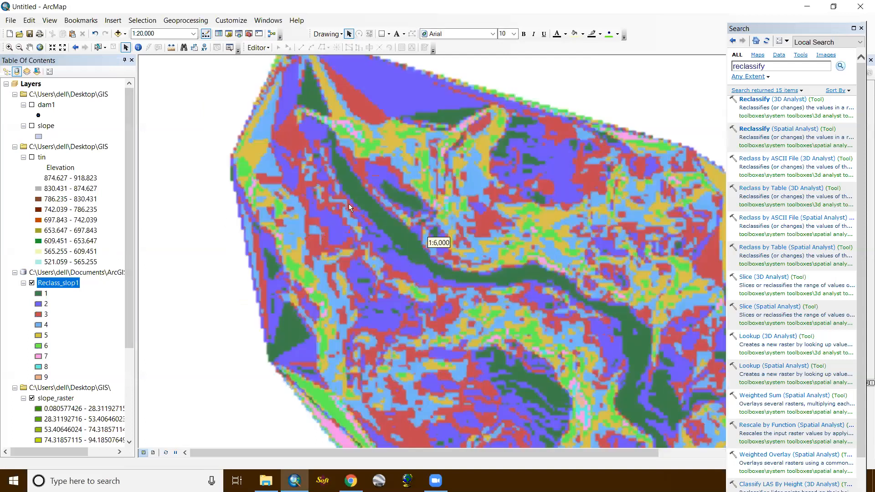
scroll(349, 204, "down", 1)
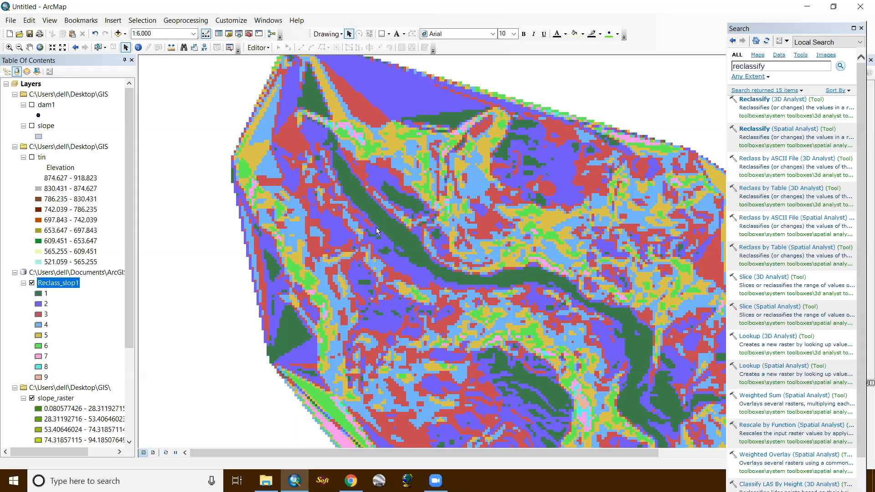
scroll(375, 226, "up", 1)
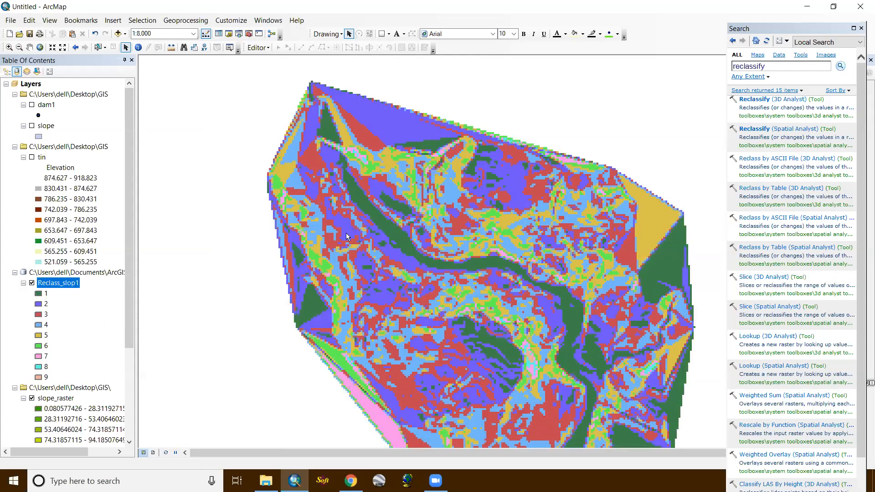
scroll(373, 191, "up", 2)
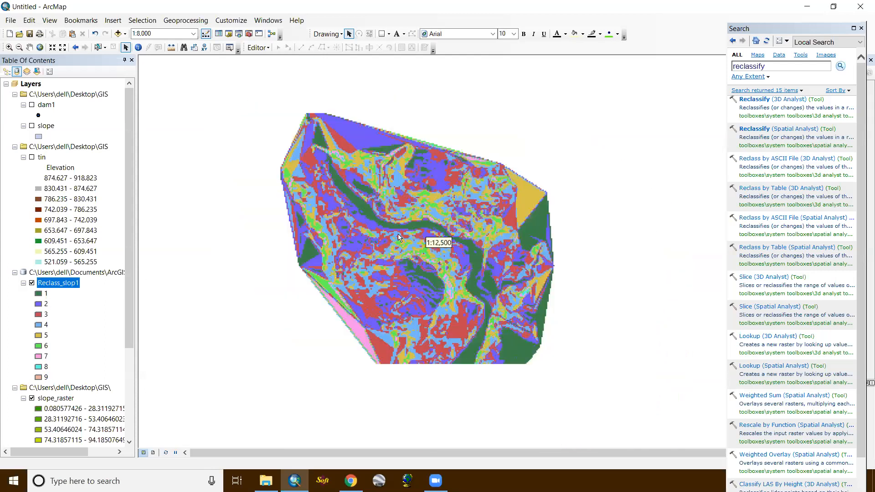
scroll(395, 217, "down", 2)
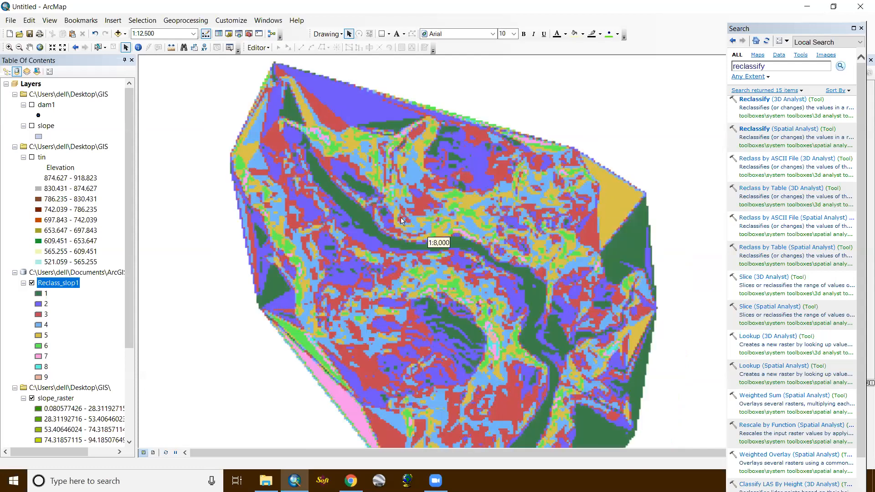
scroll(400, 218, "up", 1)
scroll(401, 217, "up", 1)
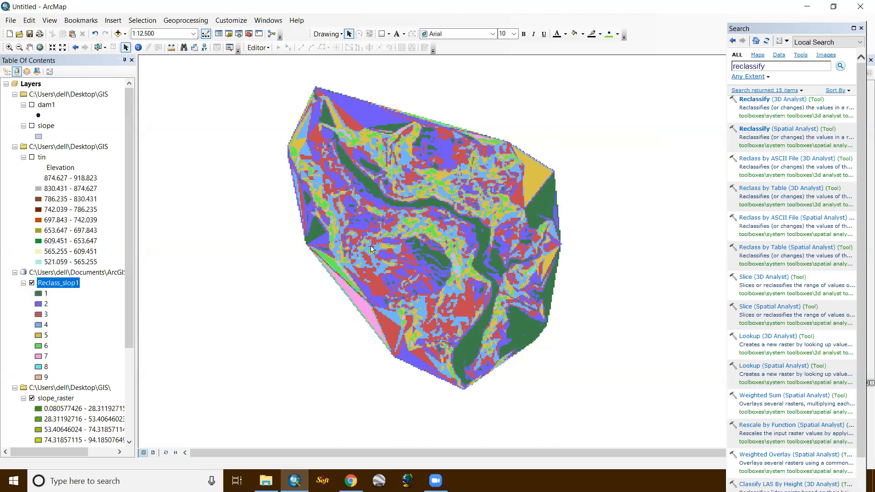
scroll(412, 236, "up", 5)
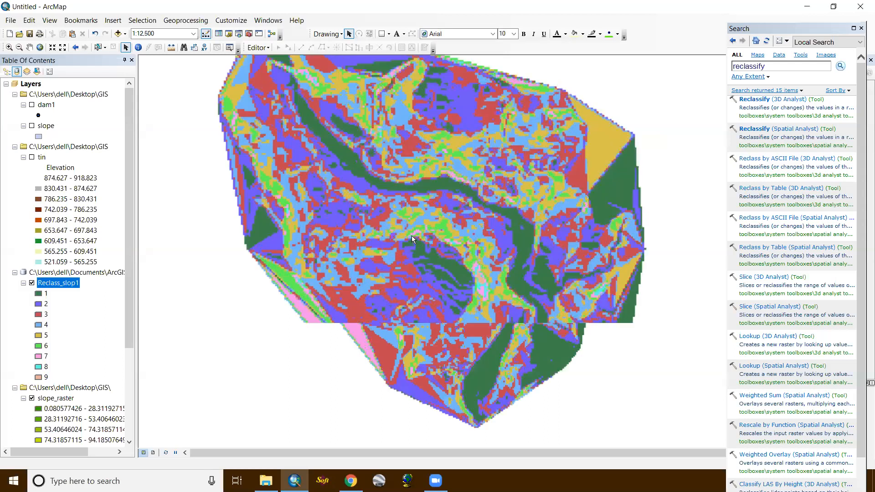
scroll(412, 236, "down", 5)
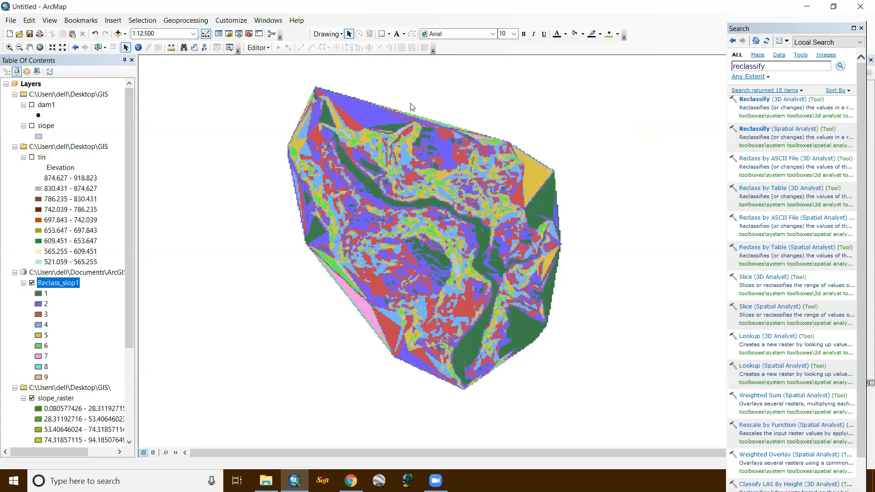
scroll(431, 148, "down", 2)
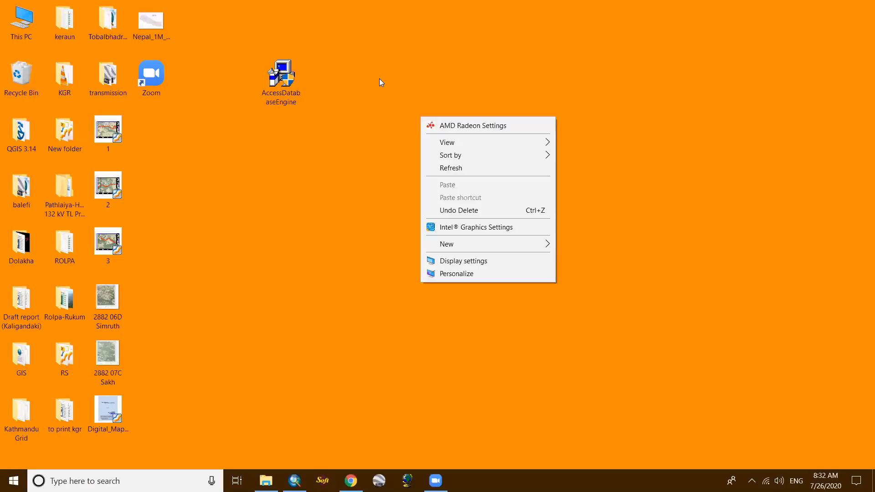
right_click(379, 78)
left_click(407, 127)
right_click(373, 76)
left_click(336, 356)
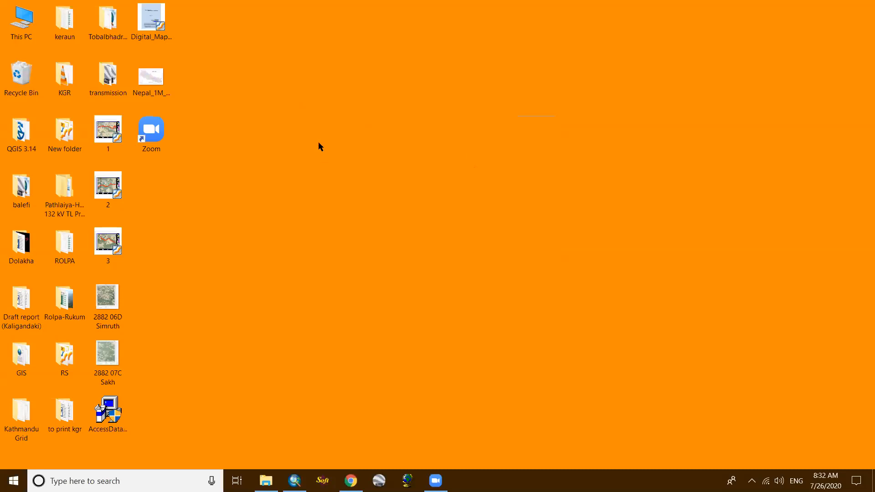
key("super+d")
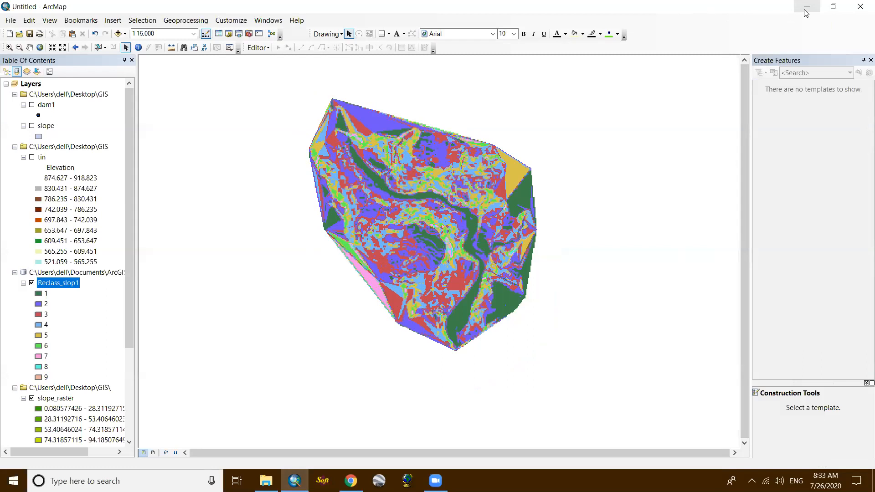
- Switch from ArcMap to Google Earth Pro and search for "mirmi, syangja"
left_click(806, 13)
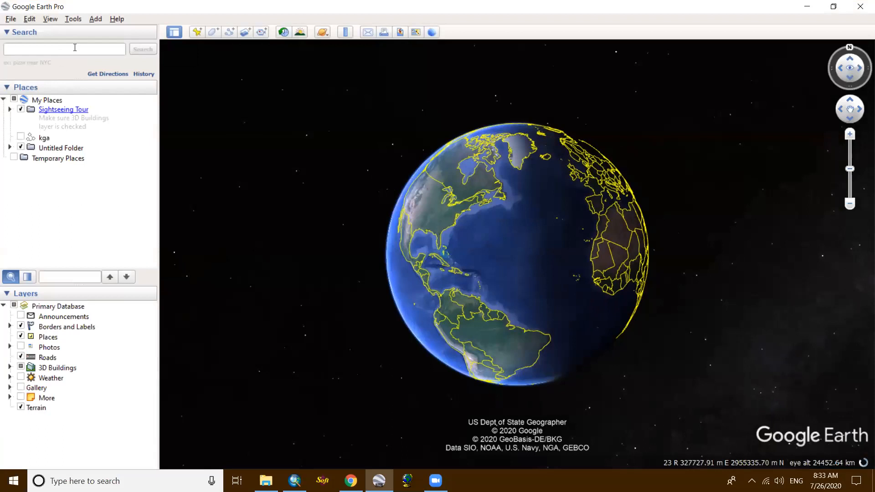
left_click(75, 48)
type("mir")
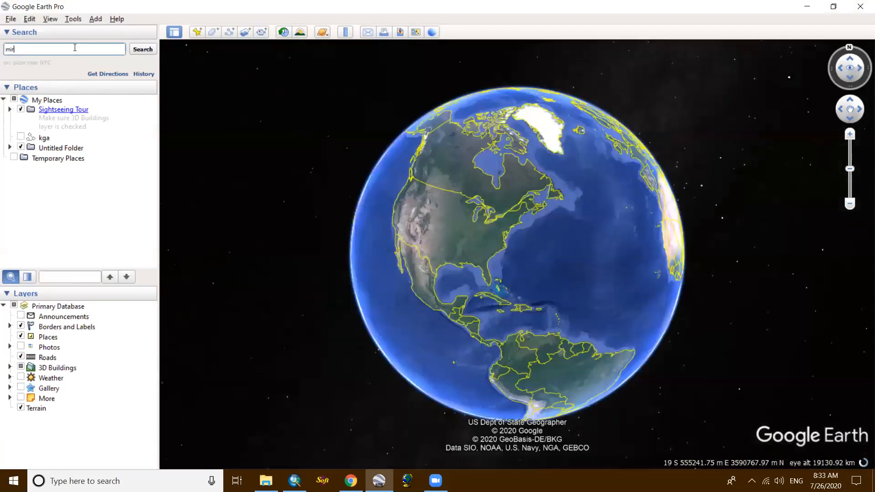
type("mi, syangja")
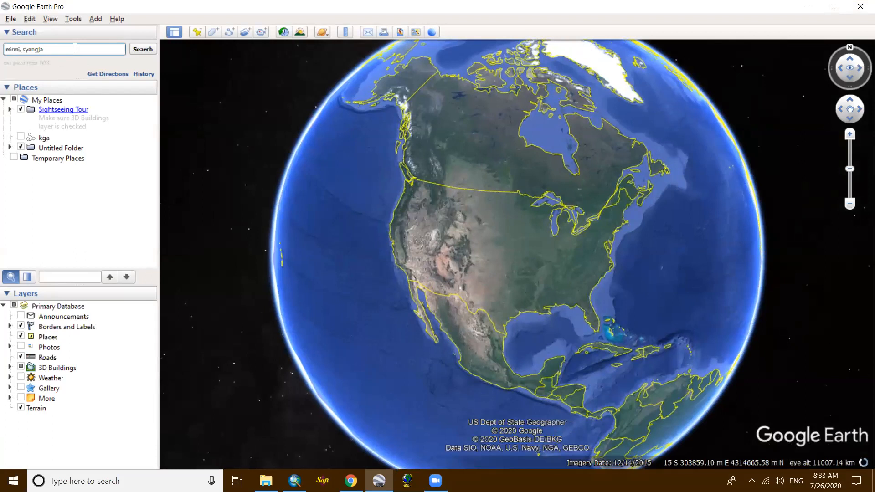
key("Return")
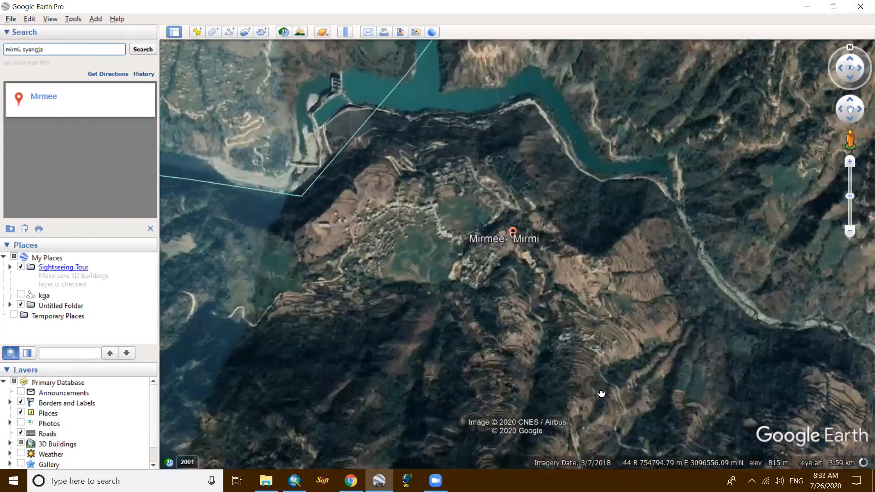
- Follow the river downstream from the Mirmi dam in the satellite imagery to locate the surveyed valley
scroll(329, 208, "up", 4)
left_click_drag(329, 168, 467, 212)
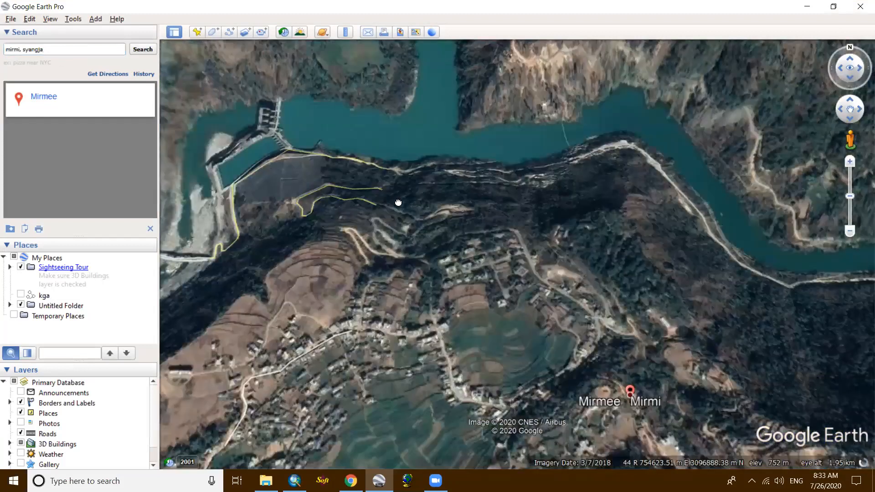
left_click_drag(551, 378, 438, 250)
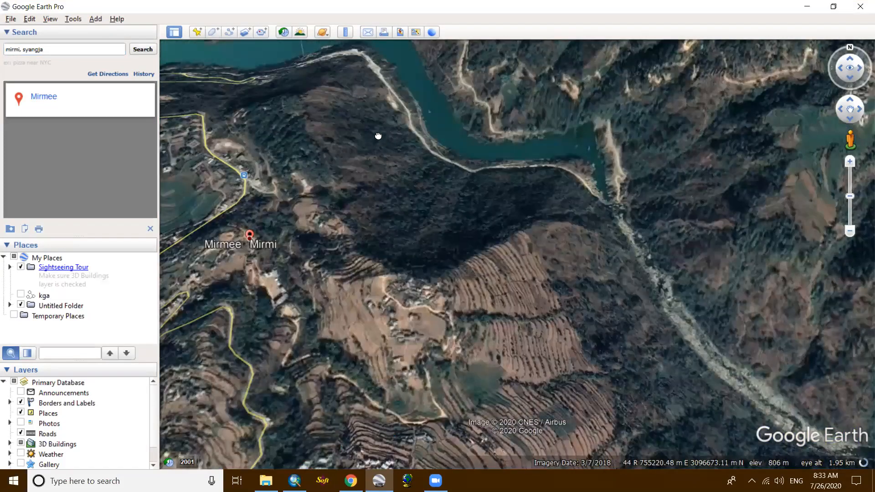
scroll(381, 172, "down", 3)
left_click_drag(443, 251, 430, 179)
left_click_drag(488, 262, 463, 183)
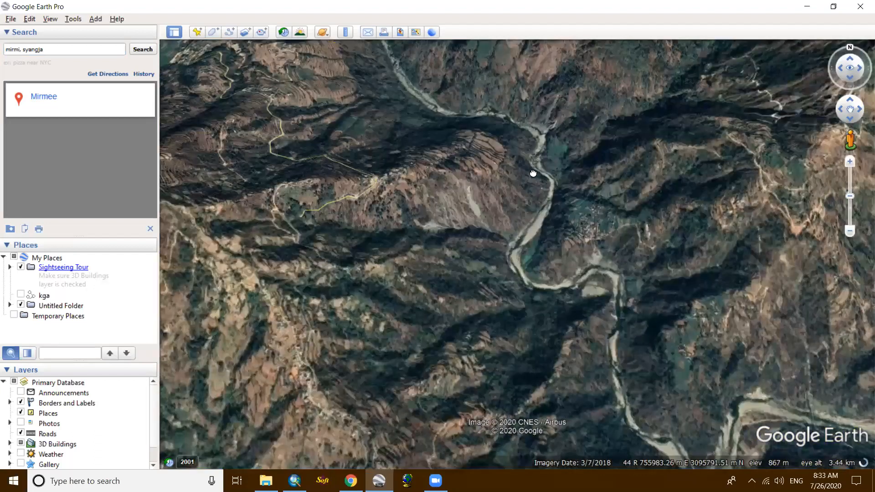
left_click_drag(495, 220, 489, 172)
mouse_move(482, 117)
left_mouse_down()
mouse_move(478, 85)
mouse_move(475, 115)
left_mouse_up()
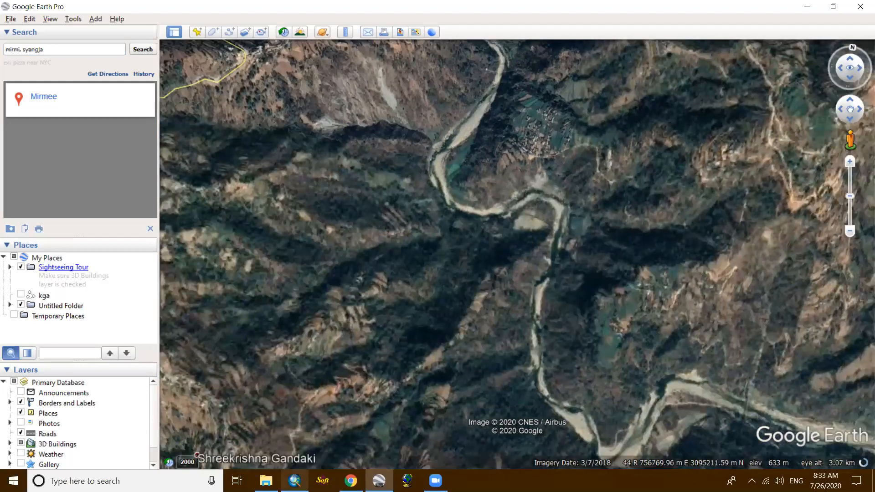
- Compare the reclassified slope map in ArcMap with the river bends in Google Earth, and frame the matching valley
key("alt+Tab")
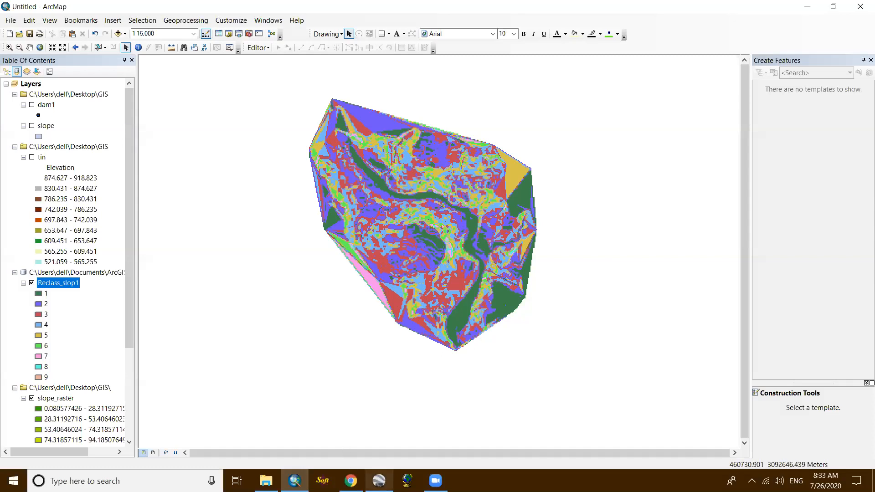
left_click(379, 478)
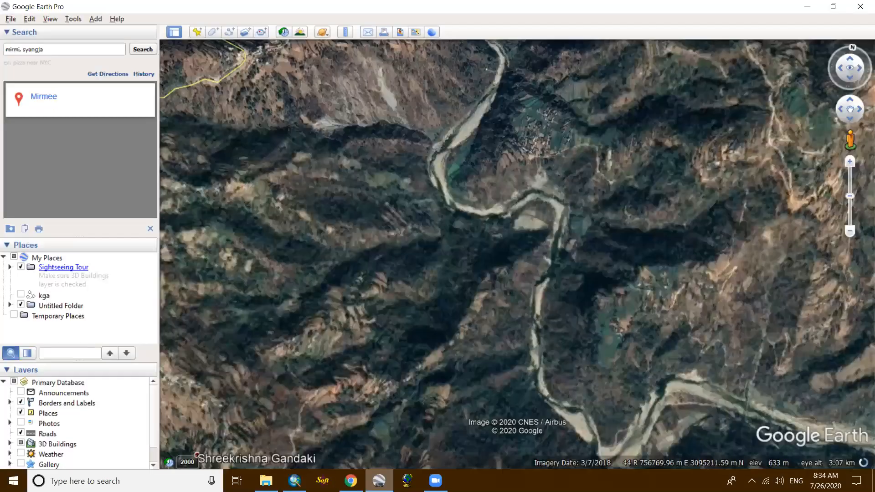
key("alt+Tab")
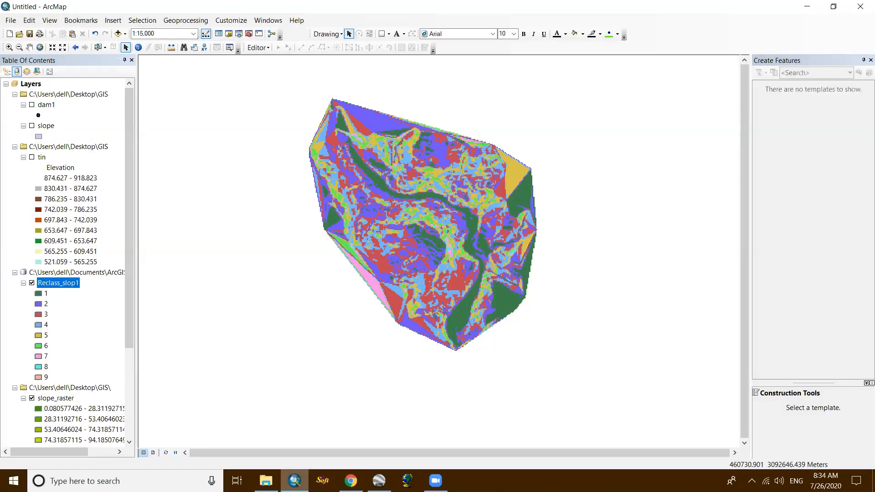
key("alt+Tab")
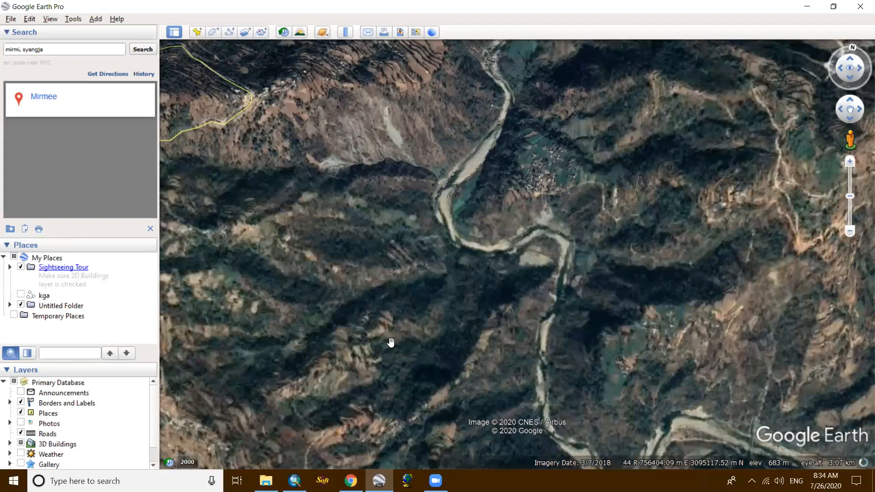
left_click_drag(420, 242, 420, 204)
left_click_drag(469, 280, 469, 232)
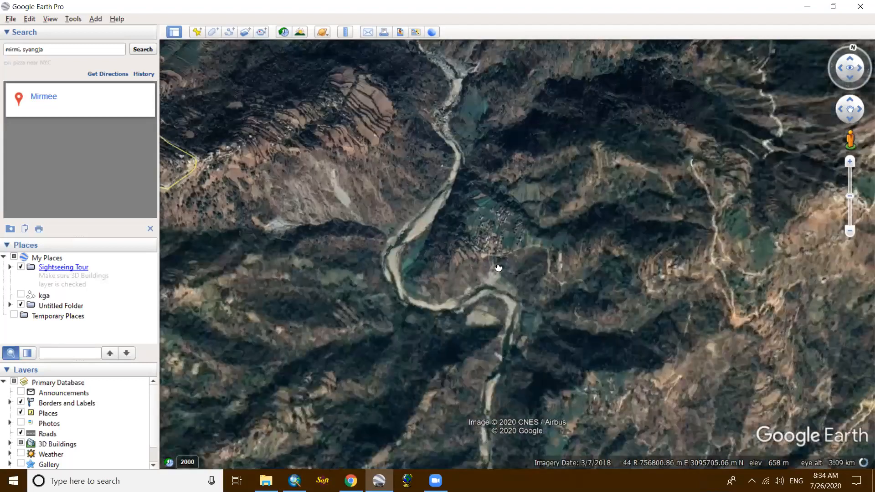
left_click_drag(496, 268, 496, 249)
scroll(496, 247, "down", 2)
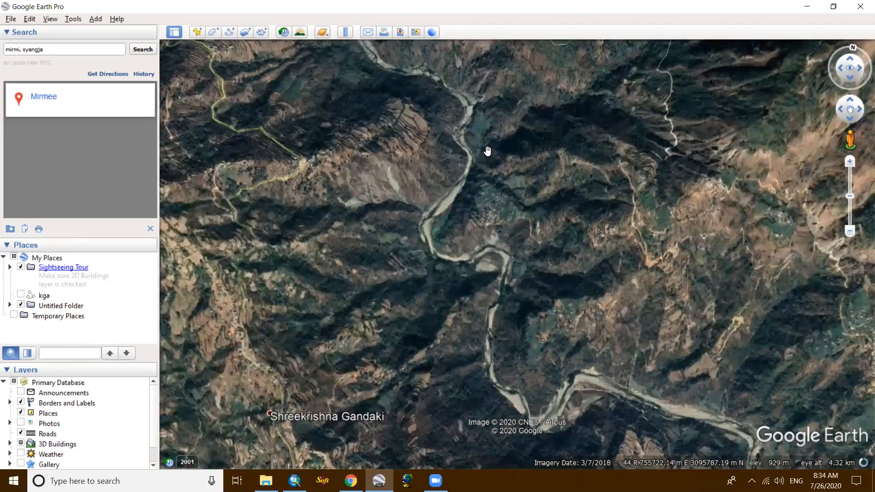
scroll(487, 152, "up", 1)
scroll(487, 151, "down", 1)
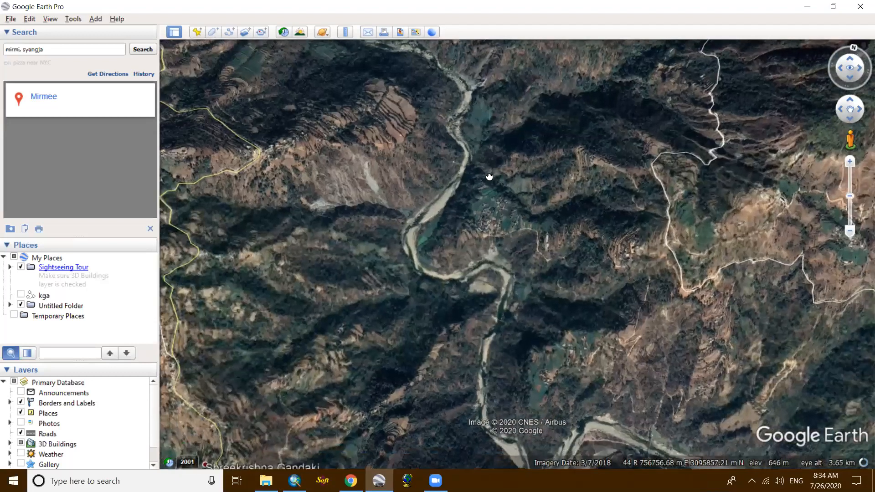
left_click_drag(493, 176, 489, 171)
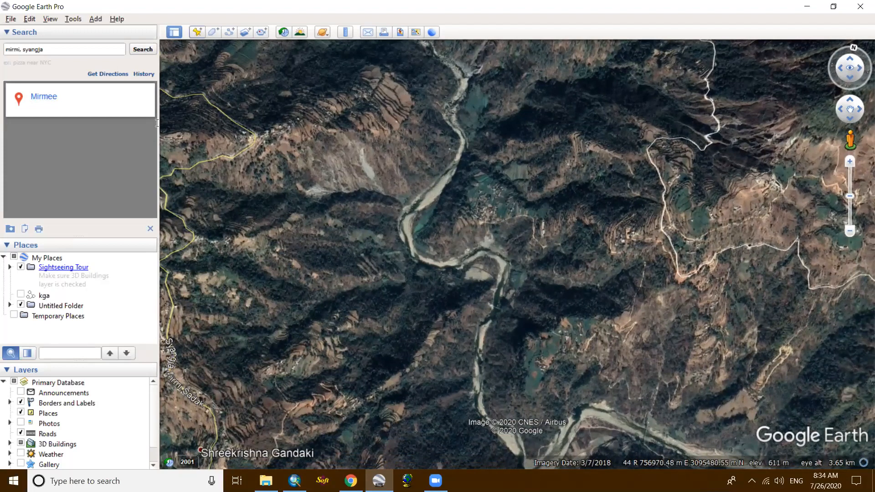
- Add a placemark named 1 at the northwest corner of the framed area, at about 755350 m E, 3095989 m N
left_click(196, 32)
type("1")
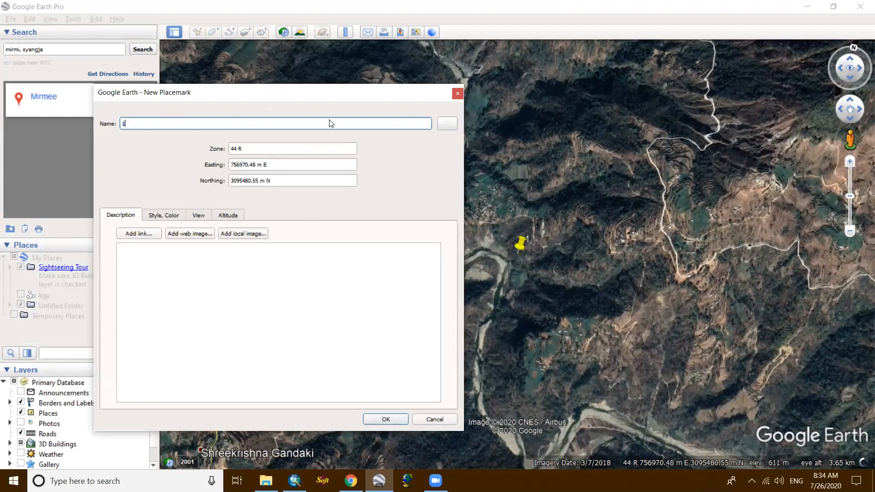
left_click_drag(328, 93, 294, 324)
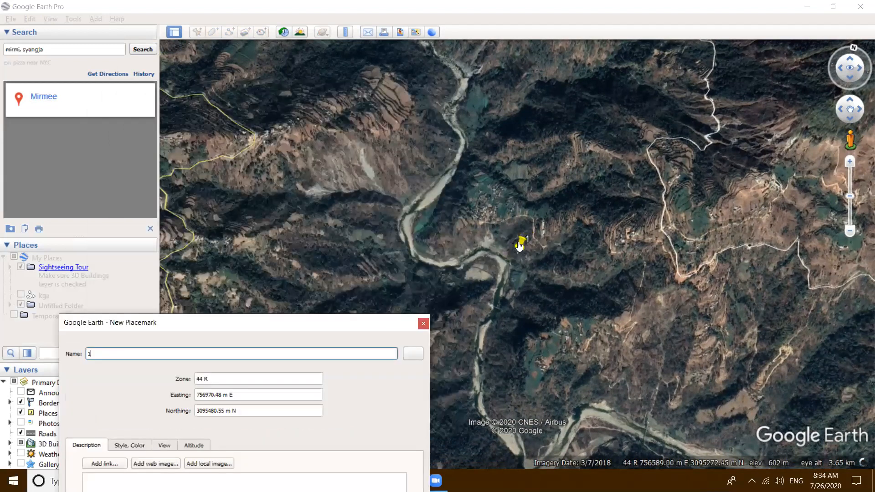
left_click_drag(522, 246, 418, 175)
left_click_drag(209, 90, 192, 60)
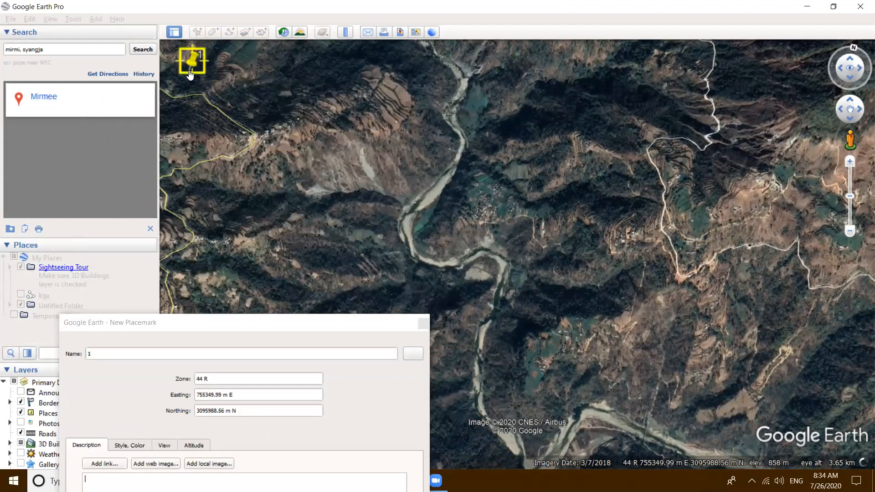
left_click(193, 331)
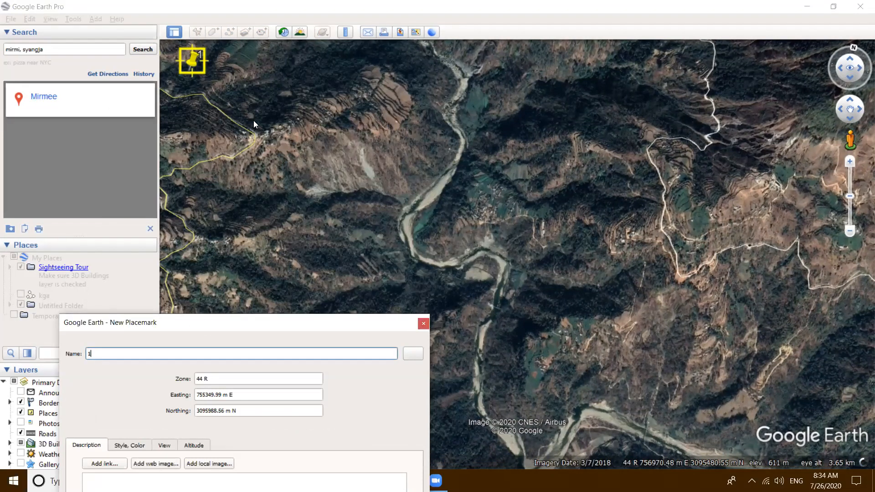
left_click_drag(207, 320, 257, 118)
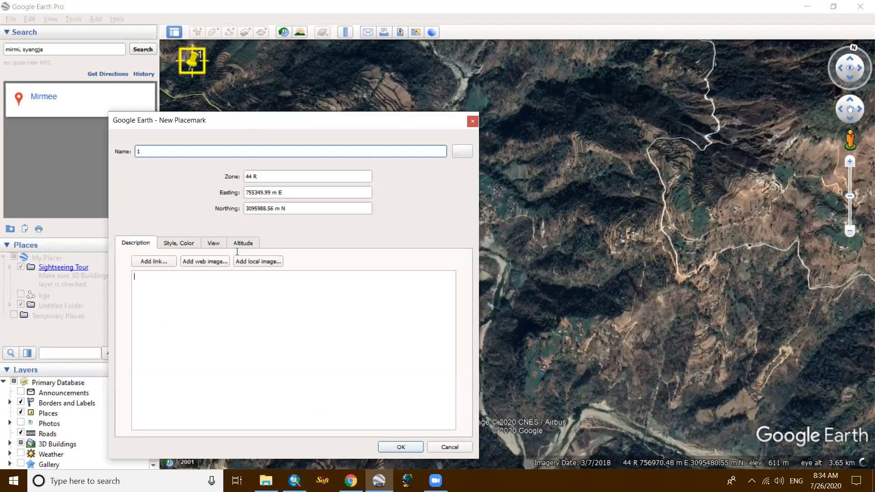
left_click(399, 446)
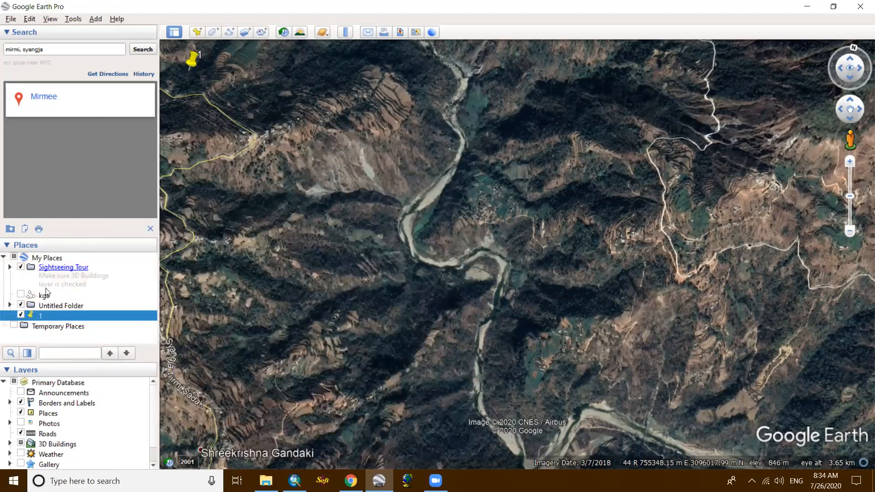
- Change the icon of placemark 1 from the pushpin to the placemark_circle shape
left_click(44, 317)
right_click(52, 316)
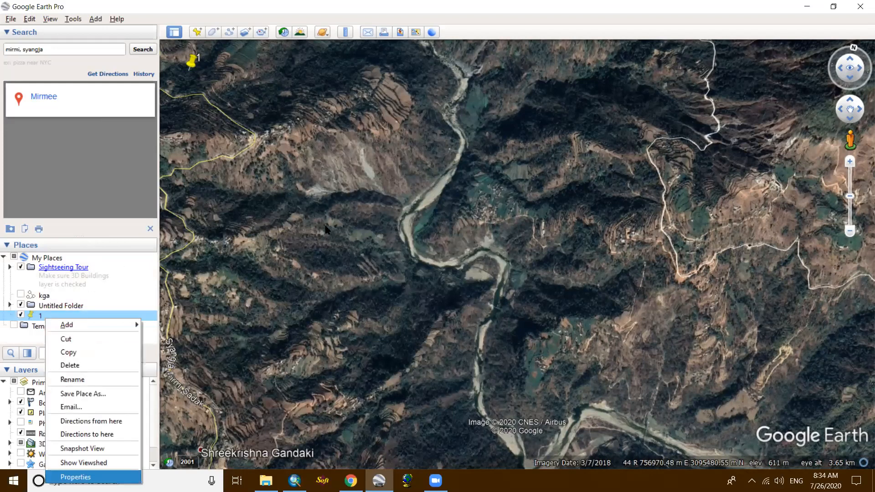
left_click(69, 474)
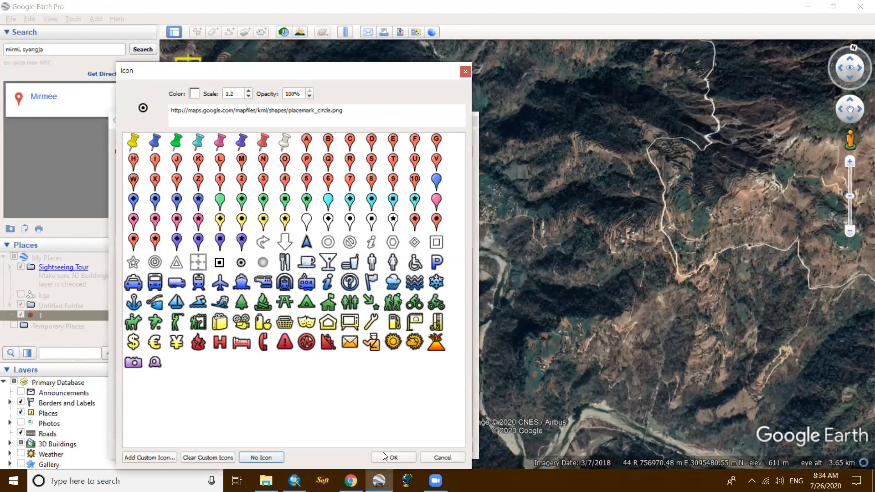
left_click(395, 457)
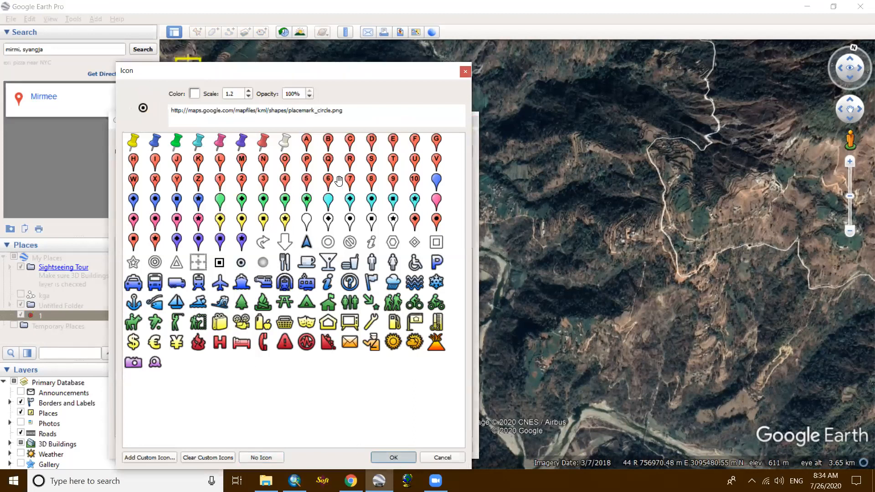
key("Return")
- Add a placemark named 2 at the northeast corner of the framed area, at about 758071 m E, 3096449 m N
left_click(196, 32)
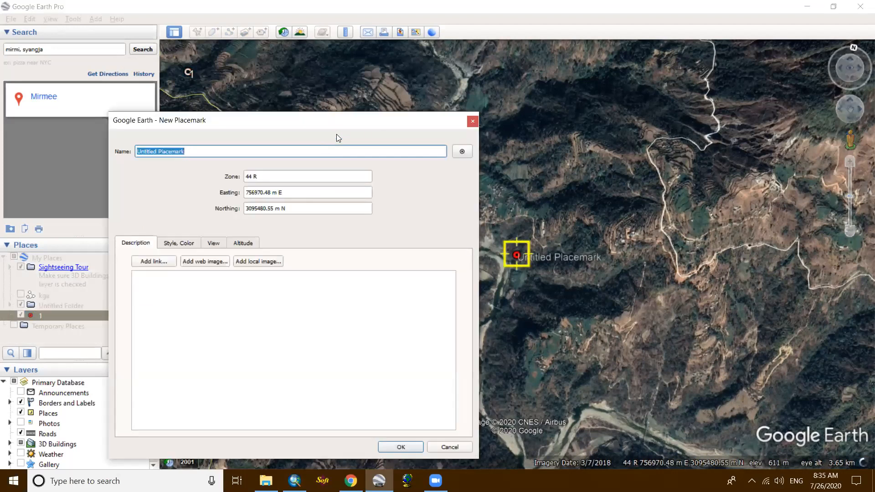
type("2")
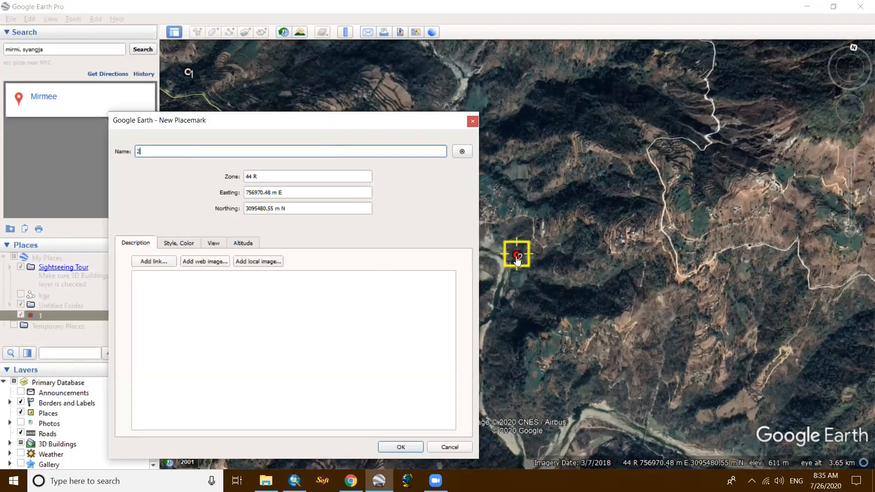
left_click_drag(733, 80, 808, 64)
left_click(386, 420)
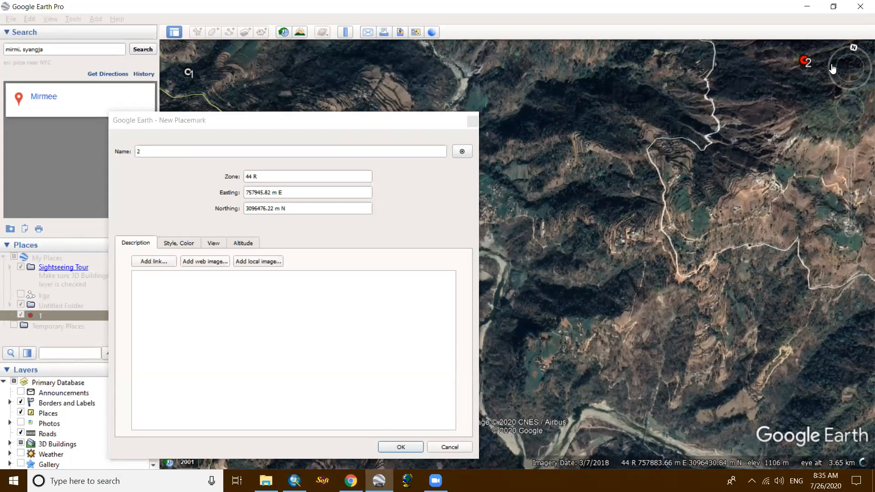
left_click(856, 66)
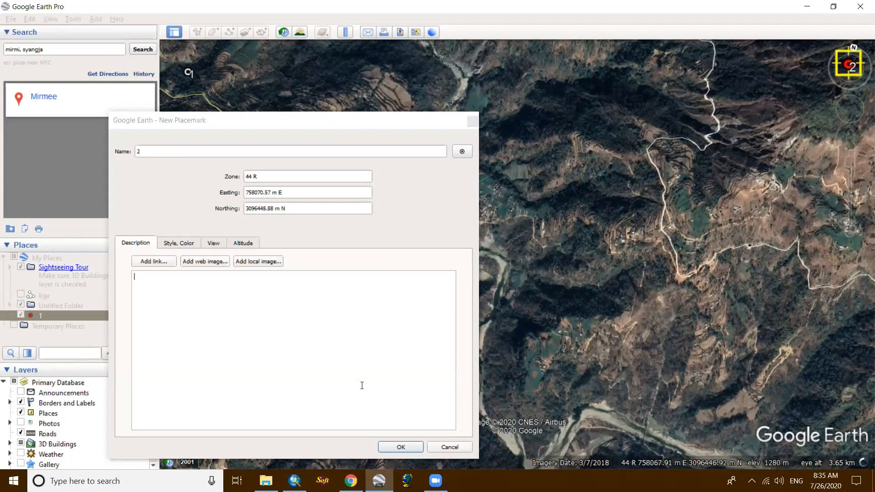
left_click(406, 446)
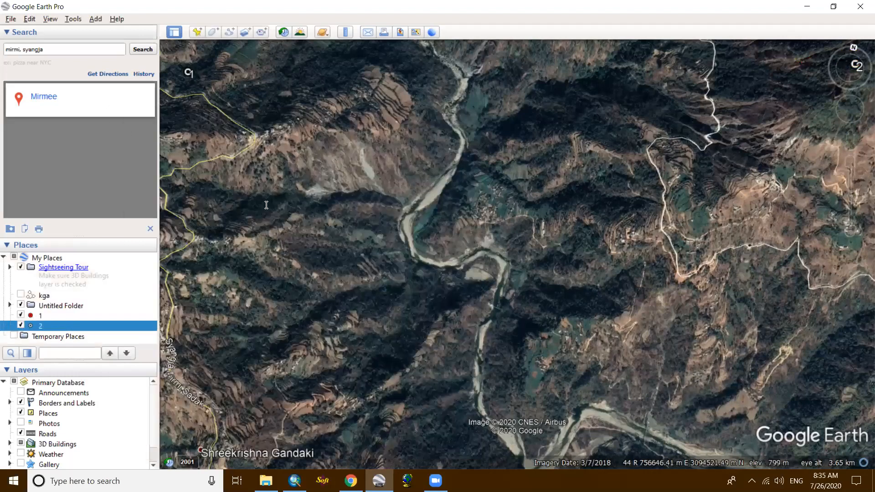
- Add a placemark named 3 at the southeast corner of the framed area, at about 758723 m E, 3094929 m N
key("ctrl+shift+p")
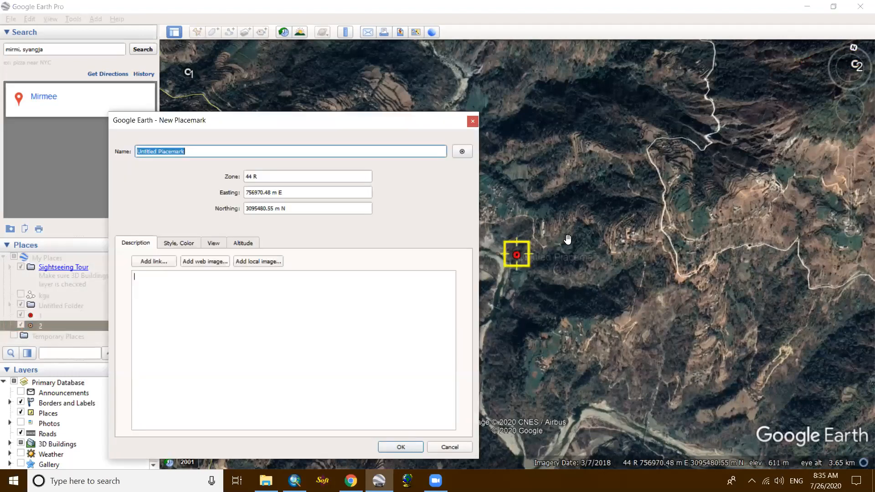
type("3")
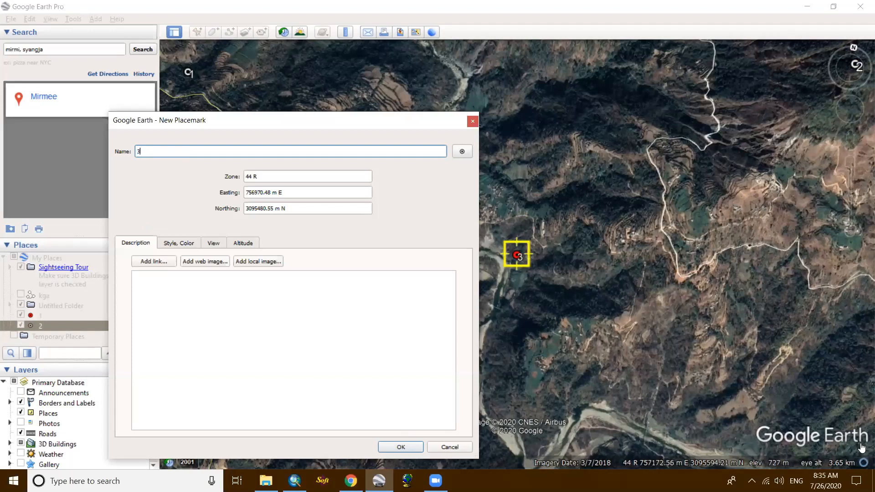
left_click_drag(516, 256, 860, 443)
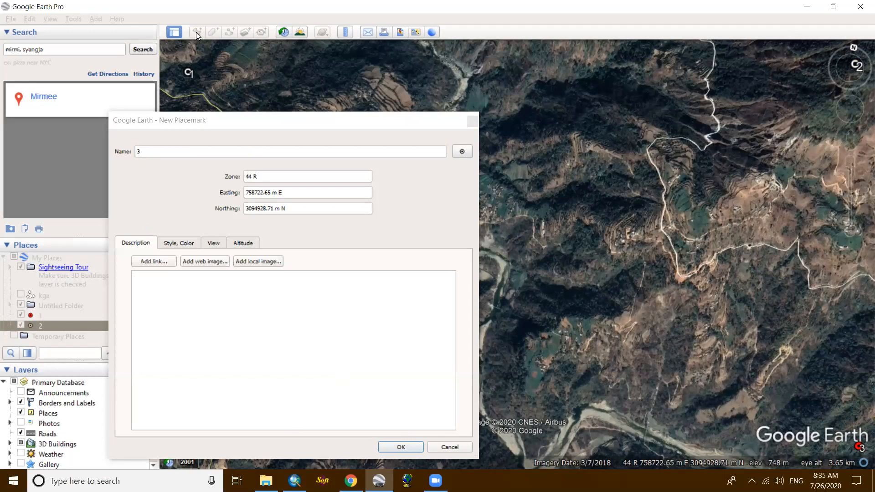
left_click(201, 153)
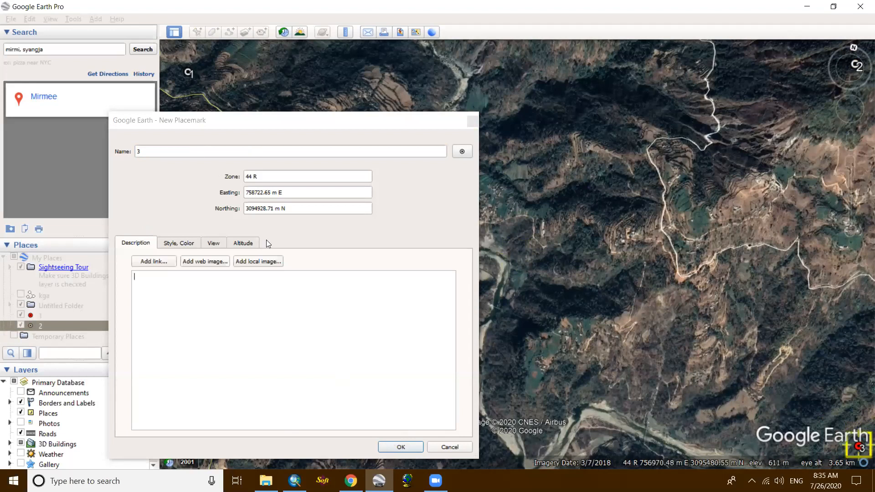
left_click(401, 446)
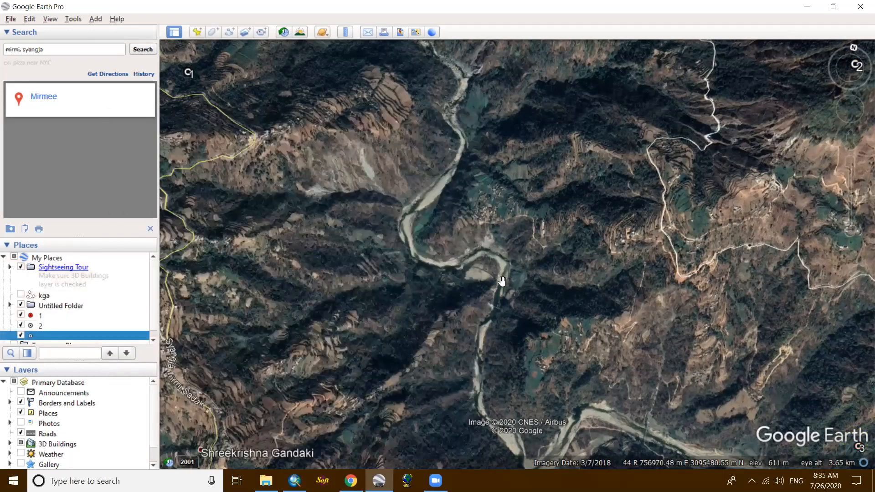
- Add a placemark named 4 at the southwest corner of the framed area, at about 755714 m E, 3094365 m N
key("ctrl+shift+p")
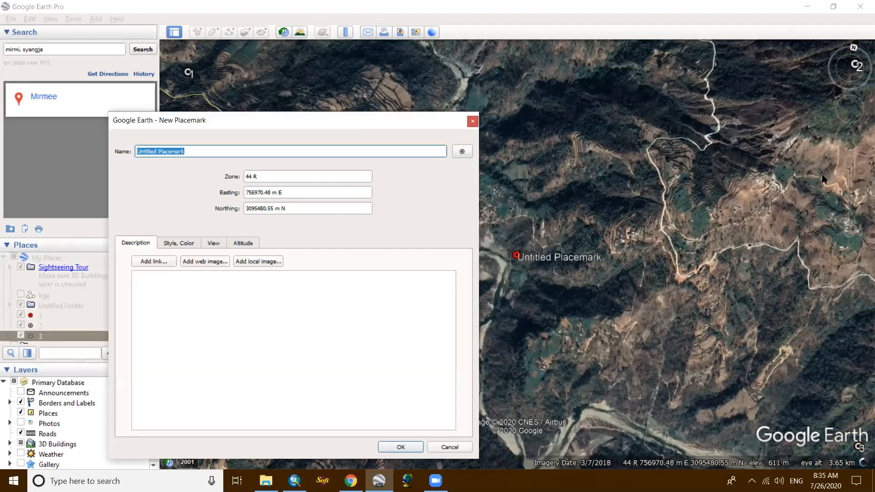
type("4")
left_click_drag(518, 255, 184, 454)
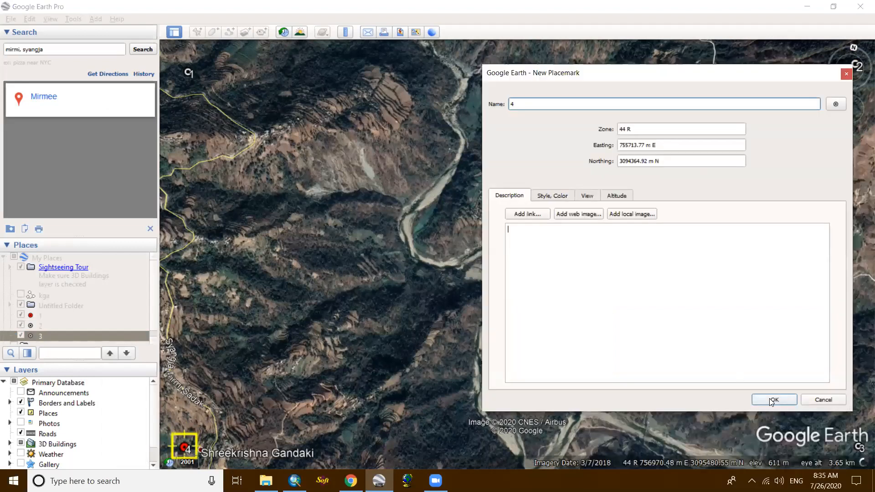
left_click(769, 398)
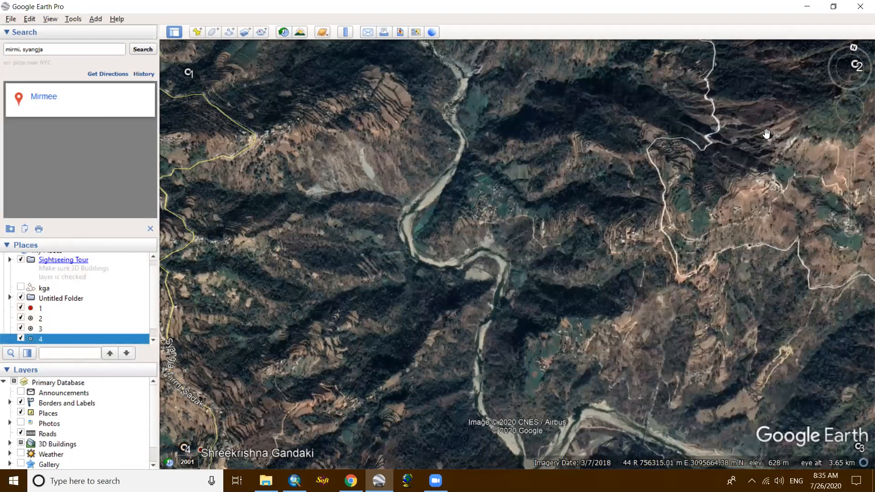
- Start saving the view as an image and hide the title and description, legend, scale and compass from the map
left_click(10, 19)
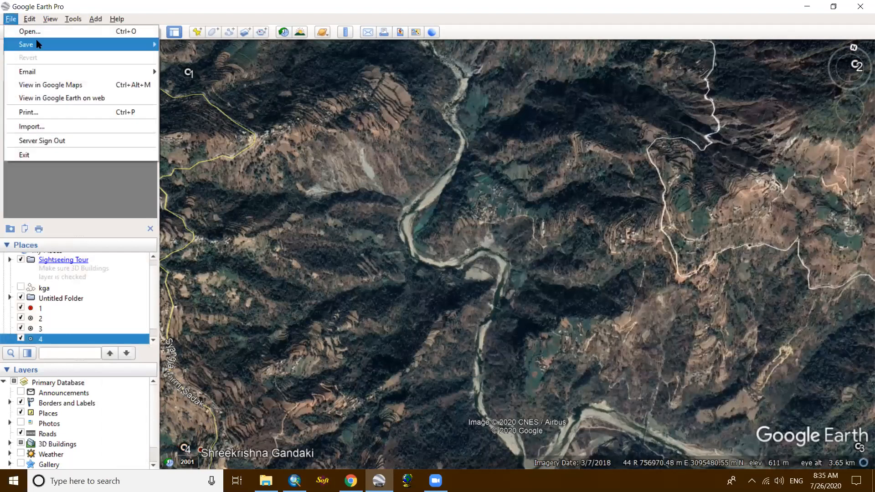
mouse_move(38, 44)
left_click(195, 84)
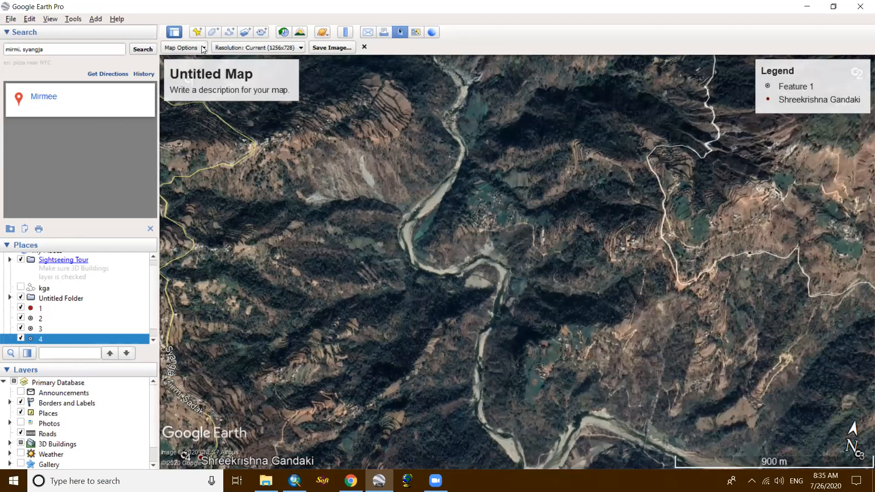
left_click(203, 50)
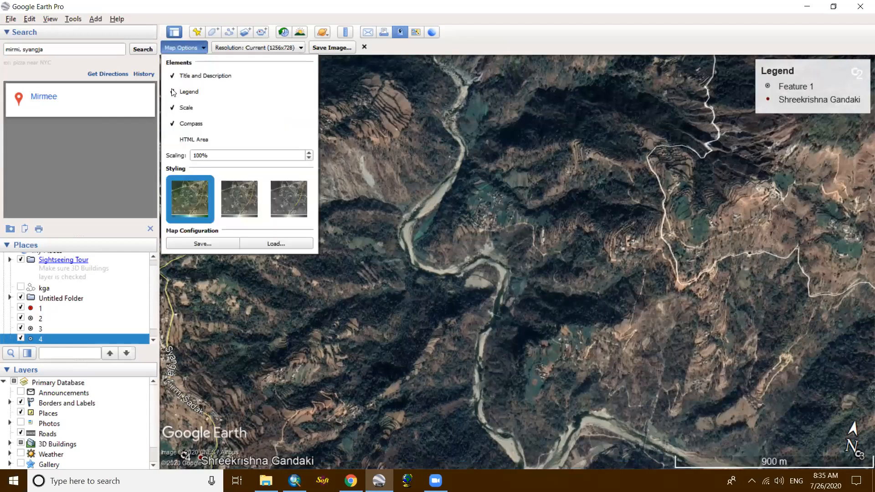
left_click(172, 93)
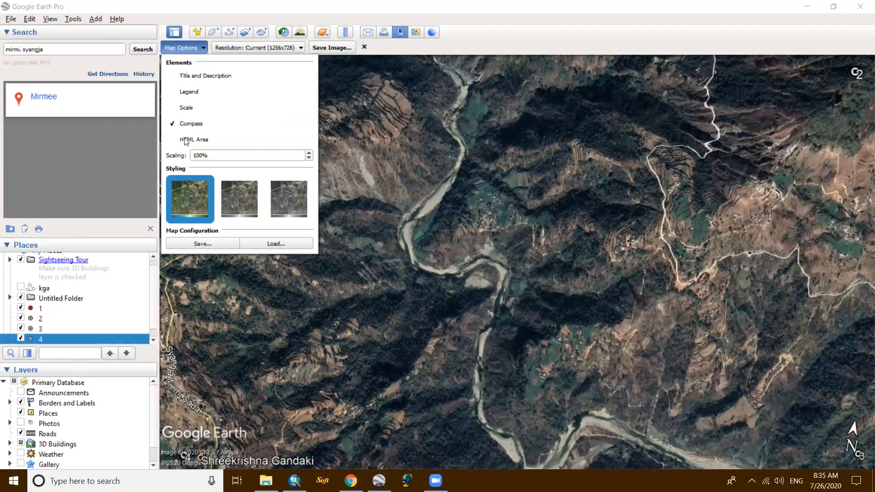
left_click(226, 118)
left_click(398, 94)
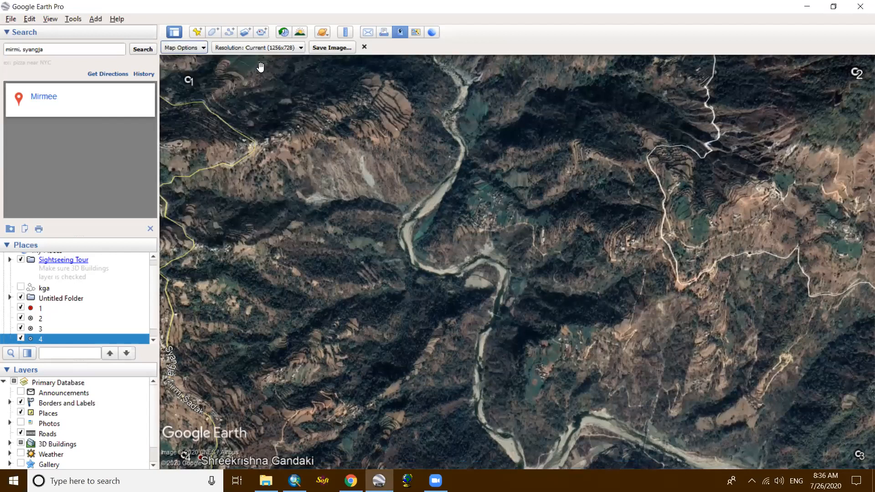
- Set the image resolution to Maximum (4800x2782) and save it as the JPEG syangja in the Desktop GIS folder
left_click(299, 49)
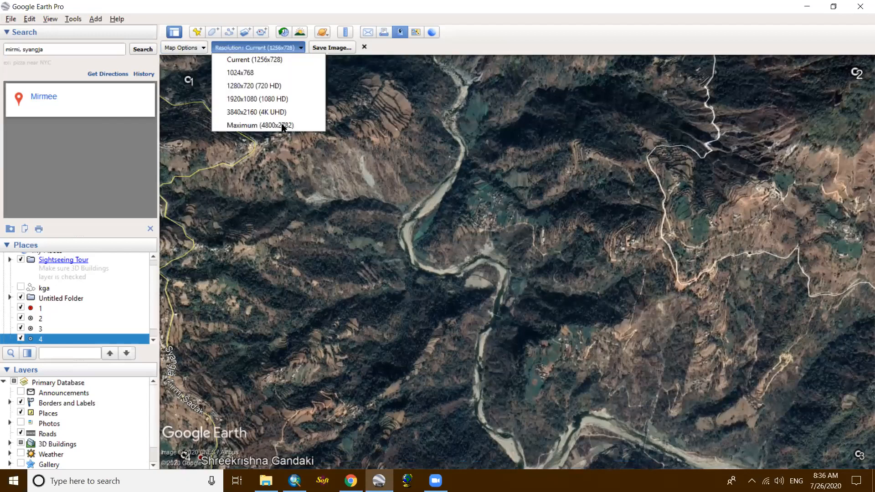
left_click(337, 47)
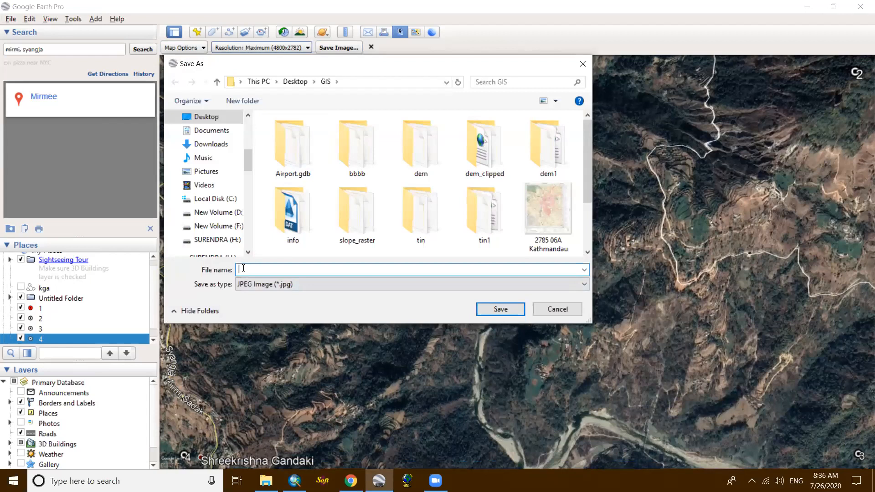
type("syangja")
left_click(498, 309)
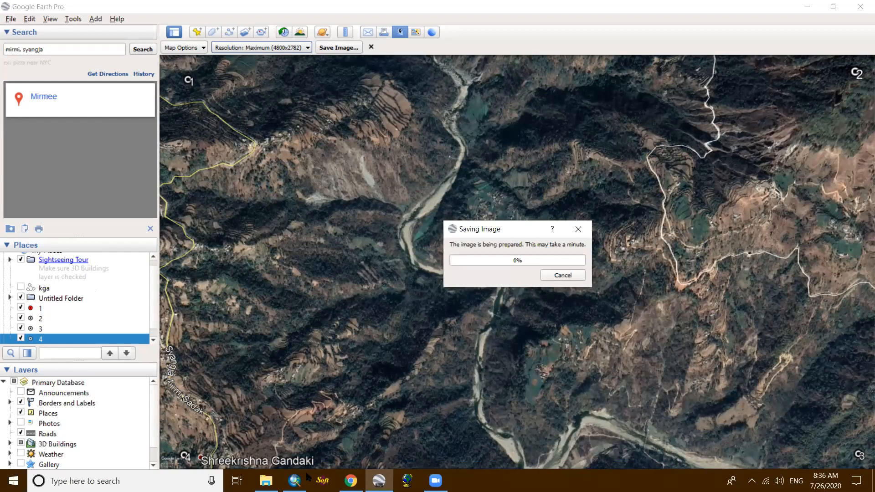
- Switch to ArcMap, make free space beside the reclassified slope map, and show the Image Classification toolbar
left_click(294, 481)
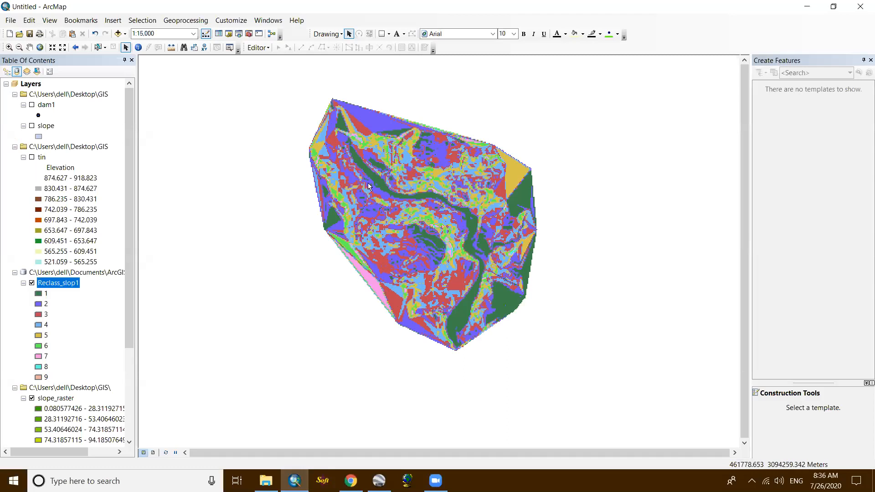
scroll(293, 201, "up", 1)
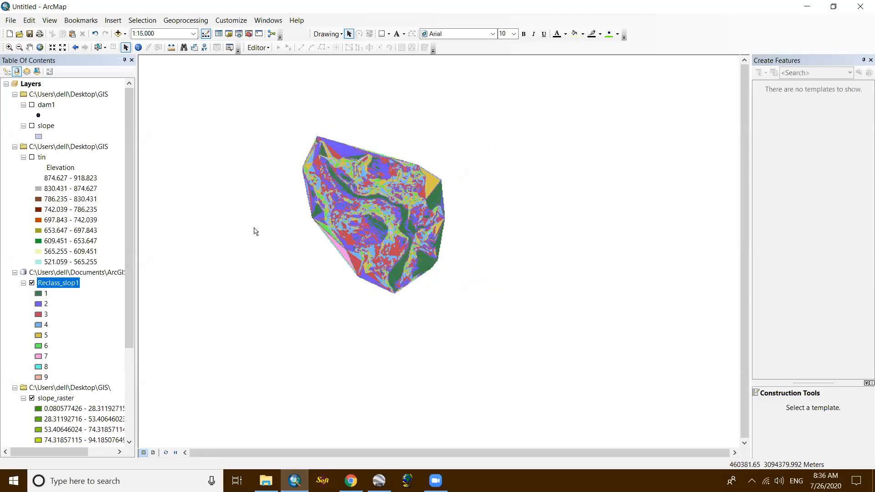
scroll(254, 230, "up", 1)
left_click_drag(474, 223, 353, 234)
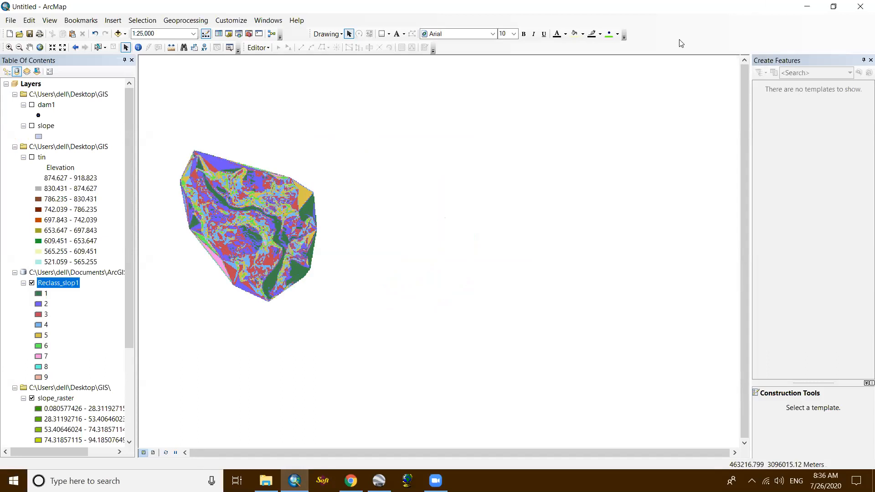
right_click(699, 31)
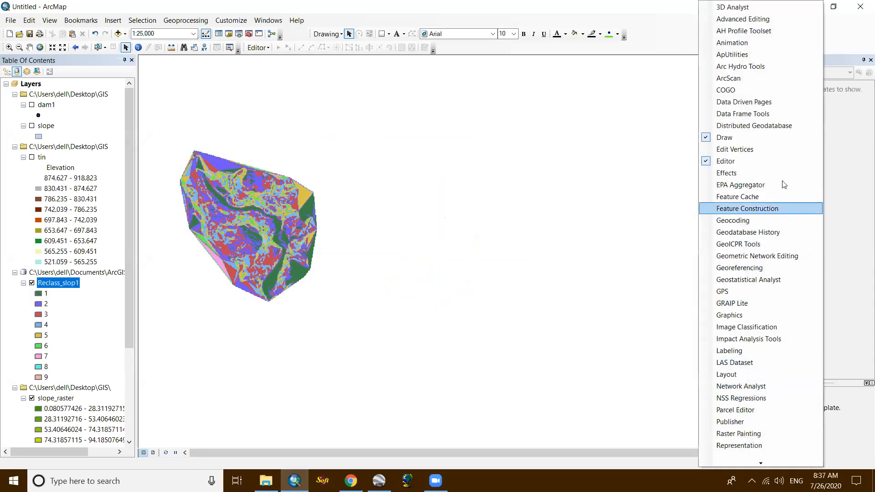
left_click(729, 327)
left_click_drag(713, 30, 732, 32)
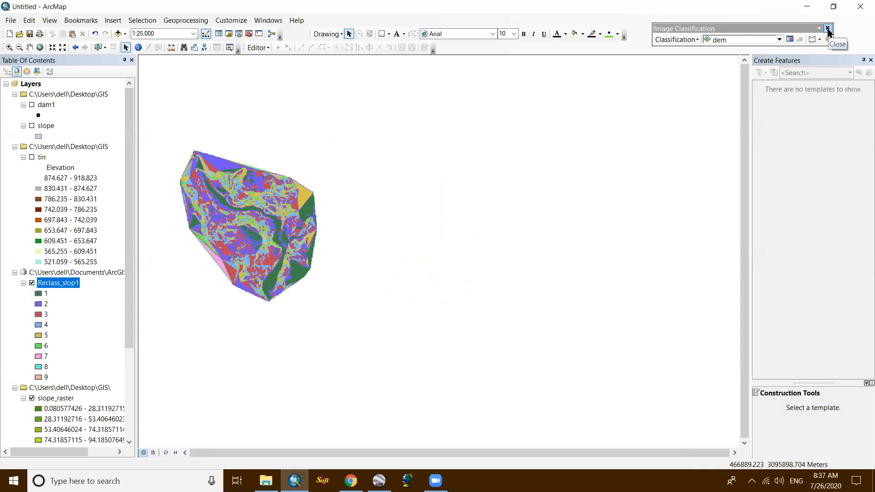
- Review the supervised and unsupervised image classification methods and the Training Sample Manager, checking the Google Earth imagery in between
left_click(676, 39)
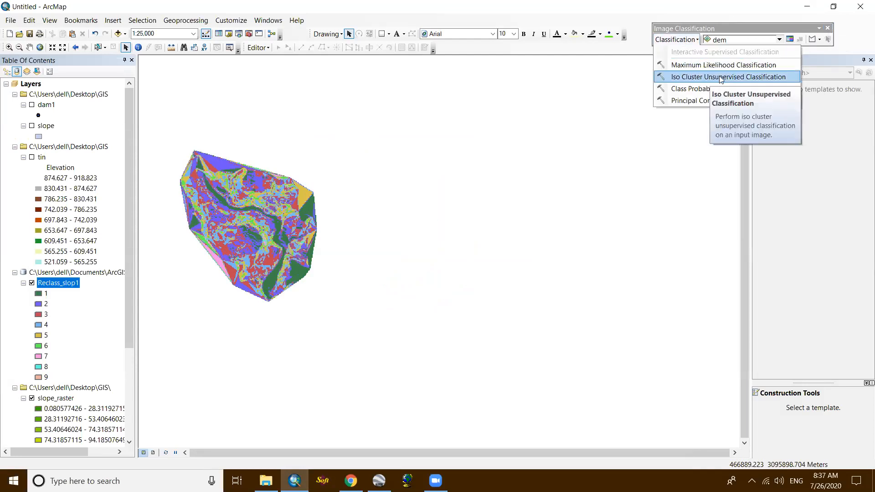
left_click(694, 40)
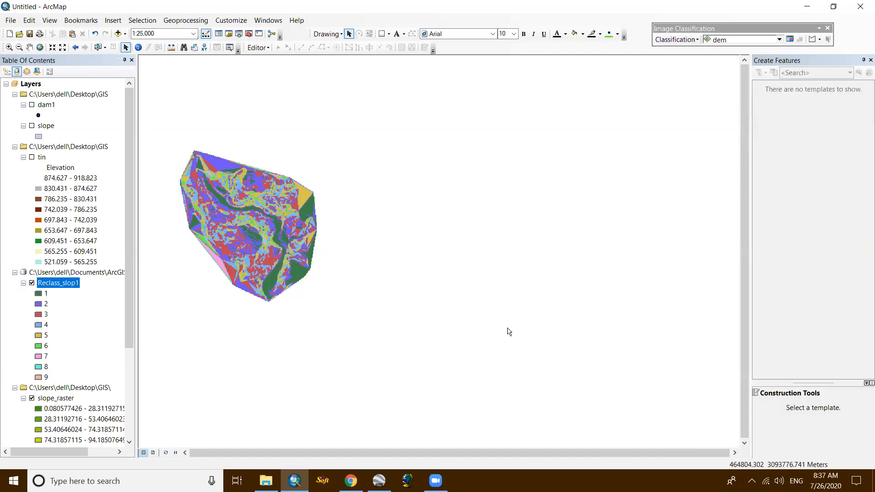
left_click(375, 476)
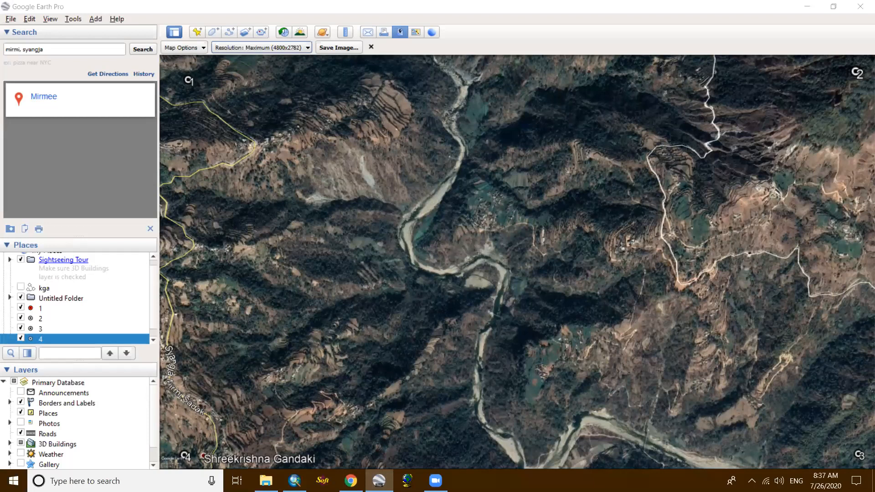
key("alt+Tab")
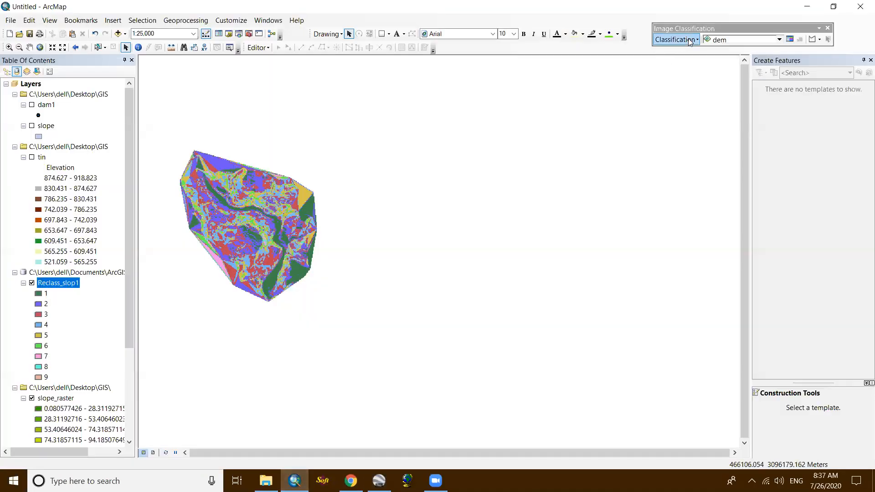
left_click(675, 39)
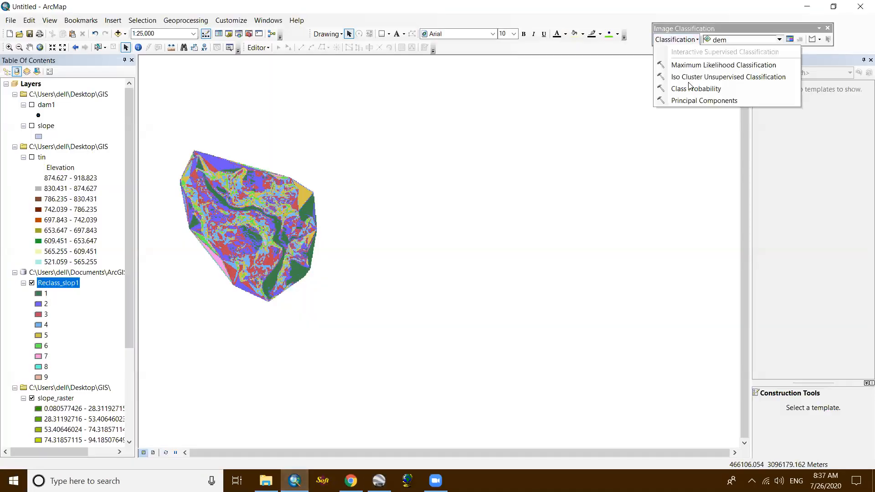
left_click(795, 28)
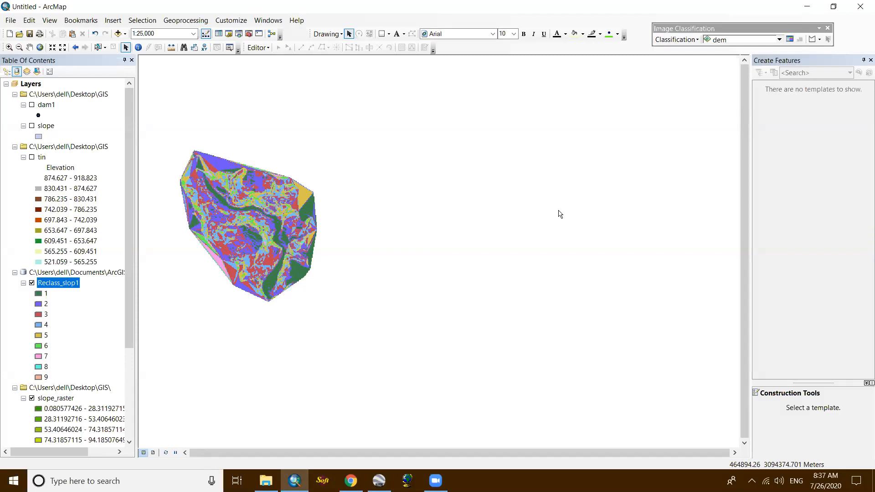
left_click(694, 41)
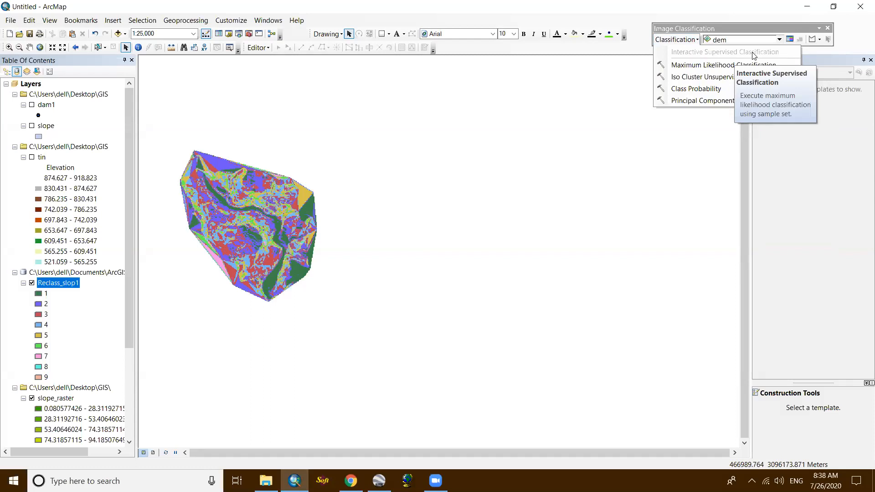
left_click(698, 41)
left_click(698, 41)
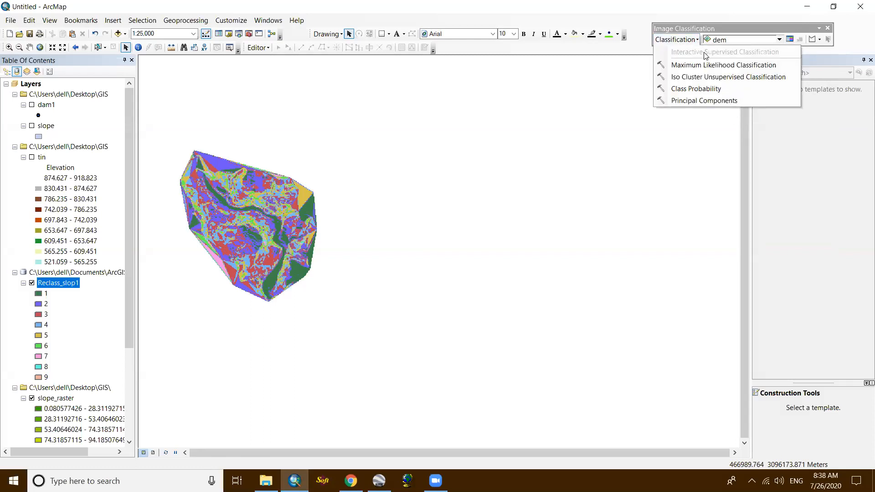
left_click(697, 40)
left_click(788, 40)
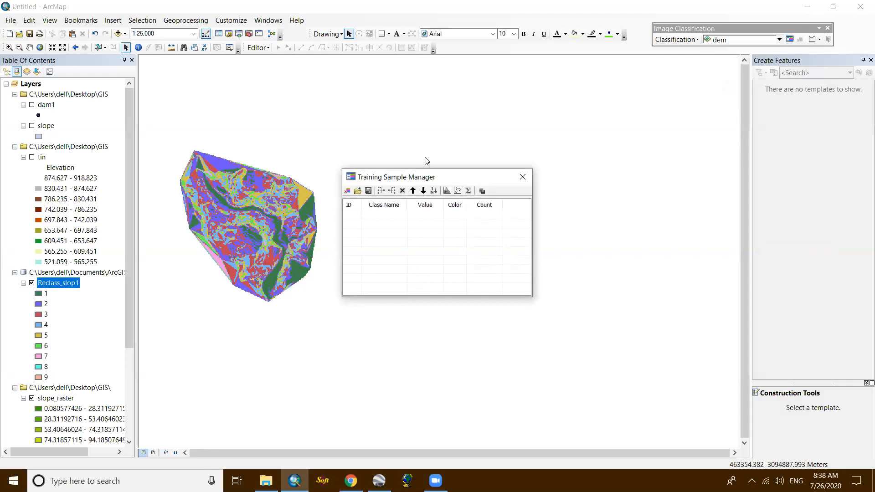
left_click(522, 177)
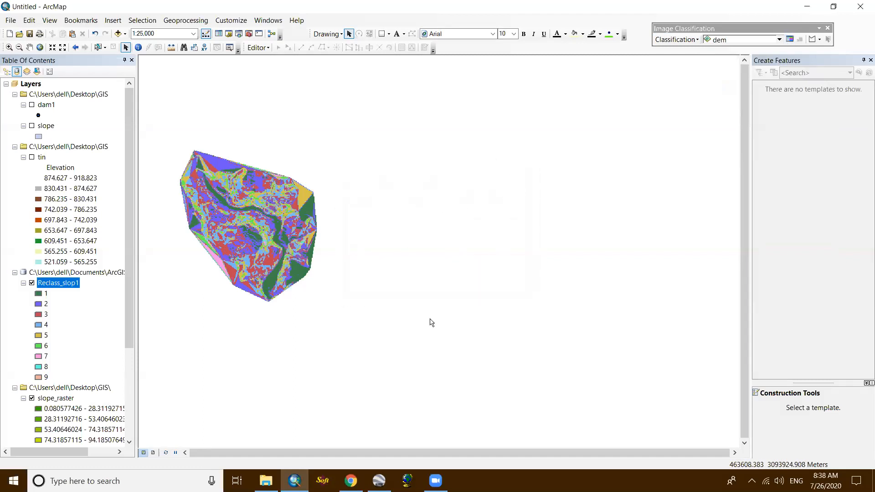
- Switch to Google Earth Pro and check the corner placemarks and Untitled Folder in the places list
left_click(379, 481)
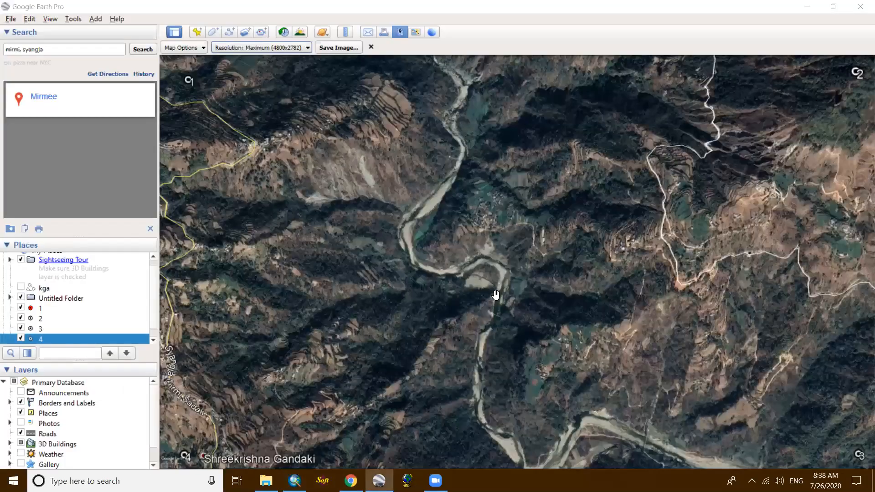
left_click(818, 6)
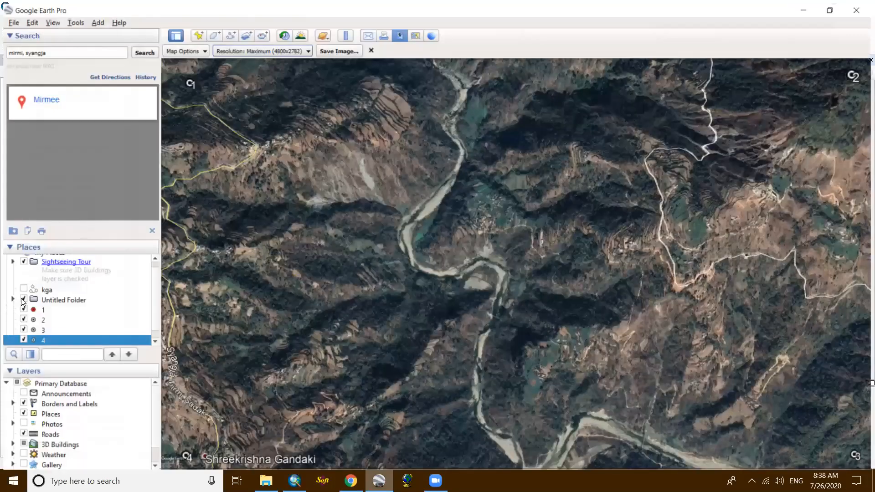
scroll(21, 299, "down", 1)
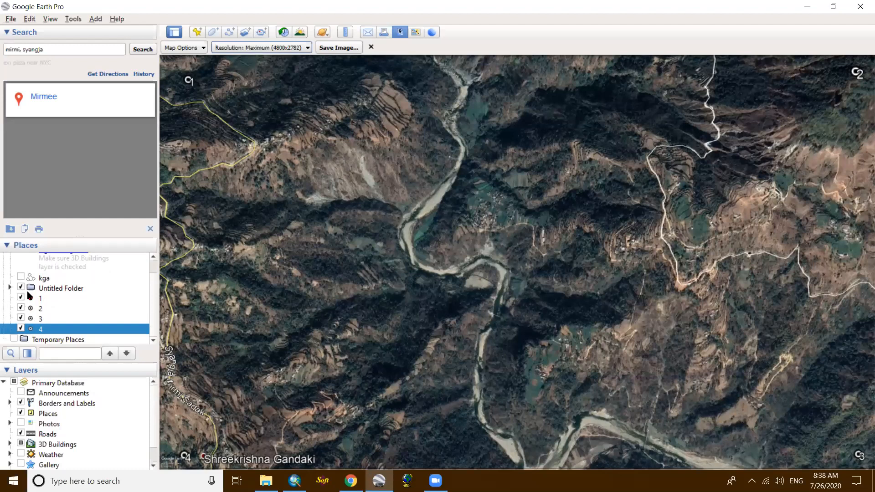
left_click(68, 290)
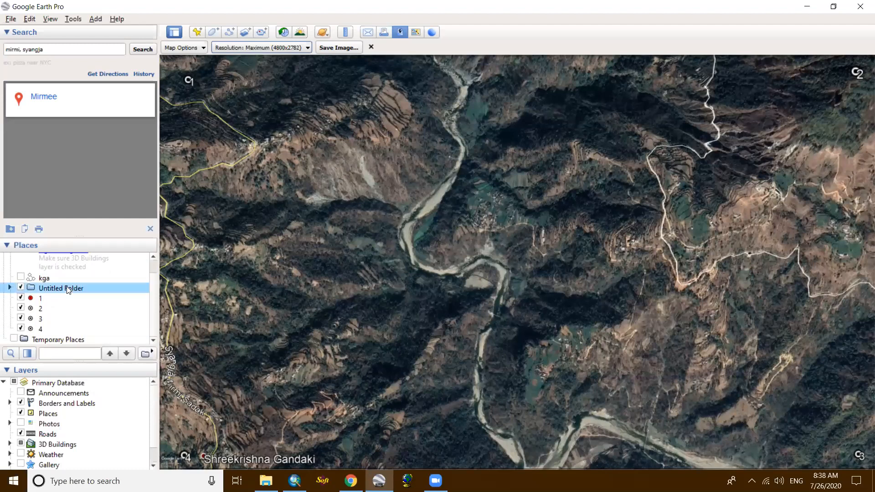
left_click(37, 300)
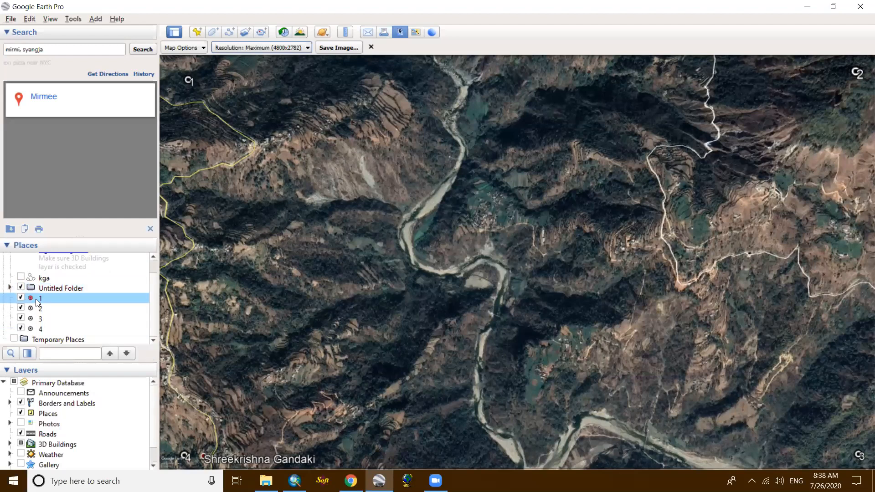
left_click(37, 309)
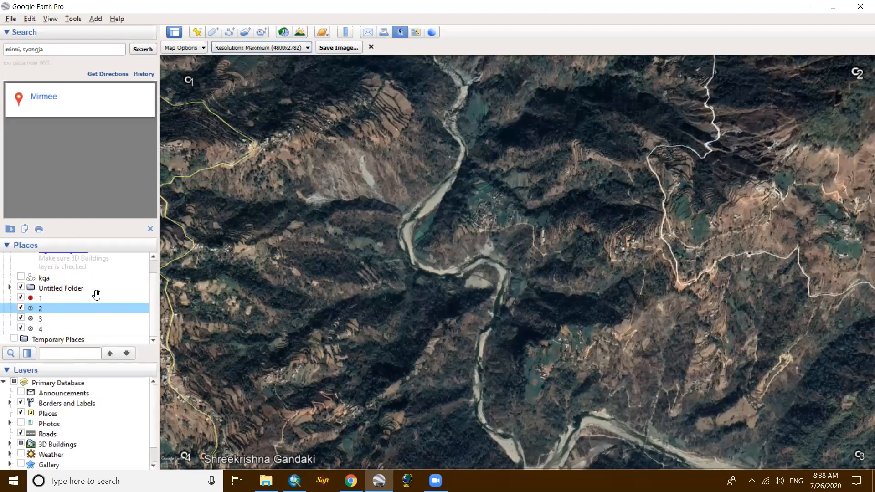
- Return to ArcMap and save the map document as Untitled2 in the GIS folder
left_click(815, 6)
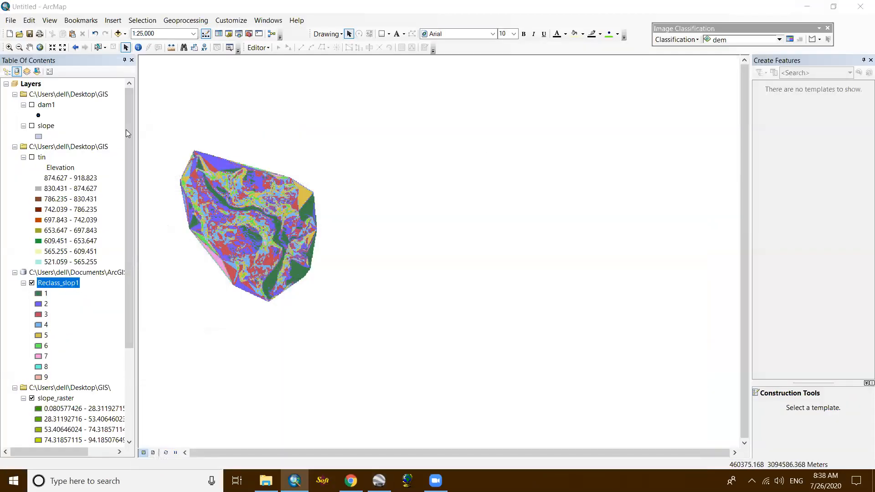
left_click(11, 22)
left_click(29, 20)
left_click(13, 21)
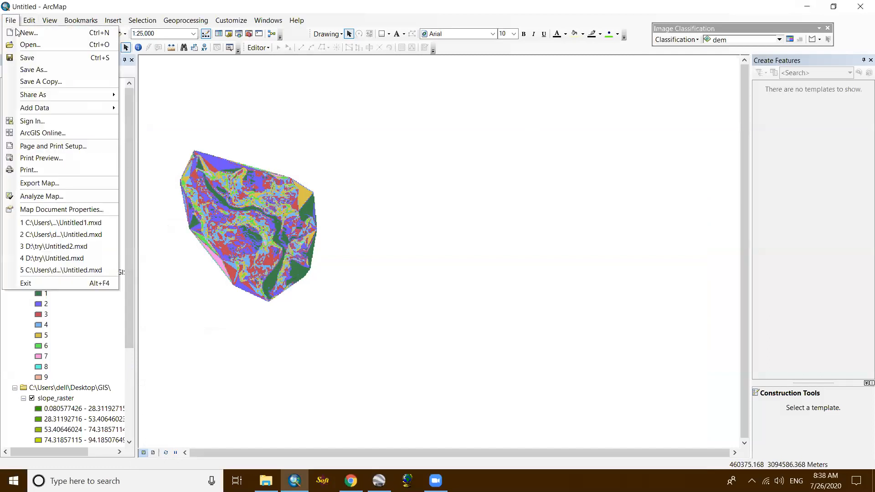
left_click(27, 58)
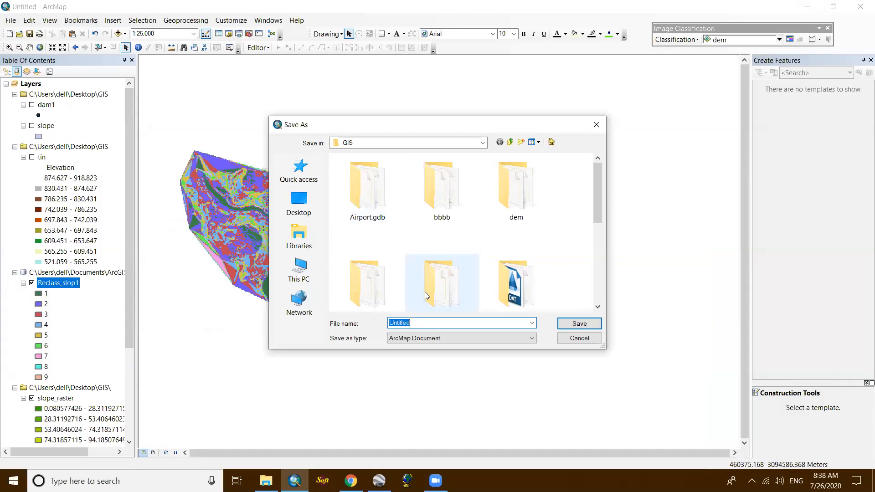
left_click(423, 323)
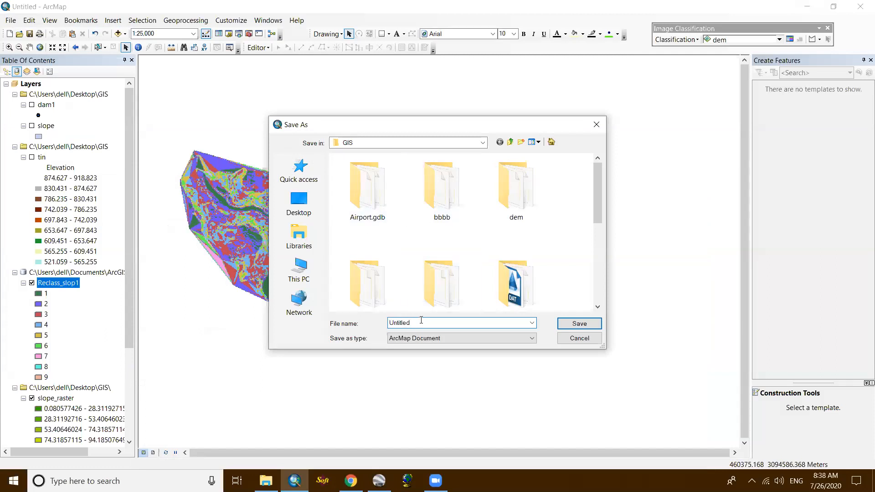
left_click(573, 324)
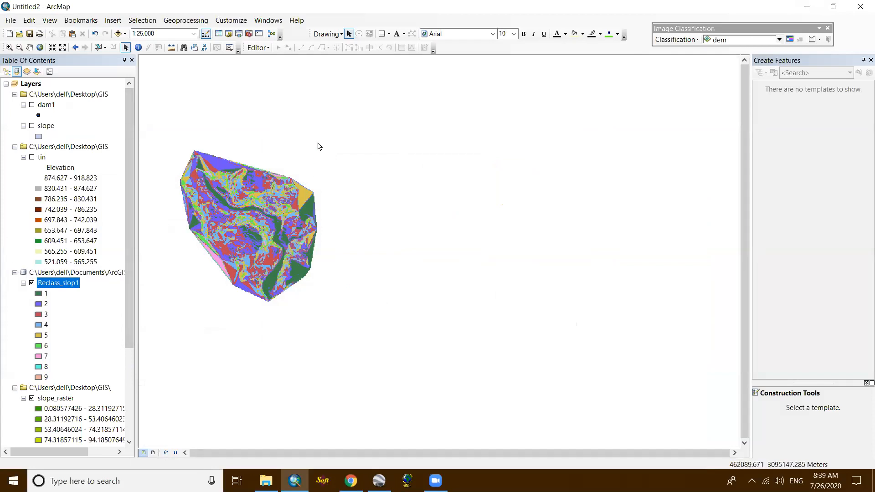
- Close ArcMap, saving the changes to the Untitled2 map document
scroll(162, 317, "up", 2)
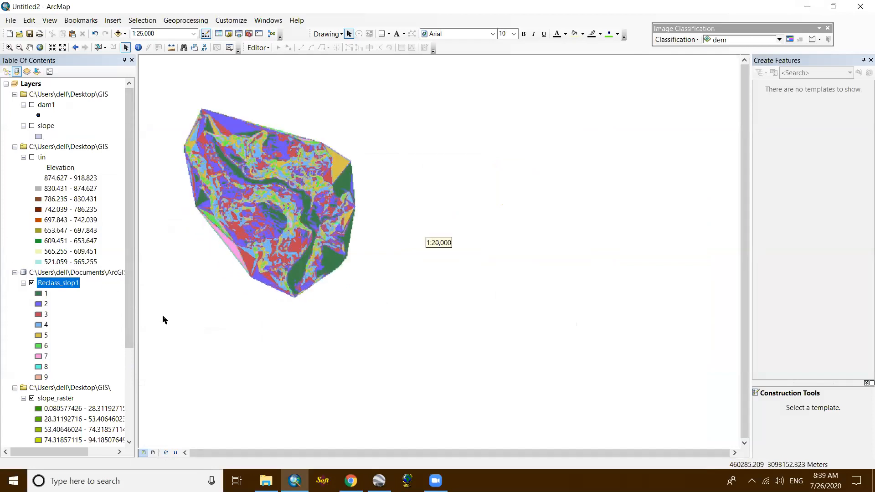
left_click(859, 10)
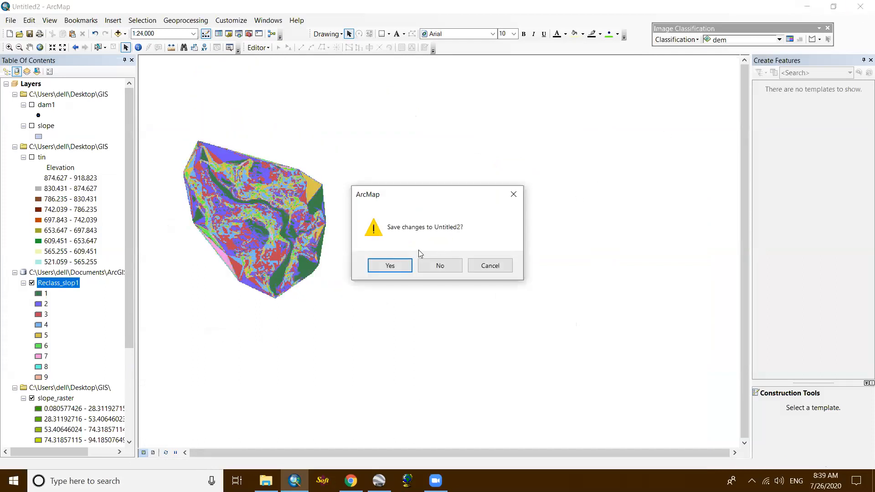
left_click(403, 266)
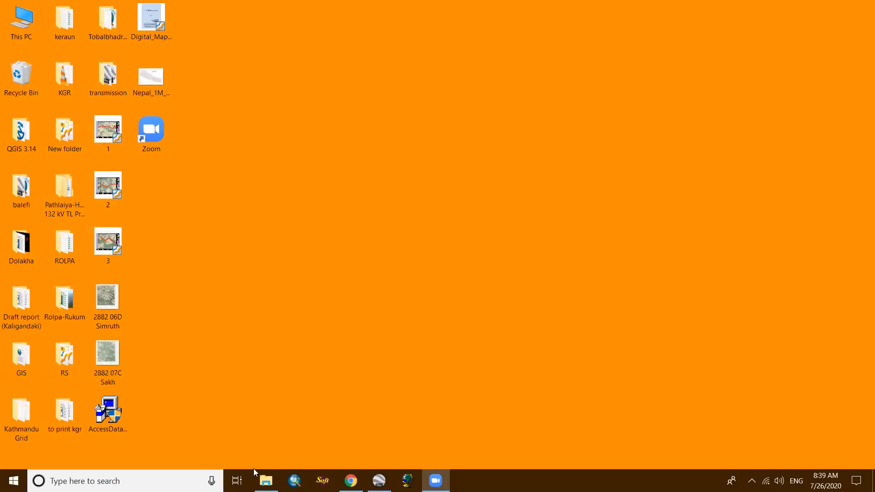
- Look through the Desktop GIS folder in File Explorer for the saved syangja image and map documents
left_click(266, 480)
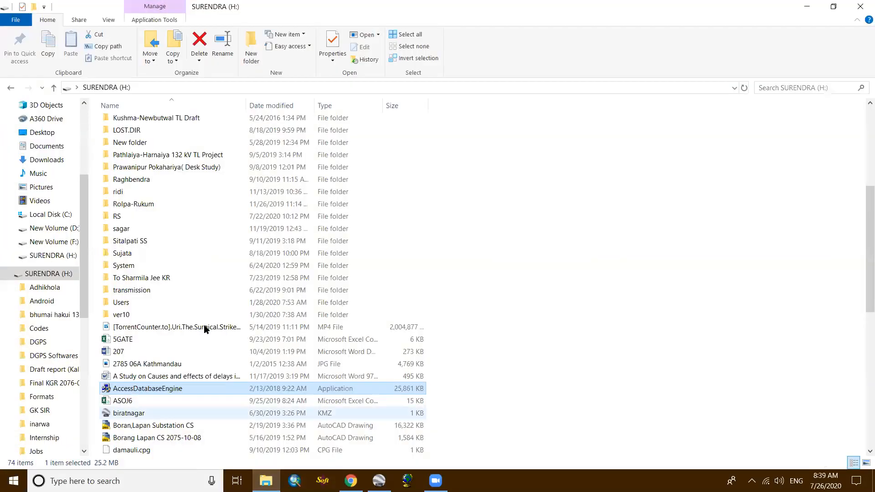
scroll(64, 339, "down", 2)
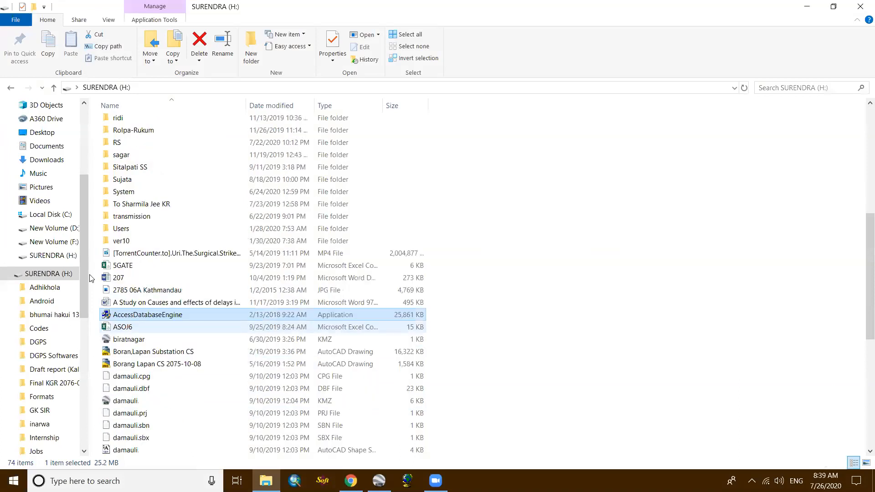
scroll(19, 176, "up", 2)
left_click(35, 137)
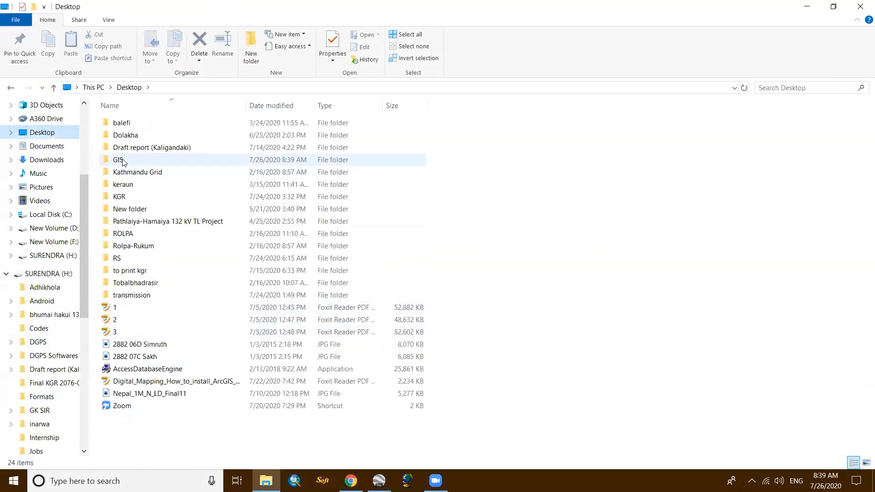
double_click(119, 159)
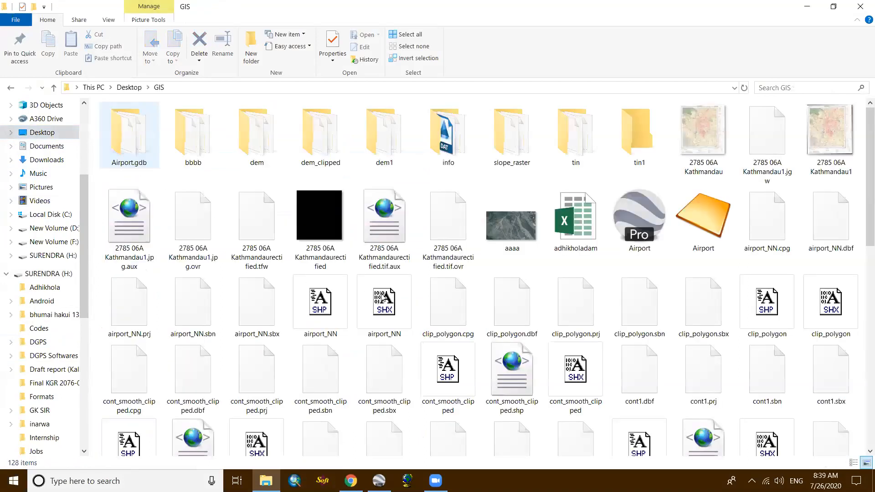
left_click(385, 297)
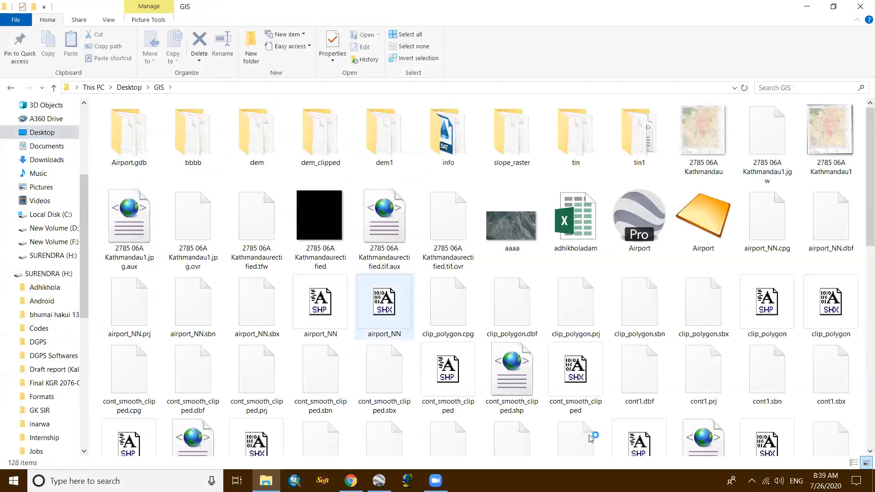
key("Down")
key("Down")
key("Down")
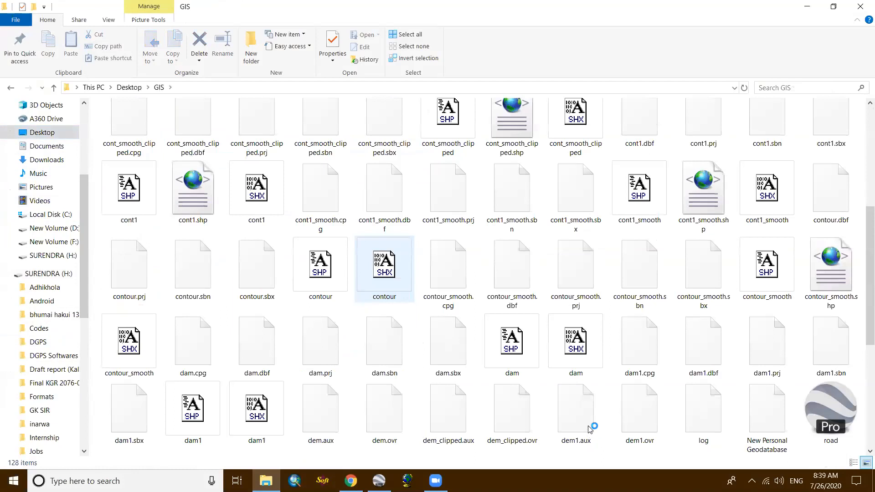
key("Down")
key("Down")
key("Down")
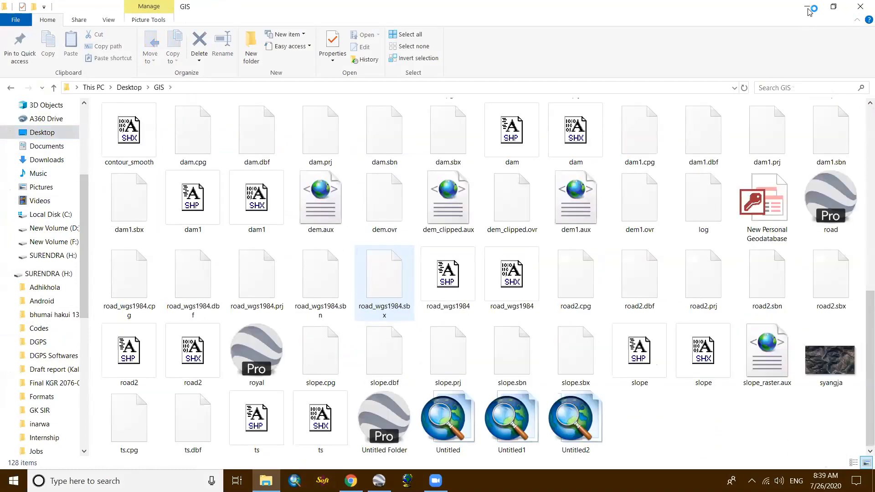
left_click(808, 9)
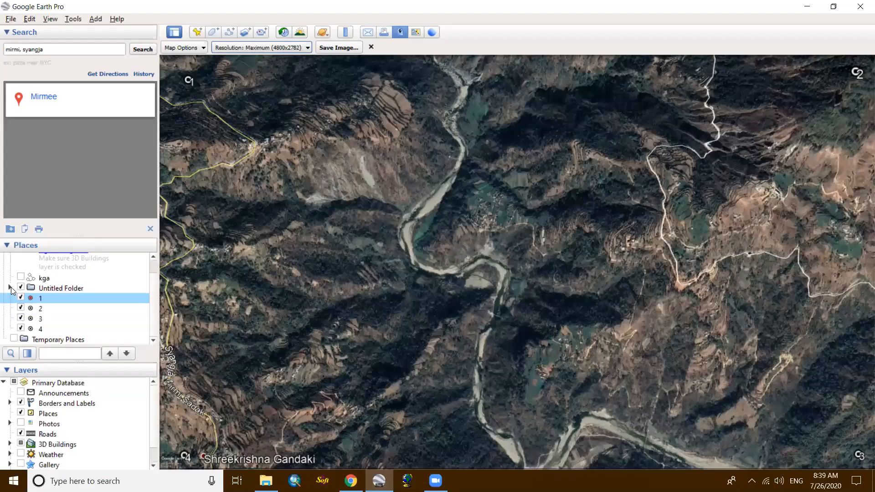
- Check the contents of Untitled Folder in Google Earth Pro, and add a new folder named geo under My Places
left_click(10, 287)
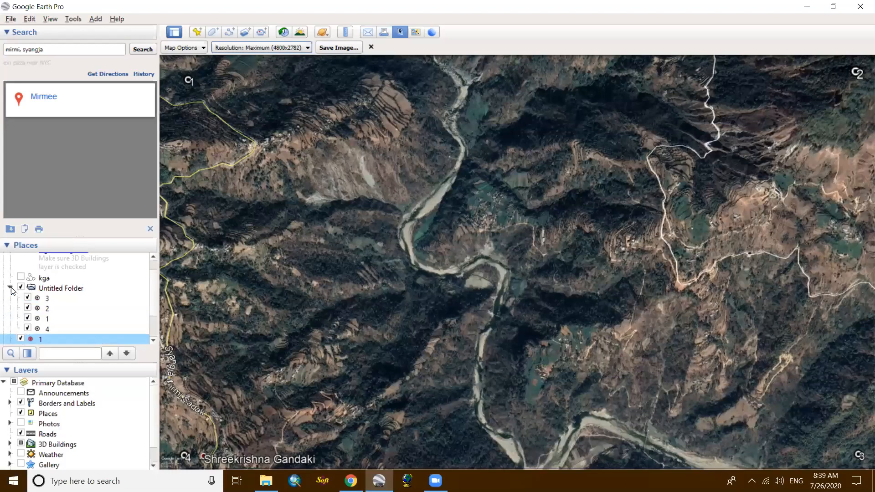
left_click(10, 288)
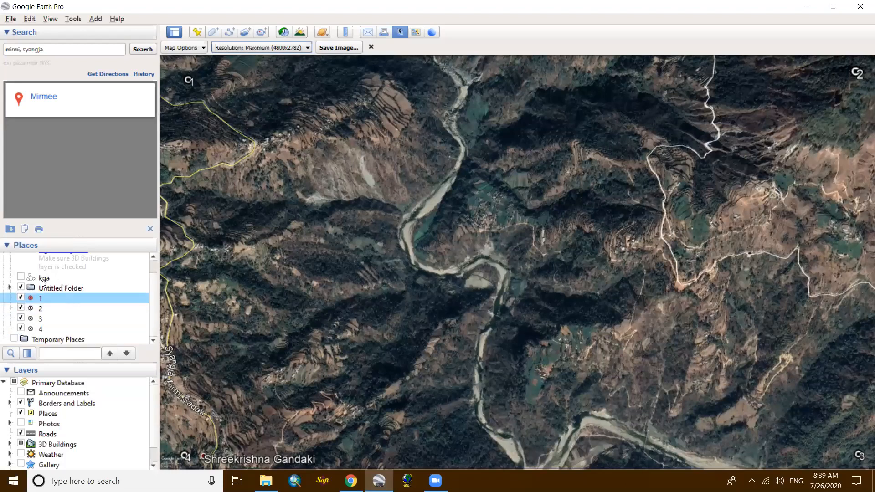
scroll(48, 277, "up", 1)
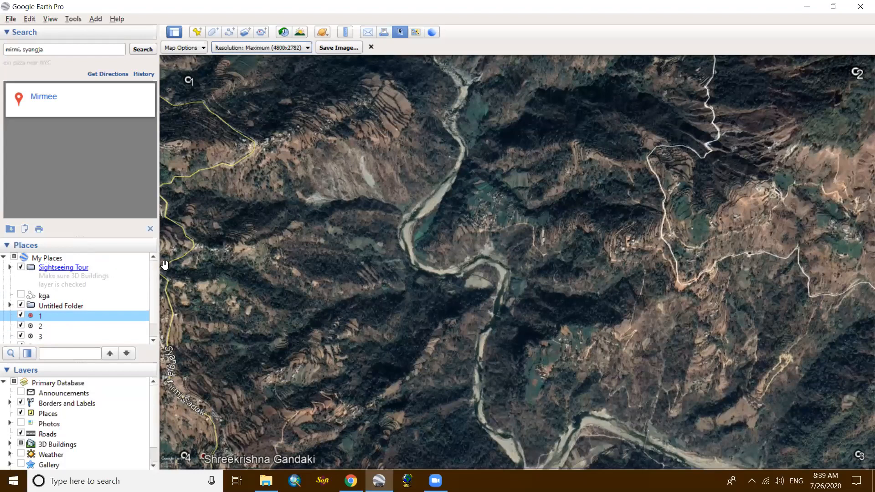
key("ctrl+shift+n")
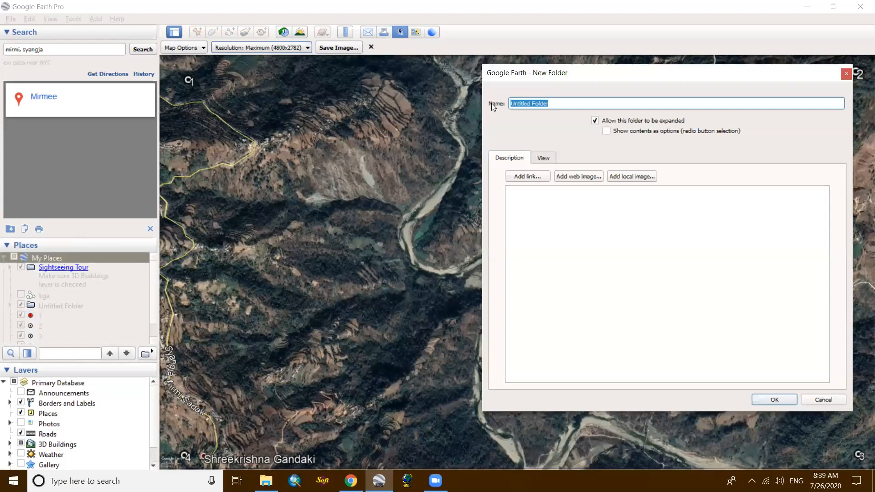
type("geo")
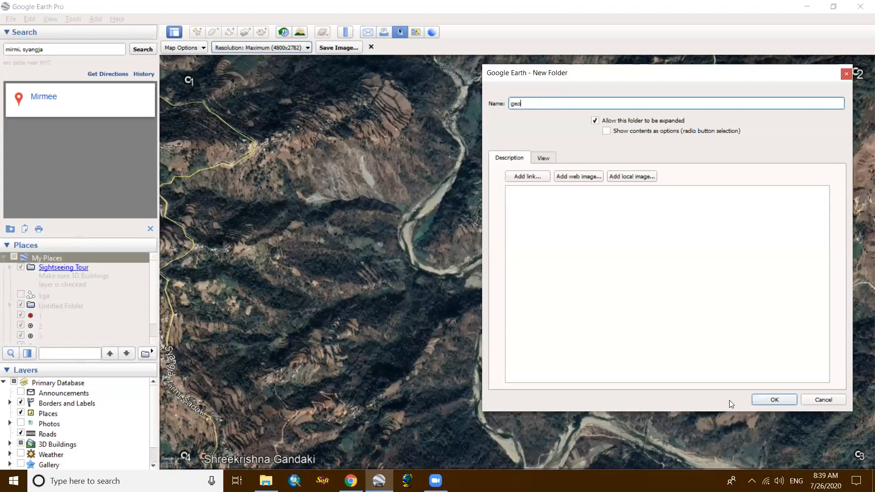
left_click(763, 398)
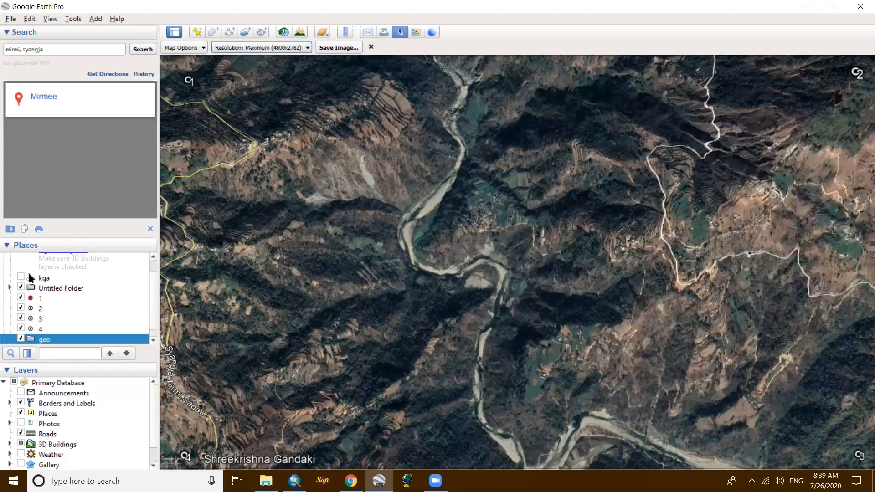
- Move the four loose corner placemarks 1, 2, 3 and 4 into the geo folder
left_click(45, 292)
left_click_drag(45, 292, 45, 321)
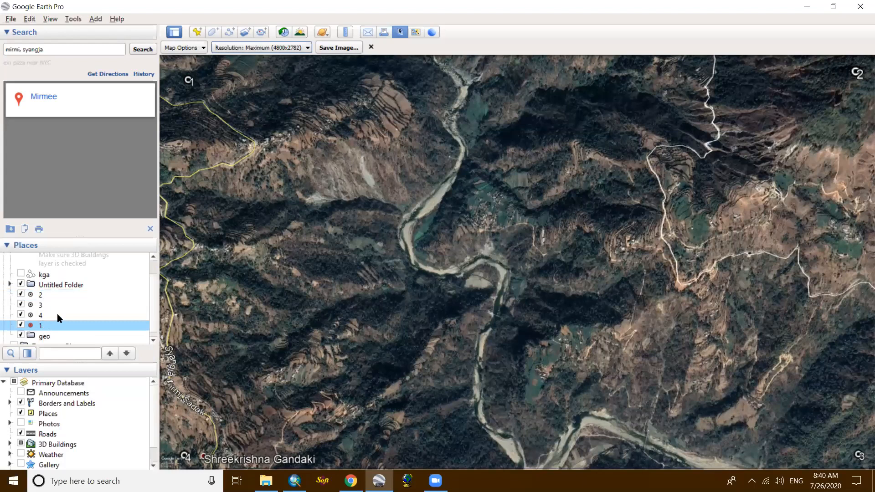
left_click_drag(40, 318, 51, 336)
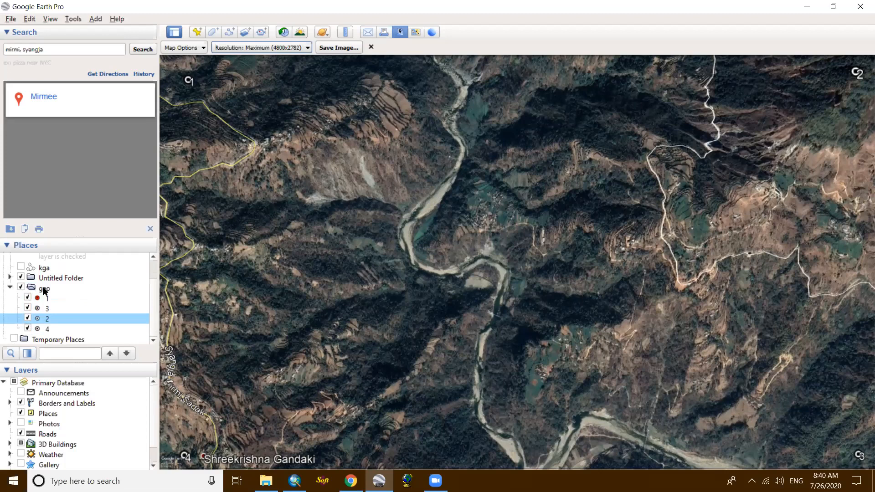
- Save the geo folder with its corner placemarks as the KMZ file geo in the Desktop GIS folder
left_click(44, 289)
right_click(92, 308)
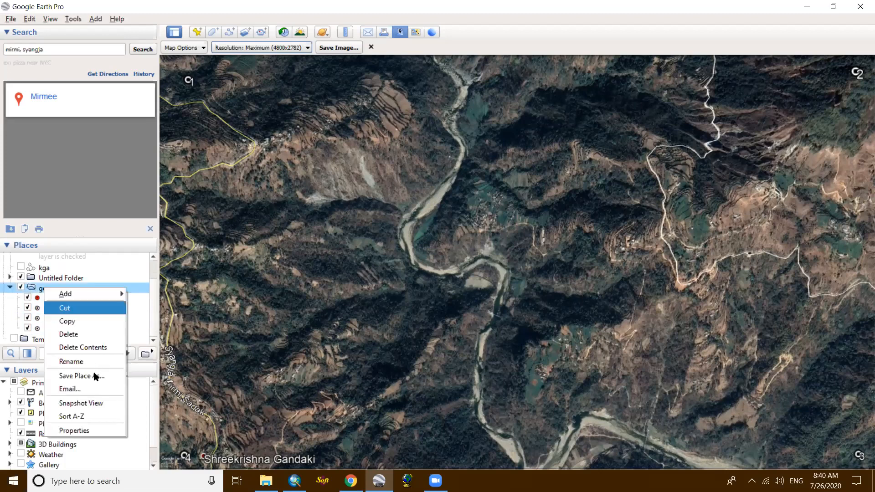
left_click(101, 375)
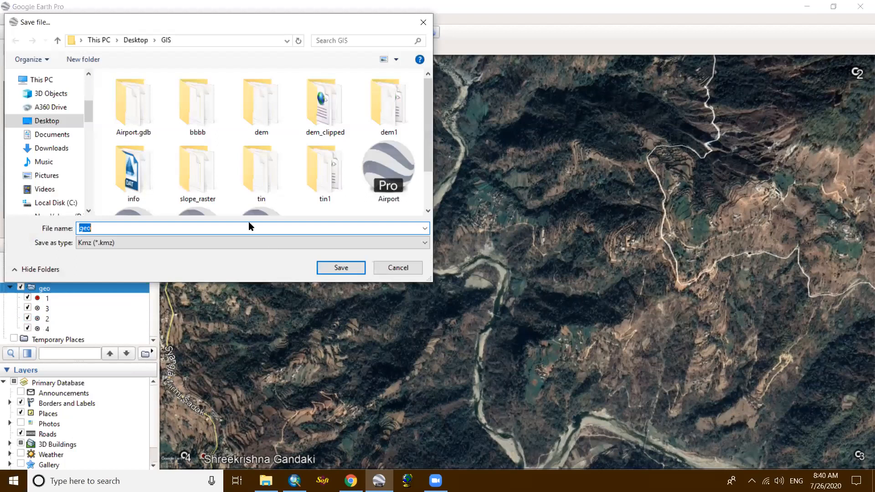
left_click(338, 268)
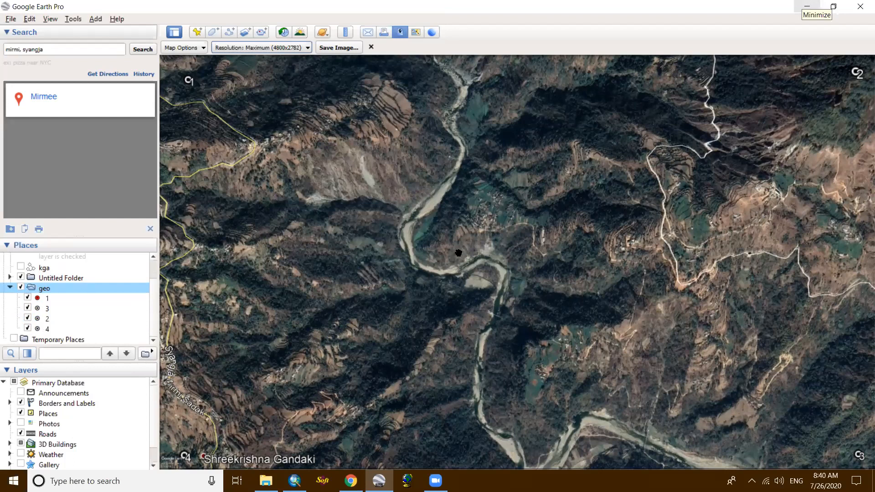
- Switch to the newly started ArcMap and dismiss the Getting Started dialog to work in a blank map
left_click(806, 6)
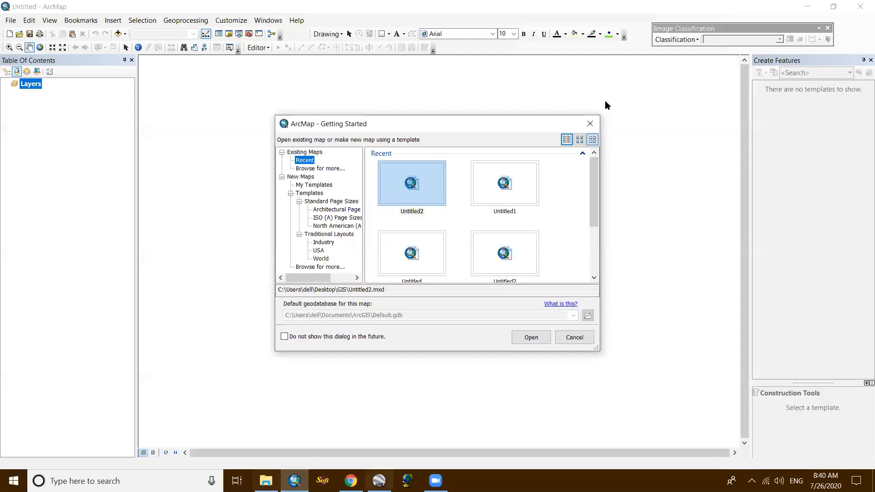
left_click(590, 123)
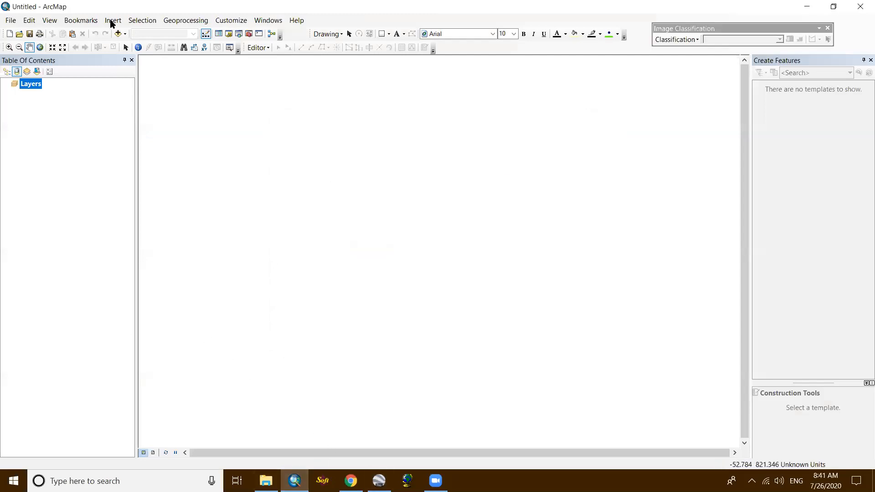
- Add the image syangja.jpg from the GIS folder to the blank map
left_click(117, 33)
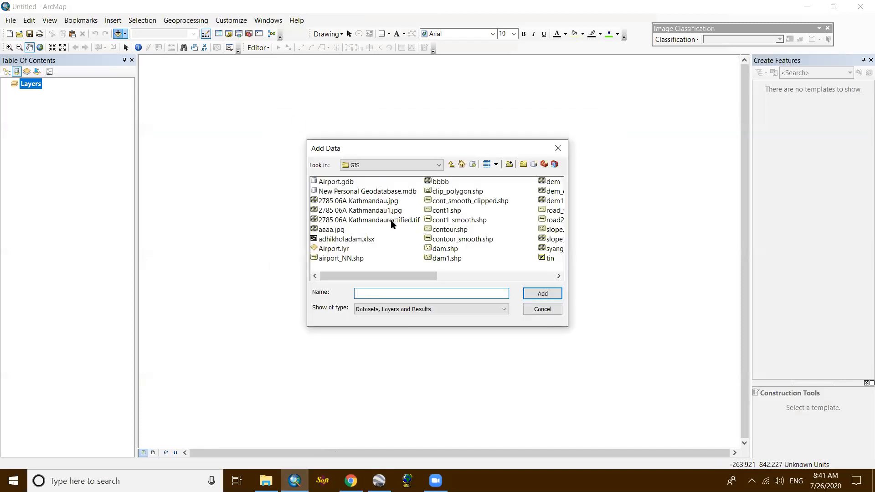
left_click(554, 248)
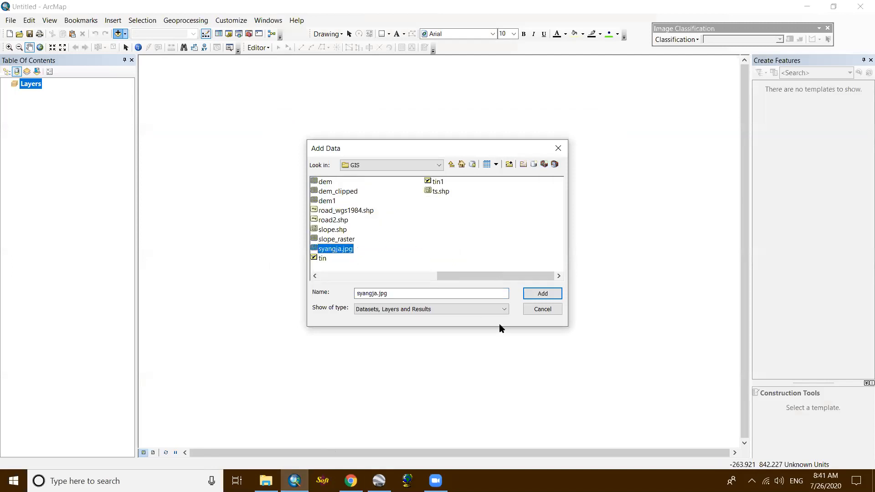
left_click(536, 294)
left_click(536, 292)
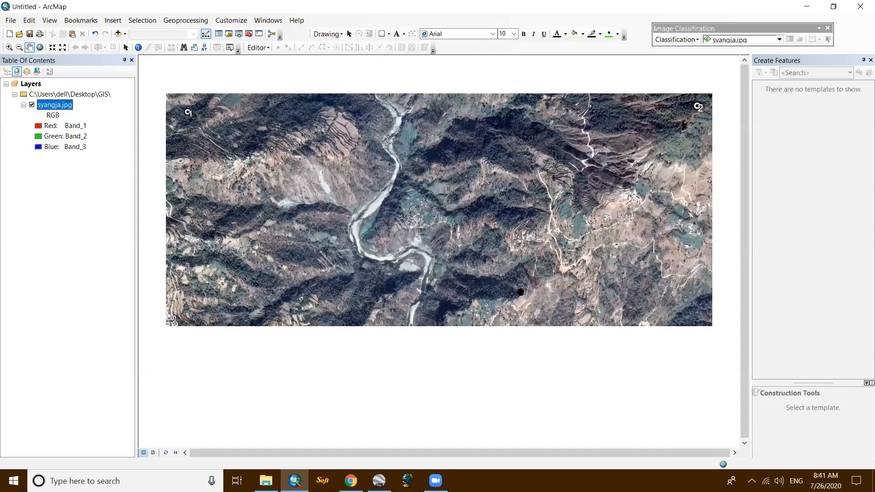
scroll(354, 200, "down", 1)
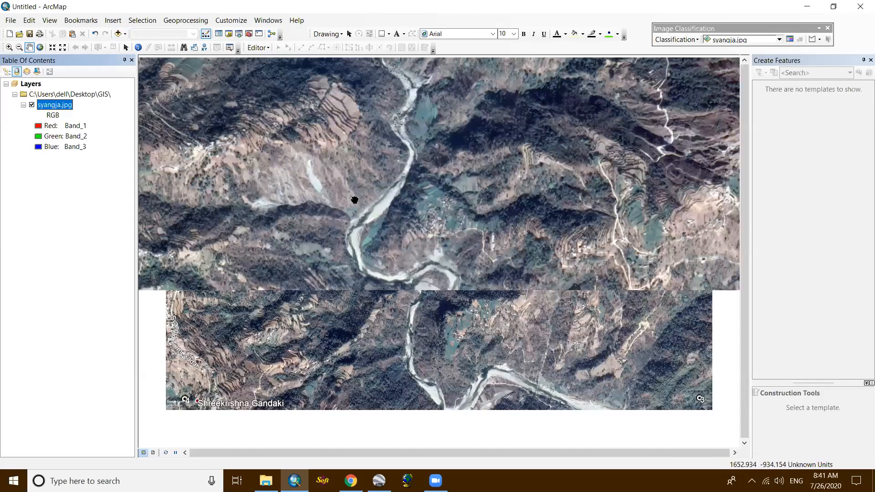
scroll(362, 197, "down", 2)
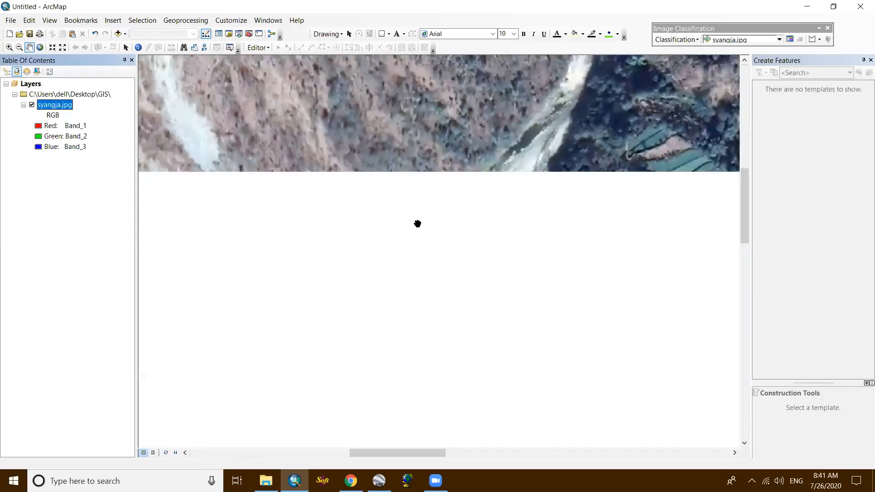
scroll(438, 228, "up", 3)
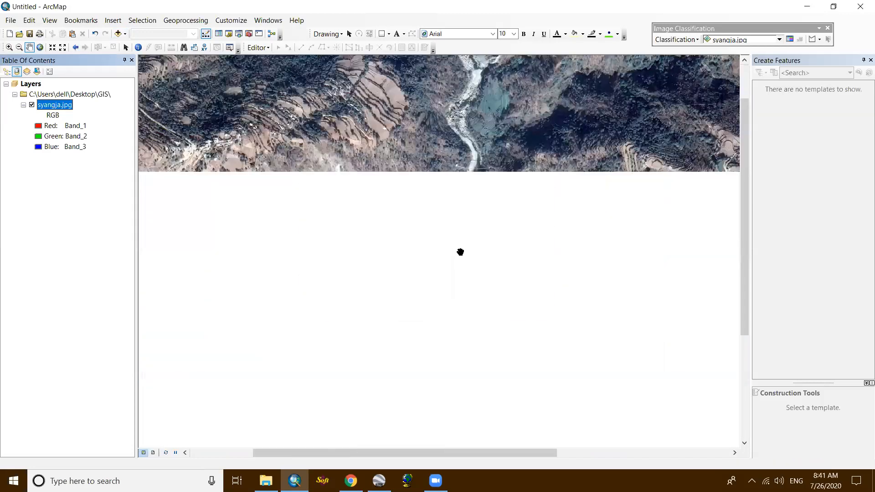
scroll(452, 233, "up", 2)
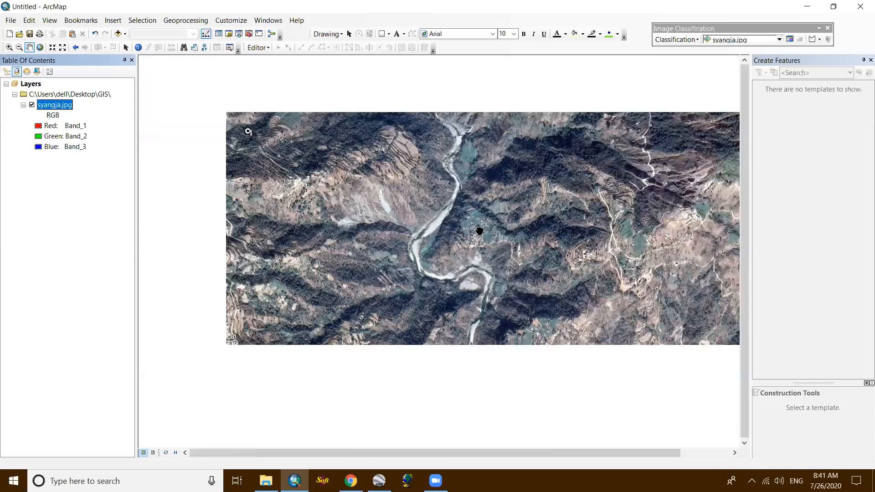
scroll(453, 229, "up", 1)
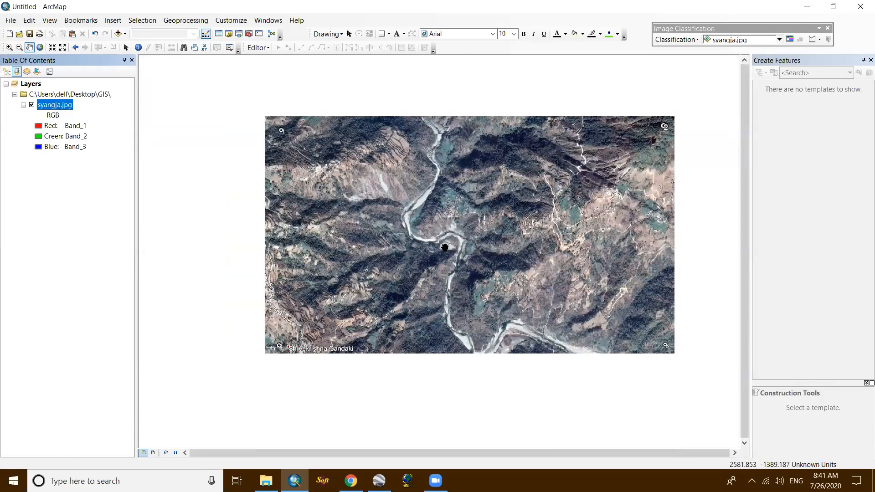
scroll(446, 212, "down", 1)
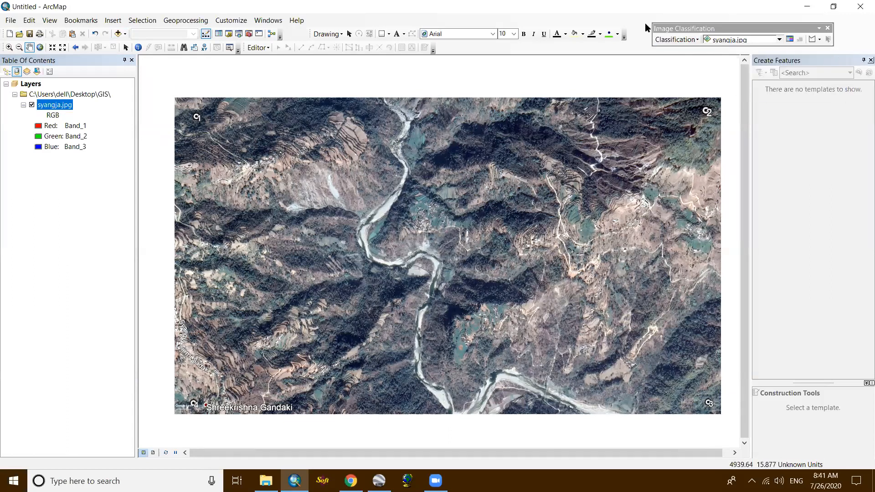
- Close the Create Features window, search for "kml to layer" and open the KML To Layer conversion tool
left_click(871, 60)
left_click(240, 33)
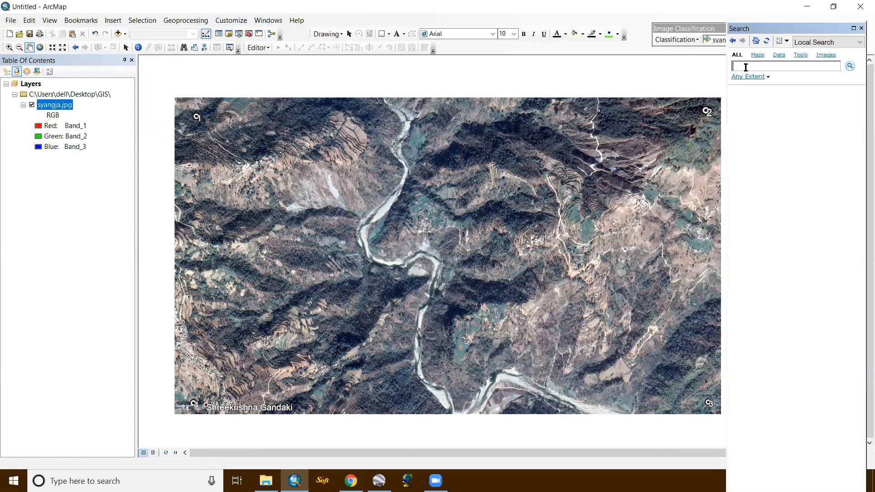
type("kml to layer")
key("Return")
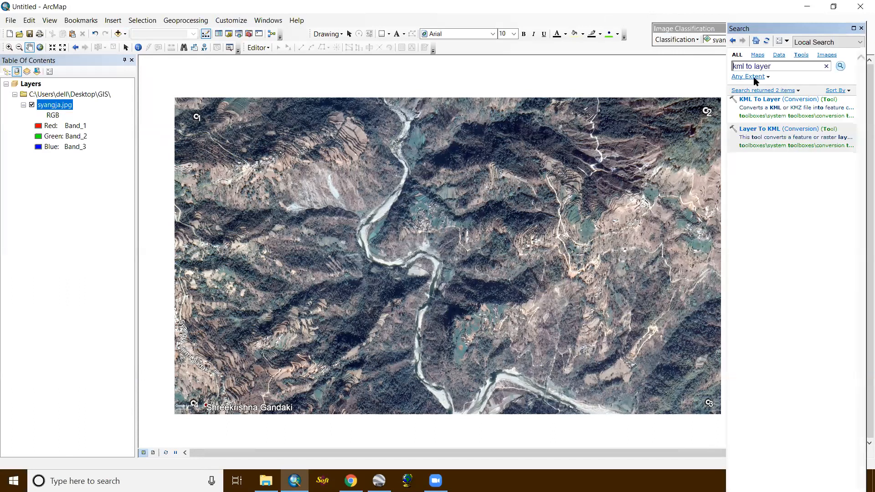
left_click(763, 99)
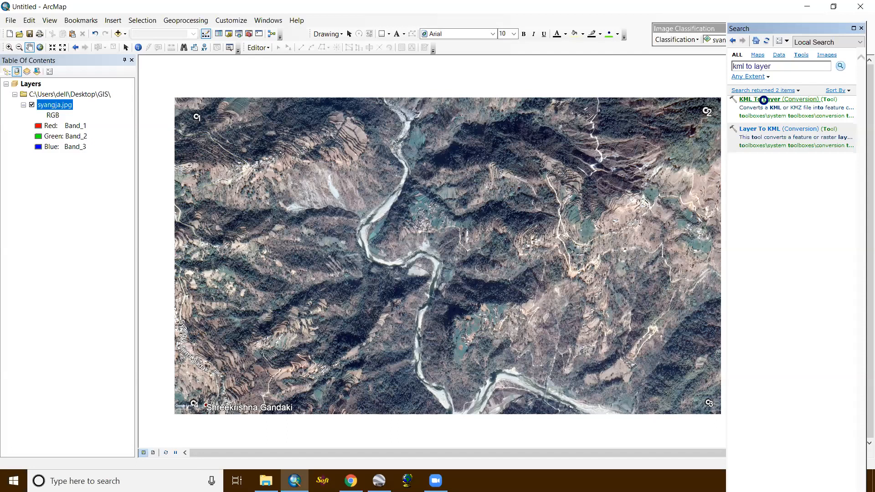
- Set geo.kmz in the GIS folder as the input KML file and start choosing the output location
left_click(569, 160)
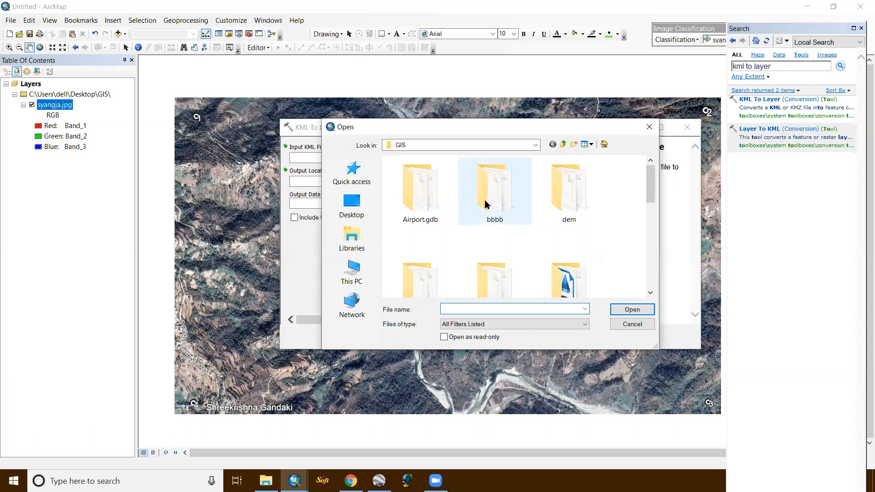
scroll(487, 204, "down", 5)
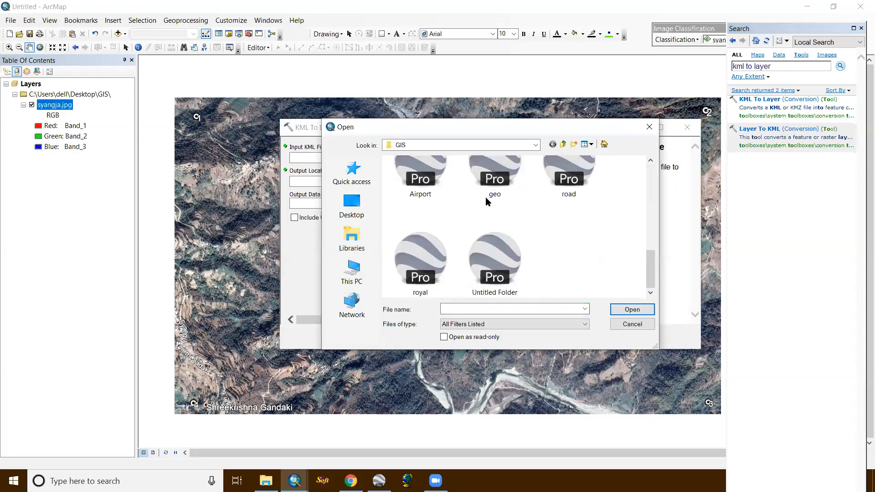
double_click(486, 197)
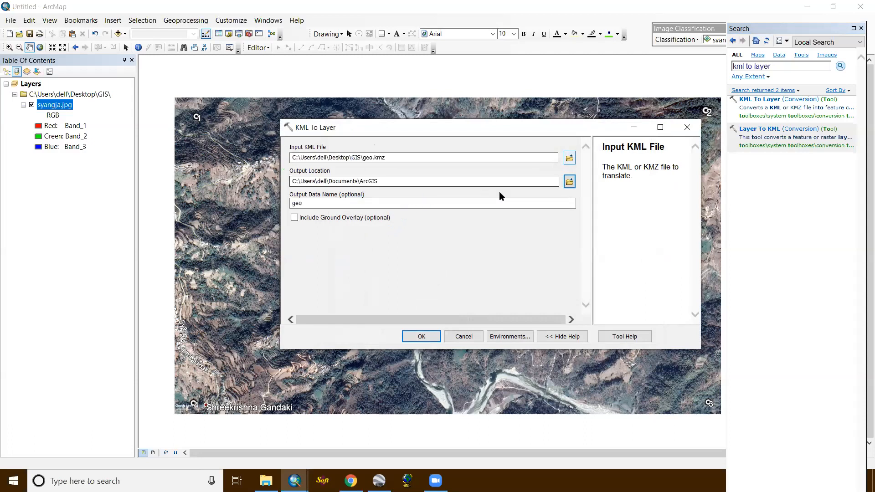
left_click(570, 181)
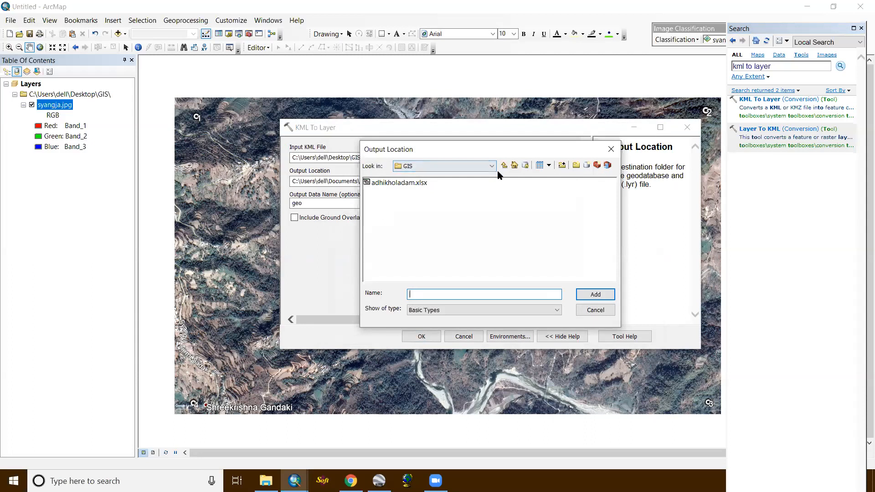
type("geo")
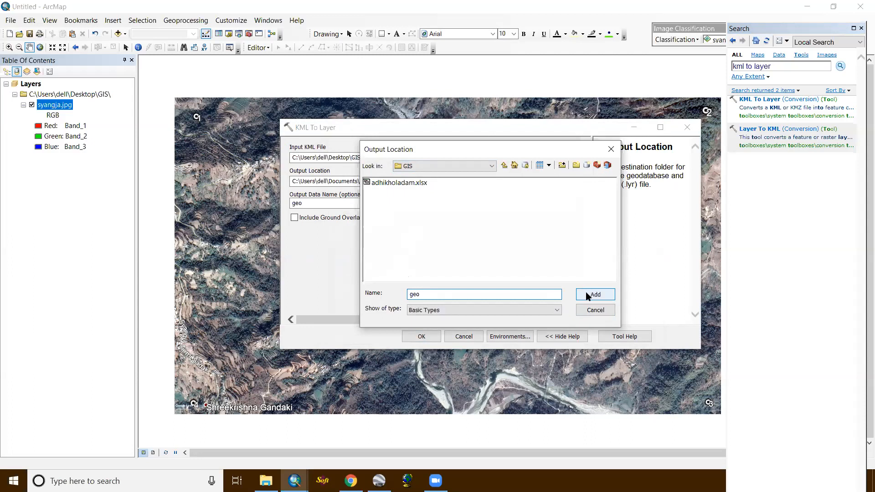
left_click(587, 295)
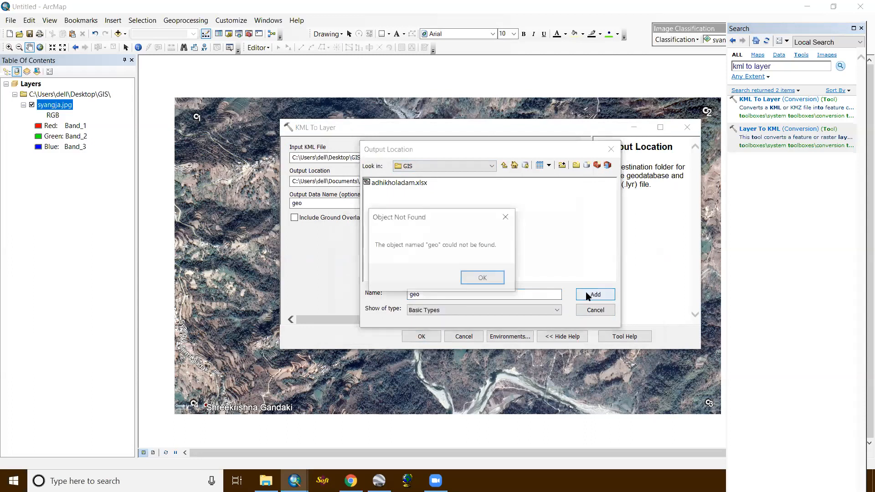
left_click(506, 218)
- Set the output location to the Desktop GIS folder, run the conversion with output name geo, and close the Search window
left_click(503, 166)
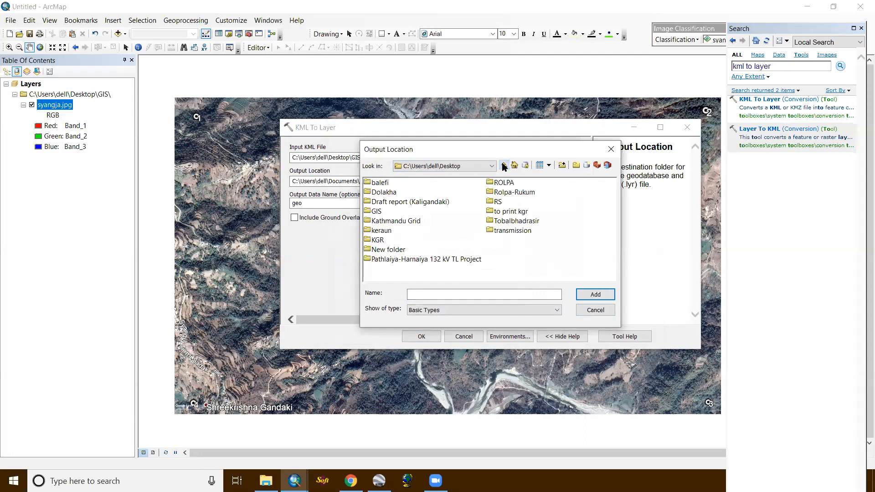
left_click(376, 211)
left_click(593, 295)
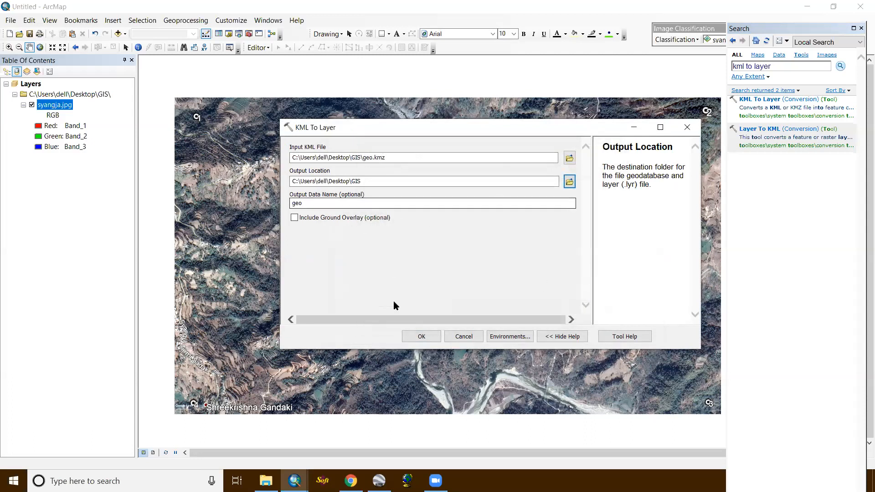
left_click(422, 336)
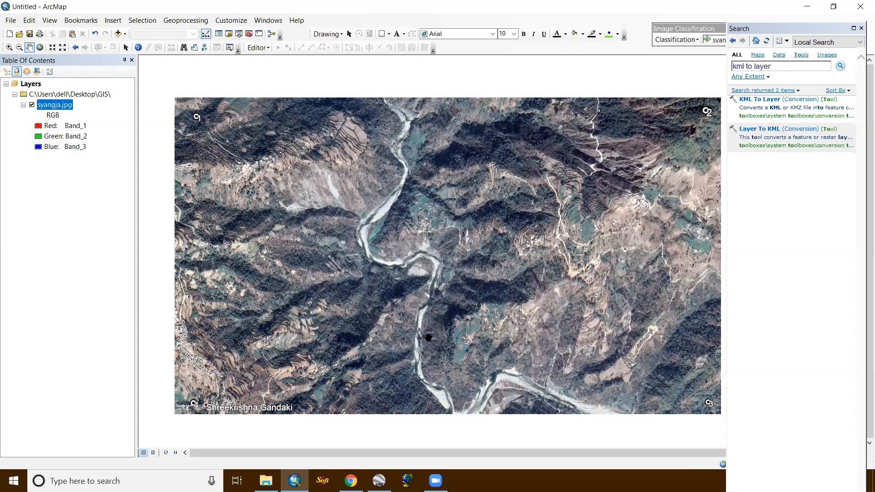
left_click(860, 29)
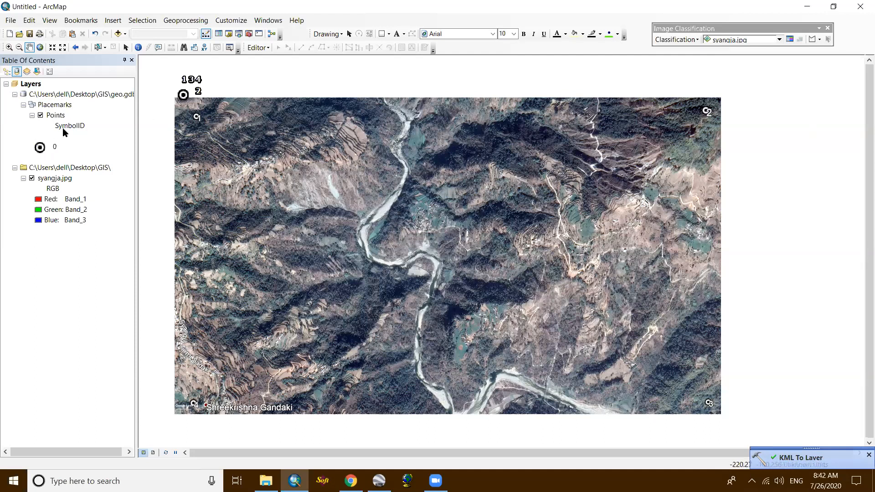
- Zoom to the converted Points layer so that all four corner placemarks fit within the map view
left_click(56, 116)
right_click(56, 116)
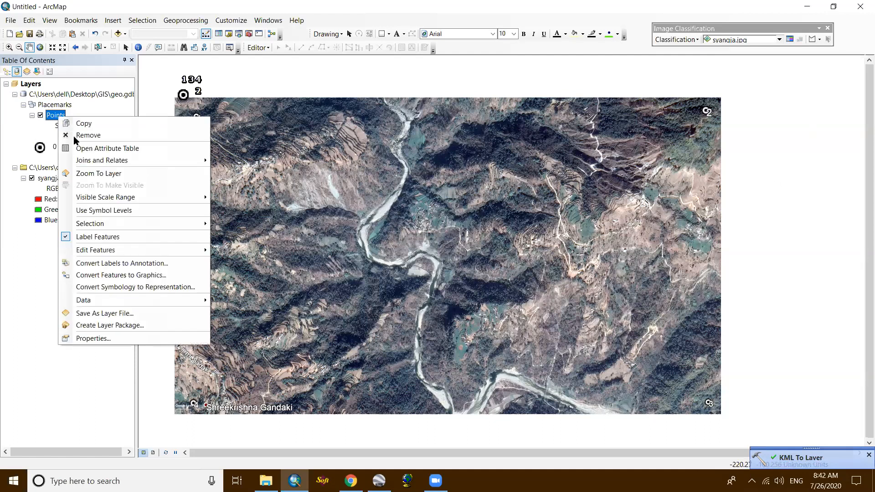
left_click(100, 176)
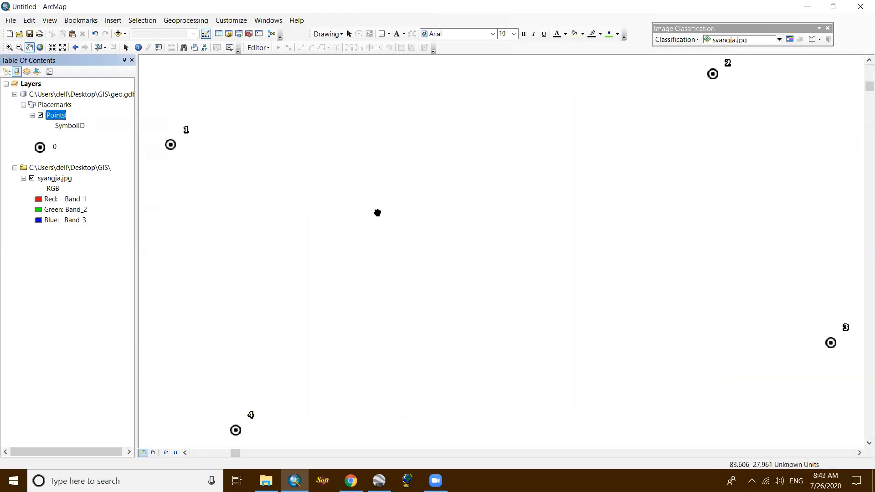
left_click_drag(388, 198, 390, 197)
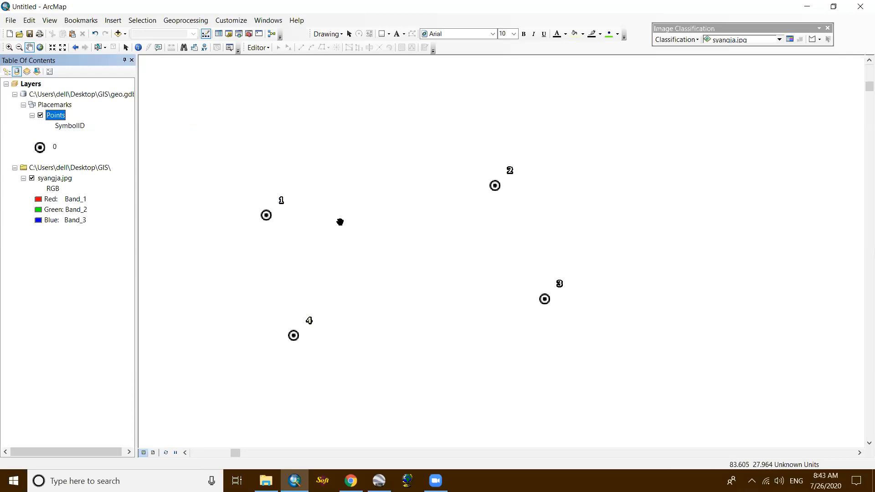
scroll(340, 222, "down", 2)
left_click_drag(377, 246, 414, 210)
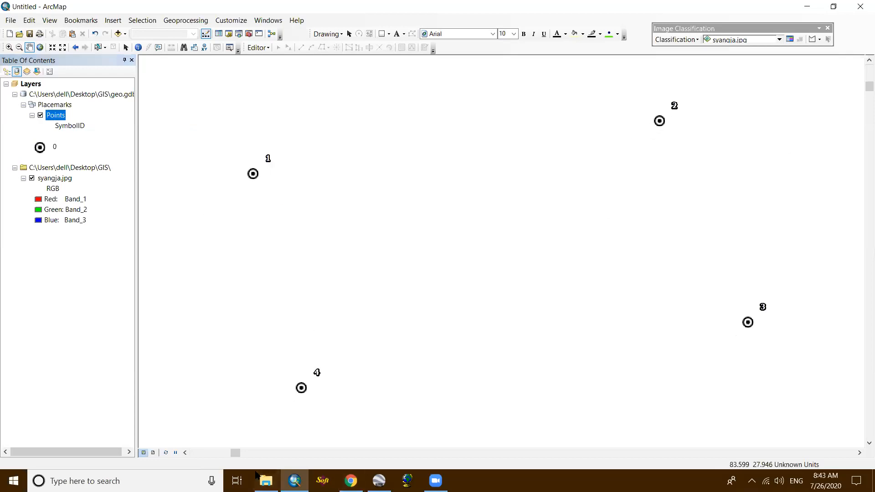
left_click(294, 481)
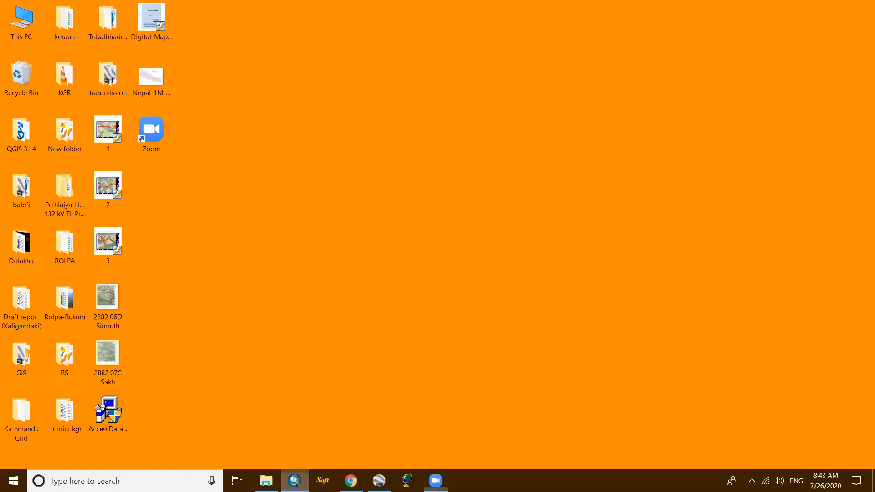
left_click(295, 480)
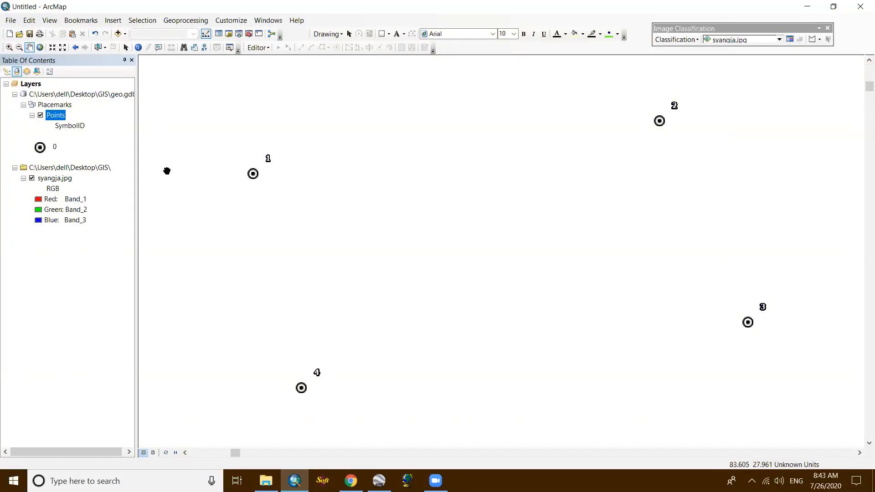
scroll(384, 217, "up", 1)
scroll(426, 226, "down", 1)
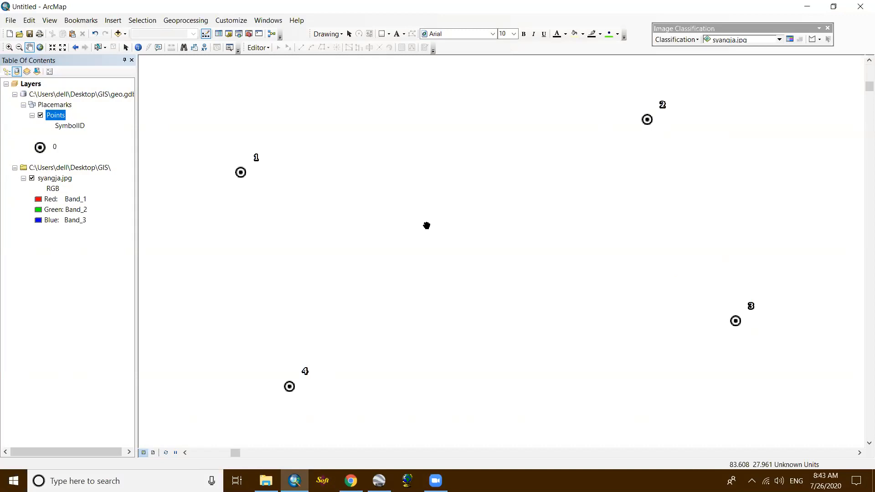
- Close the Image Classification toolbar and show the Georeferencing toolbar
left_click(828, 30)
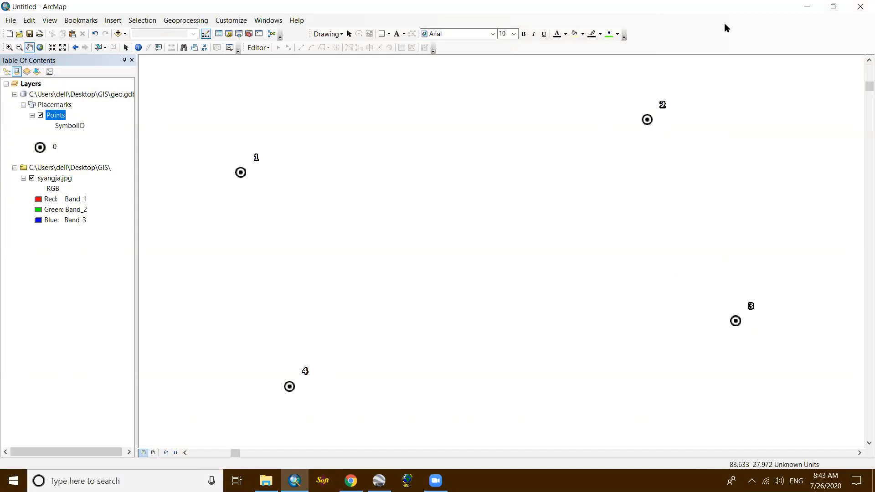
right_click(724, 22)
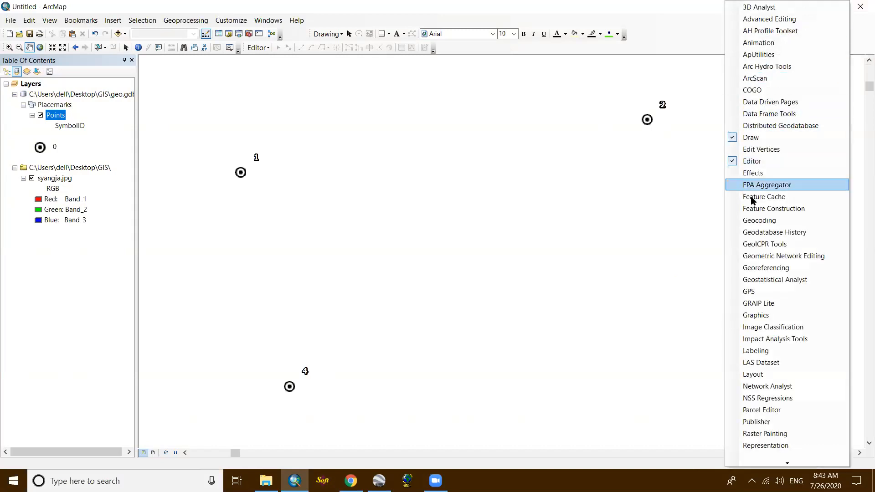
left_click(754, 268)
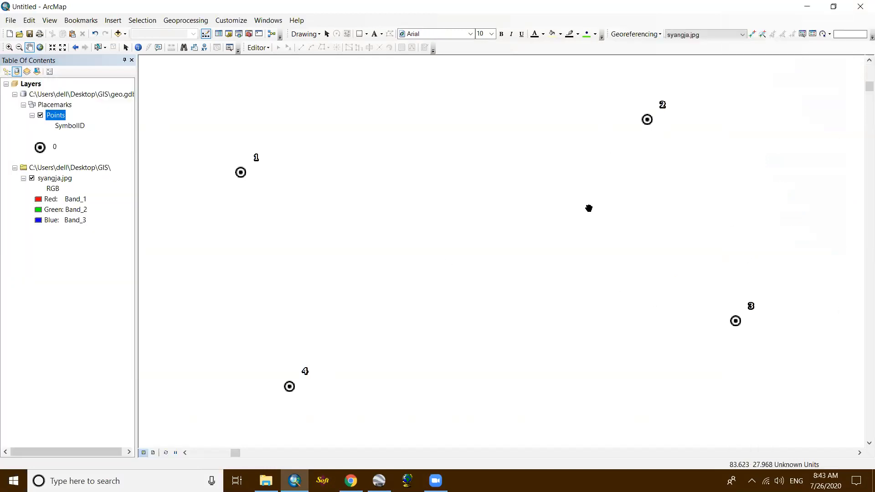
- Fit the syangja.jpg image to the current display around the placemark points
left_click(658, 34)
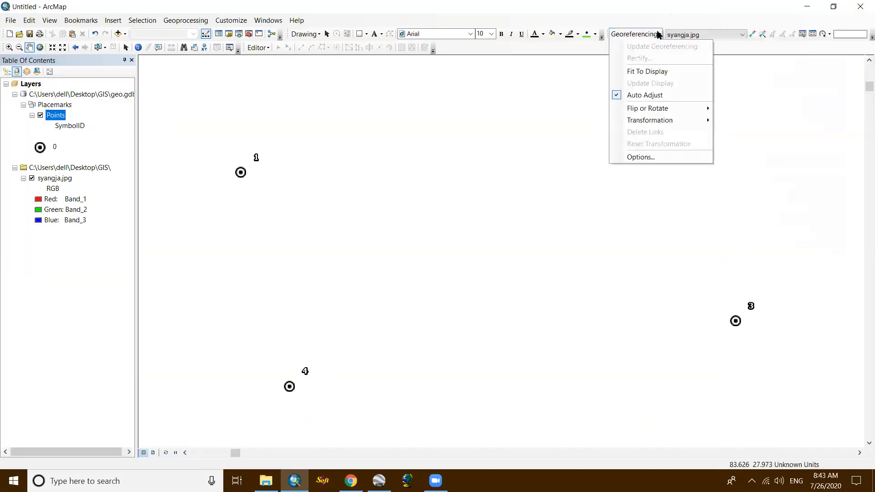
left_click(651, 71)
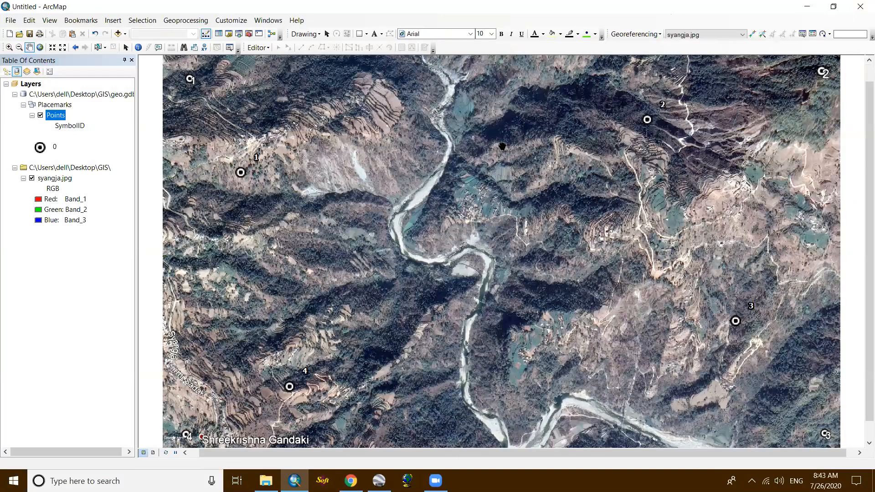
scroll(456, 121, "up", 1)
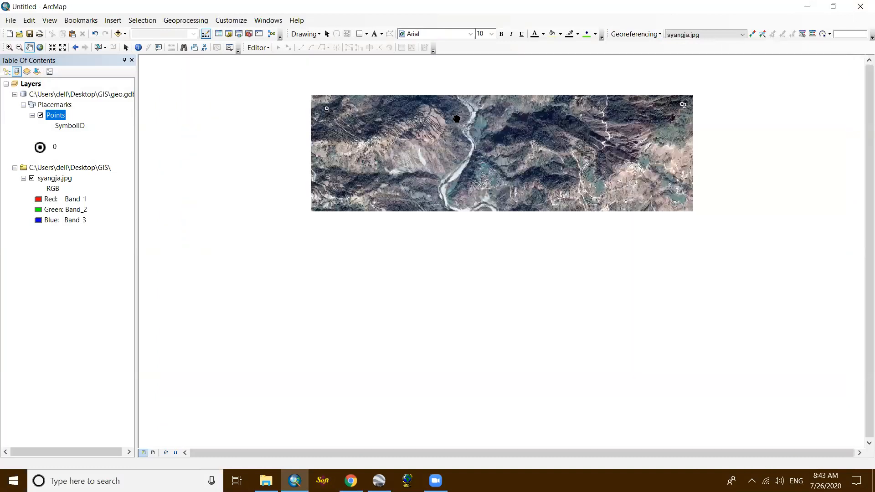
- Add georeferencing control points linking image corner marks c1 and c2 to placemarks 1 and 2
scroll(470, 142, "up", 1)
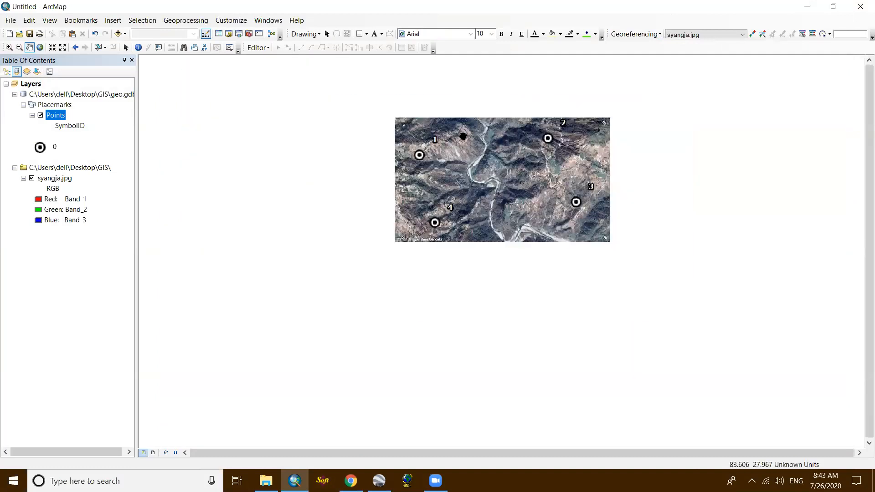
scroll(463, 135, "down", 2)
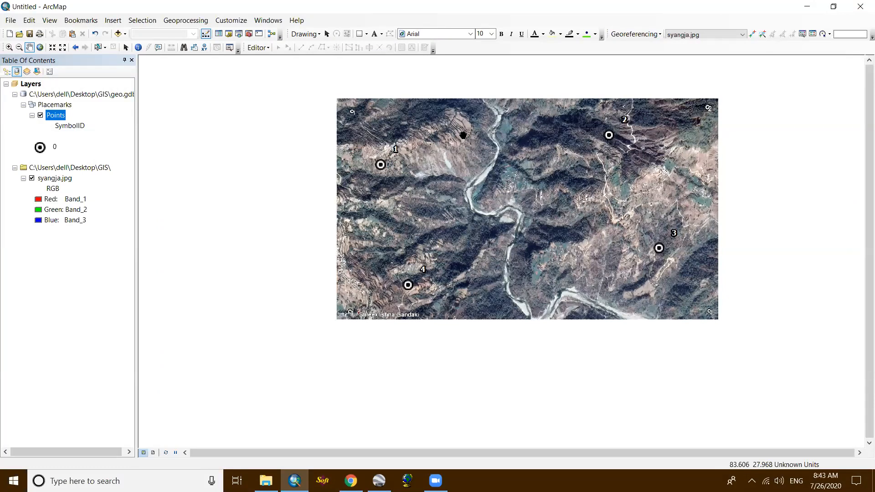
scroll(463, 135, "down", 1)
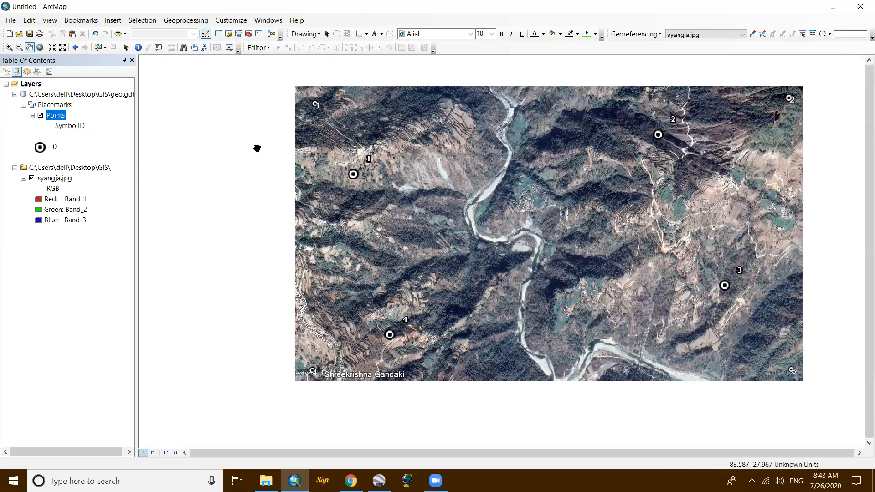
left_click(752, 35)
left_click(315, 103)
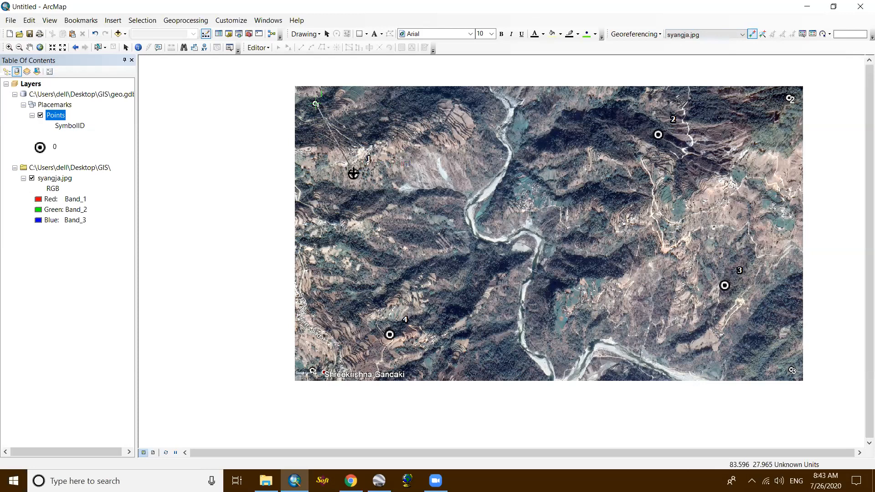
left_click(354, 174)
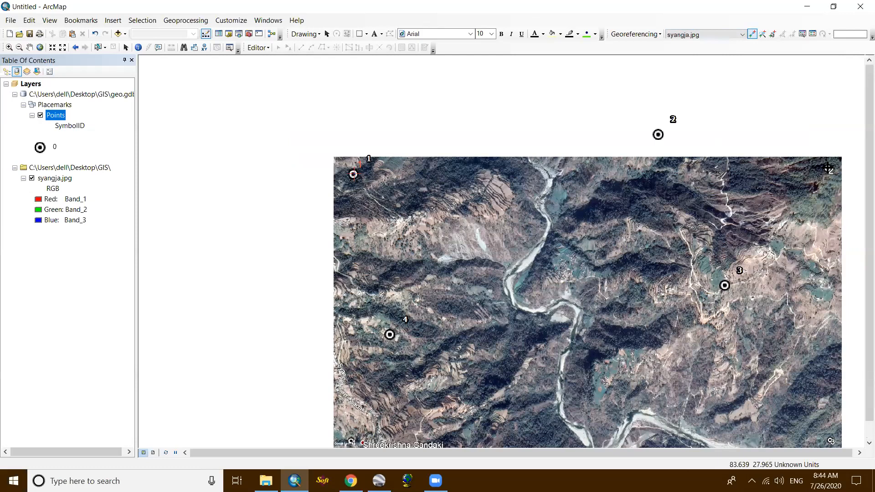
left_click(827, 167)
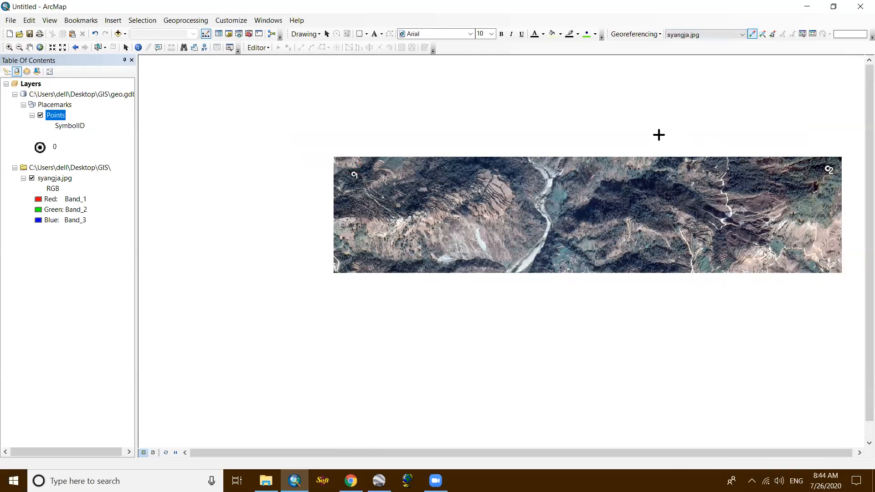
left_click(658, 134)
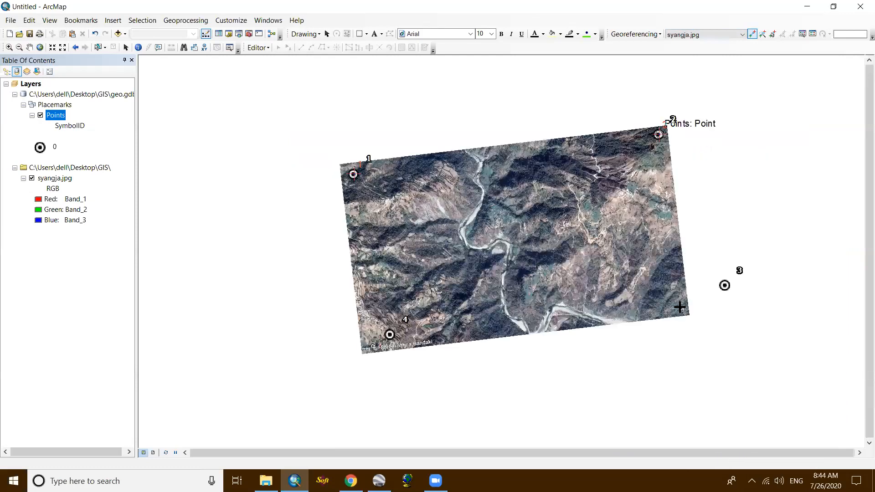
- Add control points linking image corner marks c3 and c4 to placemarks 3 and 4
left_click(681, 309)
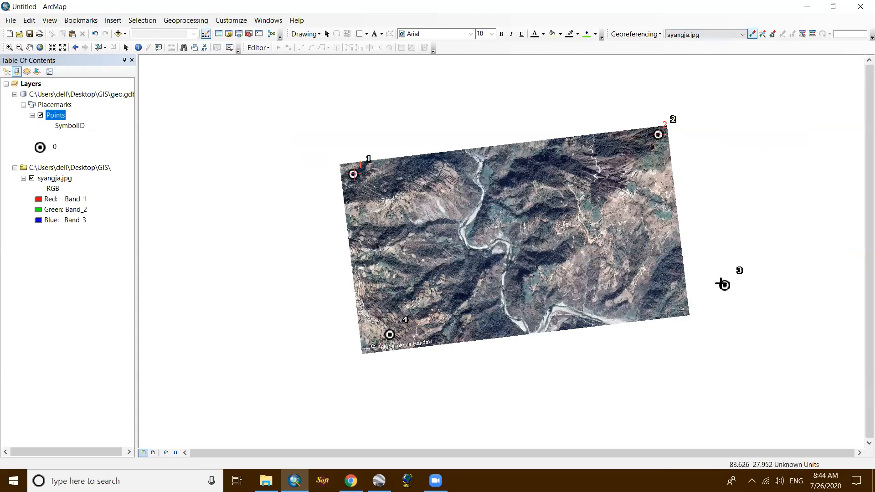
left_click(723, 284)
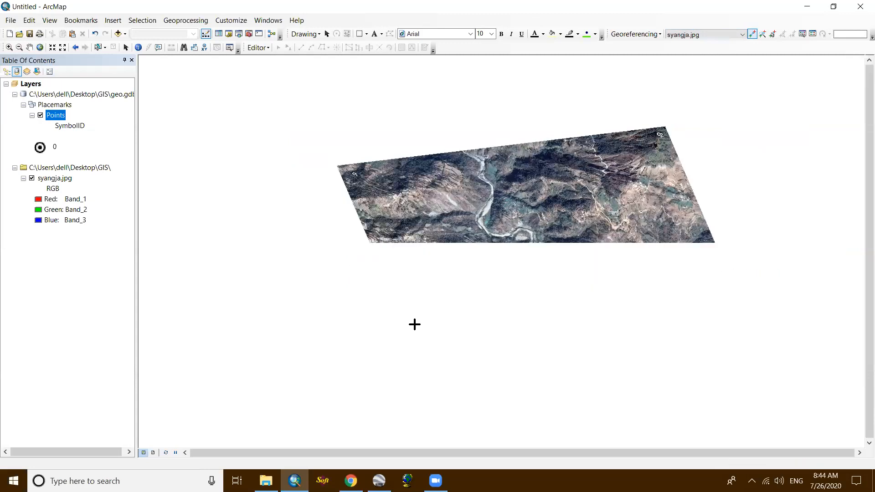
left_click(415, 321)
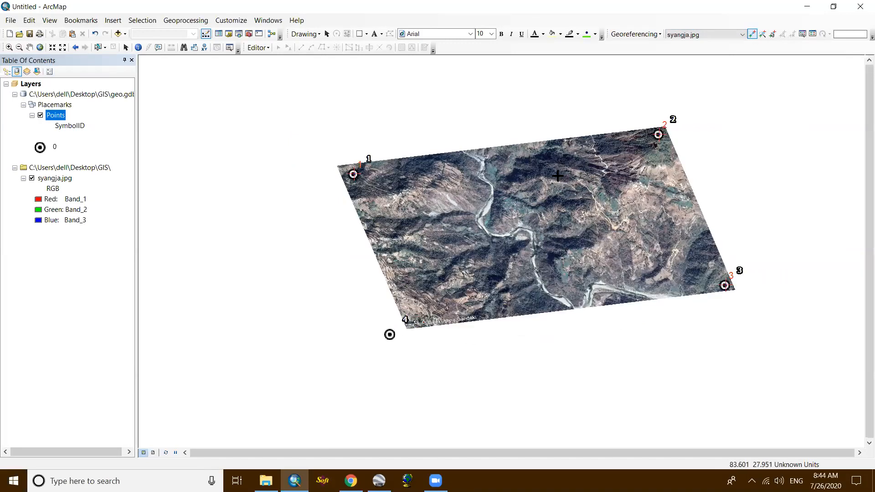
- Examine the warped image at different zoom levels to check how its corner marks align with the four placemarks
scroll(486, 199, "up", 3)
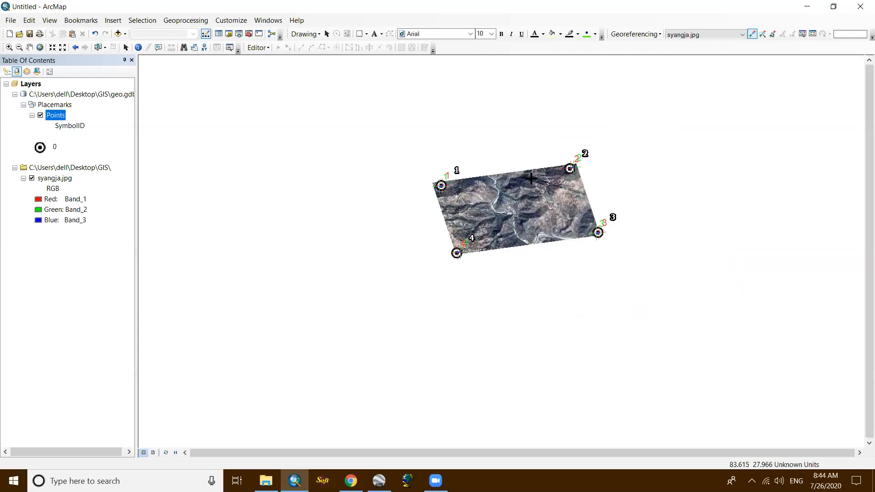
scroll(531, 178, "down", 3)
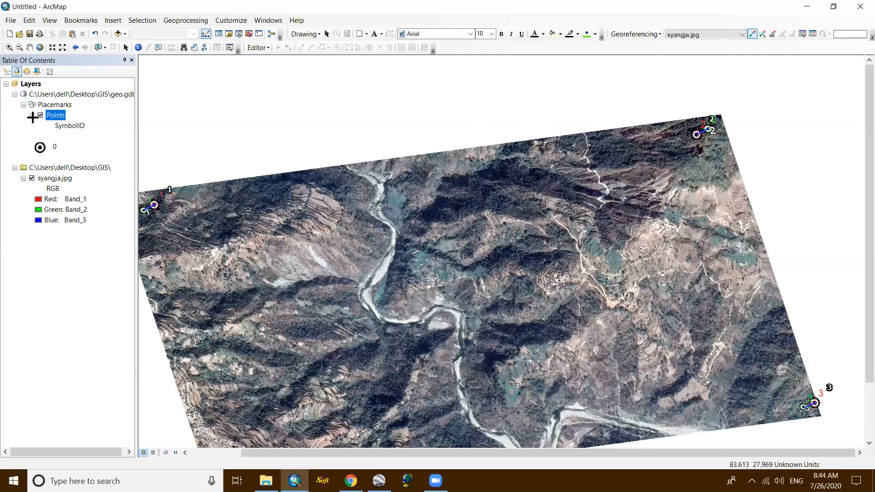
left_click(57, 105)
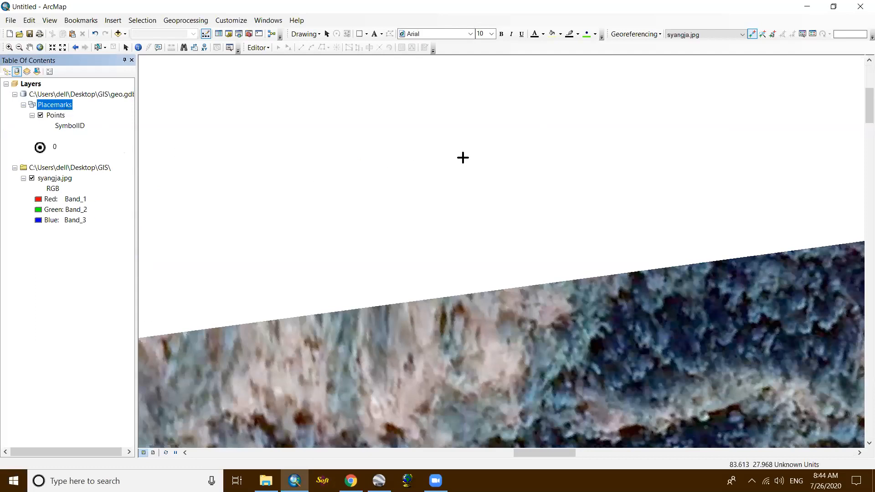
scroll(467, 154, "up", 3)
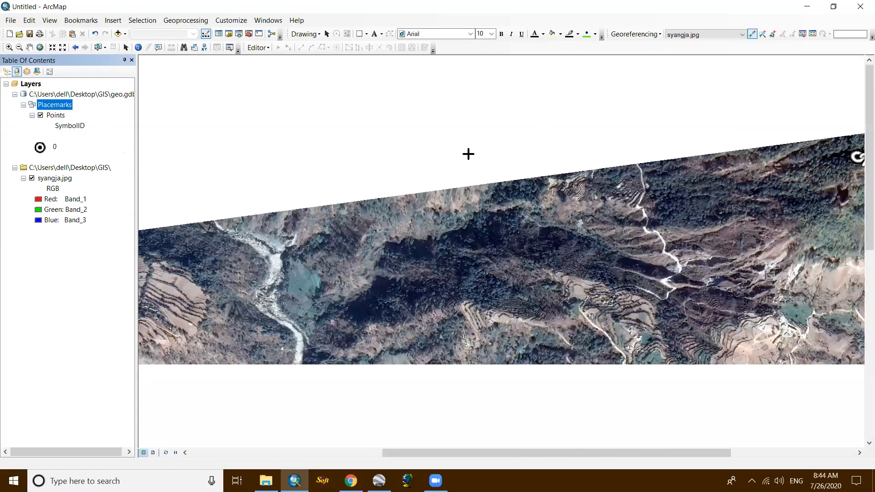
scroll(386, 126, "up", 5)
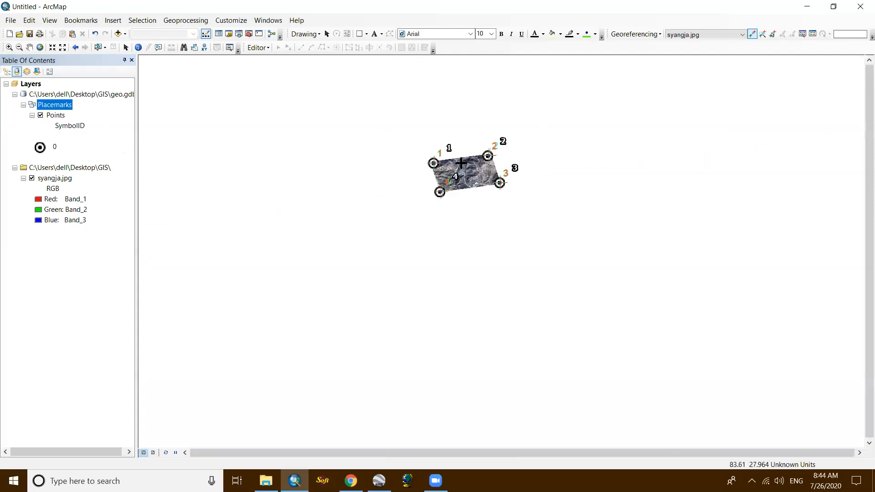
scroll(441, 159, "down", 1)
scroll(513, 184, "down", 3)
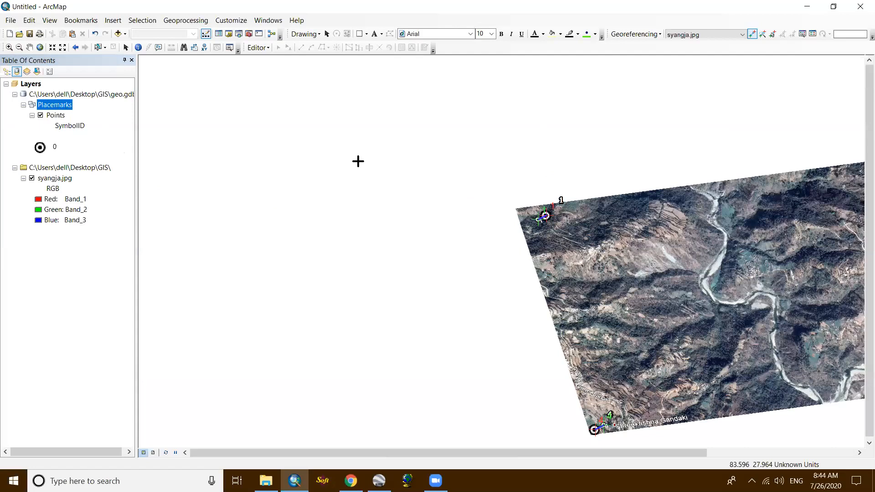
scroll(226, 179, "up", 5)
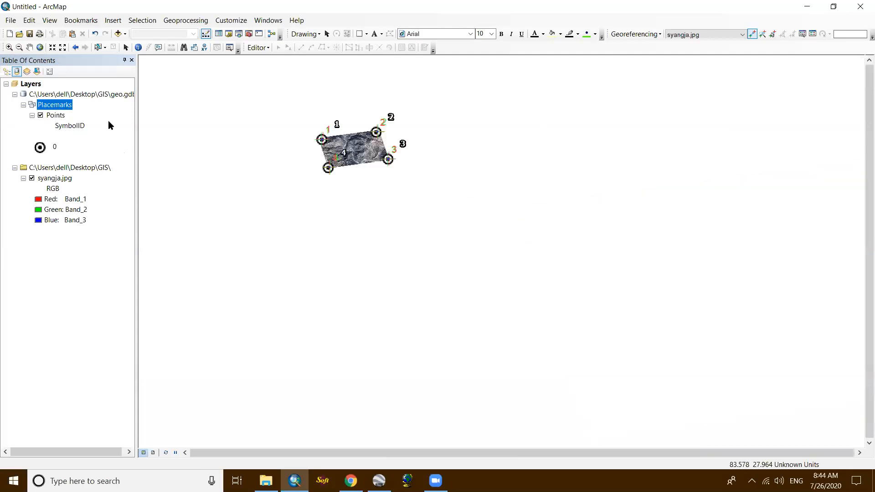
scroll(320, 131, "down", 1)
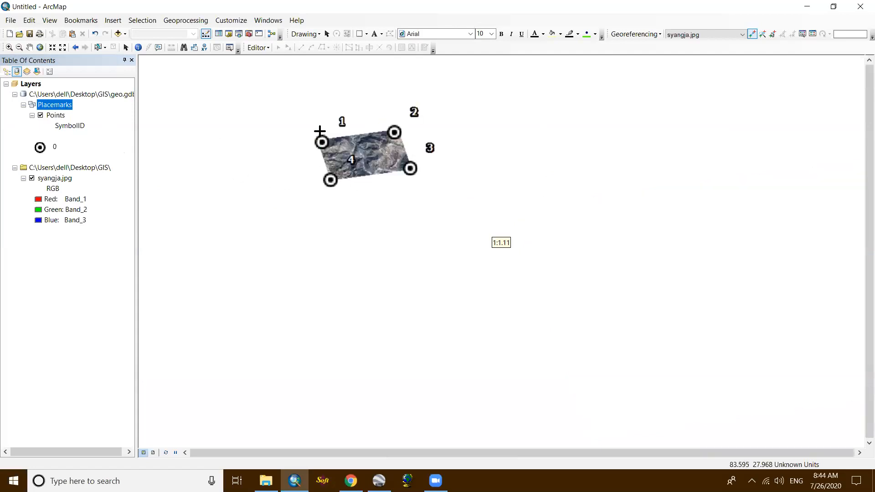
scroll(422, 160, "down", 4)
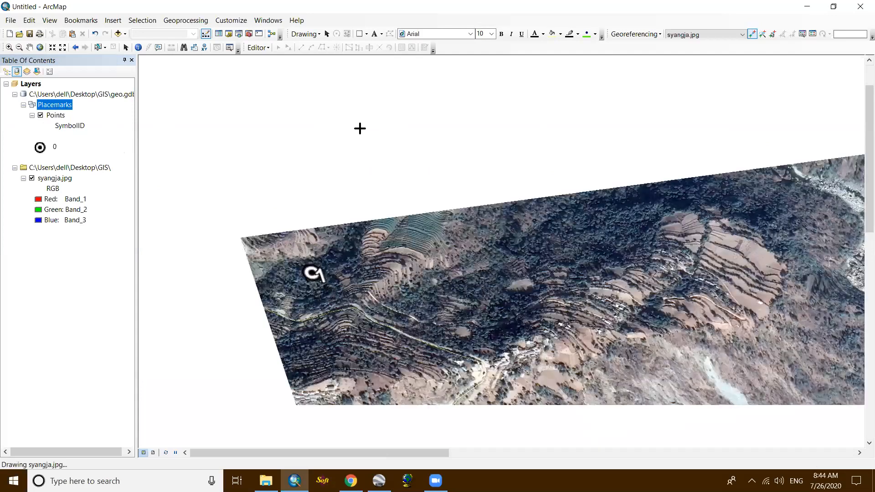
scroll(306, 143, "up", 5)
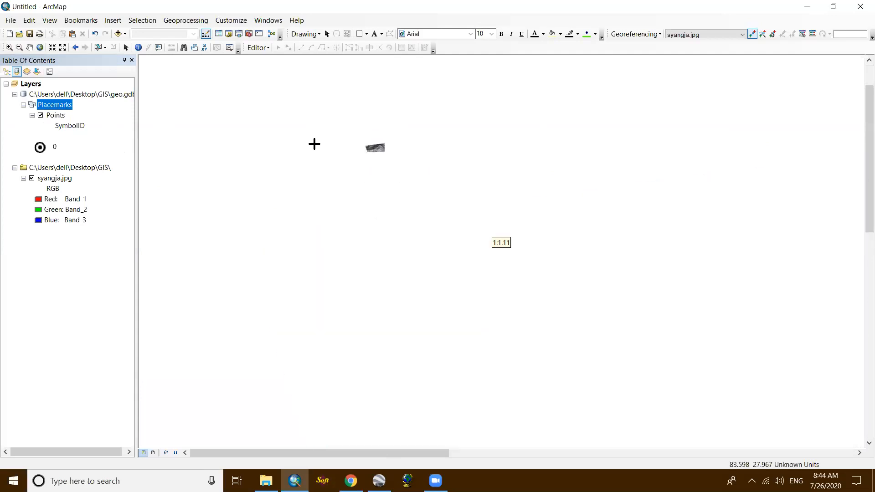
- Remove the Points layer and the syangja.jpg image from the map
right_click(52, 116)
left_click(87, 134)
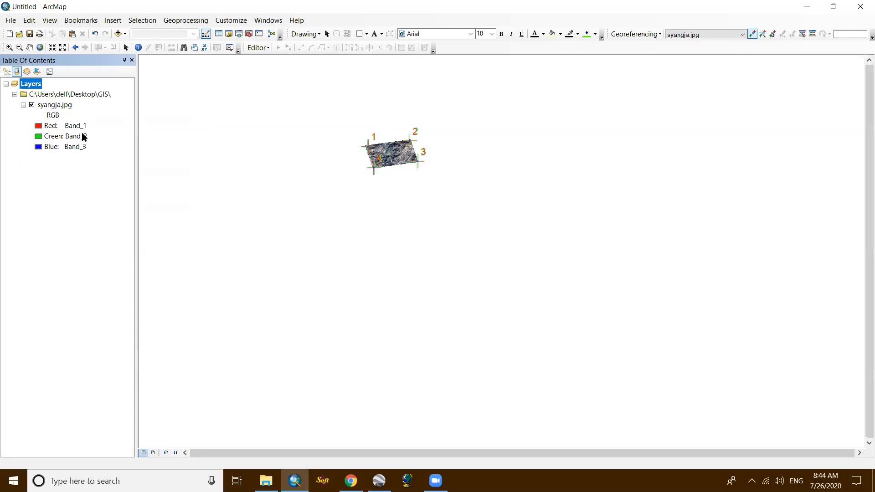
right_click(79, 95)
left_click(101, 103)
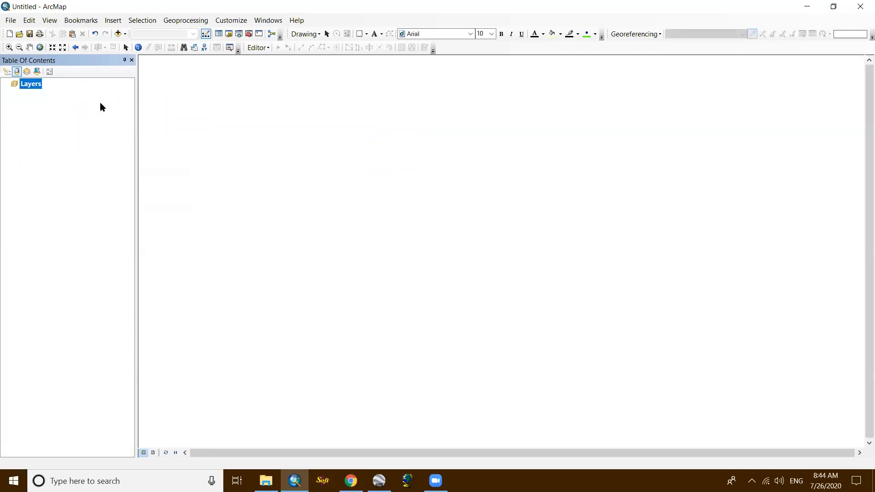
- Add syangja.jpg from the Desktop GIS folder to the empty map again
left_click(118, 34)
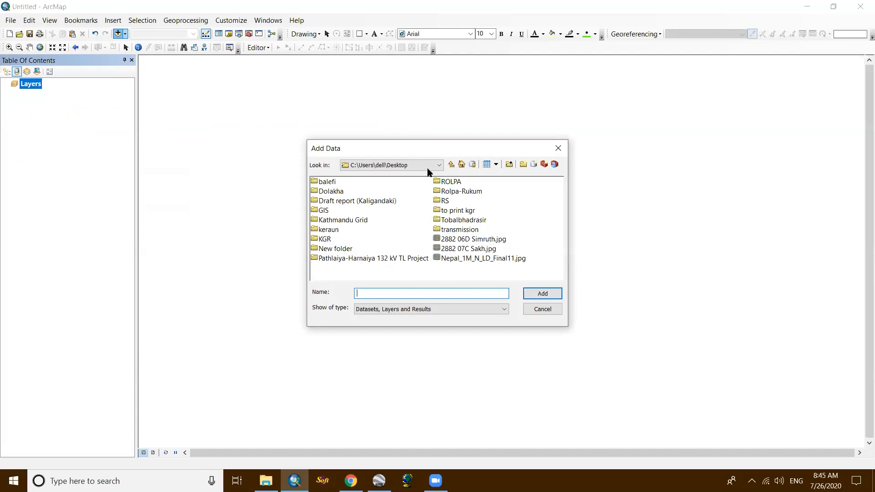
double_click(324, 210)
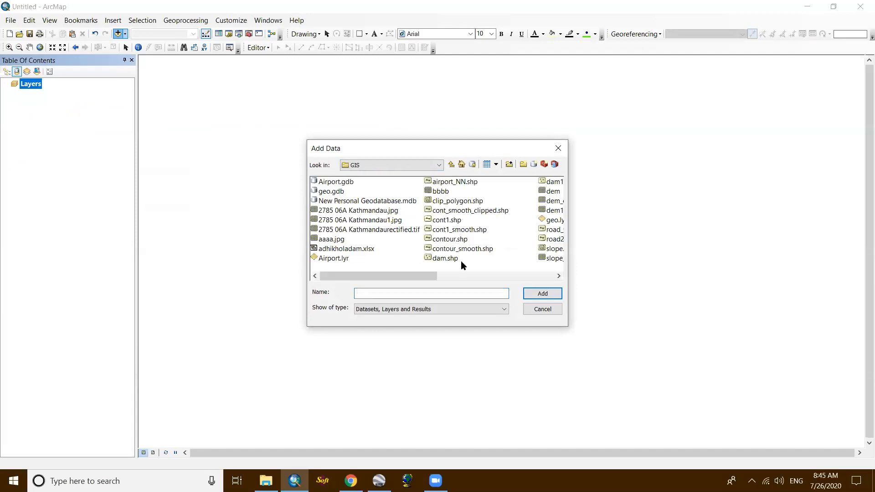
scroll(461, 261, "down", 1)
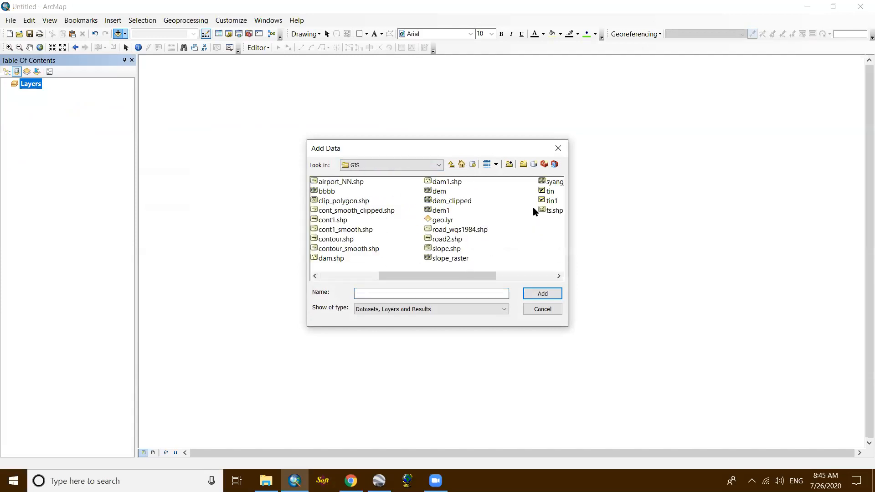
left_click(551, 182)
left_click(542, 292)
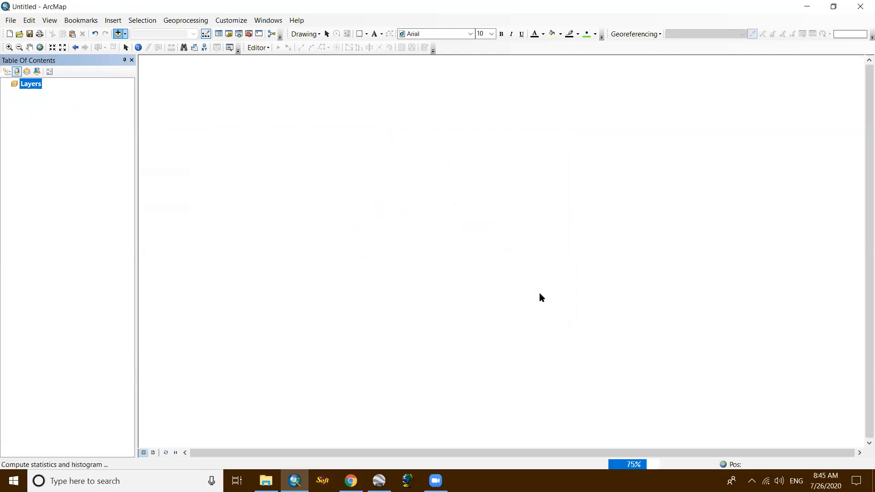
left_click(525, 291)
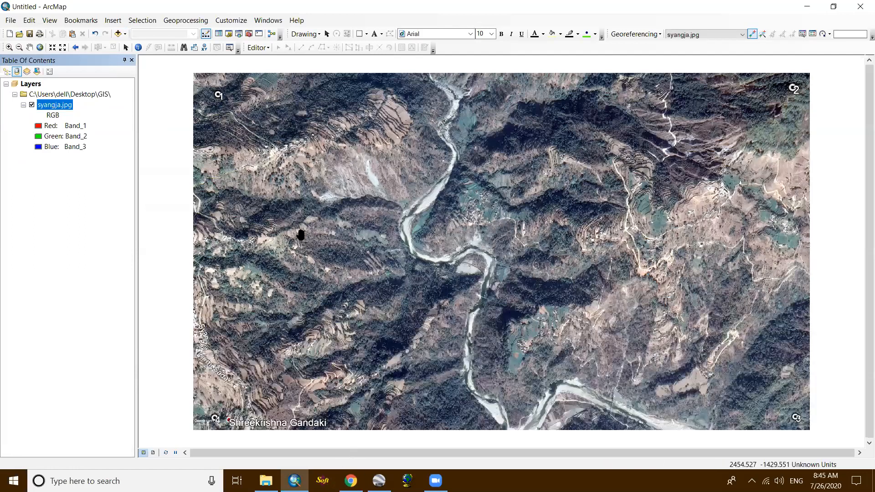
scroll(275, 171, "up", 1)
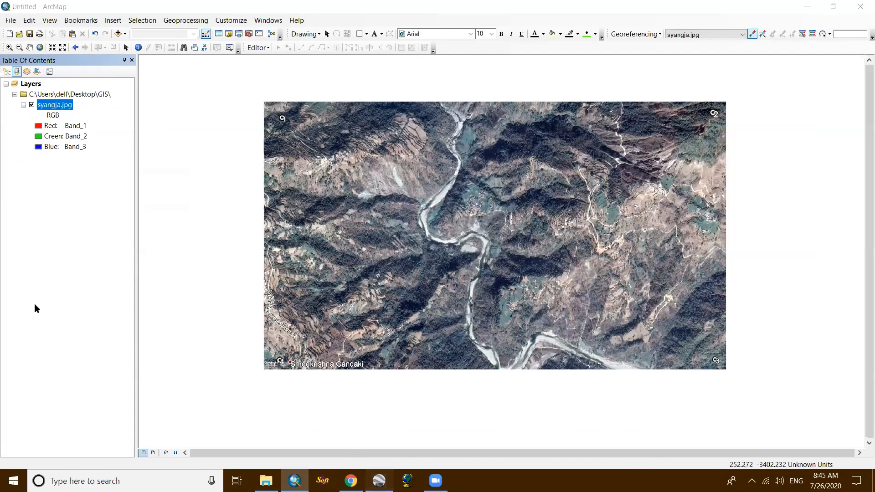
- Switch to Google Earth Pro and check corner placemarks 1 to 4 in the geo folder
key("alt+Tab")
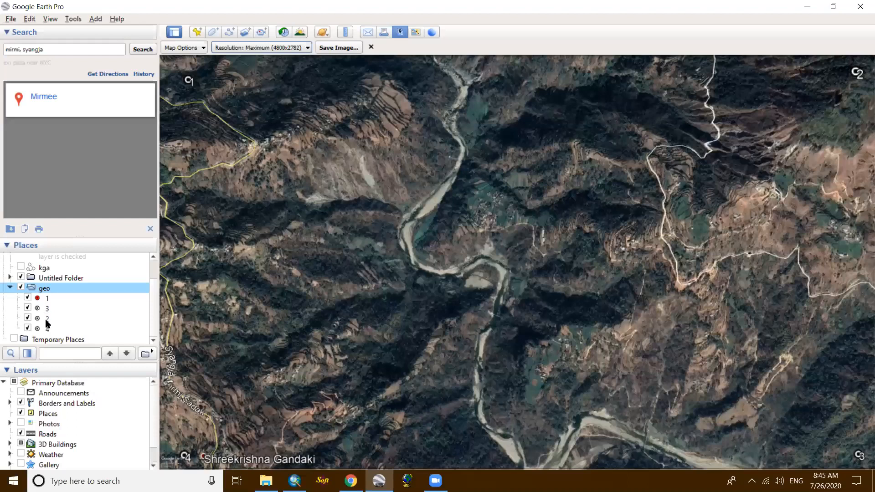
key("Down")
key("Down")
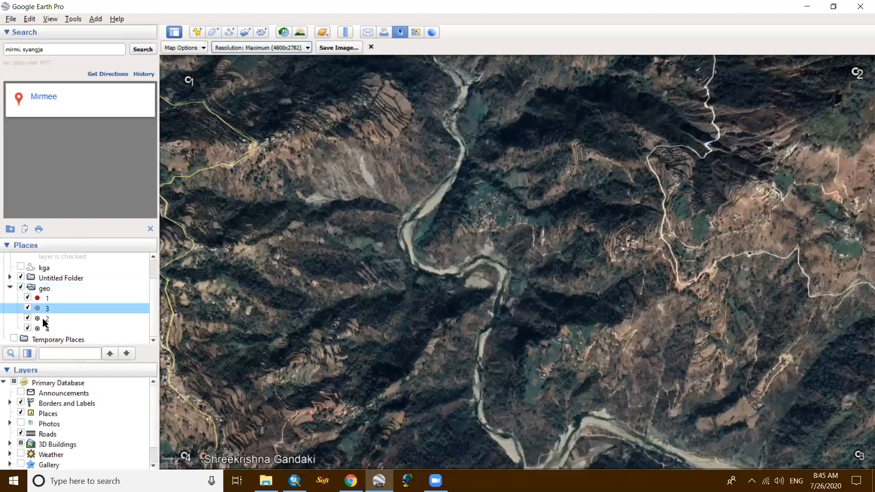
left_click(43, 316)
key("Down")
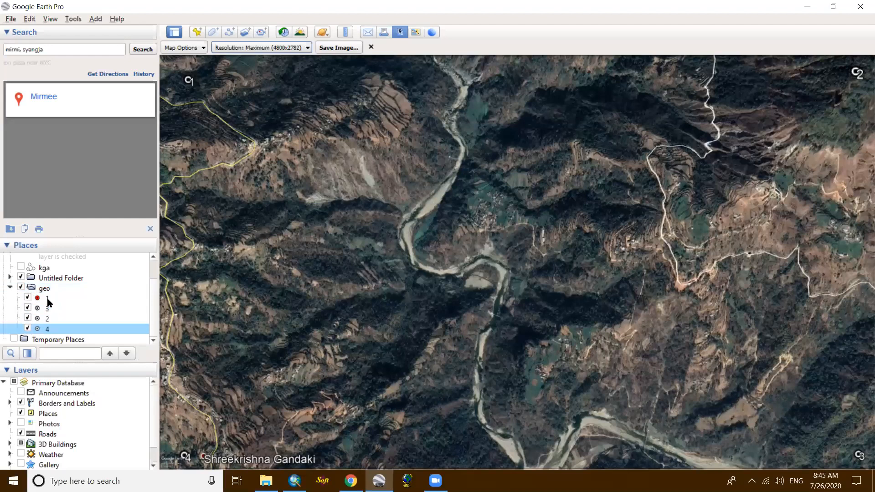
key("Up")
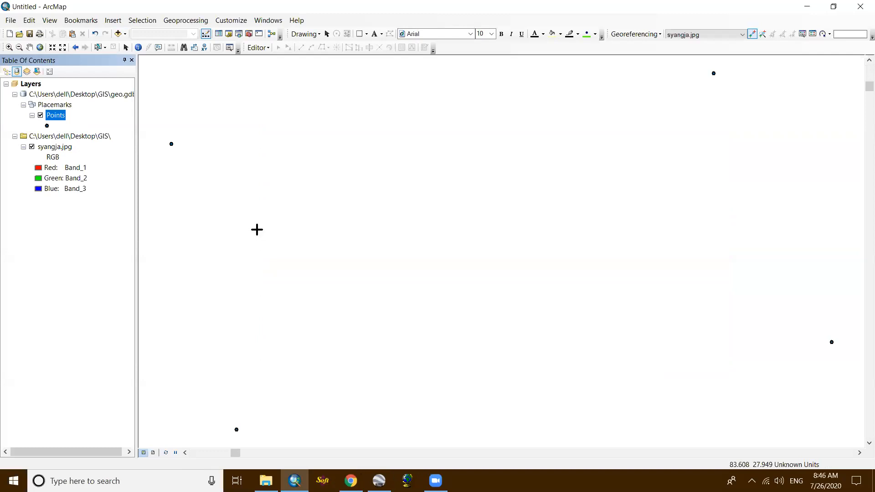
- Remove the Points layer from the map and display the full extent of syangja.jpg
scroll(258, 228, "up", 5)
right_click(57, 115)
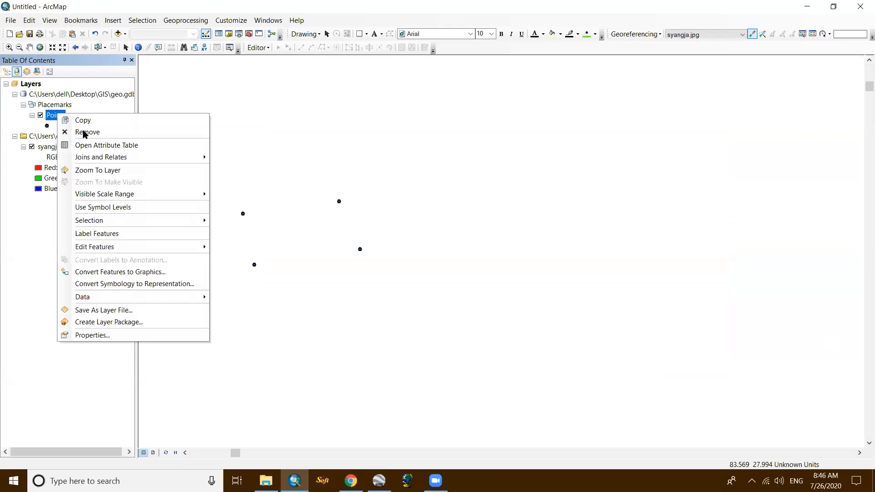
left_click(84, 132)
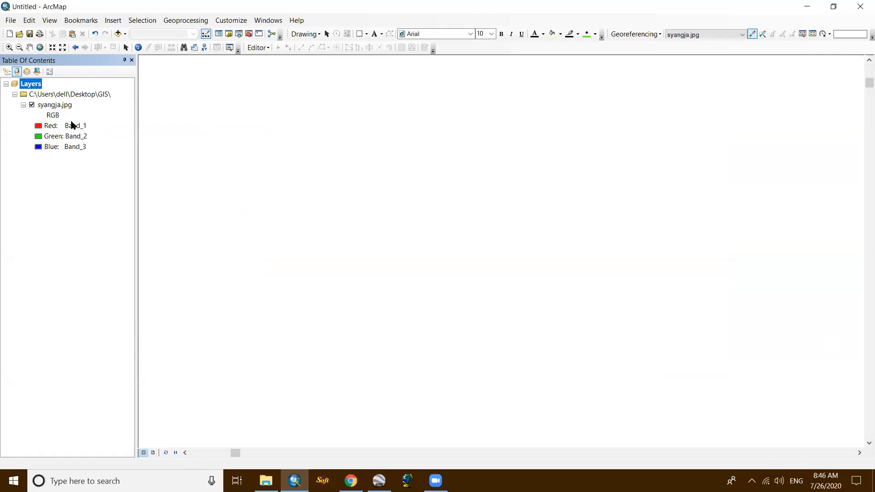
right_click(51, 105)
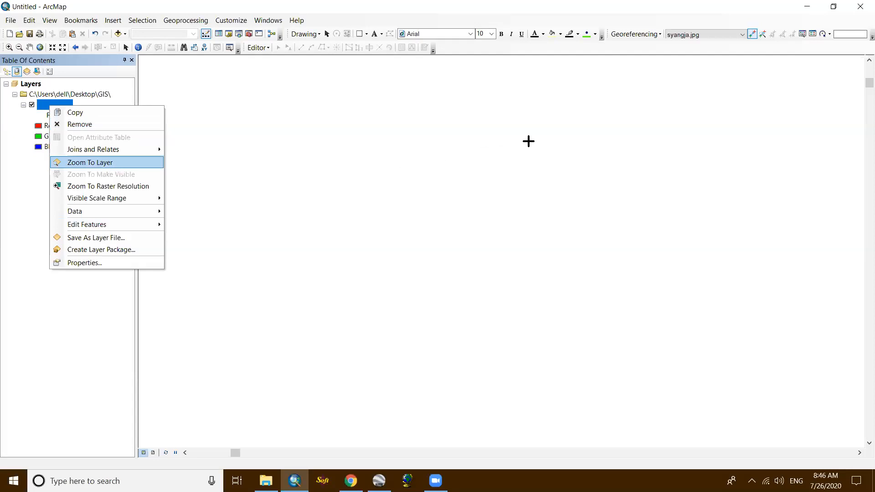
key("Return")
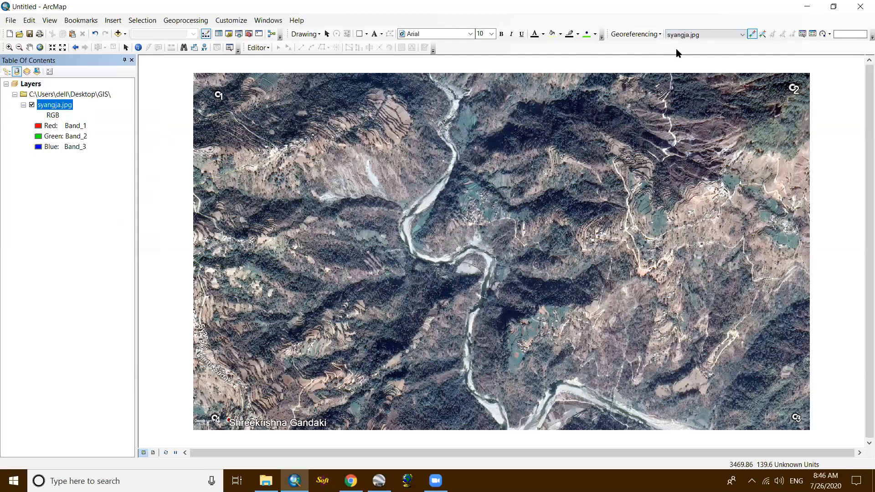
- Show the Image Classification toolbar and hide the Georeferencing toolbar
key("c")
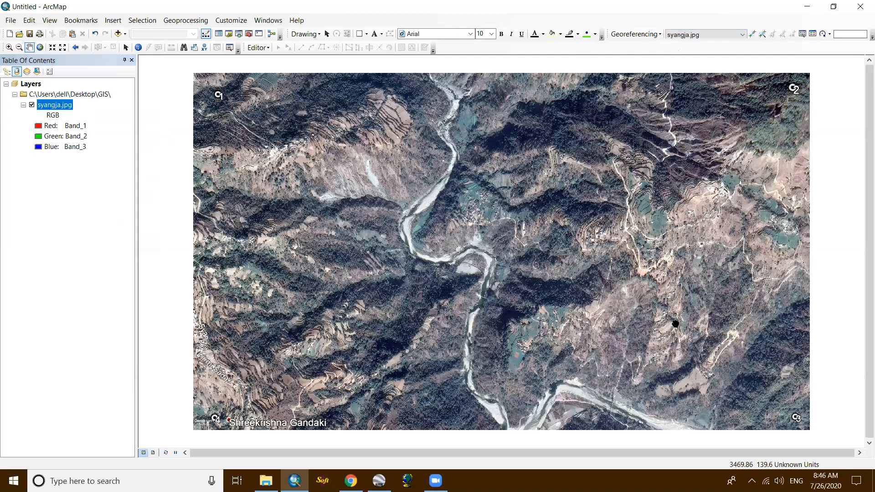
right_click(644, 47)
left_click(676, 326)
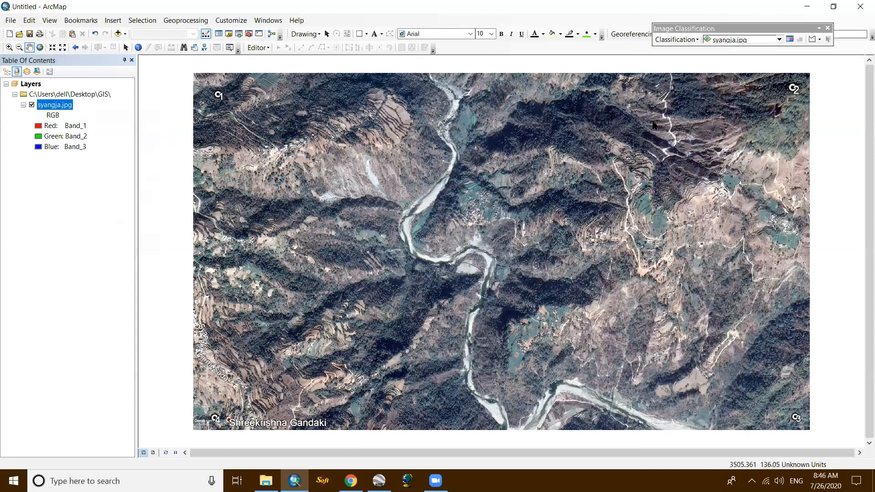
right_click(627, 44)
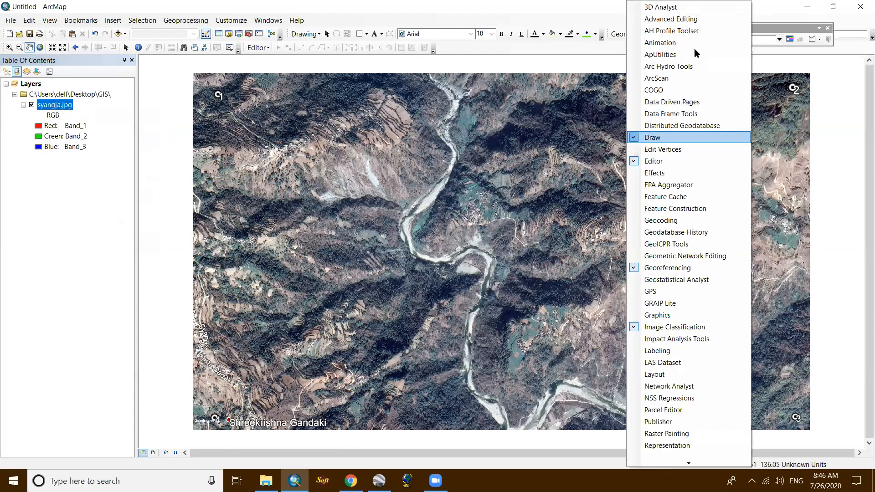
left_click(635, 268)
- Run Iso Cluster Unsupervised Classification on syangja.jpg with 7 classes, saving the output raster as image_class in the GIS folder
left_click(677, 39)
left_click(699, 78)
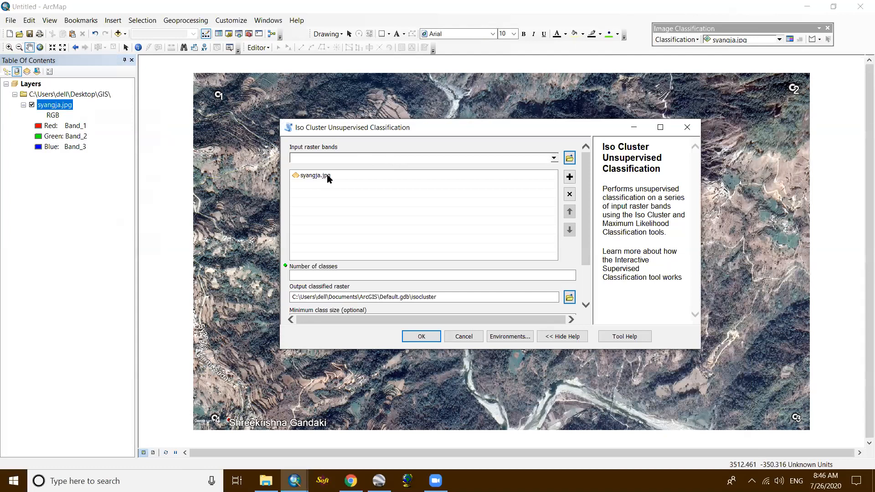
left_click(523, 278)
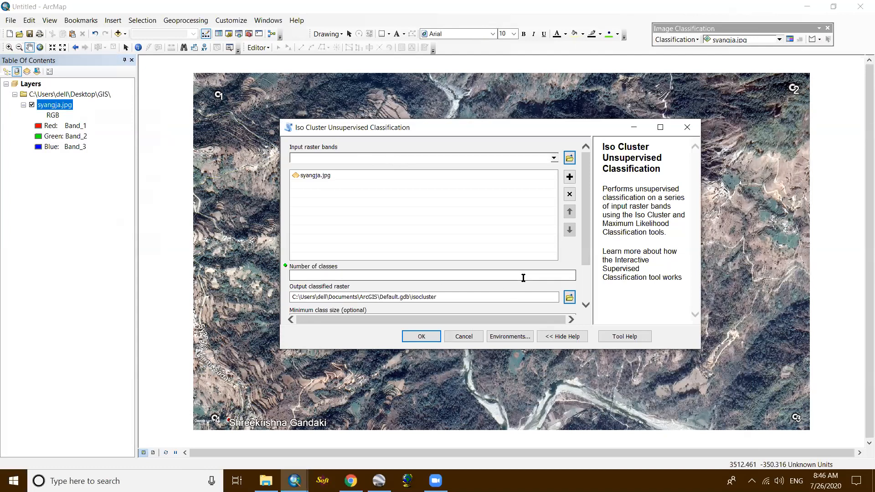
left_click(523, 278)
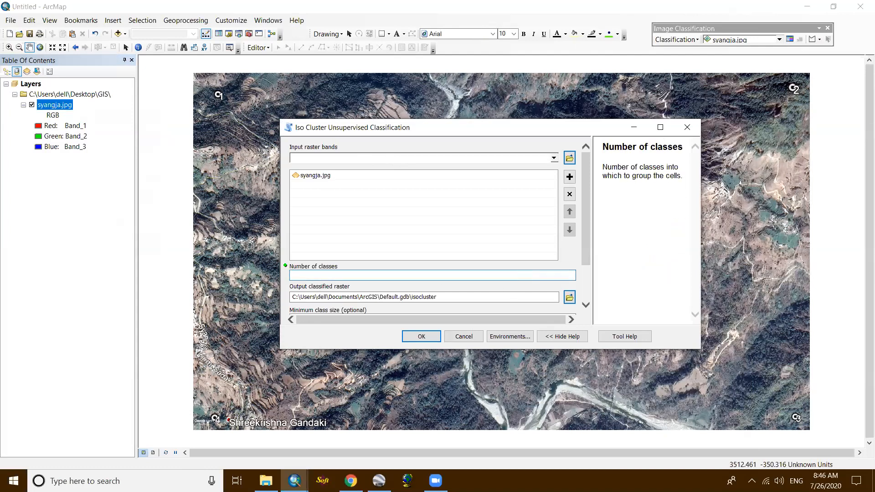
type("7")
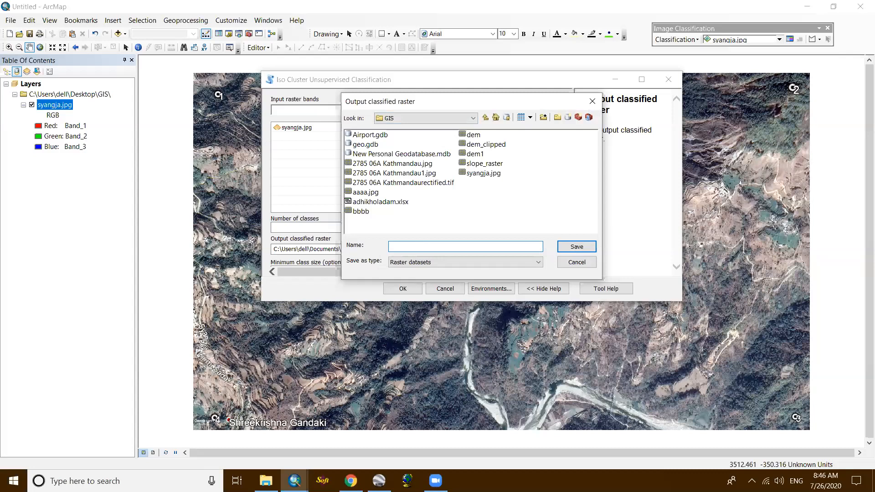
type("image_class")
key("Return")
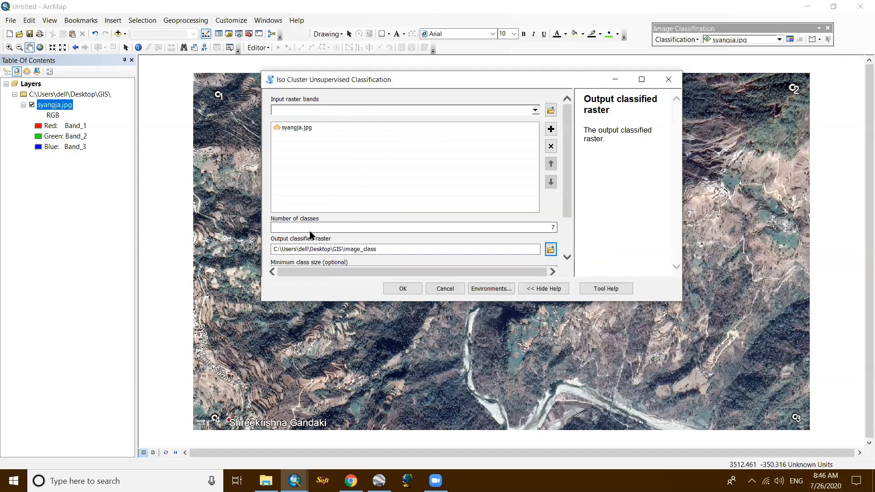
left_click(398, 290)
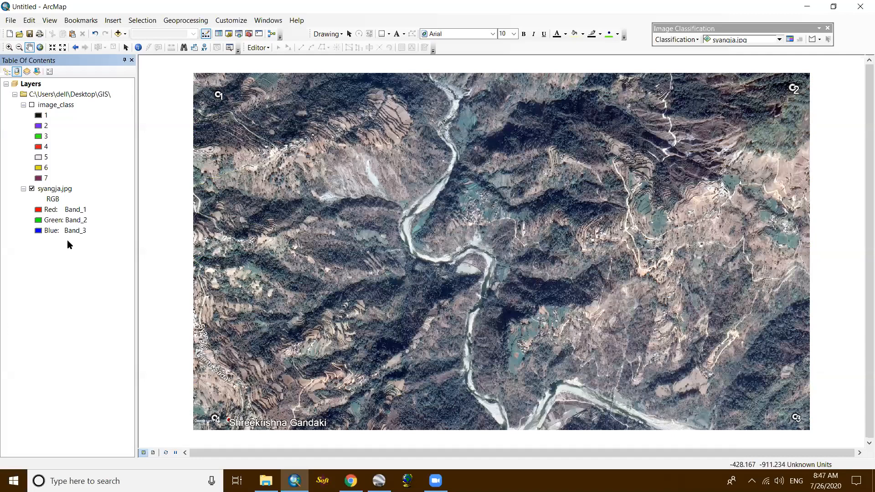
- Check the band options of the red channel of syangja.jpg
left_click(64, 209)
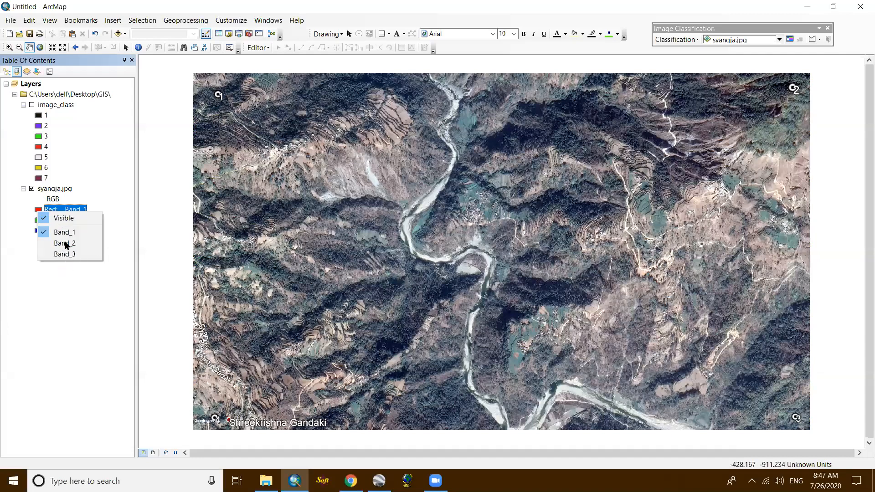
left_click(64, 242)
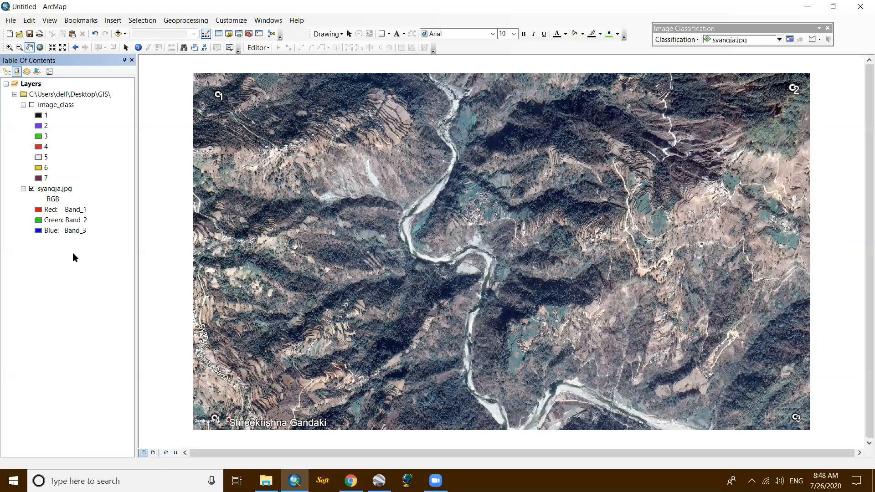
left_click(40, 210)
left_click(482, 104)
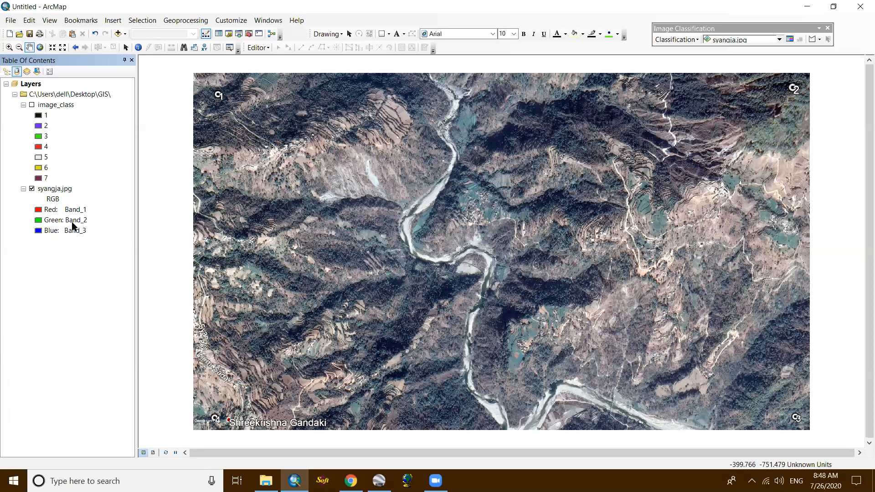
- Turn on the image_class layer and compare its classes with the original image along the river by toggling its visibility
left_click(32, 104)
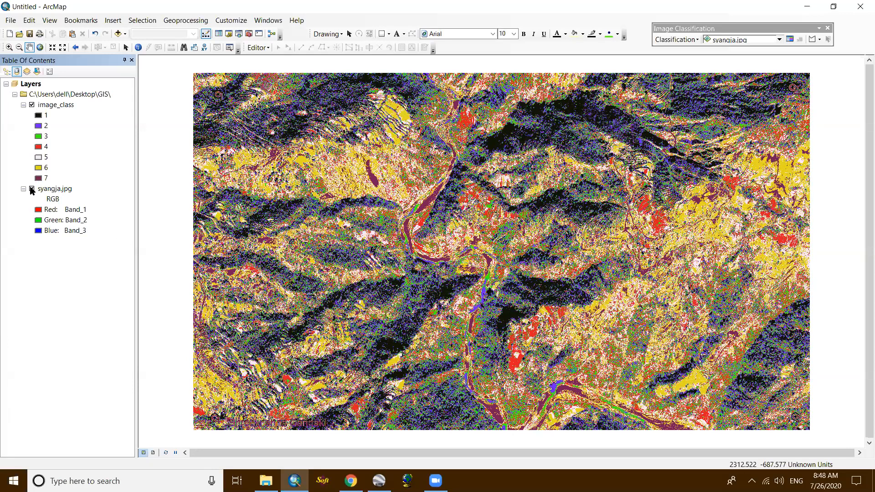
scroll(266, 224, "up", 3)
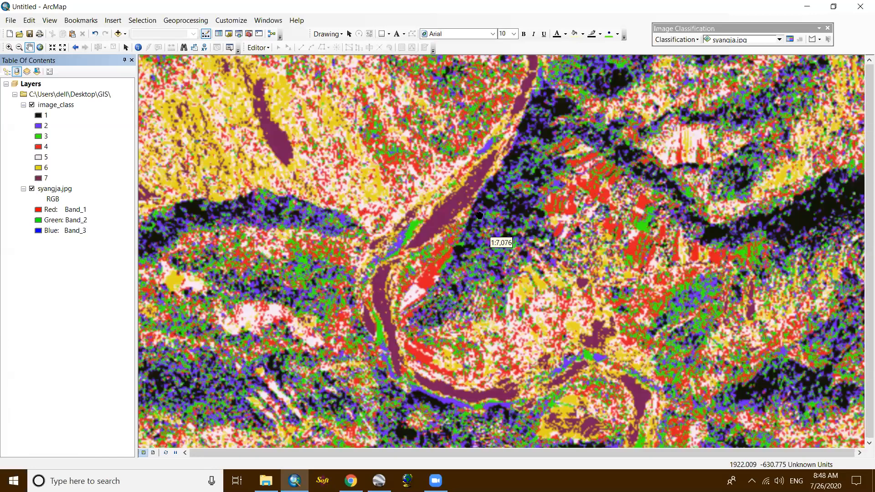
scroll(479, 214, "up", 2)
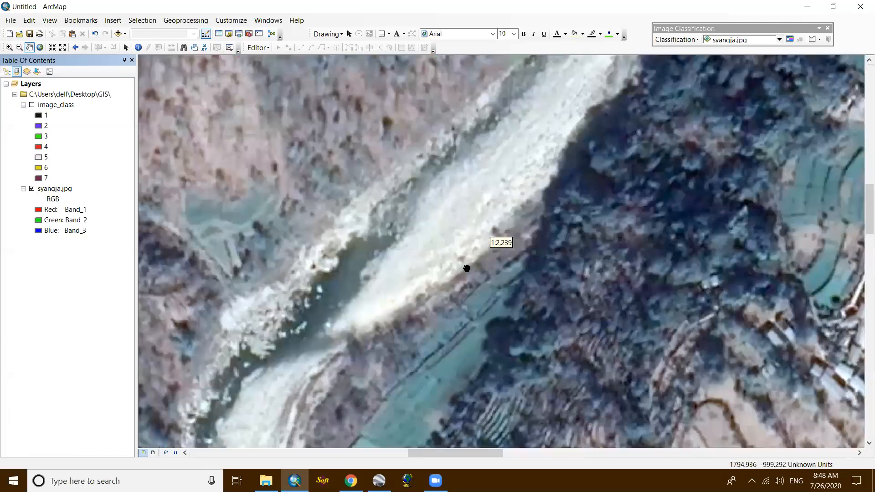
scroll(469, 226, "up", 3)
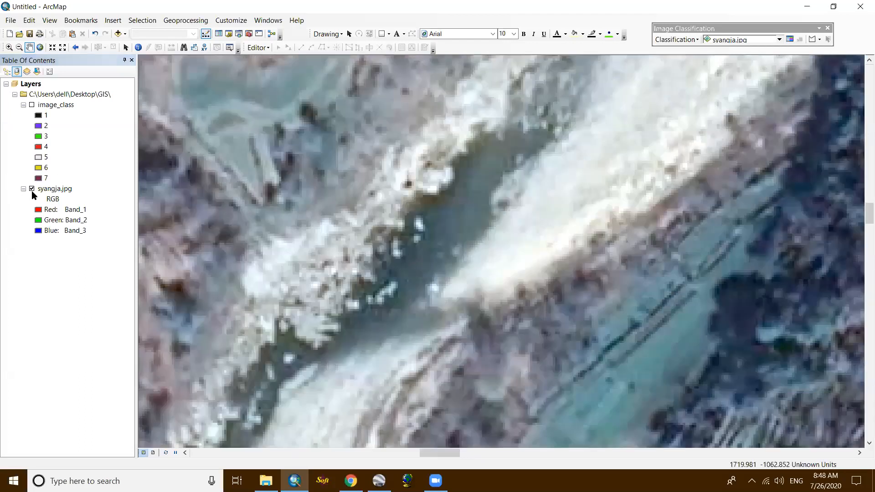
left_click(32, 106)
left_click(32, 105)
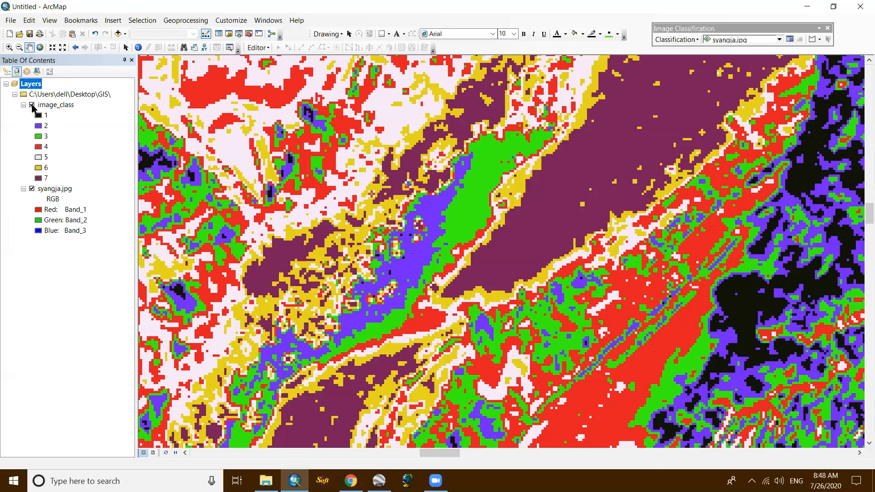
left_click(32, 106)
- Compare image_class with syangja.jpg around the river footbridge to see how water, sand and dark forest were classified
scroll(378, 209, "down", 2)
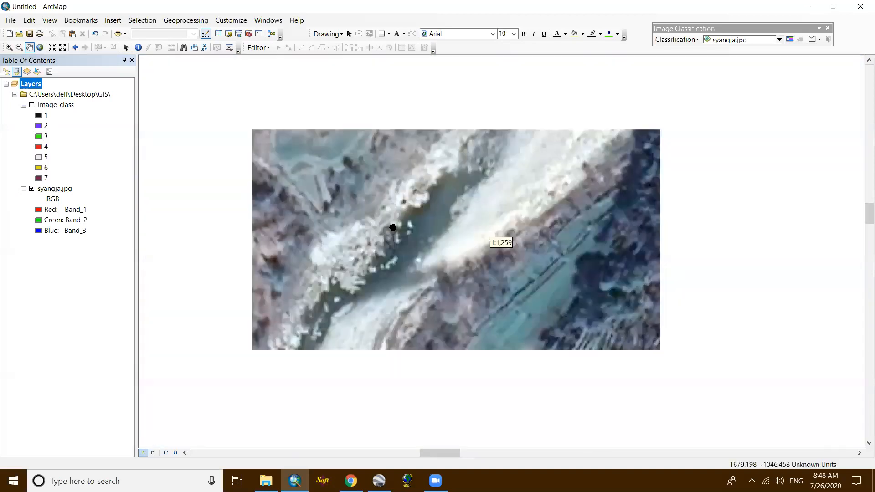
scroll(389, 214, "down", 2)
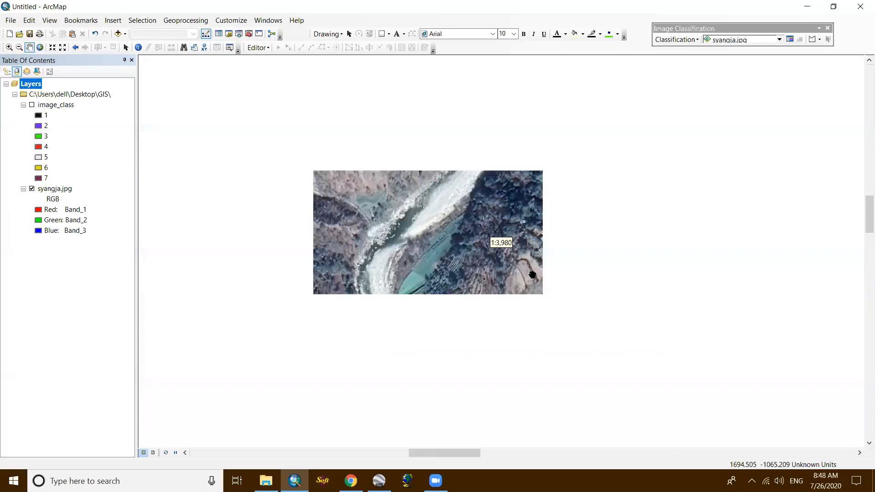
scroll(540, 220, "up", 3)
scroll(443, 193, "up", 2)
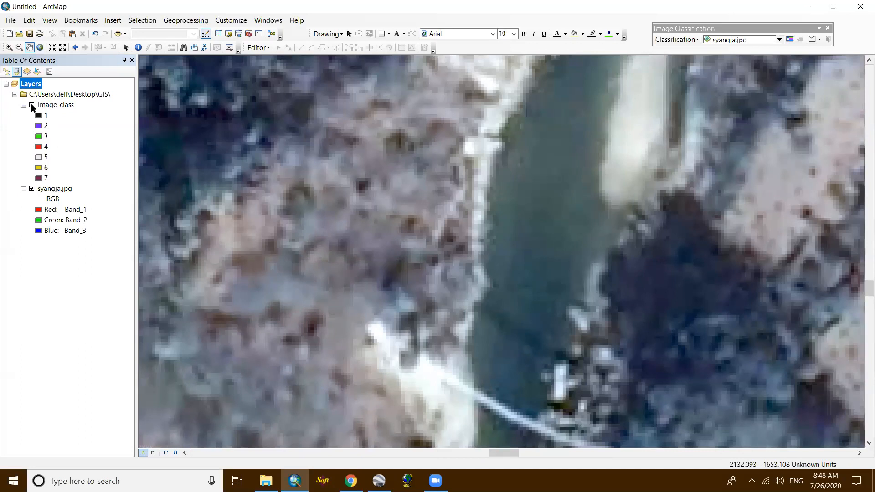
left_click(32, 105)
left_click(32, 105)
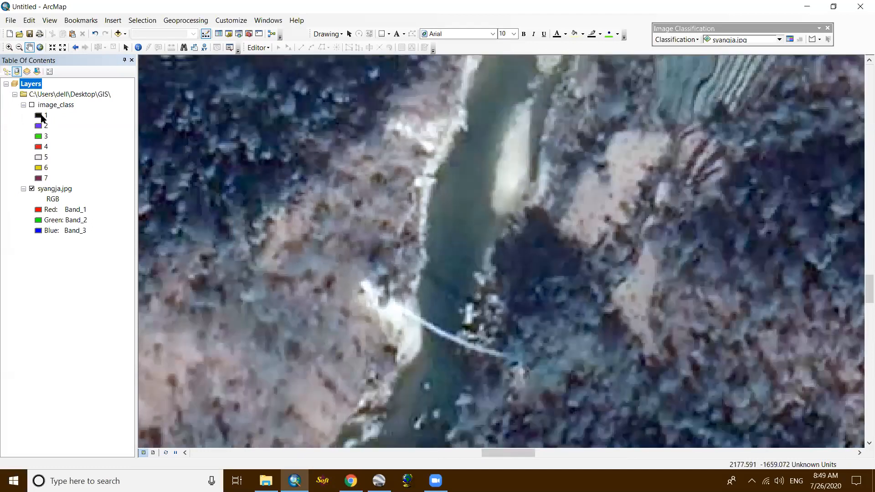
left_click(32, 105)
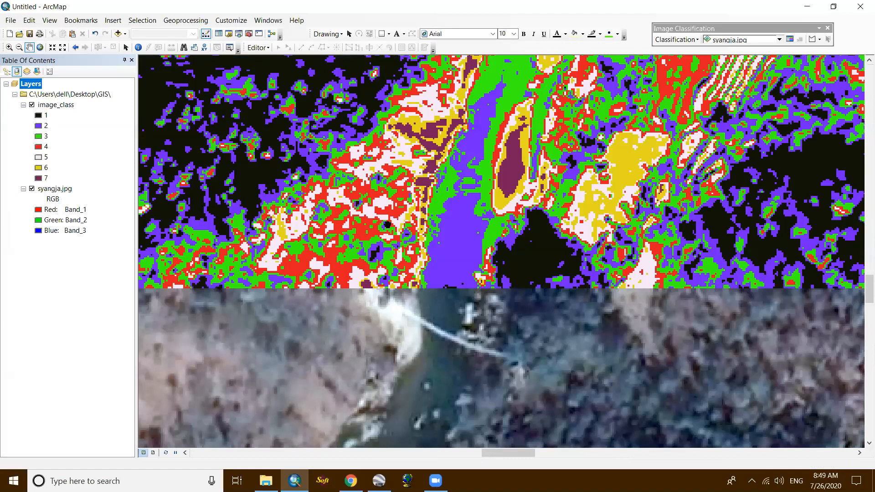
scroll(402, 182, "down", 3)
scroll(401, 182, "up", 2)
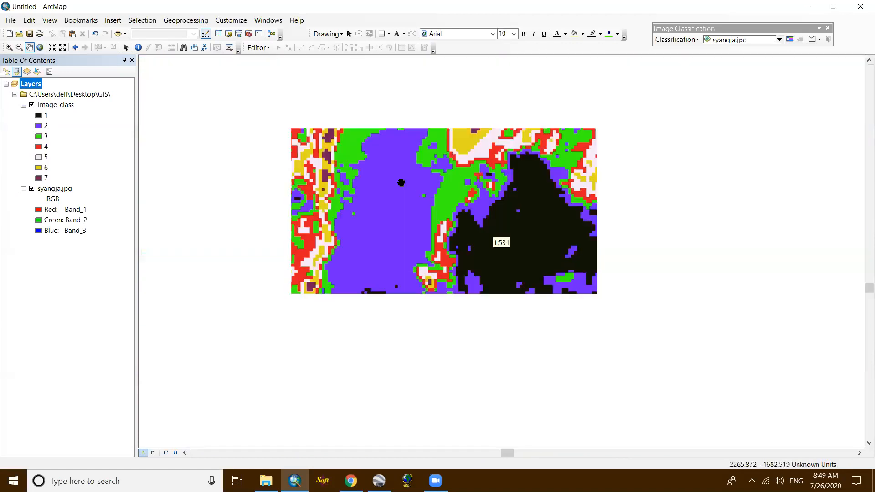
scroll(401, 182, "down", 2)
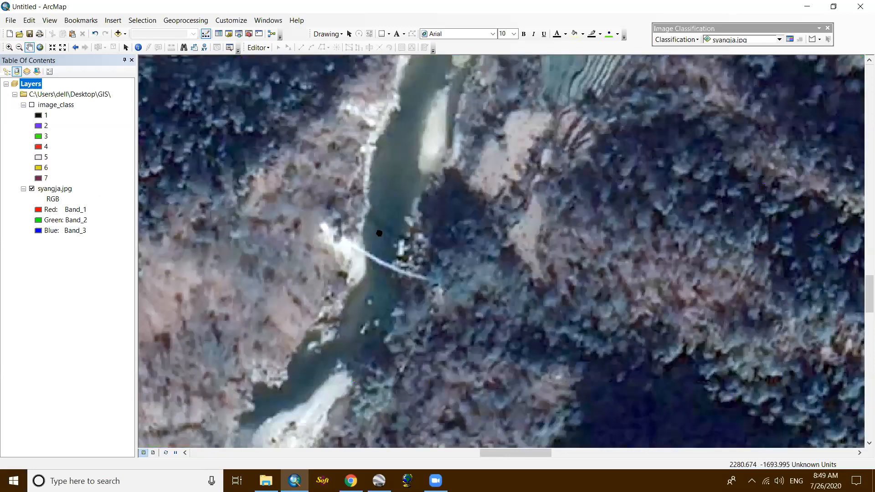
scroll(384, 203, "up", 3)
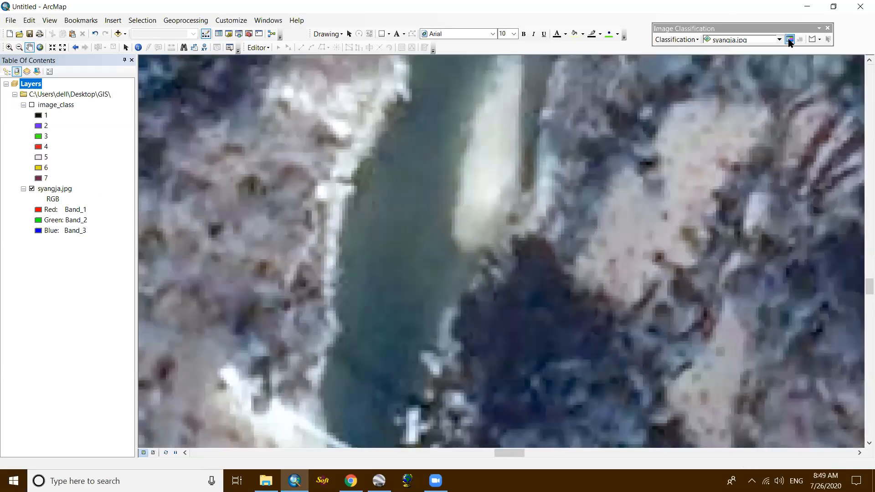
- Draw a seven-sided training sample polygon over the river water beside the sandbar, north of the footbridge
left_click(811, 40)
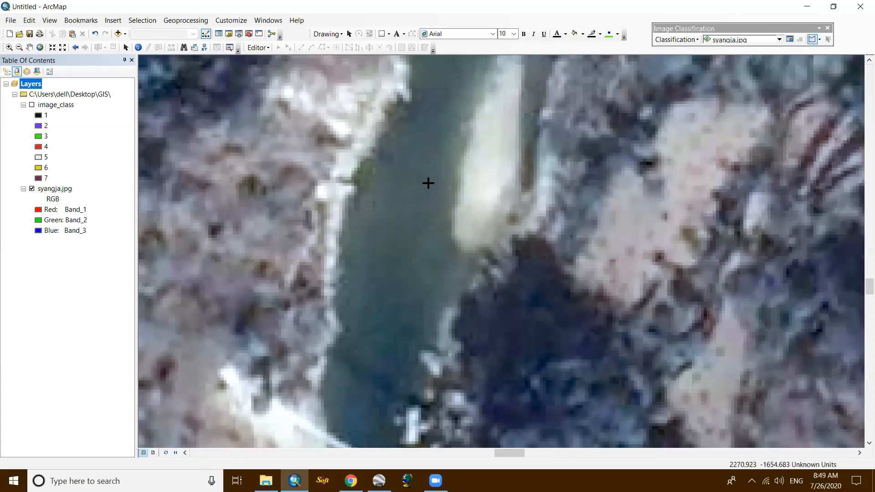
scroll(428, 182, "up", 2)
left_click(395, 131)
left_click(439, 187)
left_click(442, 340)
double_click(383, 446)
left_click(352, 433)
left_click(308, 392)
left_click(320, 269)
double_click(351, 166)
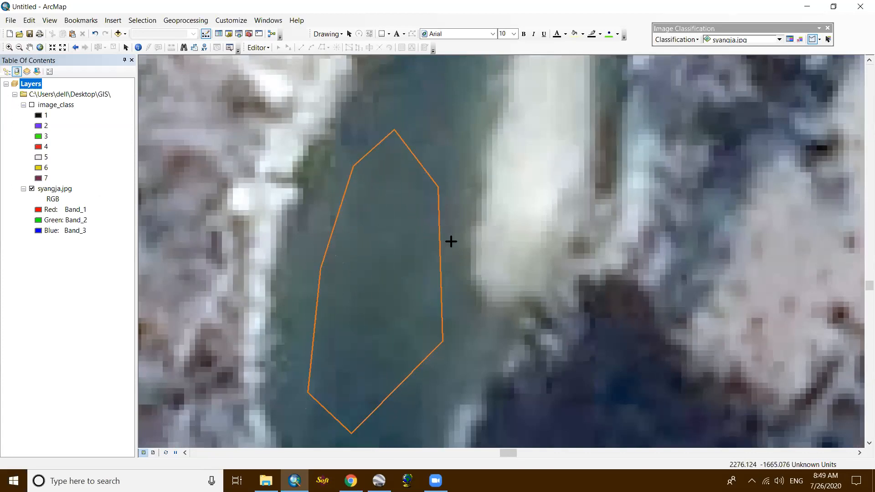
- Draw a narrow training sample polygon over the river water beside the white sandbar, downstream of the first sample
scroll(457, 237, "down", 3)
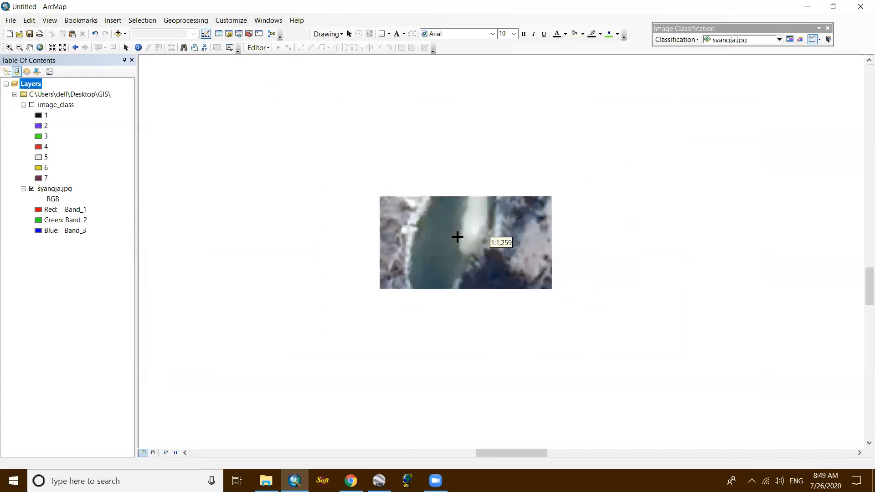
scroll(458, 236, "down", 2)
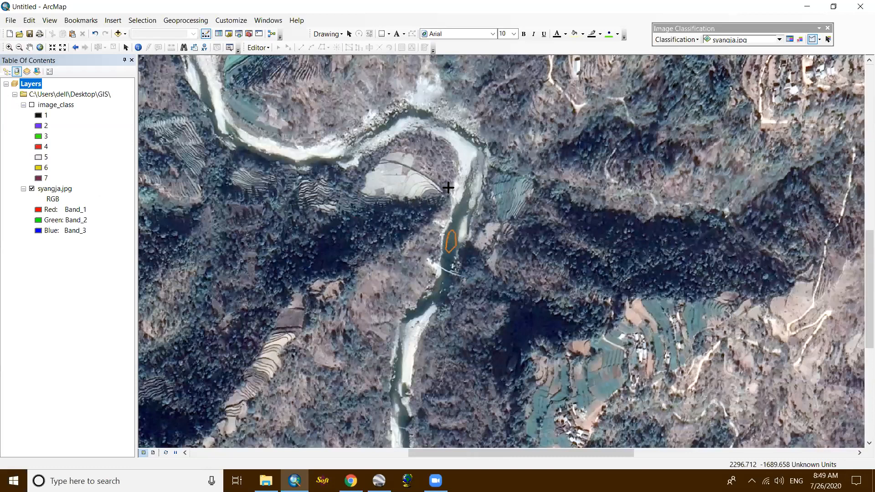
scroll(448, 186, "up", 3)
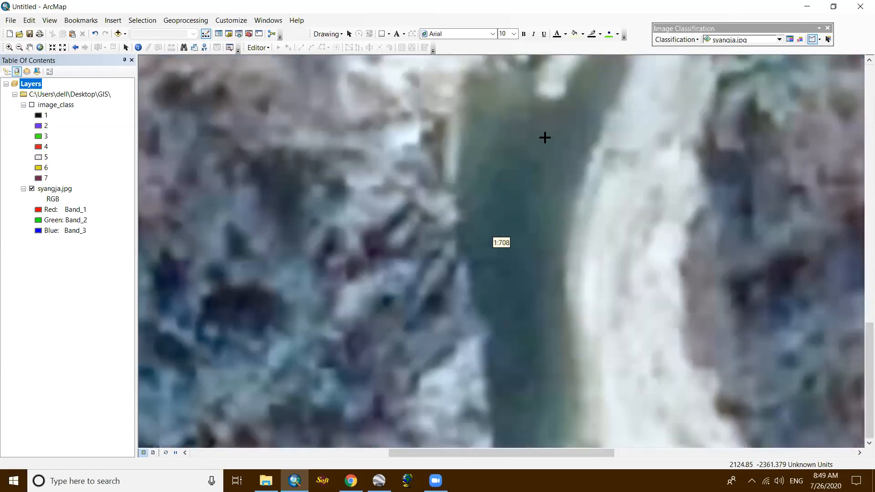
left_click(545, 138)
left_click(578, 150)
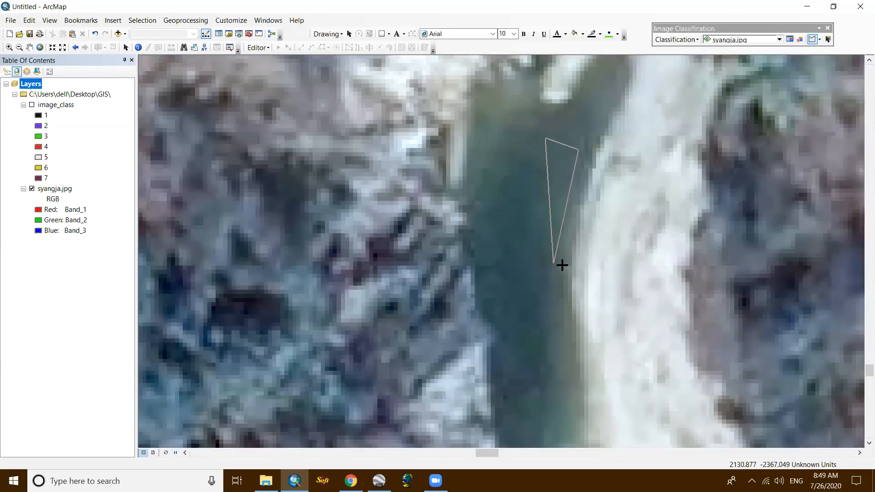
left_click(546, 364)
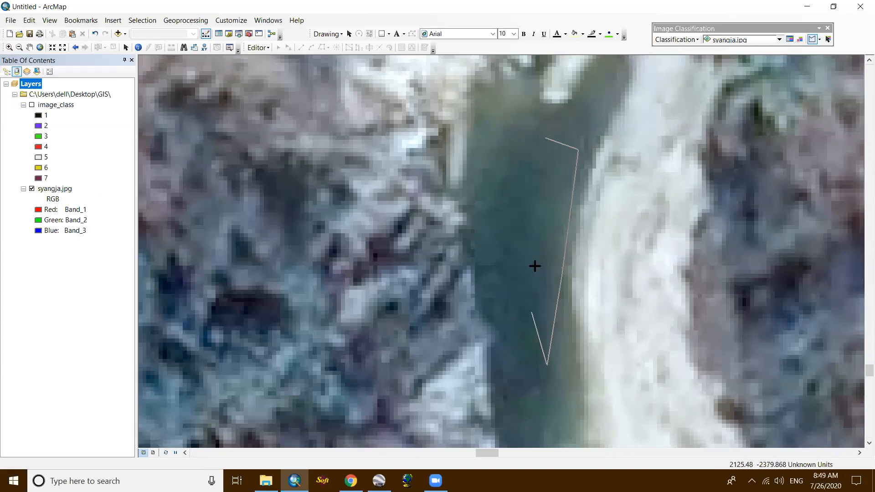
double_click(532, 206)
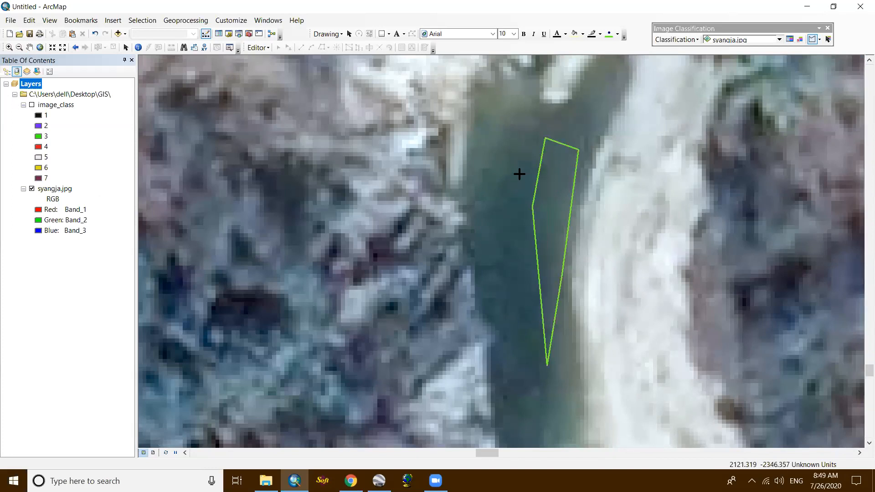
- Draw a small elongated six-sided training sample over the dark green water above the wide sandbar, near the image's southern edge
scroll(519, 174, "up", 5)
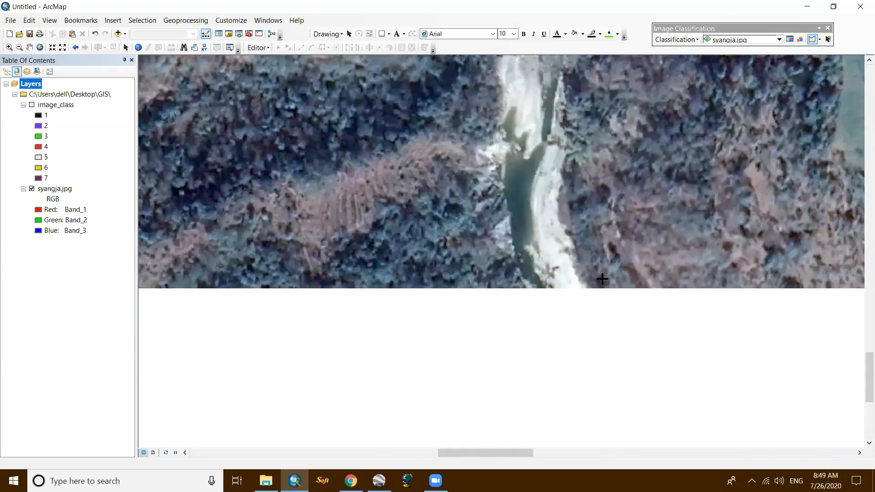
scroll(437, 113, "up", 2)
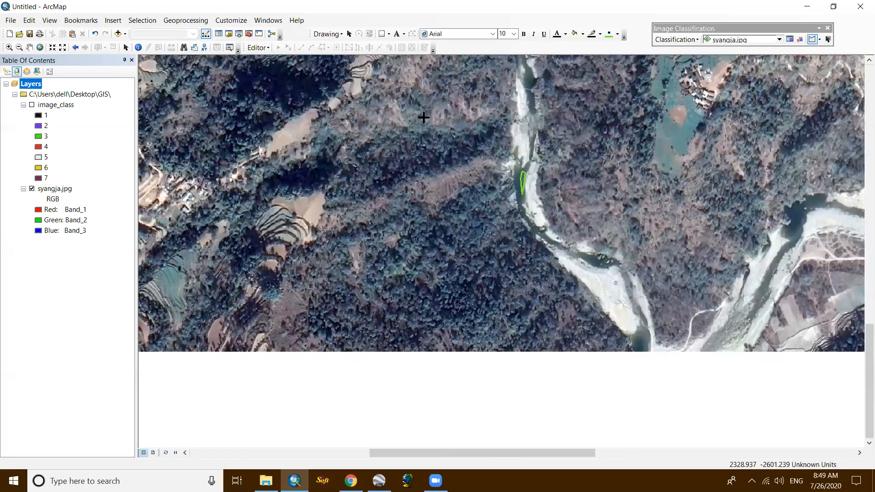
scroll(406, 111, "down", 5)
left_click(446, 131)
left_click(441, 144)
left_click(415, 124)
left_click(362, 101)
left_click(370, 88)
double_click(397, 98)
- Draw a curved training sample polygon over the deep blue water at the eastern river bend, beside the wide sandbank
scroll(383, 159, "up", 3)
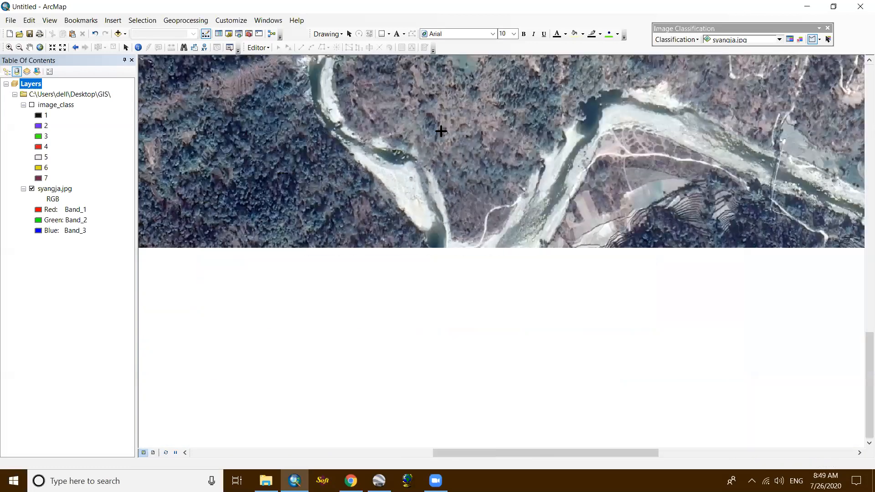
left_click_drag(539, 141, 394, 287)
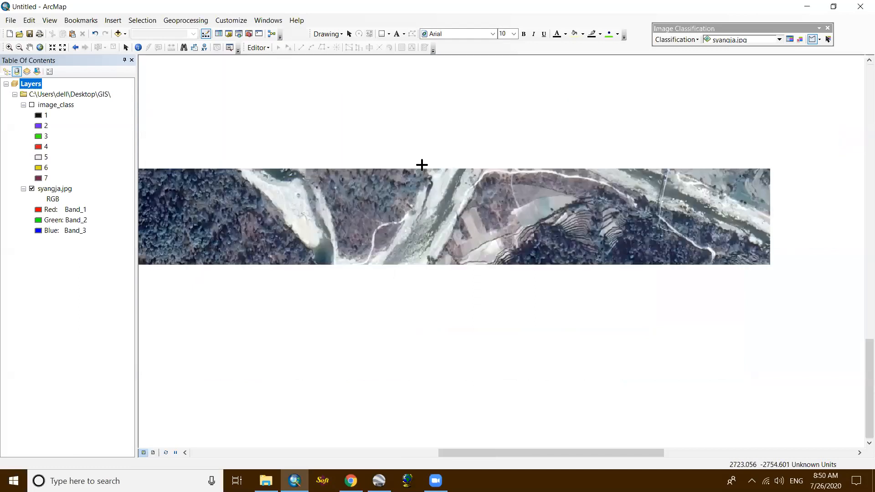
scroll(402, 162, "up", 2)
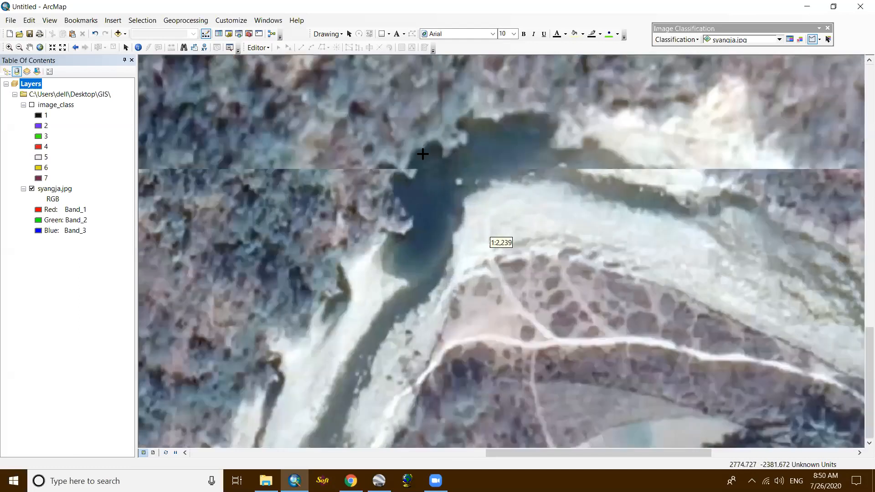
left_click(456, 211)
left_click(448, 282)
left_click(404, 361)
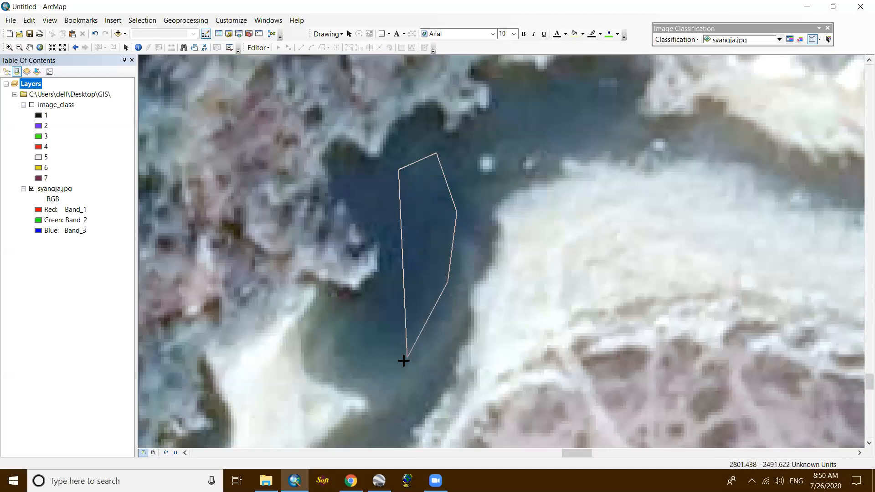
left_click(349, 356)
left_click(397, 320)
left_click(428, 257)
double_click(389, 185)
- Draw a small five-sided training sample in the narrow river channel beside the curved sandbar, southwest of the bright green field
scroll(441, 302, "down", 2)
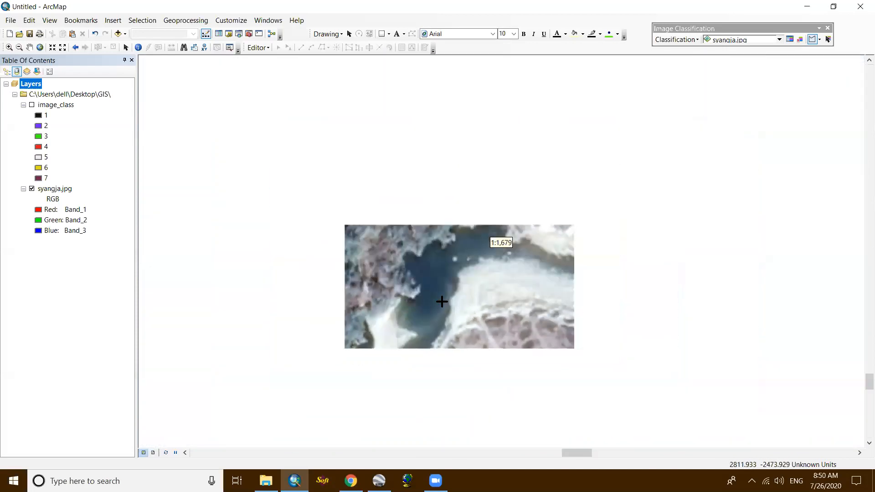
scroll(378, 235, "down", 2)
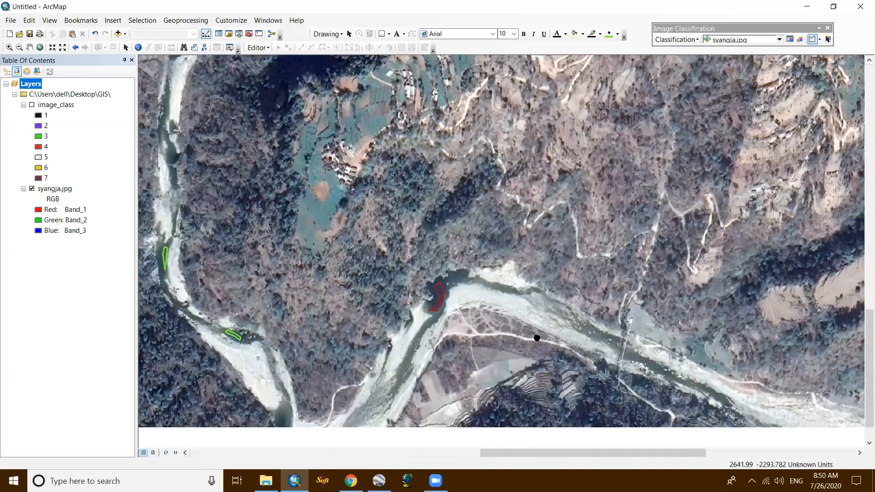
left_click_drag(407, 276, 405, 301)
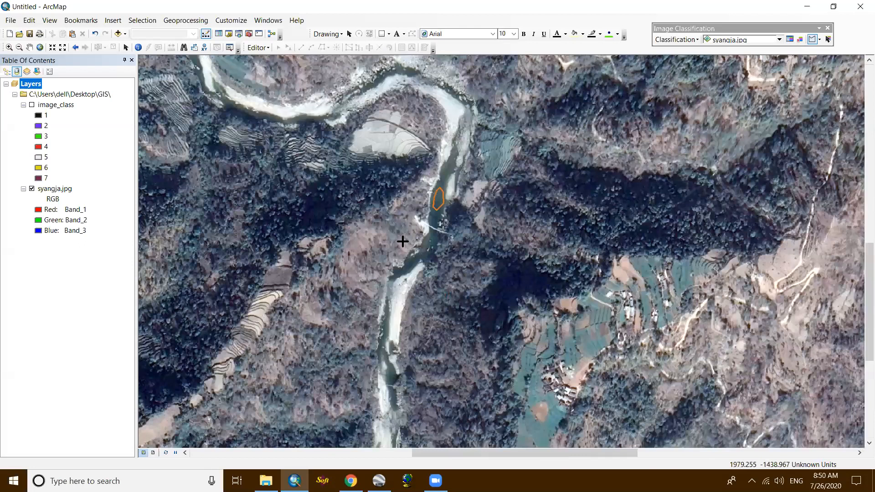
scroll(420, 169, "up", 2)
scroll(455, 186, "up", 1)
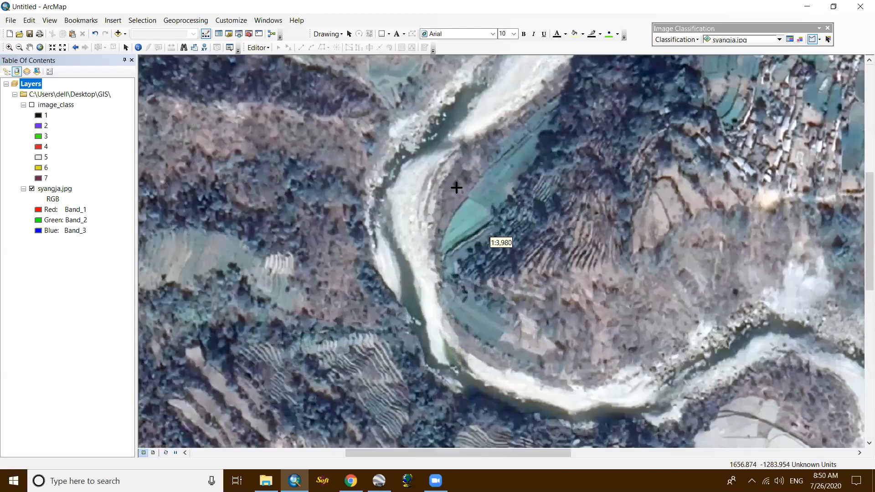
scroll(399, 317, "up", 6)
left_click(438, 161)
left_click(460, 192)
left_click(492, 268)
left_click(462, 268)
double_click(437, 215)
- Draw a slanted training sample polygon over the water channel southwest of the northern footbridge
scroll(477, 265, "down", 5)
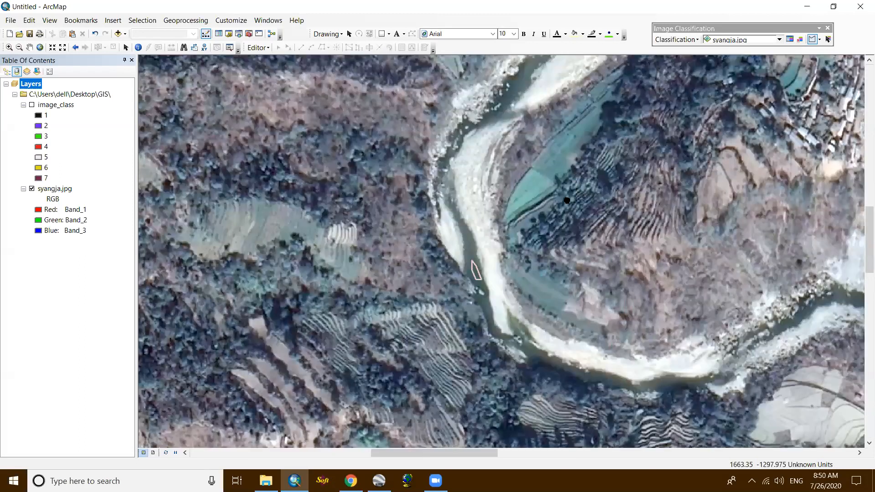
scroll(438, 359, "up", 4)
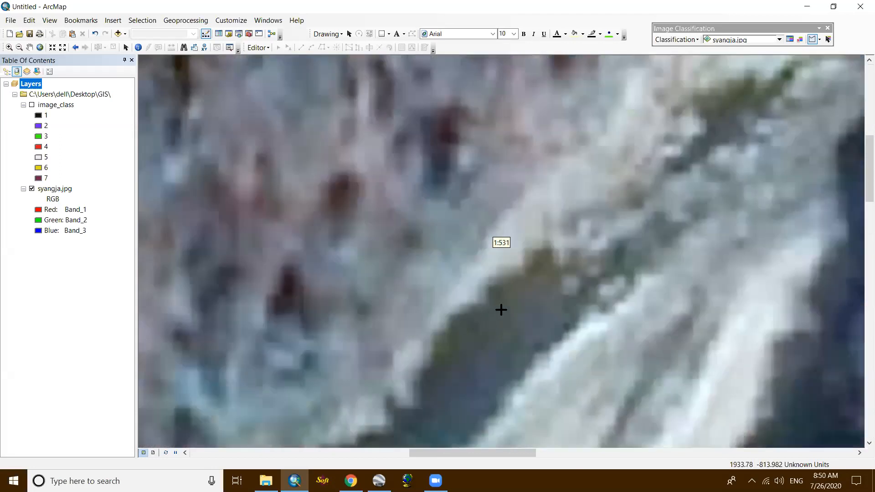
left_click(524, 302)
left_click(534, 327)
double_click(496, 370)
left_click(462, 414)
left_click(439, 397)
double_click(479, 343)
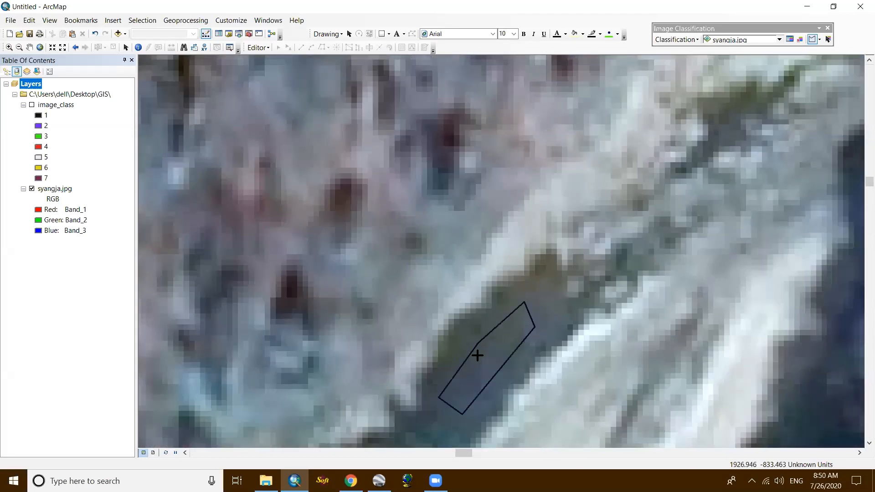
- Draw a small five-sided training sample over the water pool between the white boulders in the northern riverbed
scroll(458, 395, "down", 5)
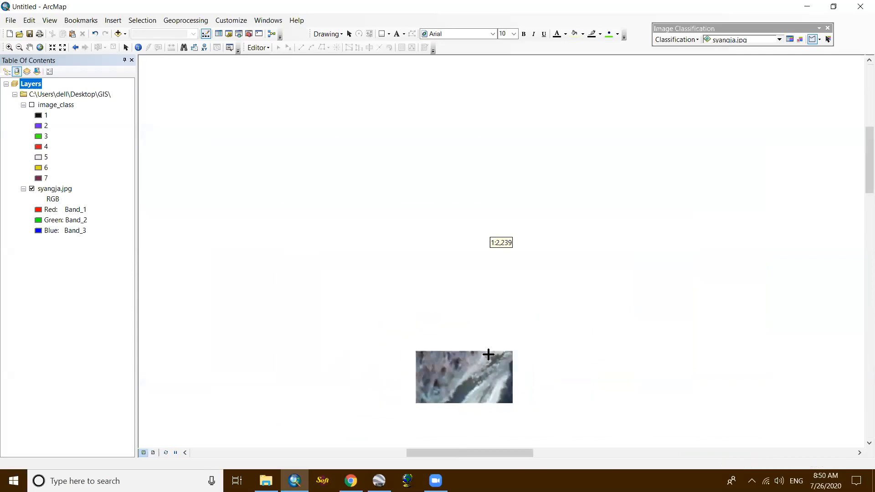
scroll(509, 292, "up", 6)
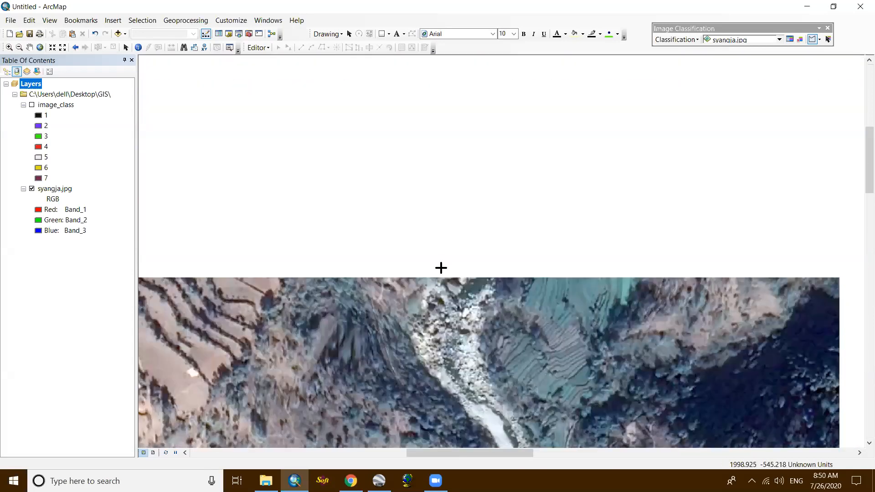
scroll(500, 372, "up", 2)
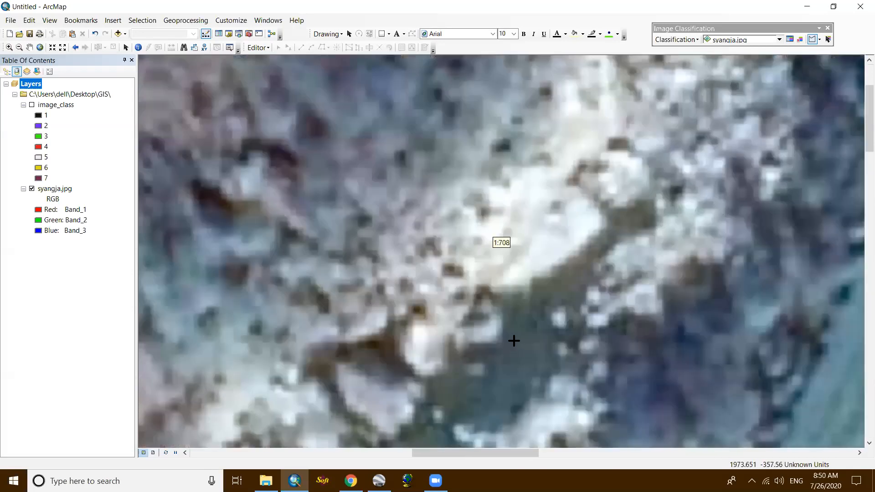
left_click(518, 339)
left_click(532, 355)
left_click(504, 403)
left_click(498, 375)
double_click(506, 353)
- Draw a four-sided training sample over the river water beside the white sandbar at the image's northern edge
scroll(506, 404, "down", 2)
scroll(509, 403, "down", 3)
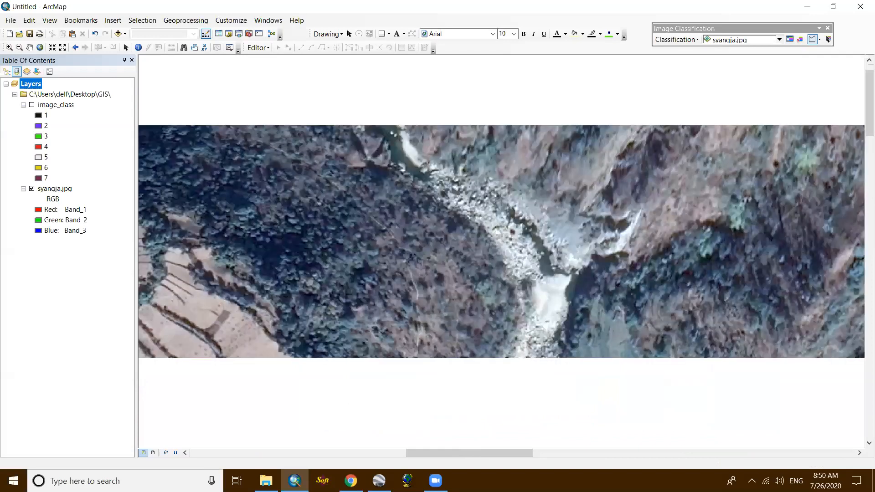
middle_click(505, 337)
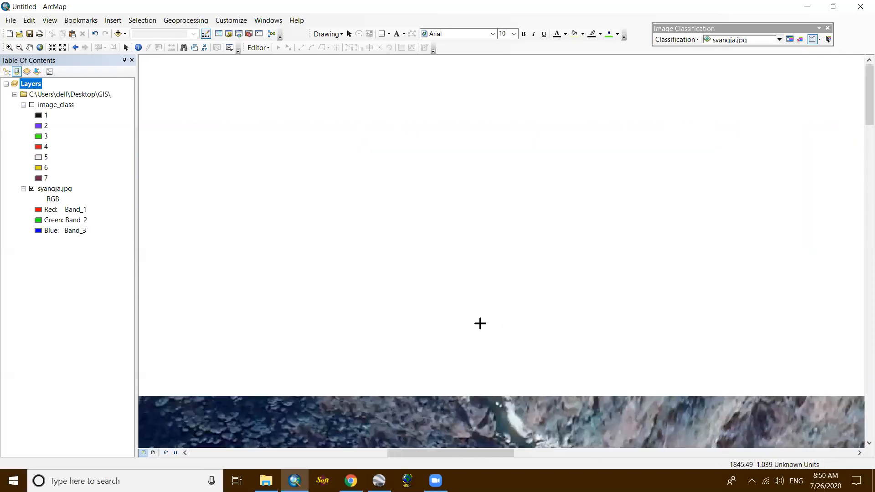
middle_click(480, 323)
scroll(481, 324, "up", 4)
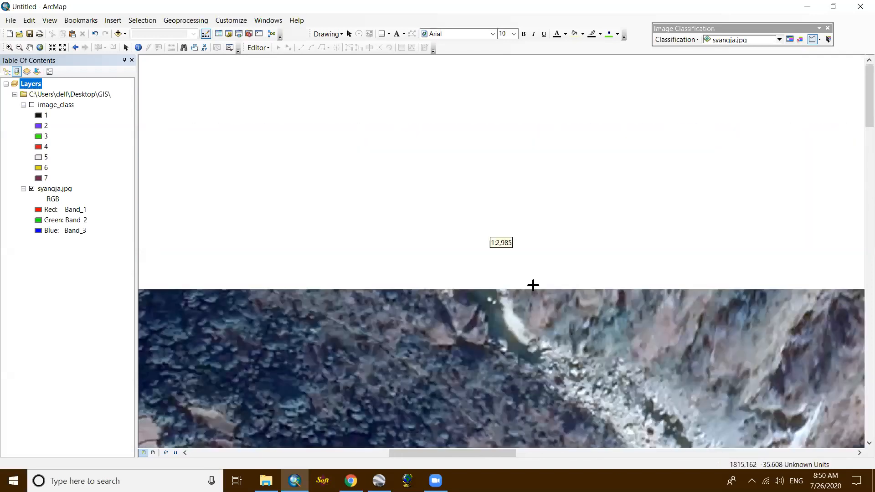
left_click(565, 314)
left_click(573, 357)
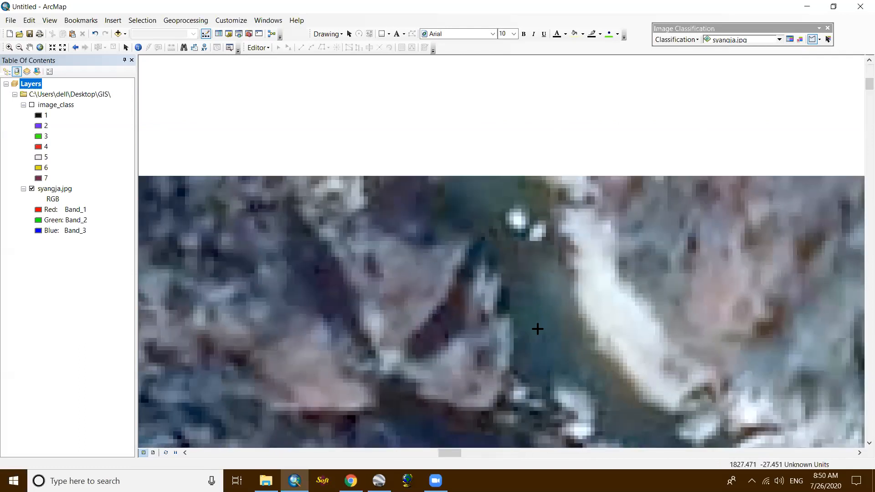
double_click(538, 329)
- Merge all eight water samples, Class 1 through Class 8, into one class in the Training Sample Manager
left_click(789, 39)
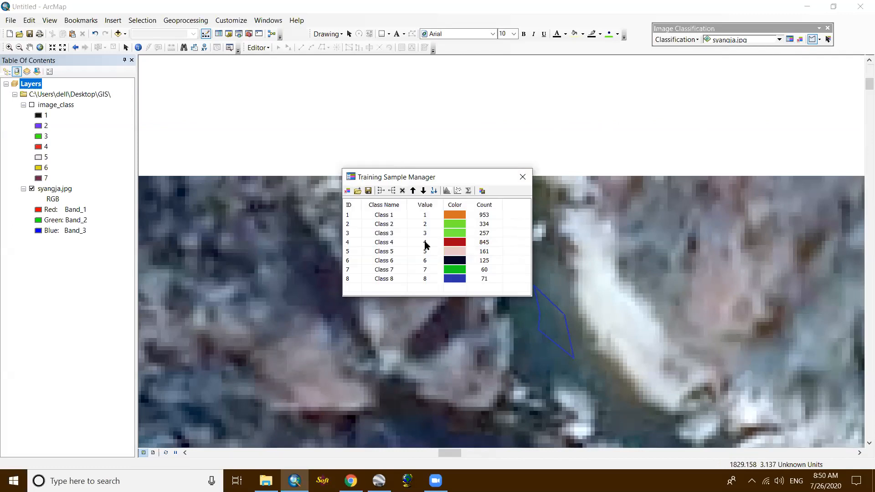
left_click(351, 214)
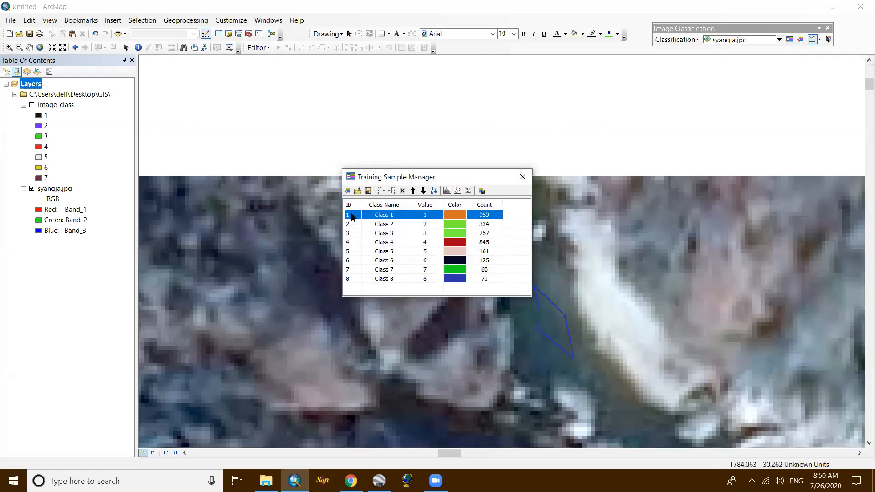
left_click(351, 279, "shift")
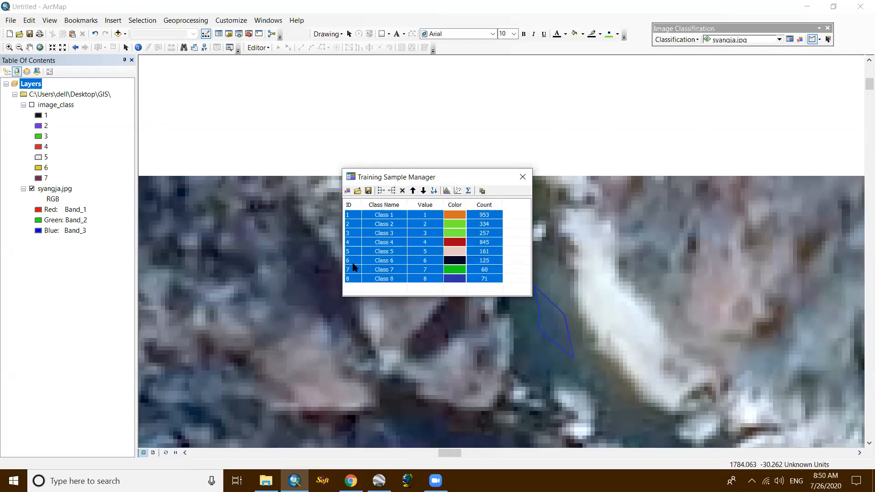
left_click(381, 191)
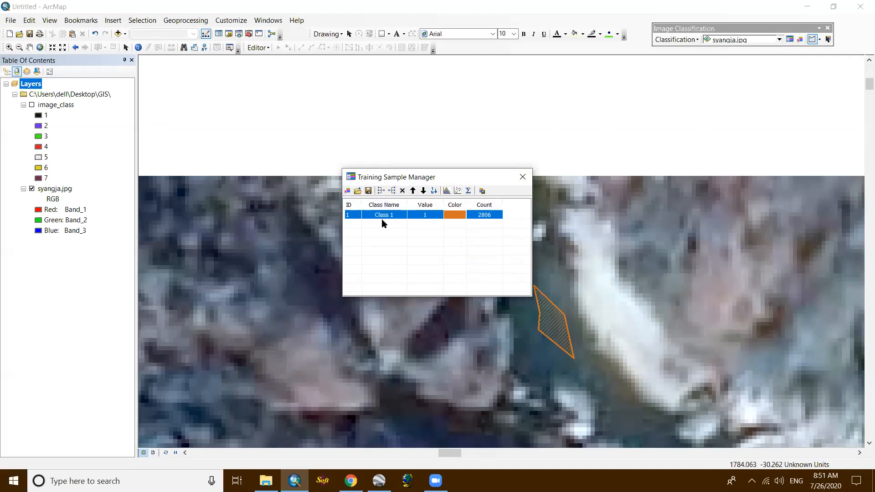
- Rename the merged class as River, set its color to Dark Navy, and close the Training Sample Manager
double_click(394, 217)
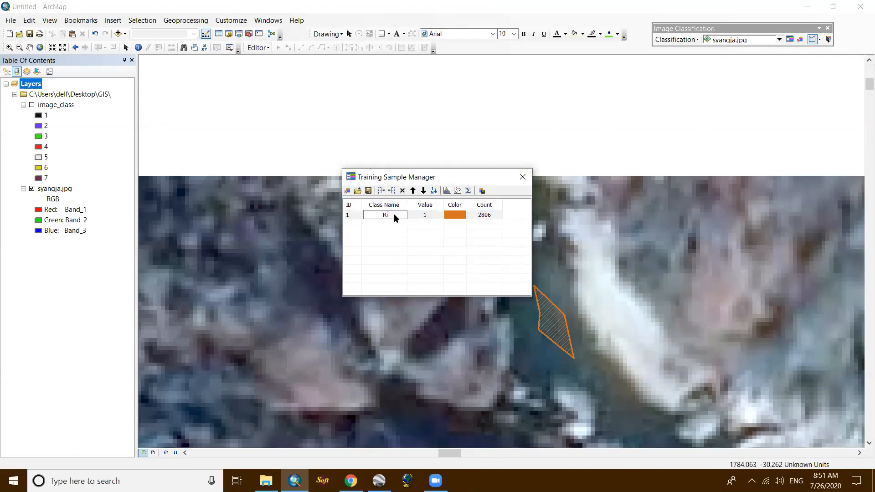
type("River")
left_click(452, 219)
left_click(453, 219)
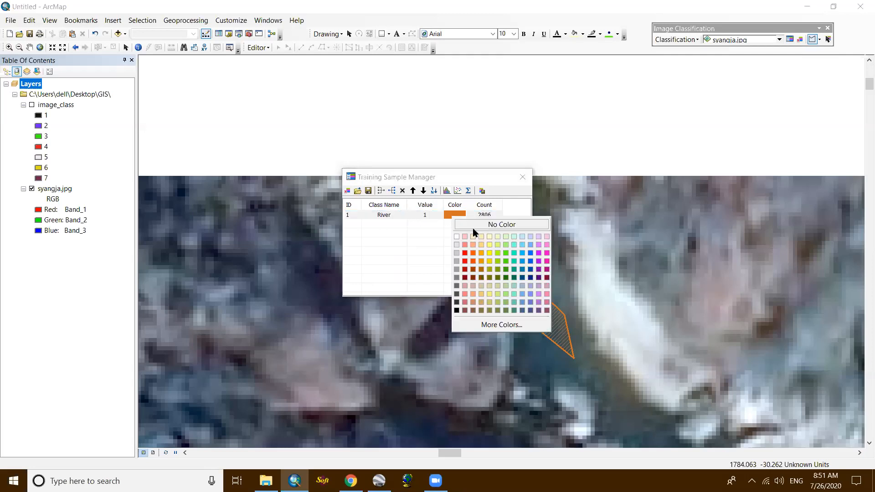
left_click(530, 277)
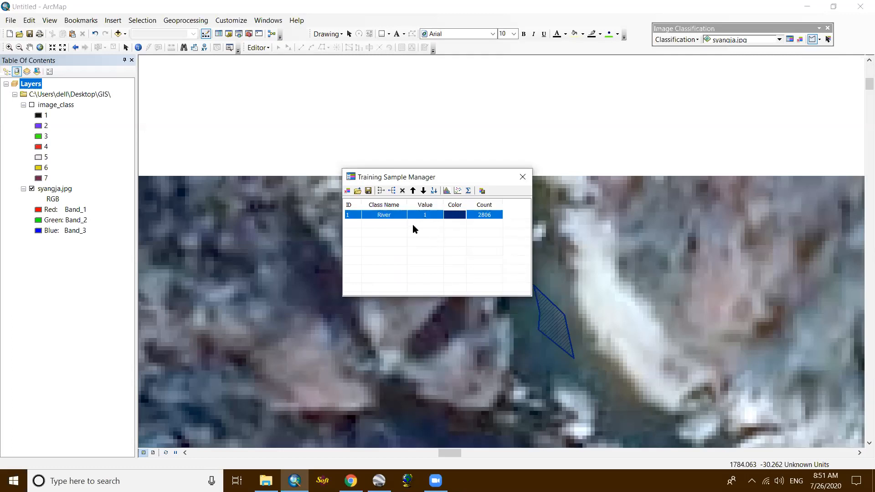
left_click(520, 178)
scroll(601, 306, "up", 5)
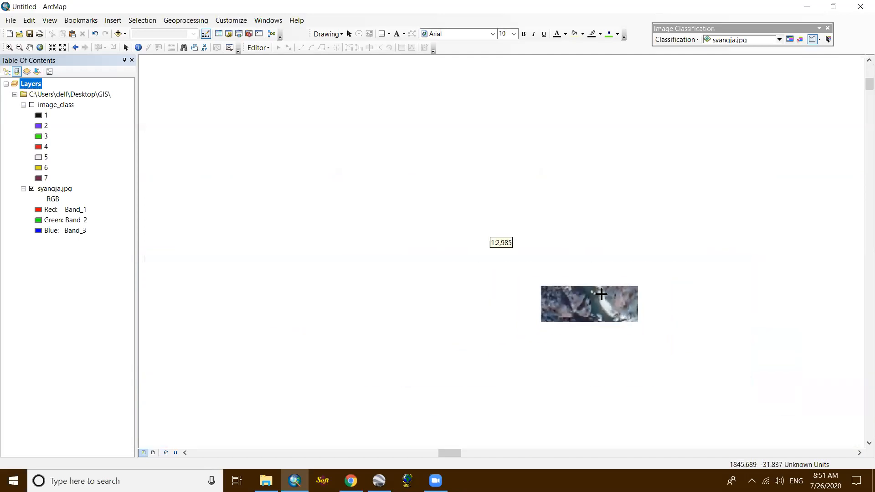
scroll(532, 245, "up", 3)
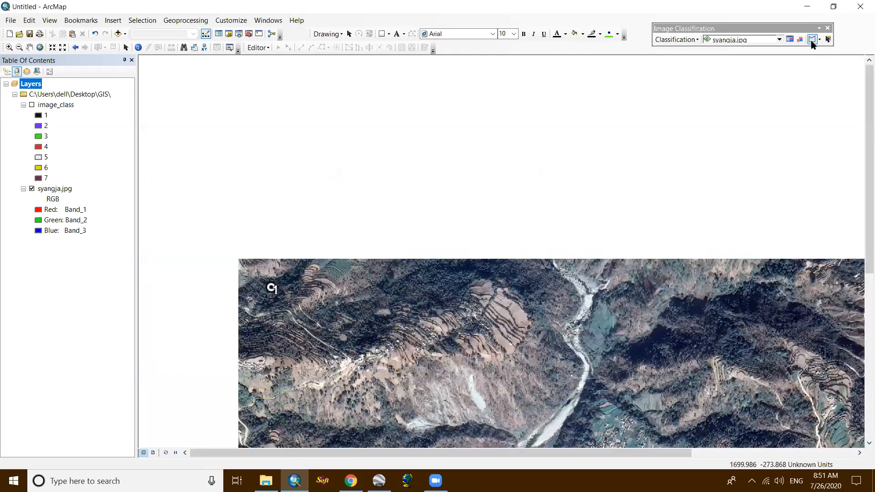
- Draw a small four-sided training sample over the dark forest between the northern terraced fields and the image's northern edge
left_click_drag(680, 256, 689, 168)
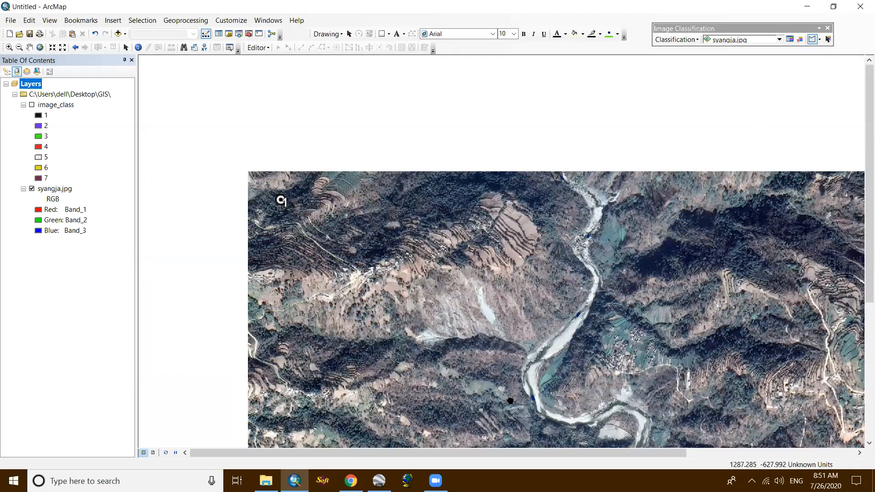
scroll(541, 243, "down", 3)
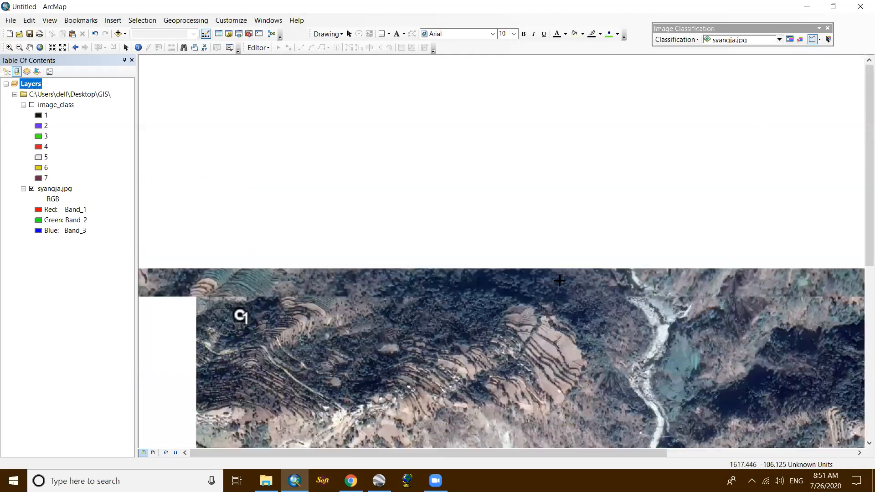
left_click(544, 243)
left_click(559, 250)
left_click(559, 304)
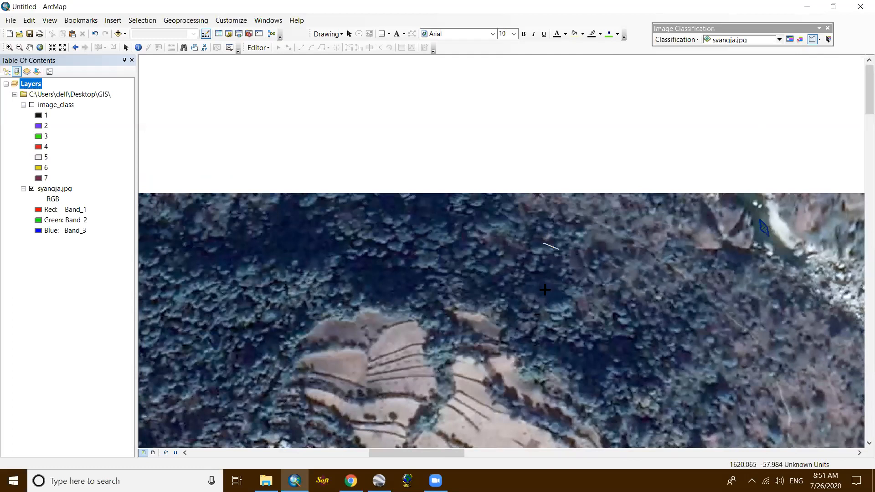
double_click(534, 275)
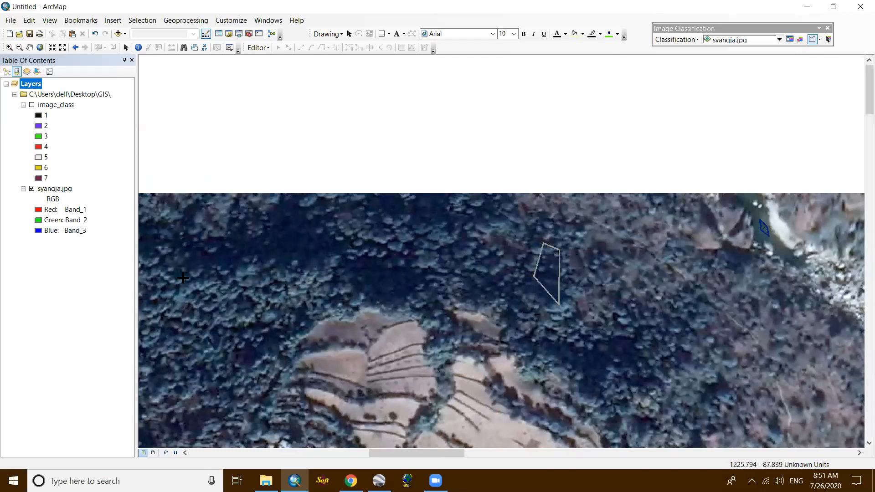
- Draw a six-sided training sample over the forest west of the northern terraced fields
left_click(261, 287)
left_click(222, 331)
double_click(219, 401)
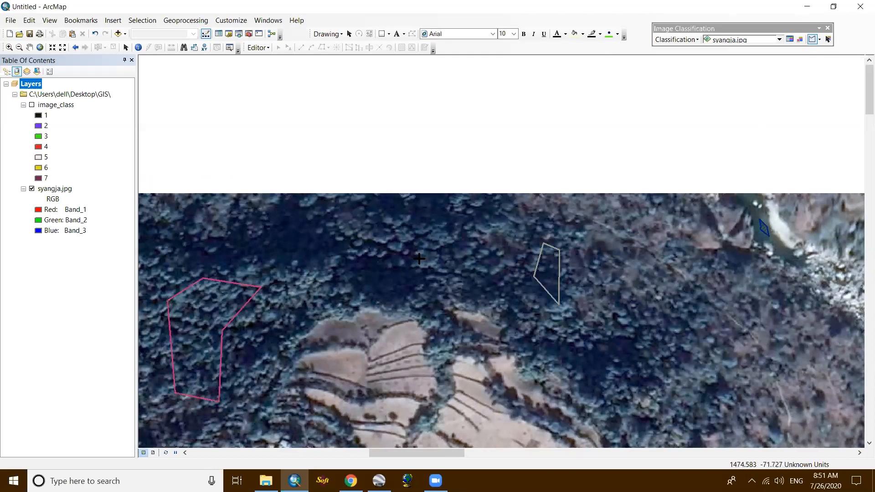
- Draw two small training samples over the dark forest slope east of the northern river stretch
scroll(419, 258, "up", 3)
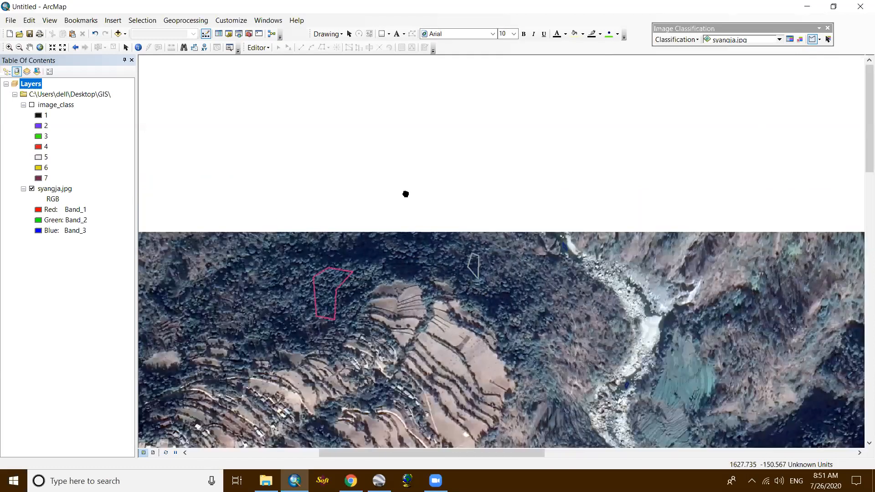
left_click_drag(538, 281, 548, 248)
scroll(593, 233, "up", 2)
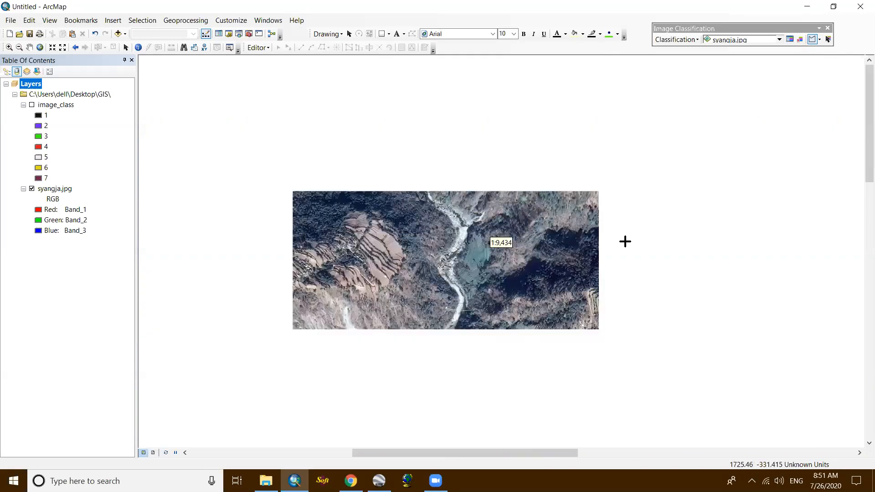
scroll(558, 250, "down", 3)
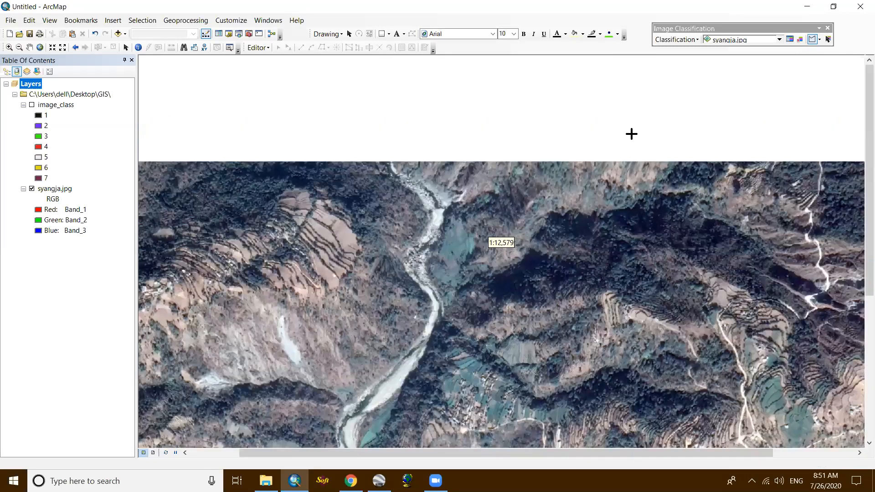
left_click(698, 134)
left_click(625, 149)
double_click(617, 105)
- Draw two small training samples over the forest just east of the white road near the northern edge
scroll(489, 220, "up", 3)
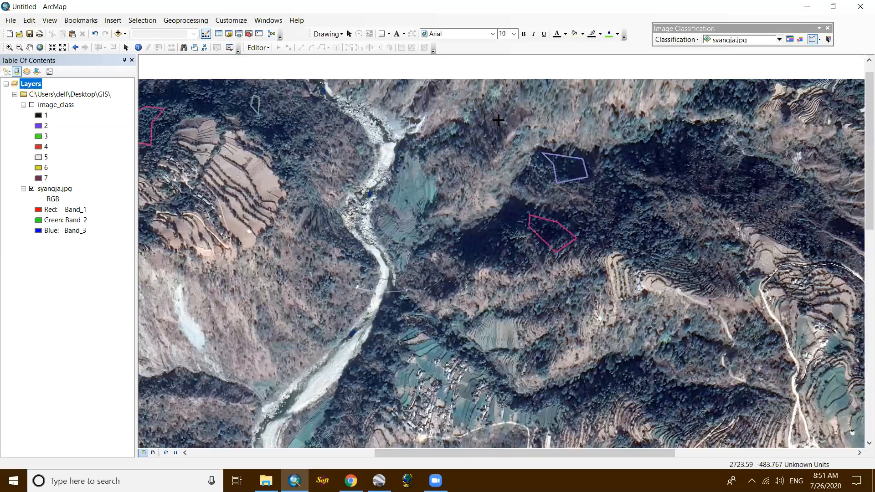
left_click_drag(621, 307, 402, 296)
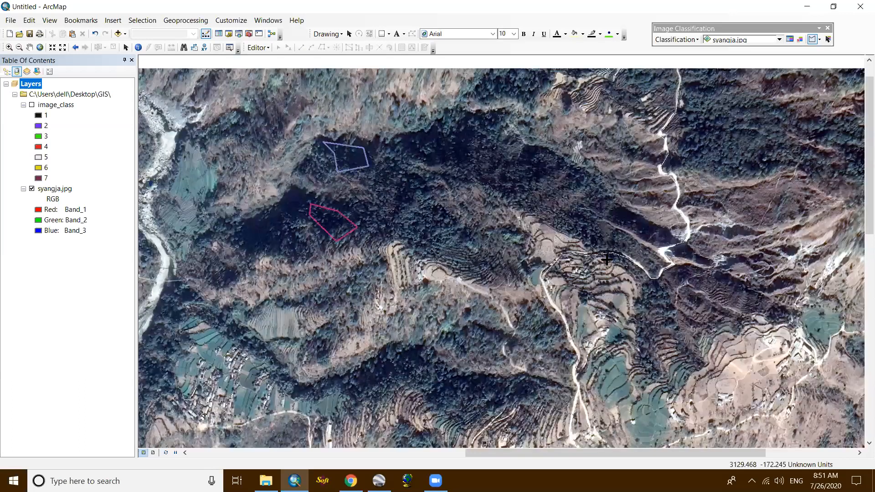
left_click_drag(685, 125, 590, 302)
scroll(595, 226, "down", 1)
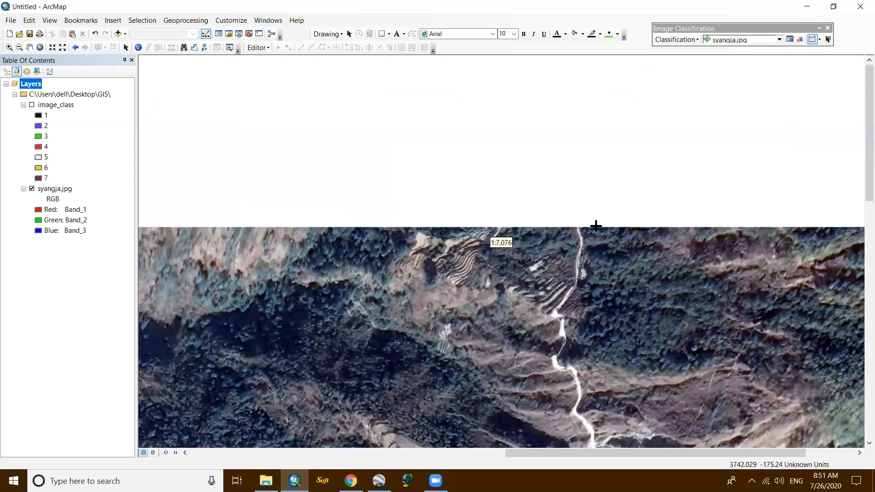
left_click(662, 311)
left_click(637, 329)
left_click(619, 352)
left_click(592, 361)
left_click(599, 338)
double_click(634, 322)
scroll(517, 291, "up", 2)
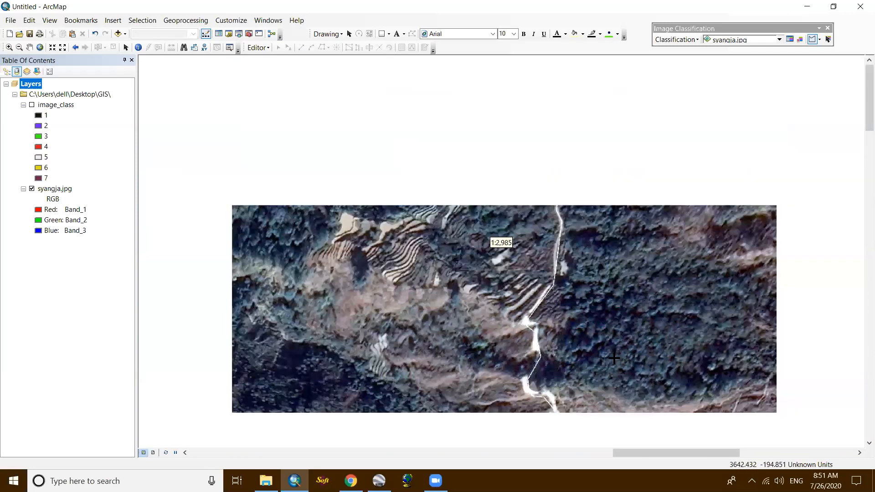
- Draw an elongated training sample over the forested ridge between the riverside village and the road to its east
left_click_drag(667, 235, 654, 224)
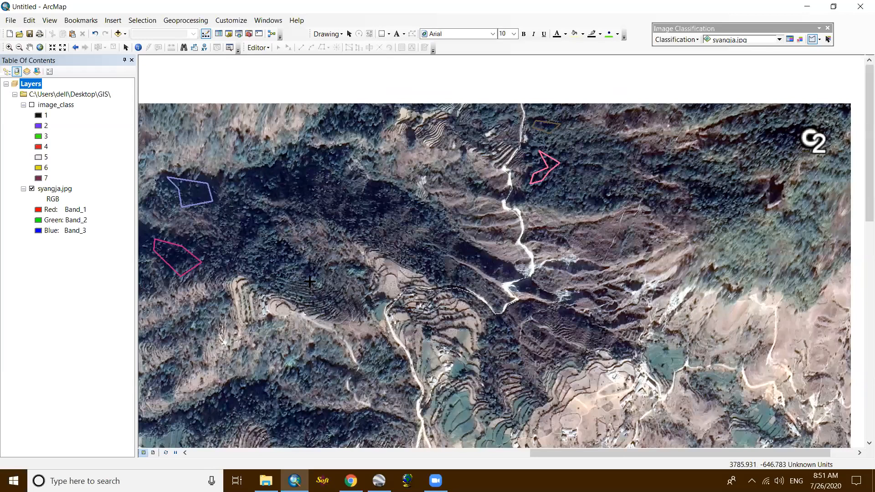
left_click_drag(291, 264, 305, 244)
scroll(569, 312, "down", 3)
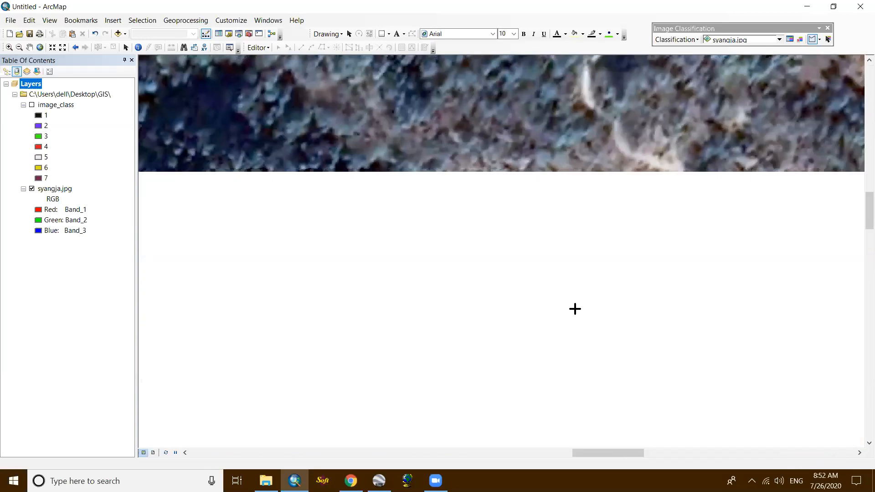
left_click(376, 219)
left_click(479, 220)
left_click(516, 258)
left_click(396, 269)
left_click(277, 295)
double_click(300, 246)
- Draw two training samples over the dark forest patches east of the river, north of the southern village fields
scroll(566, 313, "up", 5)
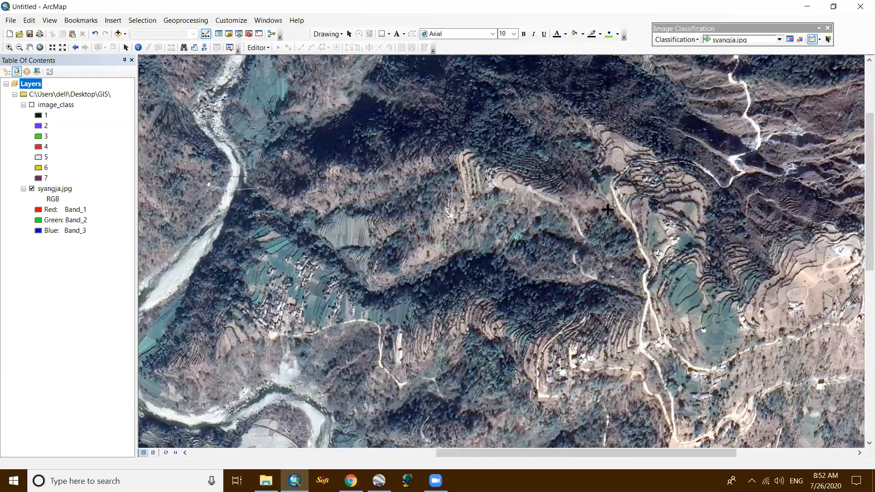
left_click_drag(315, 228, 601, 195)
left_click_drag(479, 413, 557, 309)
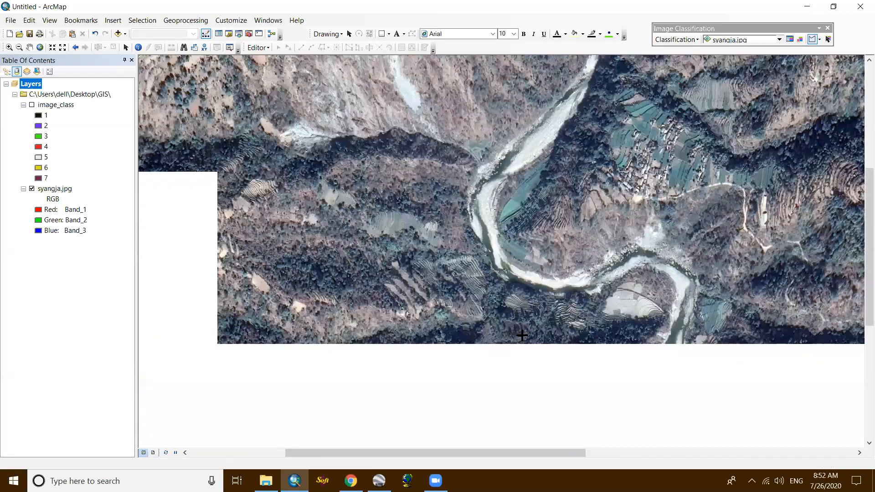
left_click_drag(732, 341, 623, 229)
scroll(649, 307, "up", 4)
left_click(554, 196)
left_click(646, 238)
left_click(630, 277)
left_click(547, 287)
left_click(417, 245)
left_click(479, 174)
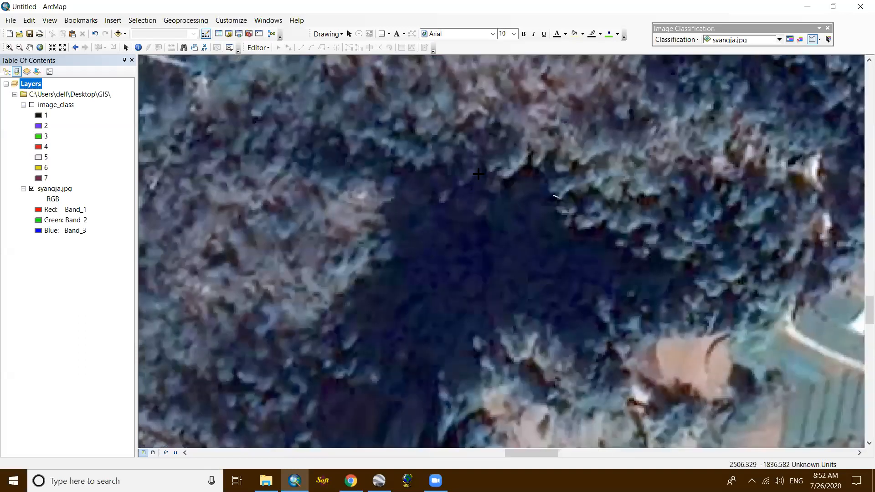
- Draw a five-sided training sample over the dark forest west of the river, below the large pale field
scroll(697, 278, "down", 4)
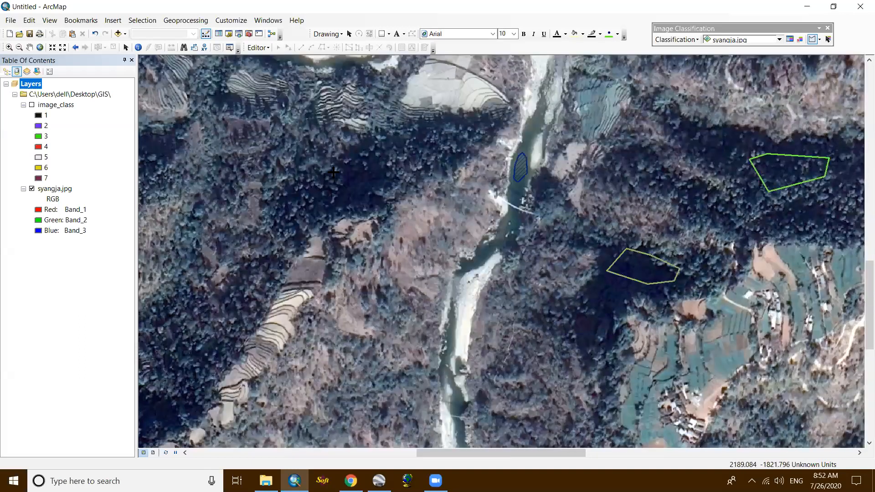
left_click(323, 174)
left_click(379, 156)
left_click(373, 190)
left_click(335, 197)
left_click(302, 189)
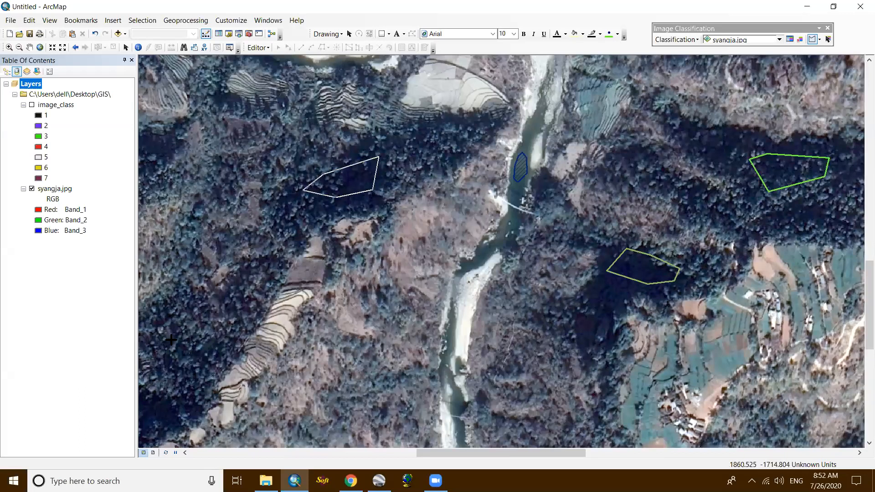
- Draw a four-sided training sample over the forest west of the narrow strip of terraced fields
left_click(188, 337)
left_click(218, 349)
left_click(194, 384)
double_click(175, 352)
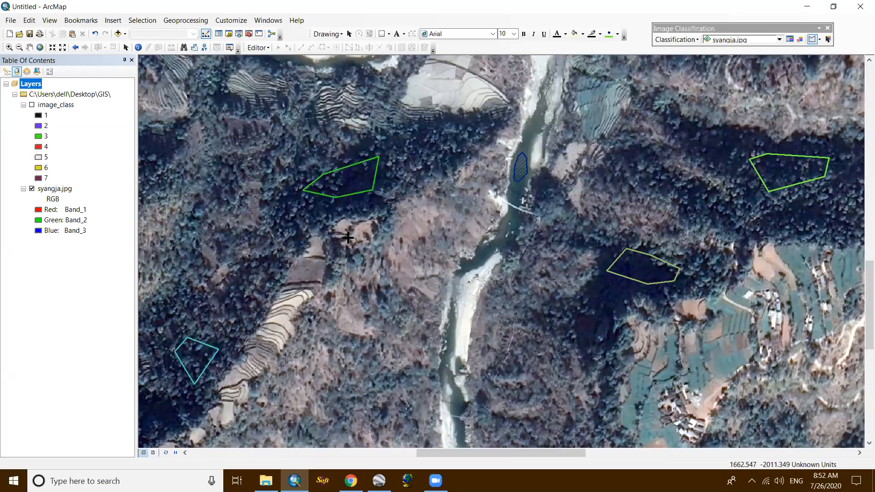
- Draw two four-sided training samples over forest west of the river bend, one south and one west of the striped terraces
left_click_drag(365, 235, 508, 358)
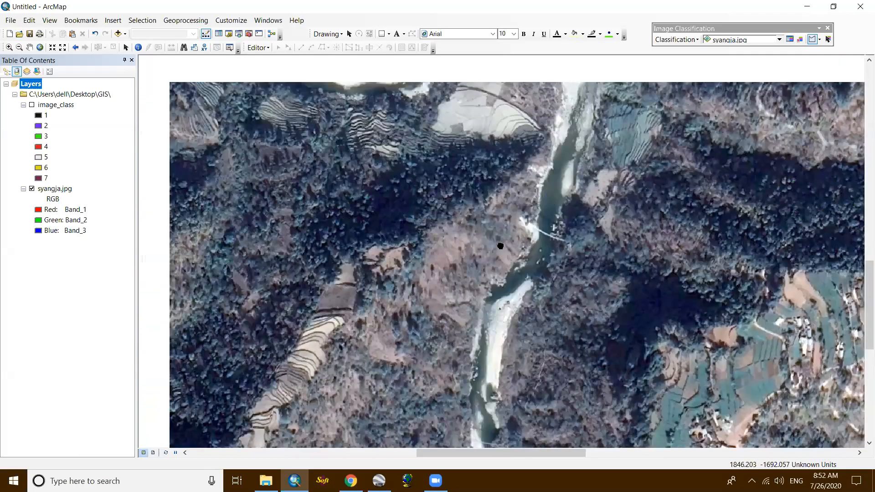
left_click_drag(500, 246, 683, 400)
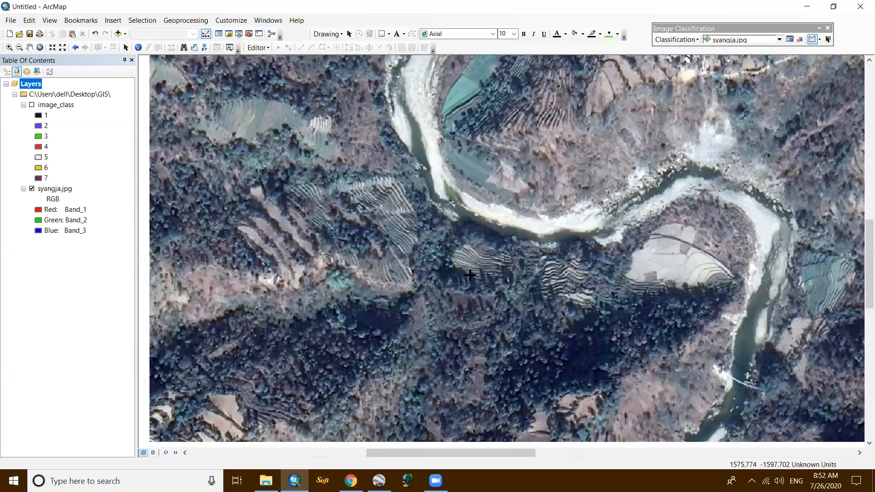
left_click_drag(471, 275, 543, 245)
left_click(241, 146)
left_click(258, 158)
left_click(253, 173)
double_click(212, 136)
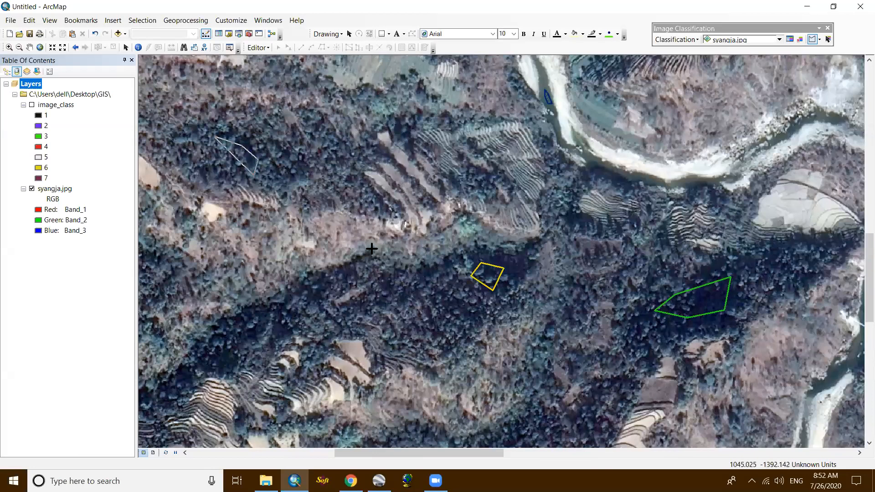
- Merge all forest samples, Class 9 through Class 21, into one class in the Training Sample Manager
scroll(426, 324, "down", 1)
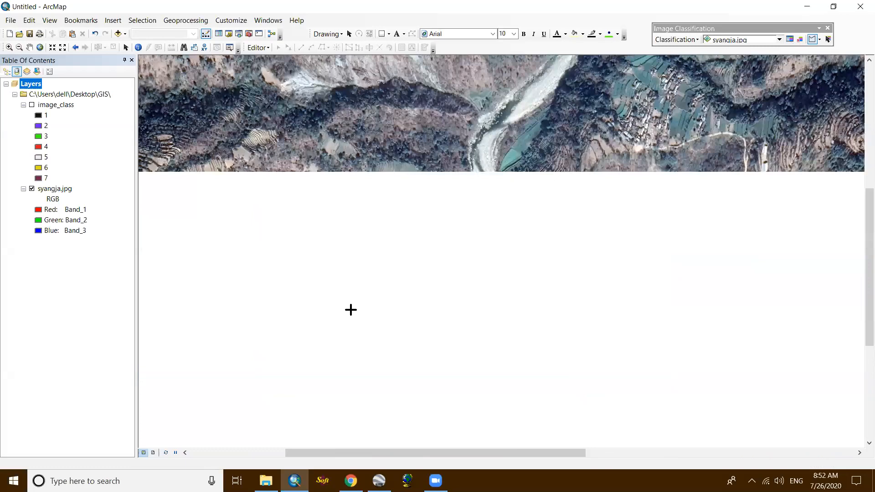
scroll(348, 226, "down", 2)
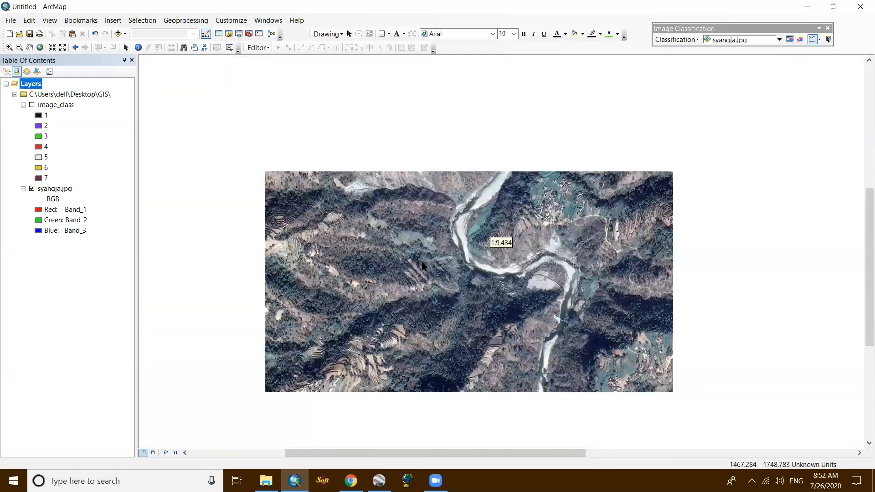
scroll(448, 276, "up", 2)
scroll(432, 282, "down", 2)
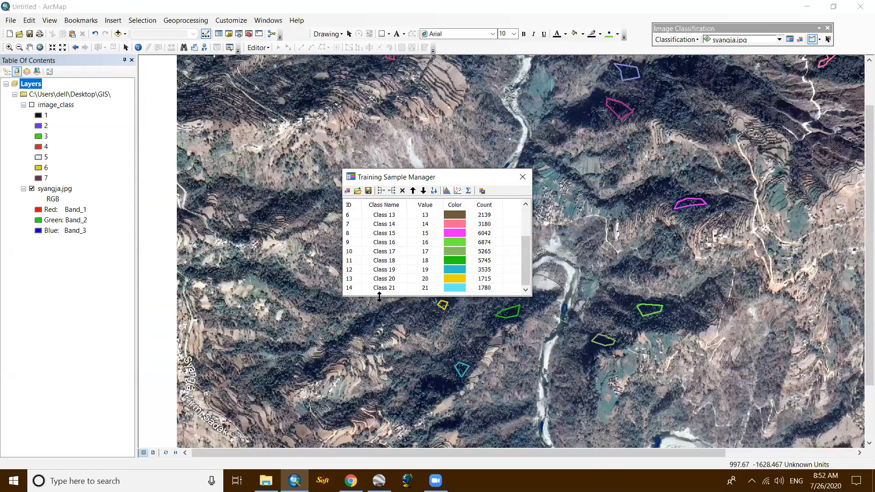
left_click(355, 288, "shift")
left_click(381, 192)
- Rename the merged class as Forest, set its color to dark green, and close the Training Sample Manager
double_click(395, 226)
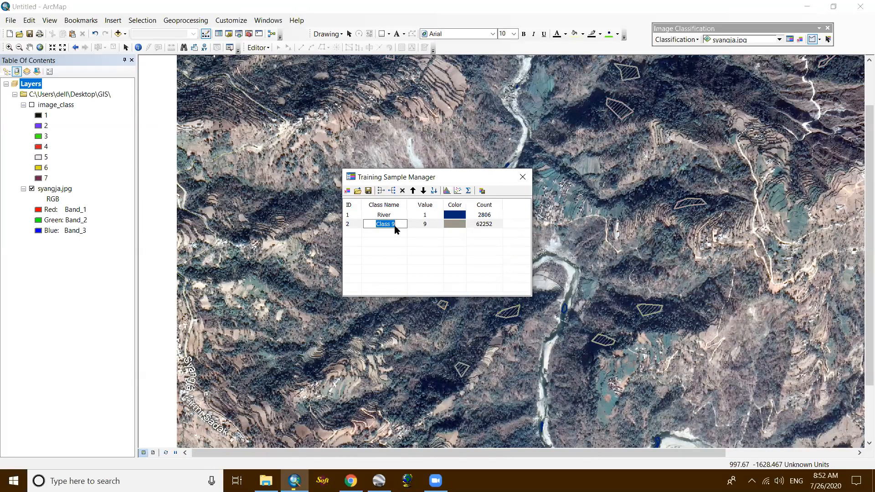
type("Forest")
left_click(465, 229)
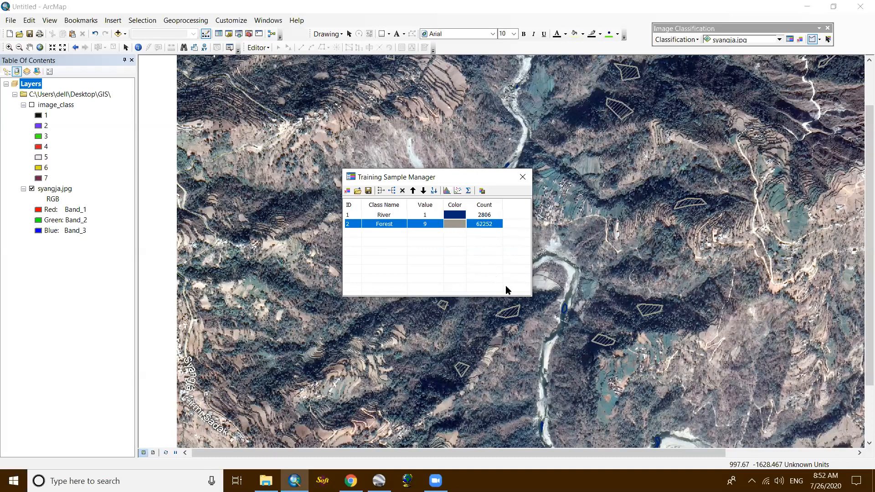
double_click(454, 223)
left_click(477, 314)
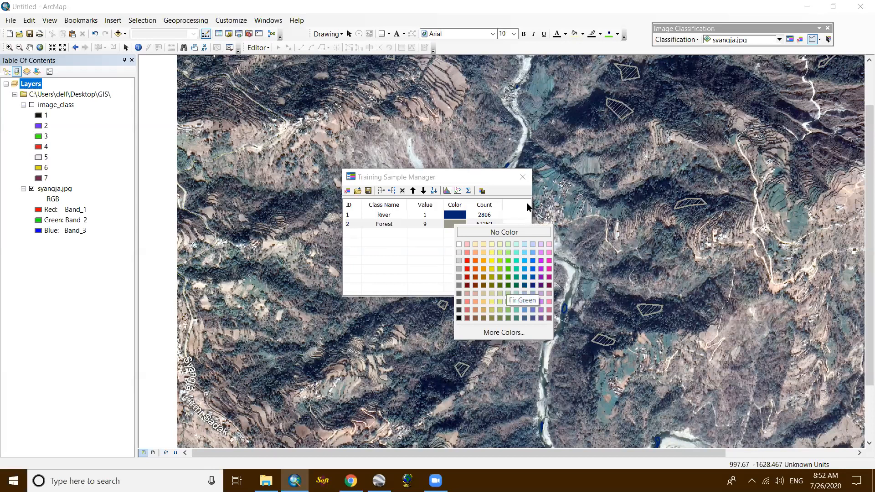
left_click(523, 177)
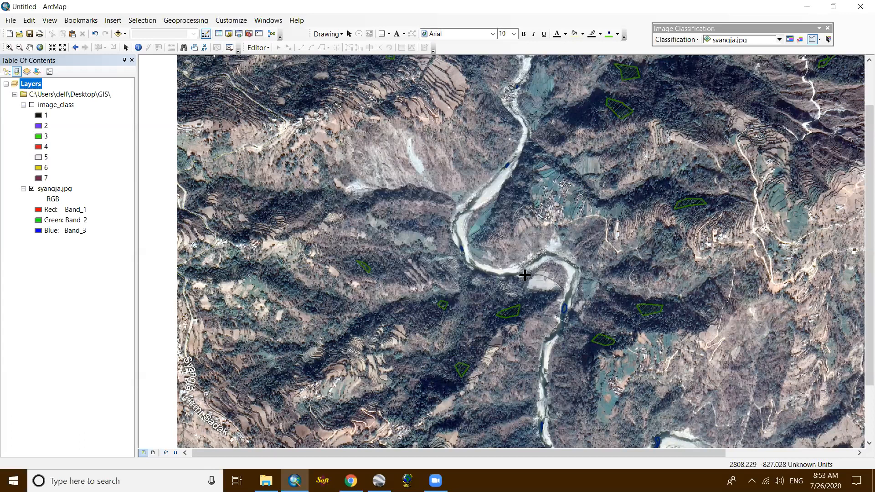
- Examine the northern terraced fields and the whole satellite image for the next land cover to sample
scroll(540, 252, "down", 3)
scroll(578, 286, "up", 3)
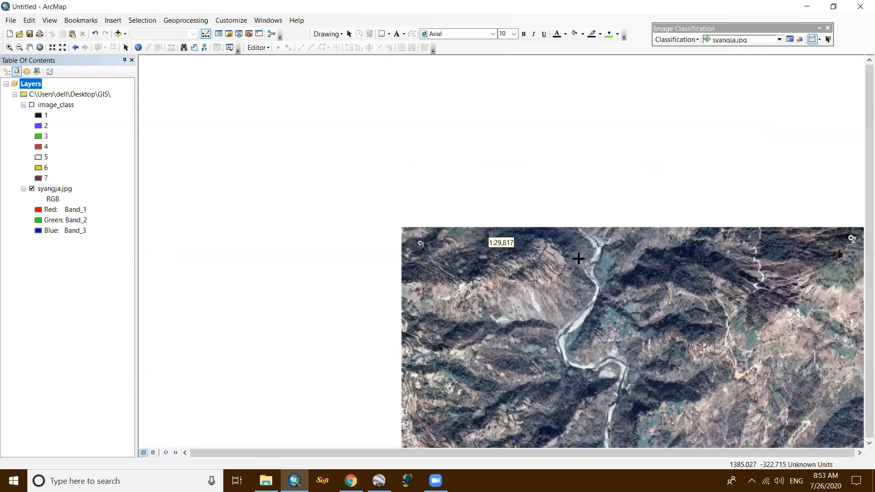
scroll(580, 259, "up", 4)
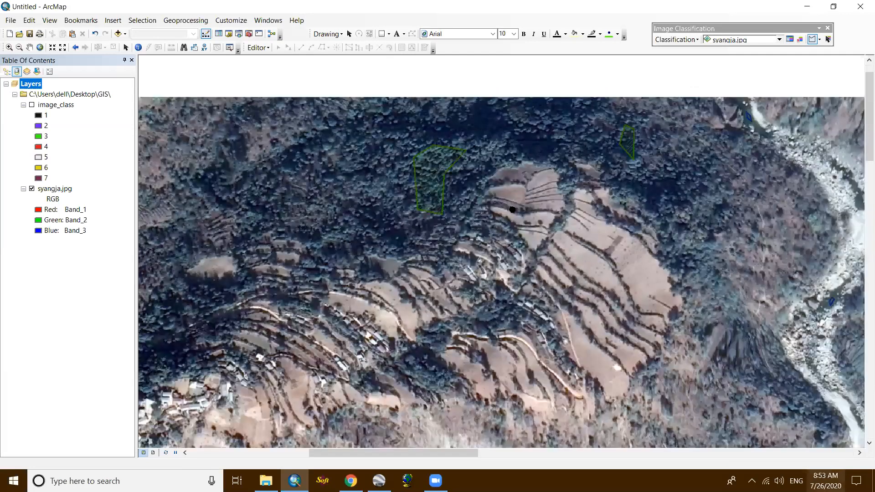
scroll(528, 228, "down", 2)
scroll(514, 194, "up", 2)
scroll(538, 219, "down", 4)
scroll(514, 216, "up", 2)
scroll(437, 210, "down", 3)
scroll(508, 218, "up", 1)
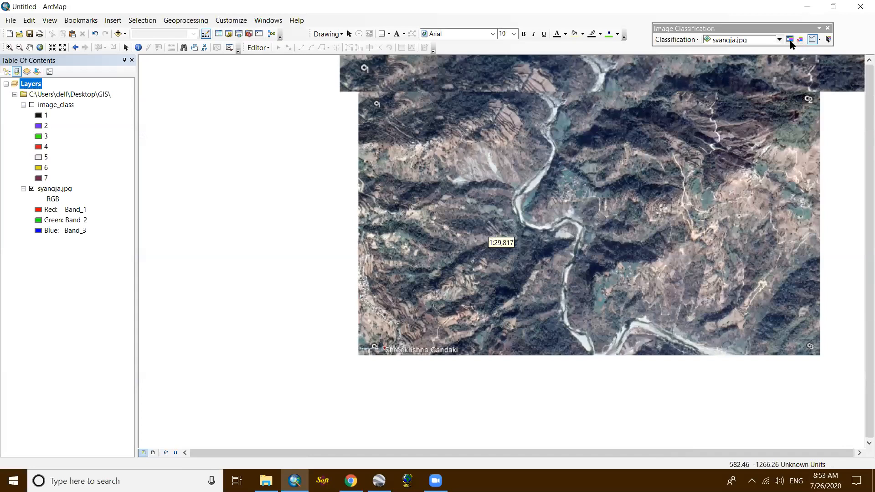
- Show the image_class layer over syangja.jpg and examine how its classes match the terrain
scroll(415, 207, "up", 2)
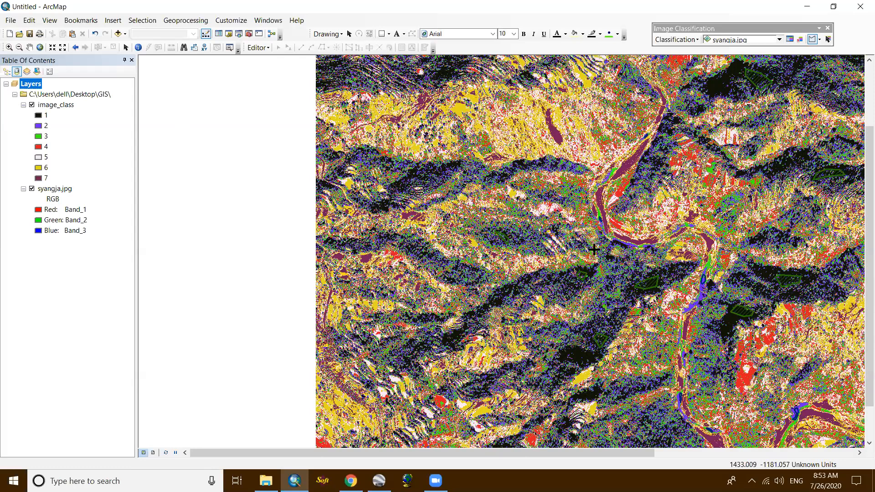
scroll(520, 213, "up", 5)
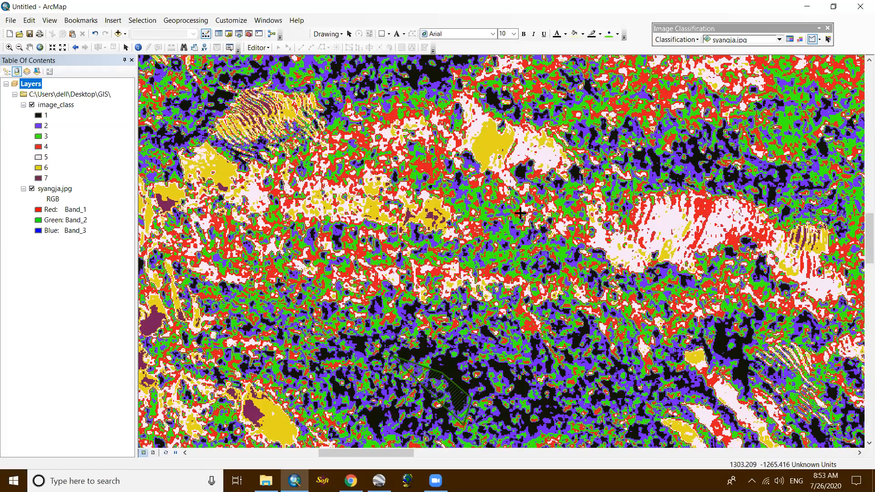
scroll(520, 213, "down", 5)
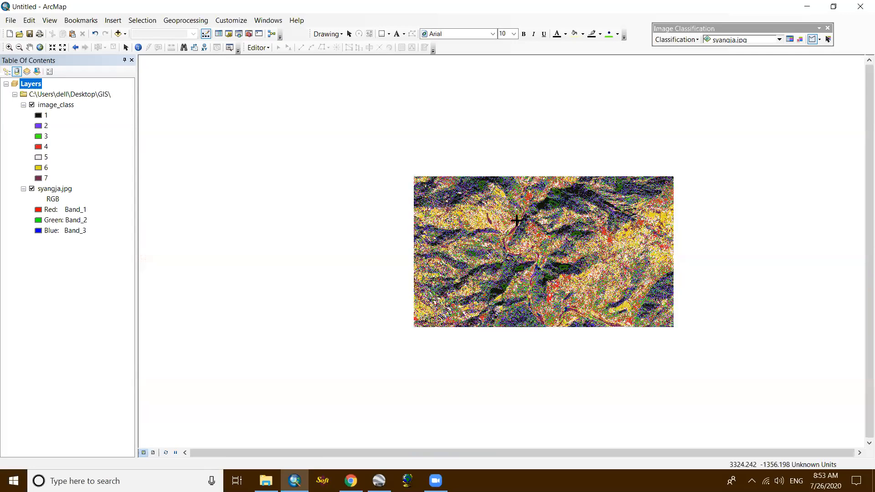
scroll(518, 218, "up", 2)
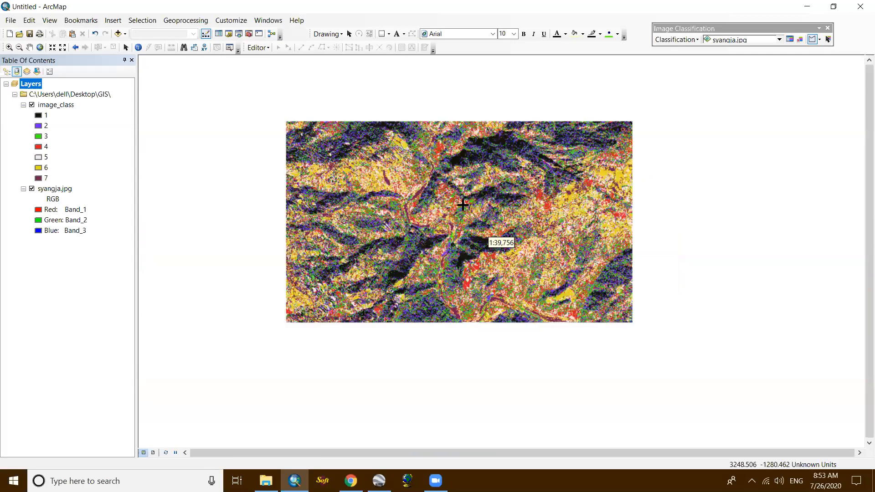
scroll(468, 191, "up", 1)
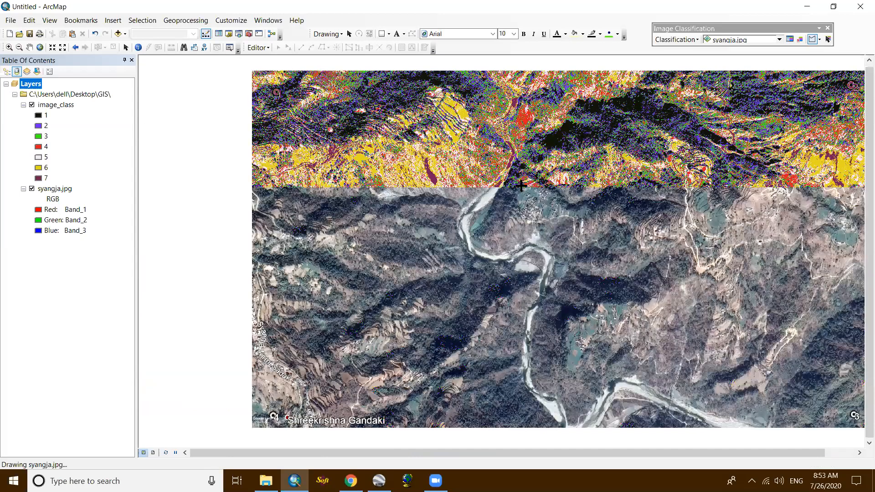
scroll(520, 186, "up", 1)
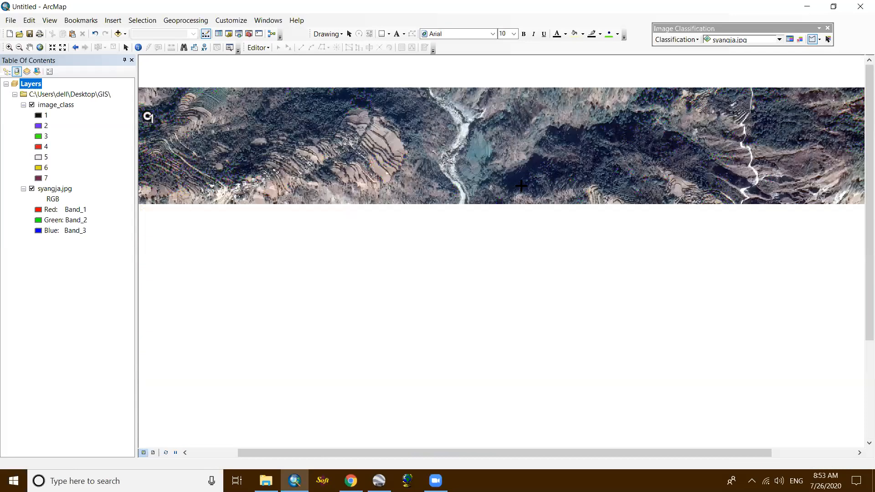
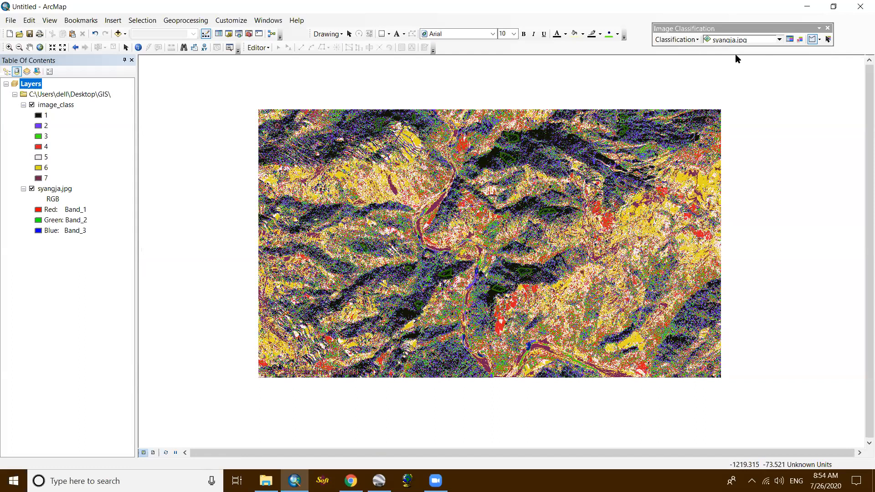
- Minimize ArcMap and share the 2882 06D Simruth JPG file from the desktop through Zoom
left_click(675, 39)
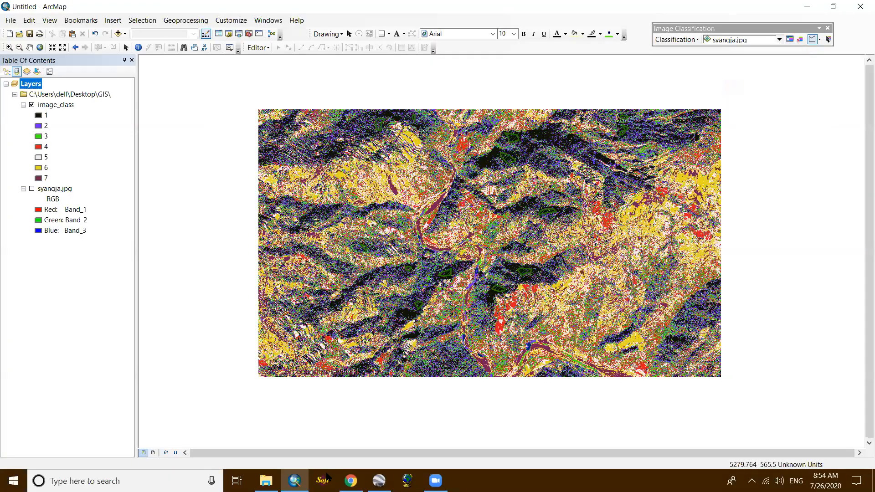
left_click(296, 480)
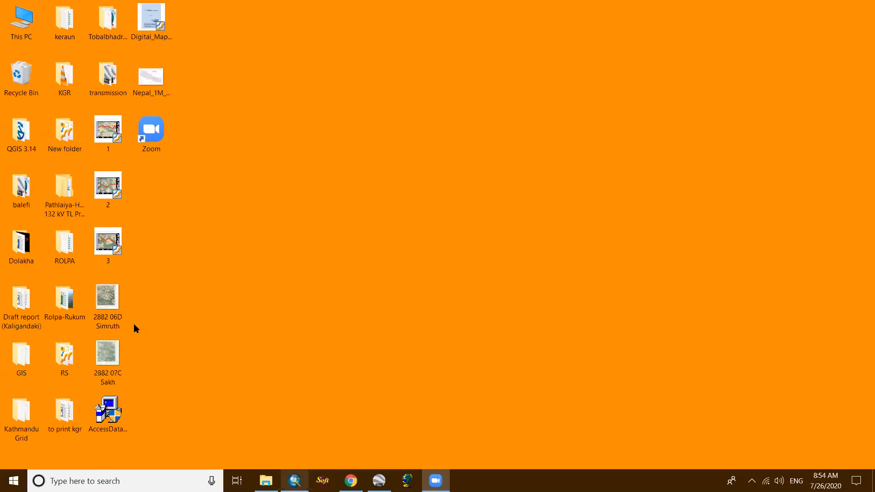
left_click(110, 314)
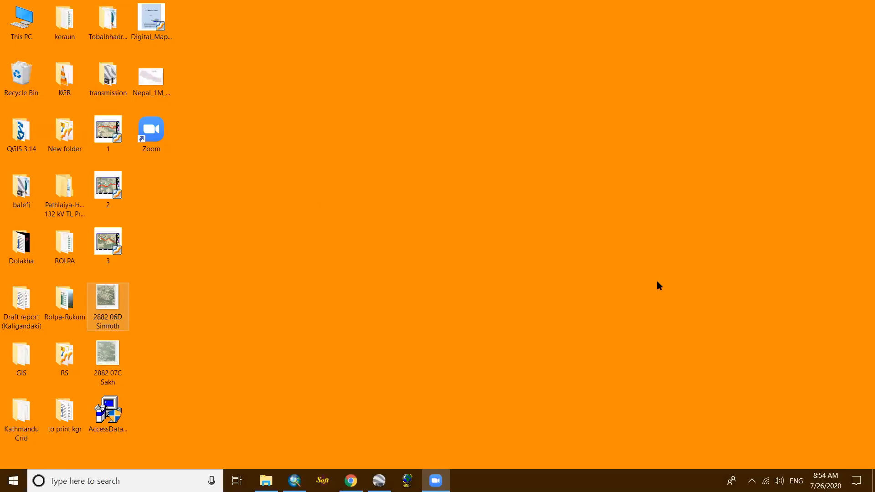
key("Down")
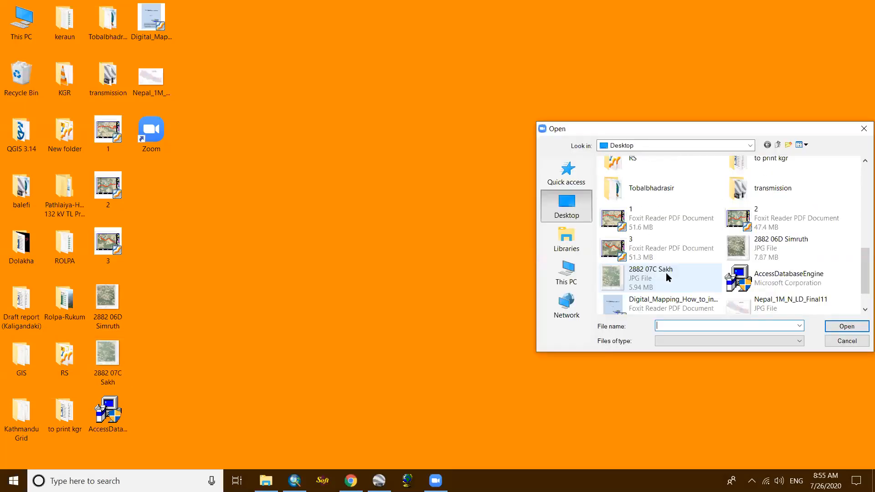
left_click(665, 273)
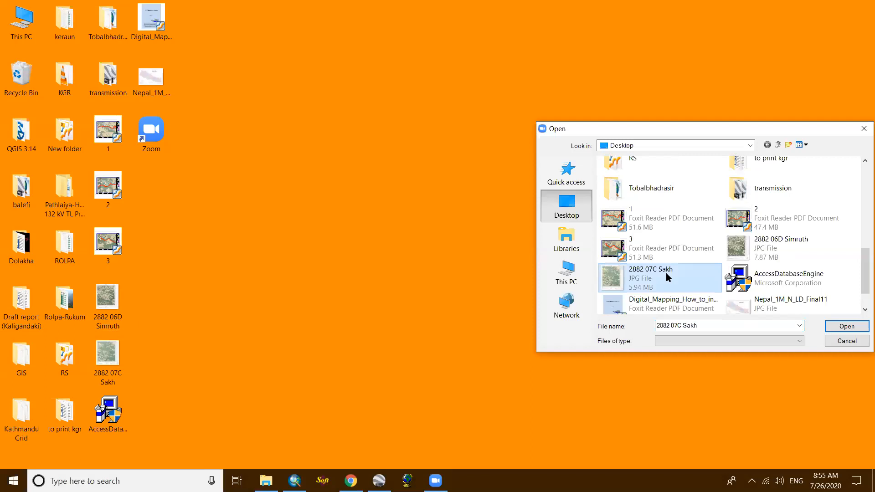
left_click(777, 255)
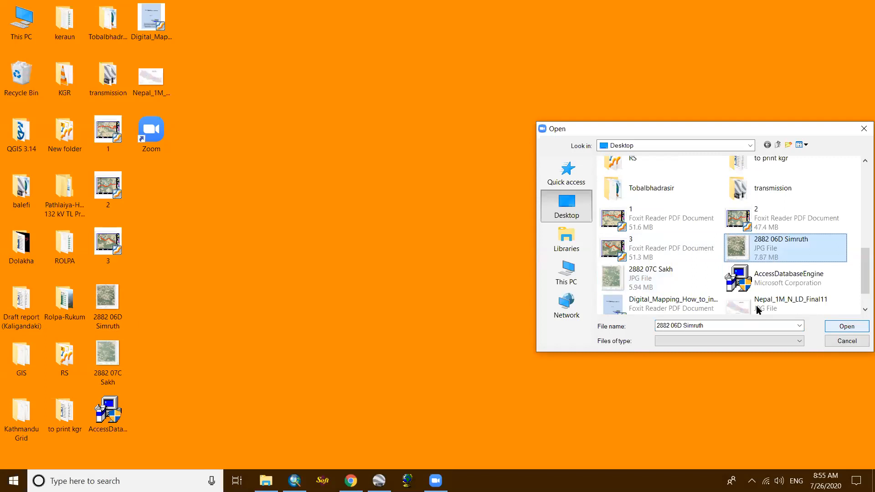
key("Return")
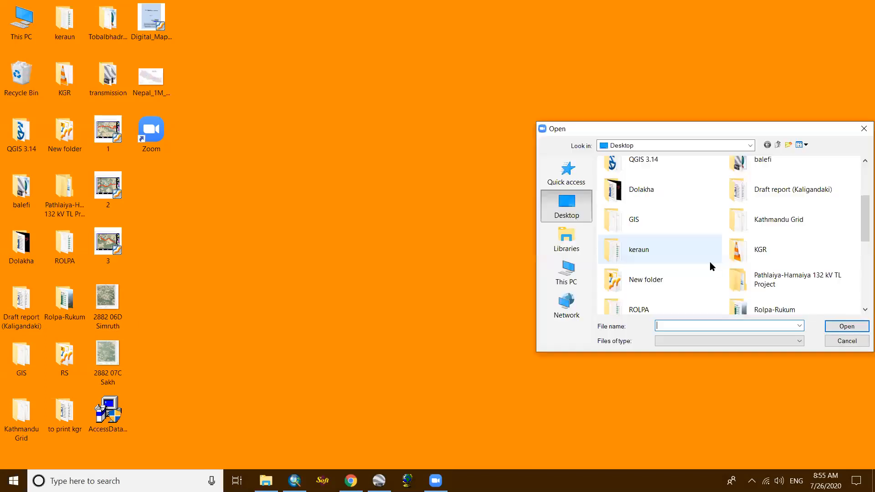
scroll(652, 273, "down", 2)
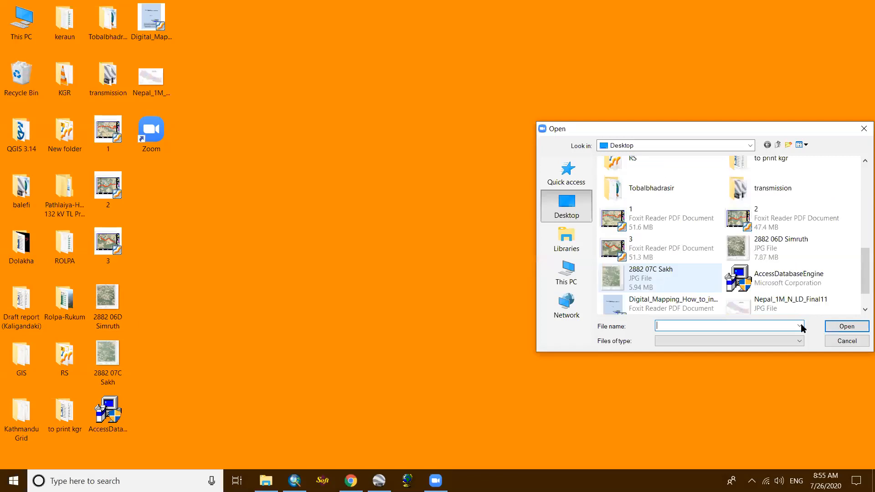
key("Escape")
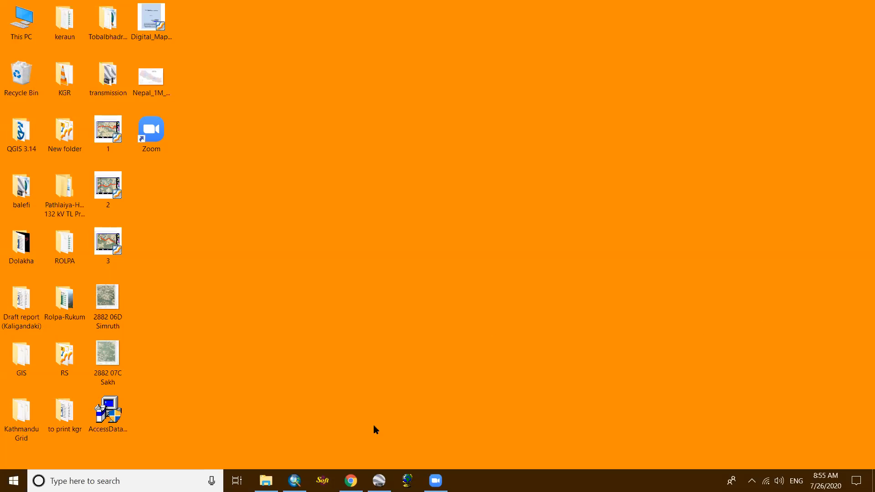
- Switch to Google Earth Pro, view the area around the four geo placemarks, and leave the image-saving mode
left_click(379, 481)
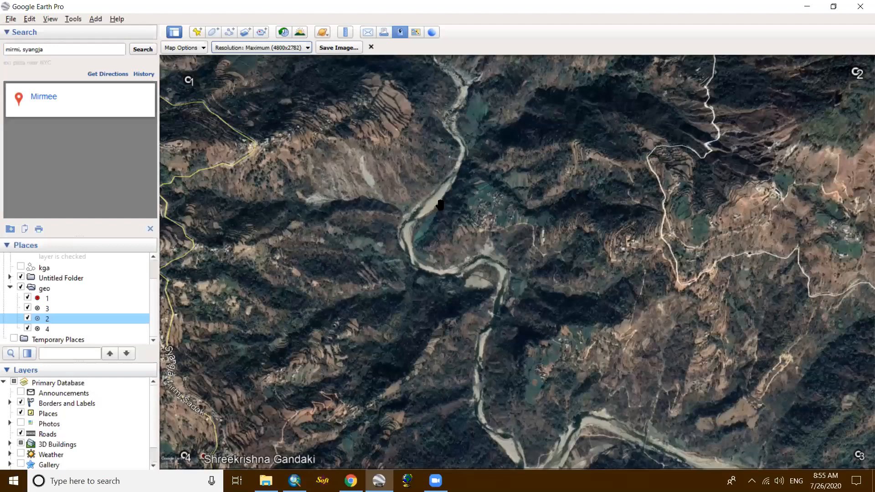
scroll(412, 172, "down", 2)
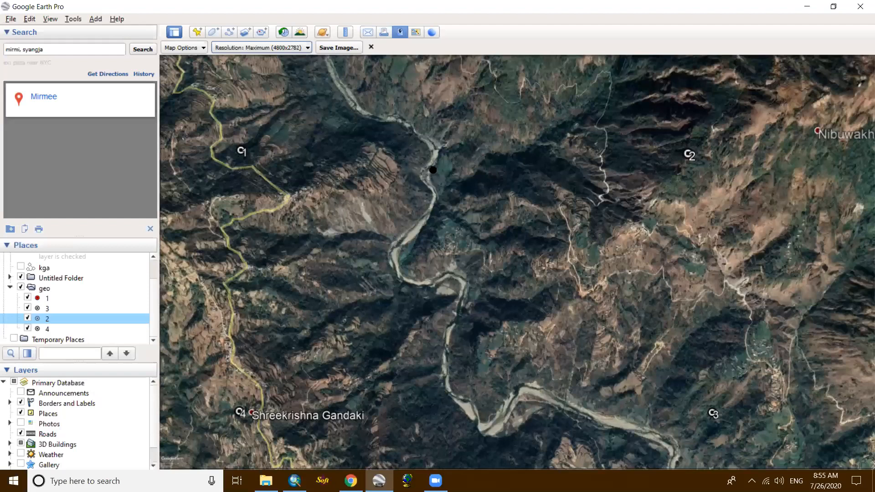
left_click_drag(436, 166, 432, 171)
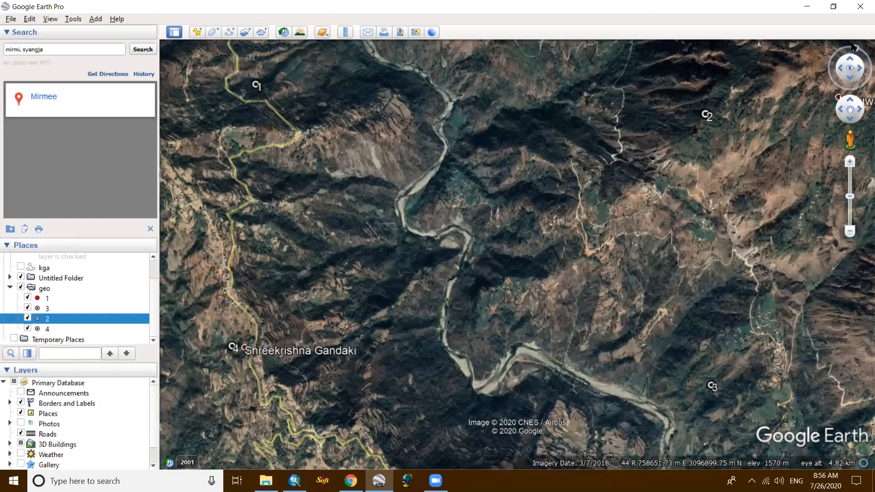
- Rotate and widen the map view around the geo placemarks, then reset its orientation to north up
left_click(849, 45)
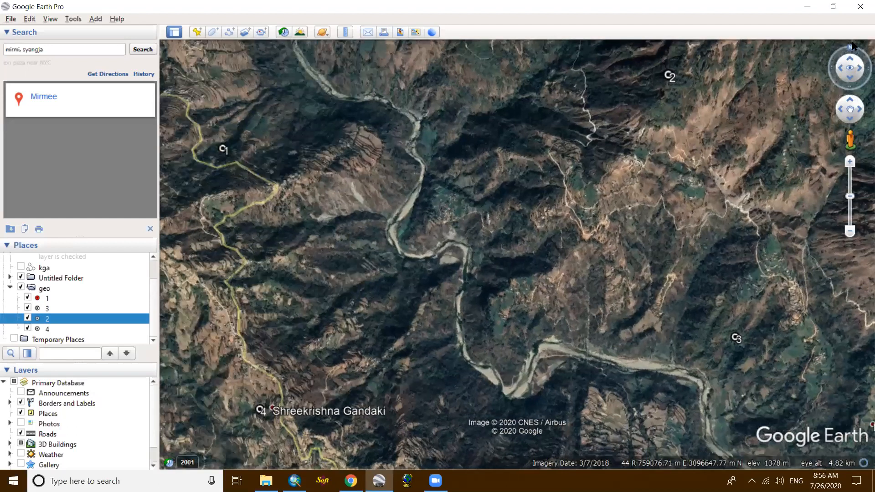
left_click_drag(852, 42, 849, 44)
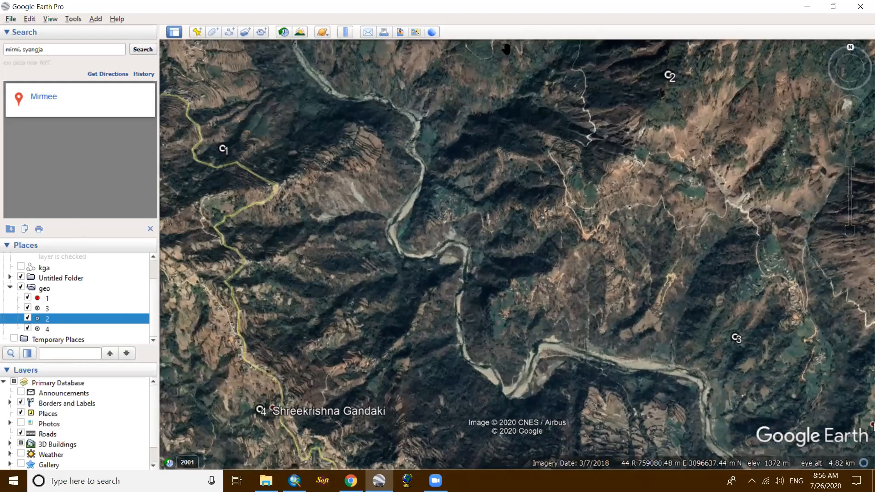
left_click(856, 50)
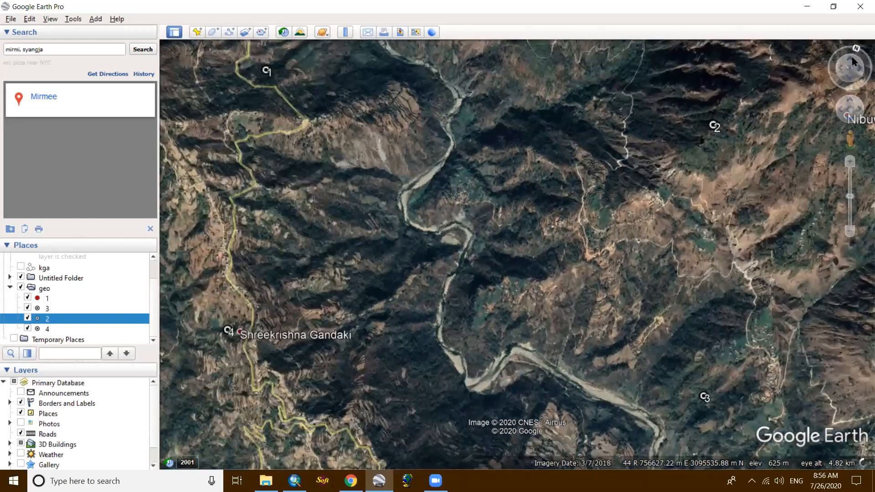
scroll(847, 42, "down", 3)
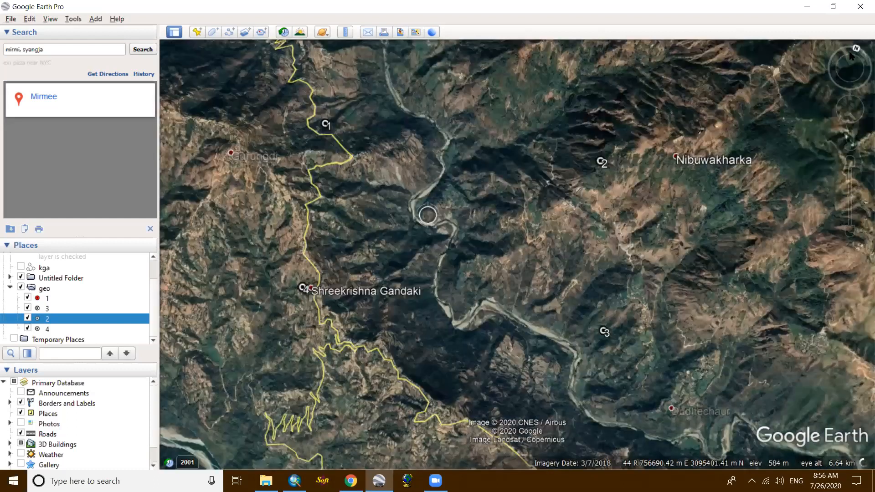
left_click(849, 59)
left_click(849, 59)
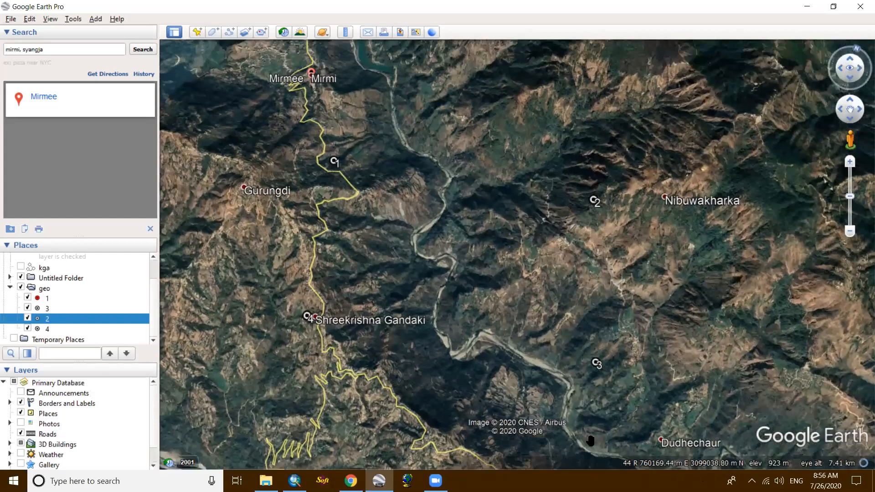
key("n")
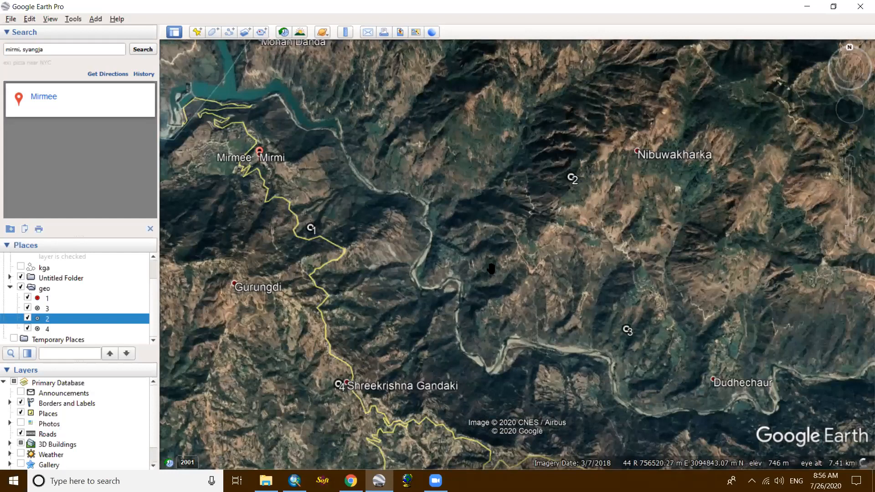
- Examine the wider terrain around the geo placemarks and the river and reservoir area north of Mirmee
scroll(491, 269, "down", 2)
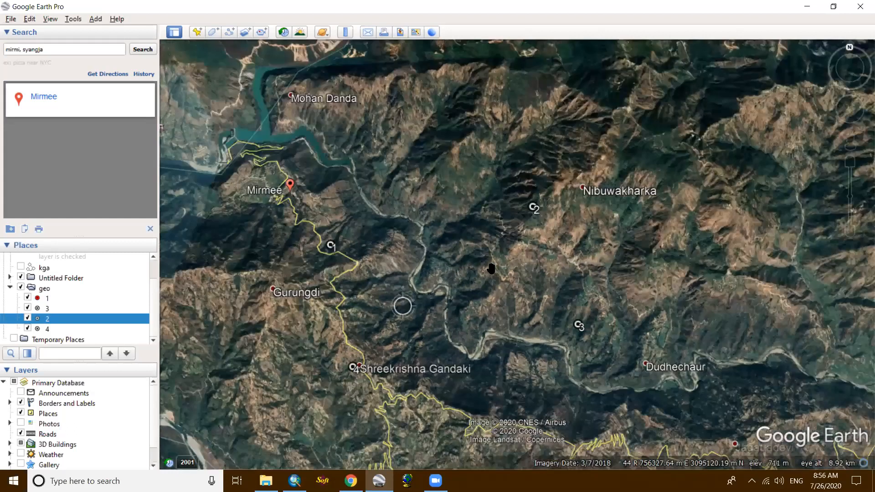
scroll(512, 198, "down", 3)
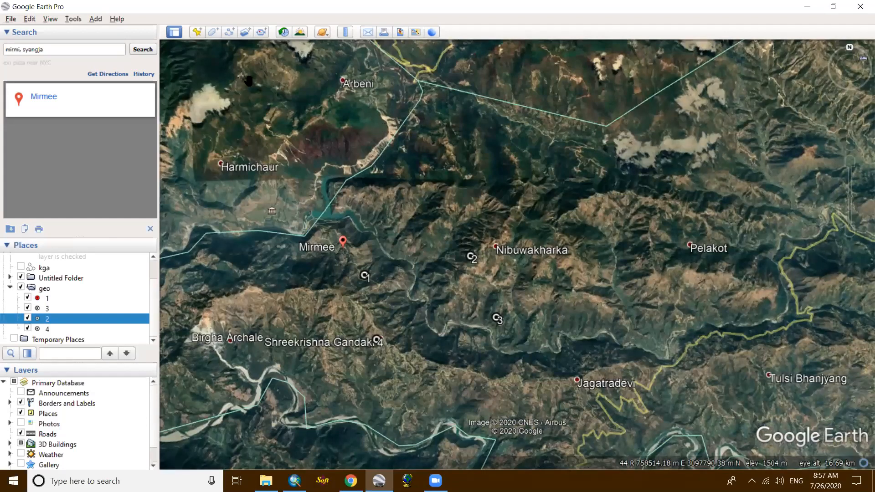
left_click(850, 49)
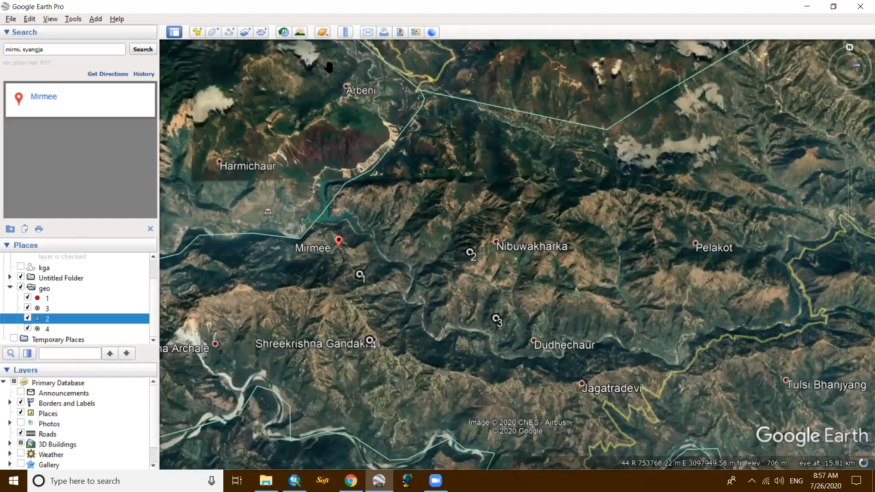
scroll(376, 125, "up", 3)
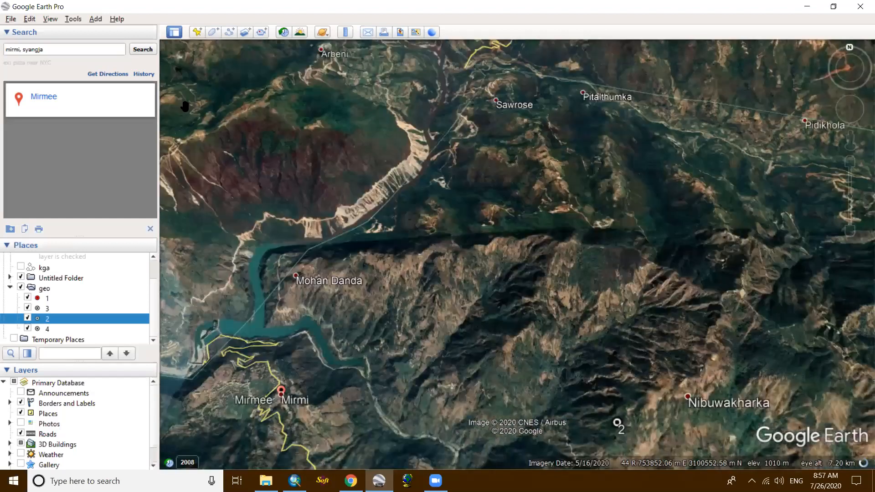